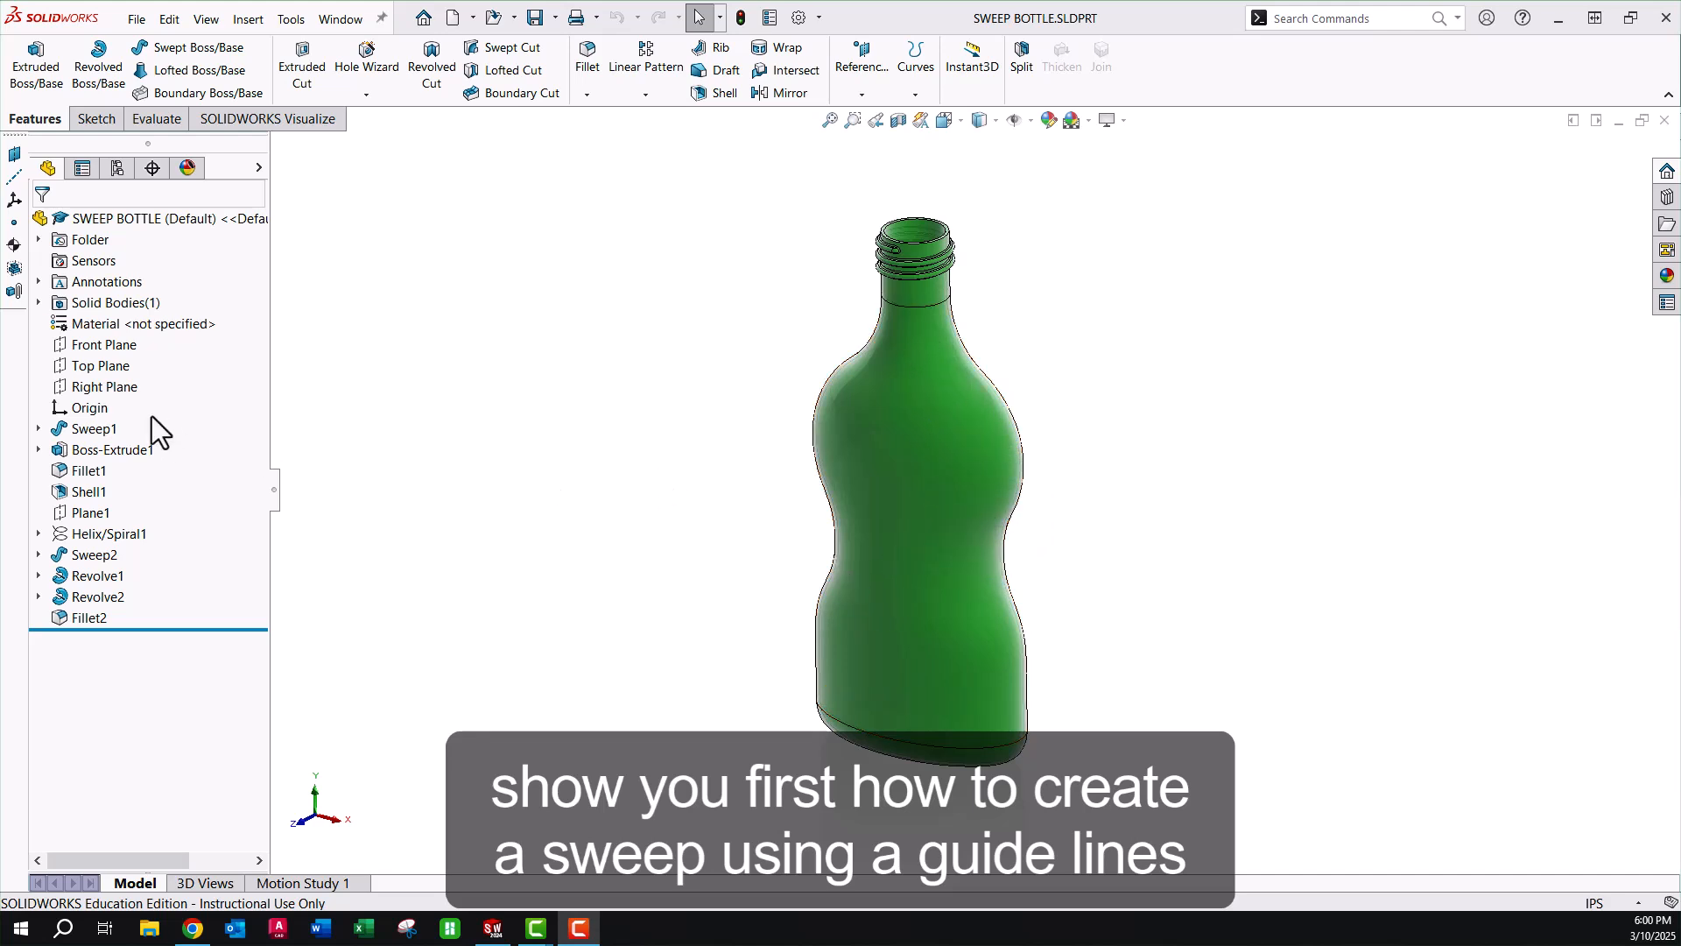
Show the profile, path and guide sketches of the bottle's Sweep1 feature and examine them from several angles.
{"action": "left_click", "coordinate": [38, 428]}
{"action": "left_click", "coordinate": [95, 447]}
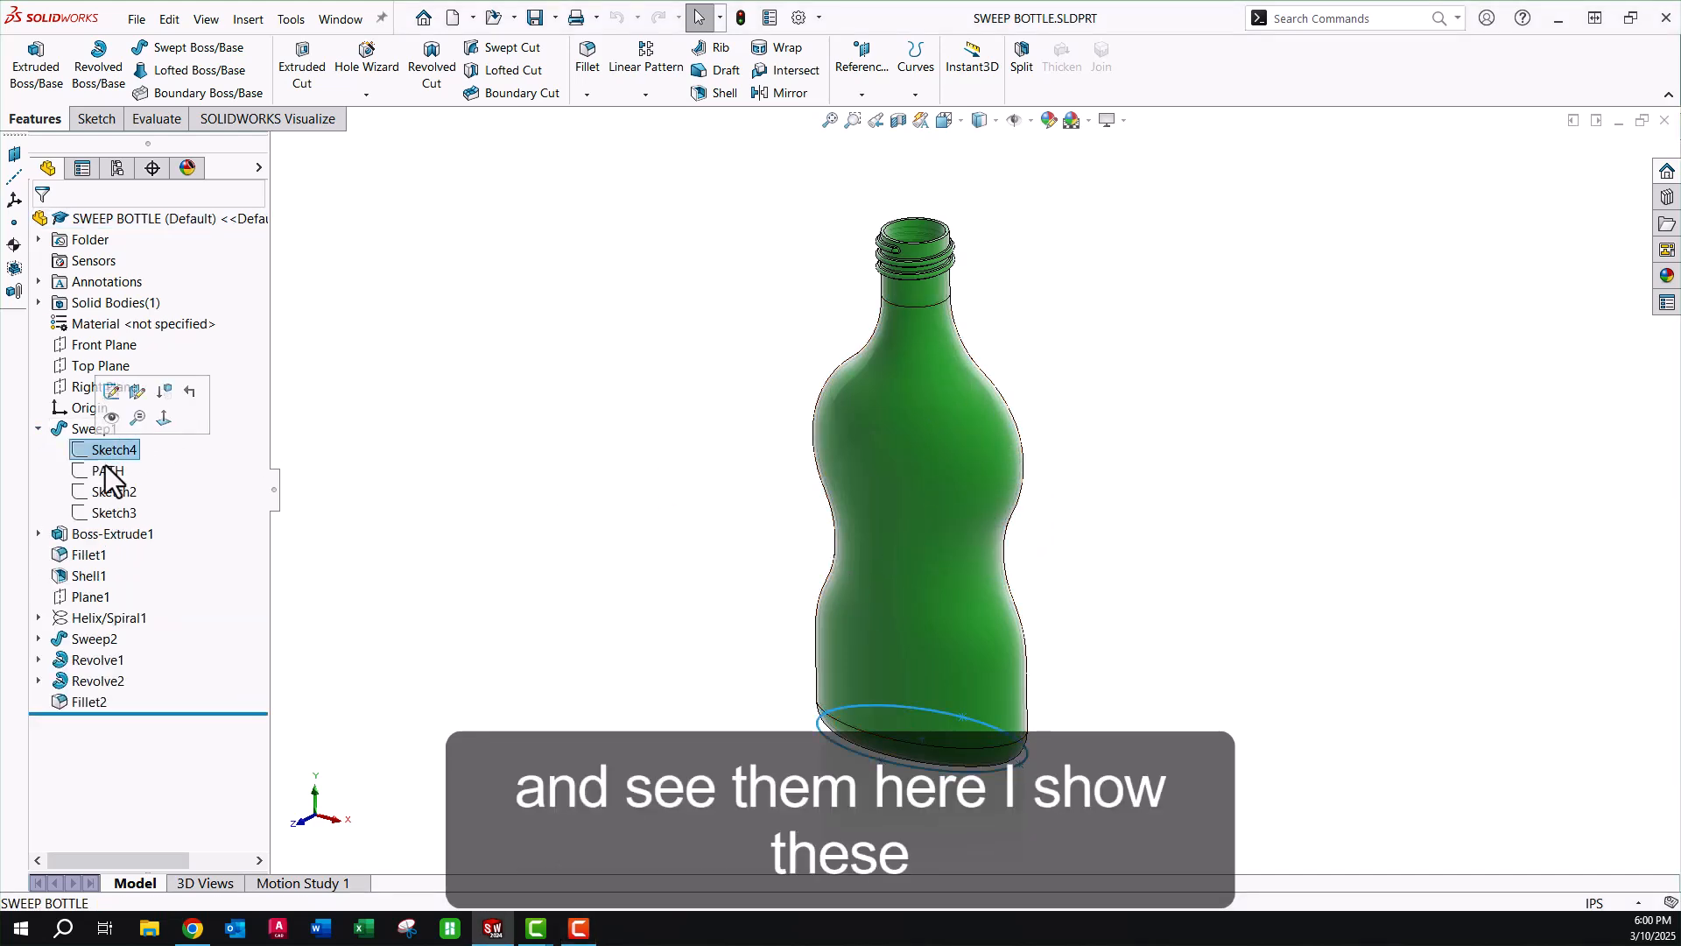
{"action": "left_click", "coordinate": [114, 507], "text": "shift"}
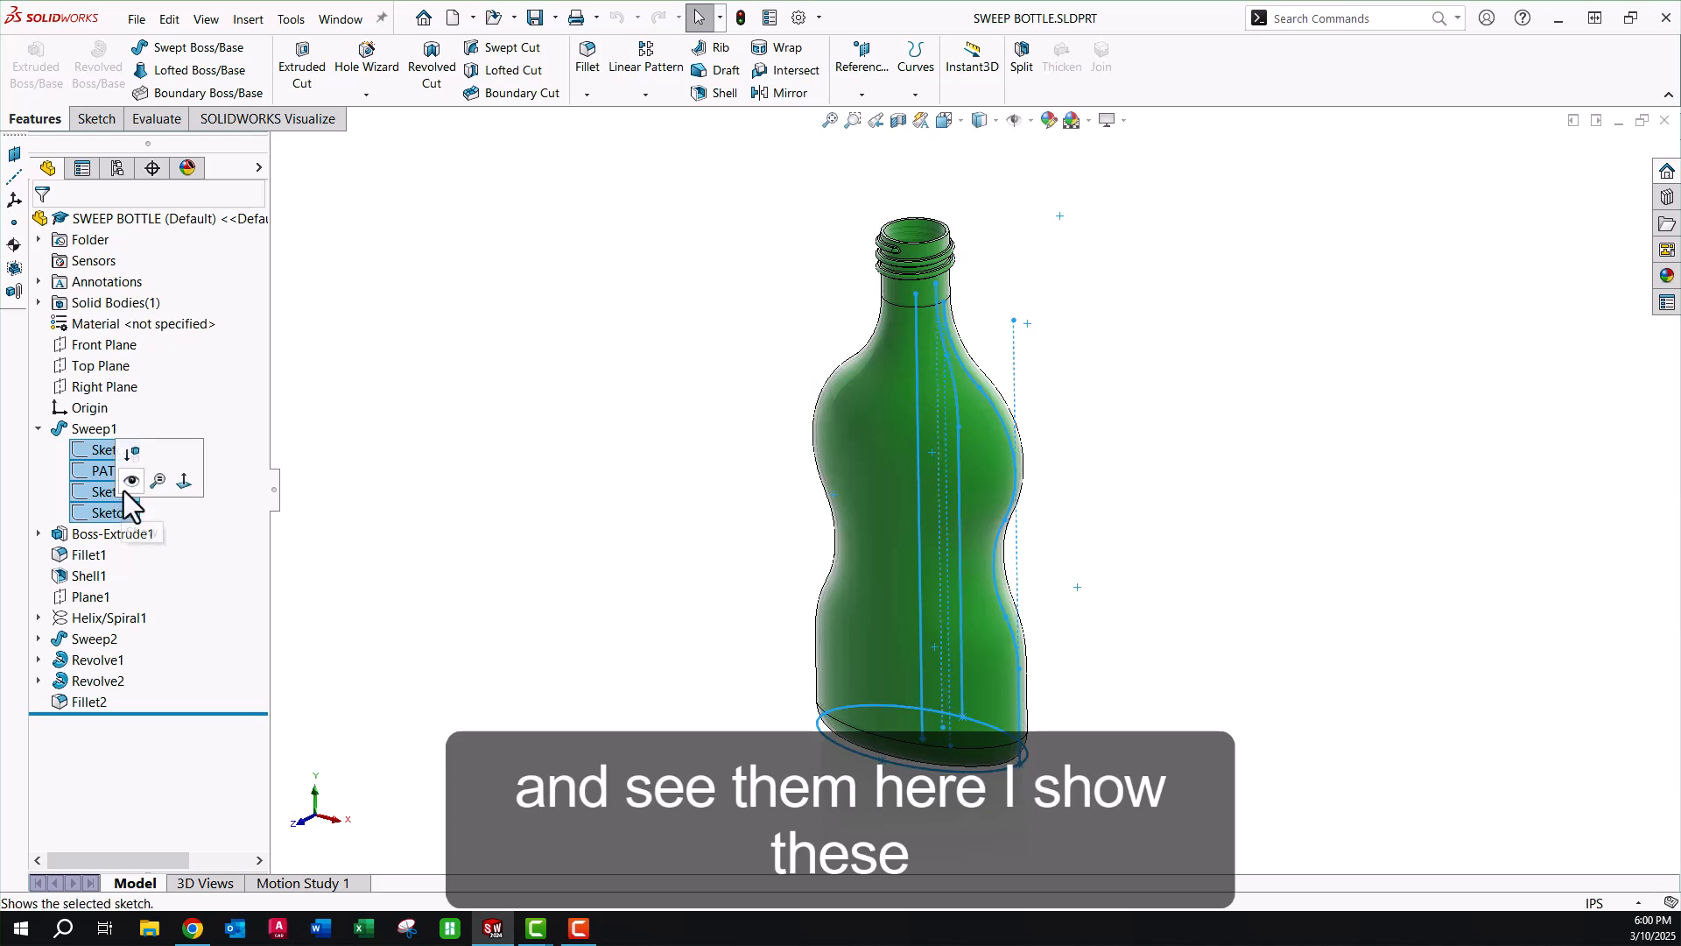
{"action": "left_click", "coordinate": [140, 477]}
{"action": "middle_click_drag", "start_coordinate": [1205, 522], "coordinate": [1212, 559]}
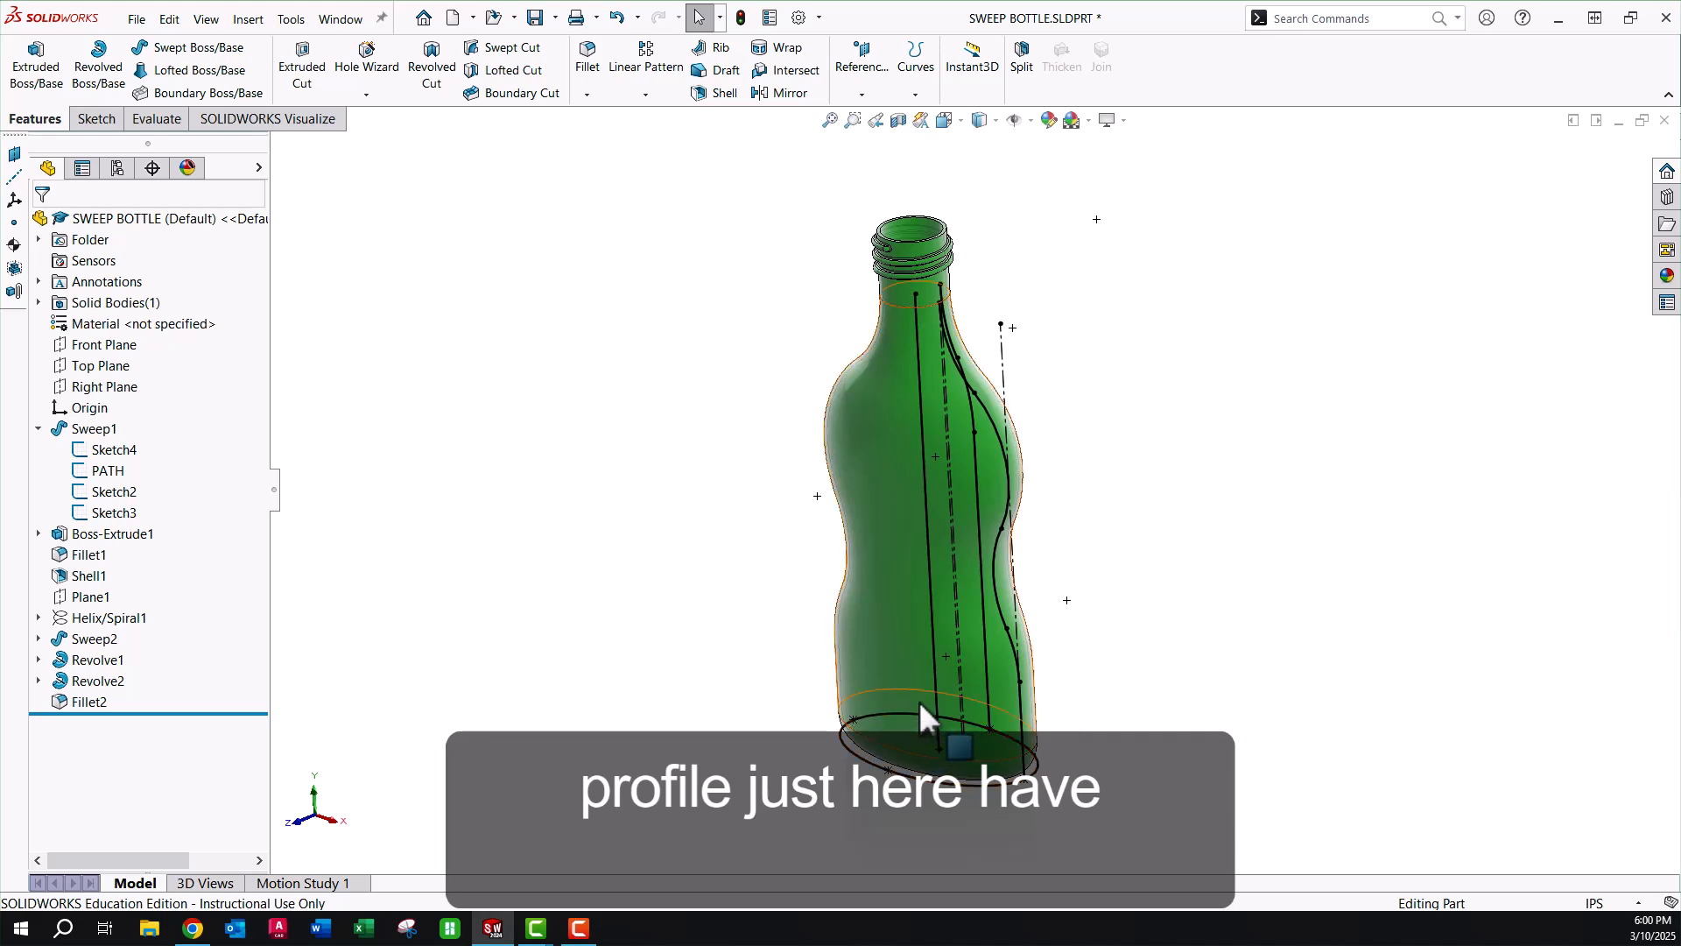
{"action": "mouse_move", "coordinate": [937, 684]}
{"action": "middle_mouse_down"}
{"action": "mouse_move", "coordinate": [1020, 576]}
{"action": "mouse_move", "coordinate": [905, 286]}
{"action": "middle_mouse_up"}
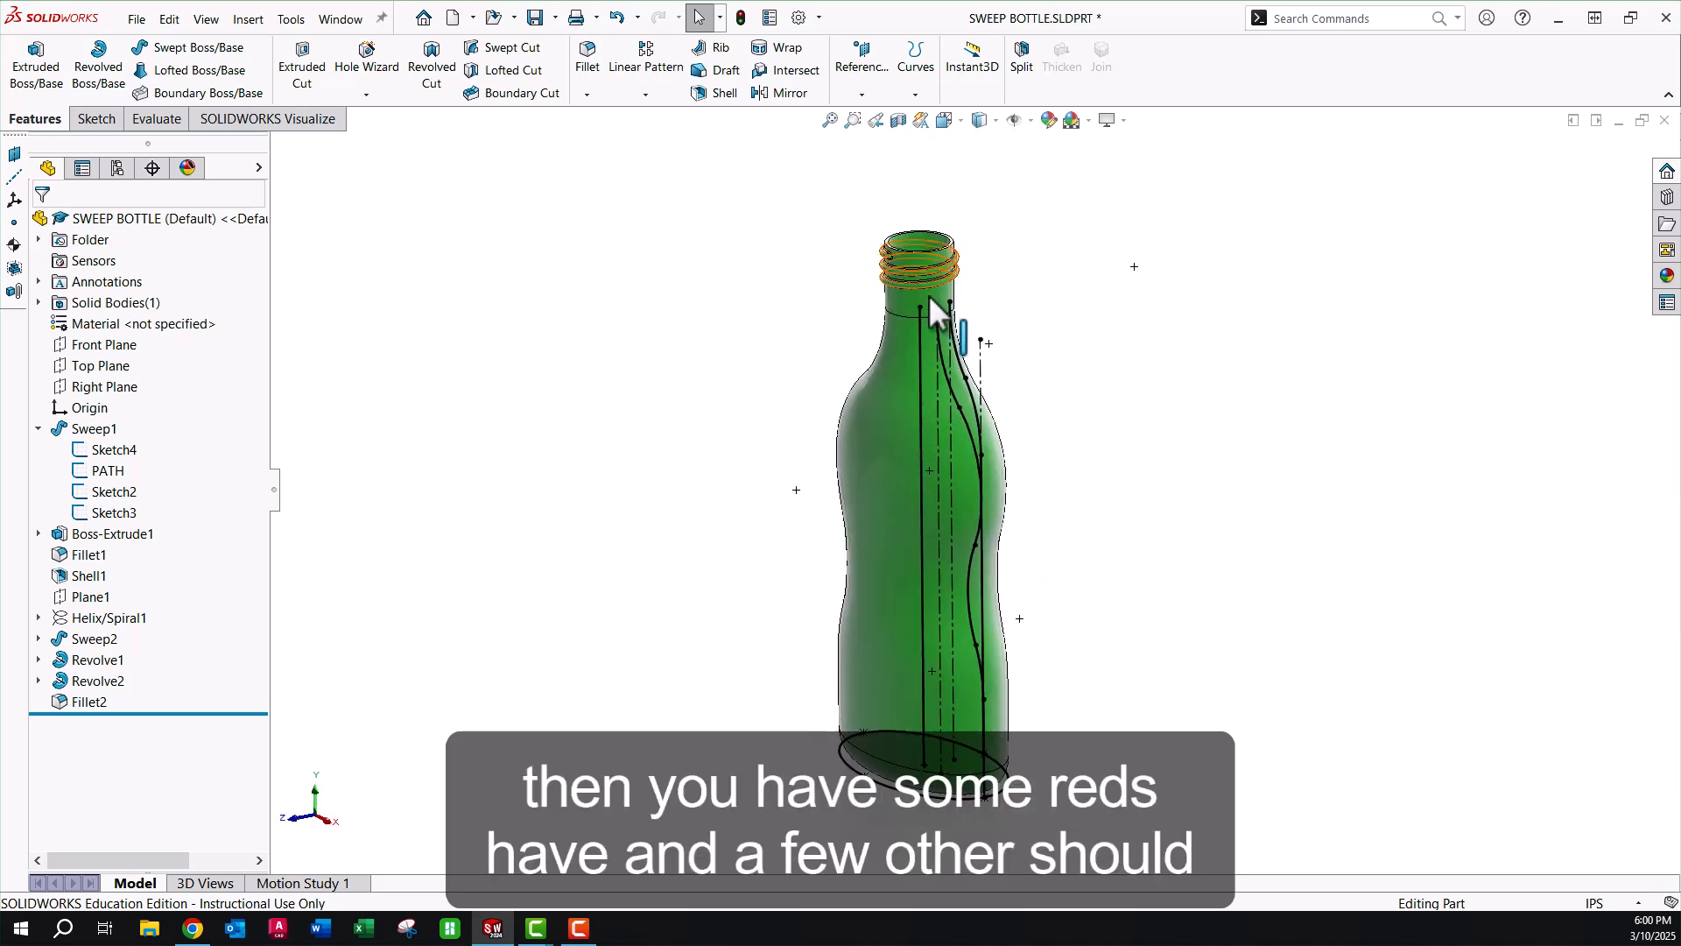
{"action": "scroll", "coordinate": [928, 298], "scroll_direction": "down", "scroll_amount": 3}
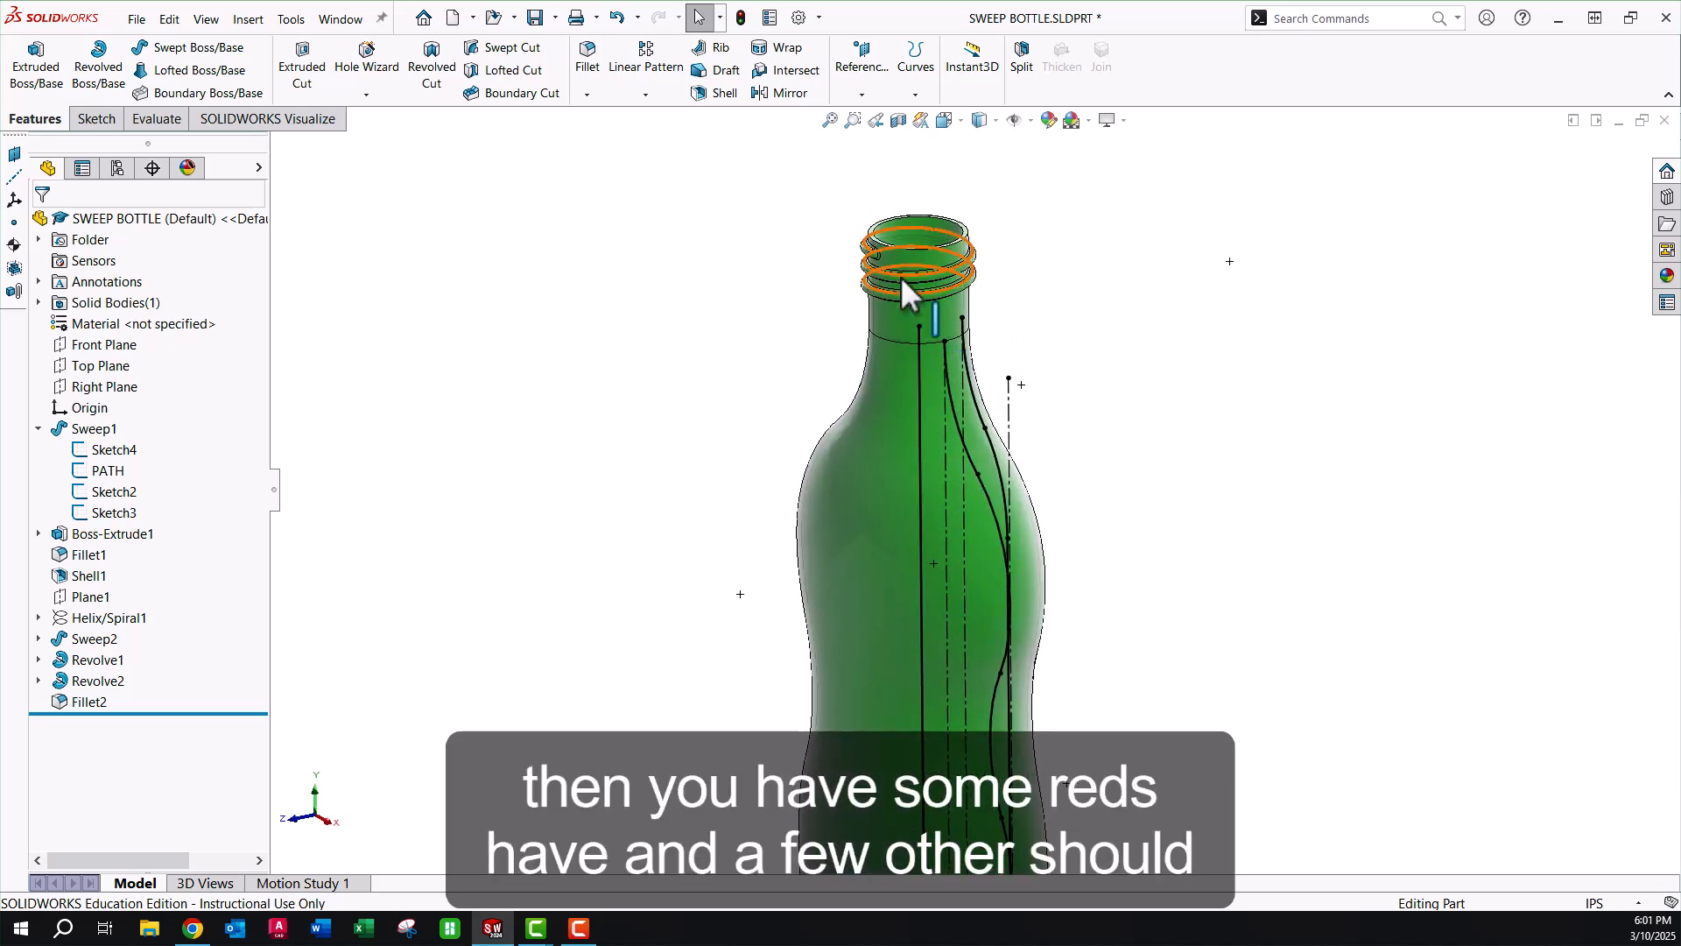
{"action": "middle_click_drag", "start_coordinate": [900, 276], "coordinate": [1154, 480]}
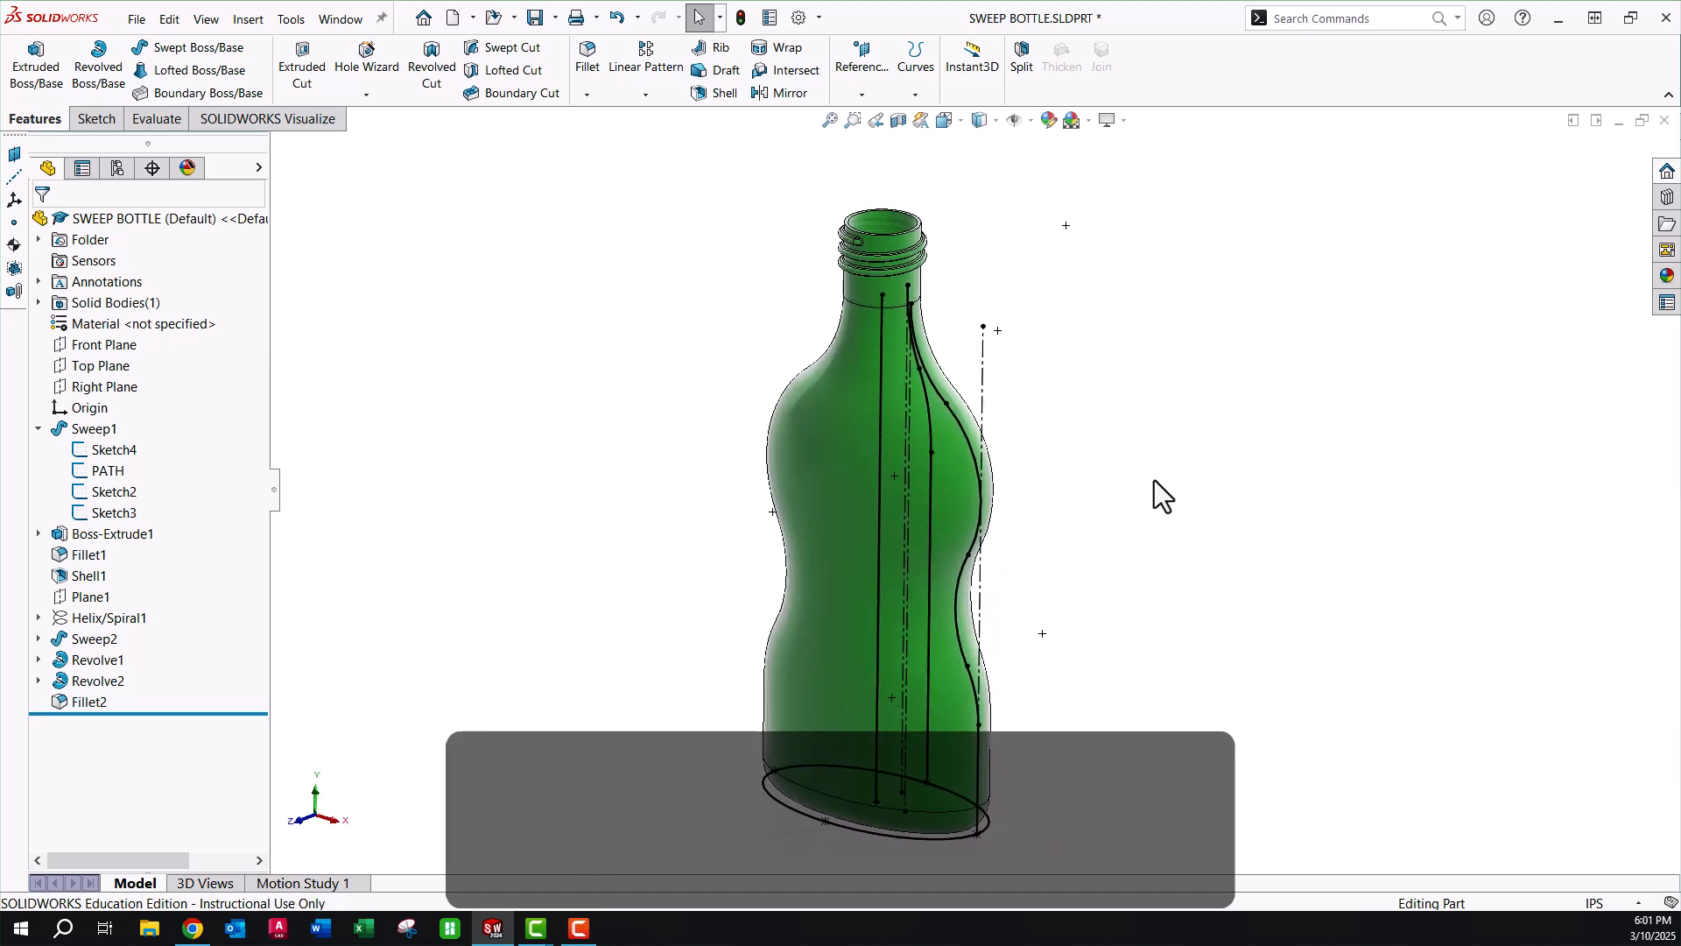
{"action": "middle_click_drag", "start_coordinate": [1154, 480], "coordinate": [1159, 480], "text": "ctrl"}
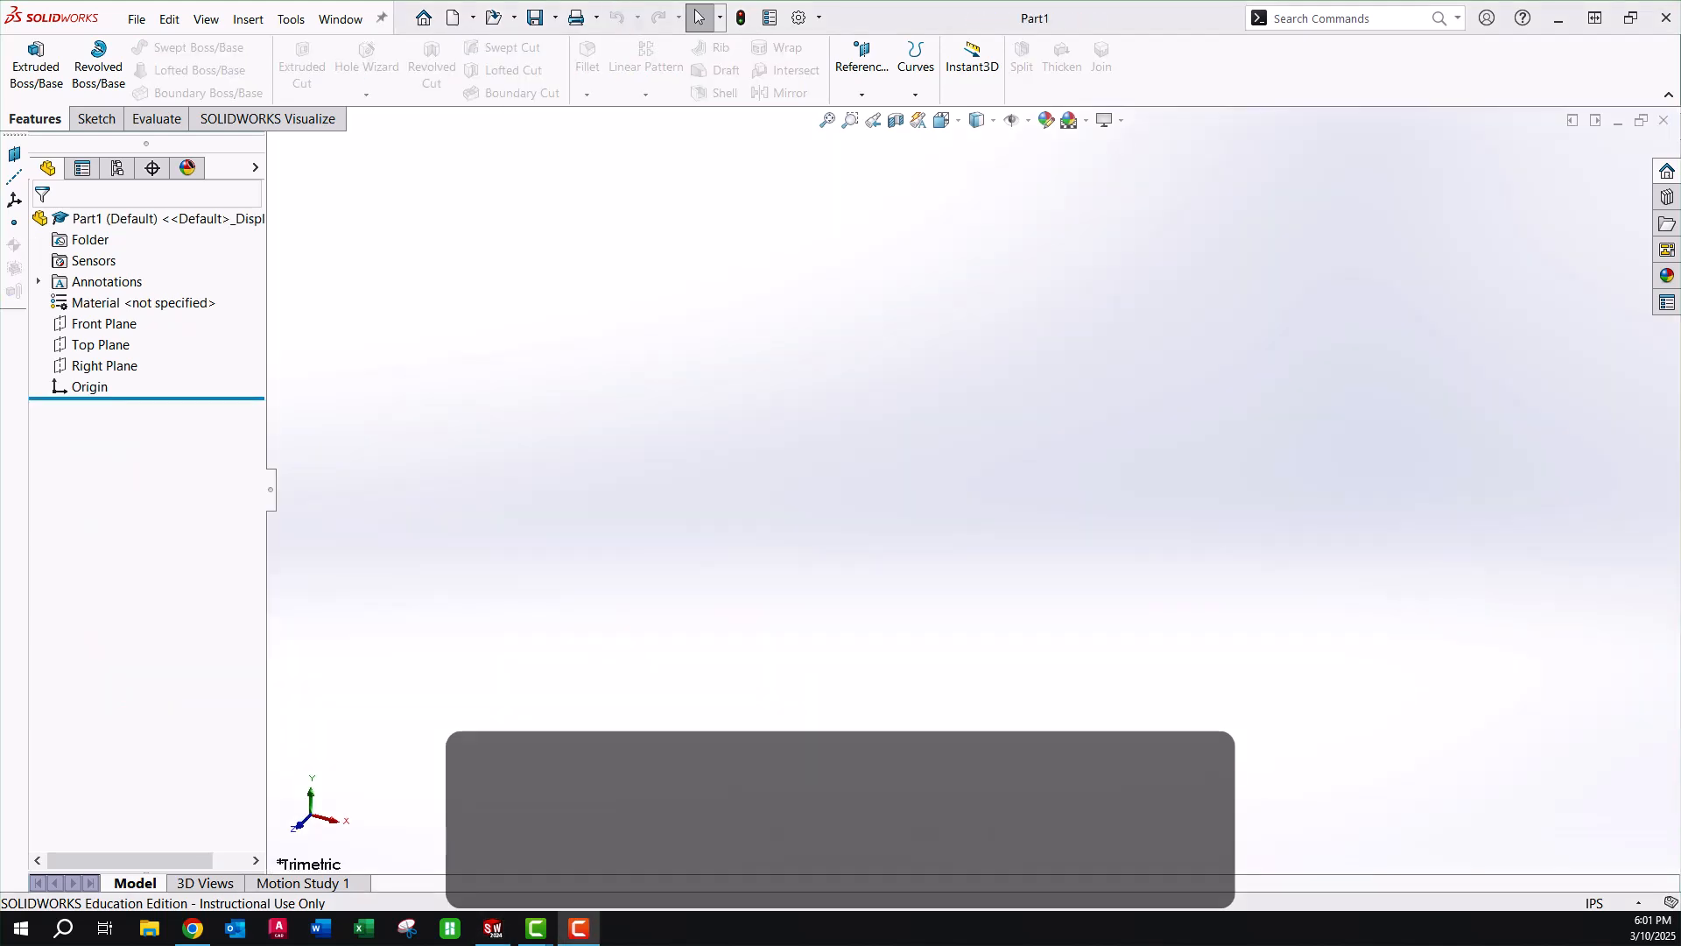
Start a sketch on the Front Plane and draw a vertical line about 7.35 in long upward from the origin.
{"action": "left_click", "coordinate": [98, 324]}
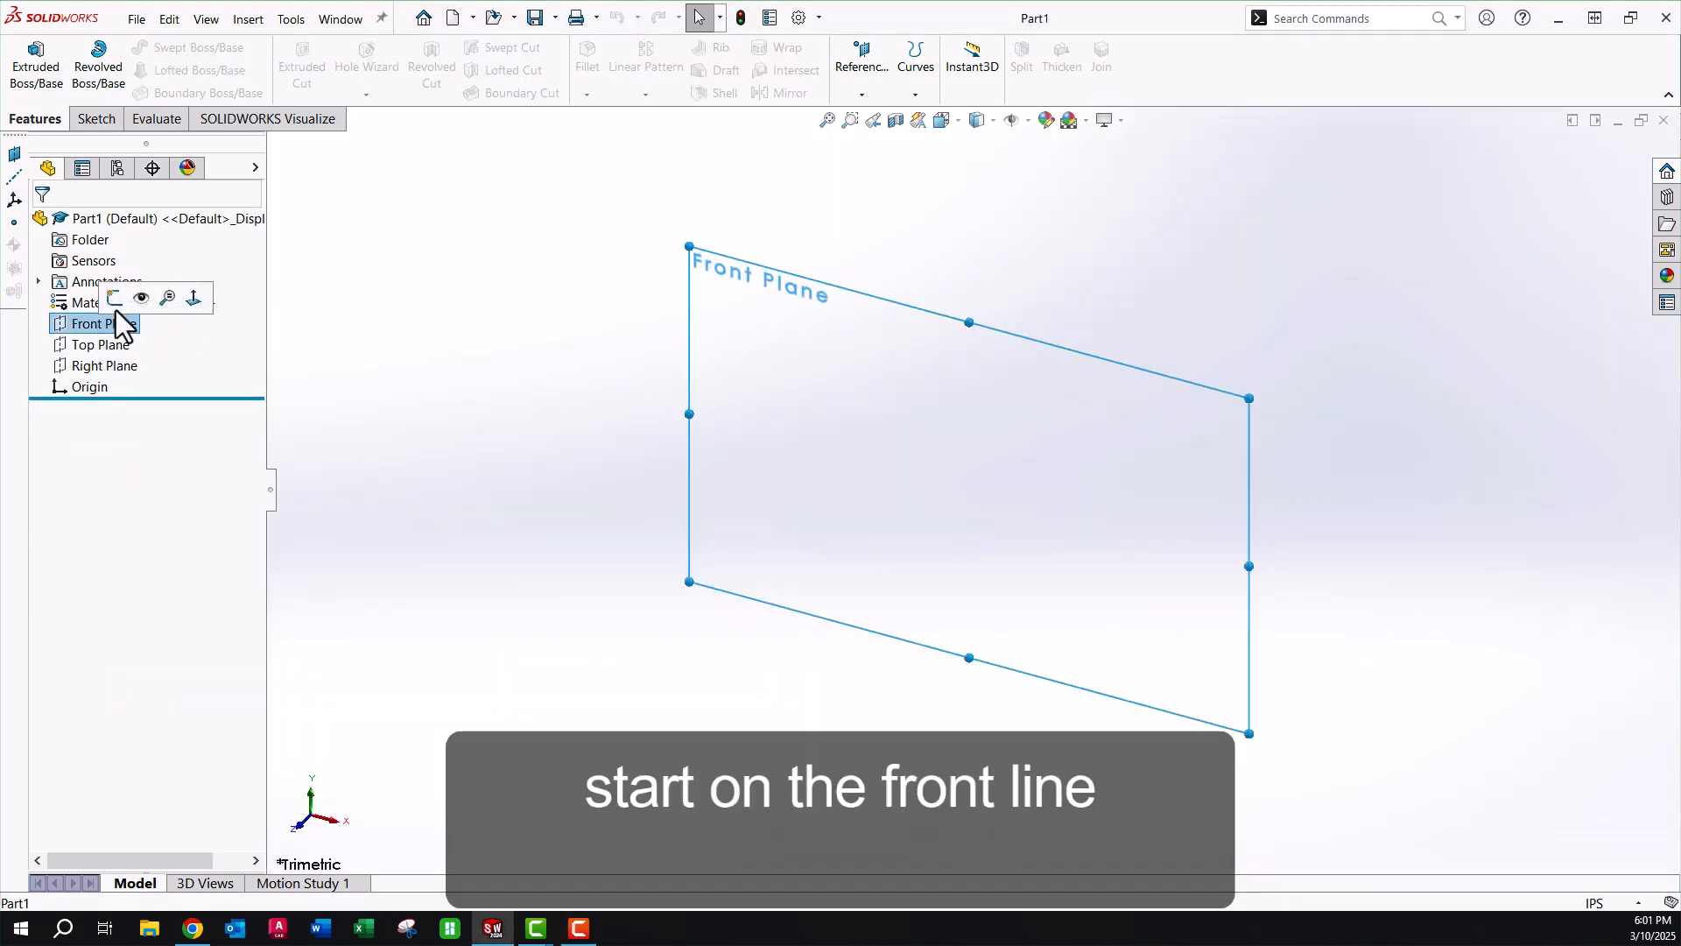
{"action": "left_click", "coordinate": [117, 298]}
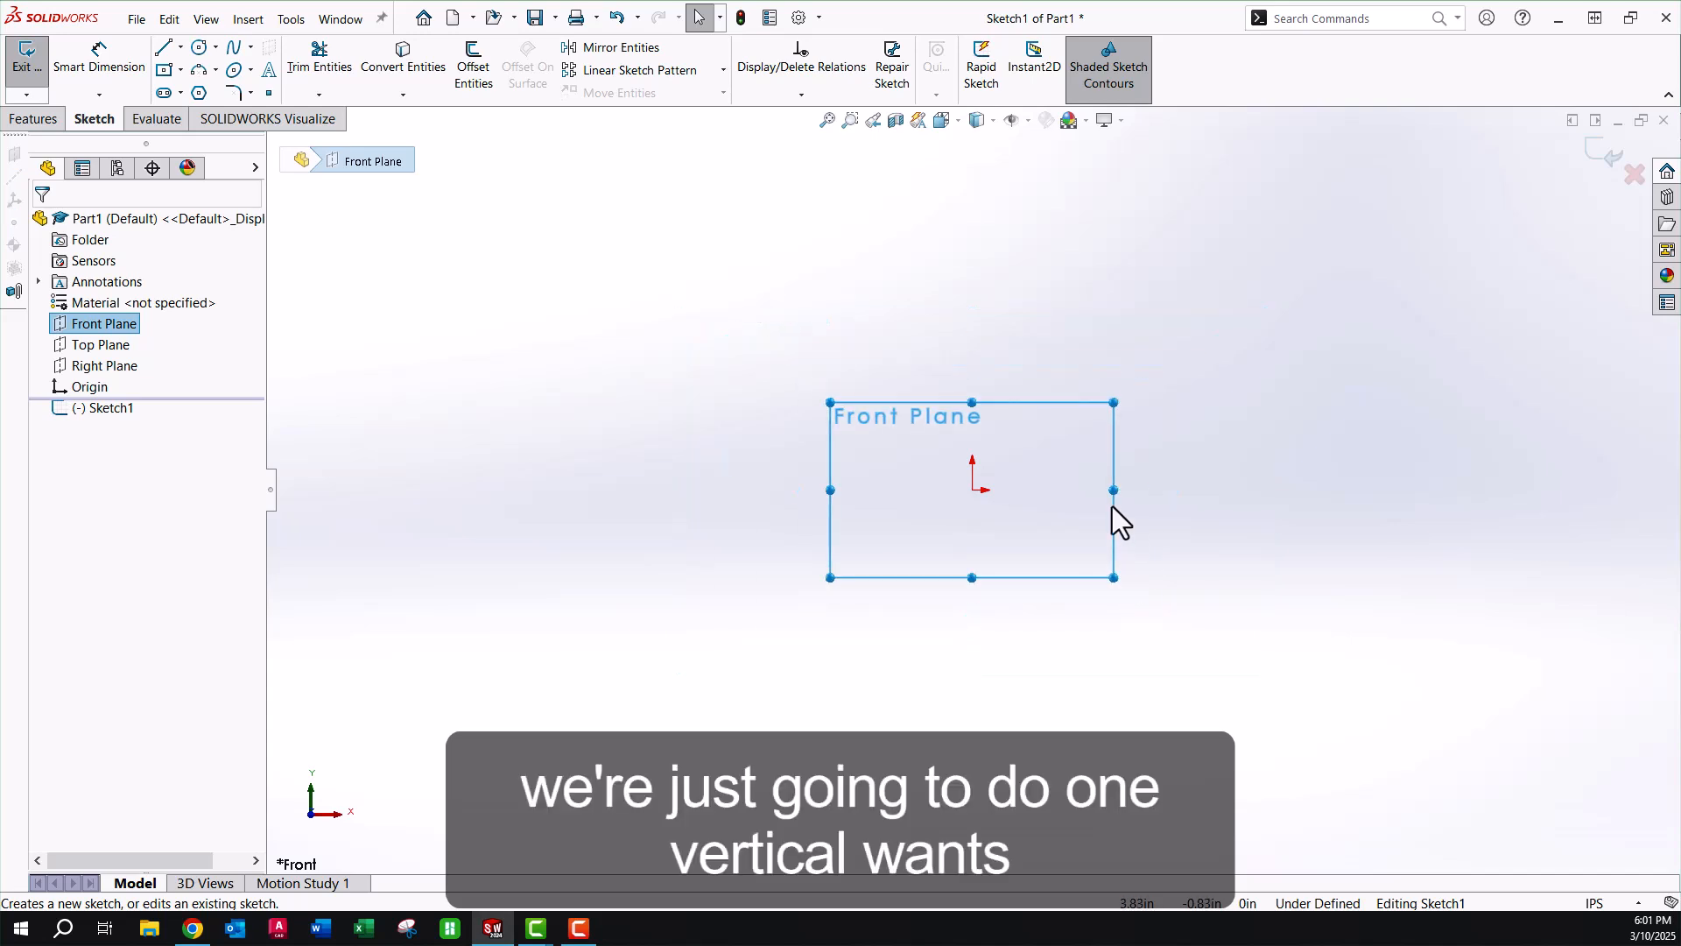
{"action": "left_click_drag", "start_coordinate": [972, 401], "coordinate": [968, 203]}
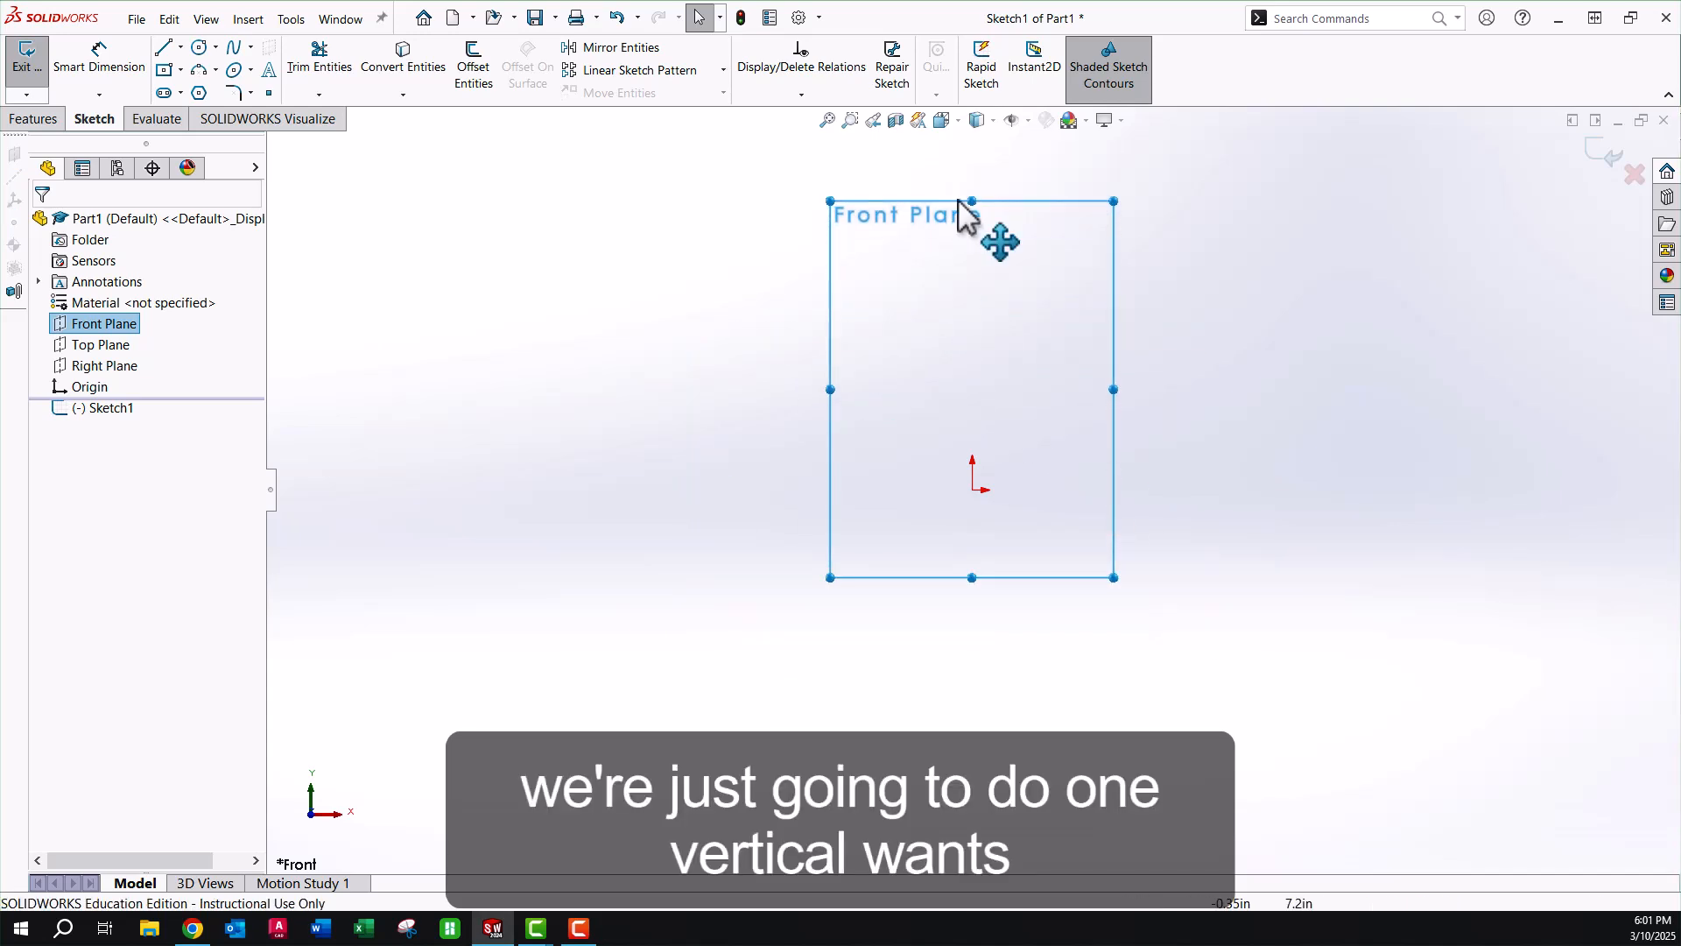
{"action": "left_click", "coordinate": [163, 49]}
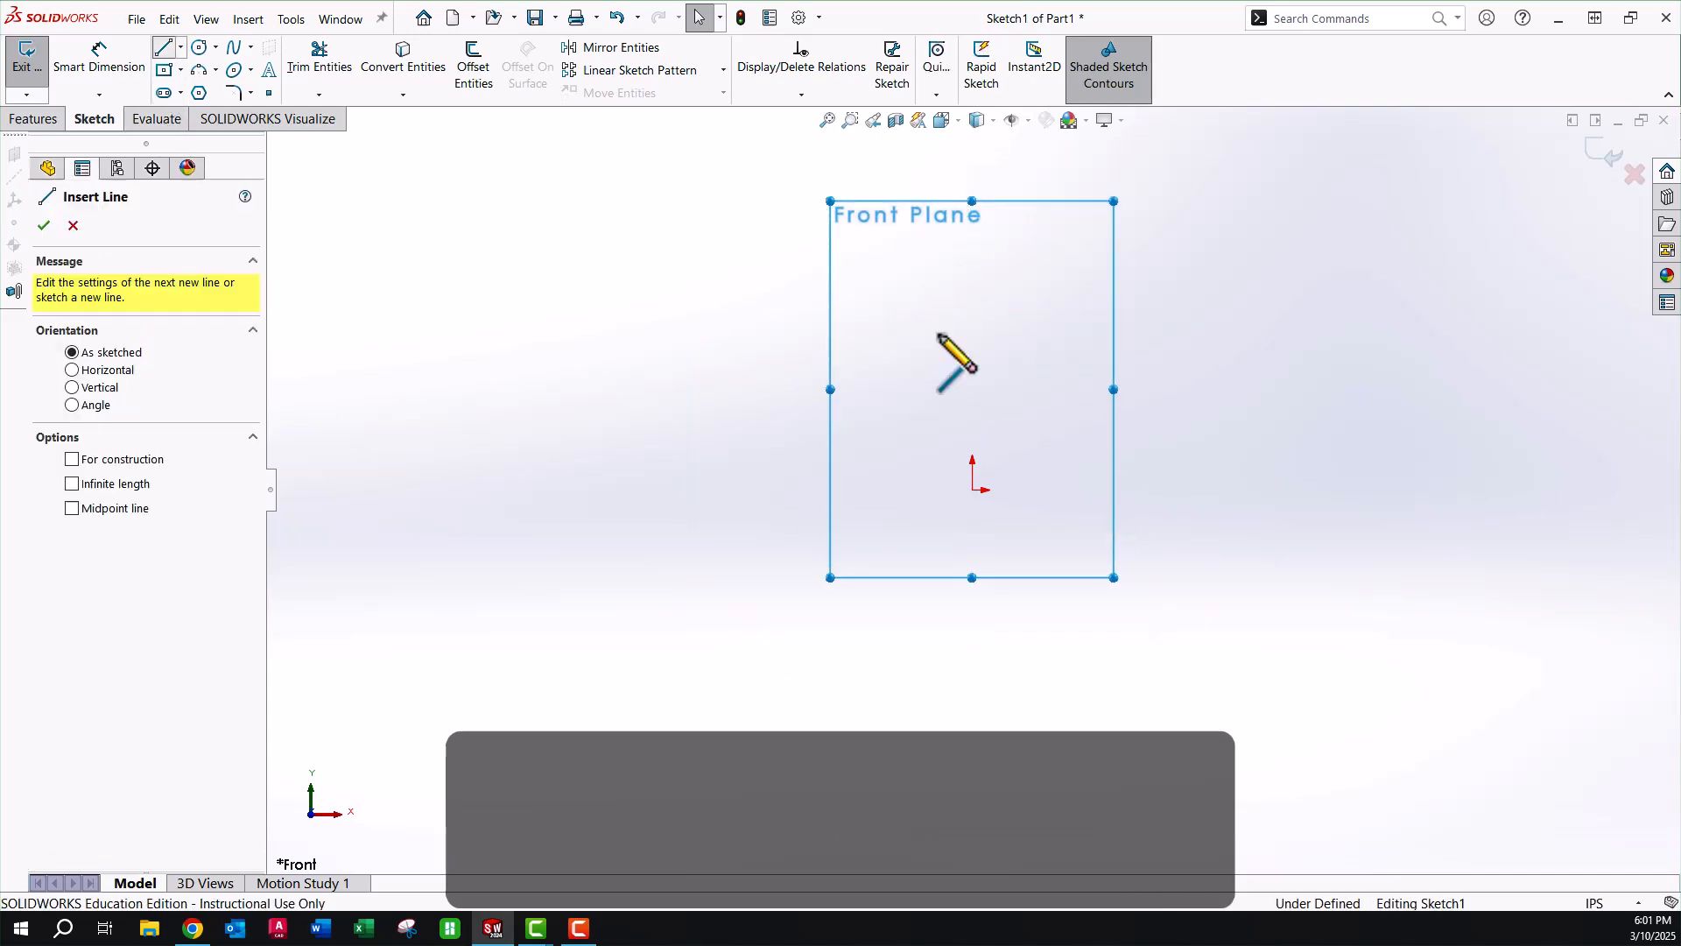
{"action": "left_click", "coordinate": [972, 490]}
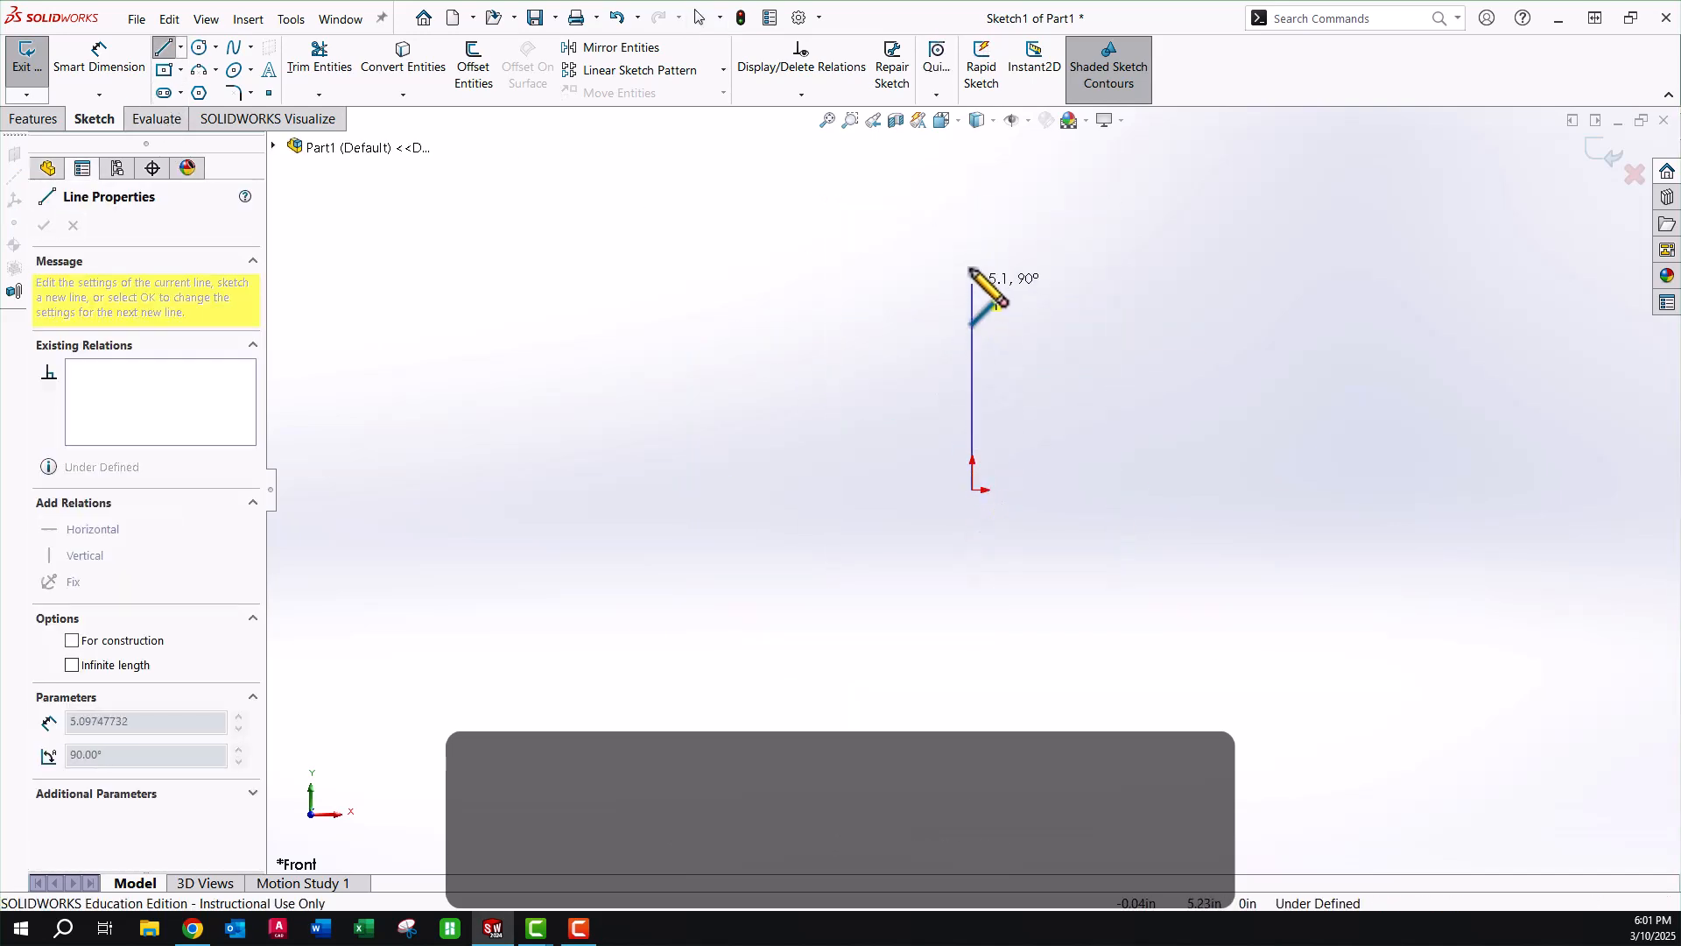
{"action": "left_click", "coordinate": [972, 193]}
{"action": "key", "text": "Escape"}
Dimension the vertical line to 7 in and close the sketch.
{"action": "left_click", "coordinate": [104, 66]}
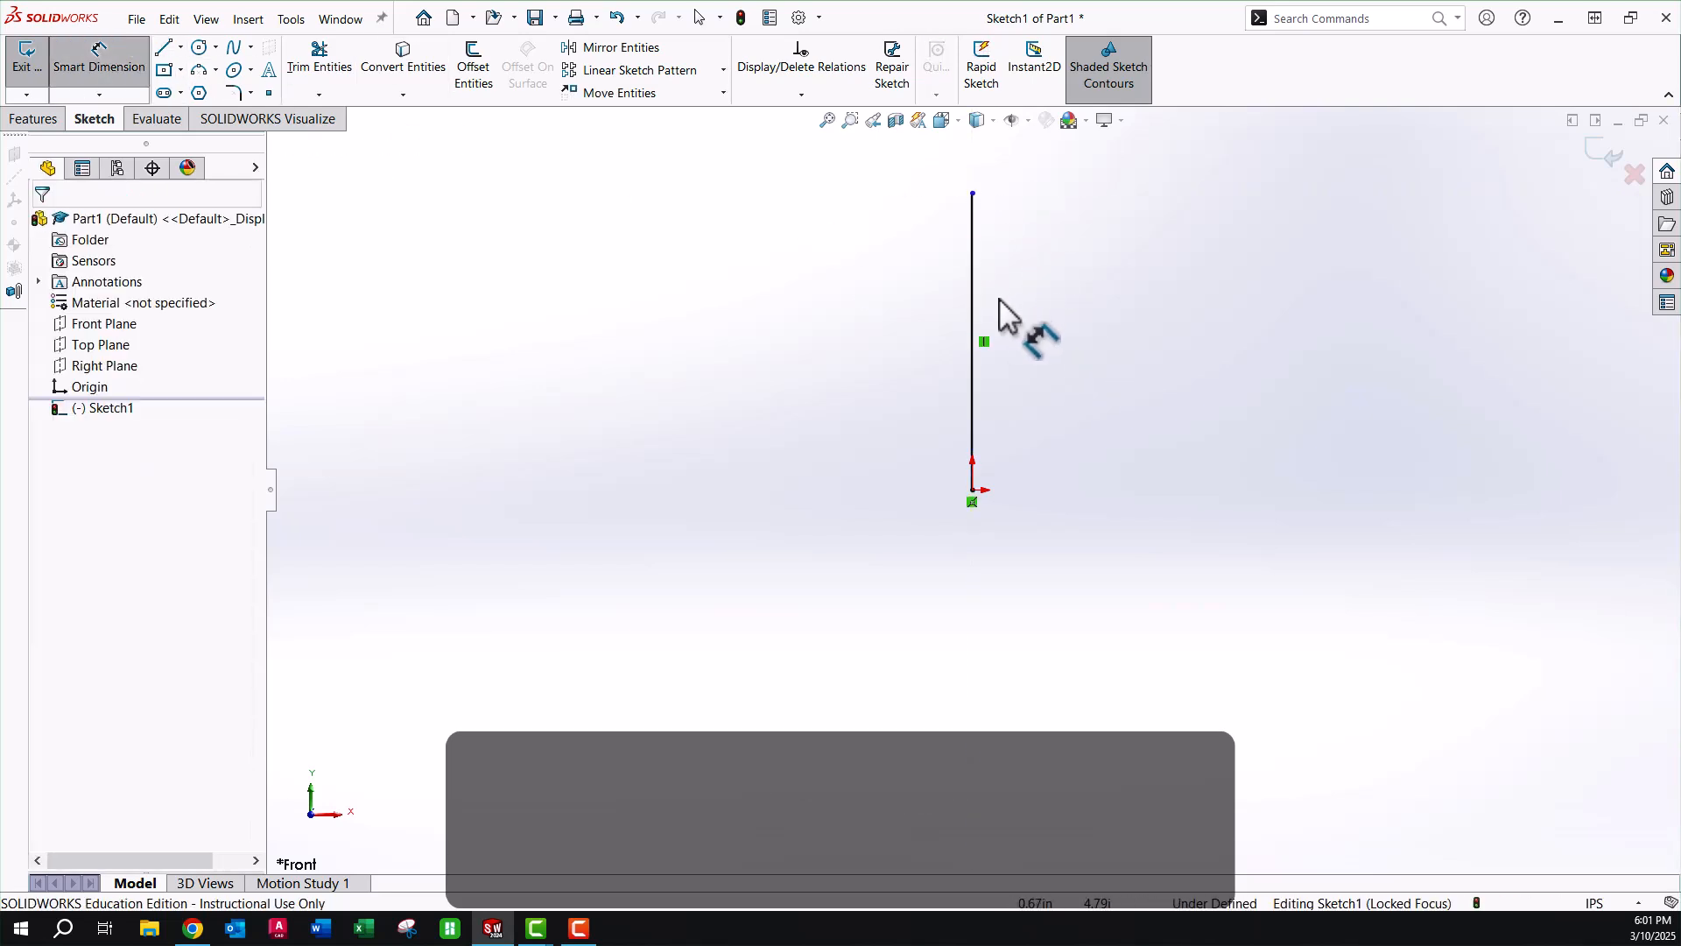
{"action": "left_click", "coordinate": [974, 293]}
{"action": "left_click", "coordinate": [1067, 350]}
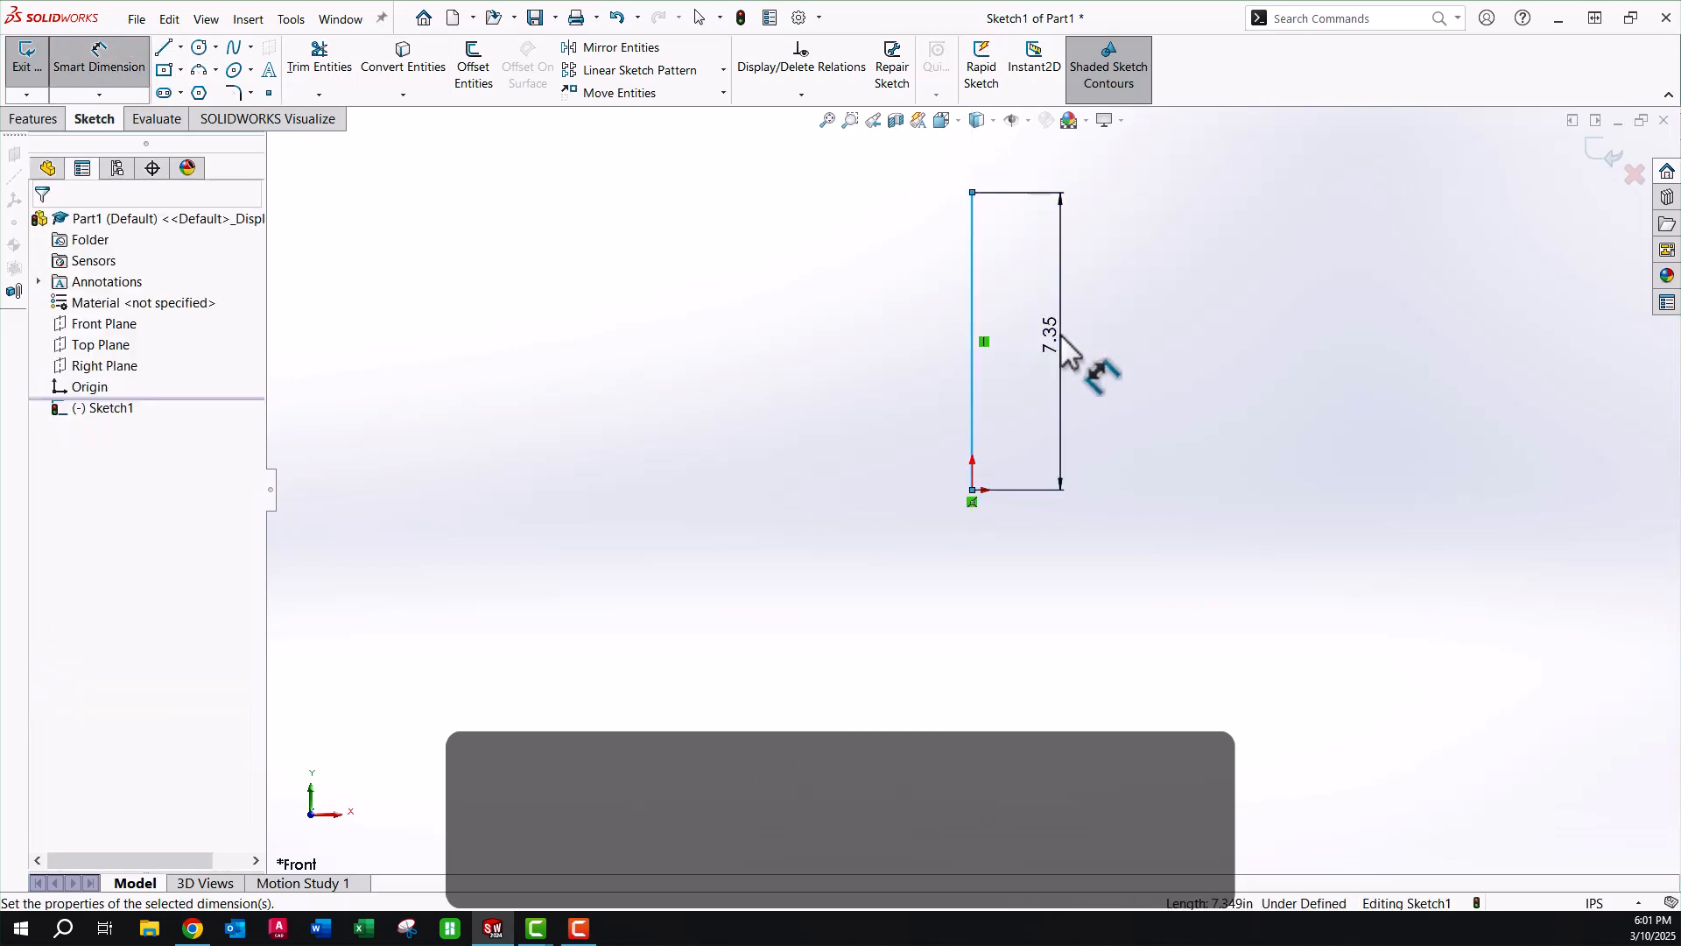
{"action": "type", "text": "7"}
{"action": "key", "text": "Return"}
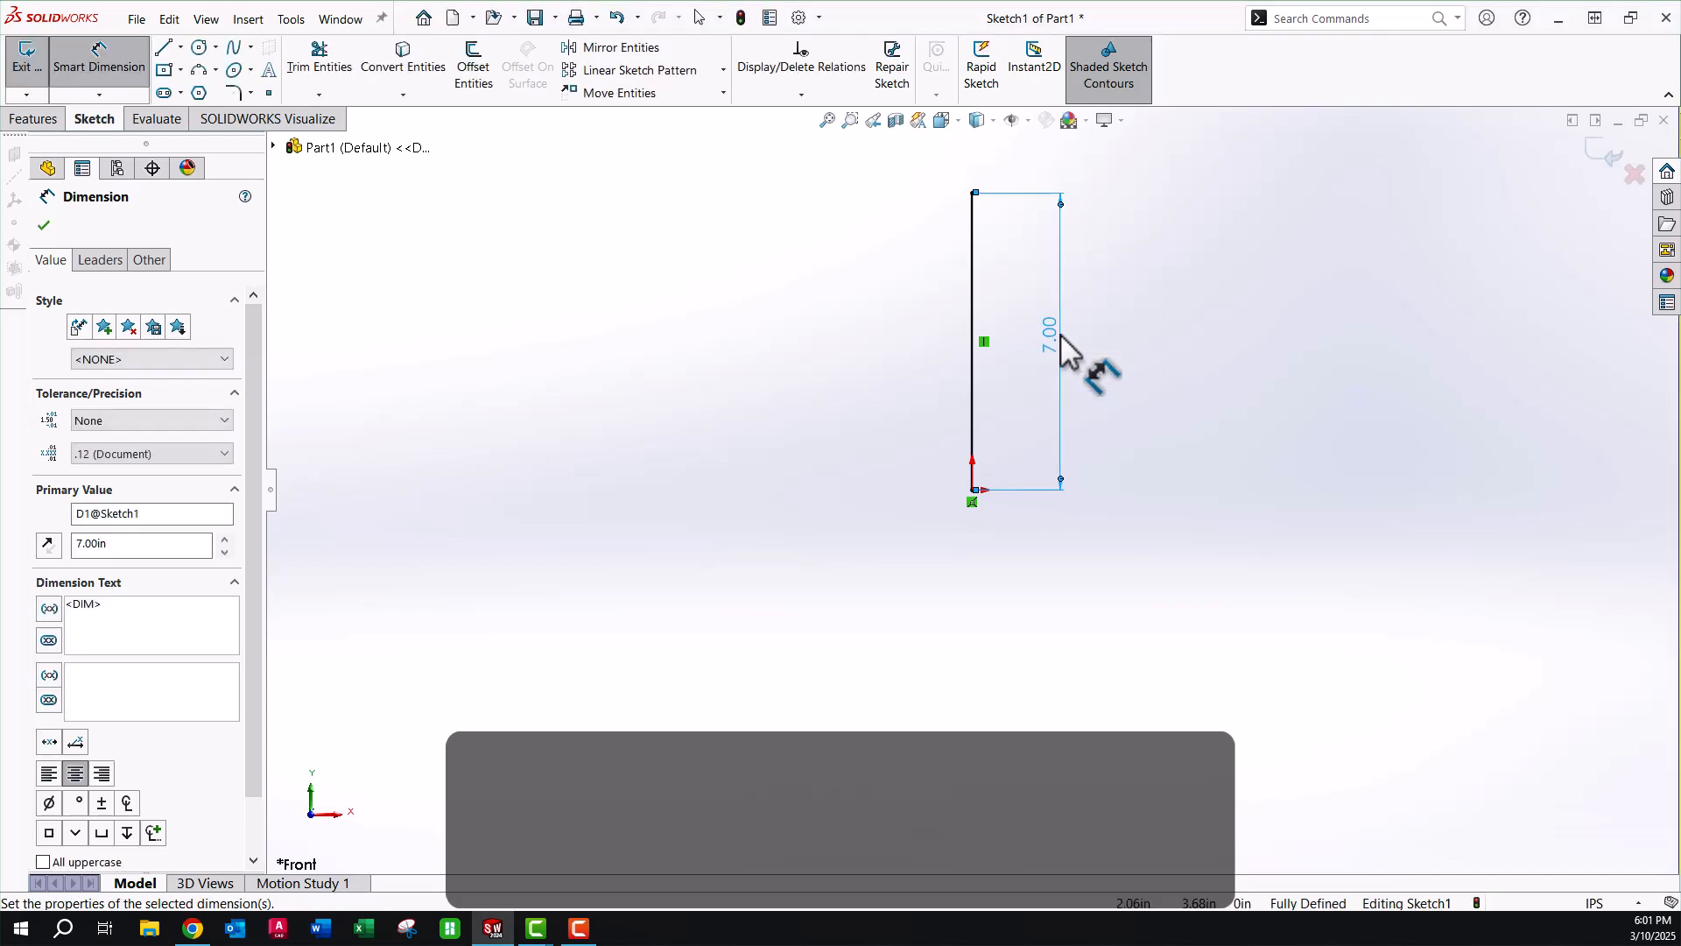
{"action": "left_click", "coordinate": [1610, 152]}
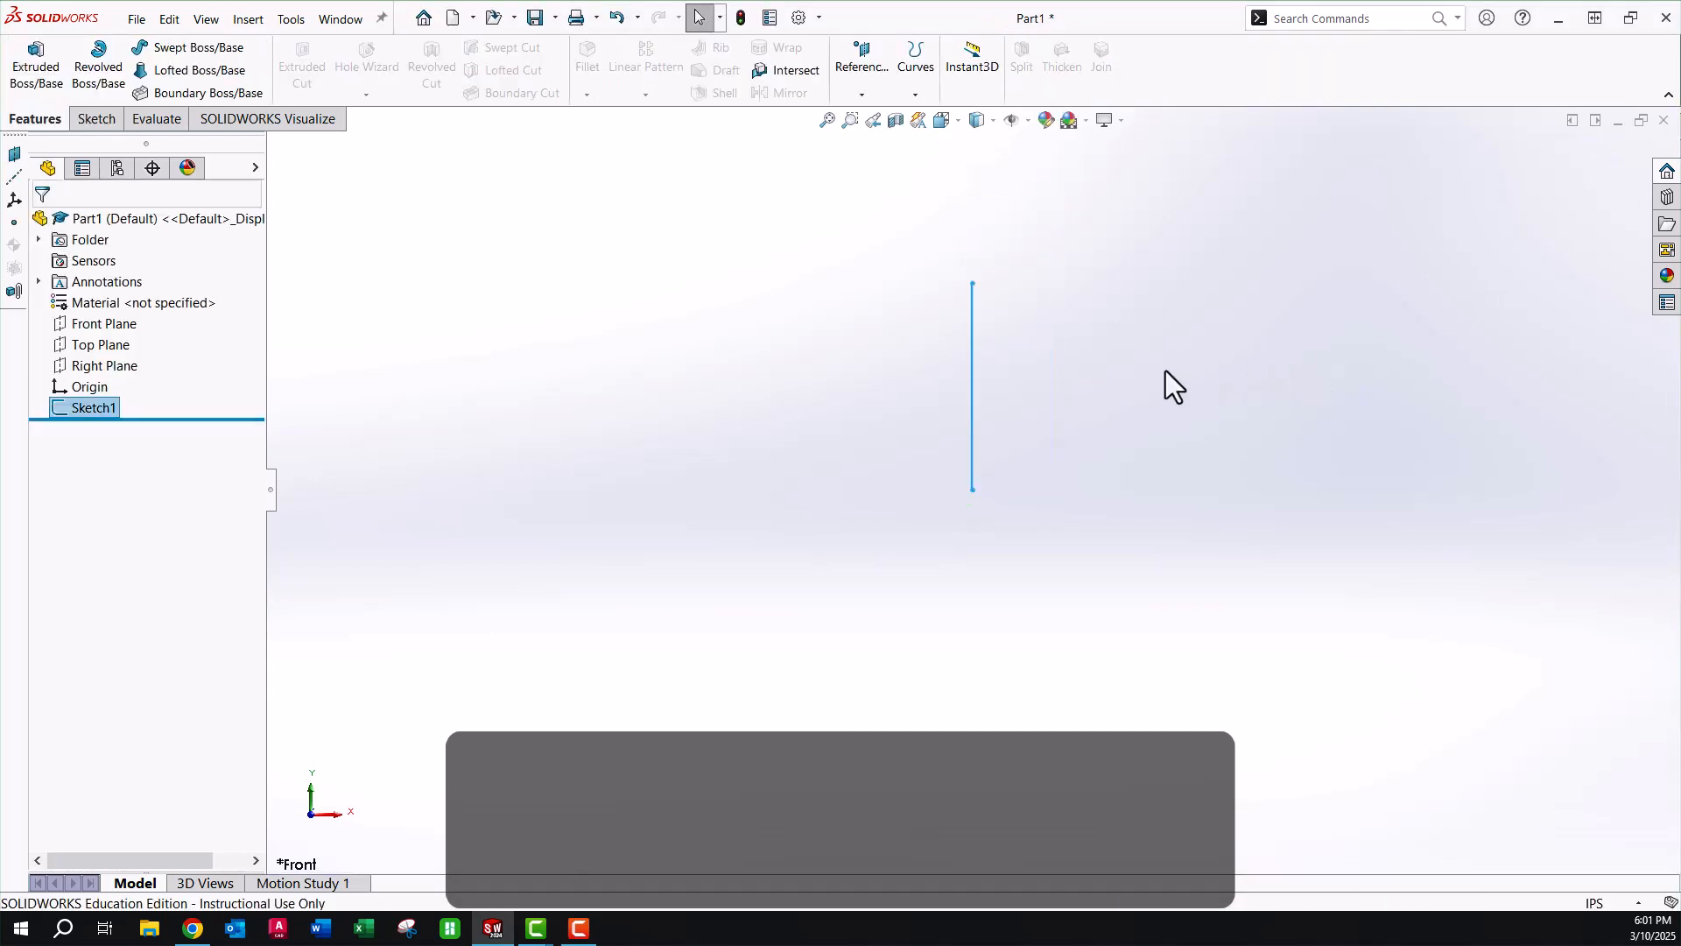
{"action": "left_click", "coordinate": [1109, 402]}
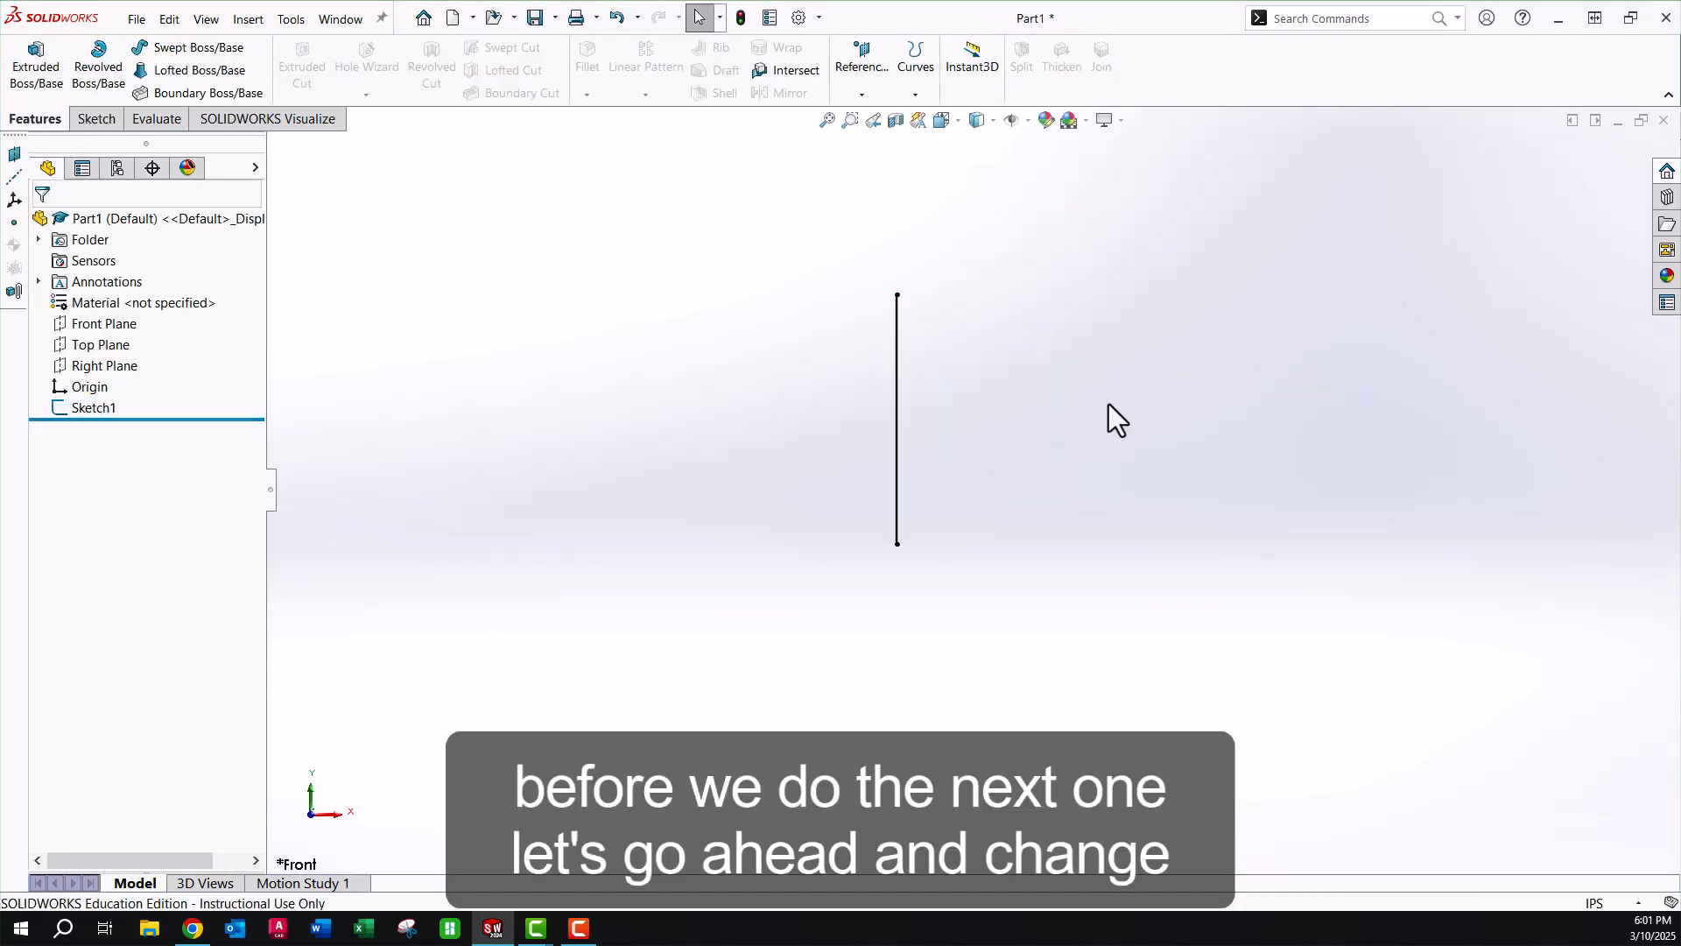
Rename the vertical line's sketch to PATH.
{"action": "left_click", "coordinate": [82, 408]}
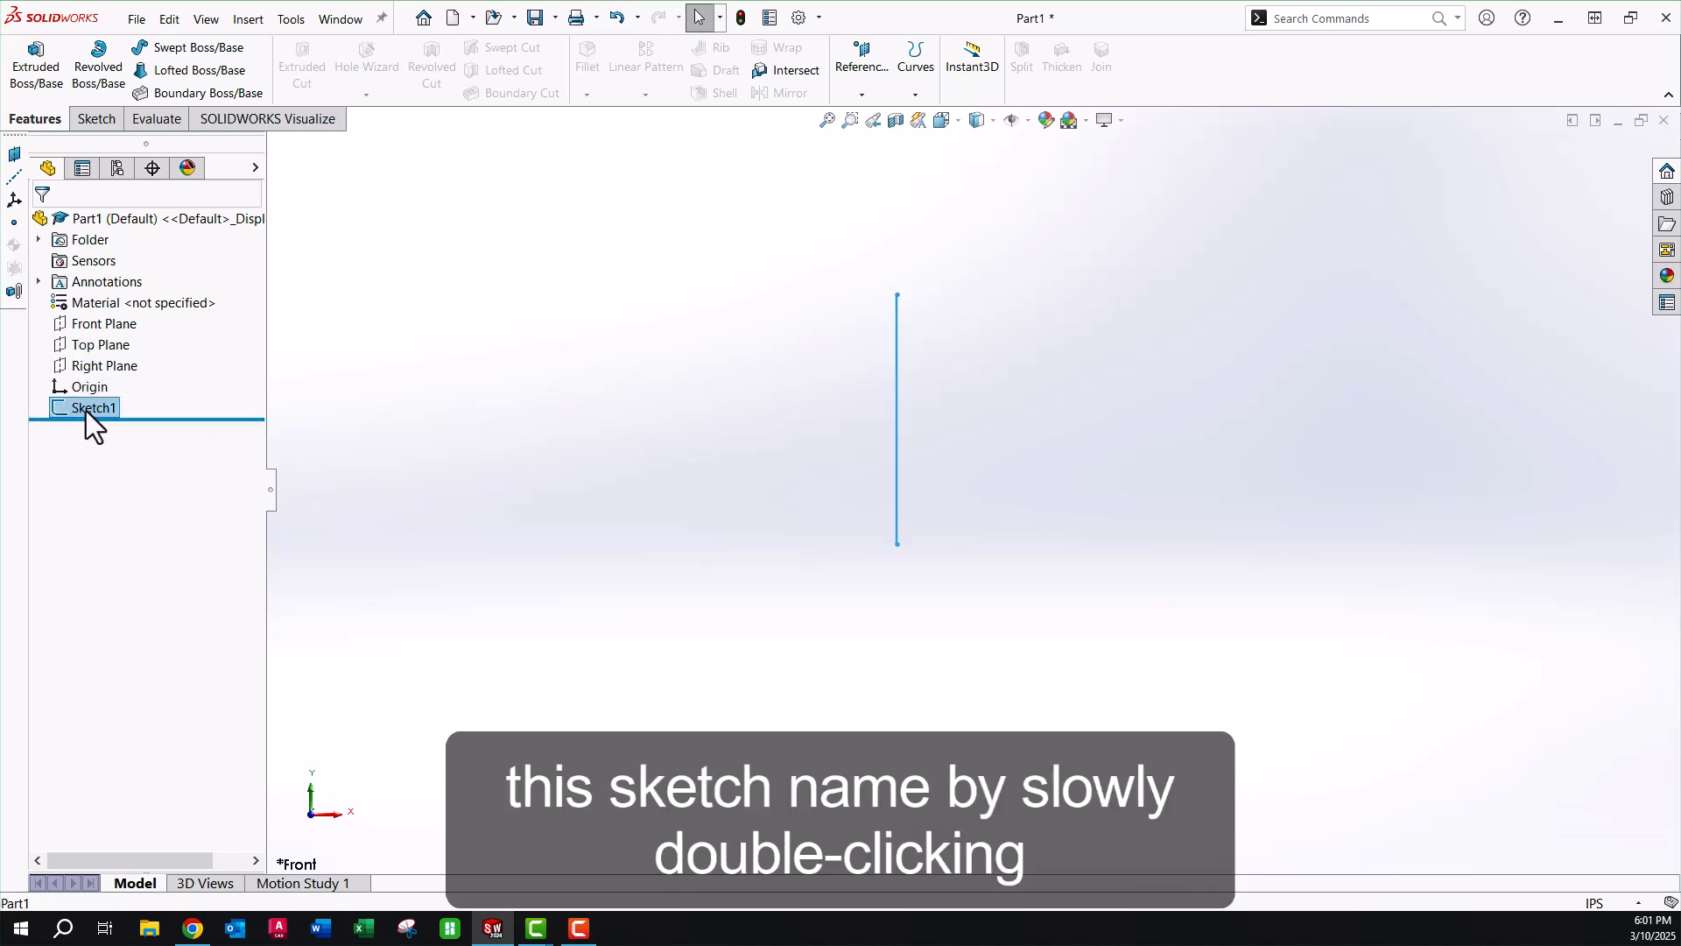
{"action": "left_click", "coordinate": [302, 427]}
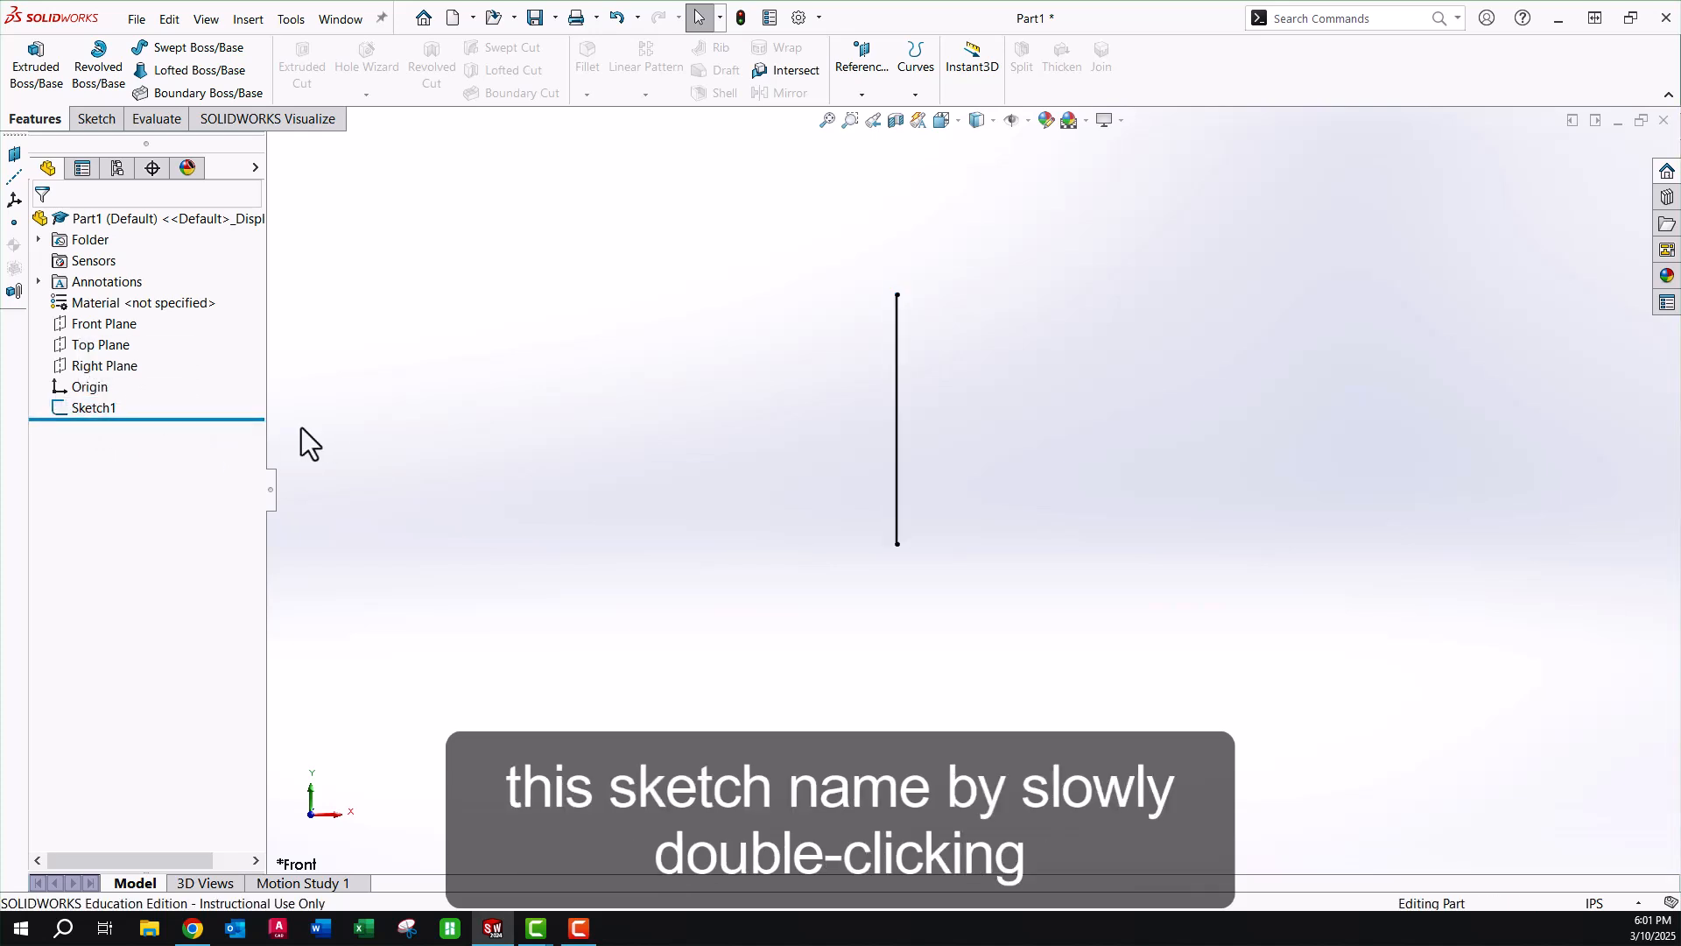
{"action": "left_click", "coordinate": [84, 408]}
{"action": "left_click", "coordinate": [84, 408]}
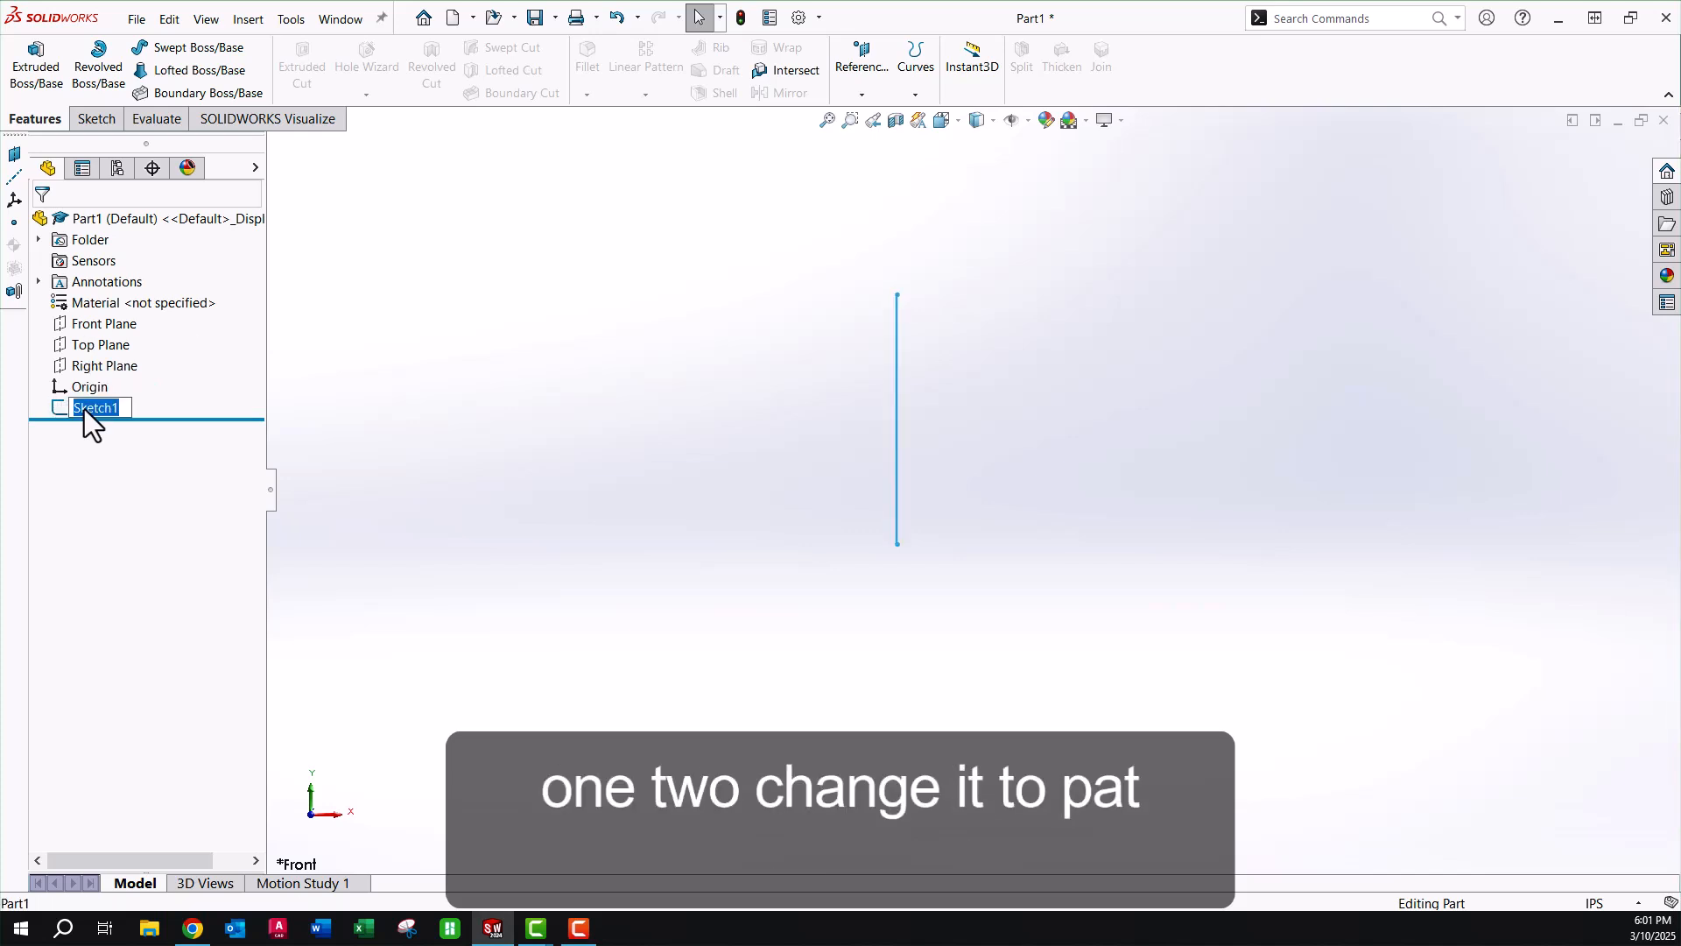
{"action": "type", "text": "P"}
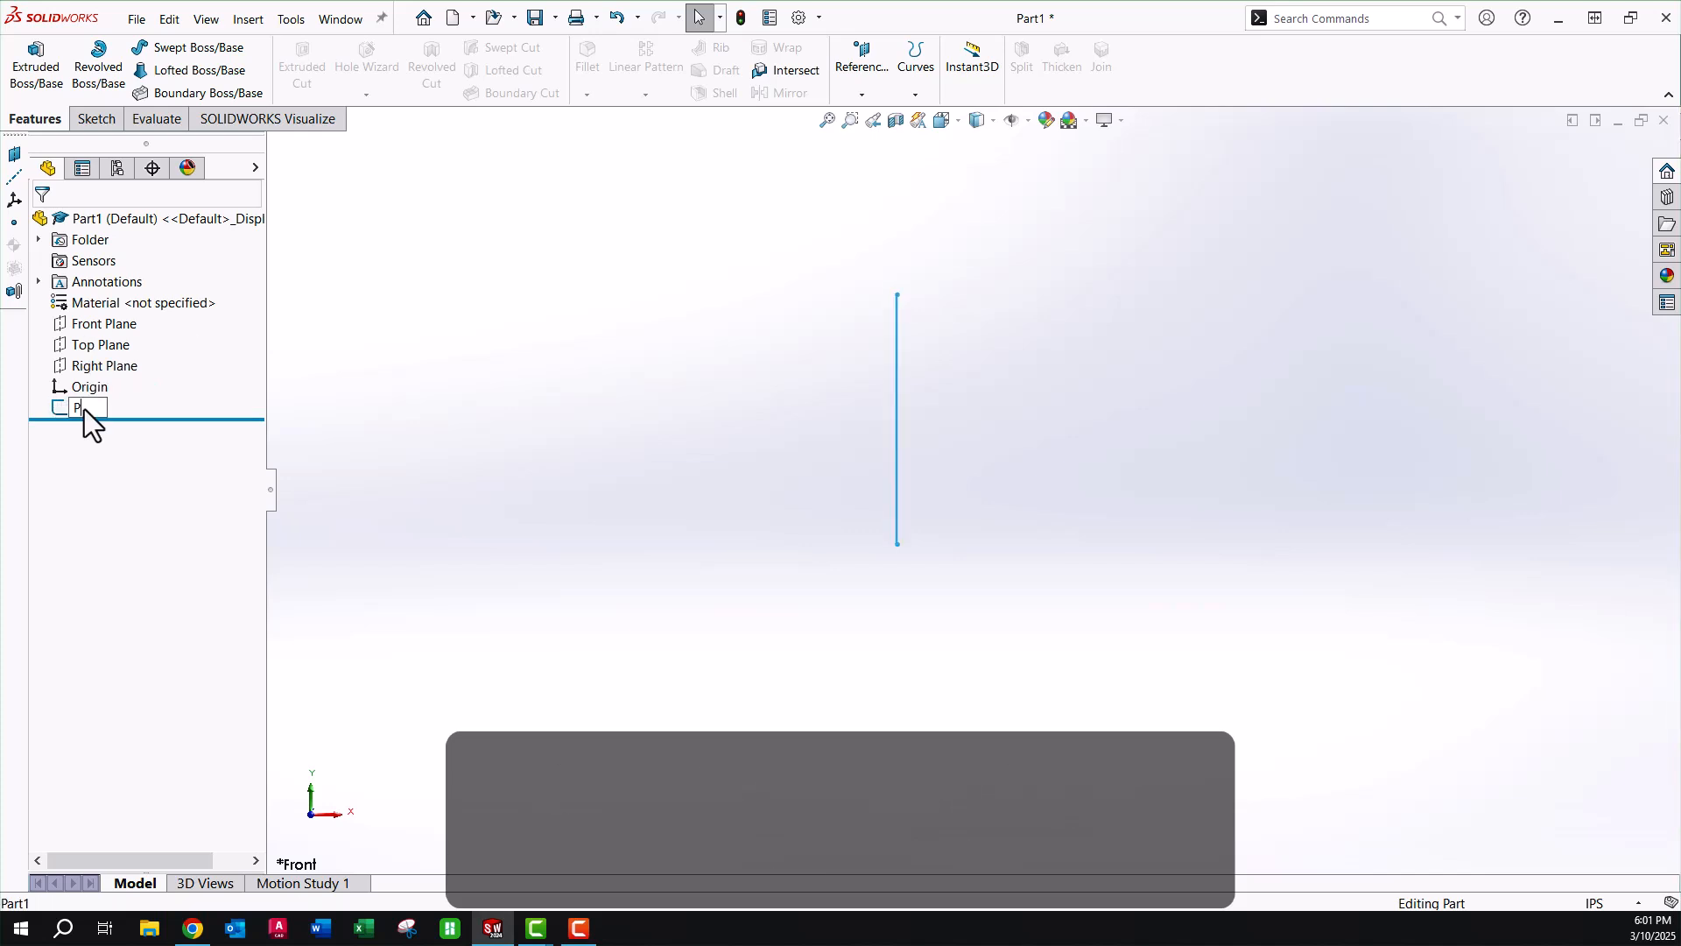
{"action": "type", "text": "ATH"}
{"action": "key", "text": "Return"}
{"action": "left_click", "coordinate": [469, 292]}
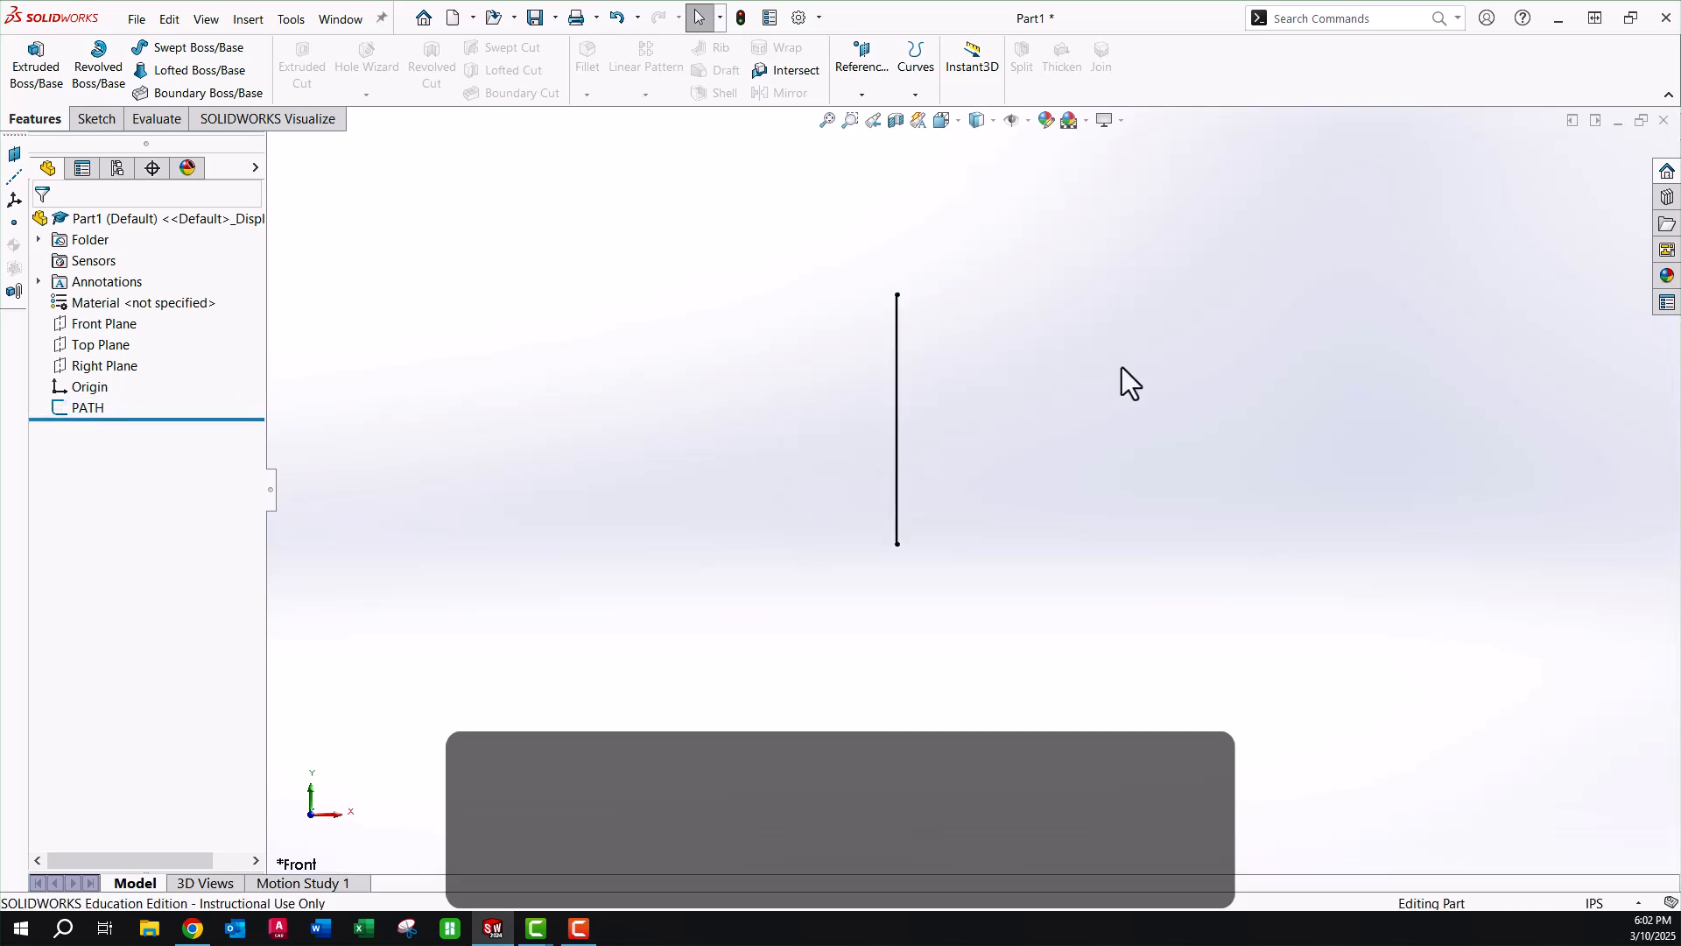
Start a second sketch on the Front Plane and enlarge the plane's displayed border upward and to the right.
{"action": "left_click", "coordinate": [95, 324]}
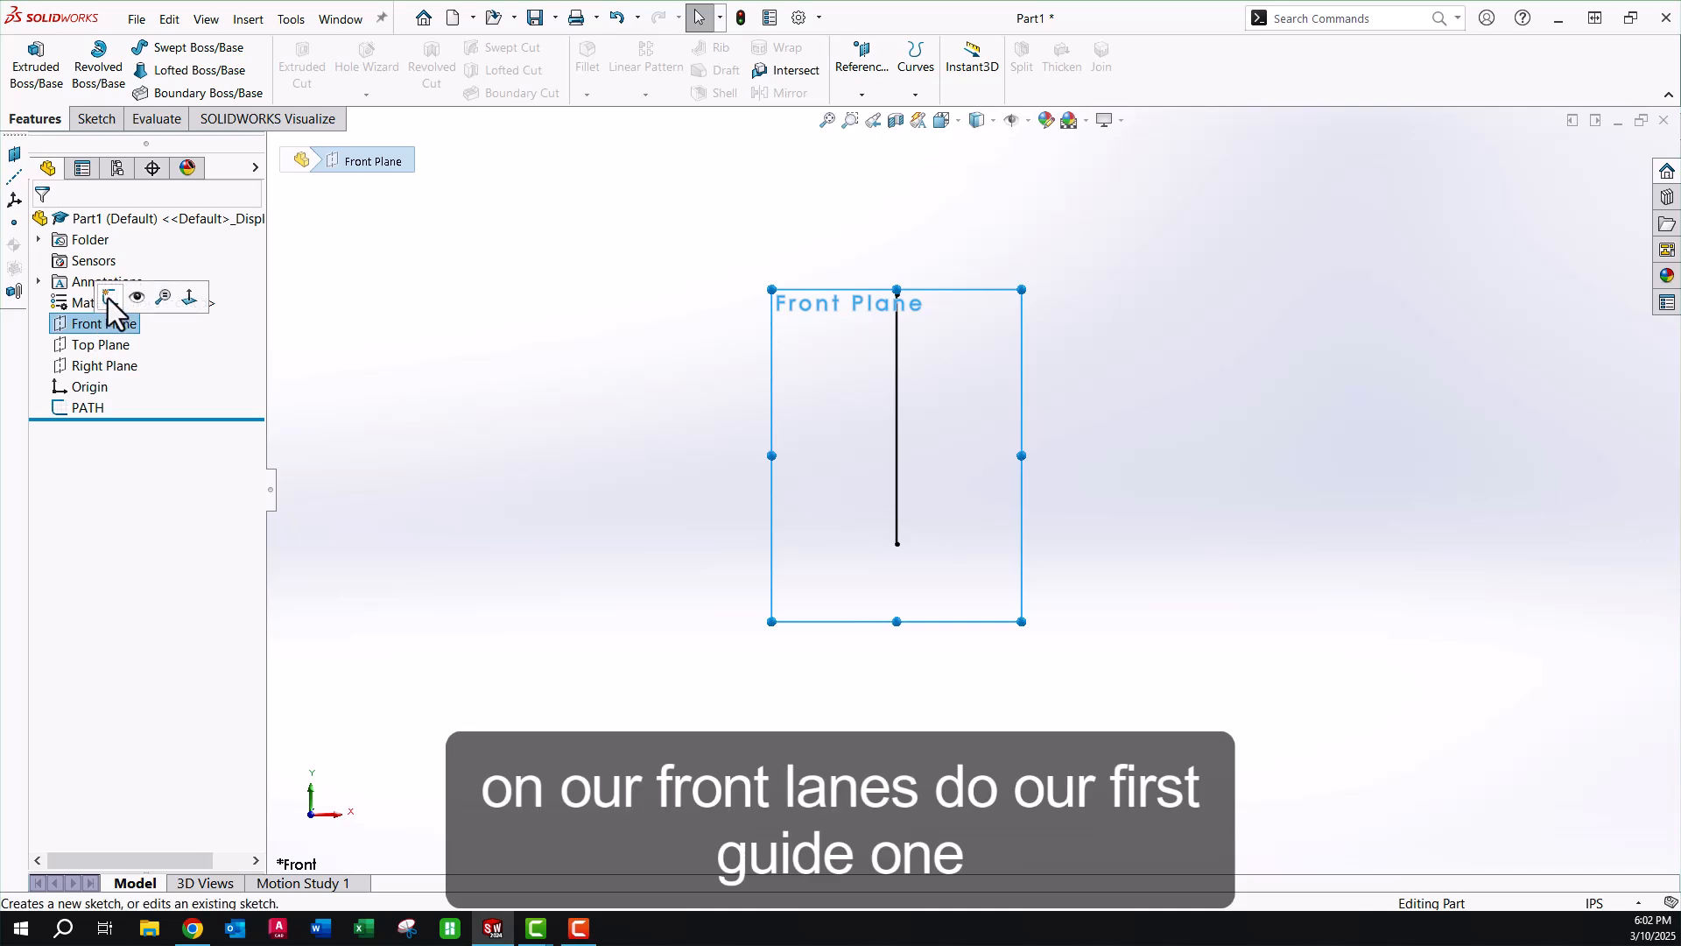
{"action": "left_click", "coordinate": [108, 297]}
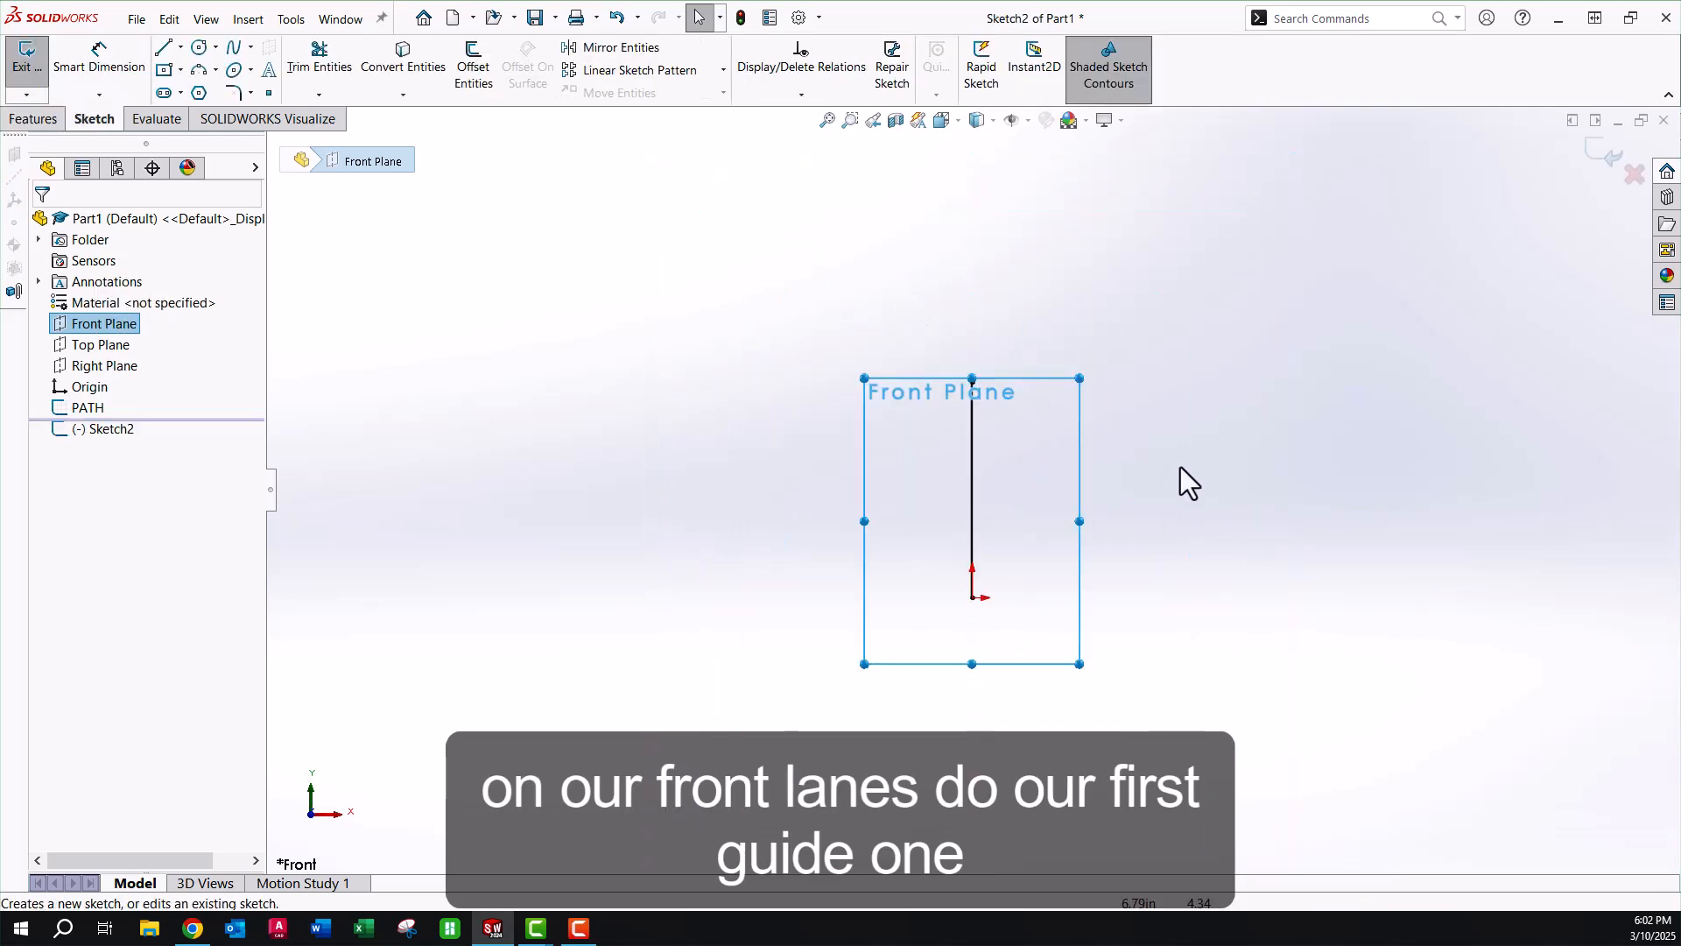
{"action": "left_click_drag", "start_coordinate": [970, 372], "coordinate": [972, 269]}
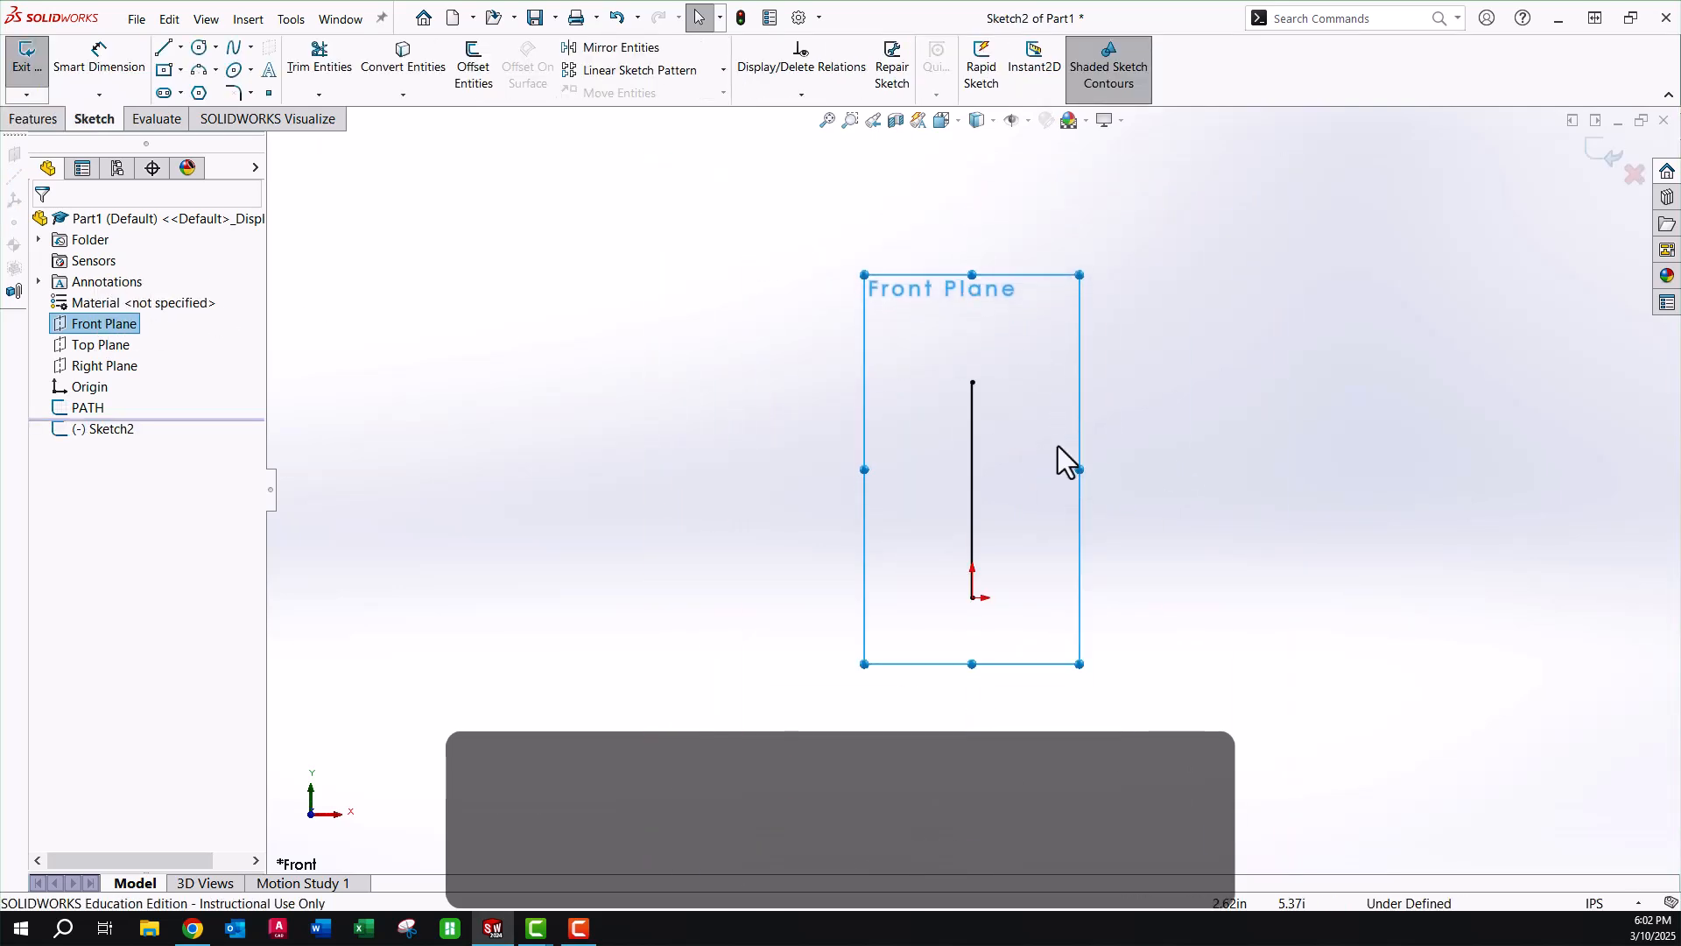
{"action": "left_click_drag", "start_coordinate": [1079, 469], "coordinate": [1243, 481]}
{"action": "scroll", "coordinate": [1086, 543], "scroll_direction": "down", "scroll_amount": 4}
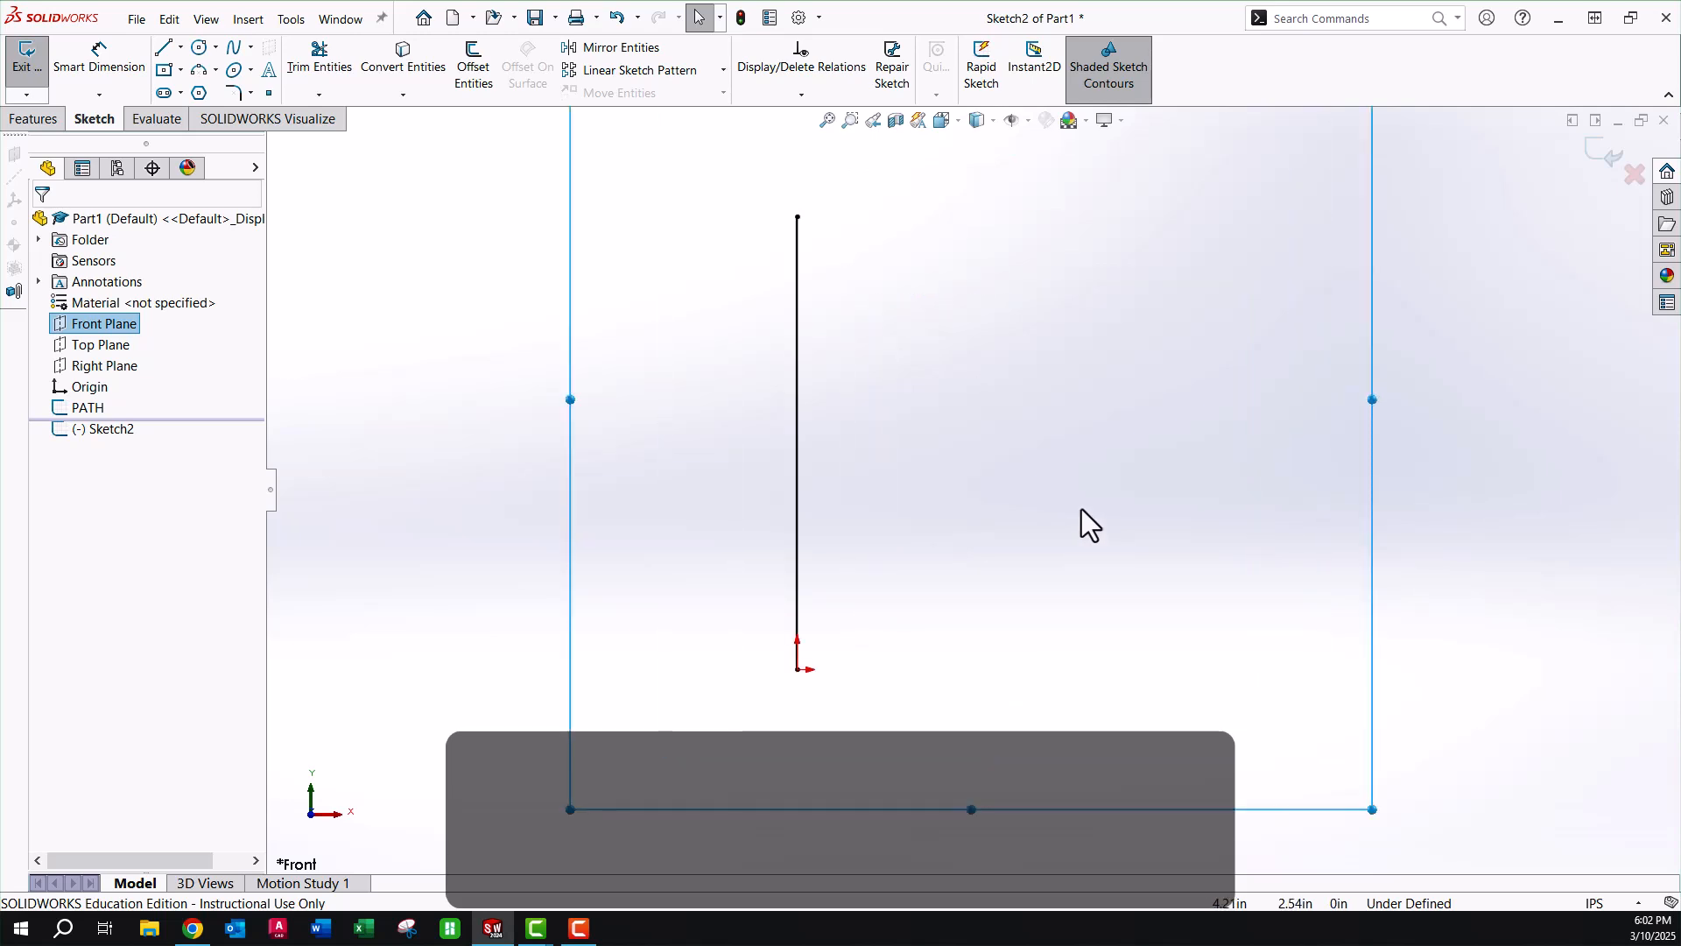
Draw two vertical centerlines about 7.06 in tall to the right of the path, about 1 in and 2.2 in from the origin.
{"action": "left_click", "coordinate": [180, 48]}
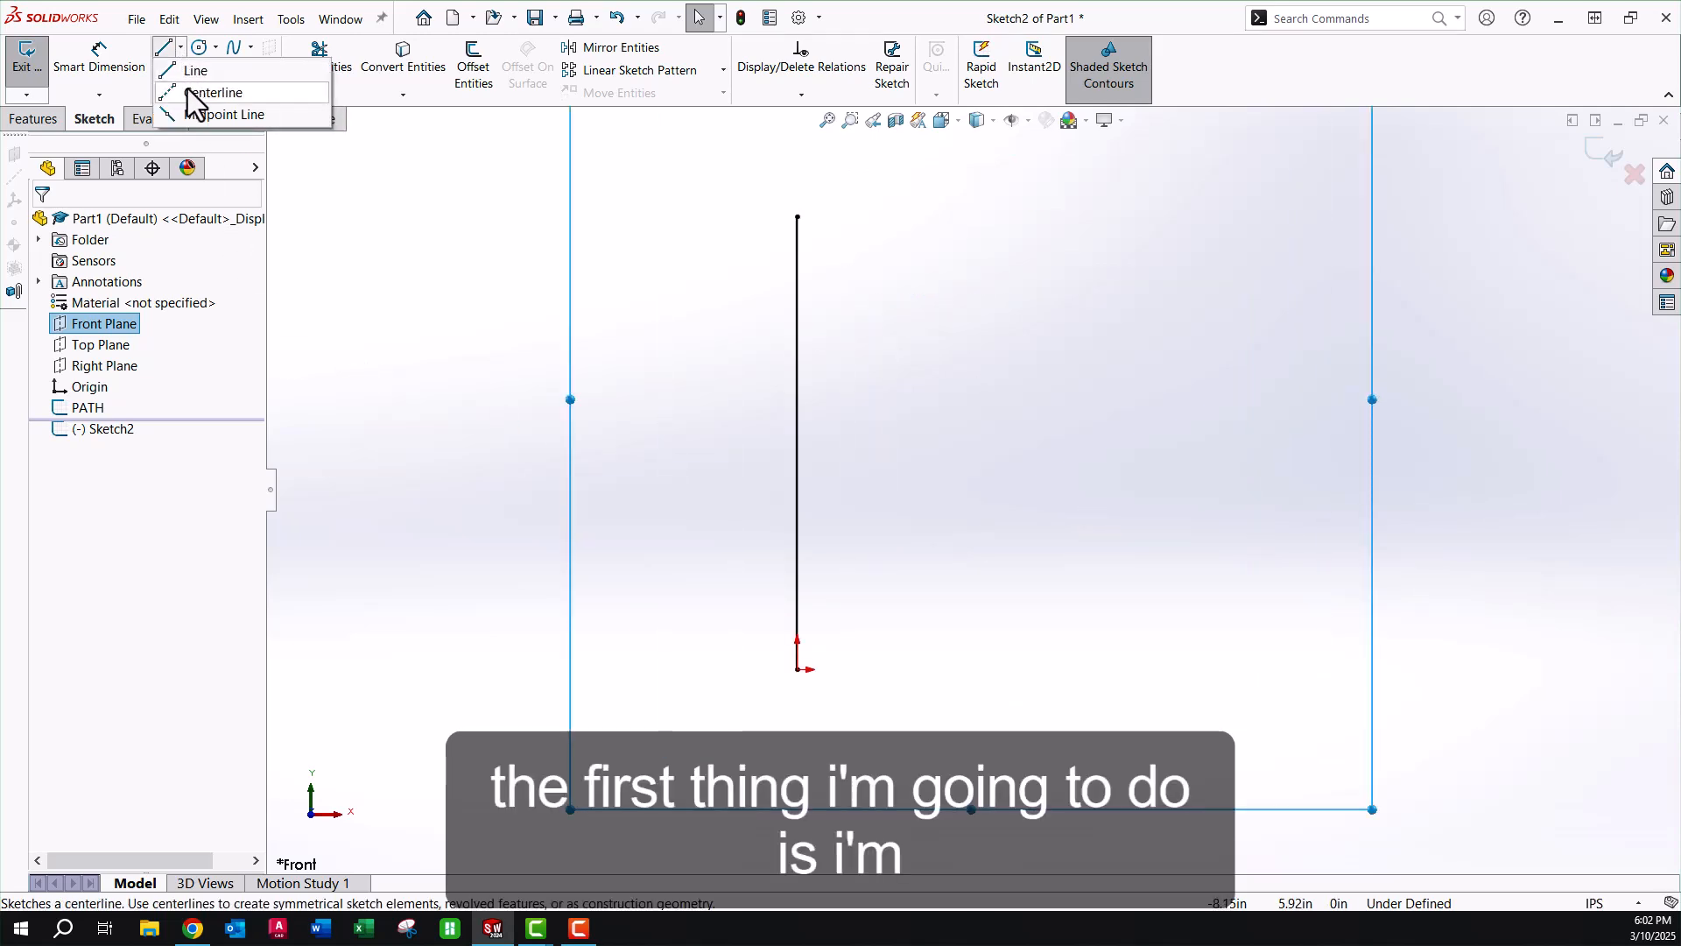
{"action": "left_click", "coordinate": [190, 90]}
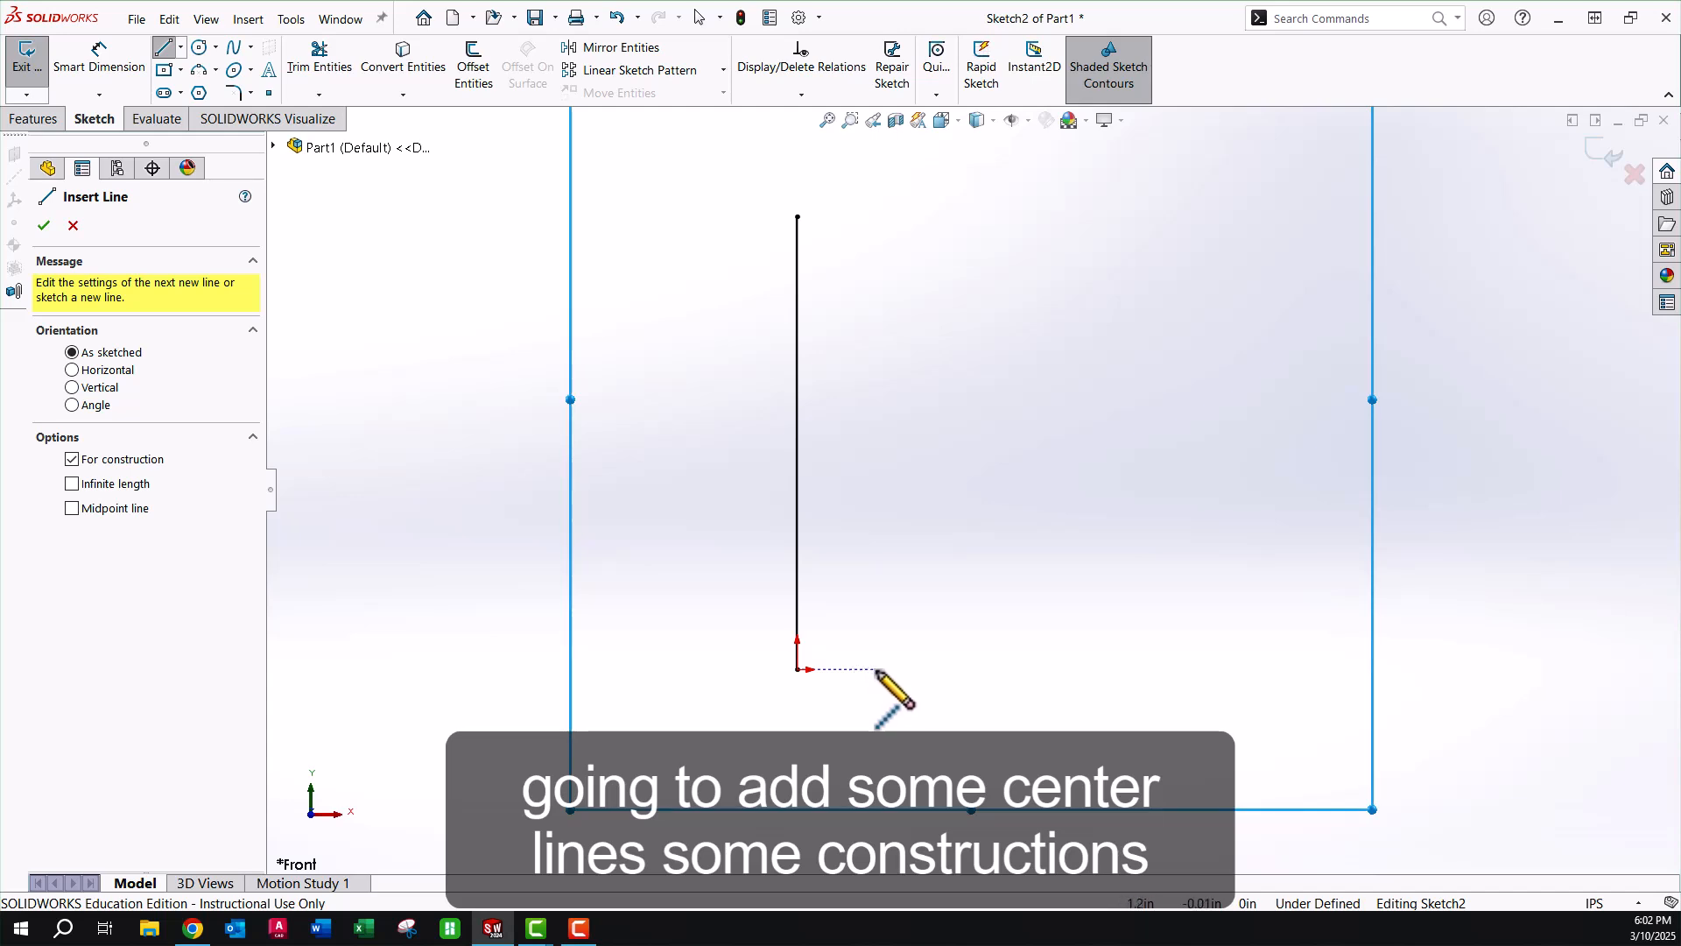
{"action": "left_click", "coordinate": [866, 670]}
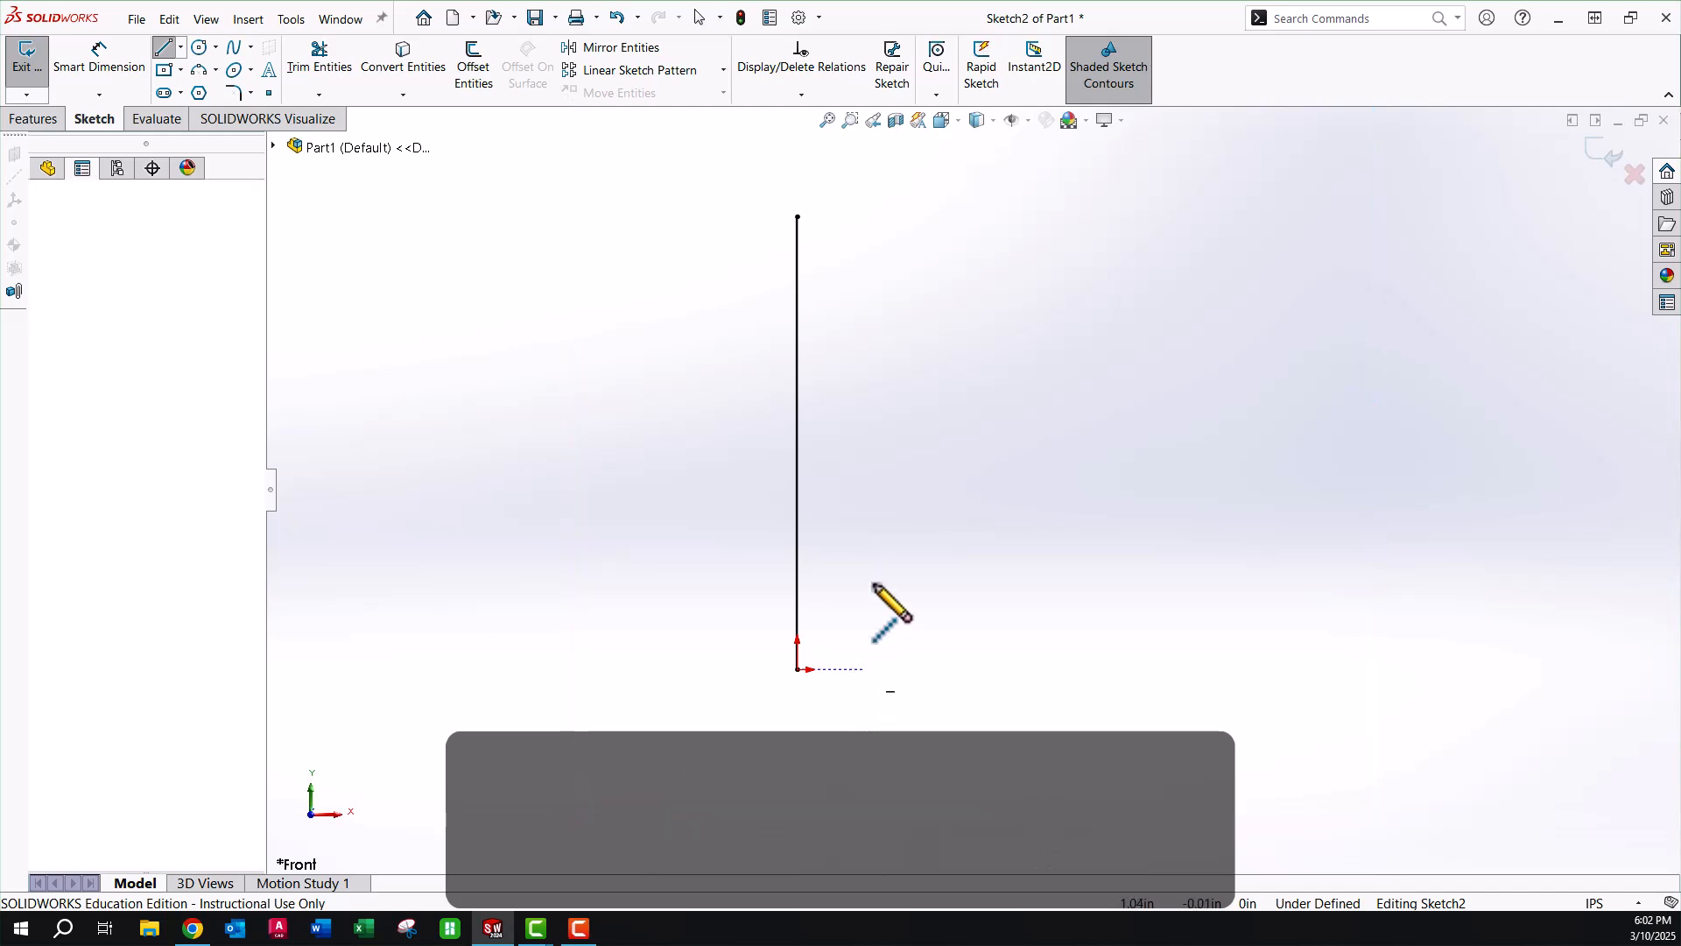
{"action": "left_click", "coordinate": [866, 214]}
{"action": "key", "text": "Escape"}
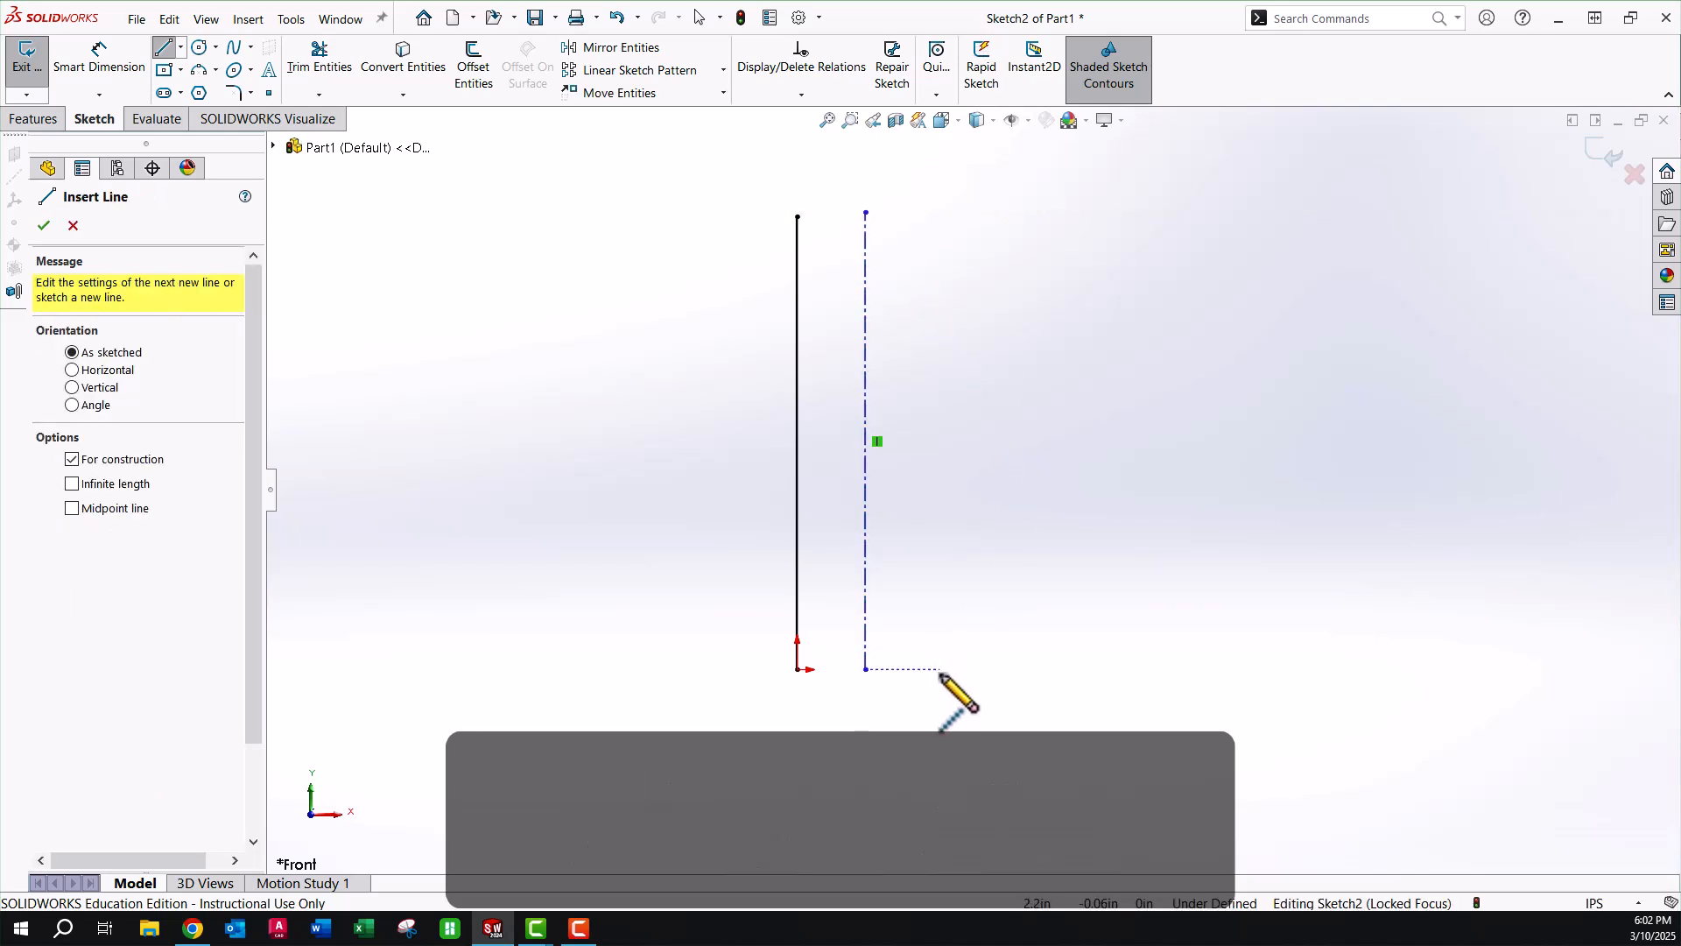
{"action": "left_click", "coordinate": [941, 670]}
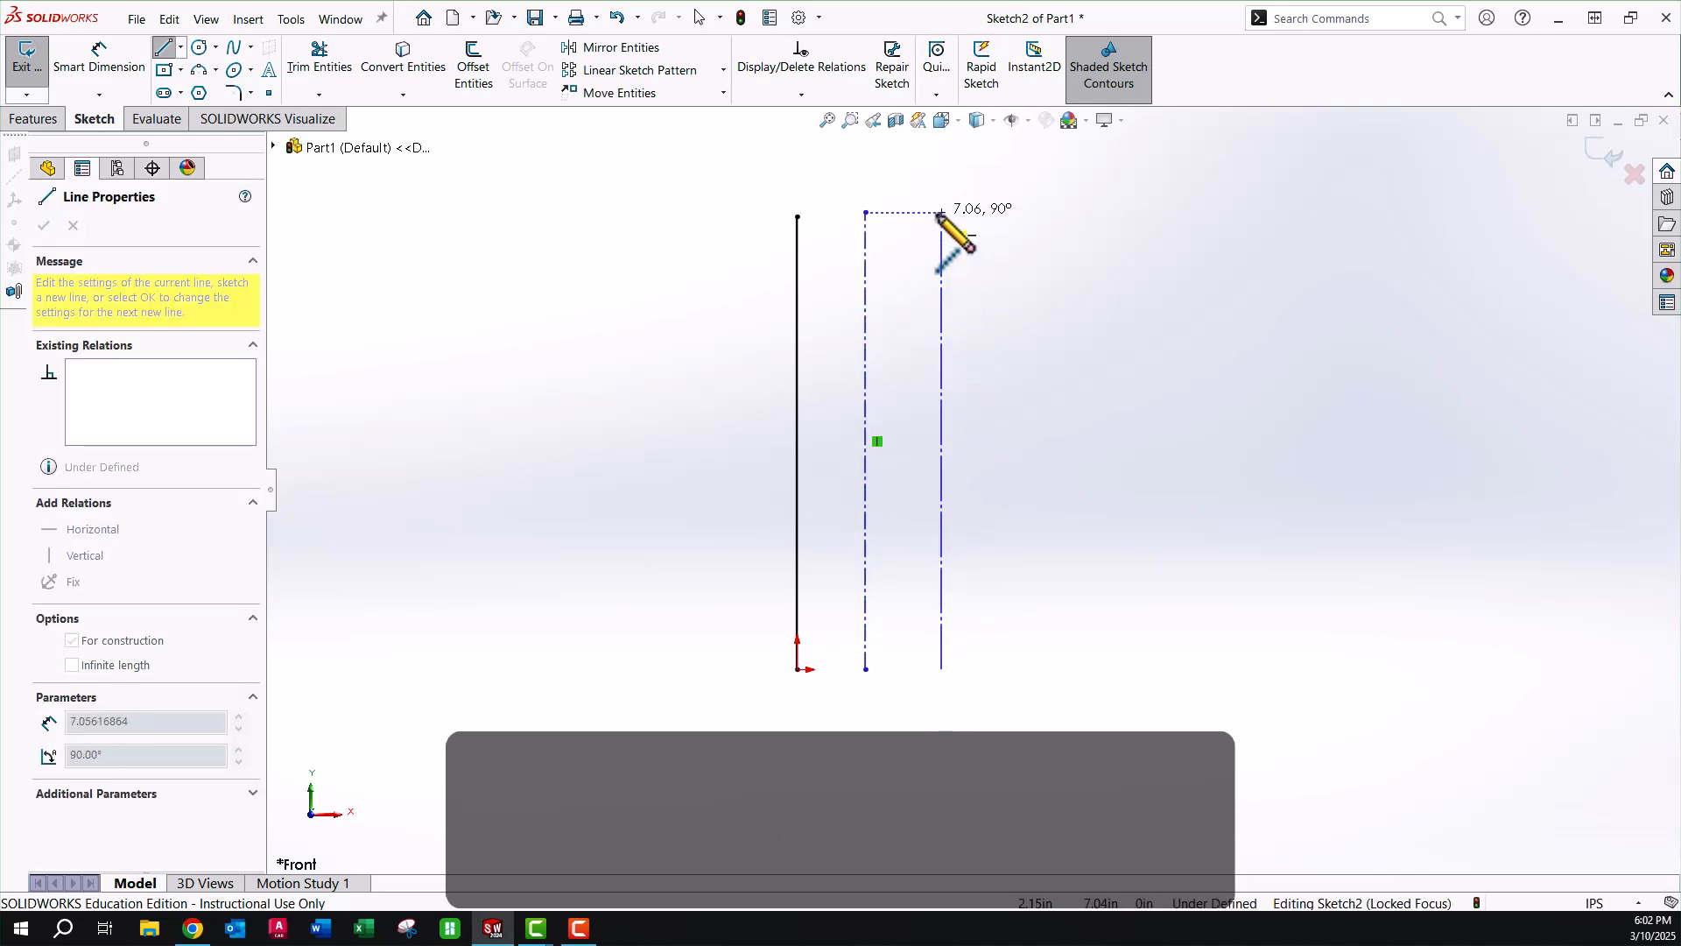
{"action": "left_click", "coordinate": [942, 212]}
{"action": "key", "text": "Escape"}
{"action": "key", "text": "Escape"}
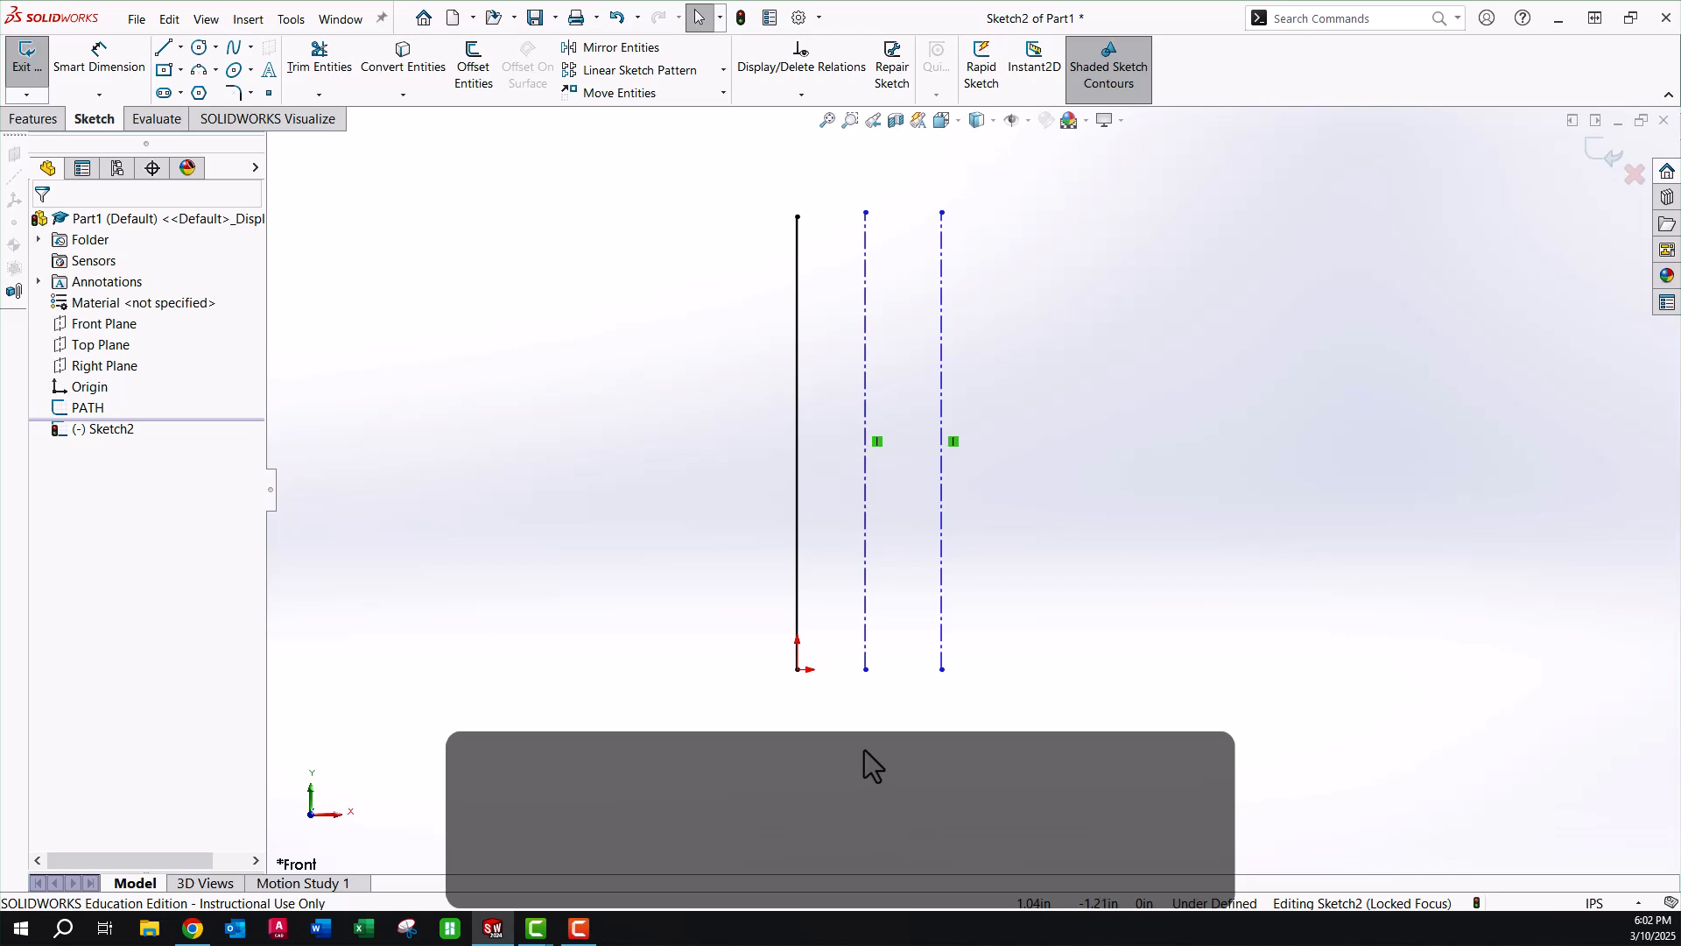
Add a horizontal relation between the origin and the lower endpoint of the centerline nearest the path.
{"action": "scroll", "coordinate": [865, 749], "scroll_direction": "down", "scroll_amount": 1}
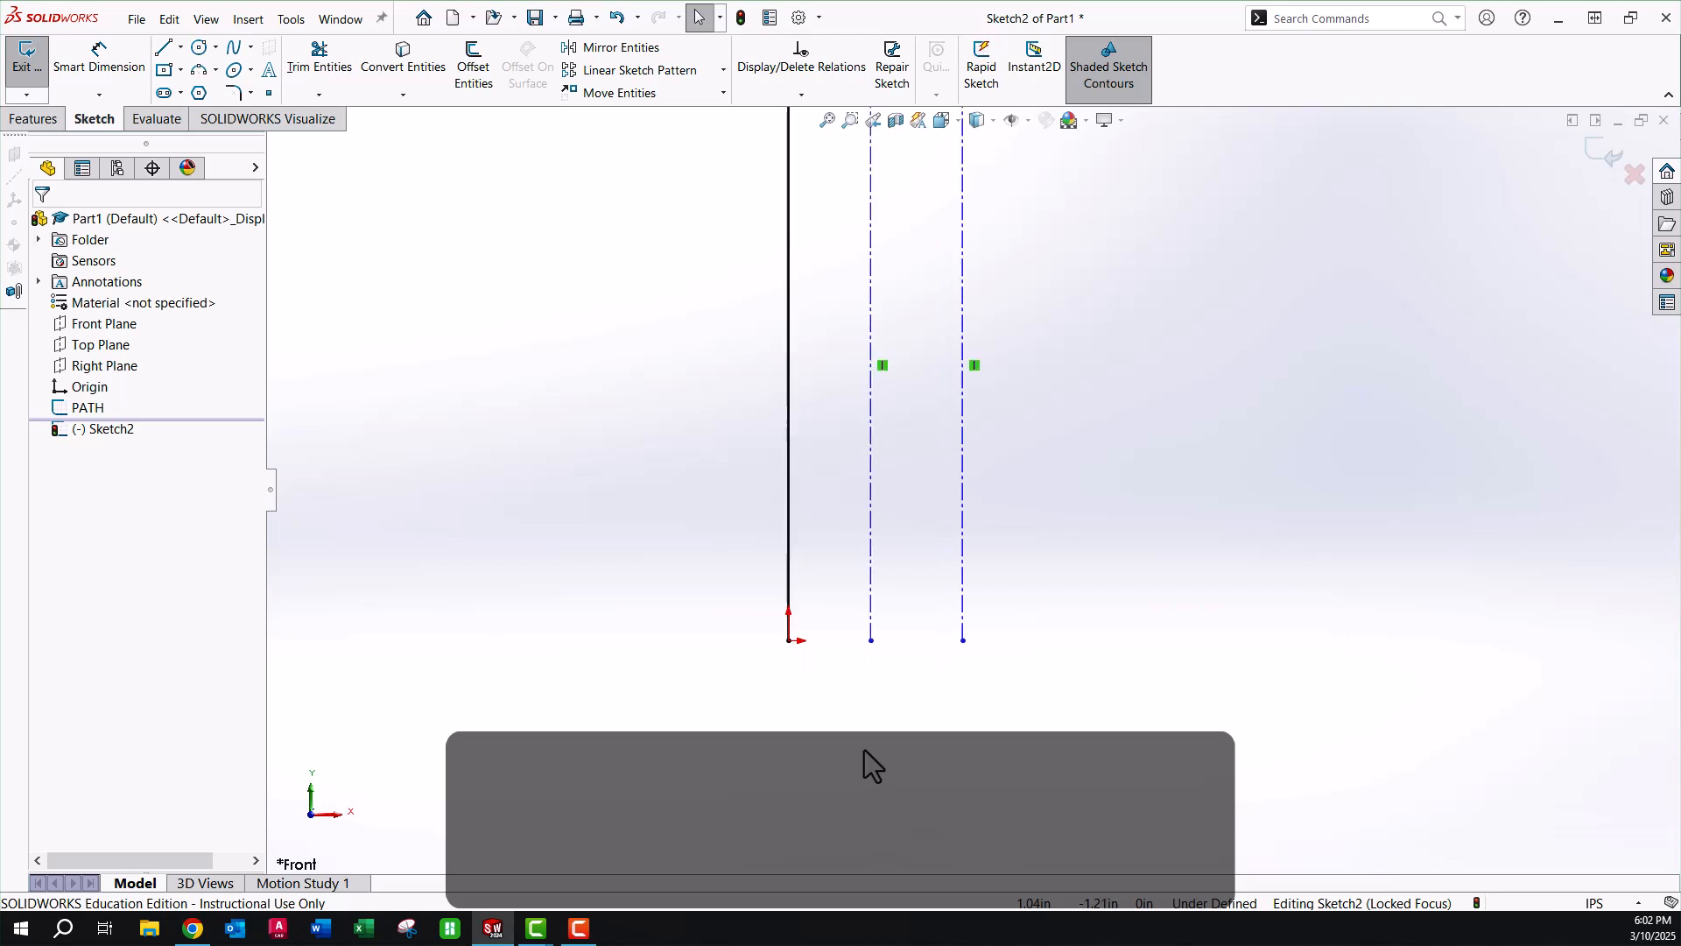
{"action": "left_click", "coordinate": [790, 641]}
{"action": "left_click", "coordinate": [870, 640], "text": "ctrl"}
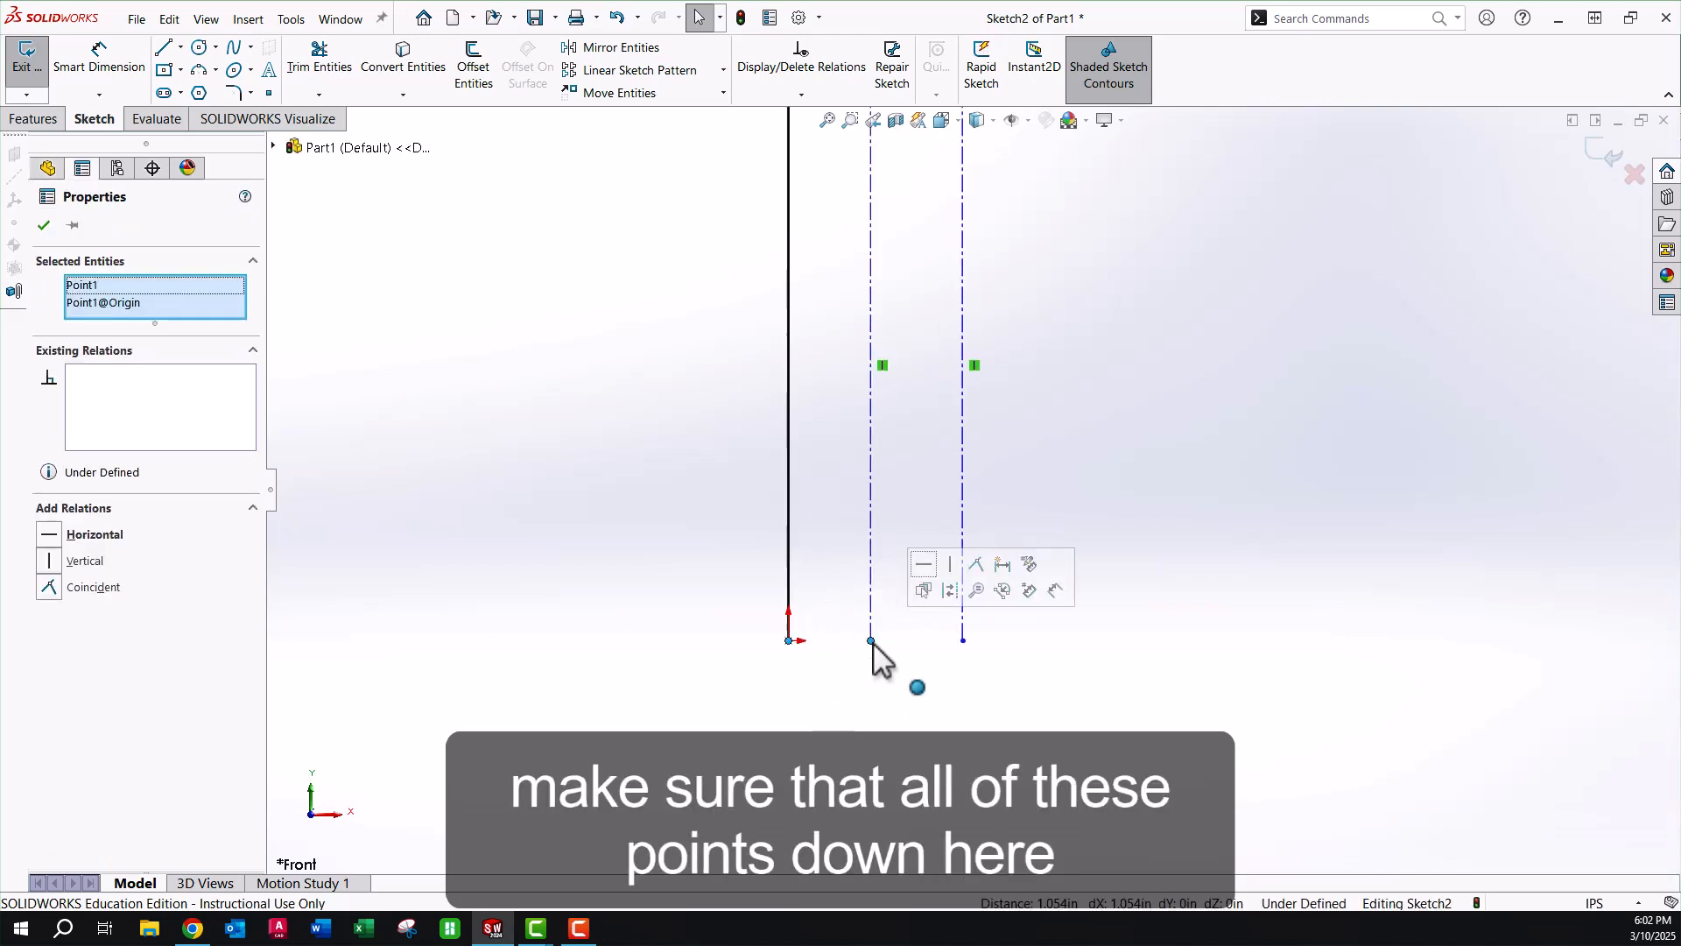
{"action": "left_click", "coordinate": [926, 564]}
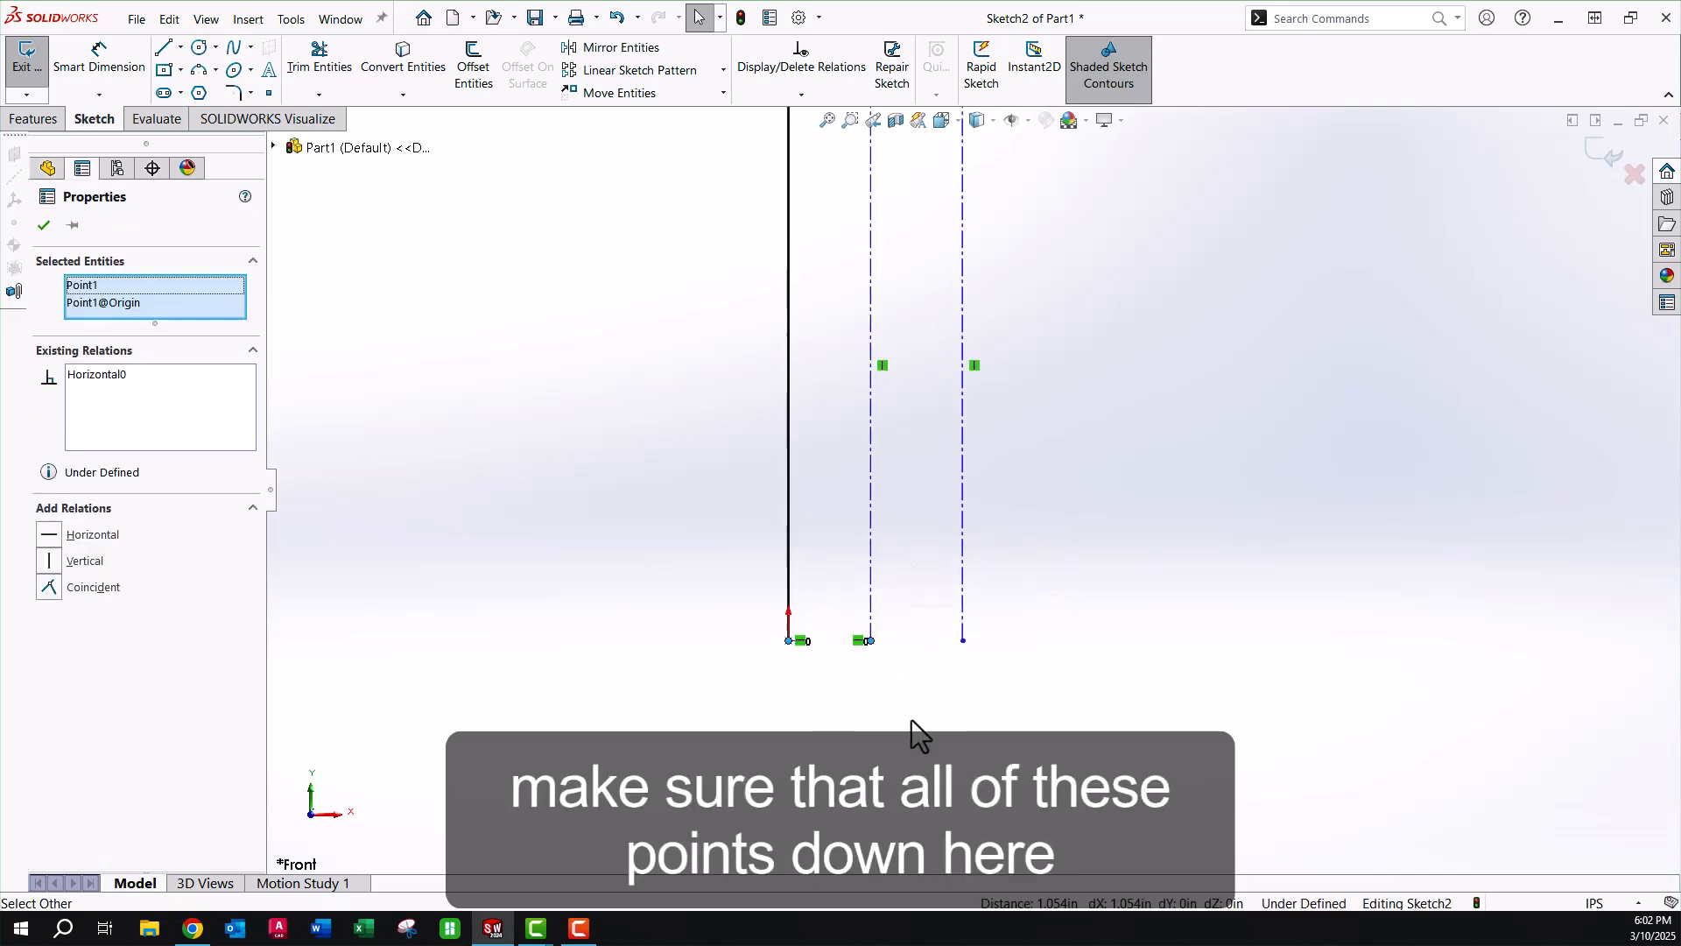
Add a horizontal relation between the lower endpoints of the two centerlines.
{"action": "left_click", "coordinate": [871, 641]}
{"action": "left_click", "coordinate": [963, 640], "text": "ctrl"}
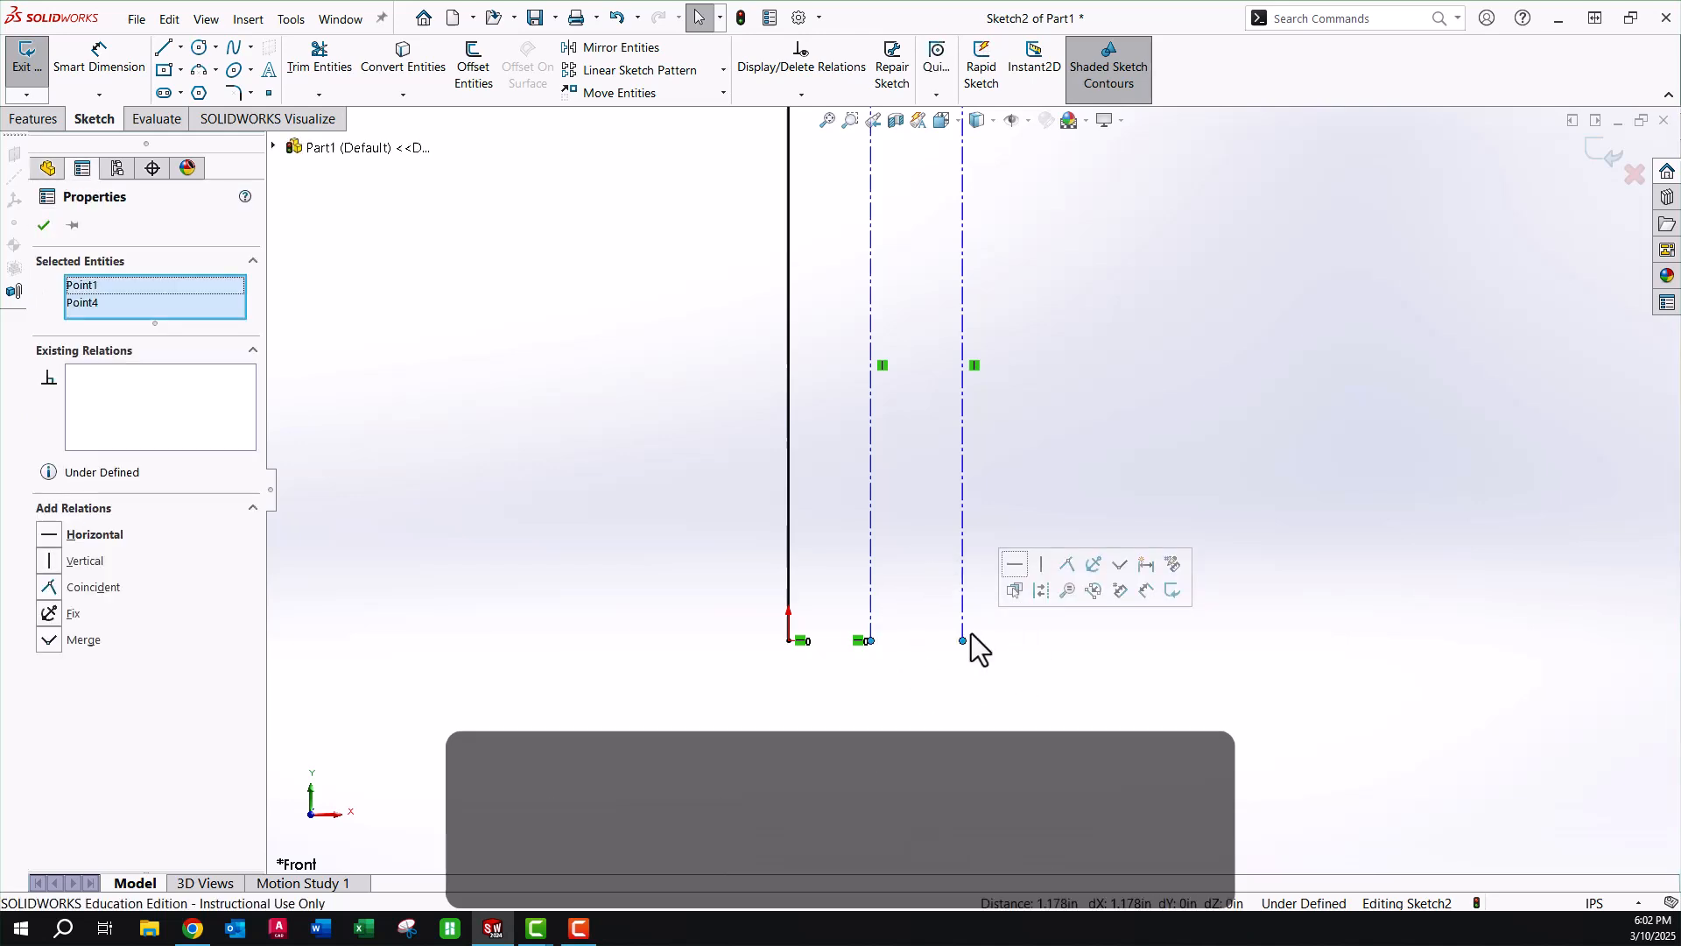
{"action": "left_click", "coordinate": [1018, 570]}
Add a horizontal relation between the top of the path and the upper endpoint of the nearer centerline.
{"action": "scroll", "coordinate": [962, 602], "scroll_direction": "up", "scroll_amount": 3}
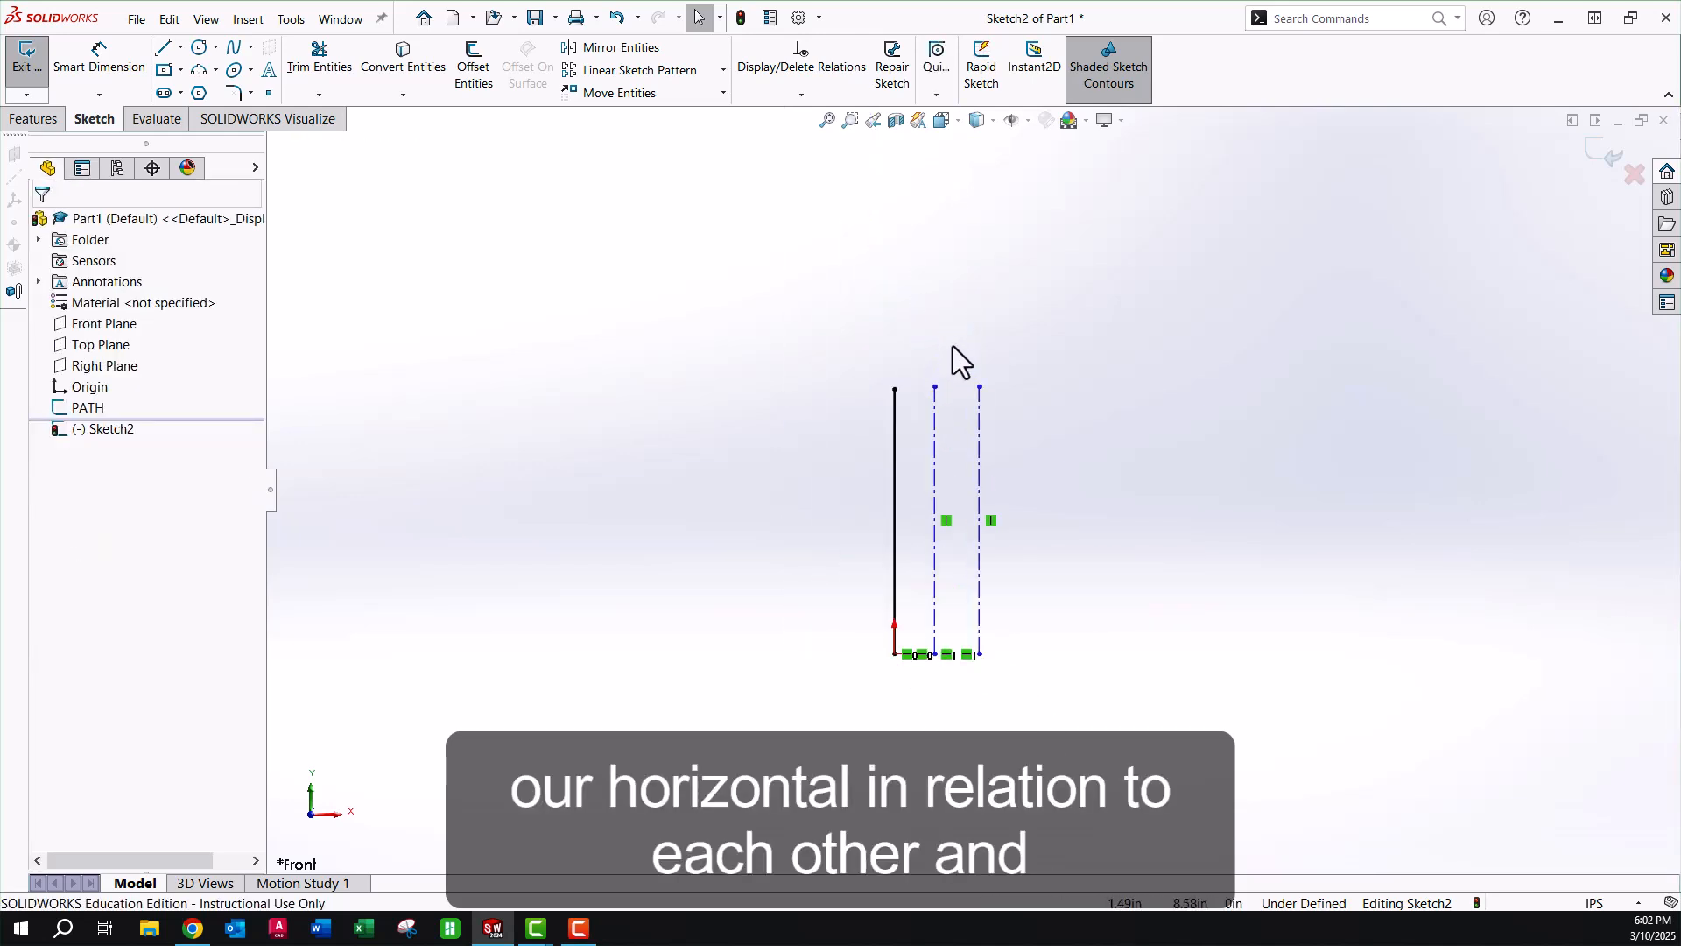
{"action": "scroll", "coordinate": [953, 351], "scroll_direction": "down", "scroll_amount": 4}
{"action": "left_click", "coordinate": [816, 424]}
{"action": "left_click", "coordinate": [918, 419], "text": "ctrl"}
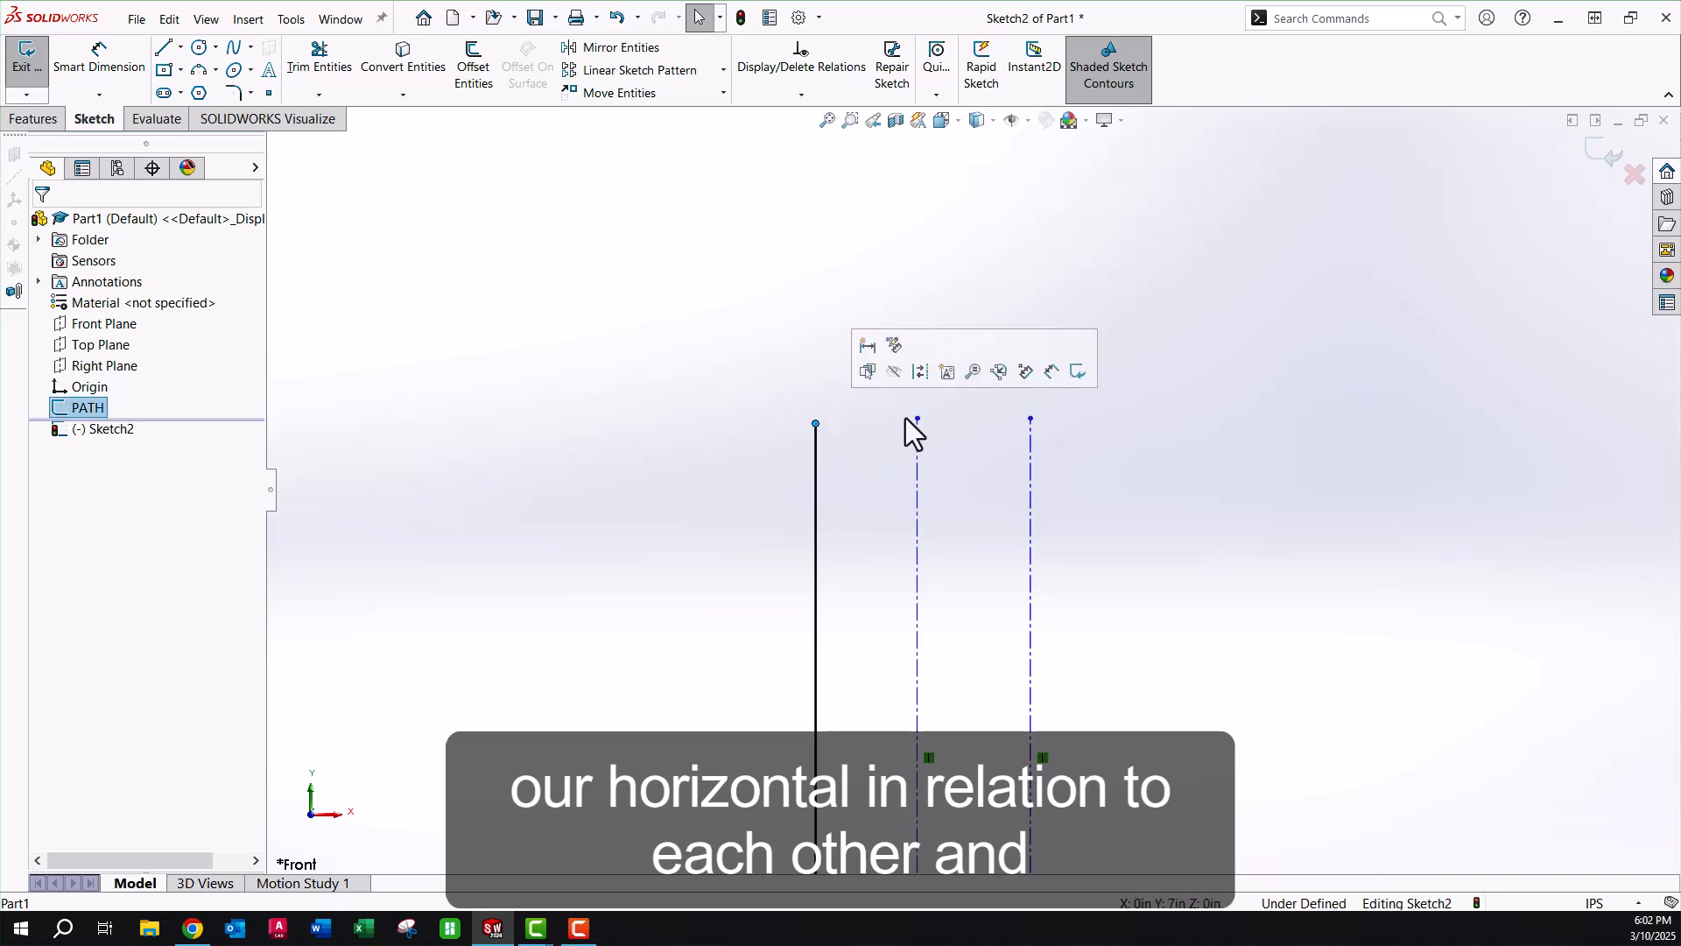
{"action": "left_click", "coordinate": [963, 340]}
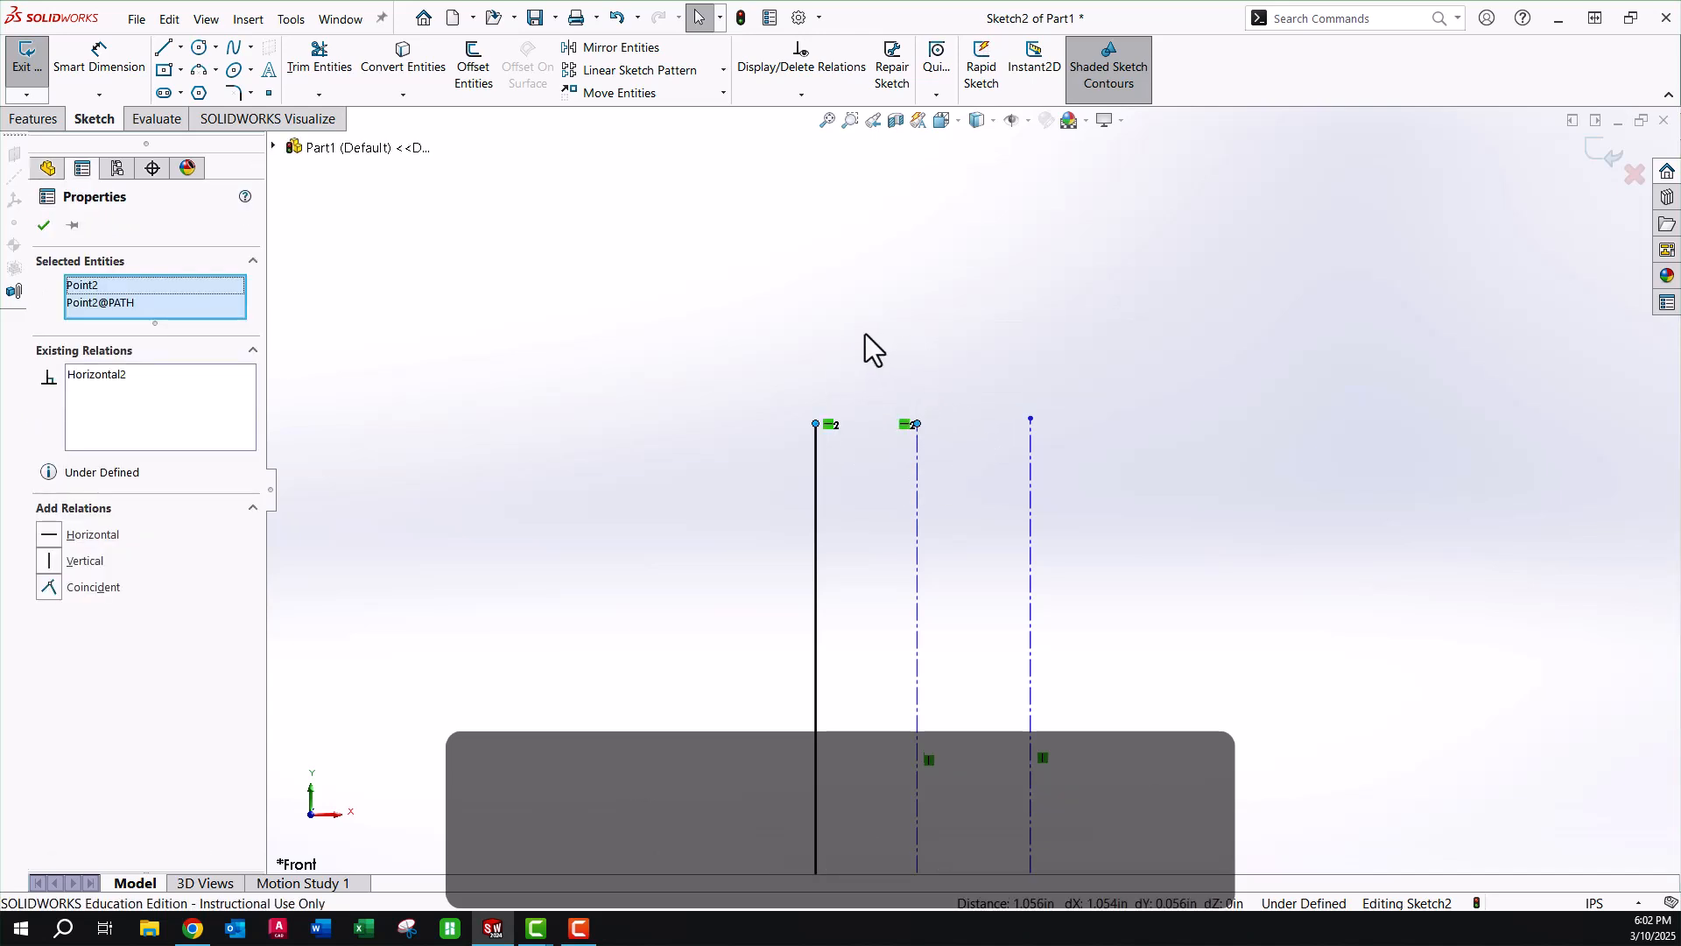
Add a horizontal relation between the upper endpoints of the two centerlines.
{"action": "left_click", "coordinate": [867, 349]}
{"action": "left_click", "coordinate": [917, 423]}
{"action": "left_click", "coordinate": [1031, 420], "text": "ctrl"}
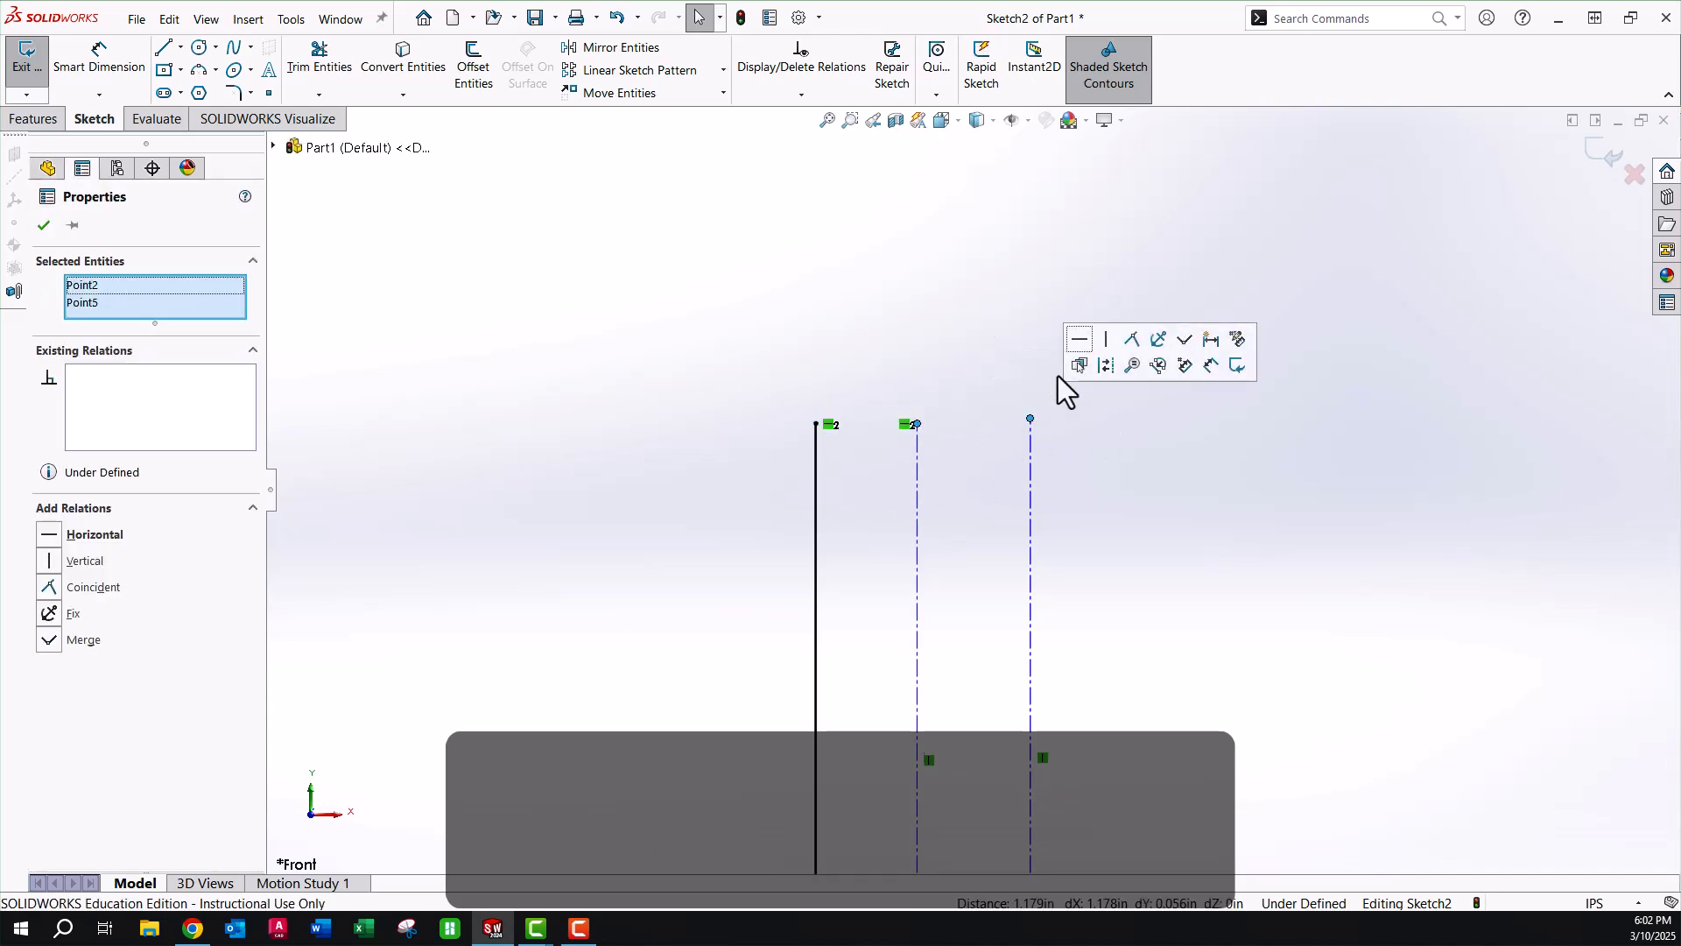
{"action": "left_click", "coordinate": [1077, 355]}
{"action": "scroll", "coordinate": [1021, 713], "scroll_direction": "up", "scroll_amount": 2}
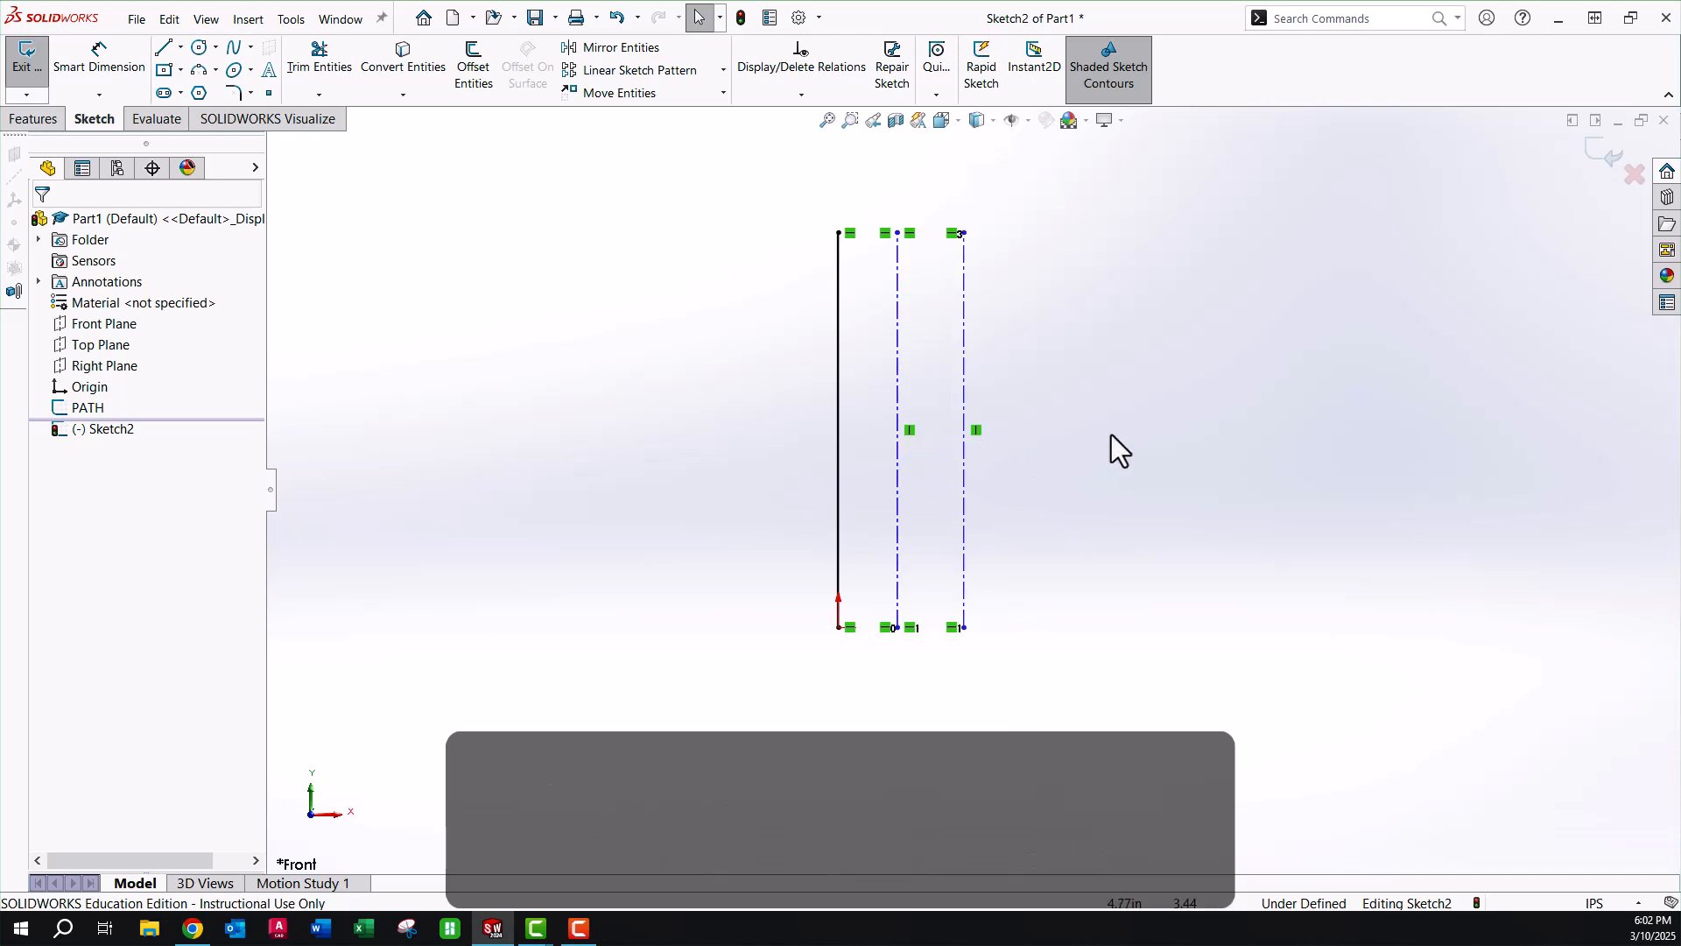
Dimension the distance from the path to the nearer centerline as 0.5 in, placed below the sketch.
{"action": "left_click", "coordinate": [144, 81]}
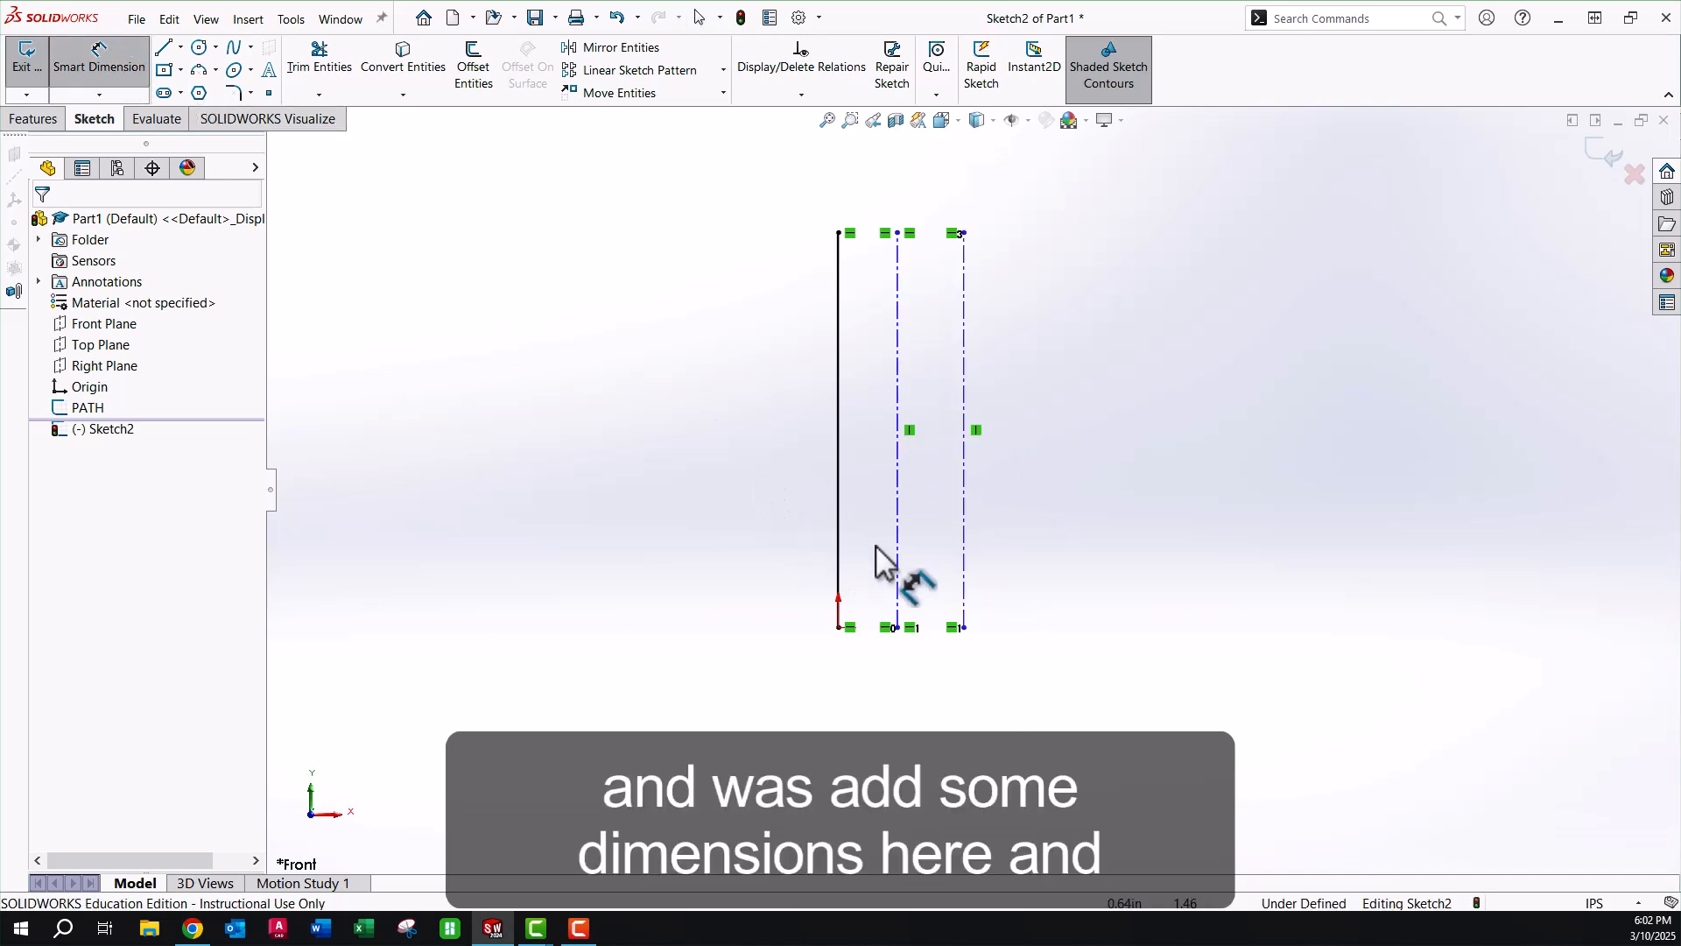
{"action": "left_click", "coordinate": [898, 574]}
{"action": "left_click", "coordinate": [839, 574]}
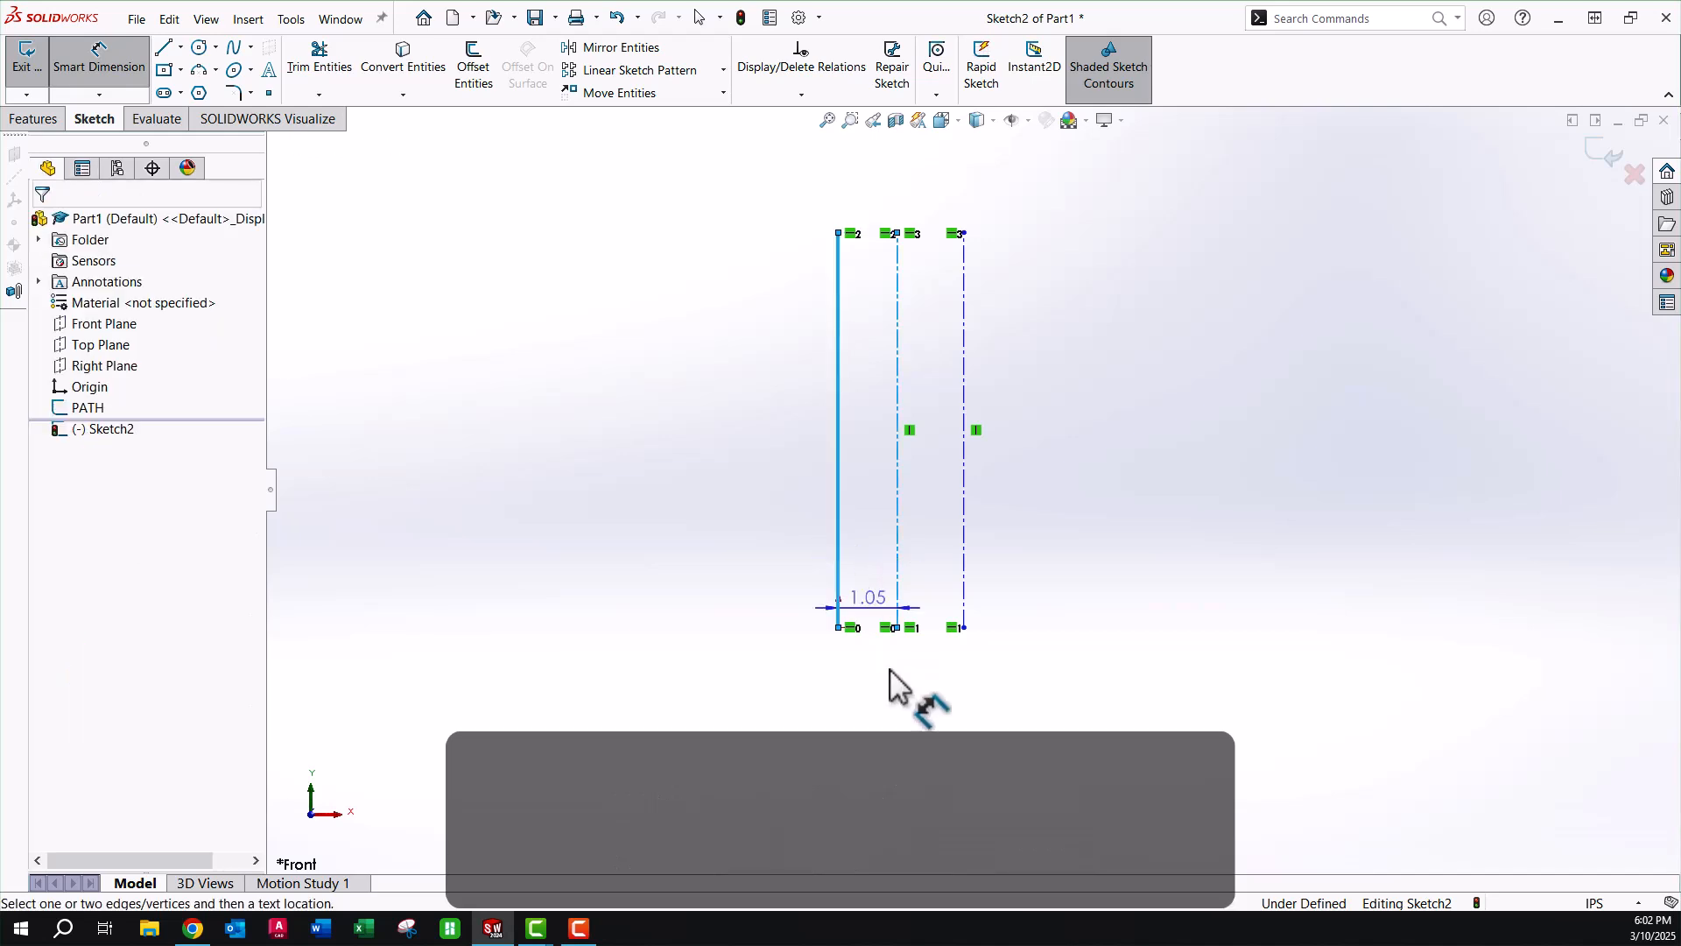
{"action": "left_click", "coordinate": [876, 718]}
{"action": "type", "text": ".5"}
{"action": "key", "text": "Return"}
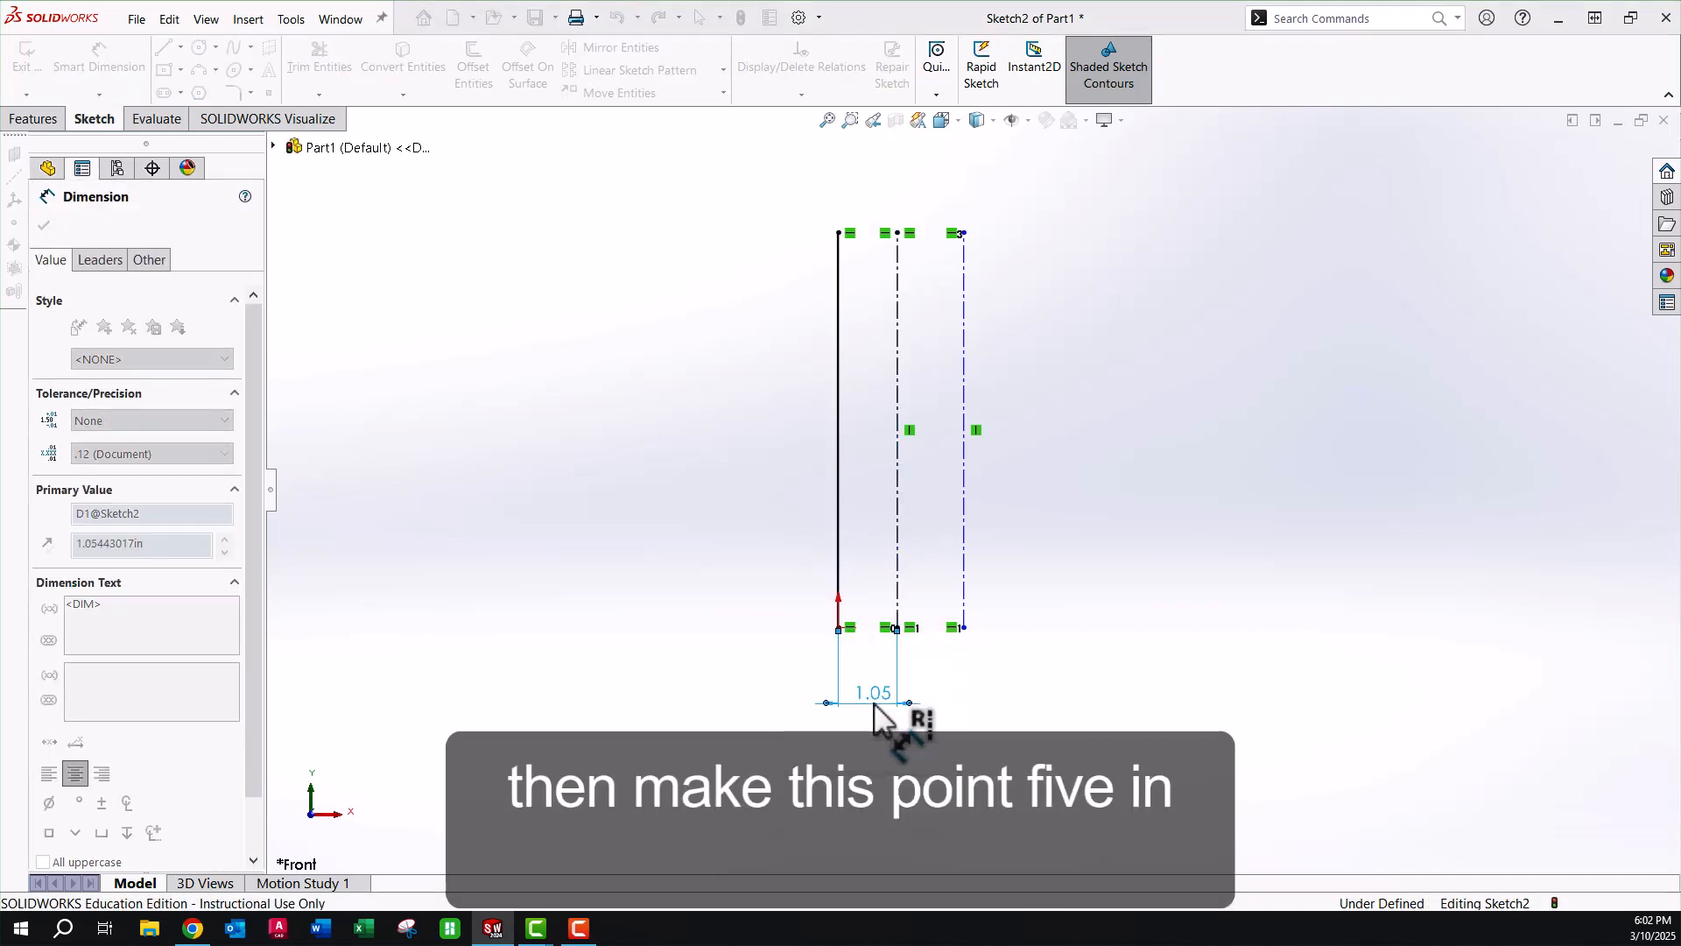
{"action": "left_click", "coordinate": [838, 569]}
{"action": "left_click", "coordinate": [964, 573]}
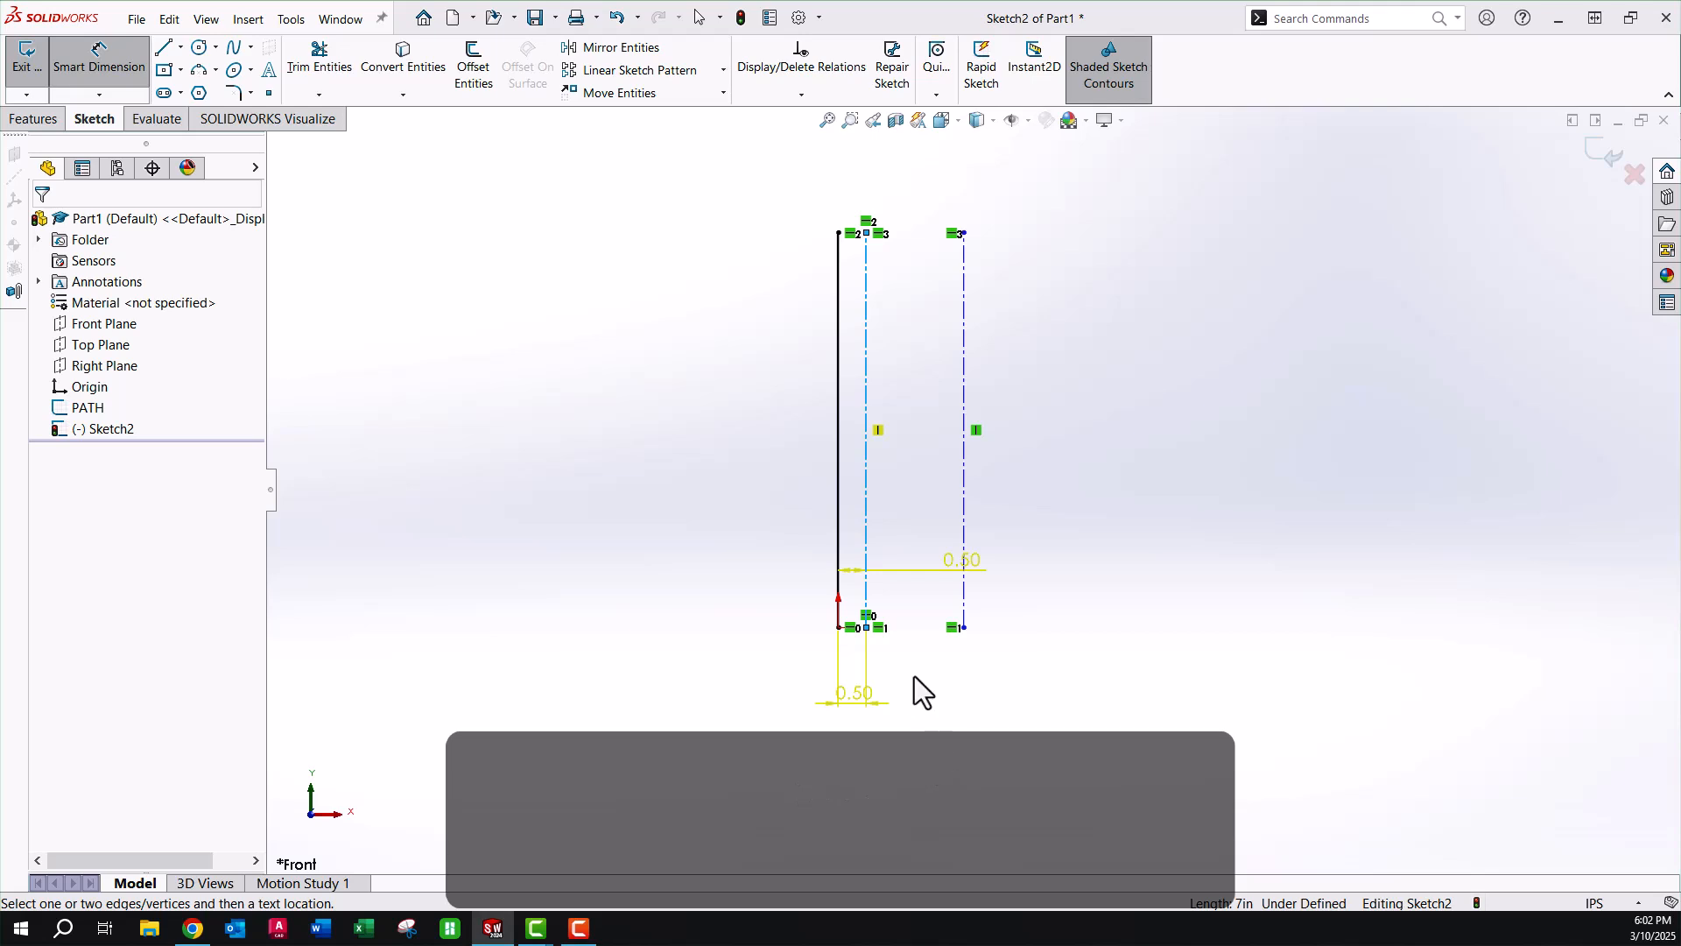
{"action": "left_click", "coordinate": [990, 596]}
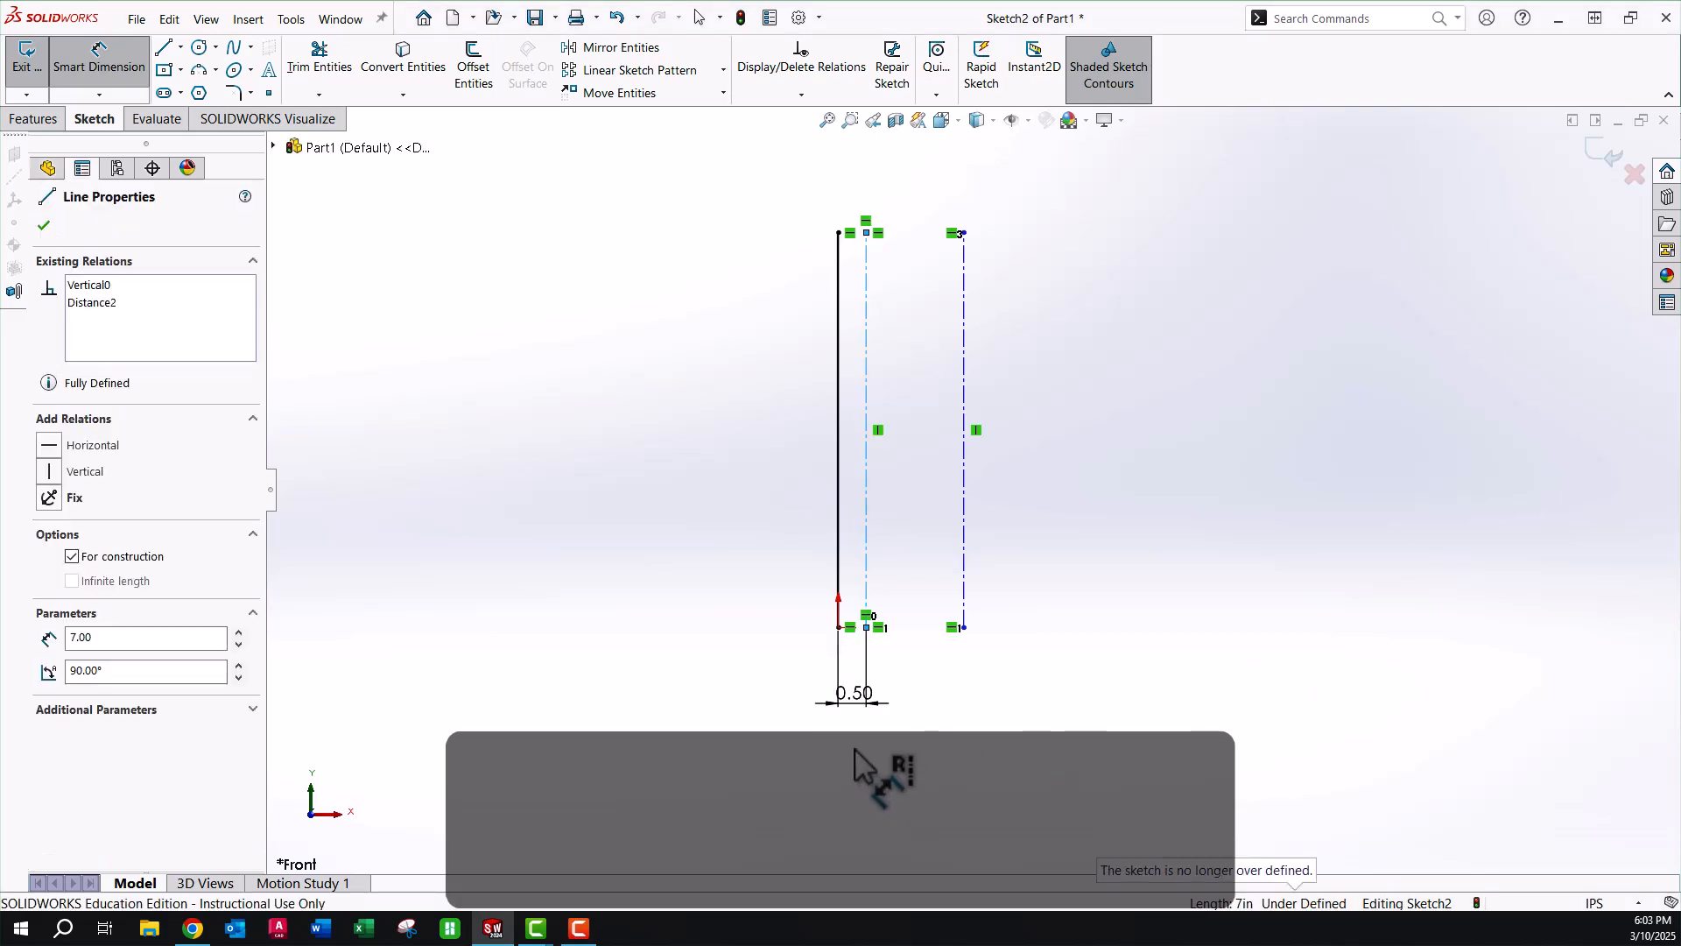
{"action": "left_click", "coordinate": [840, 582]}
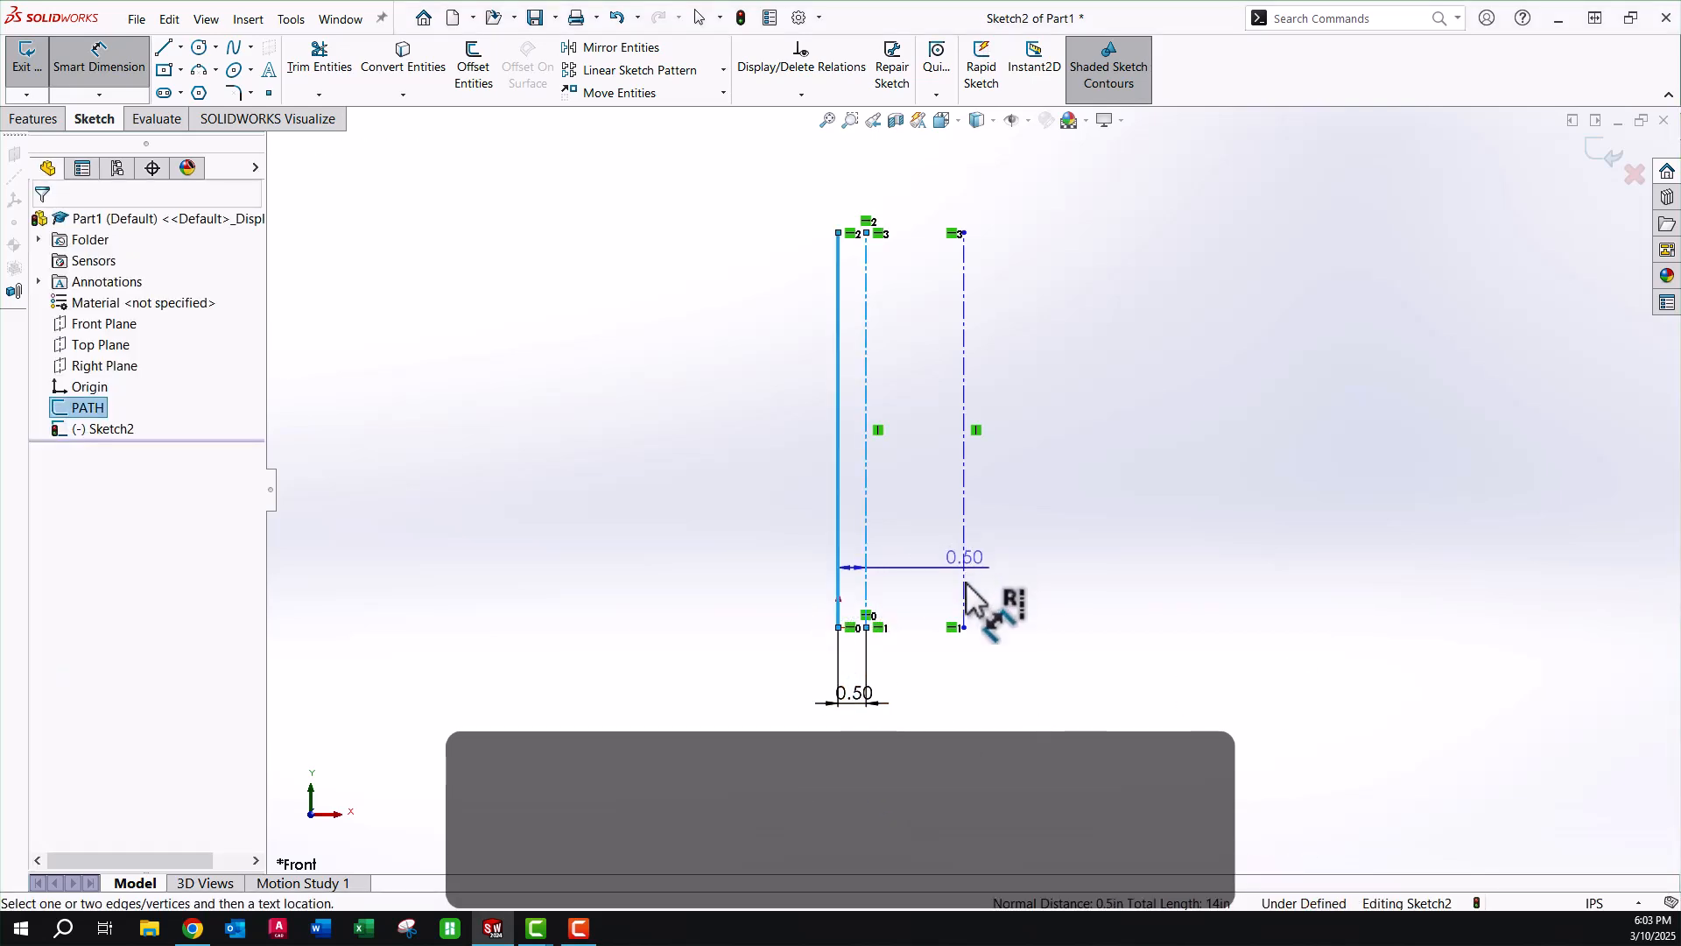
Dimension the distance from the path to the outer centerline as 1.75 in.
{"action": "left_click", "coordinate": [99, 61]}
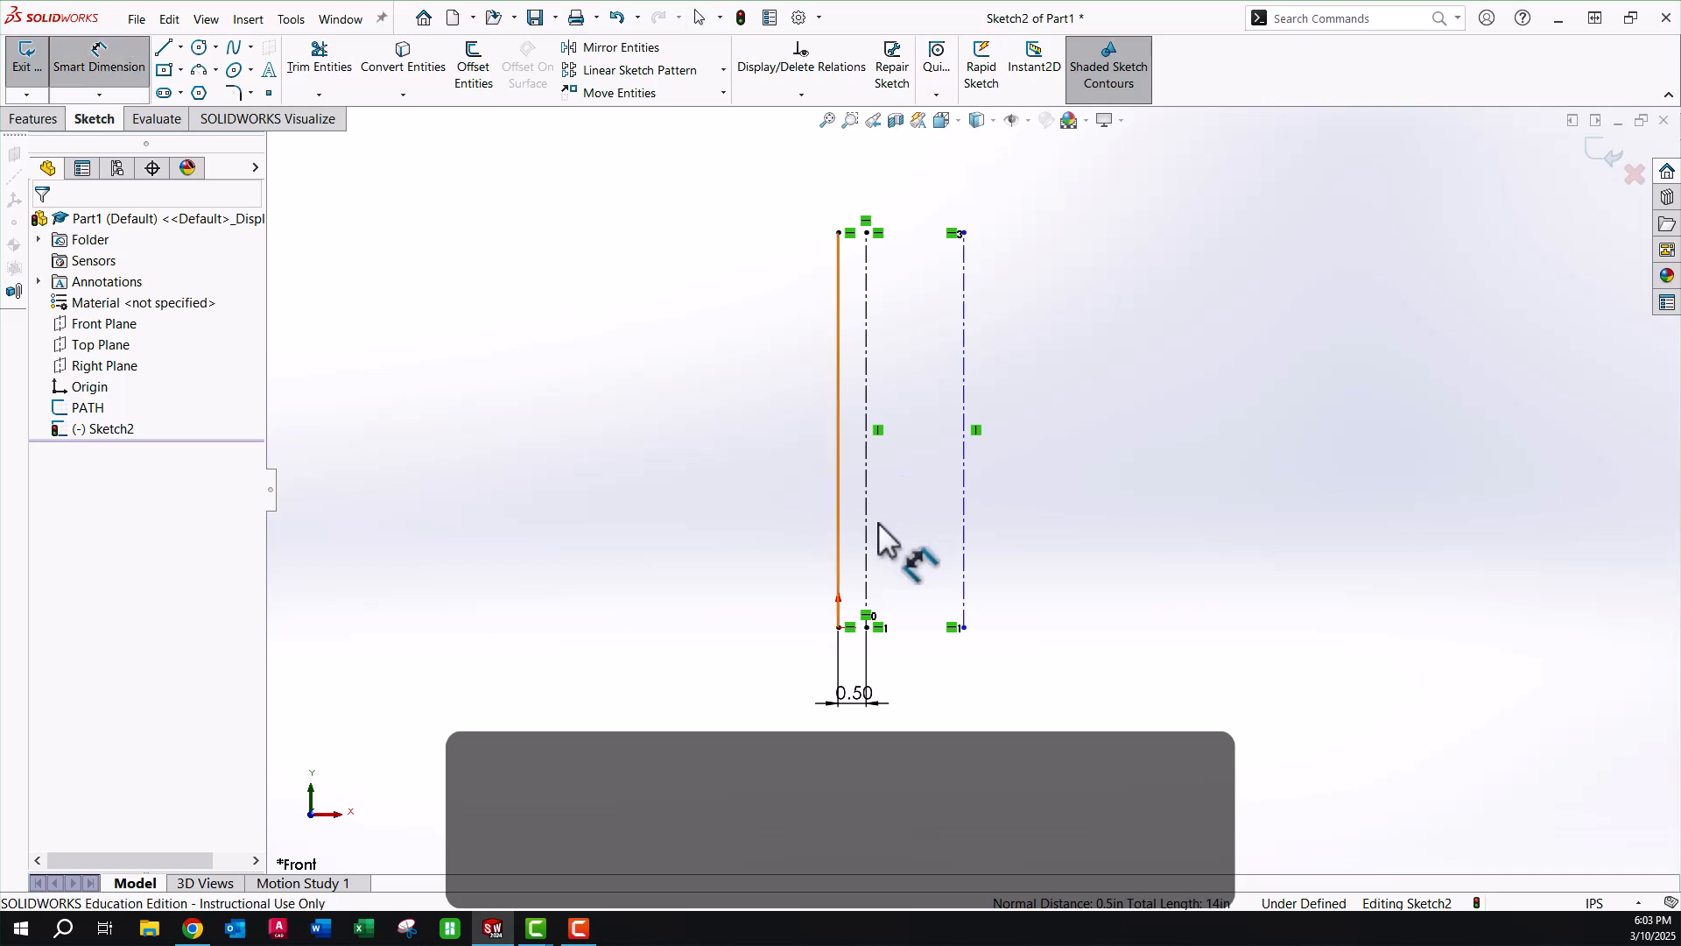
{"action": "left_click", "coordinate": [839, 540]}
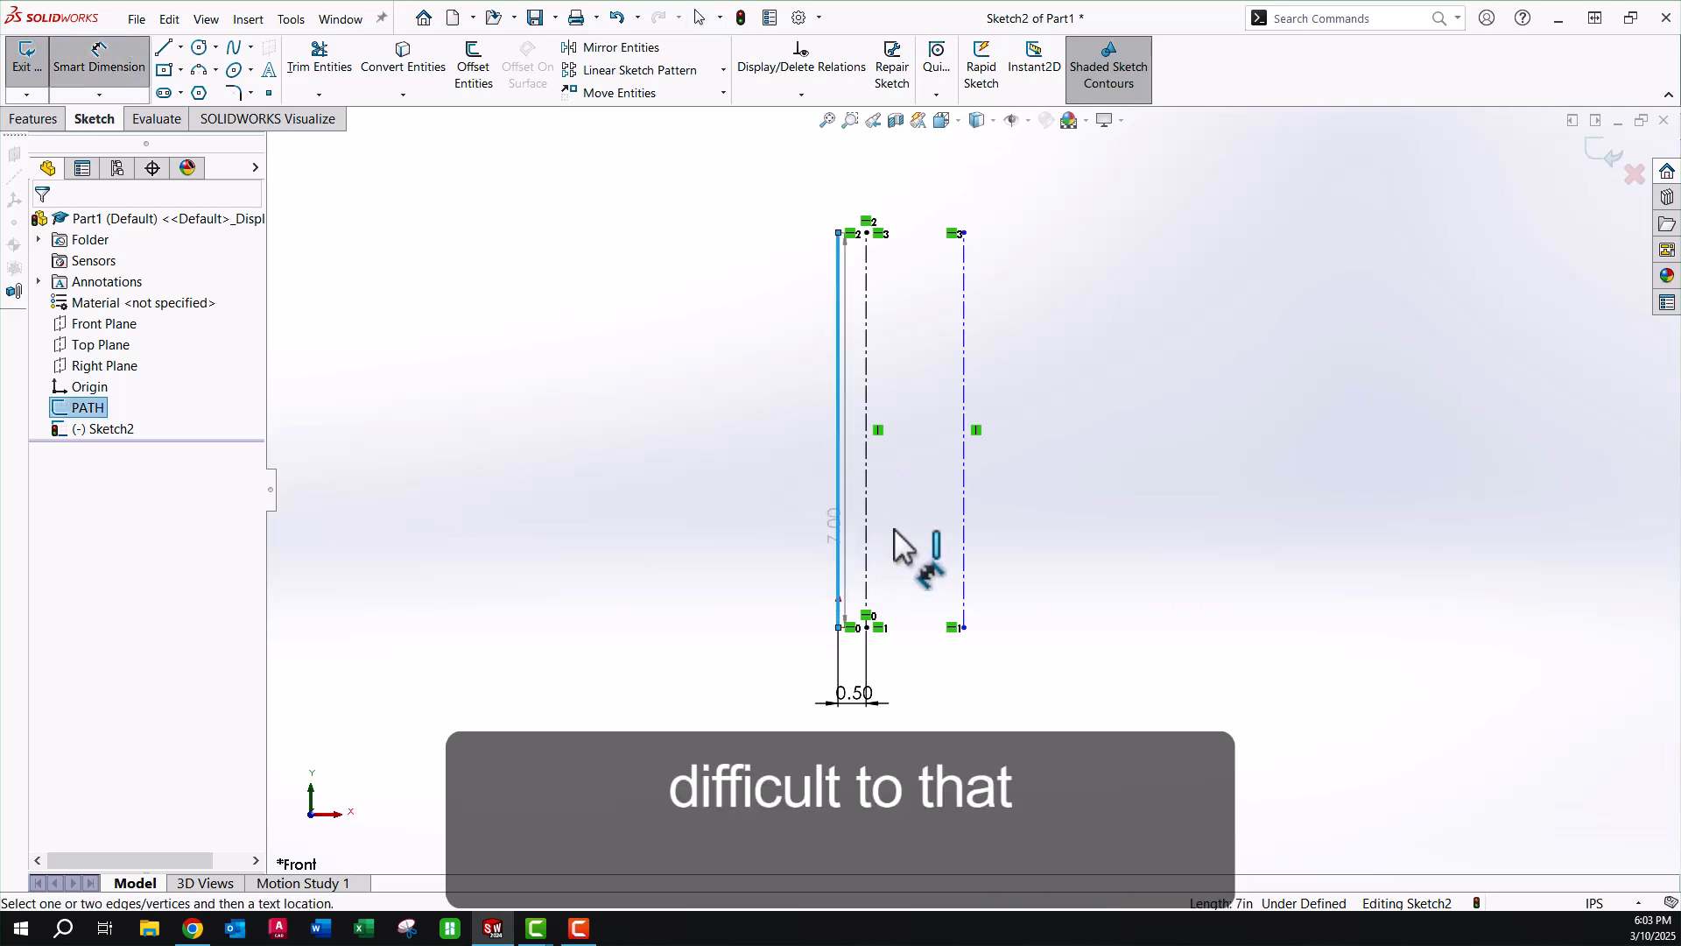
{"action": "left_click", "coordinate": [965, 548]}
{"action": "left_click", "coordinate": [907, 755]}
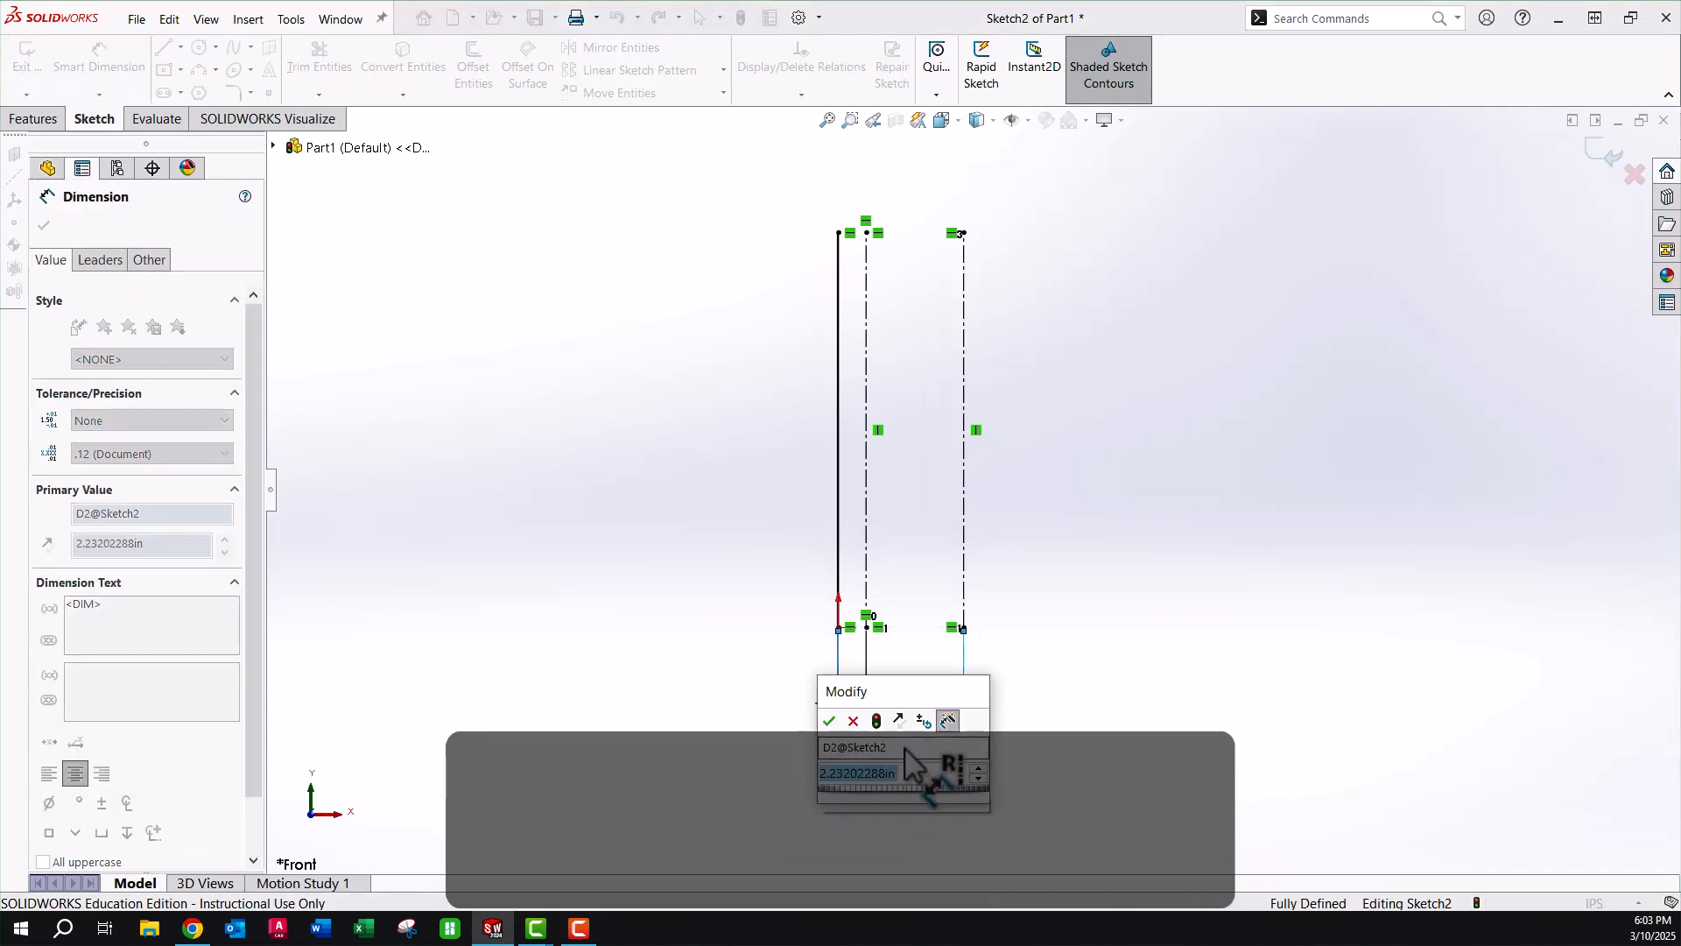
{"action": "type", "text": "1.75"}
{"action": "key", "text": "Return"}
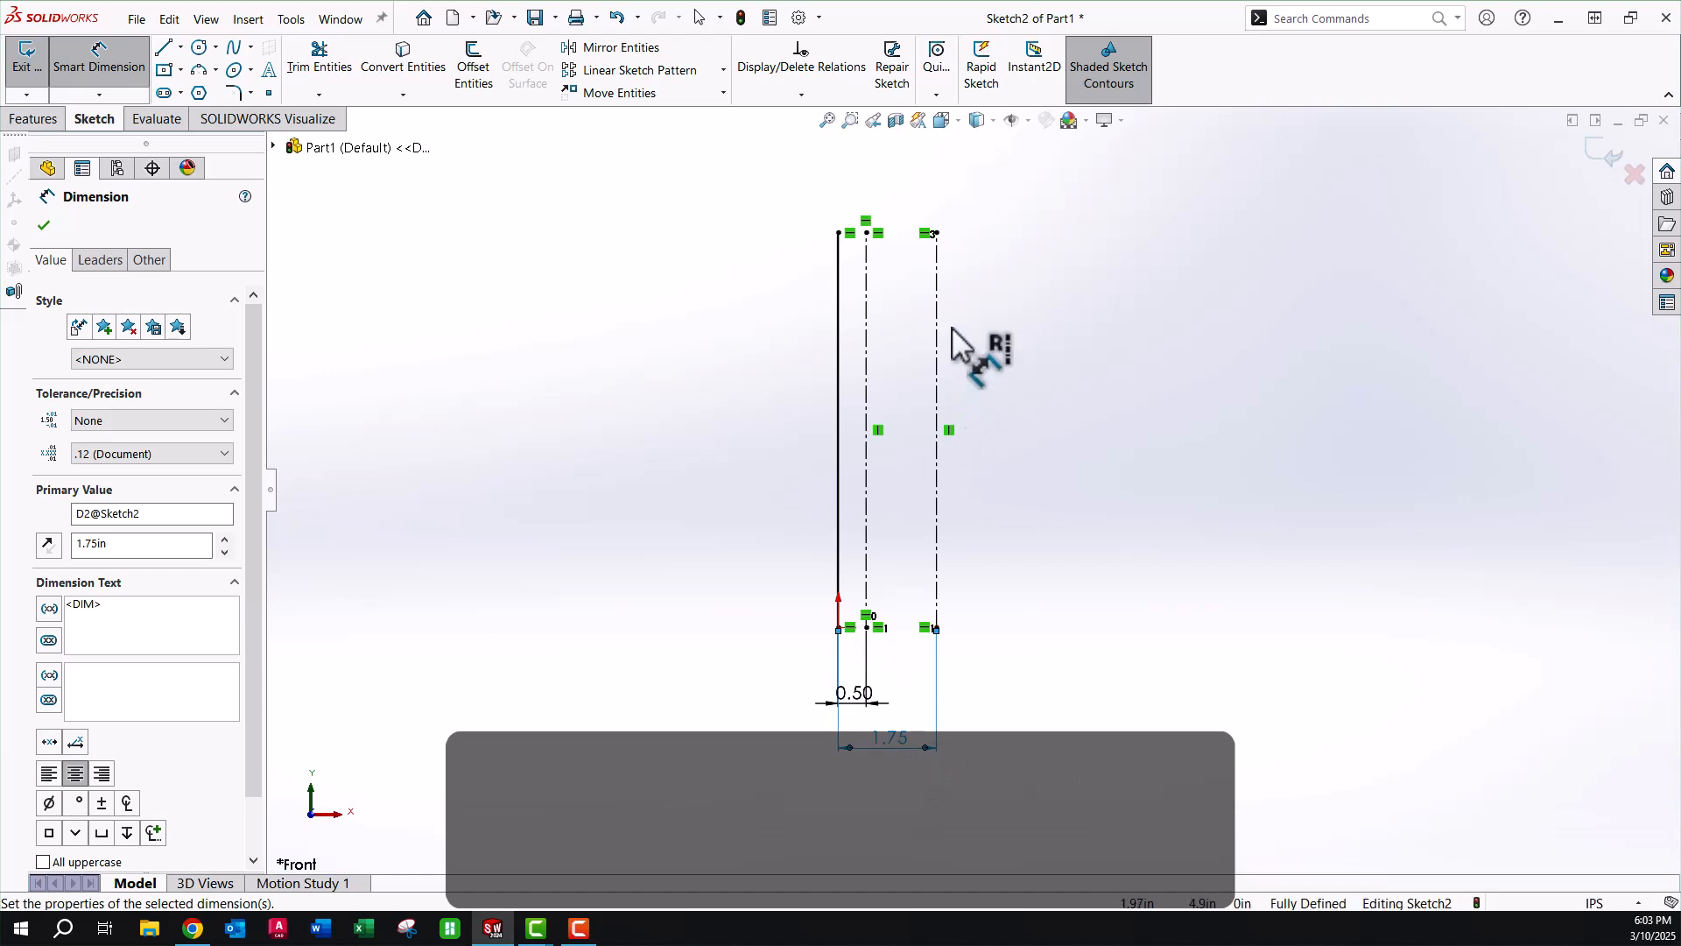
{"action": "key", "text": "Escape"}
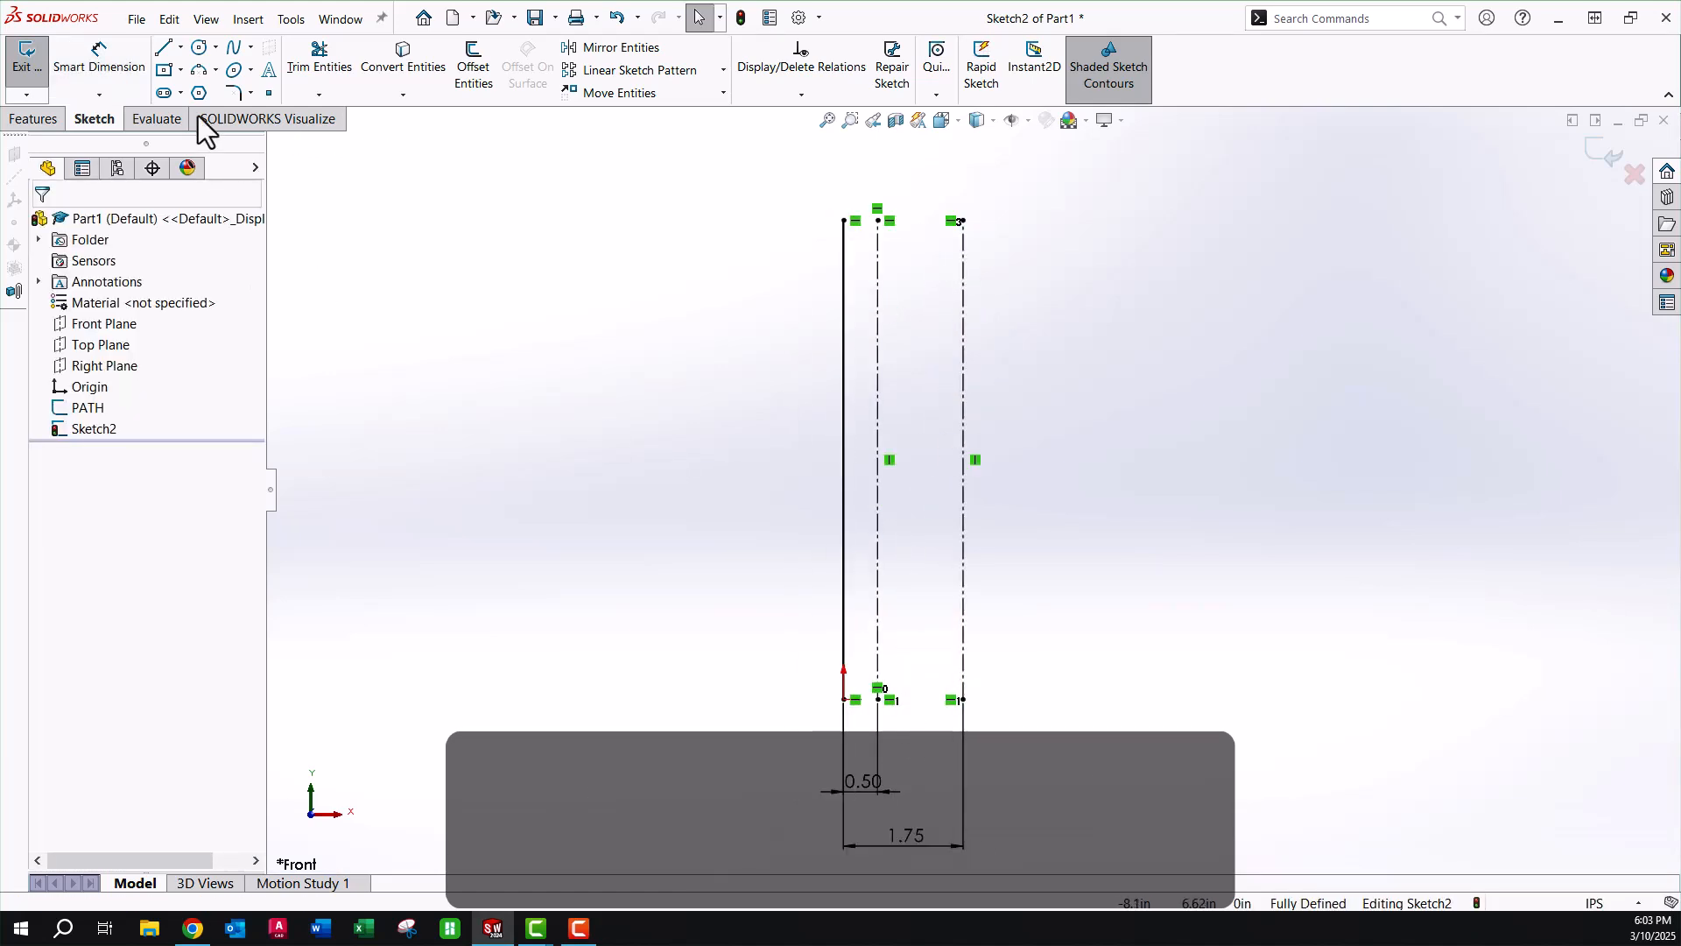
Draw a solid vertical line about 1.5 in long up the outer centerline, starting from its lower endpoint.
{"action": "left_click", "coordinate": [163, 49]}
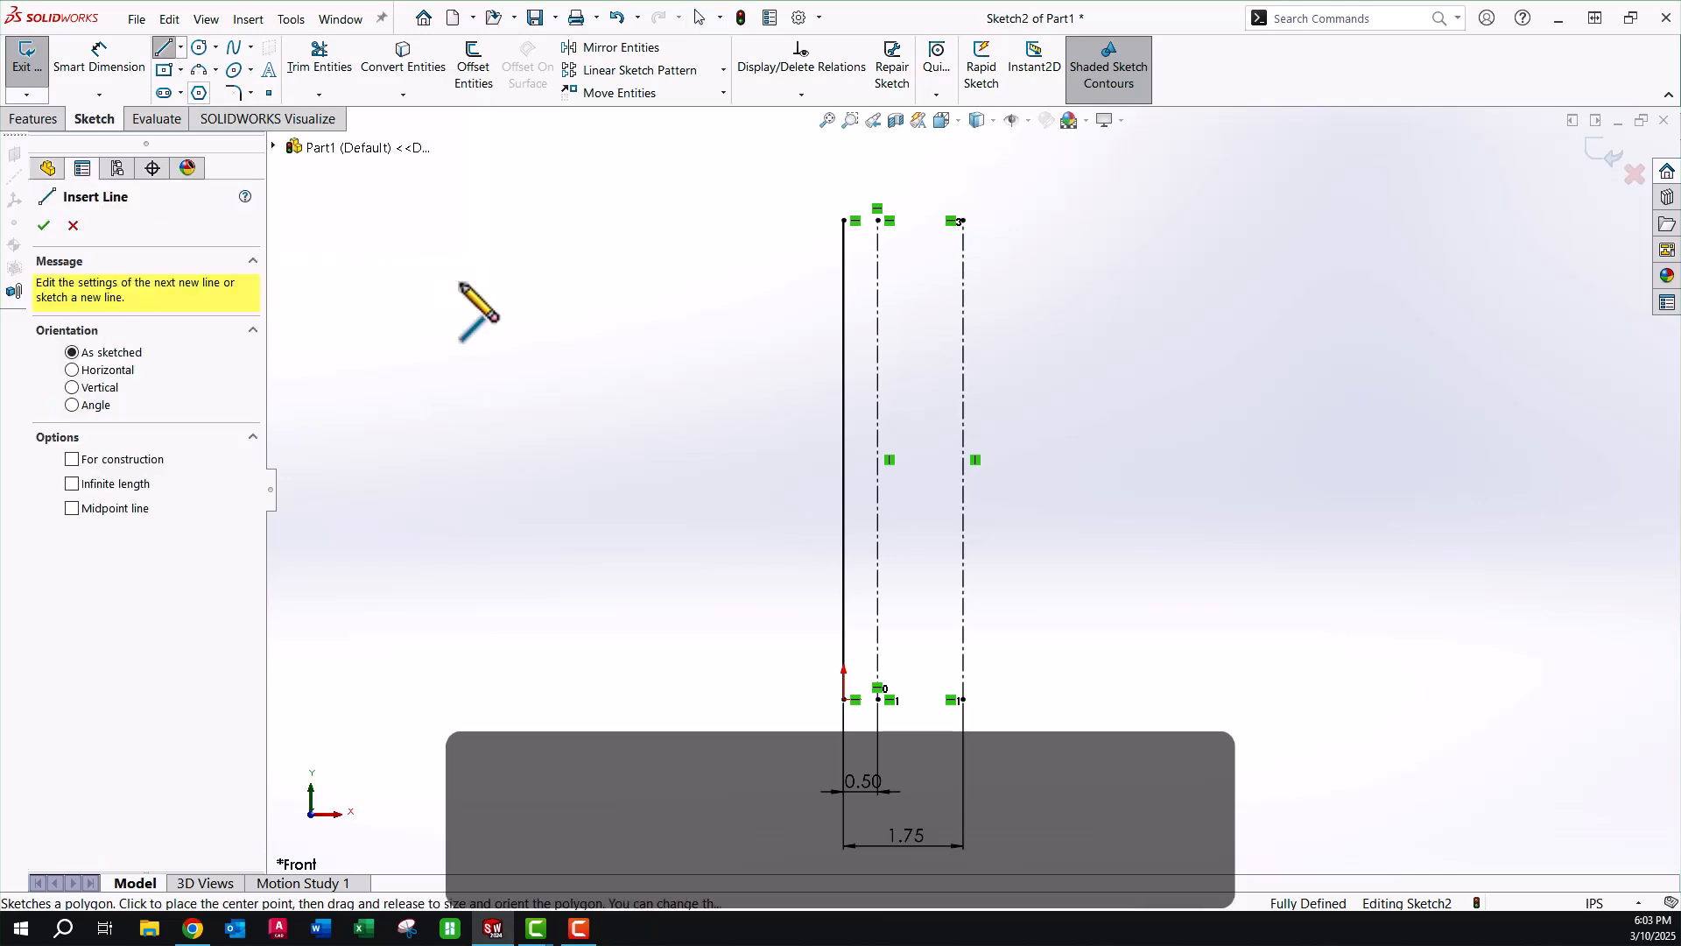
{"action": "left_click", "coordinate": [963, 700]}
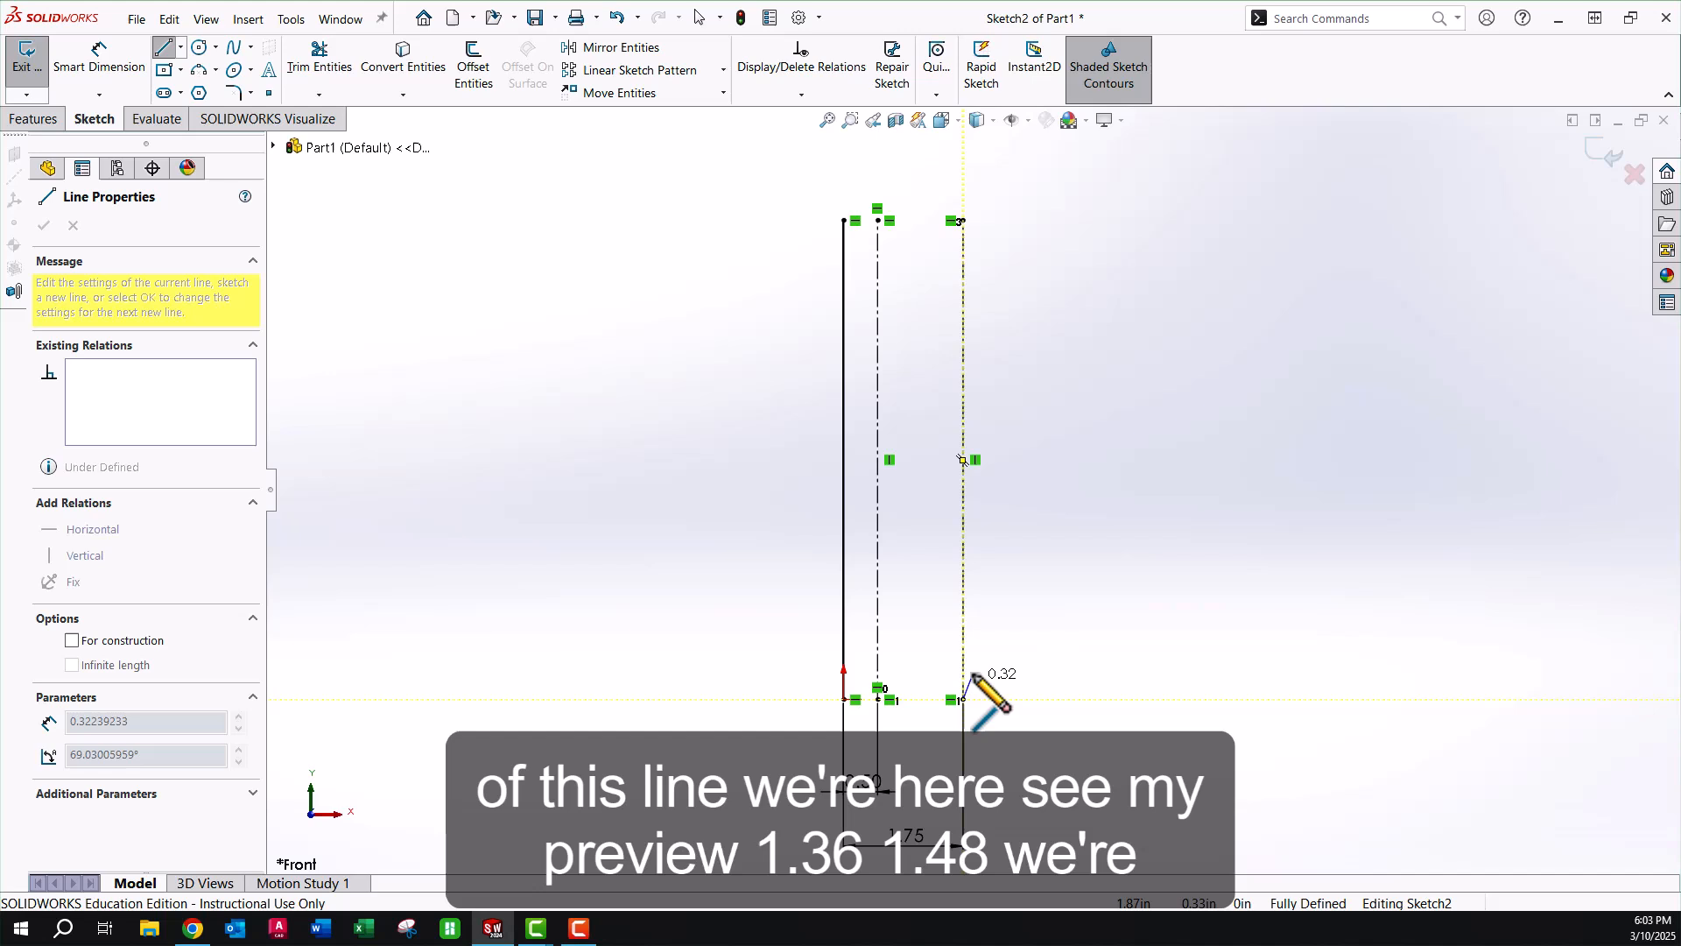
{"action": "left_click", "coordinate": [964, 596]}
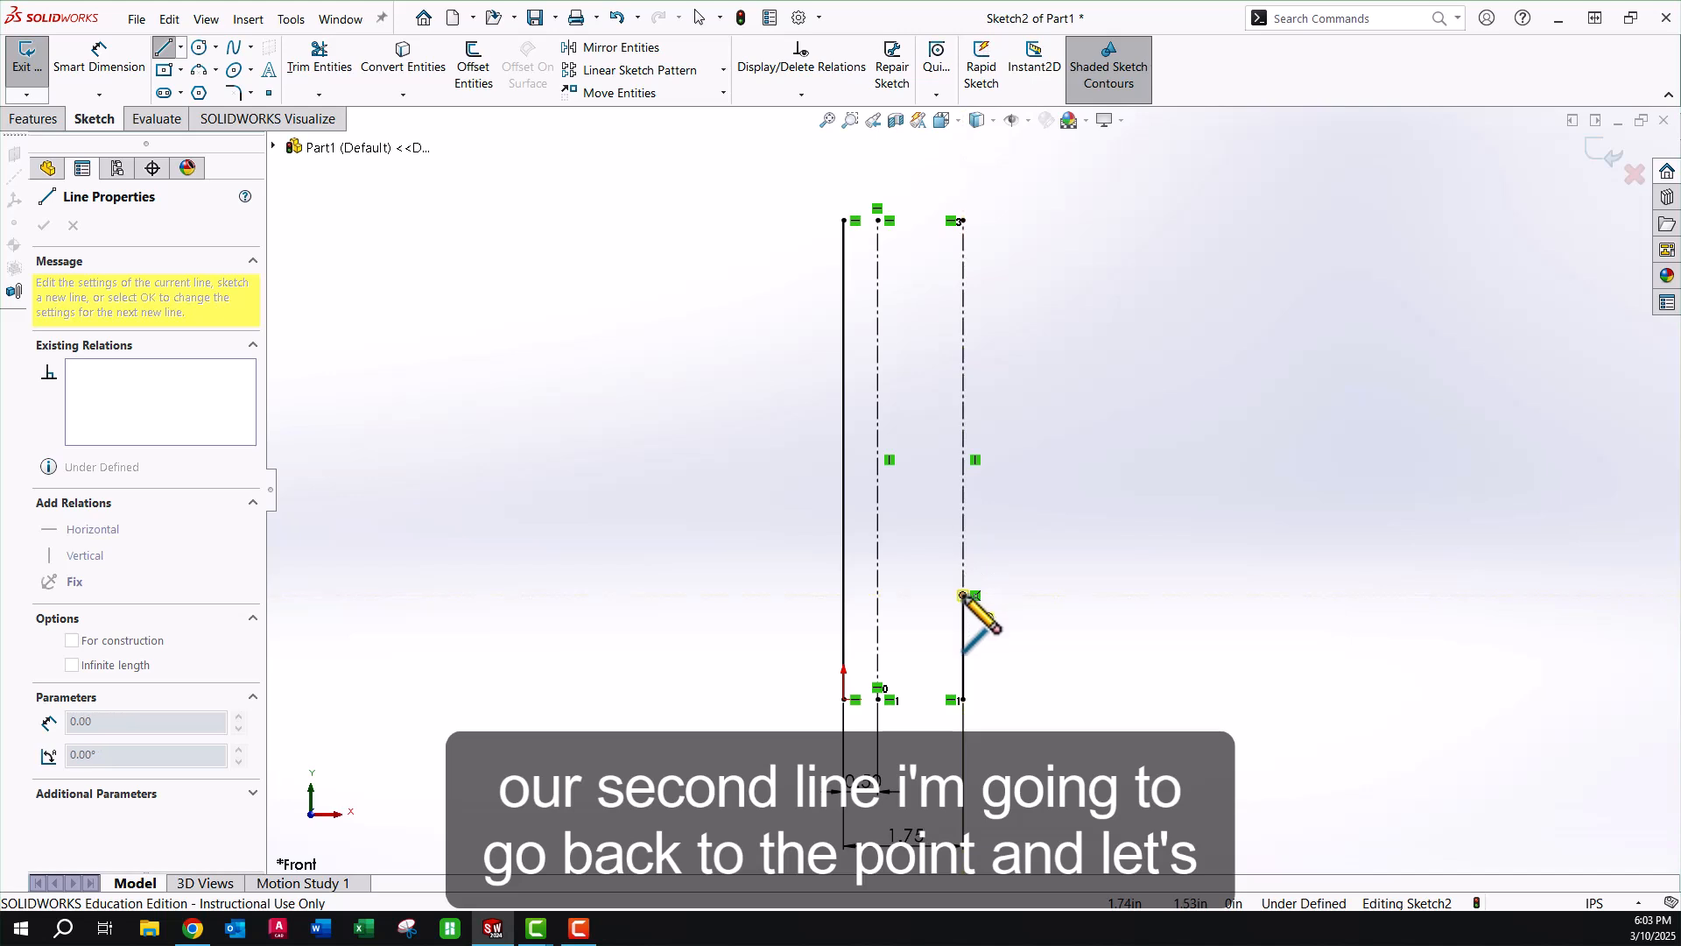
Continue the line upward with four connected tangent arcs in alternating directions, ending level with the tops of the centerlines.
{"action": "left_click", "coordinate": [938, 531]}
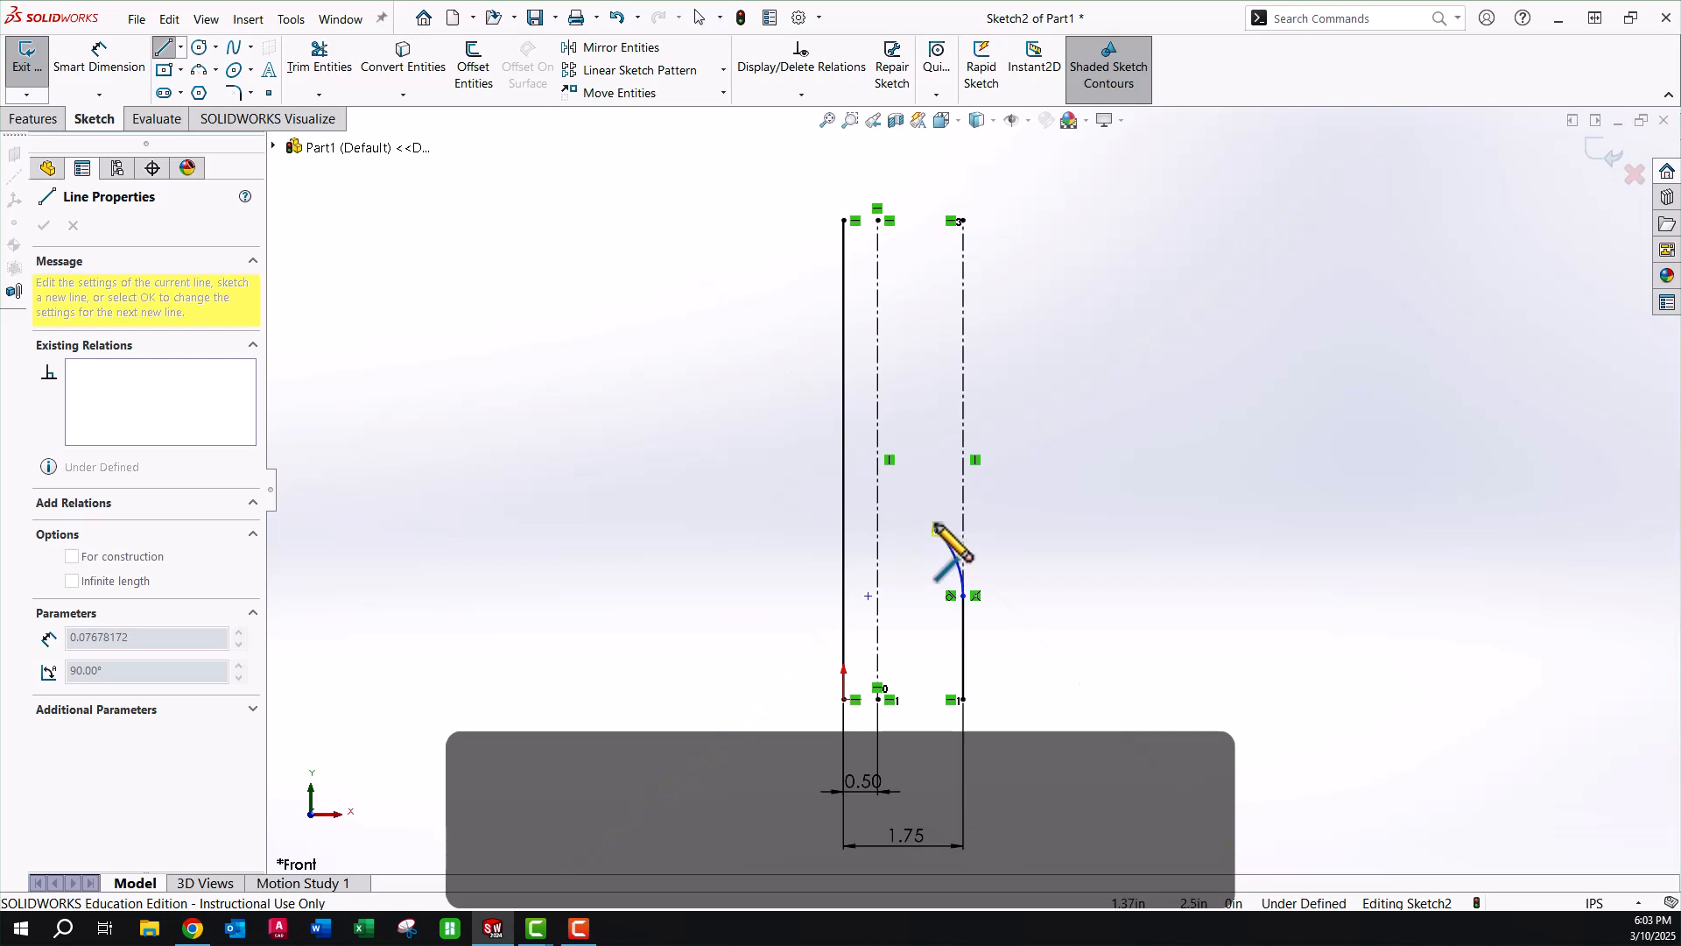
{"action": "left_click", "coordinate": [929, 432]}
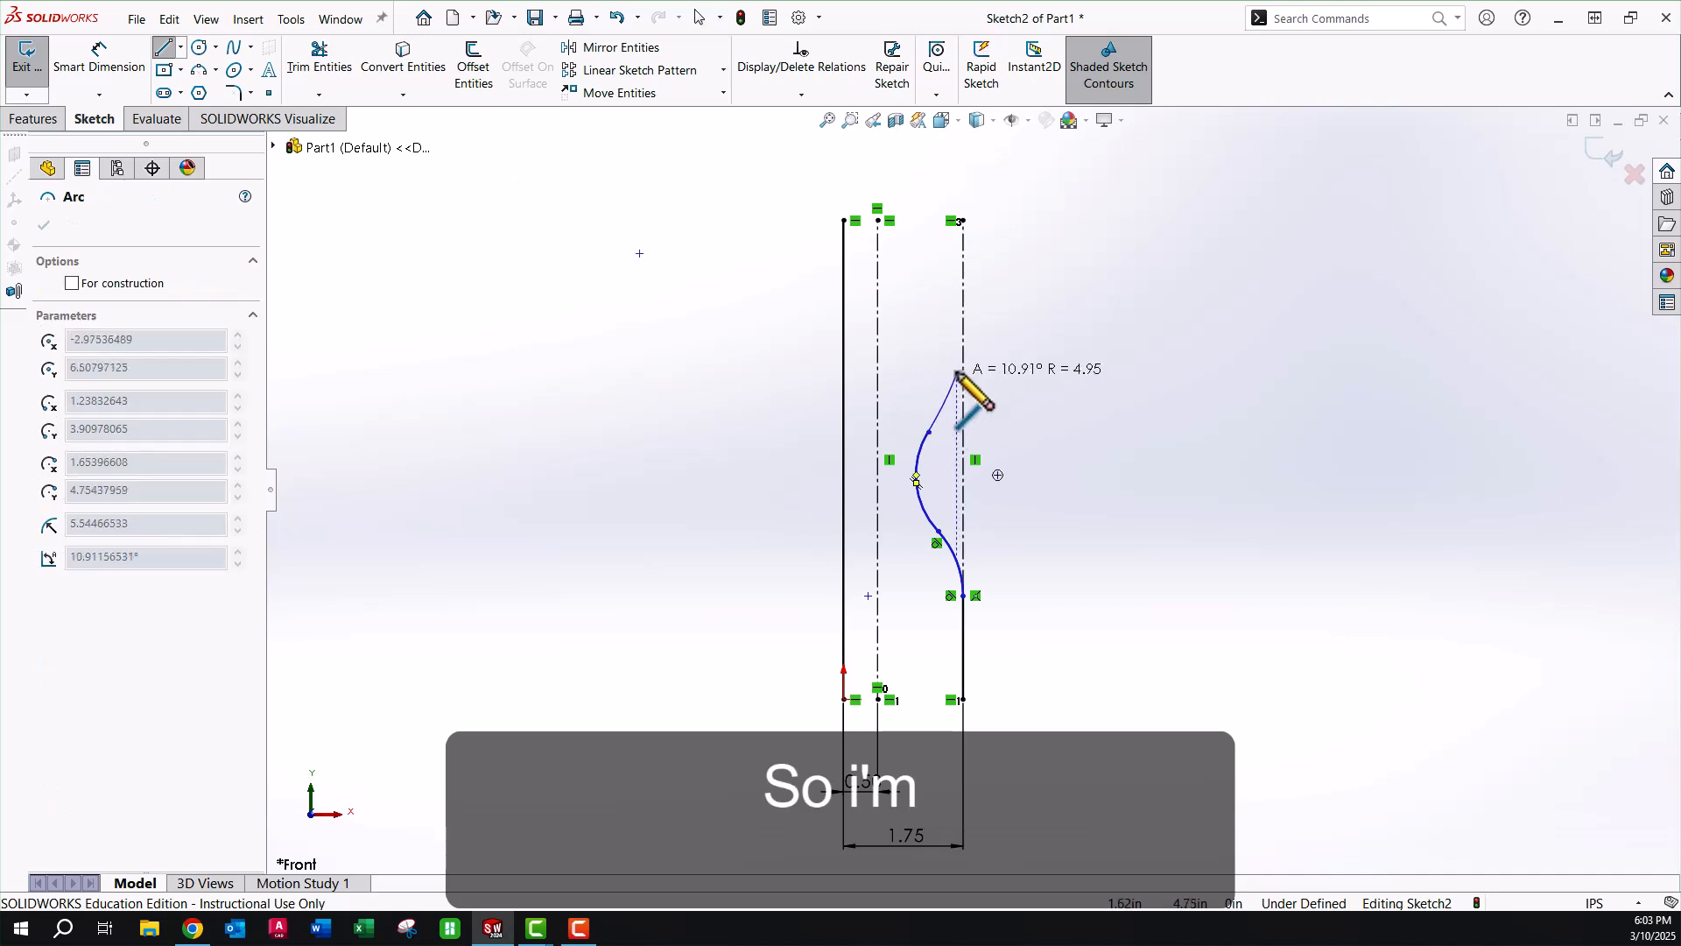
{"action": "left_click", "coordinate": [939, 314]}
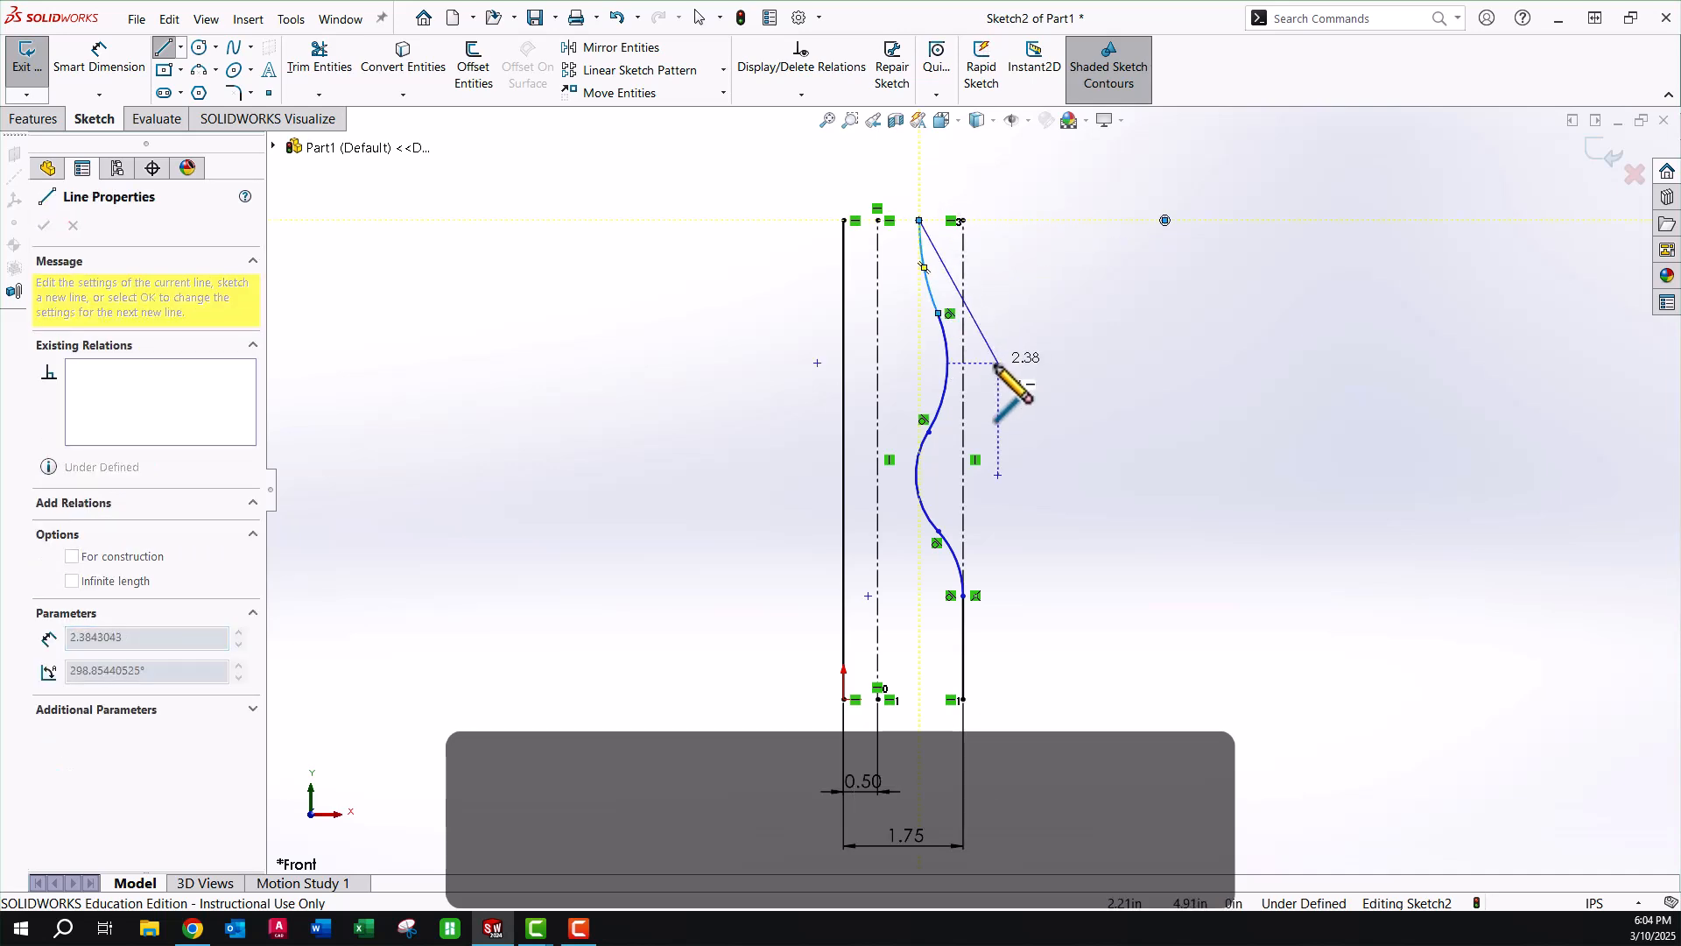
{"action": "key", "text": "Escape"}
Make the top endpoint of the arc chain coincident with the upper endpoint of the nearer centerline.
{"action": "scroll", "coordinate": [949, 274], "scroll_direction": "down", "scroll_amount": 4}
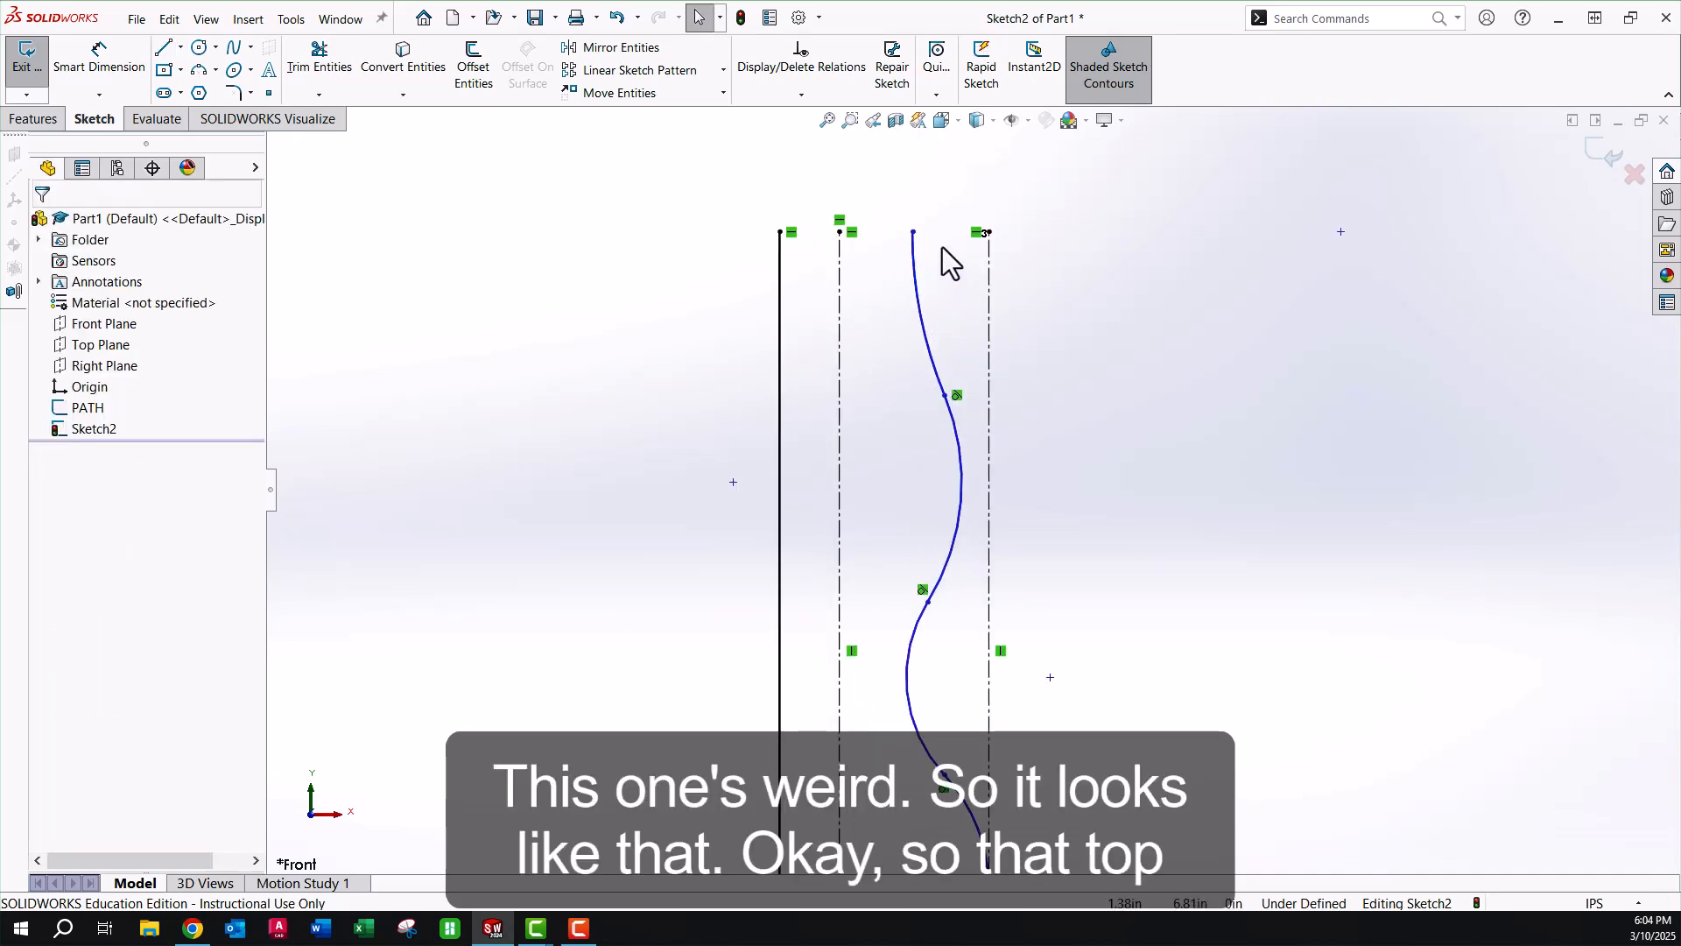
{"action": "left_click_drag", "start_coordinate": [915, 233], "coordinate": [845, 237]}
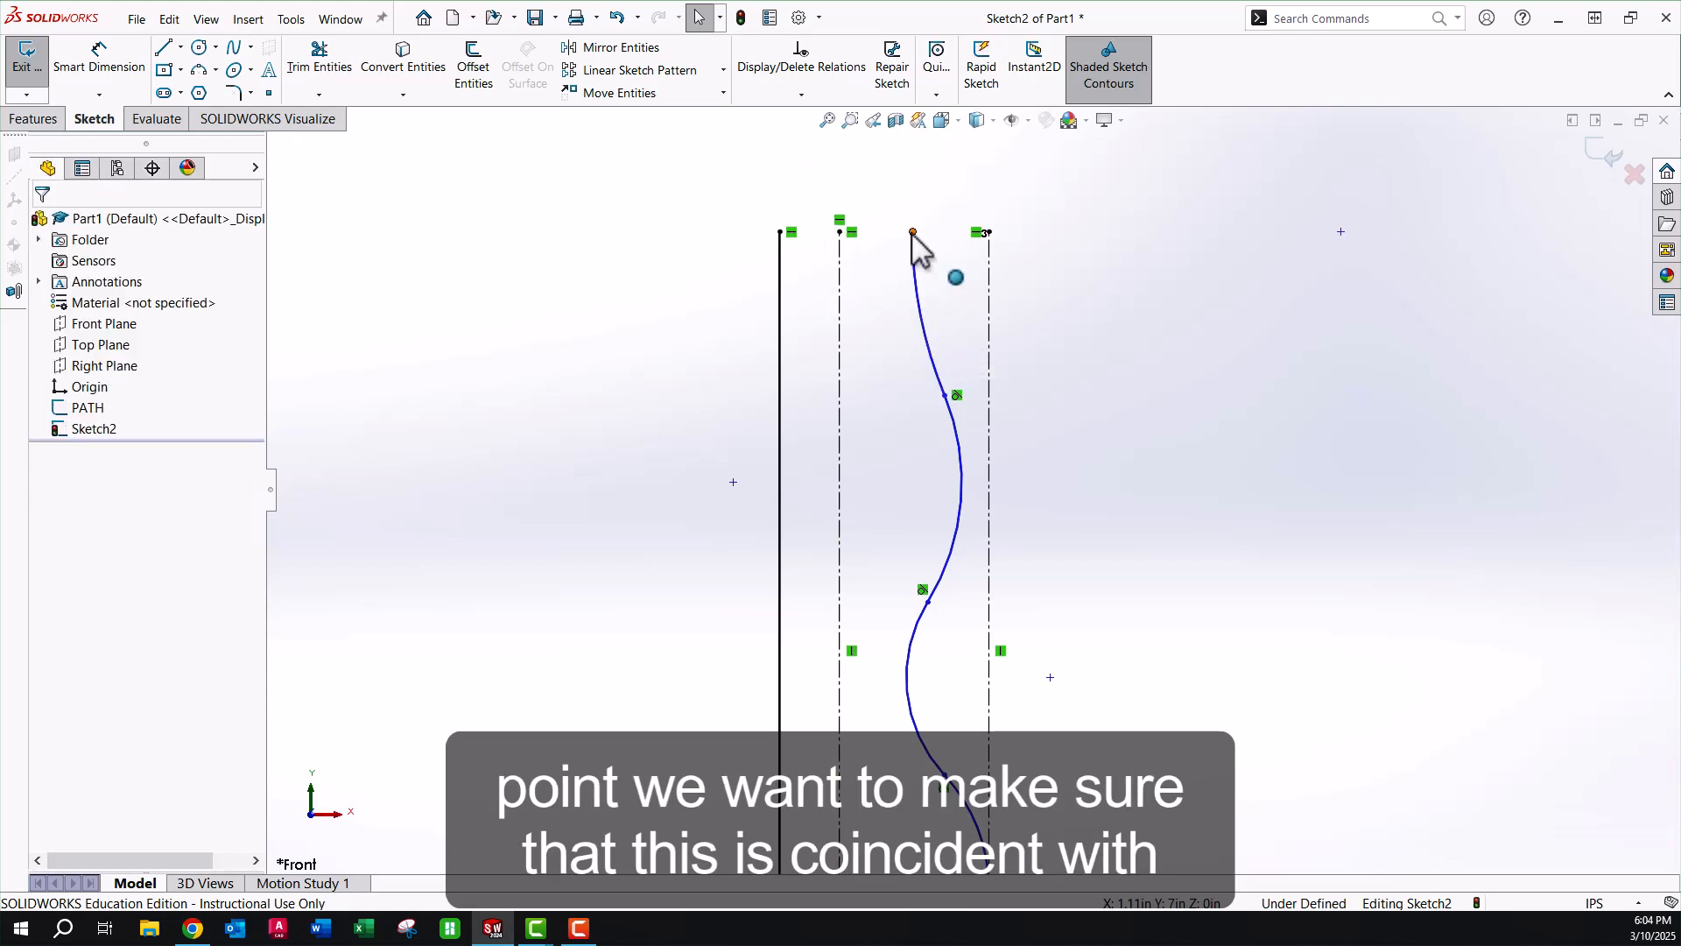
{"action": "left_click", "coordinate": [912, 234]}
{"action": "left_click", "coordinate": [840, 233], "text": "ctrl"}
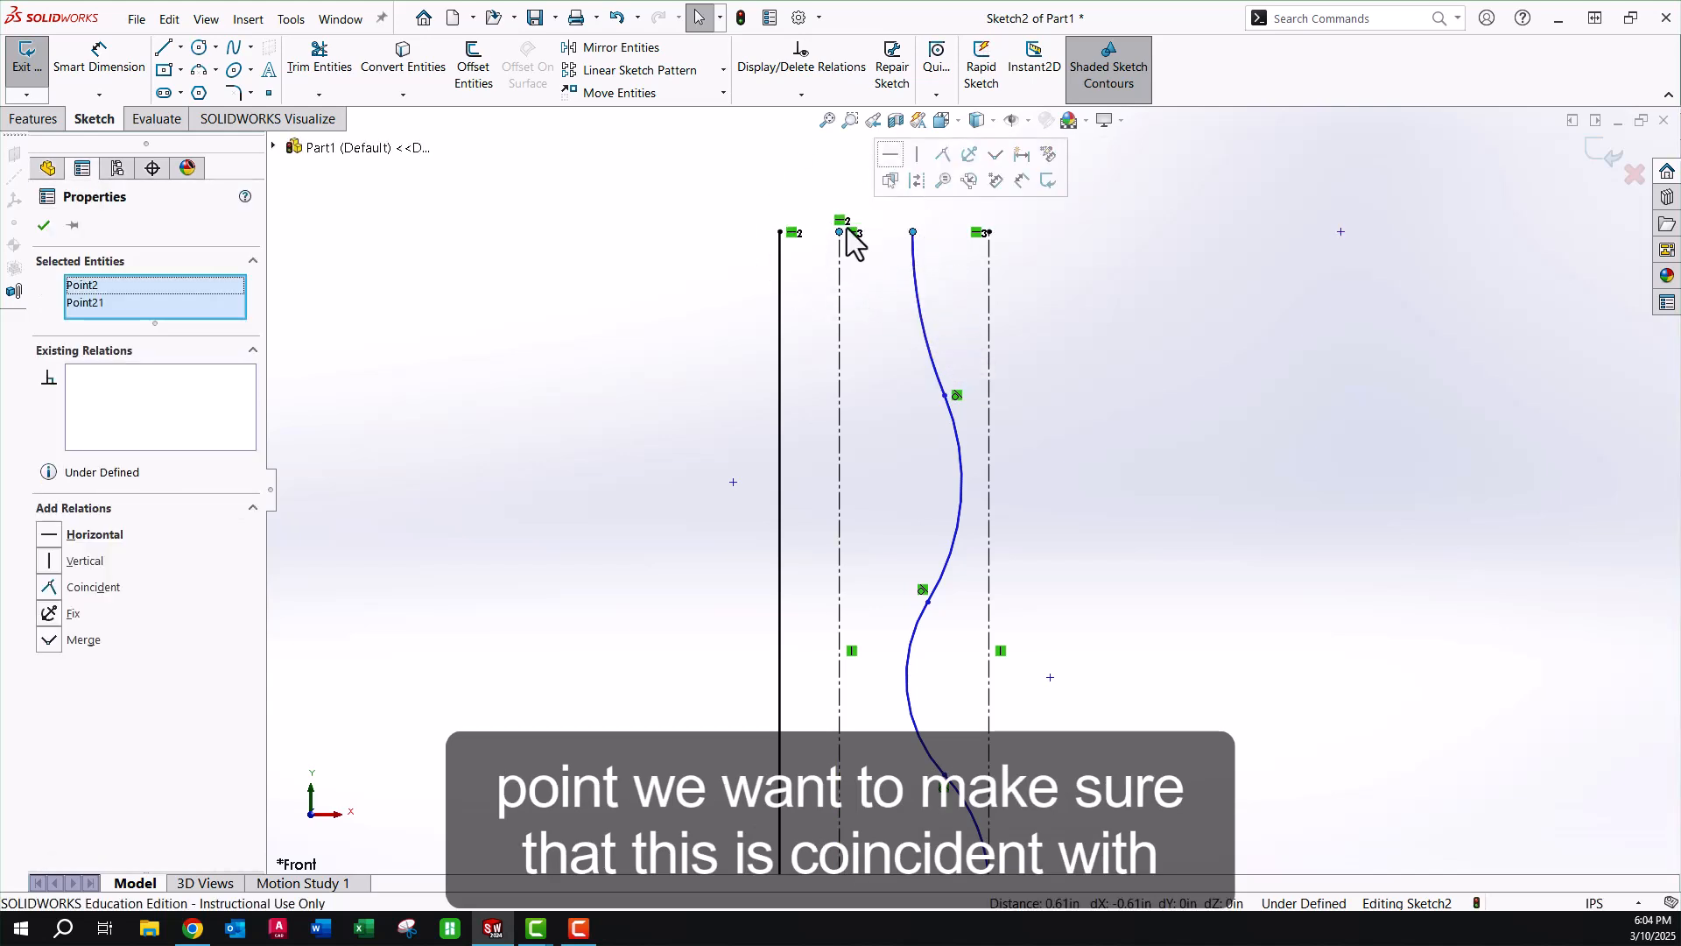
{"action": "left_click", "coordinate": [943, 158]}
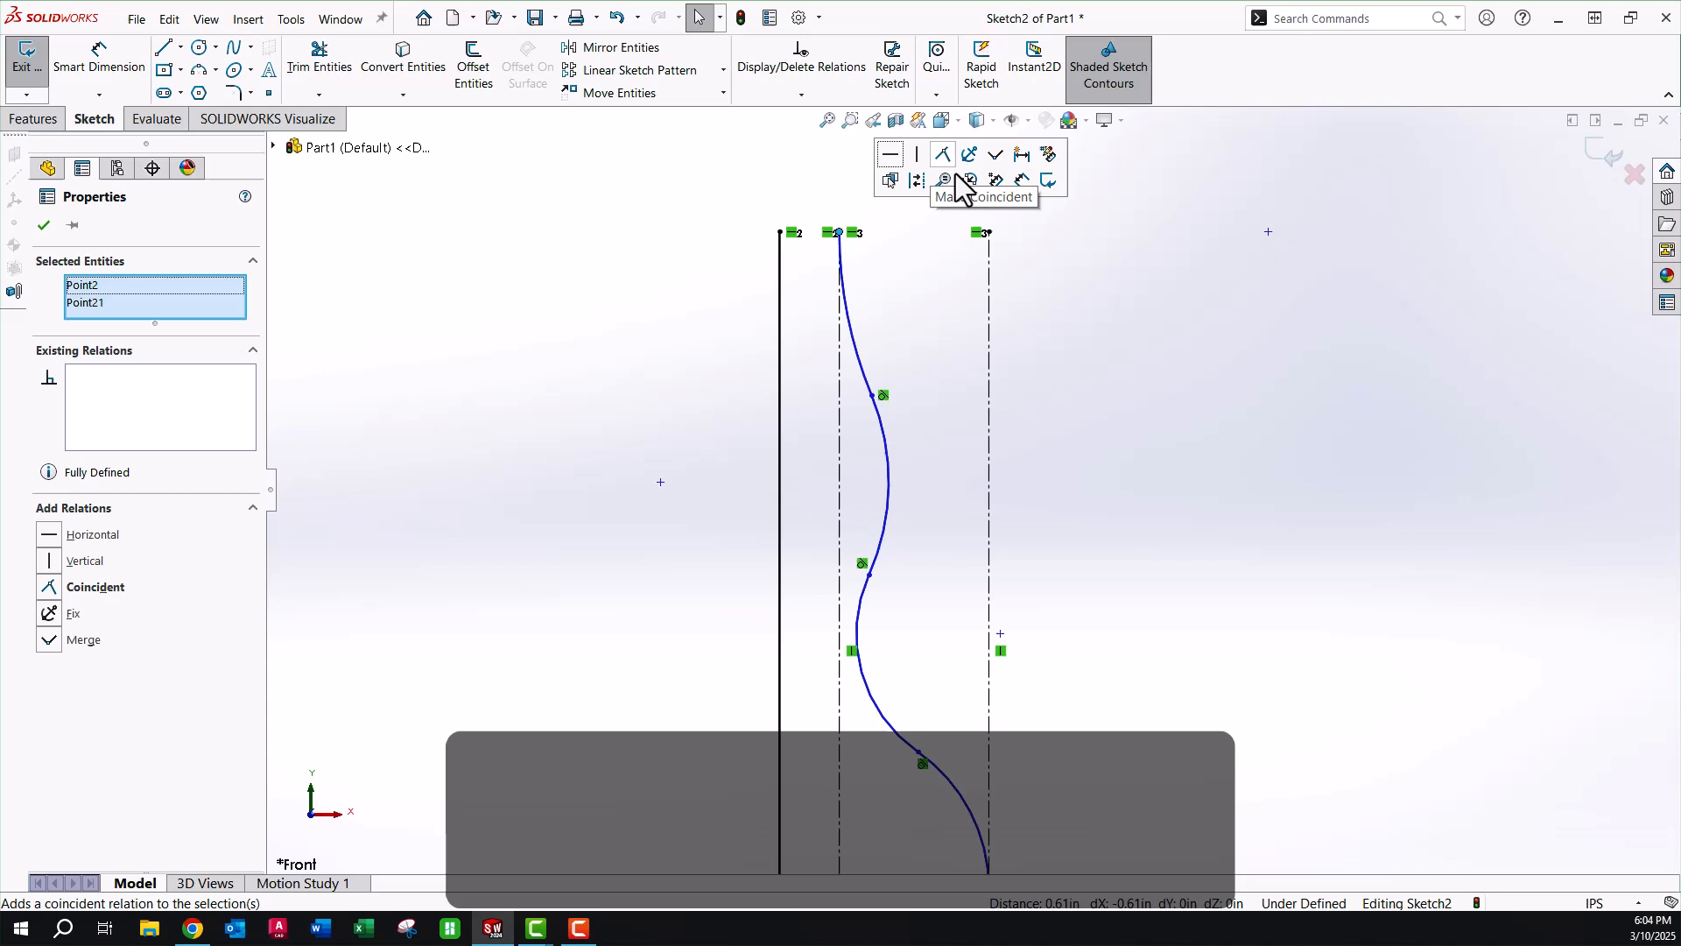
{"action": "left_click", "coordinate": [1159, 441]}
Add a tangent relation between the outward-bulging second arc from the top and the outer centerline.
{"action": "scroll", "coordinate": [1044, 632], "scroll_direction": "up", "scroll_amount": 2}
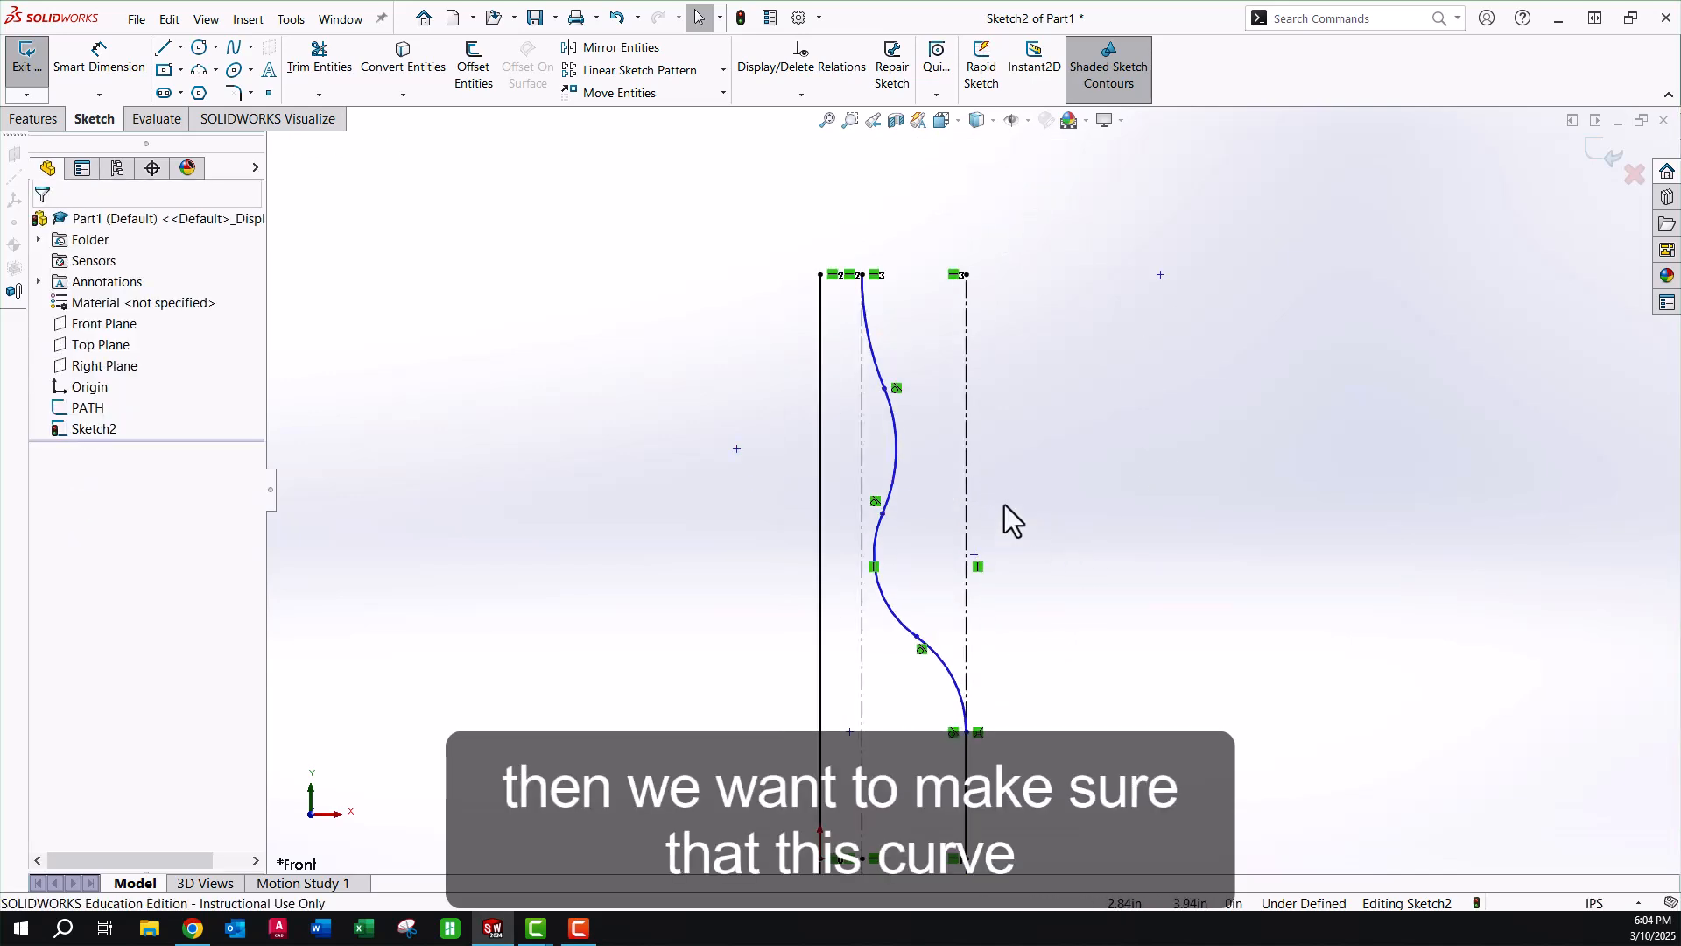
{"action": "left_click", "coordinate": [899, 451]}
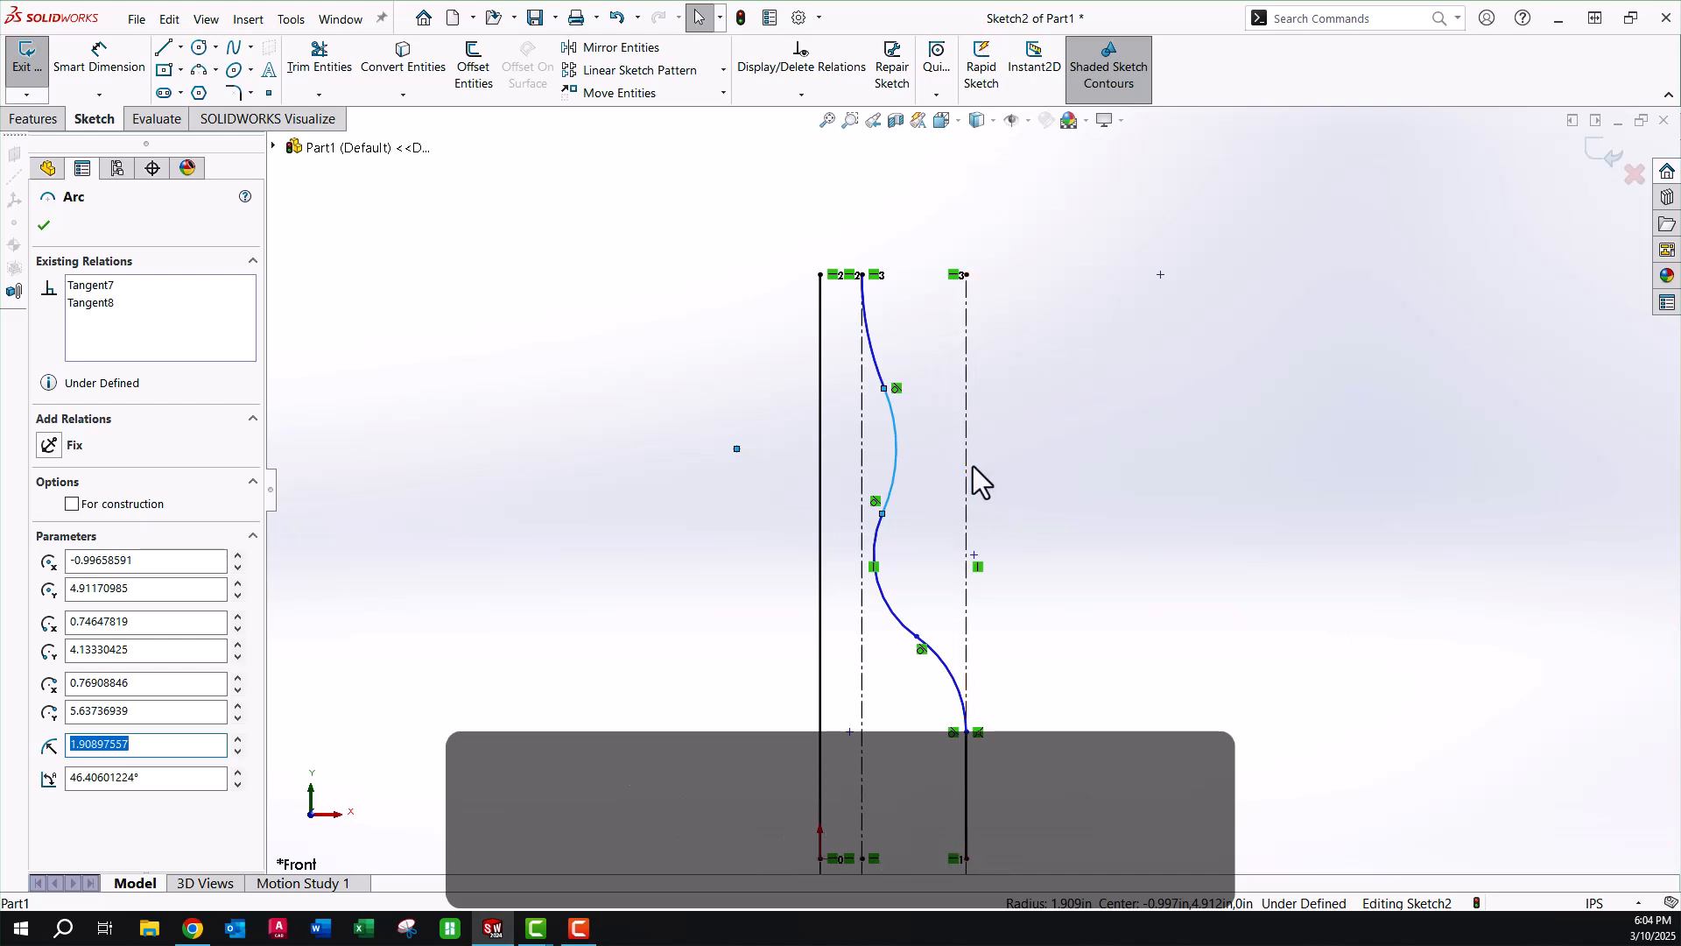
{"action": "left_click", "coordinate": [967, 467], "text": "ctrl"}
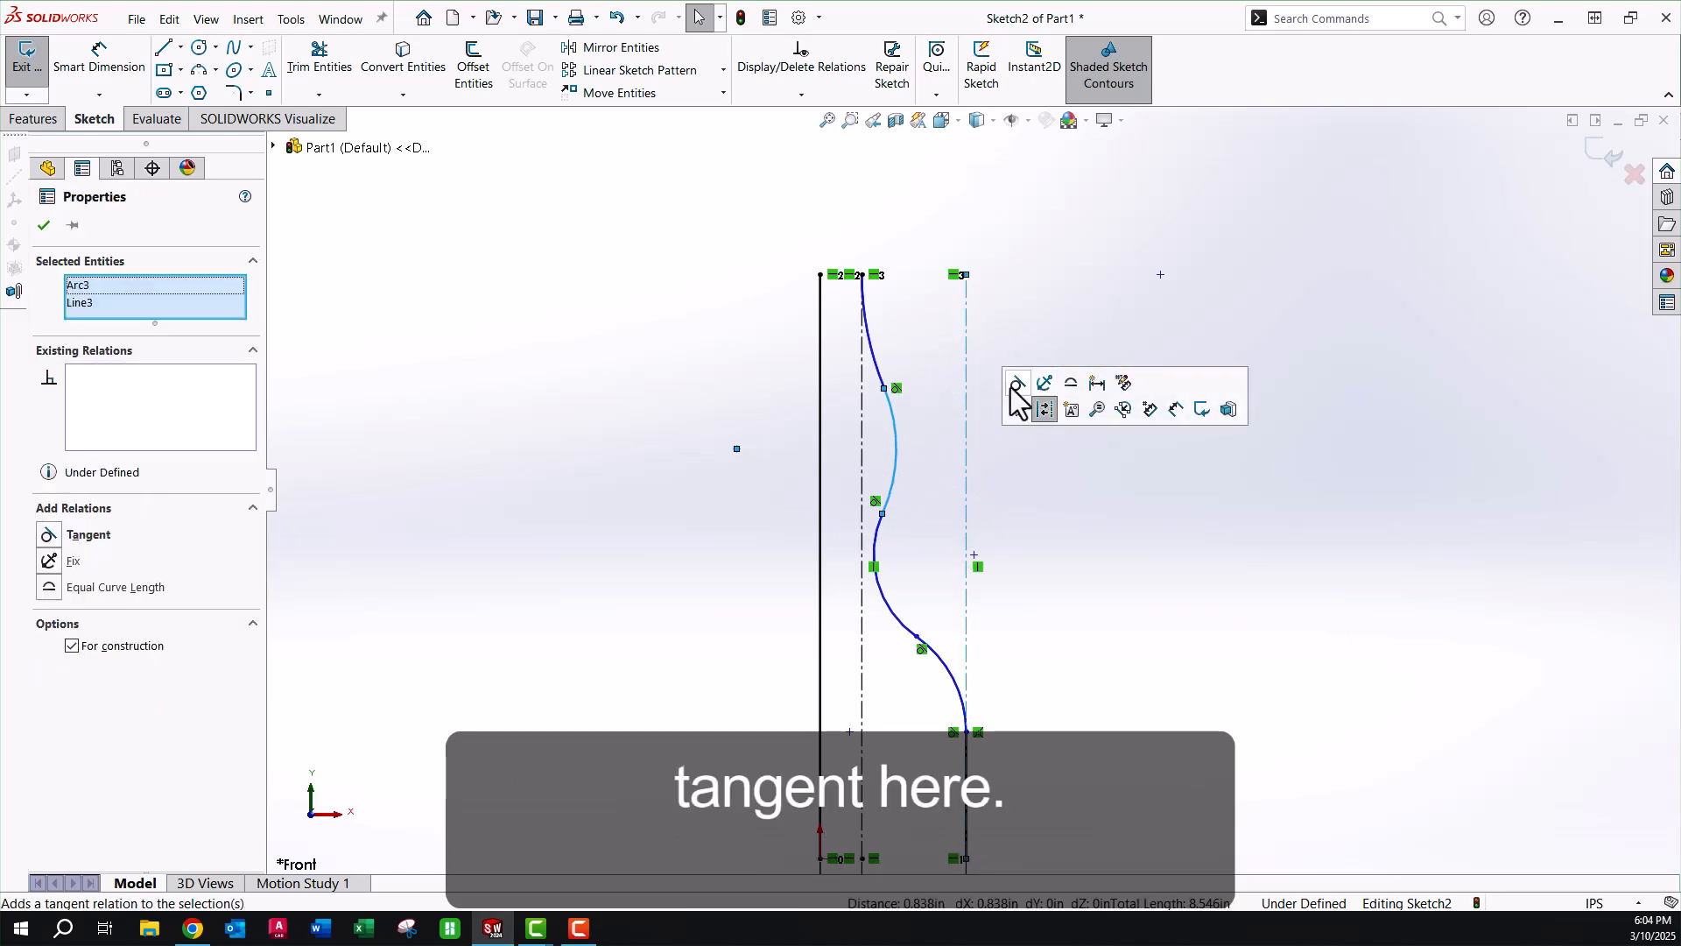
{"action": "left_click", "coordinate": [1023, 406]}
{"action": "left_click", "coordinate": [1121, 643]}
Dimension the lowest arc, just above the vertical line, with a radius of 1.5 in.
{"action": "scroll", "coordinate": [1029, 736], "scroll_direction": "down", "scroll_amount": 1}
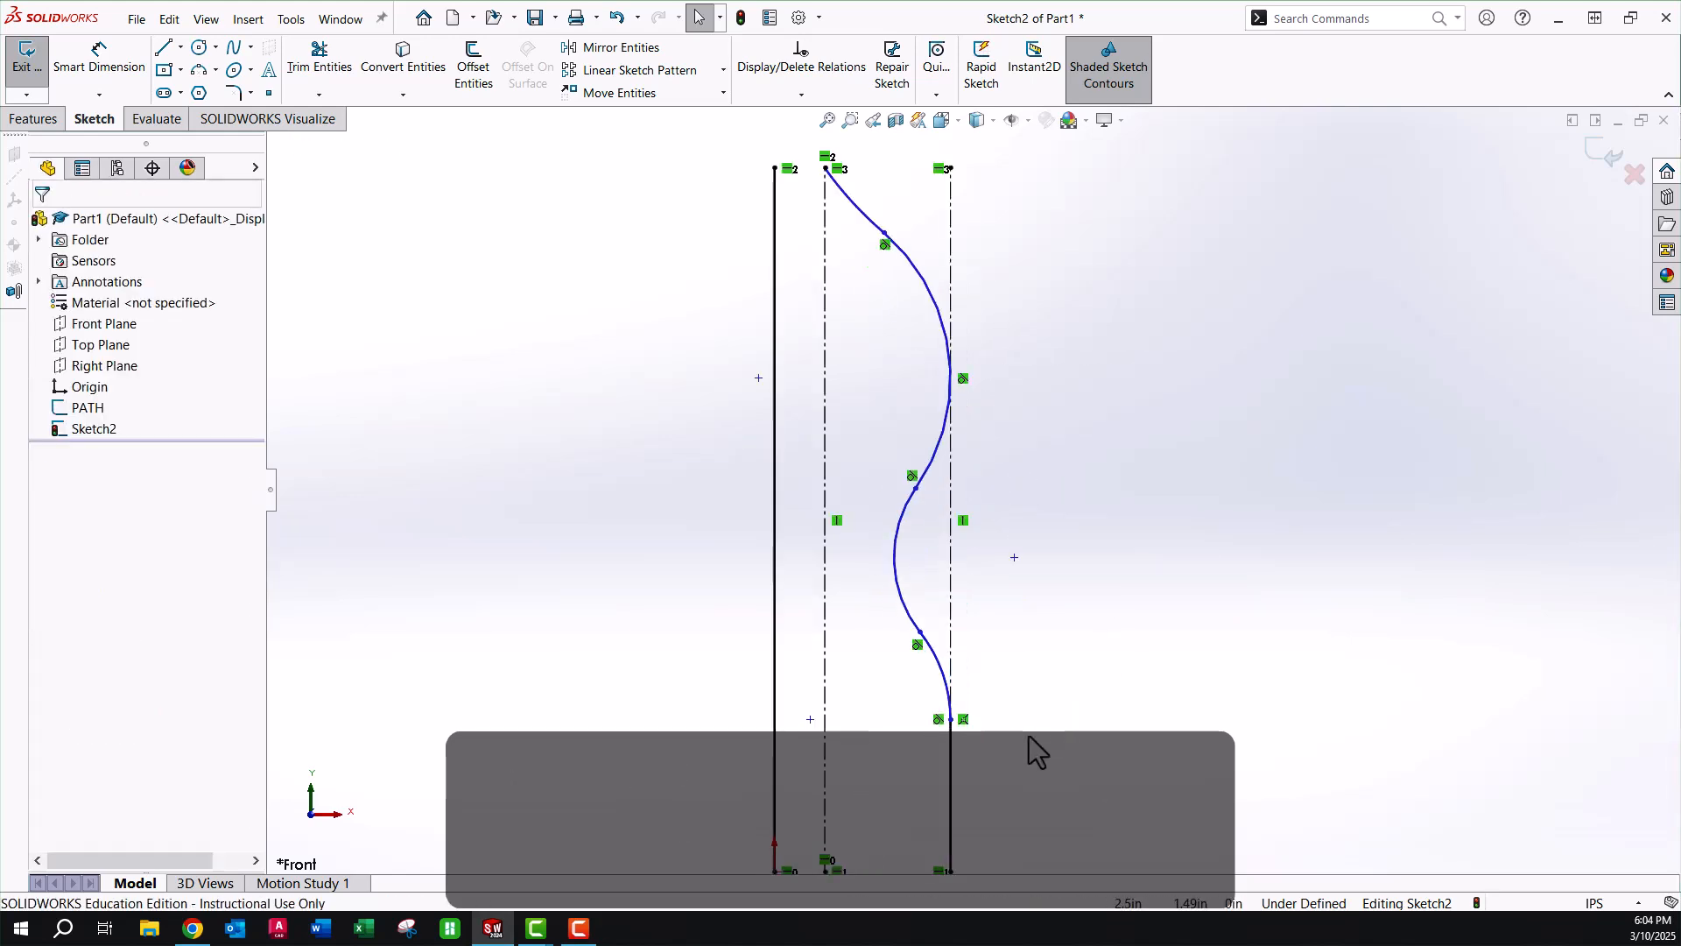
{"action": "scroll", "coordinate": [1107, 418], "scroll_direction": "up", "scroll_amount": 2}
{"action": "scroll", "coordinate": [1106, 419], "scroll_direction": "down", "scroll_amount": 2}
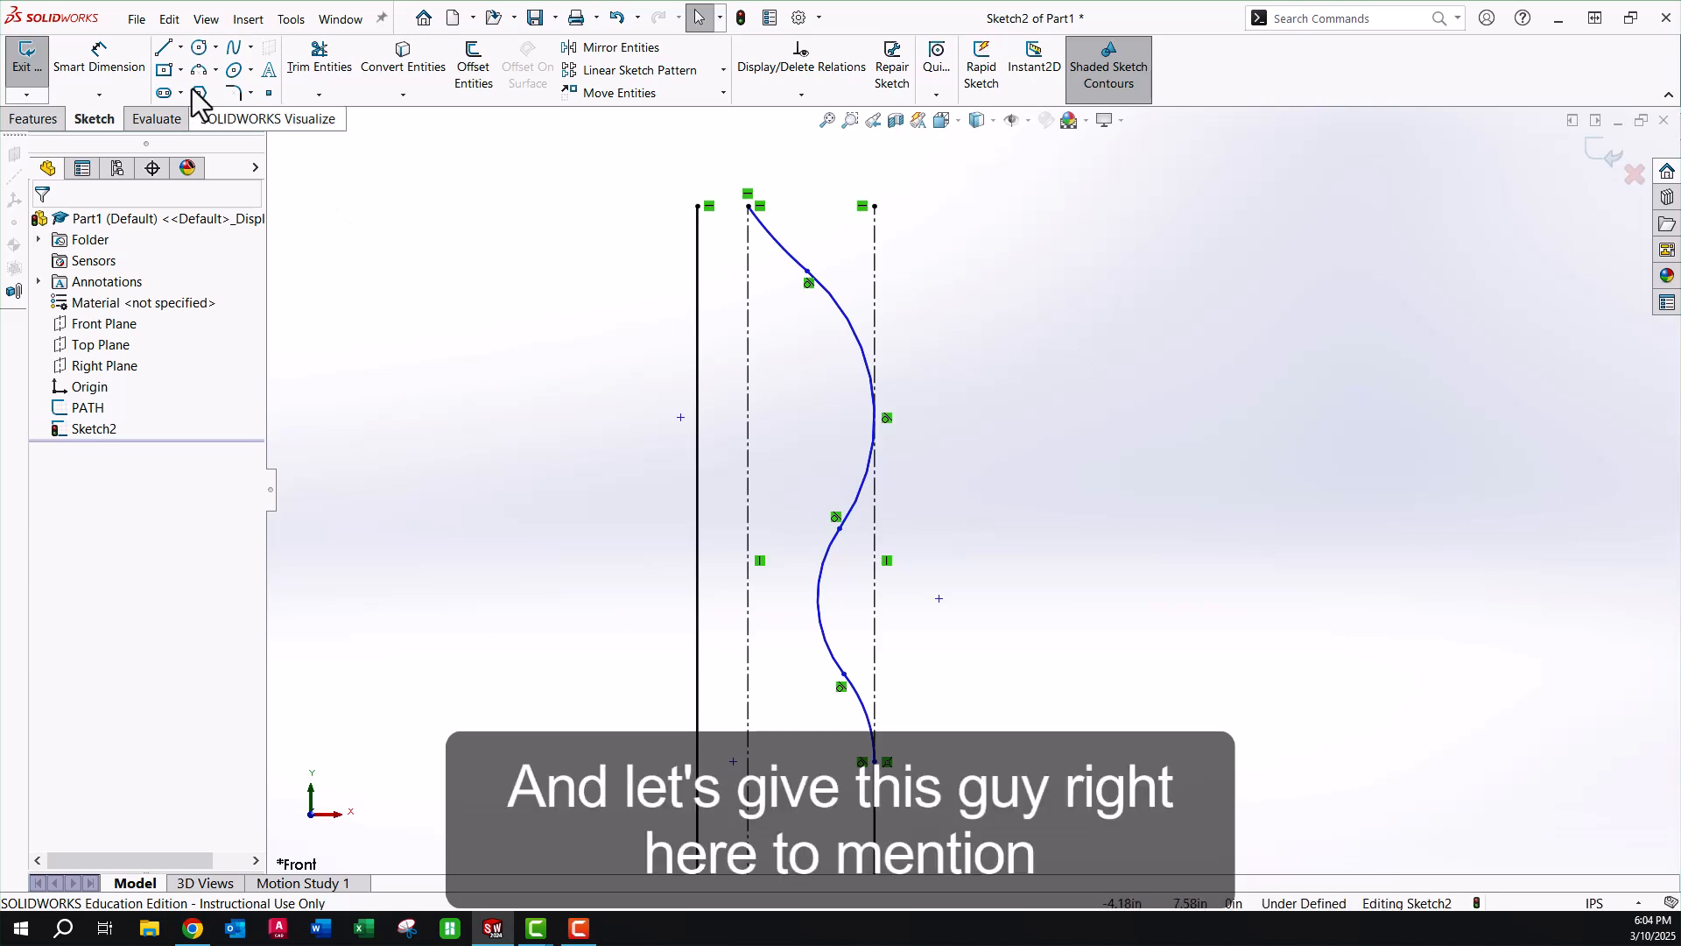
{"action": "left_click", "coordinate": [99, 61]}
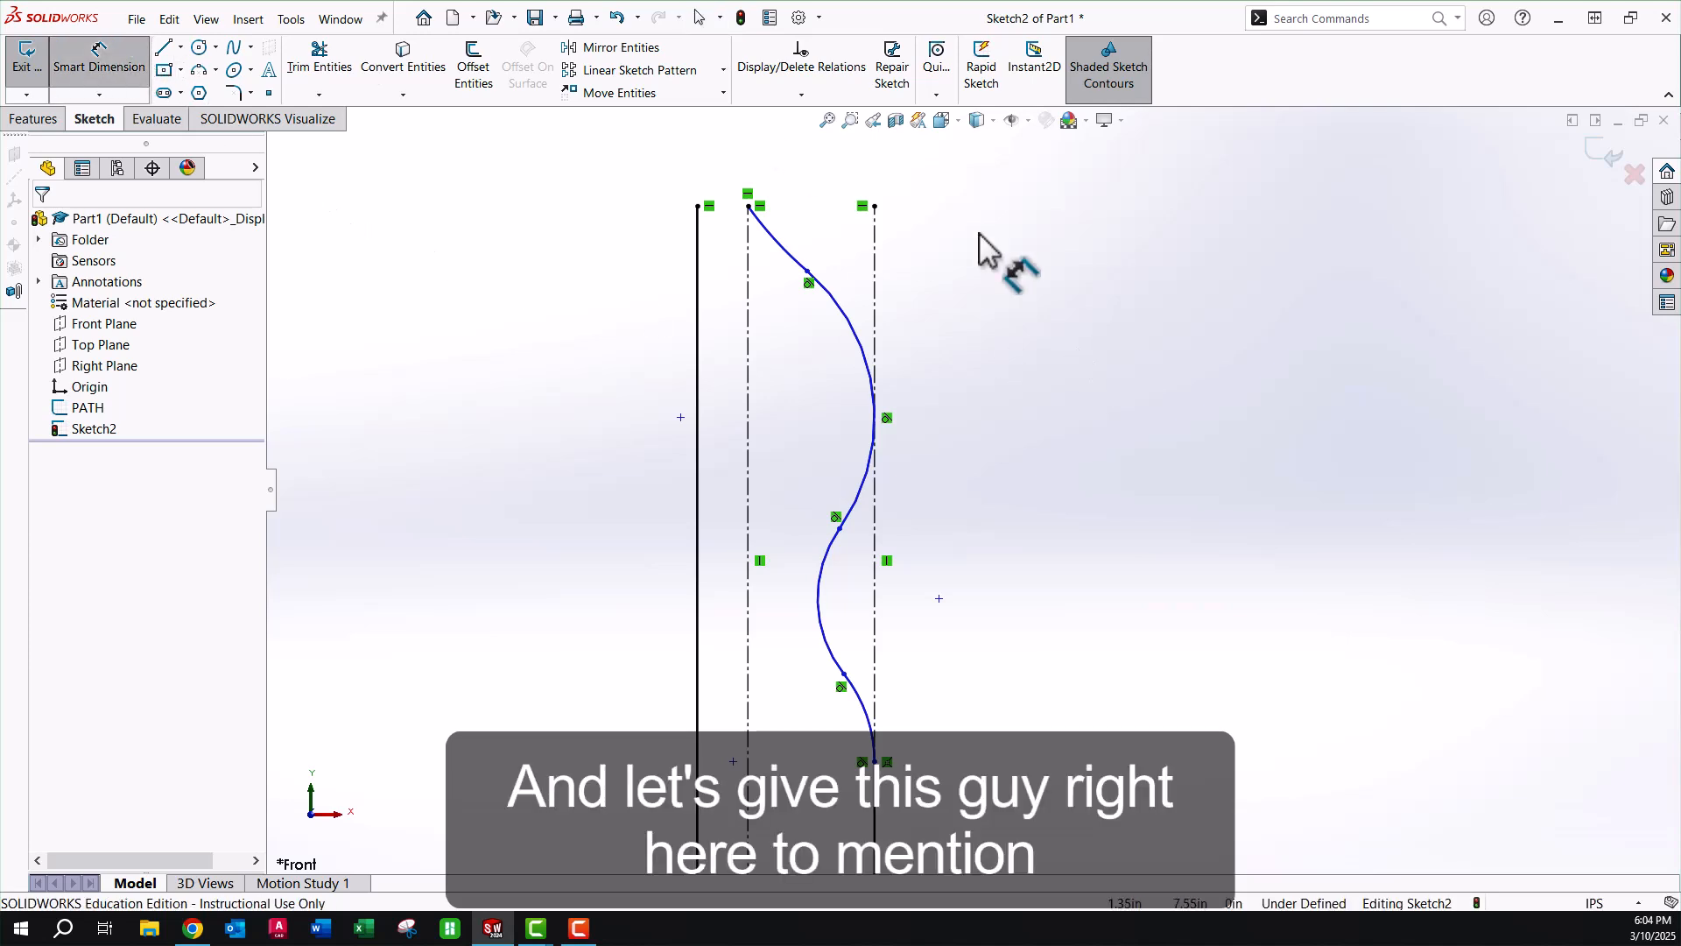
{"action": "left_click", "coordinate": [865, 714]}
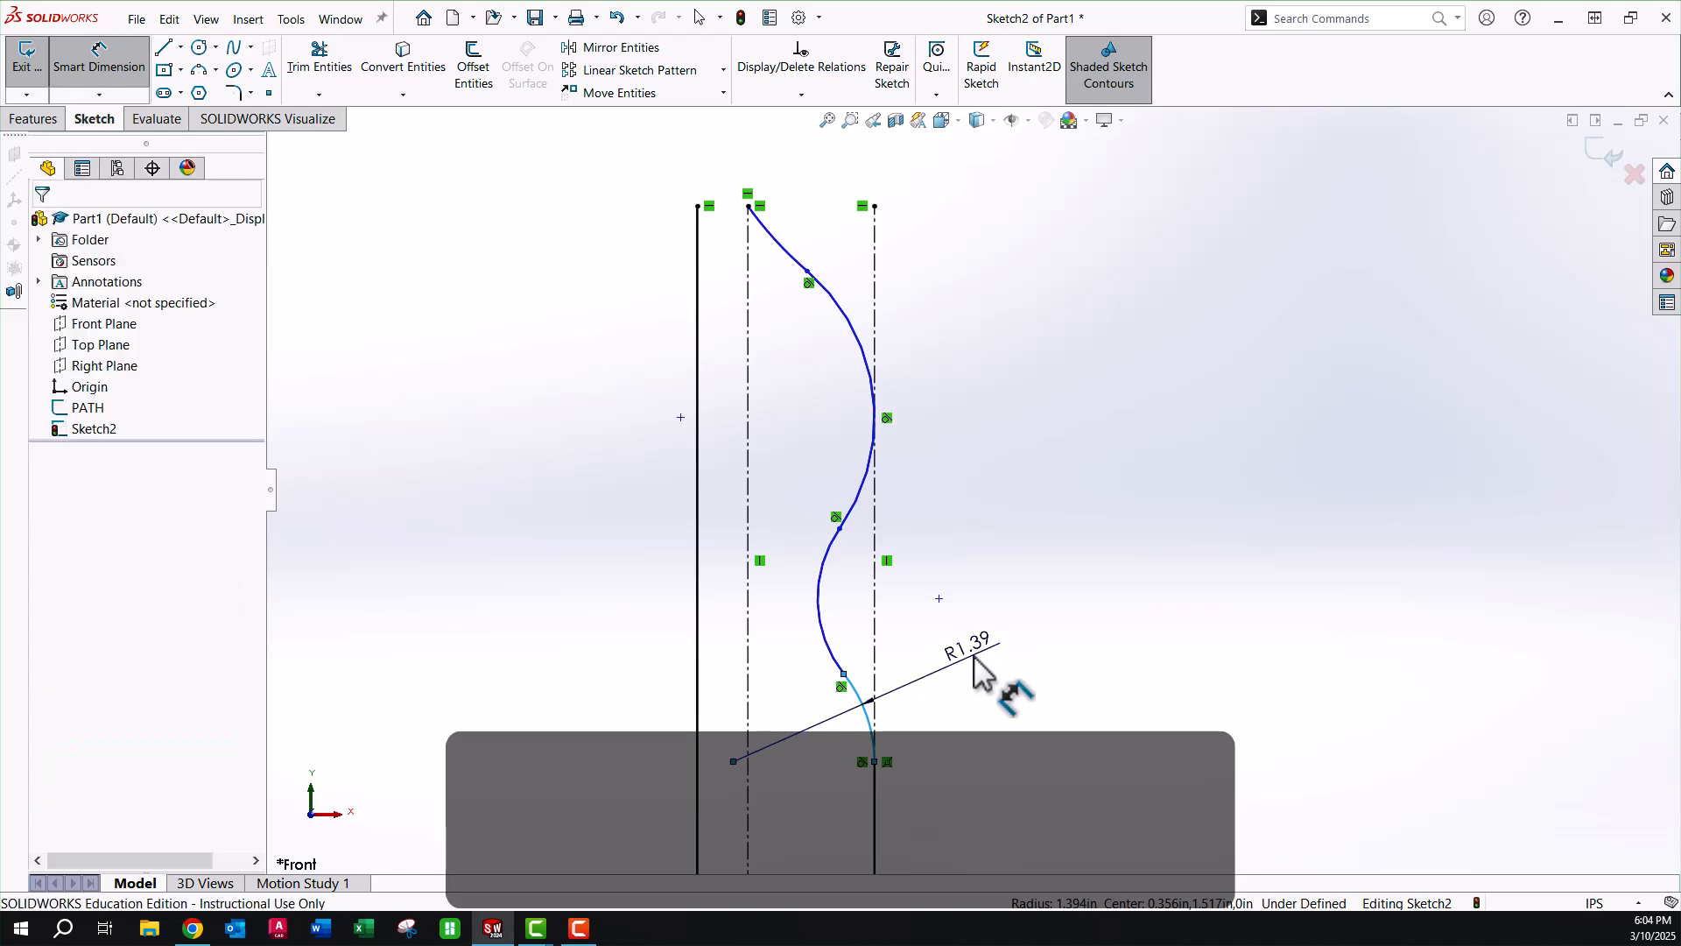
{"action": "left_click", "coordinate": [976, 671]}
{"action": "type", "text": "1.5"}
{"action": "key", "text": "Return"}
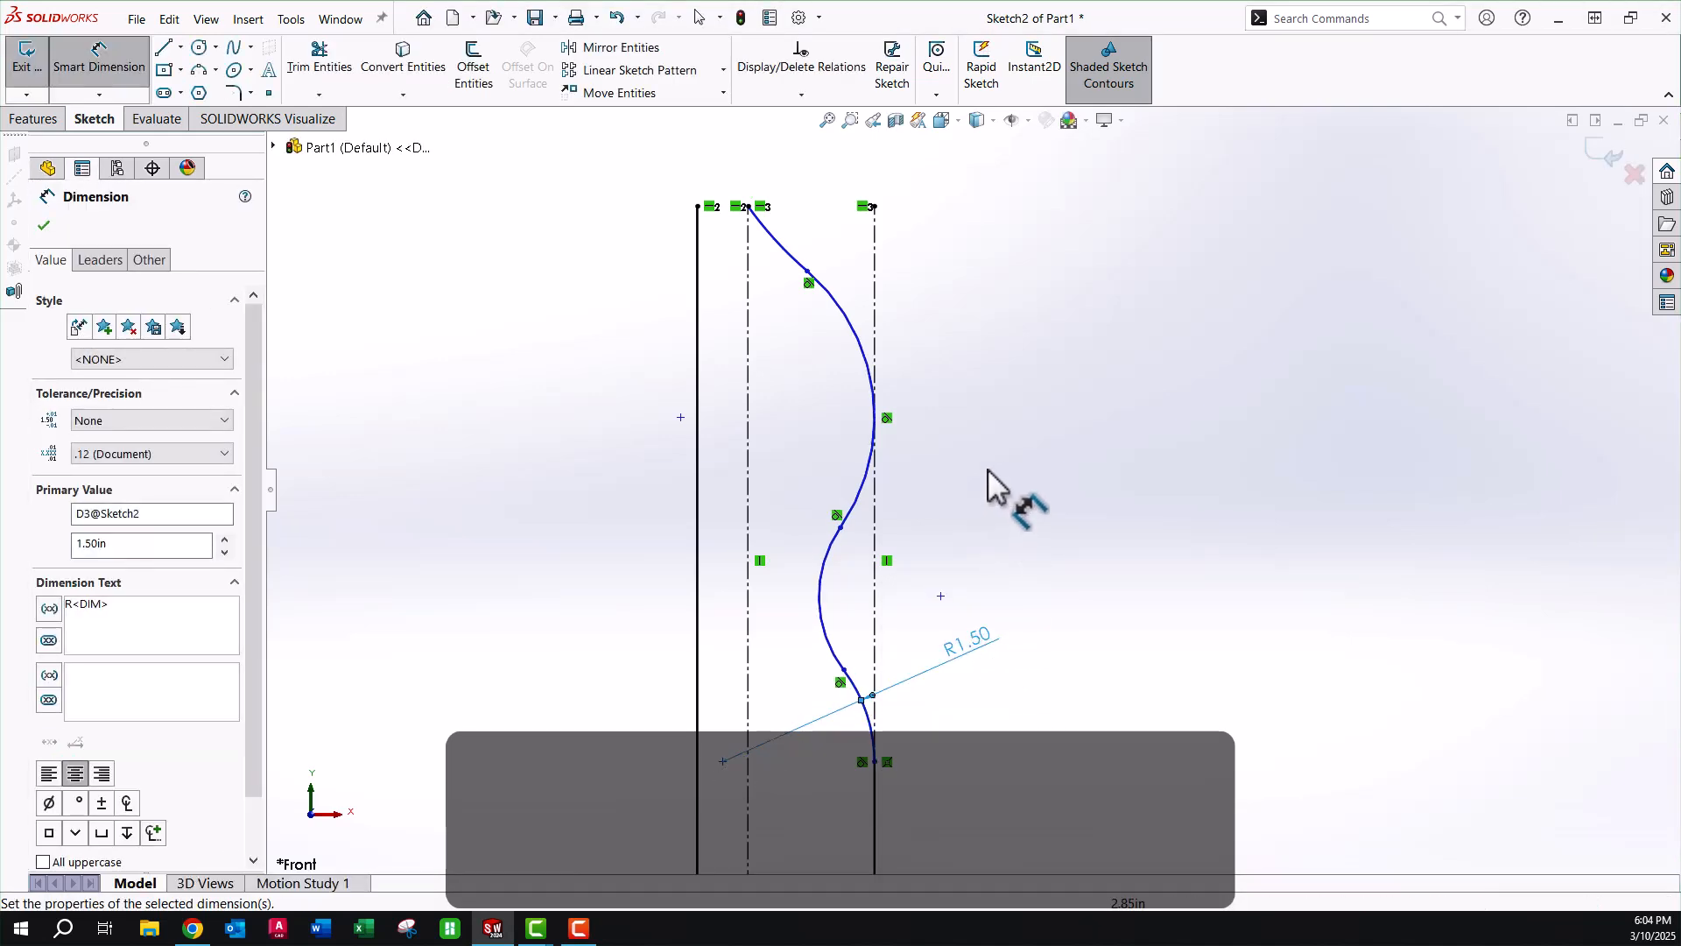
Add an equal relation to all four connected arcs of the guide curve.
{"action": "key", "text": "Escape"}
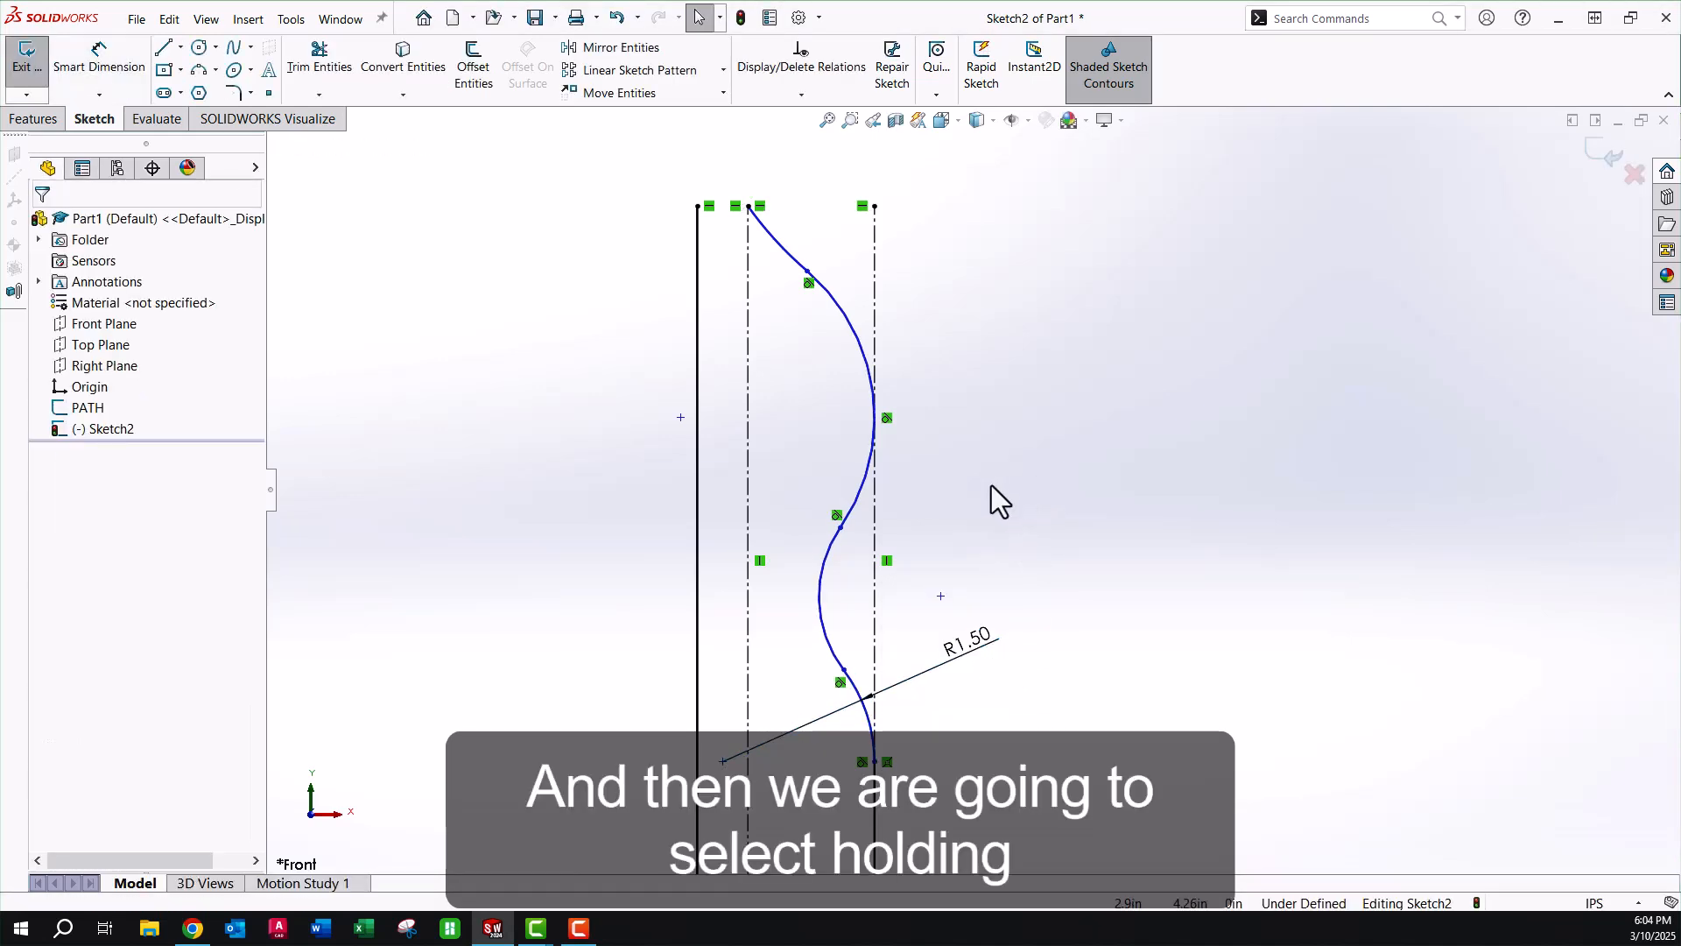
{"action": "left_click", "coordinate": [858, 701]}
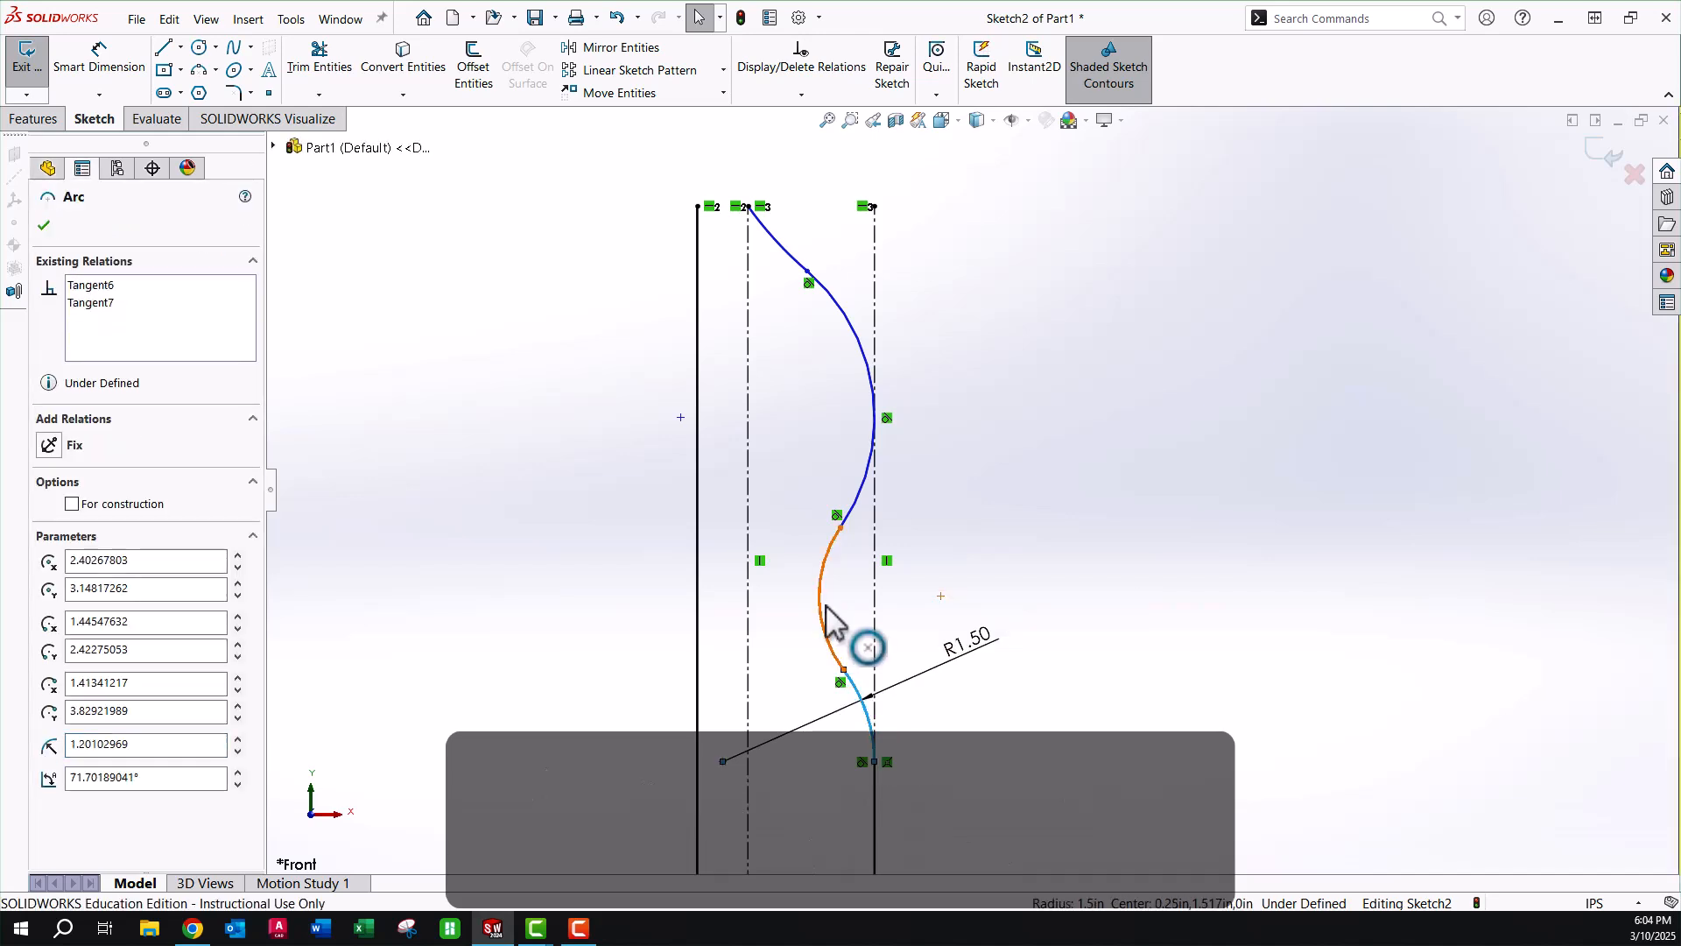
{"action": "left_click", "coordinate": [824, 620], "text": "ctrl"}
{"action": "left_click", "coordinate": [861, 506], "text": "ctrl"}
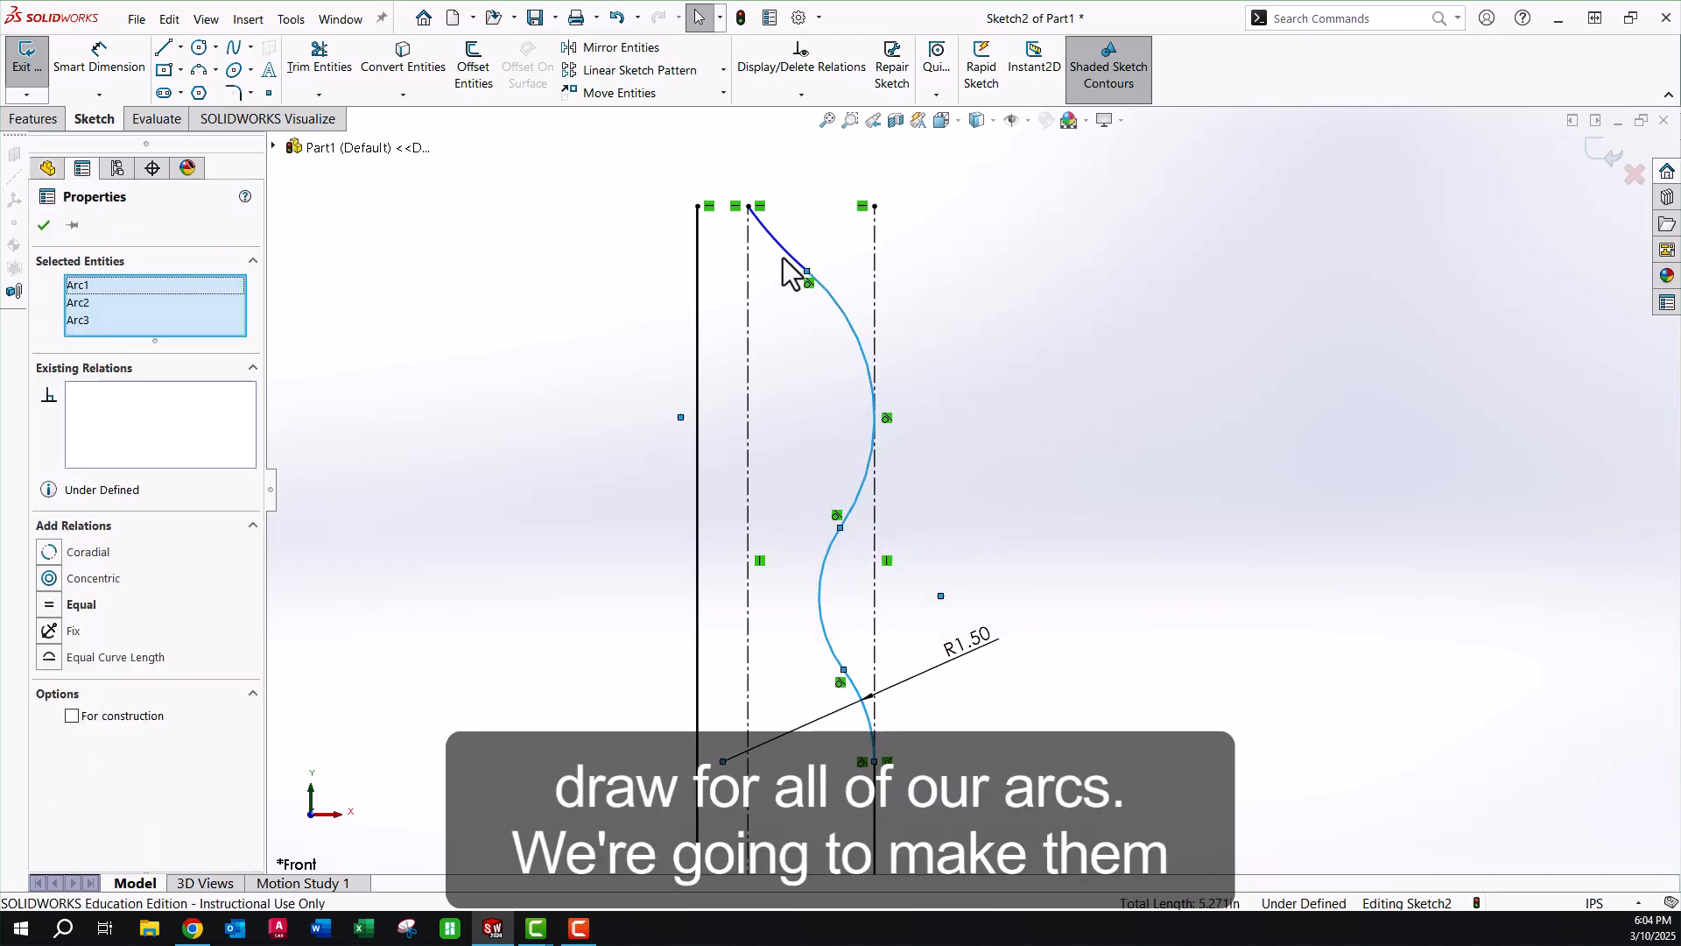
{"action": "left_click", "coordinate": [790, 272], "text": "ctrl"}
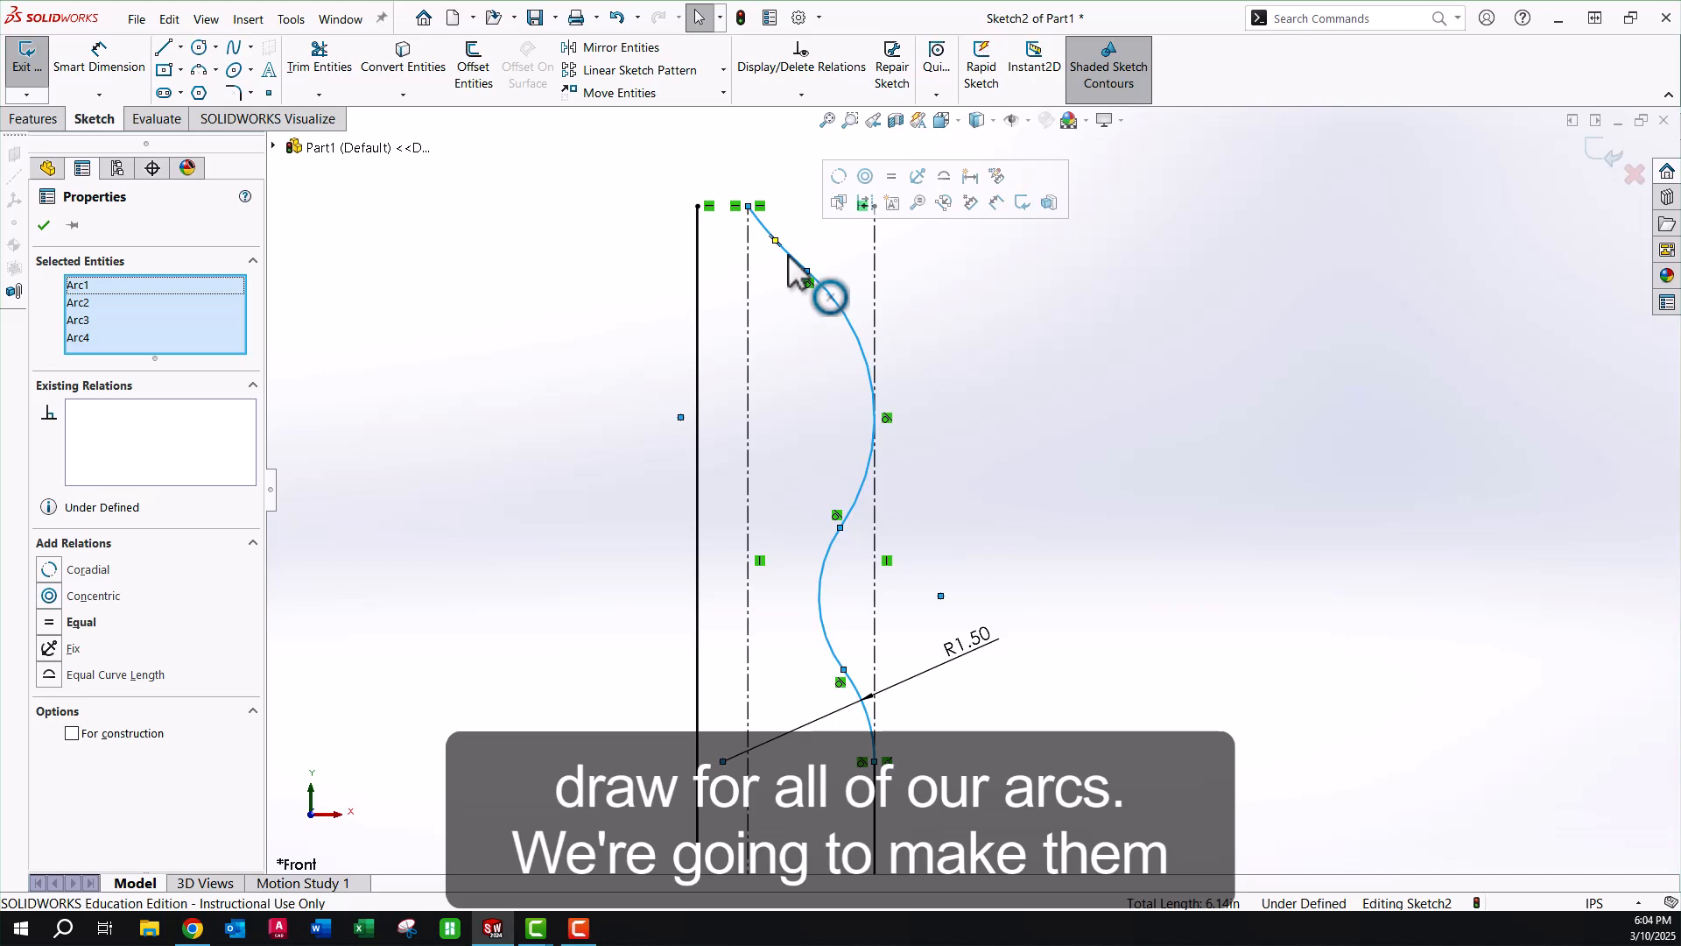
{"action": "left_click", "coordinate": [892, 177]}
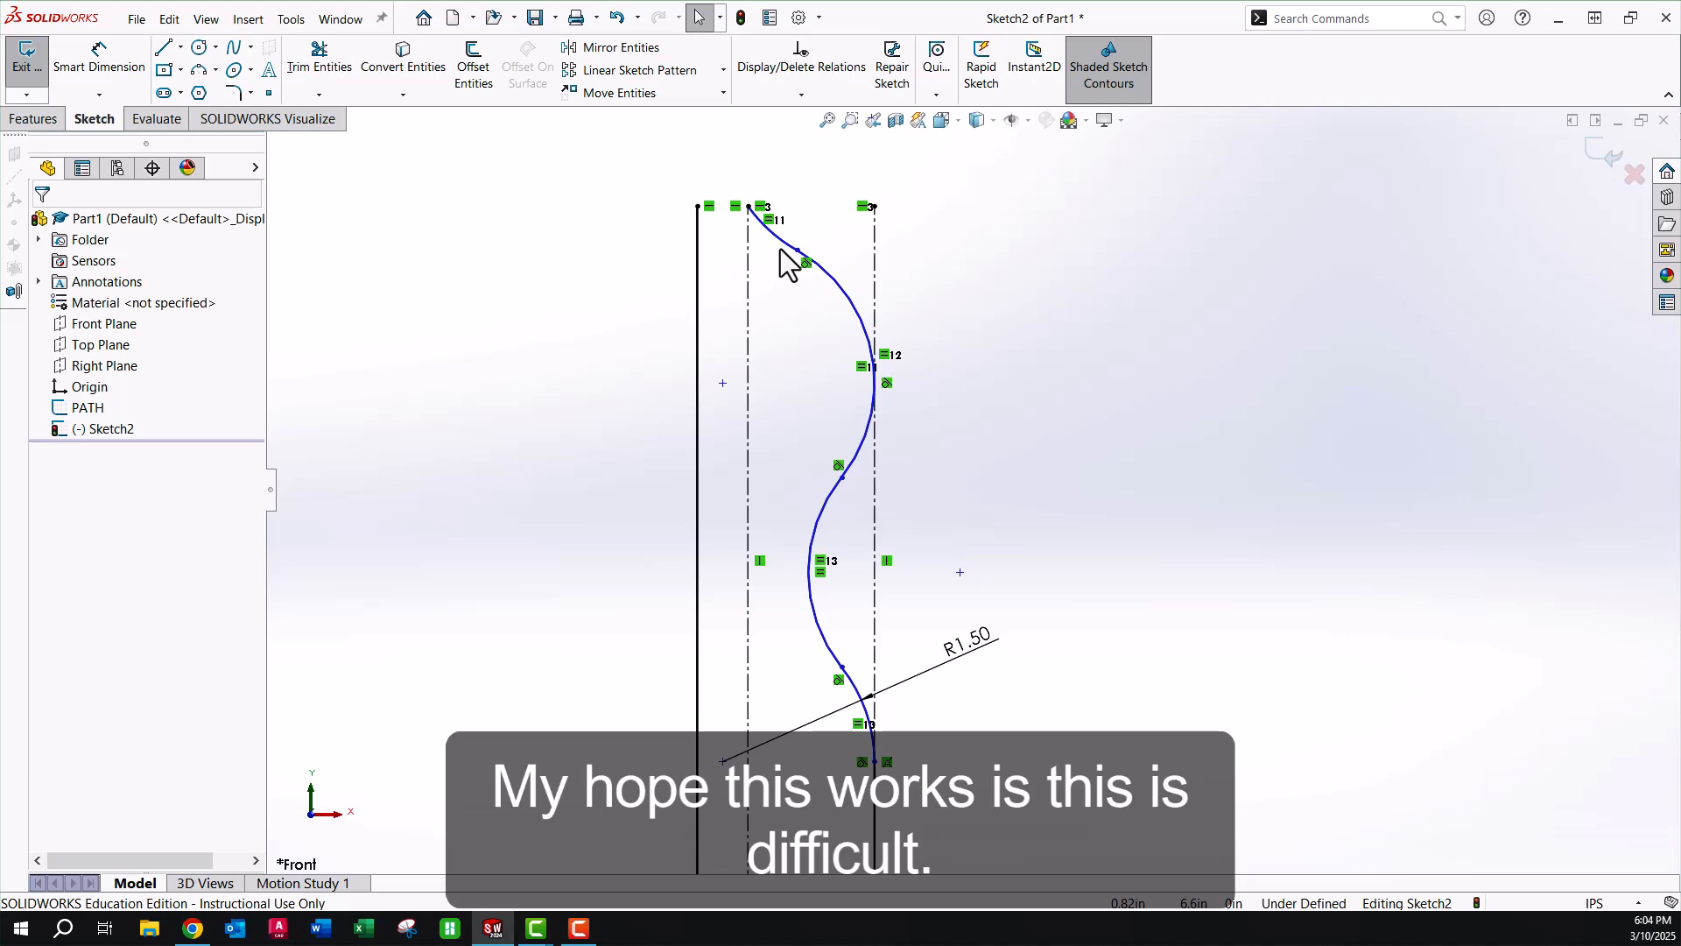
Dimension the guide curve's lower vertical line between its endpoints at 1.5 in.
{"action": "scroll", "coordinate": [974, 561], "scroll_direction": "up", "scroll_amount": 1}
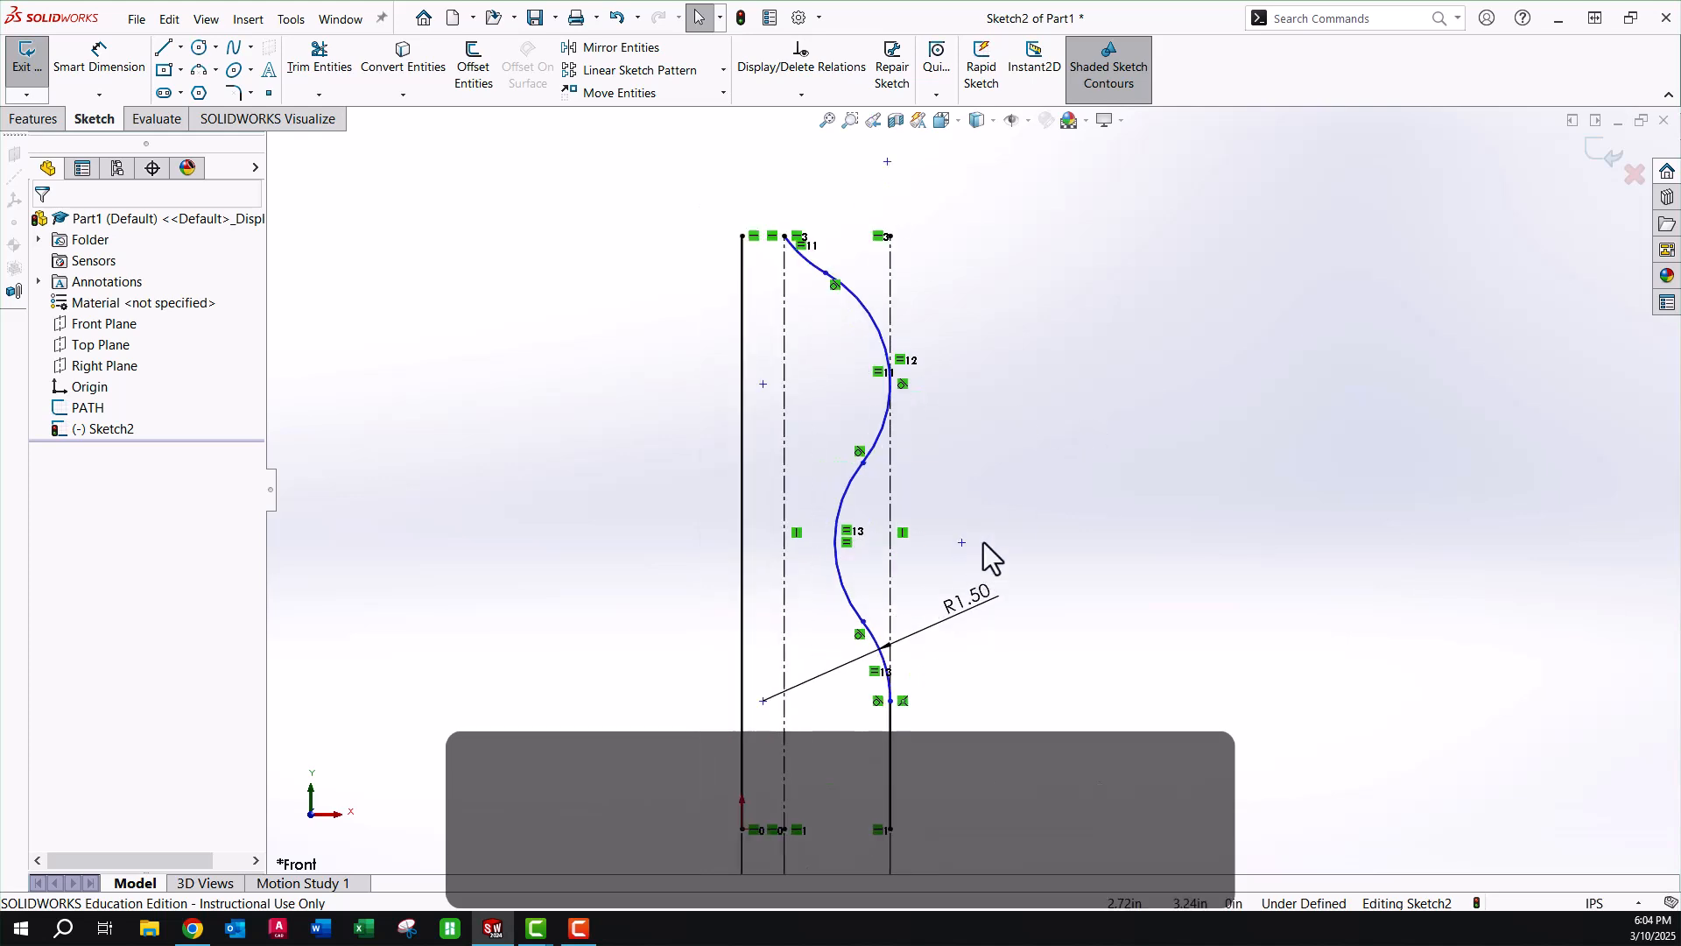
{"action": "scroll", "coordinate": [863, 690], "scroll_direction": "up", "scroll_amount": 2}
{"action": "scroll", "coordinate": [985, 757], "scroll_direction": "down", "scroll_amount": 1}
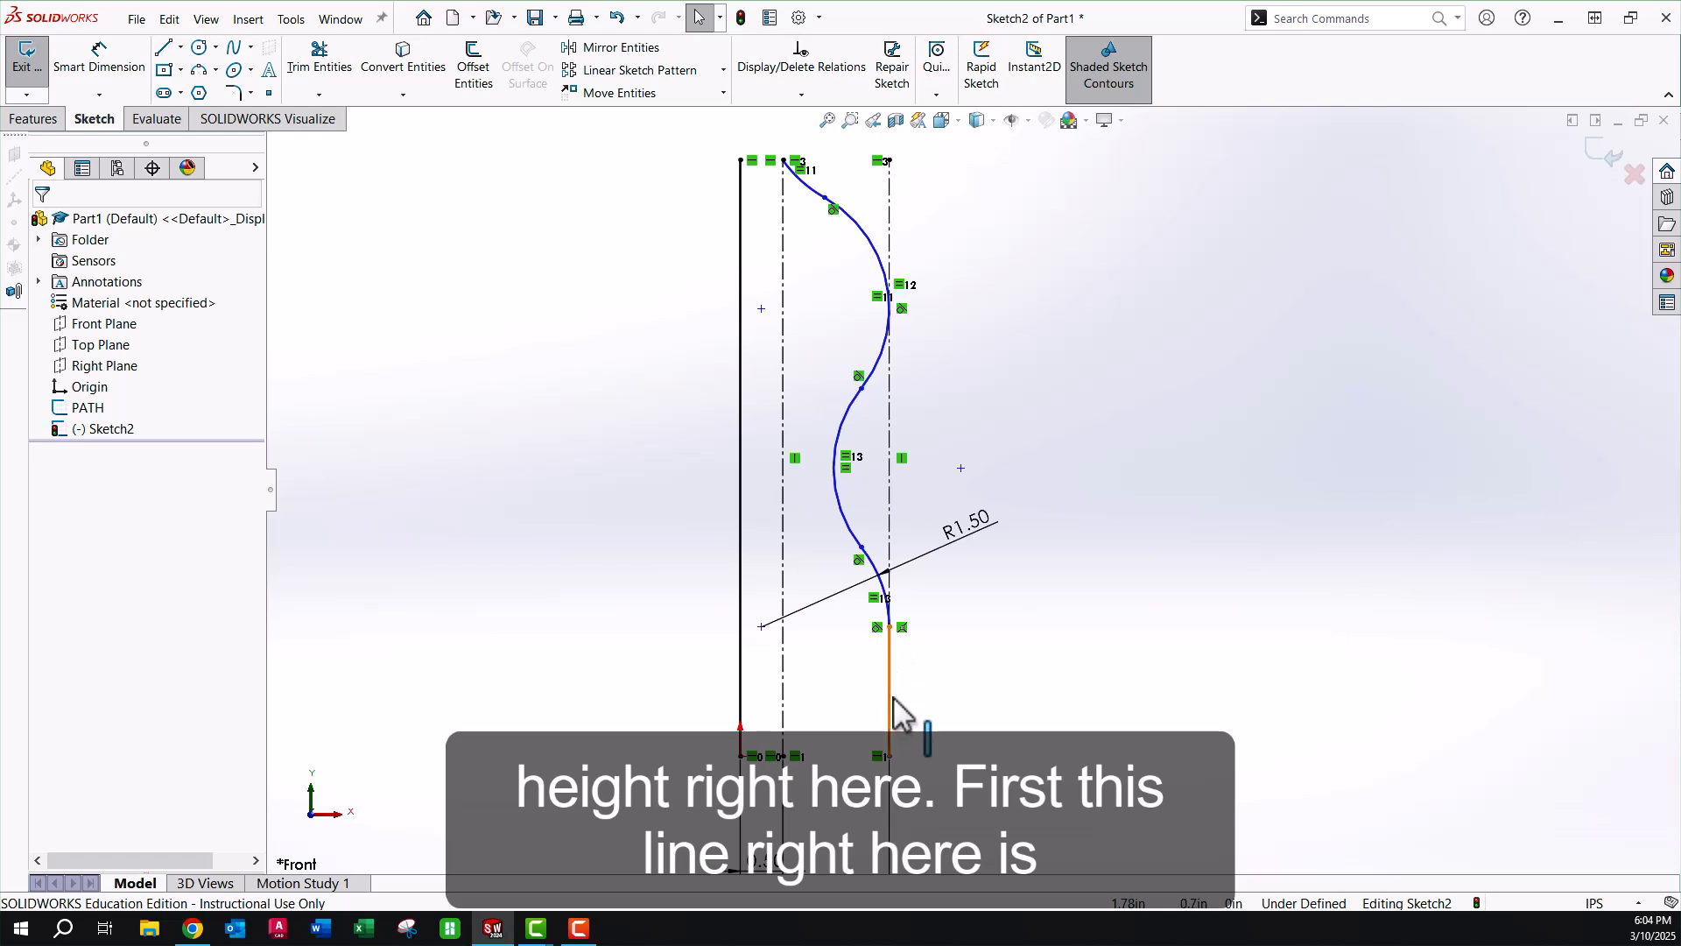
{"action": "left_click", "coordinate": [96, 54]}
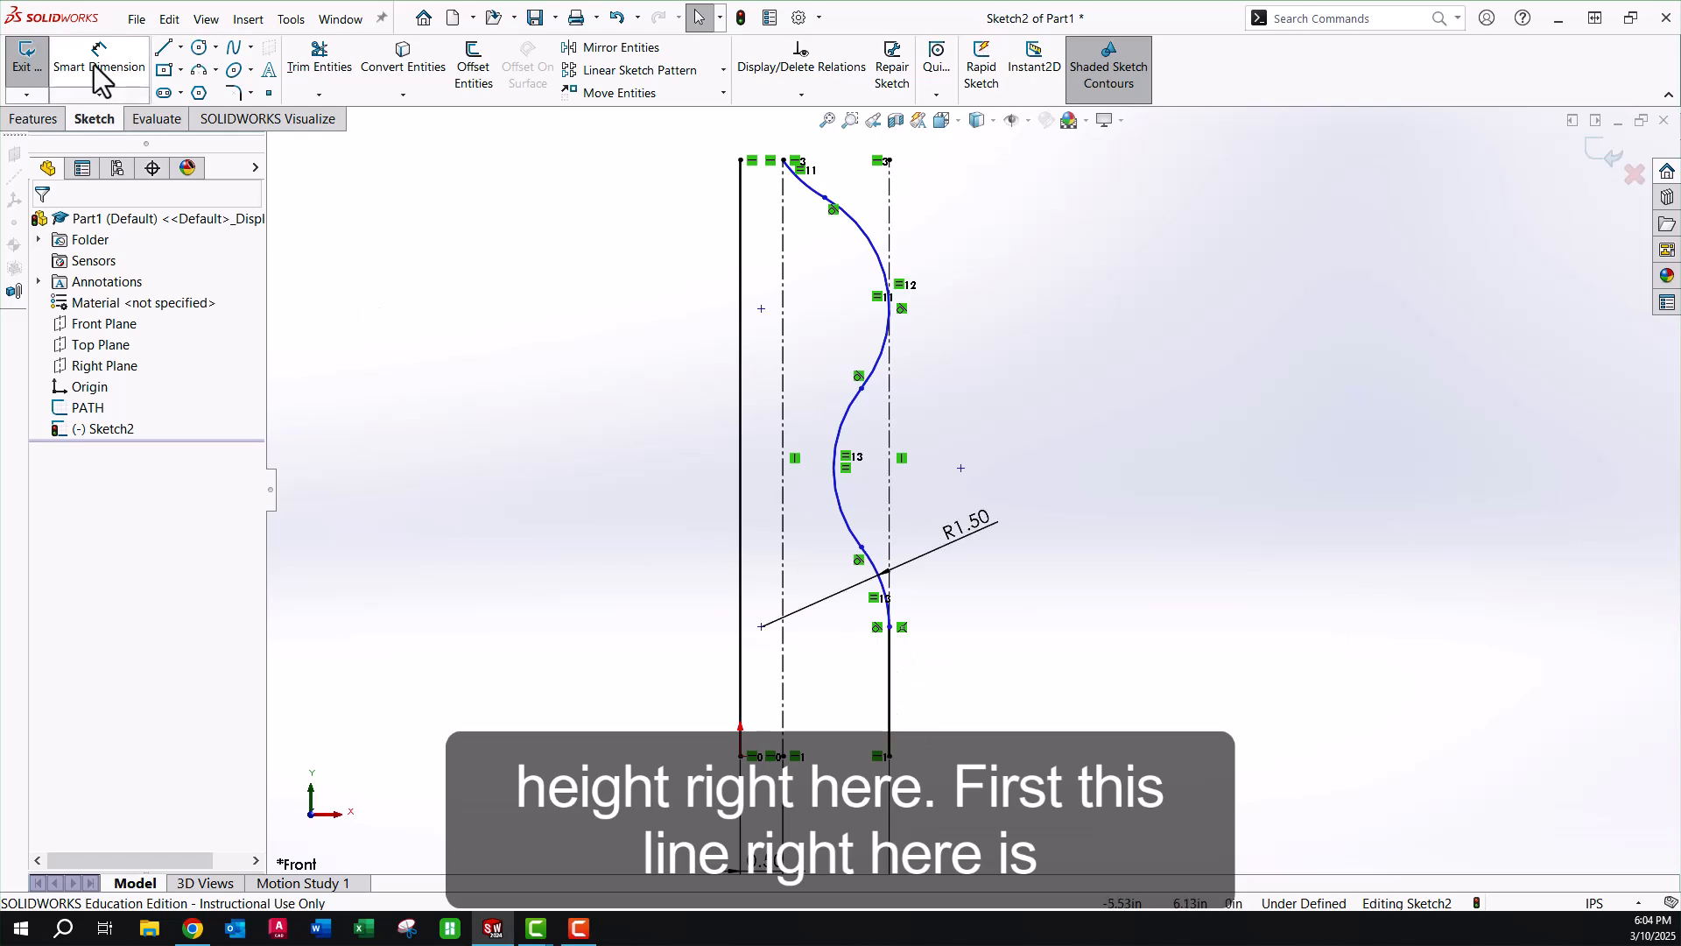
{"action": "left_click", "coordinate": [889, 626]}
{"action": "left_click", "coordinate": [889, 756]}
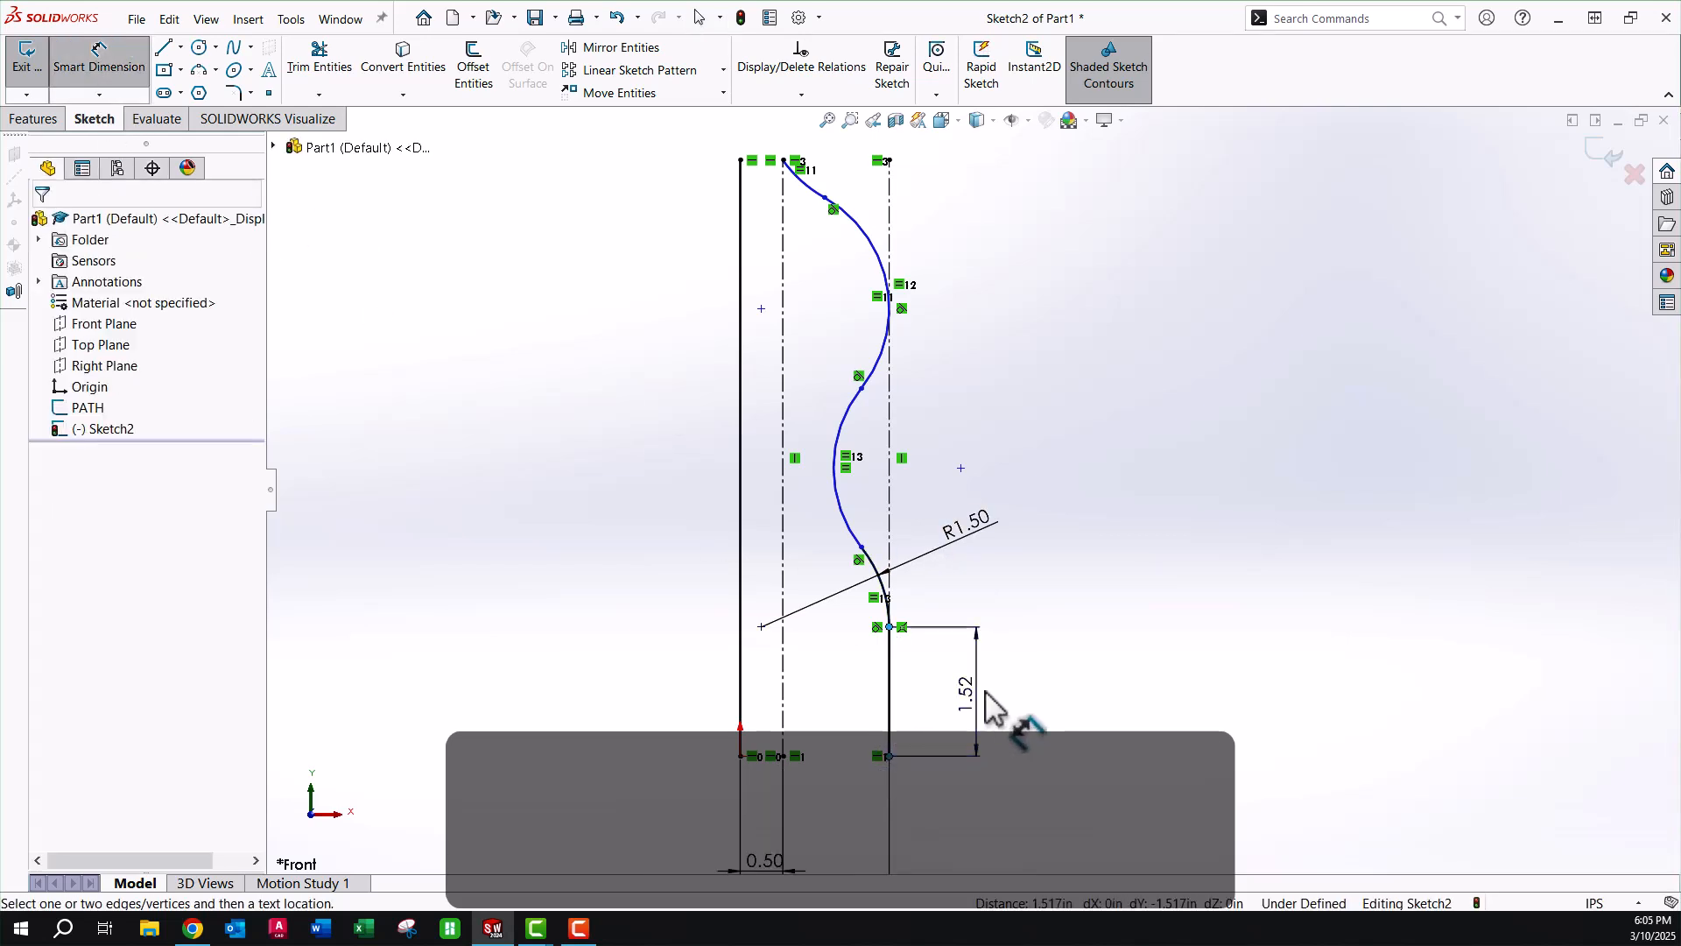
{"action": "left_click", "coordinate": [990, 700]}
{"action": "key", "text": "Return"}
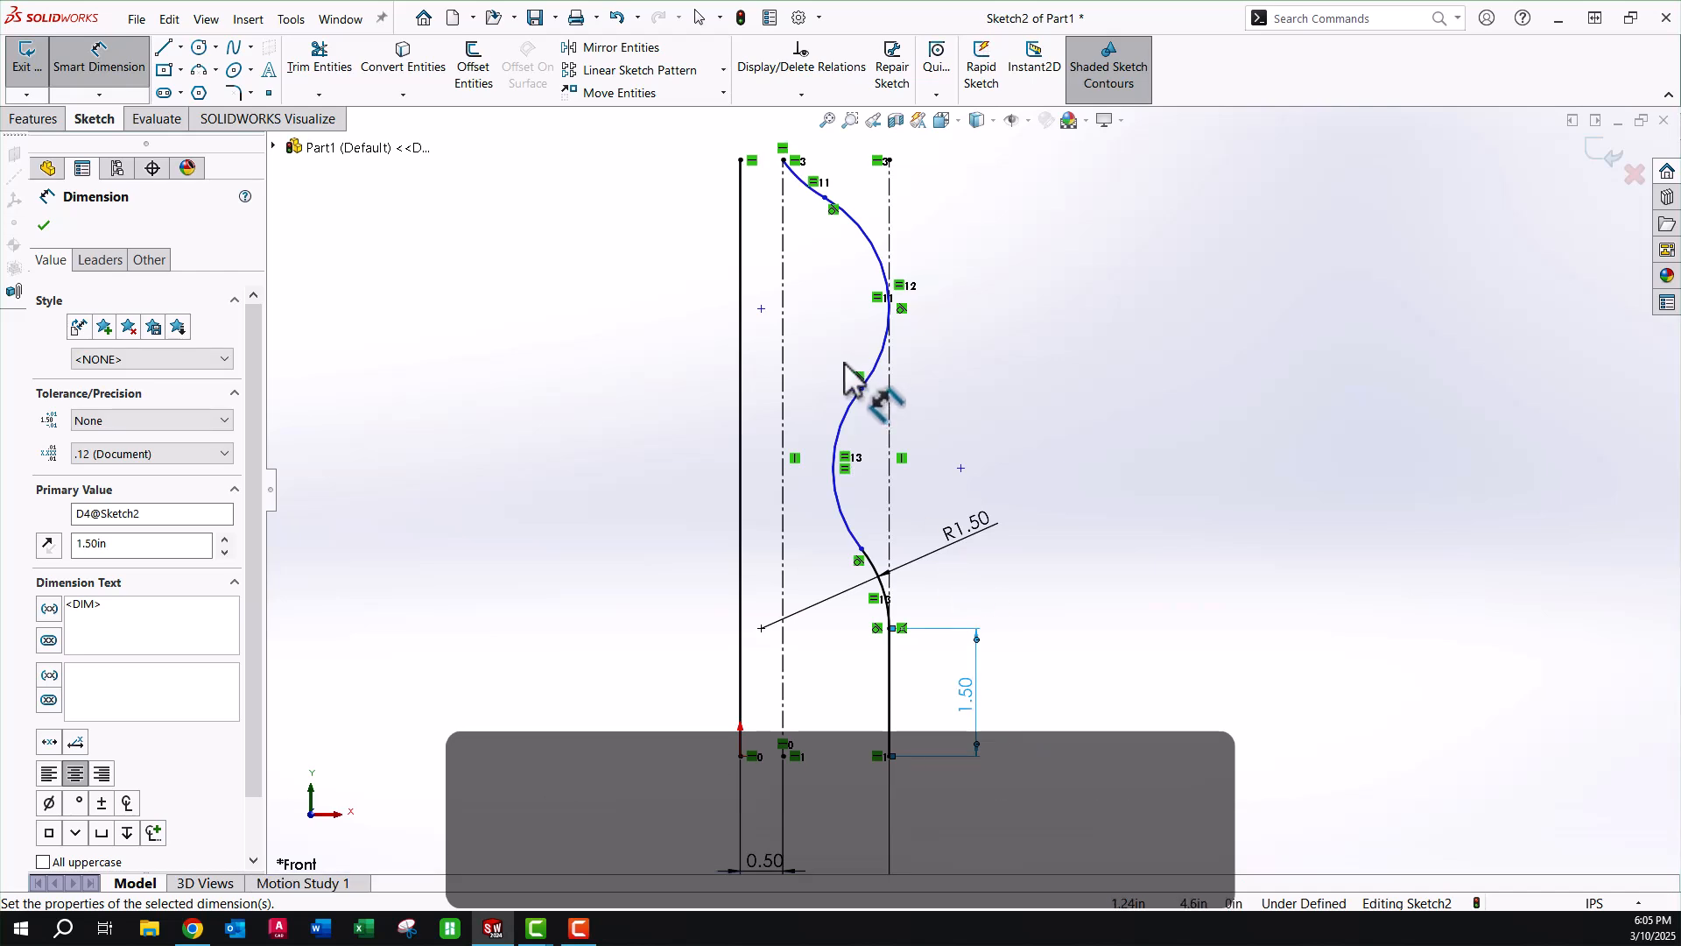
{"action": "scroll", "coordinate": [845, 363], "scroll_direction": "up", "scroll_amount": 1}
{"action": "scroll", "coordinate": [846, 292], "scroll_direction": "down", "scroll_amount": 1}
{"action": "key", "text": "Escape"}
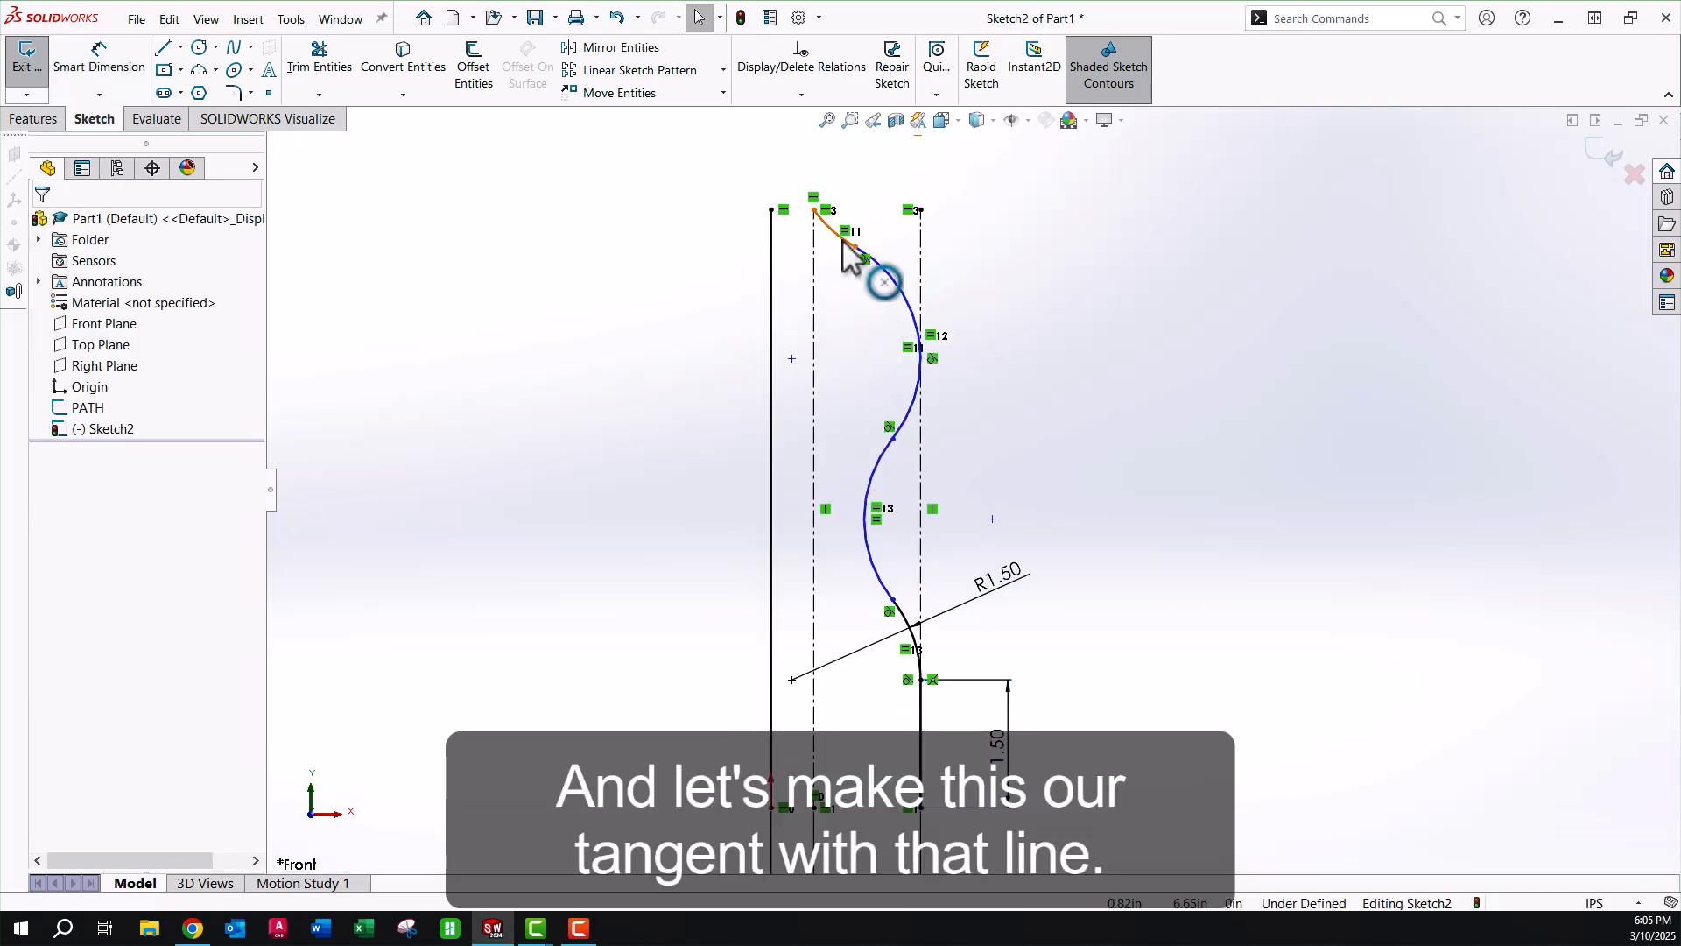
Make the topmost arc tangent to the nearer centerline and exit the guide curve sketch.
{"action": "left_click", "coordinate": [843, 241]}
{"action": "left_click", "coordinate": [814, 294], "text": "ctrl"}
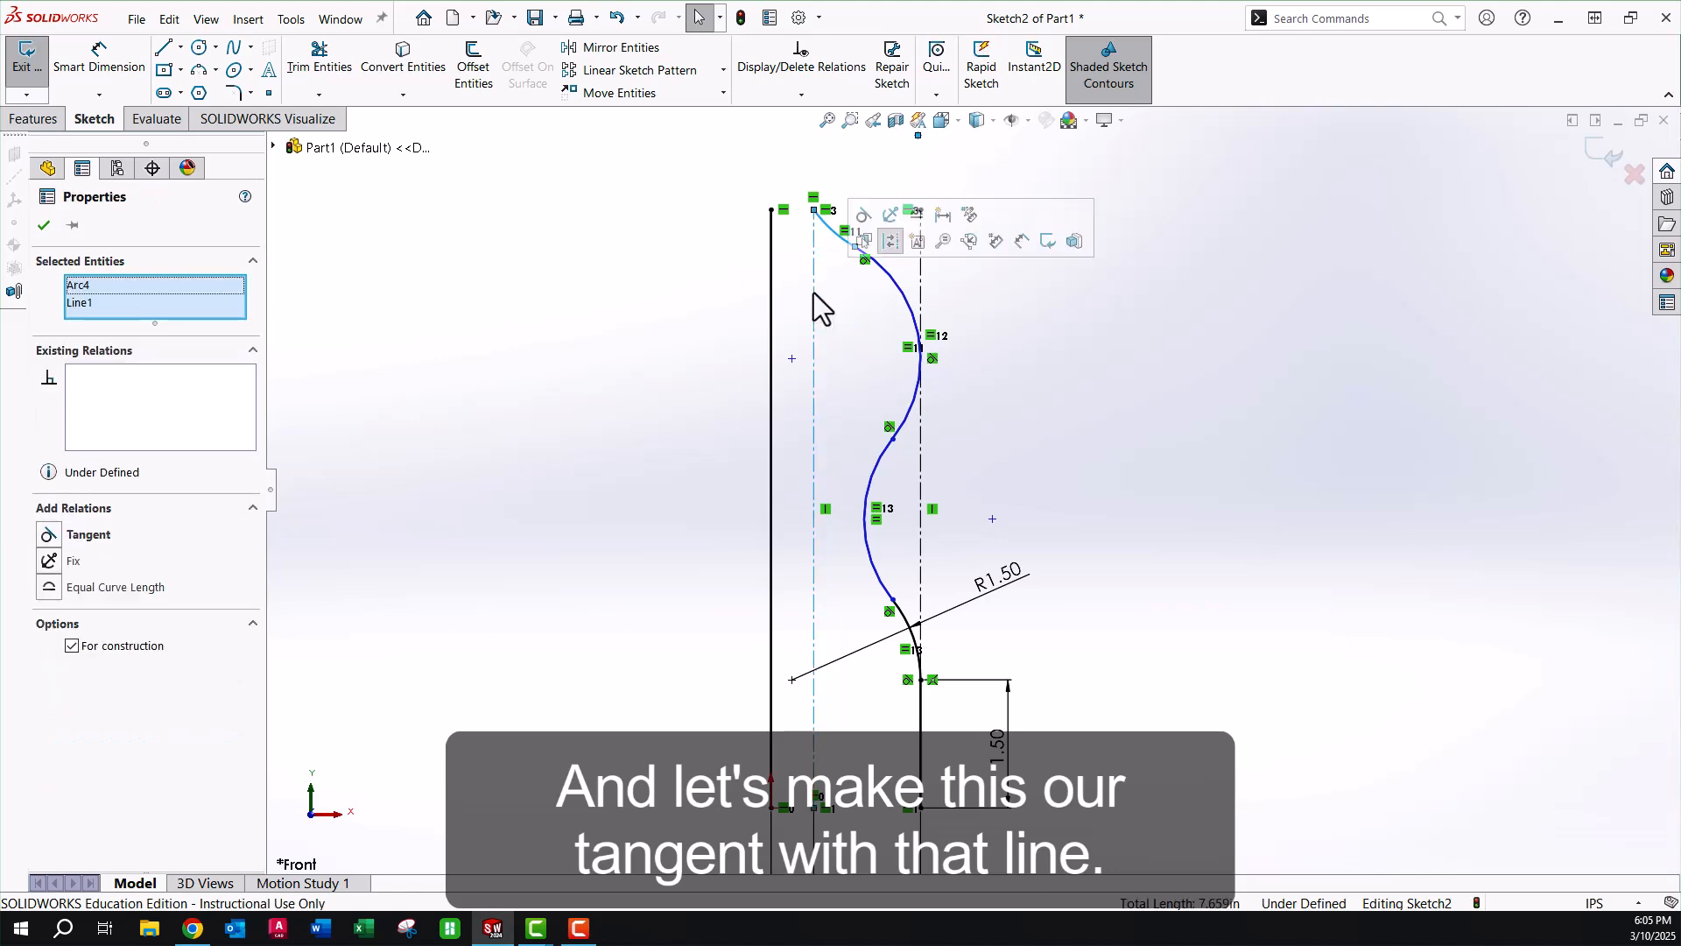
{"action": "left_click", "coordinate": [867, 216]}
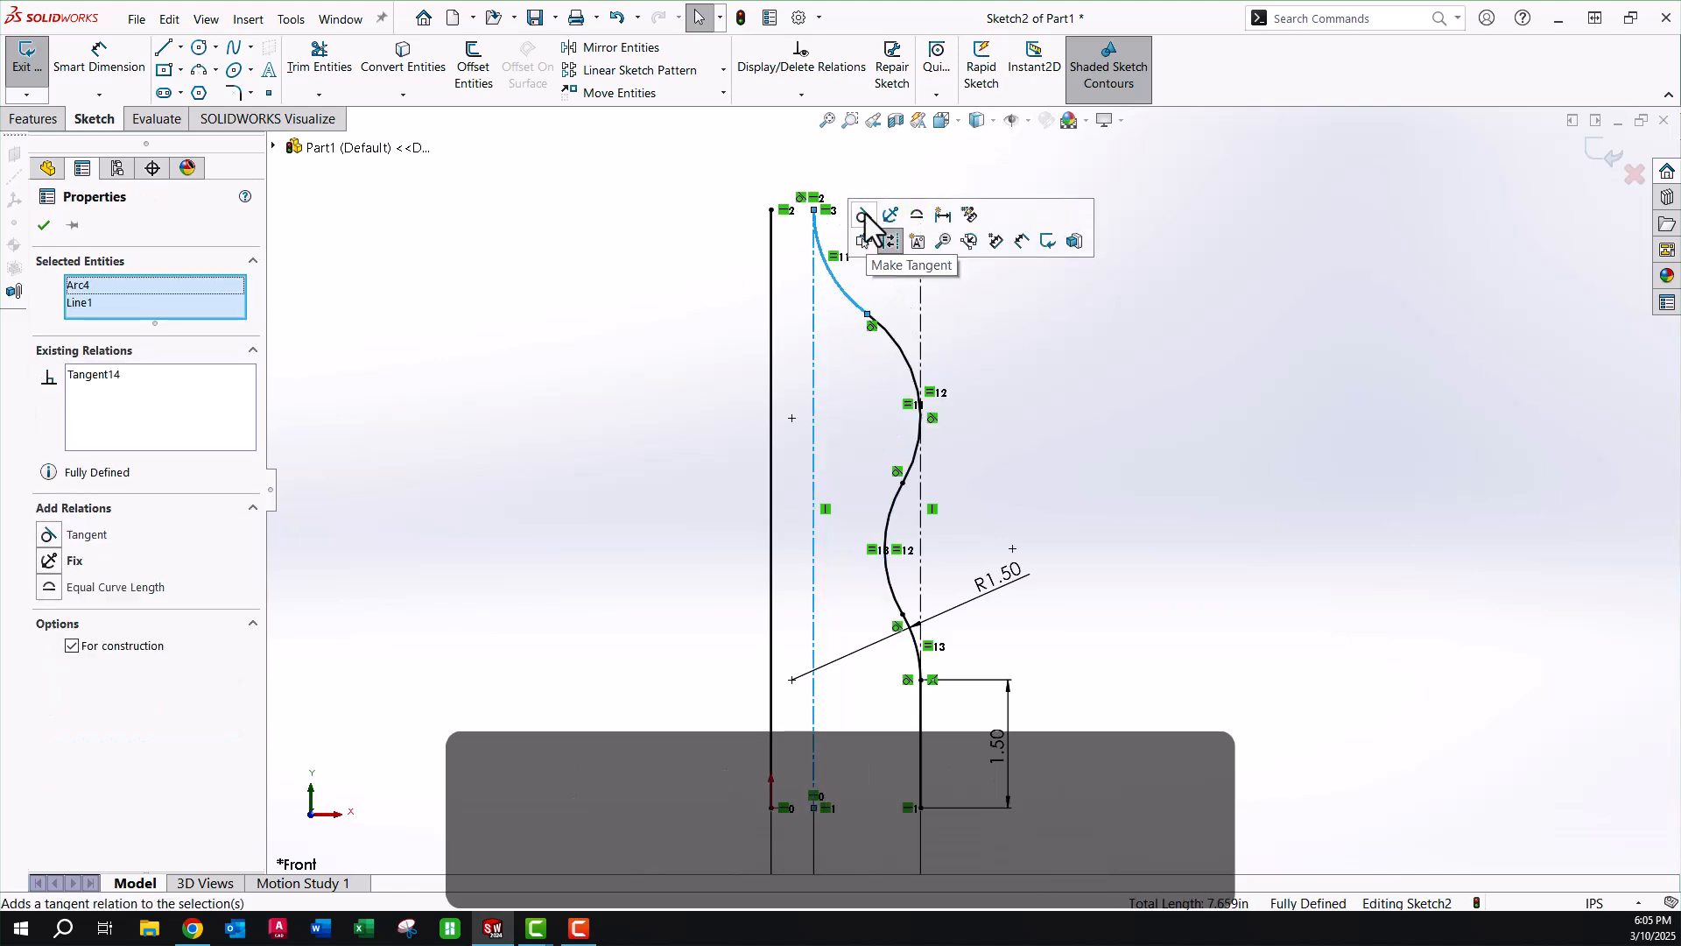
{"action": "left_click", "coordinate": [1175, 422]}
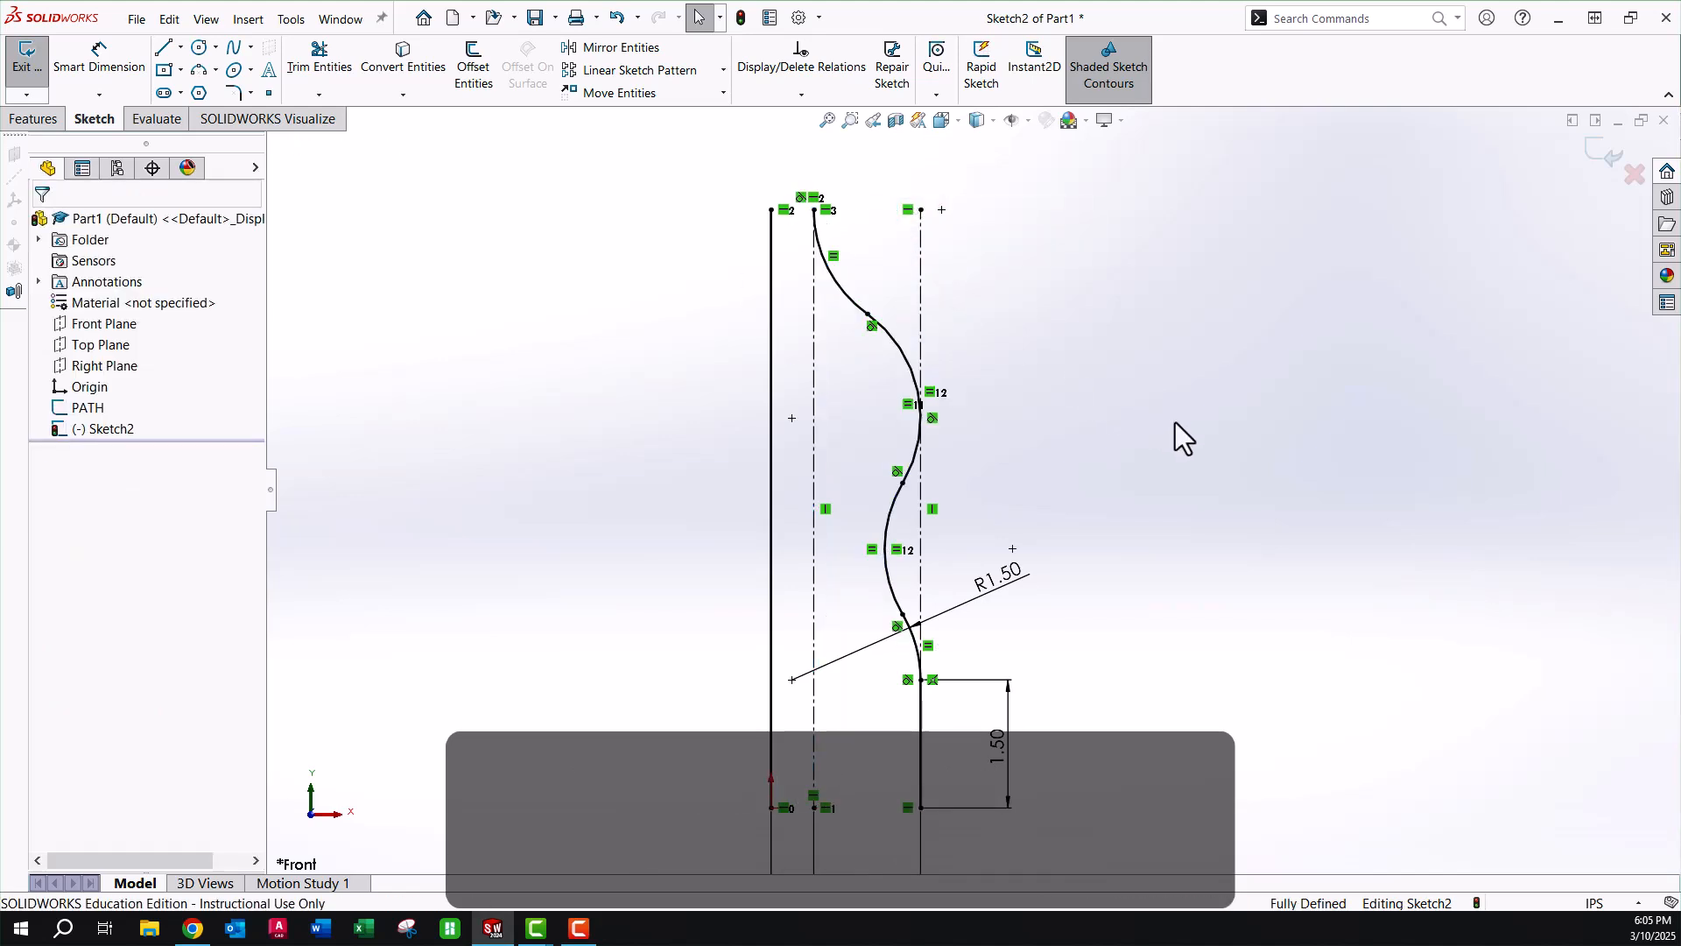
{"action": "scroll", "coordinate": [1075, 560], "scroll_direction": "up", "scroll_amount": 1}
{"action": "scroll", "coordinate": [1076, 561], "scroll_direction": "down", "scroll_amount": 1}
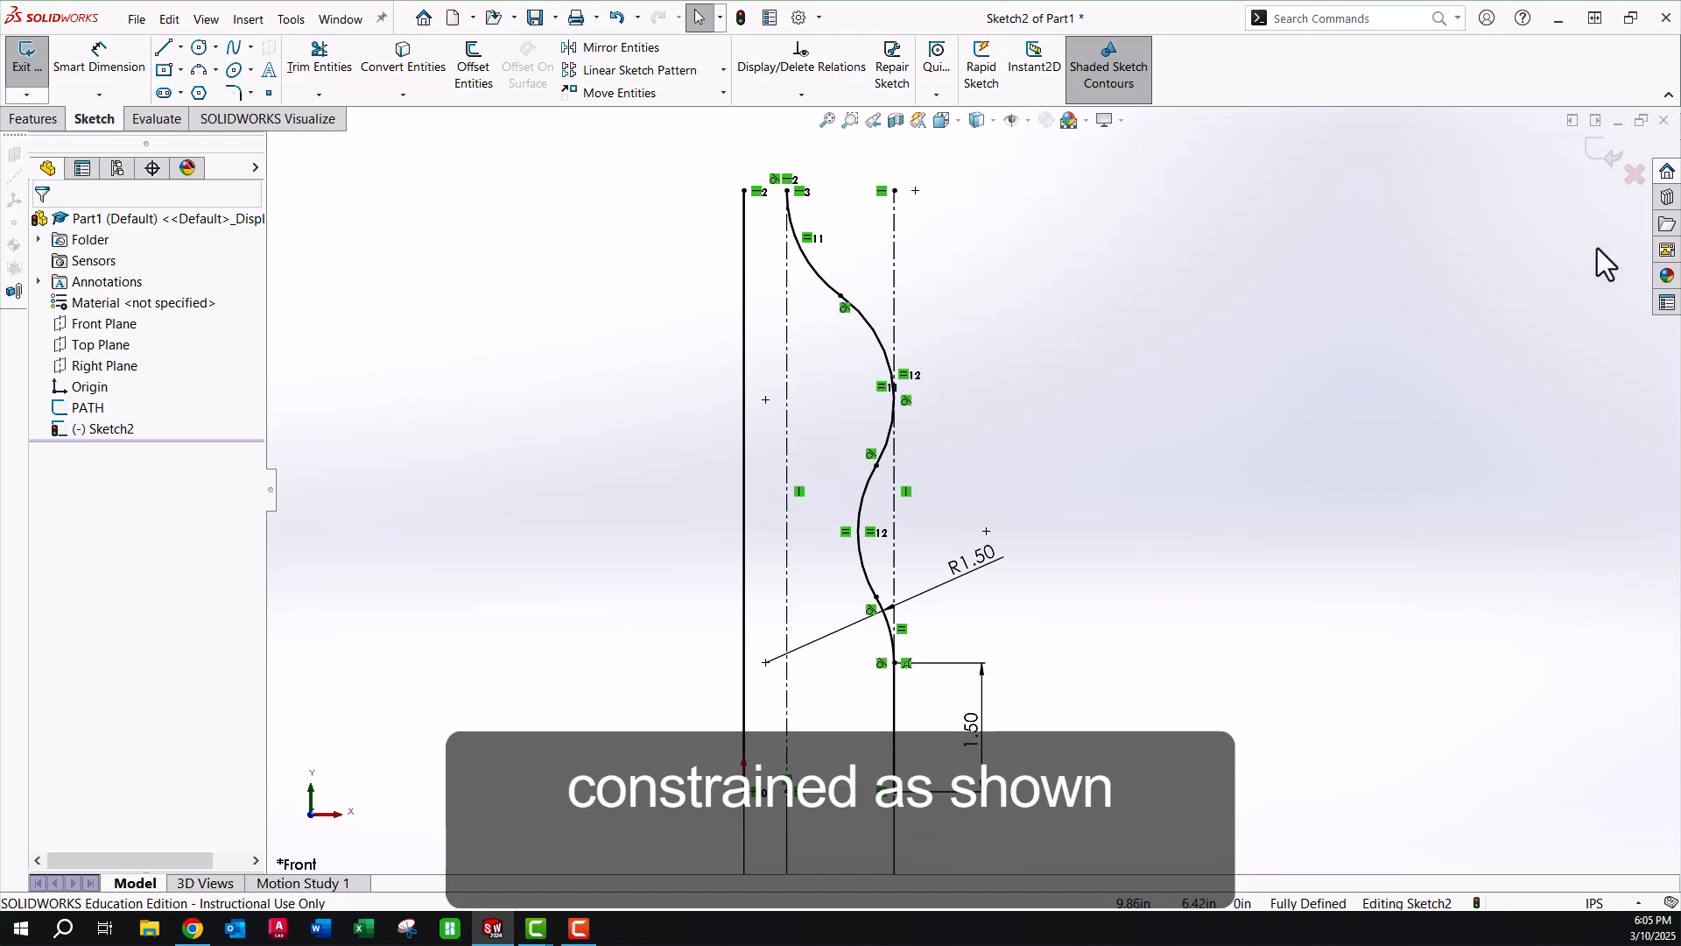
{"action": "left_click", "coordinate": [1602, 160]}
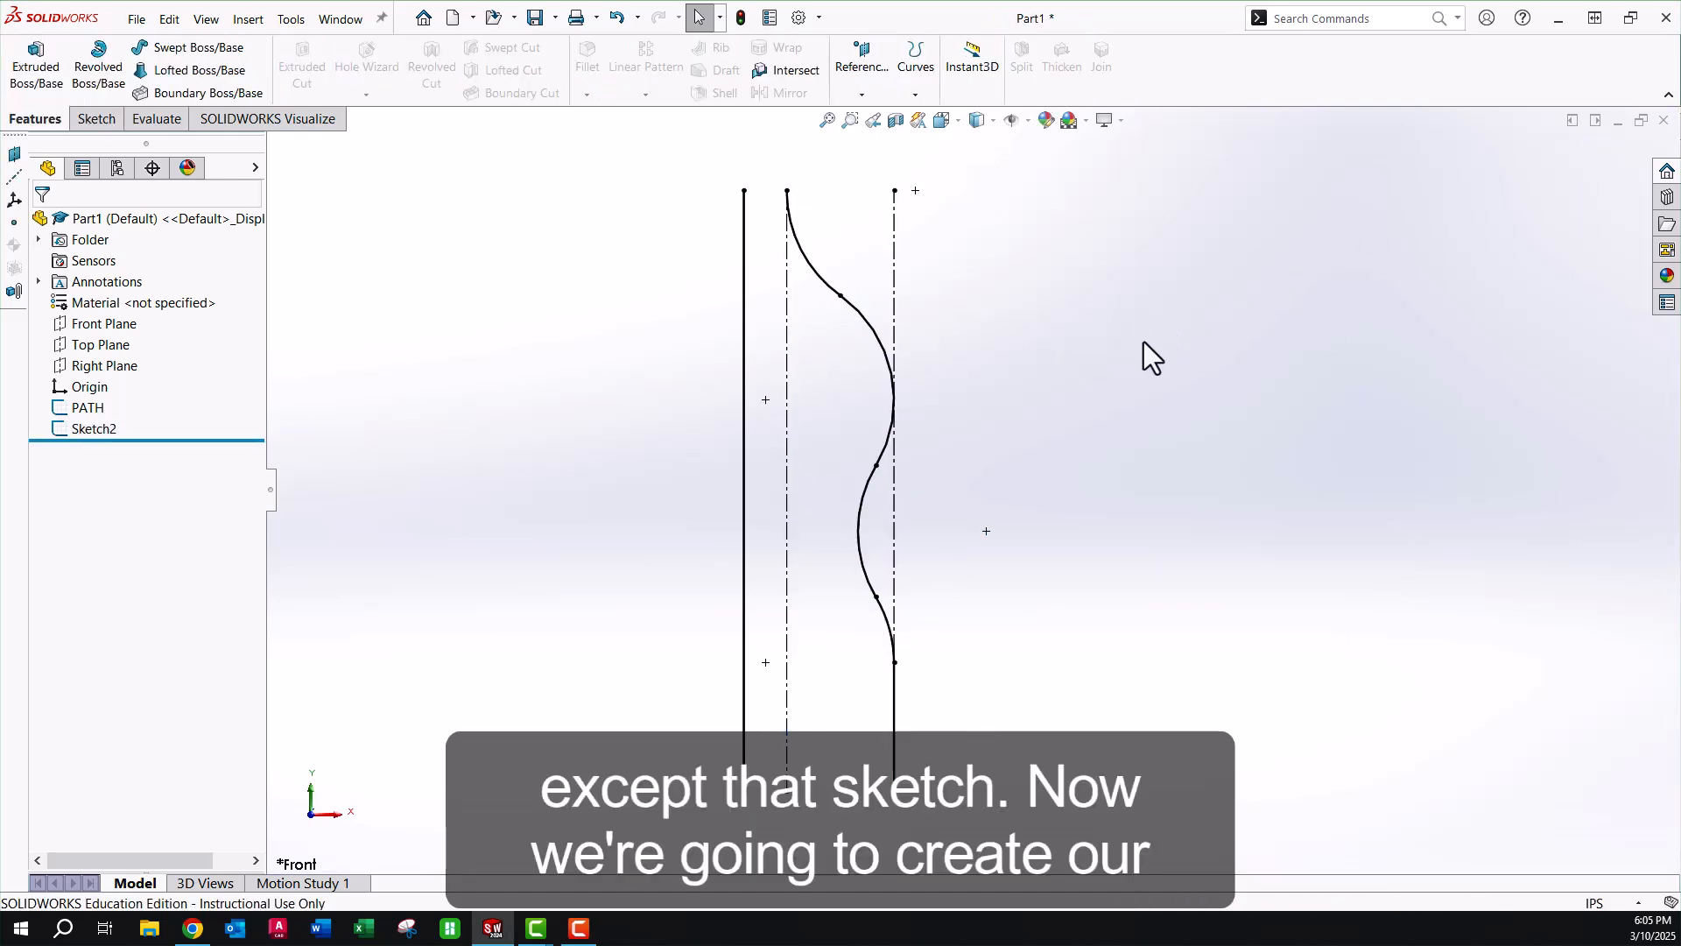
Start a new sketch on the Right Plane.
{"action": "left_click", "coordinate": [121, 366]}
{"action": "mouse_move", "coordinate": [944, 443]}
{"action": "middle_mouse_down"}
{"action": "mouse_move", "coordinate": [961, 514]}
{"action": "mouse_move", "coordinate": [931, 450]}
{"action": "mouse_move", "coordinate": [506, 445]}
{"action": "middle_mouse_up"}
{"action": "left_click", "coordinate": [100, 121]}
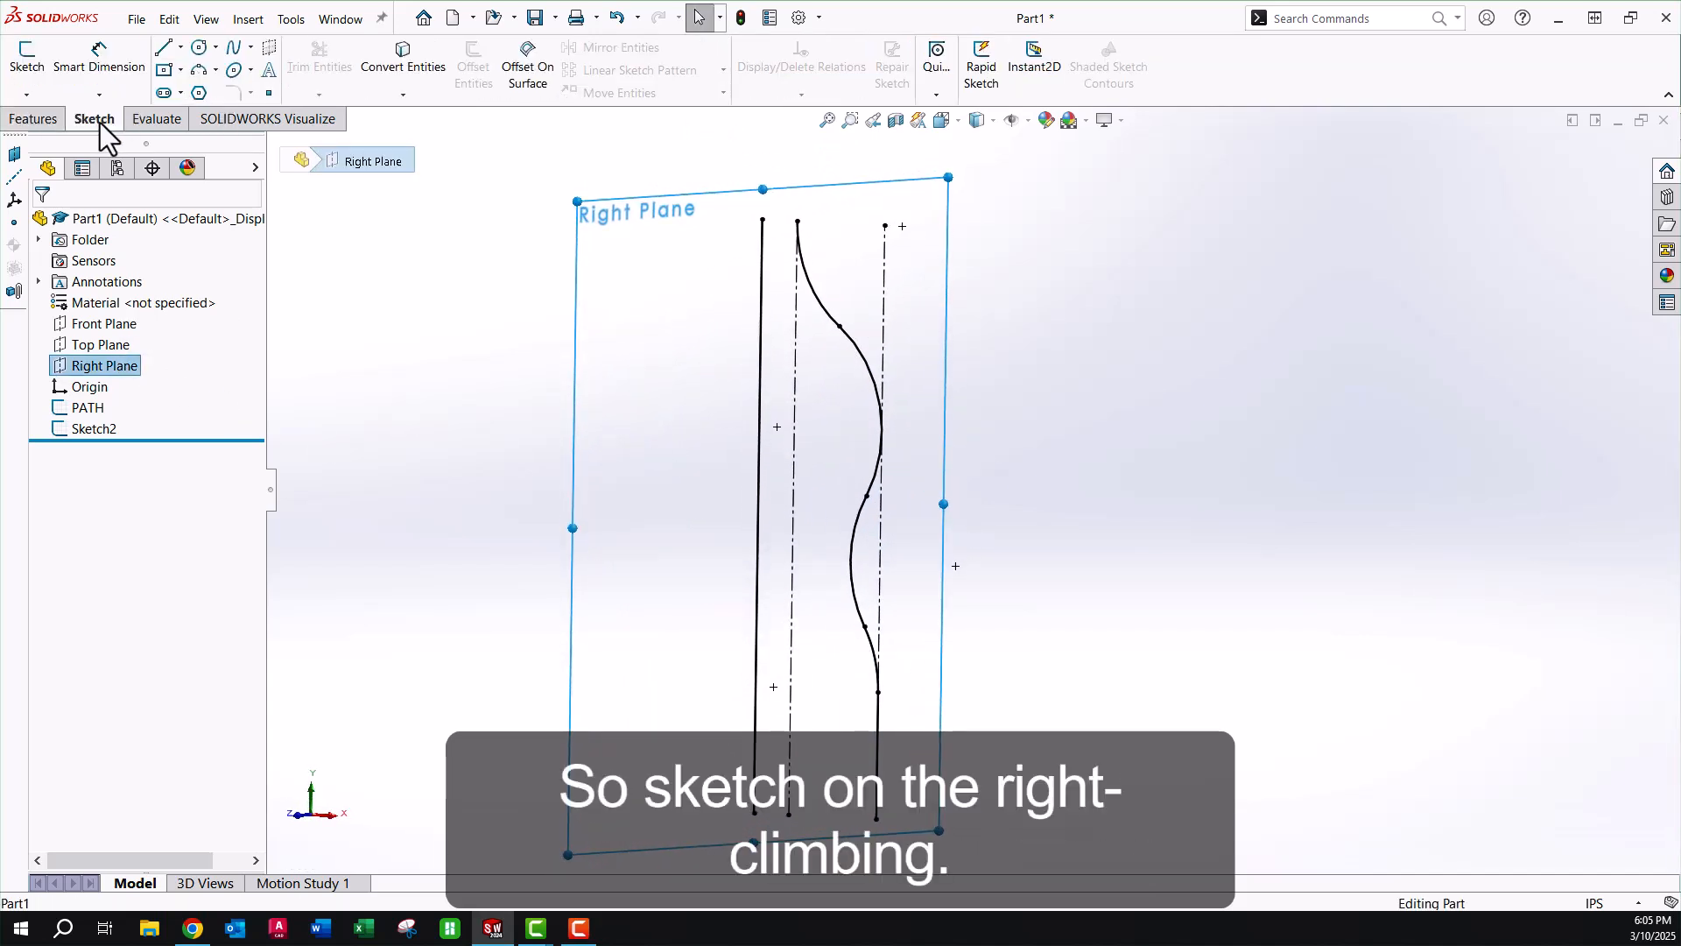
{"action": "left_click", "coordinate": [25, 67]}
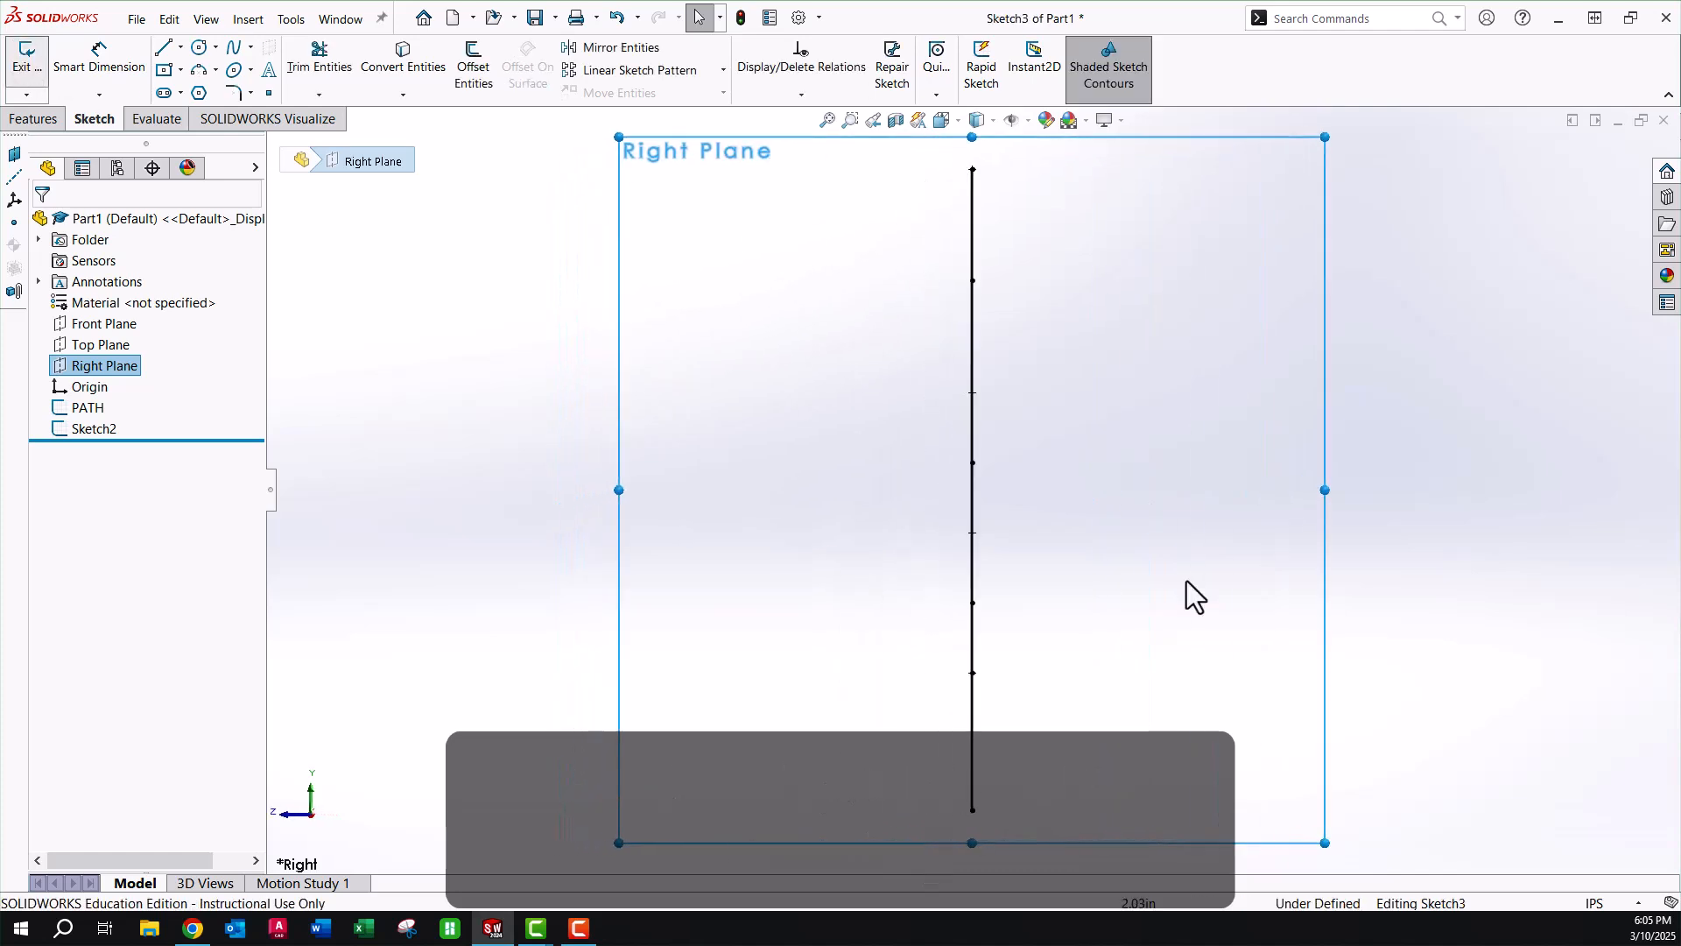
Sketch a vertical centerline about 7 in tall and about 0.78 in beside the path, from origin level to the path's top.
{"action": "left_click", "coordinate": [180, 47]}
{"action": "left_click", "coordinate": [198, 93]}
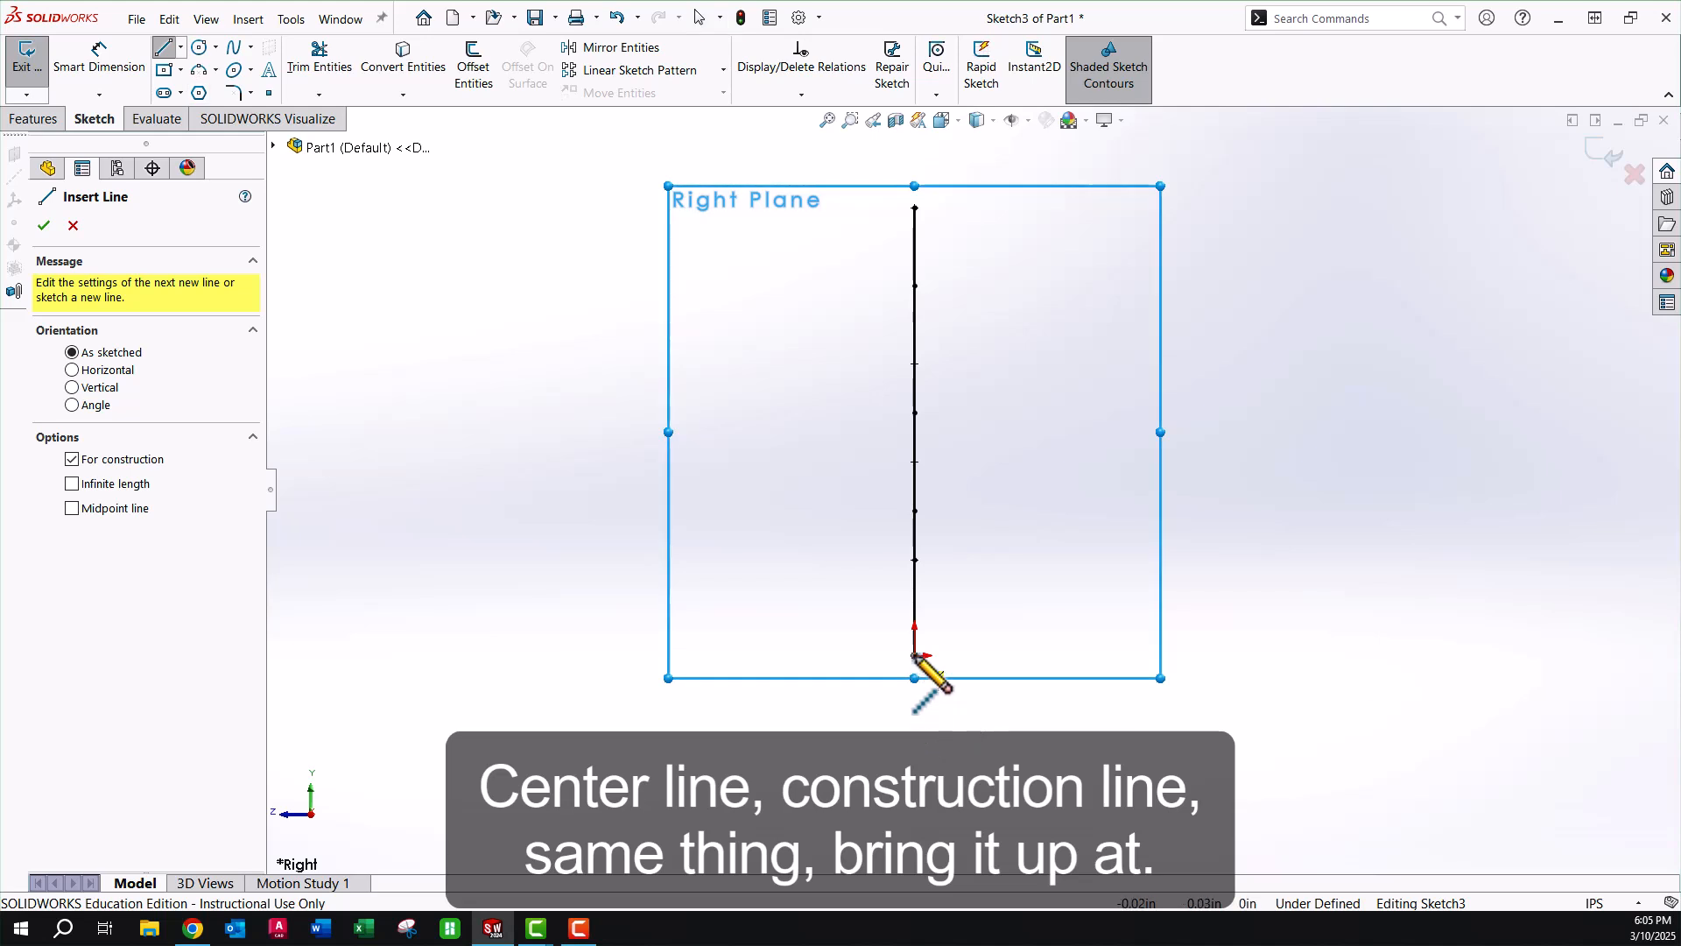
{"action": "left_click", "coordinate": [964, 655]}
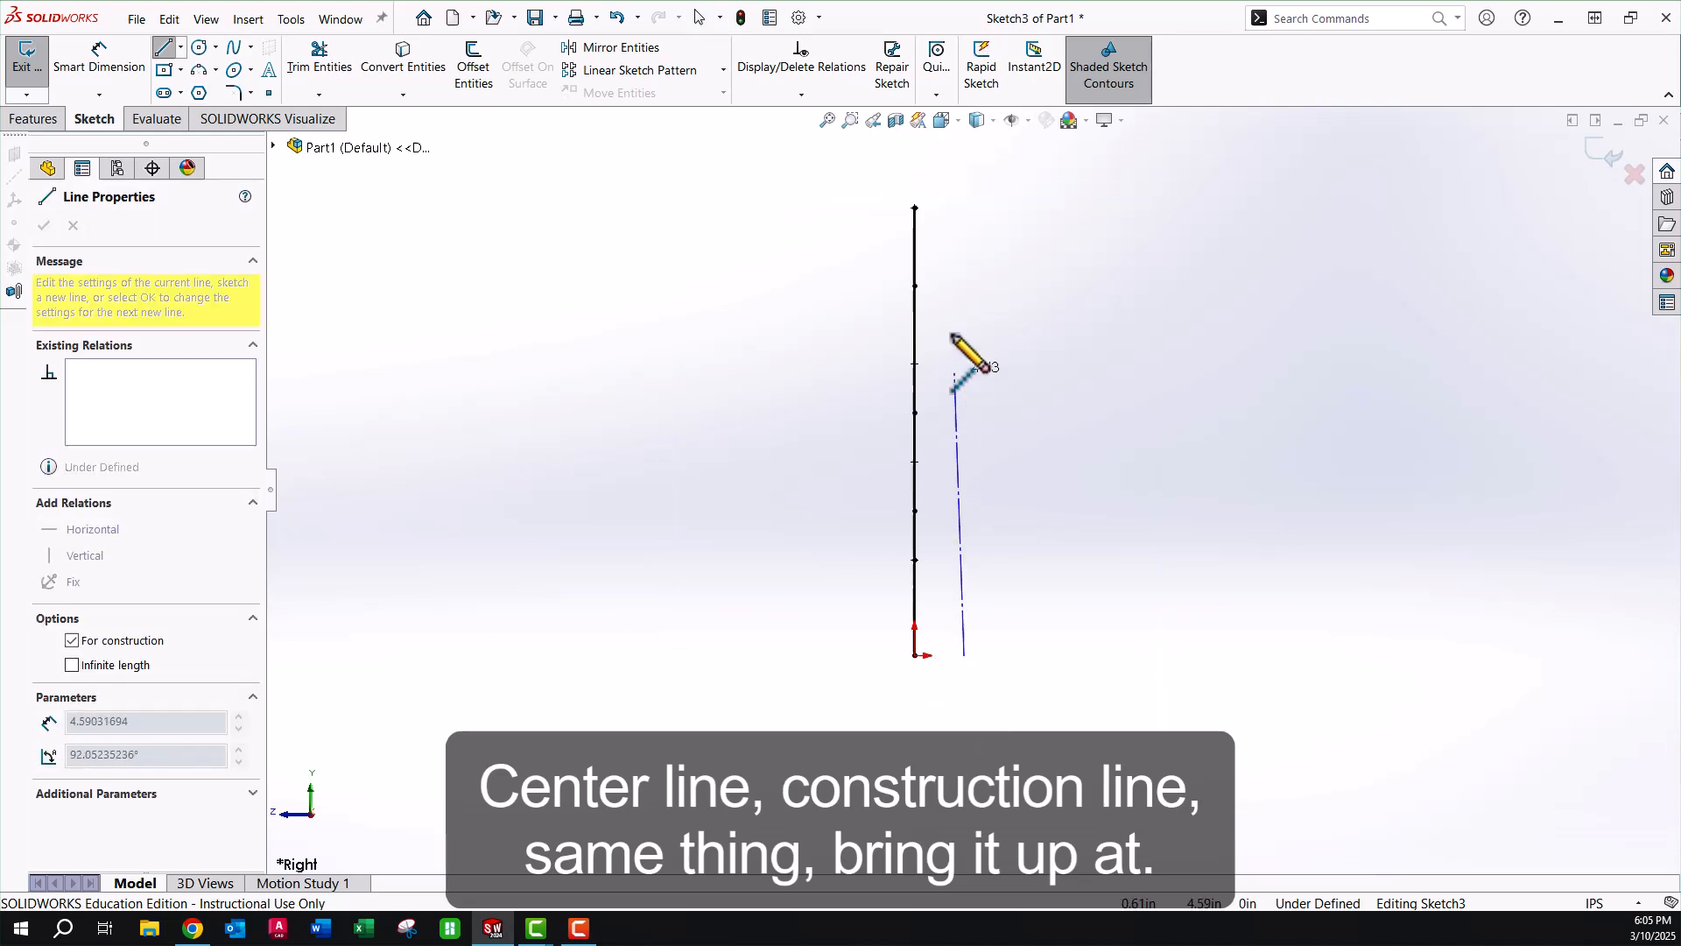
{"action": "left_click", "coordinate": [964, 207]}
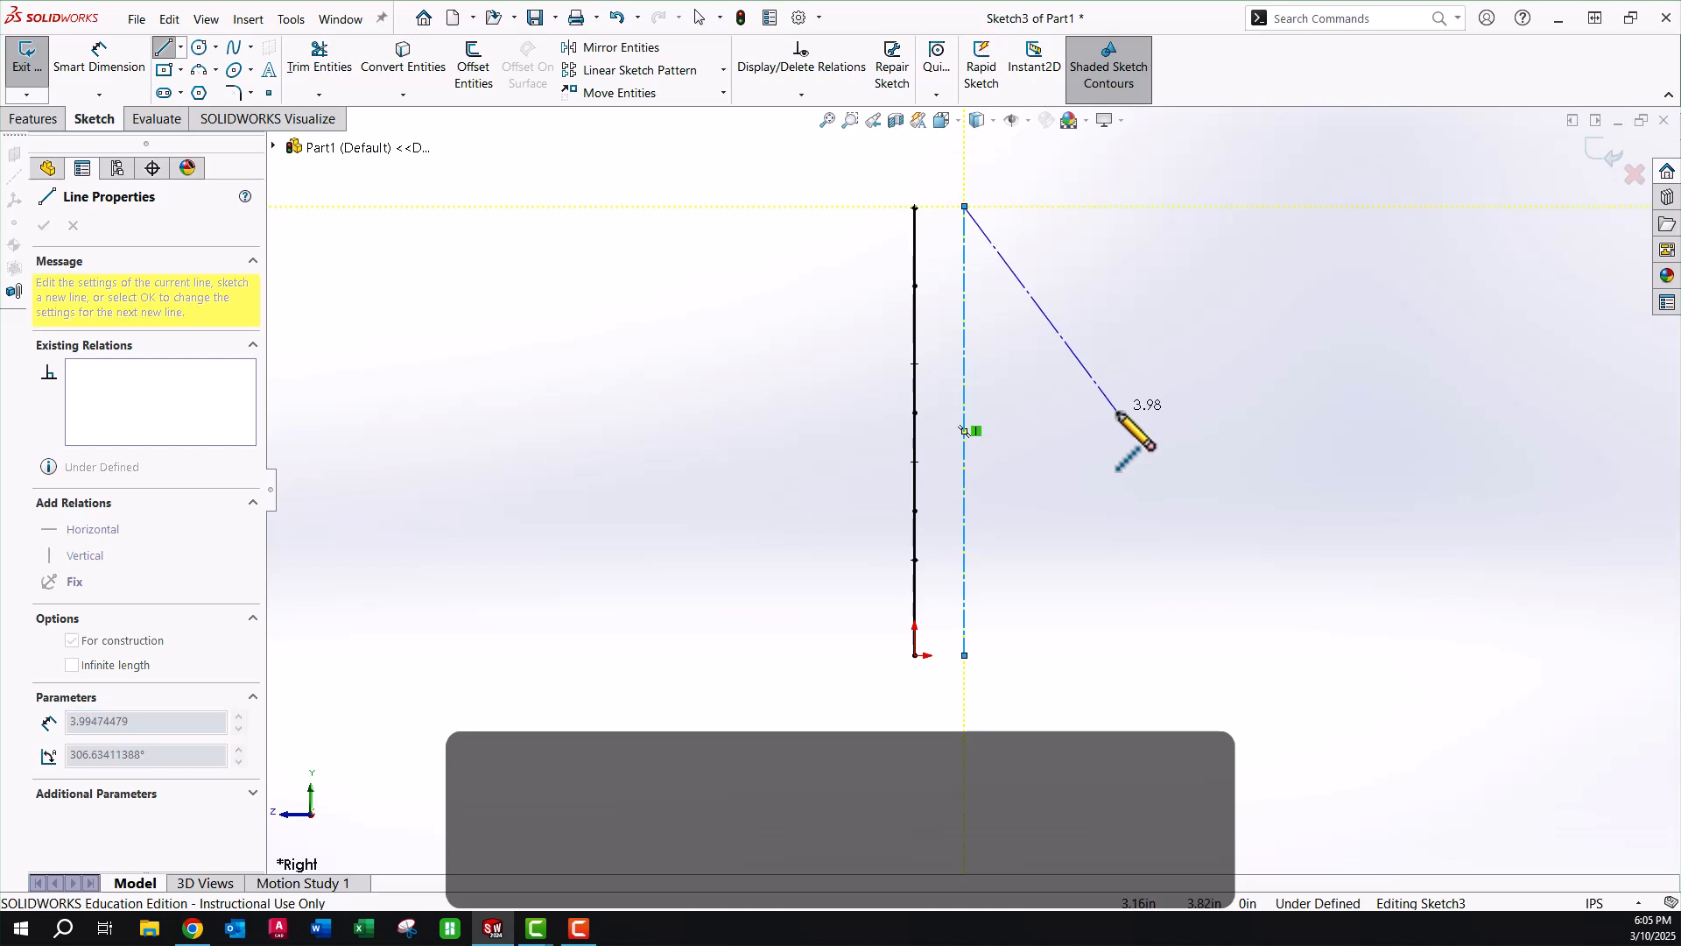
{"action": "key", "text": "Escape"}
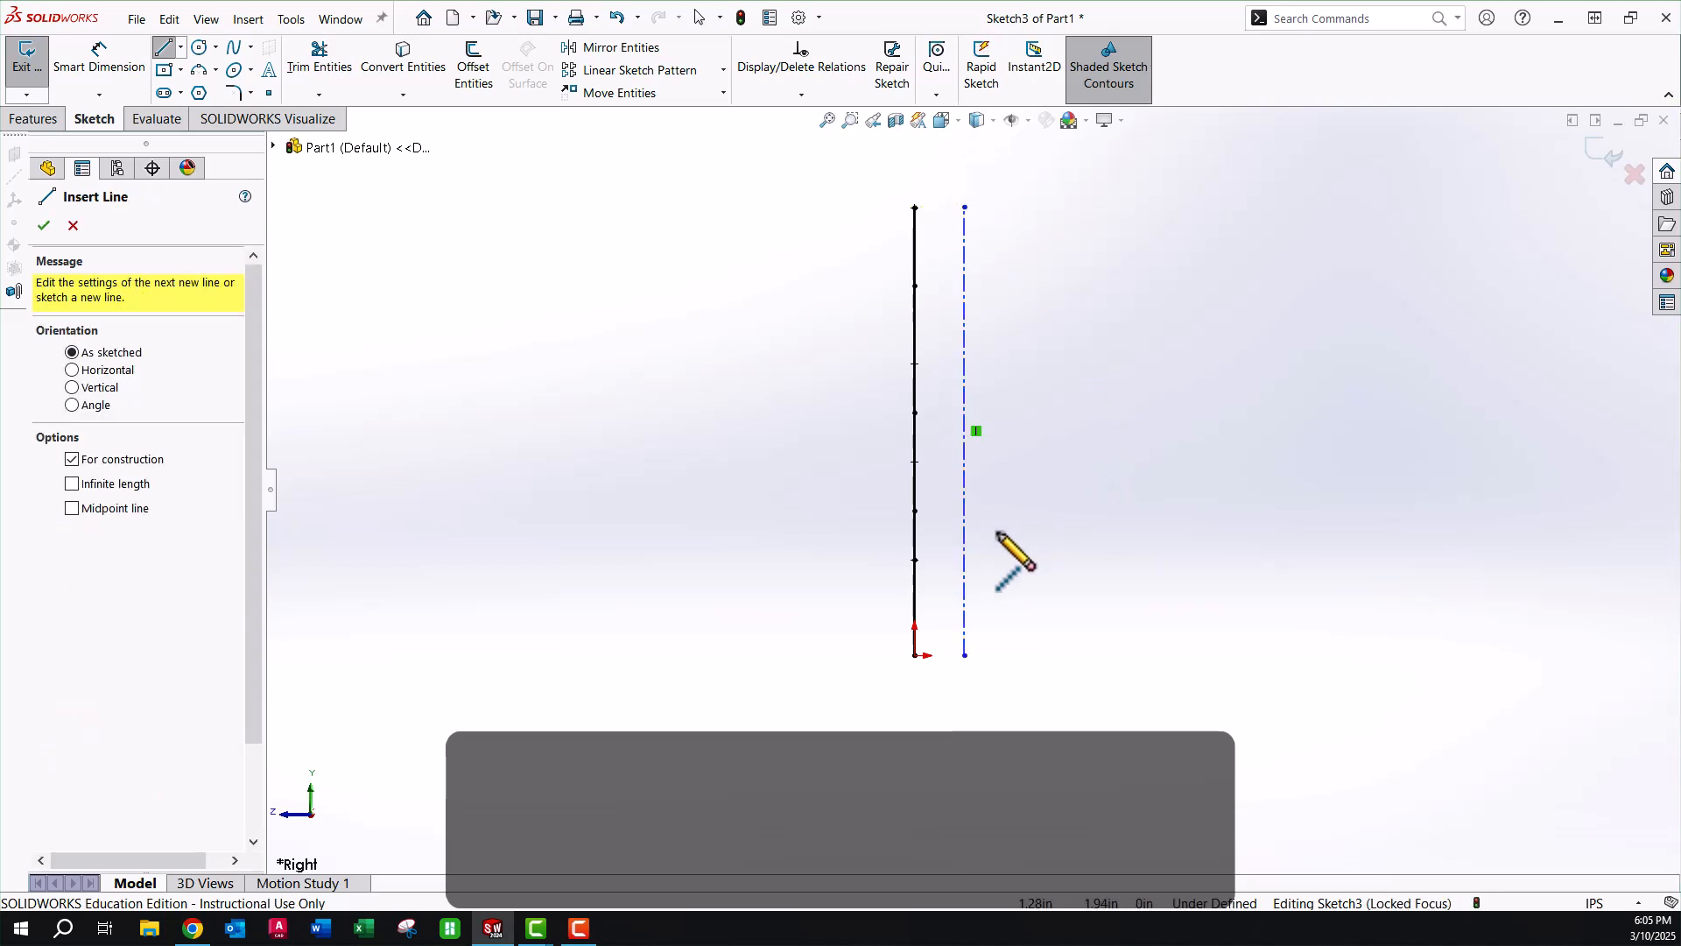
{"action": "scroll", "coordinate": [999, 538], "scroll_direction": "down", "scroll_amount": 1}
{"action": "key", "text": "Escape"}
Add a horizontal relation between the origin and the new centerline's lower endpoint.
{"action": "scroll", "coordinate": [949, 739], "scroll_direction": "down", "scroll_amount": 1}
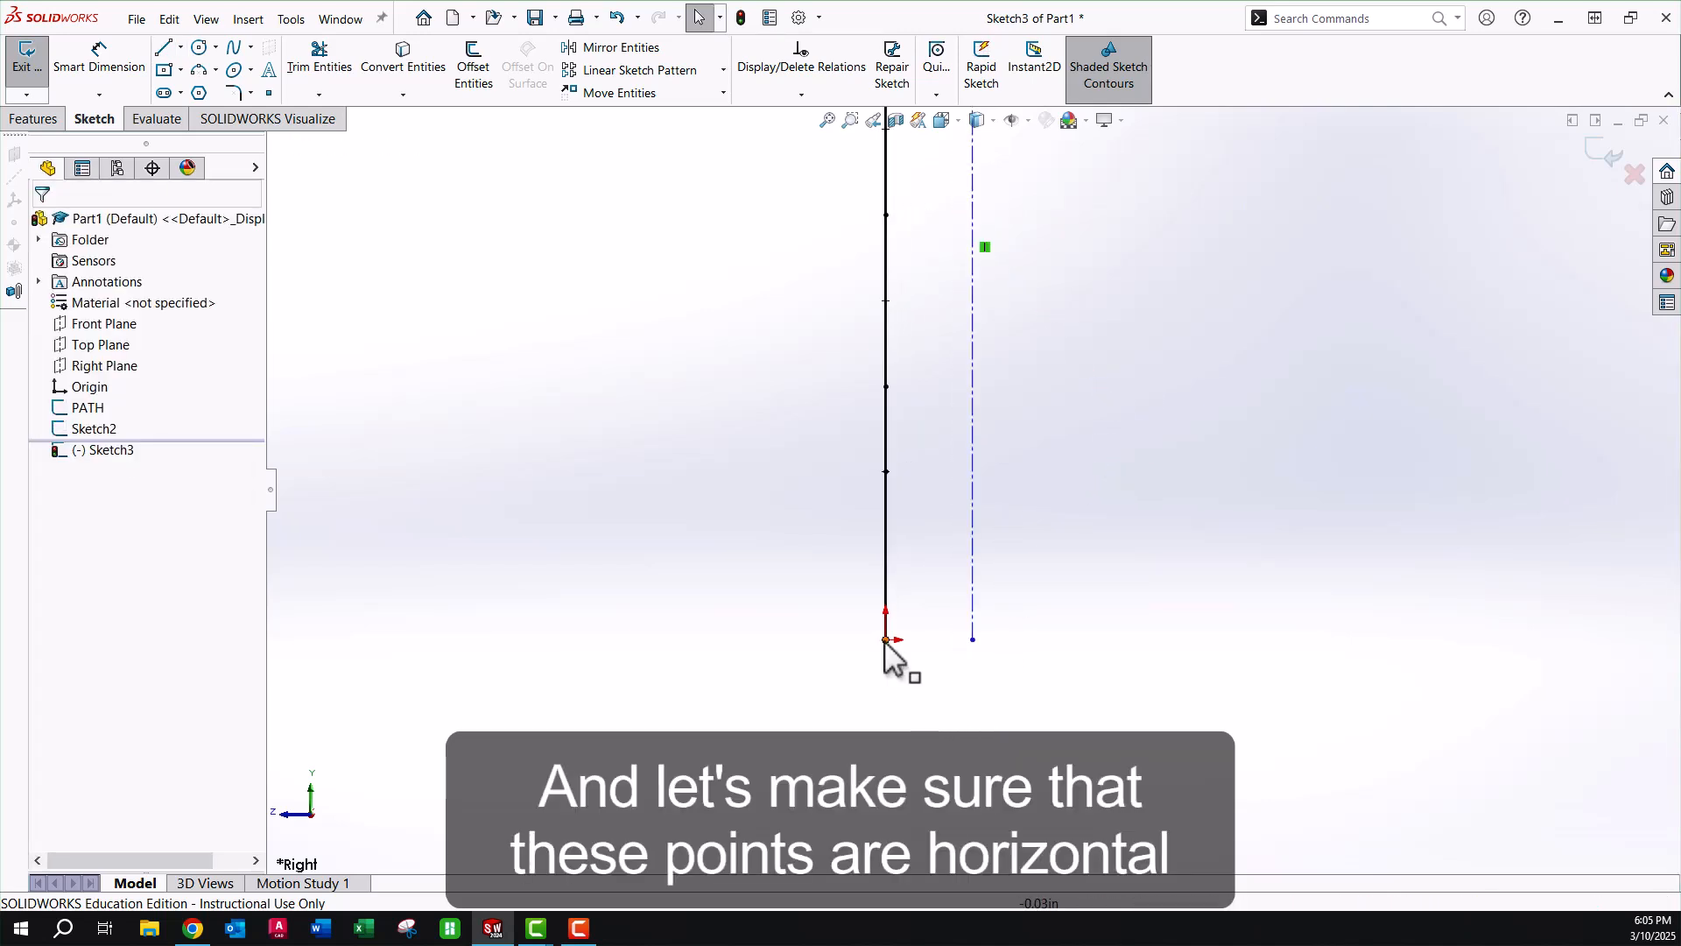
{"action": "left_click", "coordinate": [886, 640]}
{"action": "left_click", "coordinate": [973, 640], "text": "ctrl"}
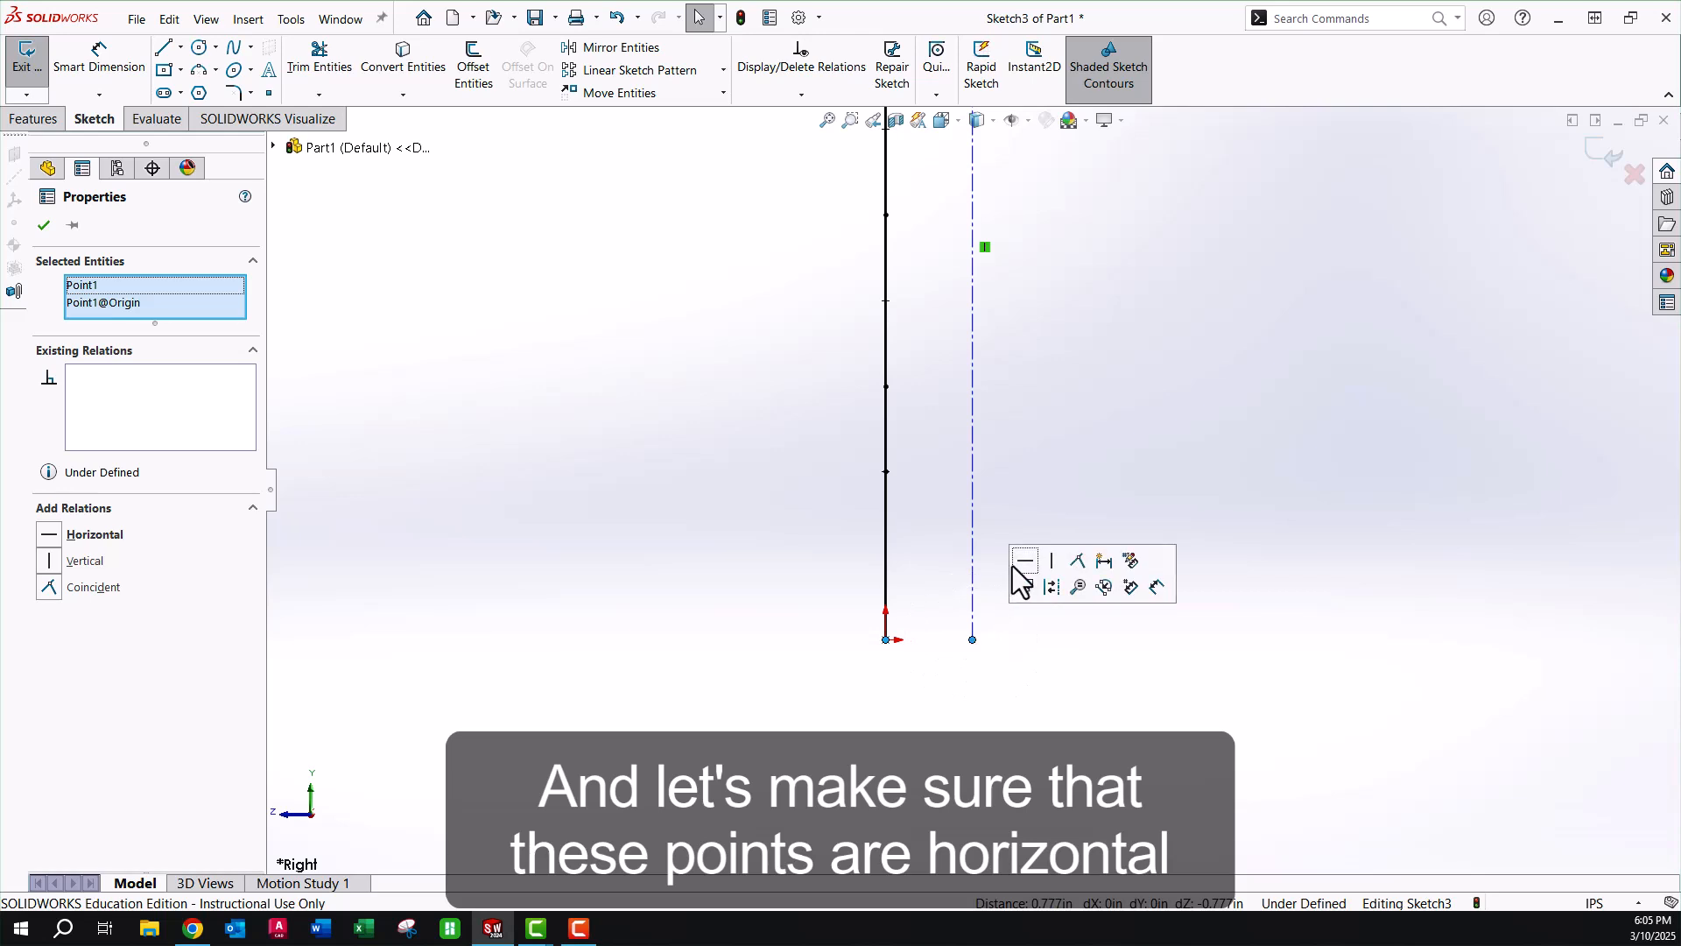
{"action": "left_click", "coordinate": [1022, 558]}
Add a horizontal relation between the path's upper endpoint and the new centerline's upper endpoint.
{"action": "scroll", "coordinate": [971, 485], "scroll_direction": "up", "scroll_amount": 3}
{"action": "scroll", "coordinate": [969, 250], "scroll_direction": "down", "scroll_amount": 3}
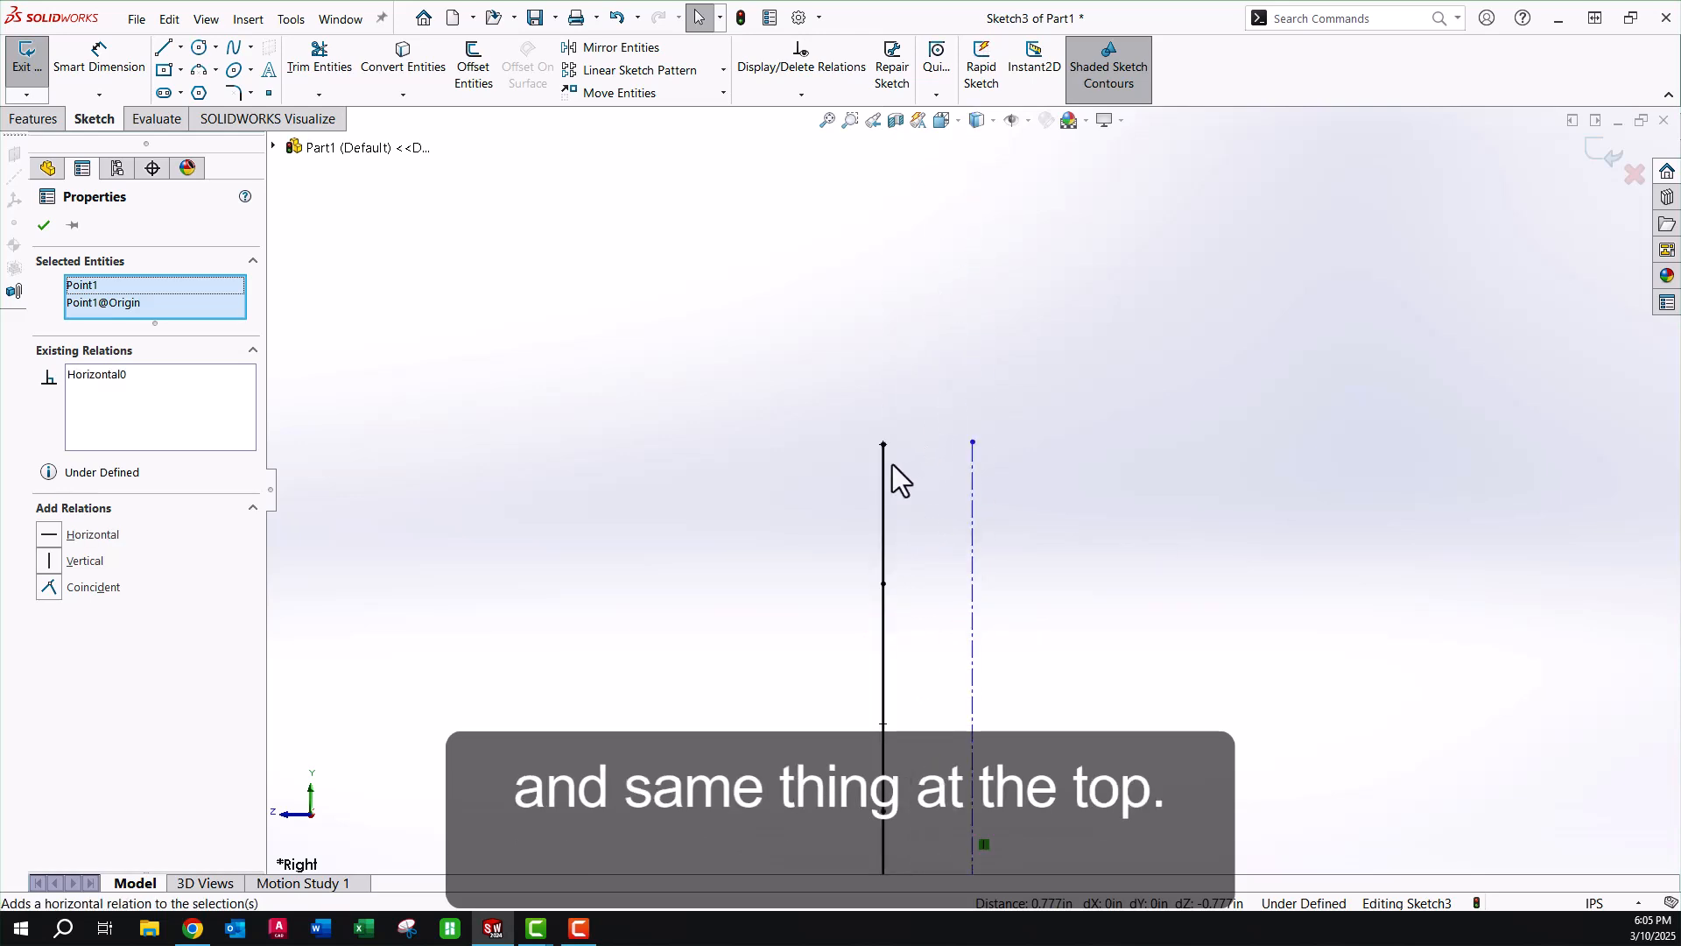
{"action": "left_click", "coordinate": [904, 386]}
{"action": "middle_click_drag", "start_coordinate": [961, 500], "coordinate": [926, 510]}
{"action": "scroll", "coordinate": [1028, 504], "scroll_direction": "down", "scroll_amount": 4}
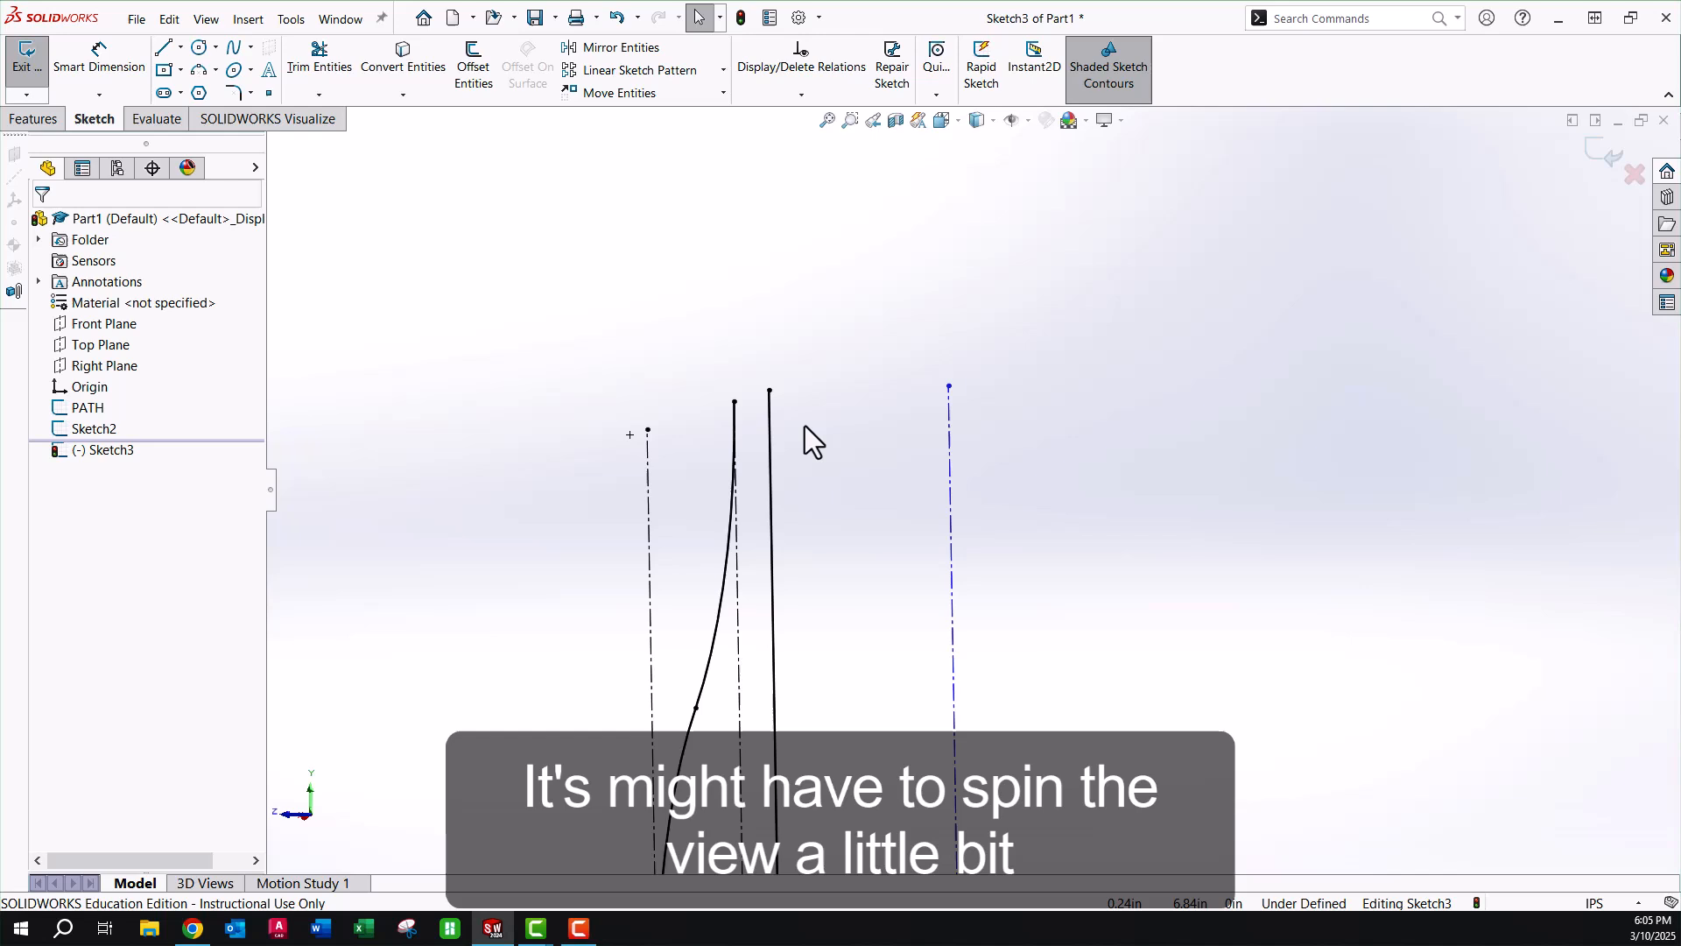
{"action": "left_click", "coordinate": [770, 391]}
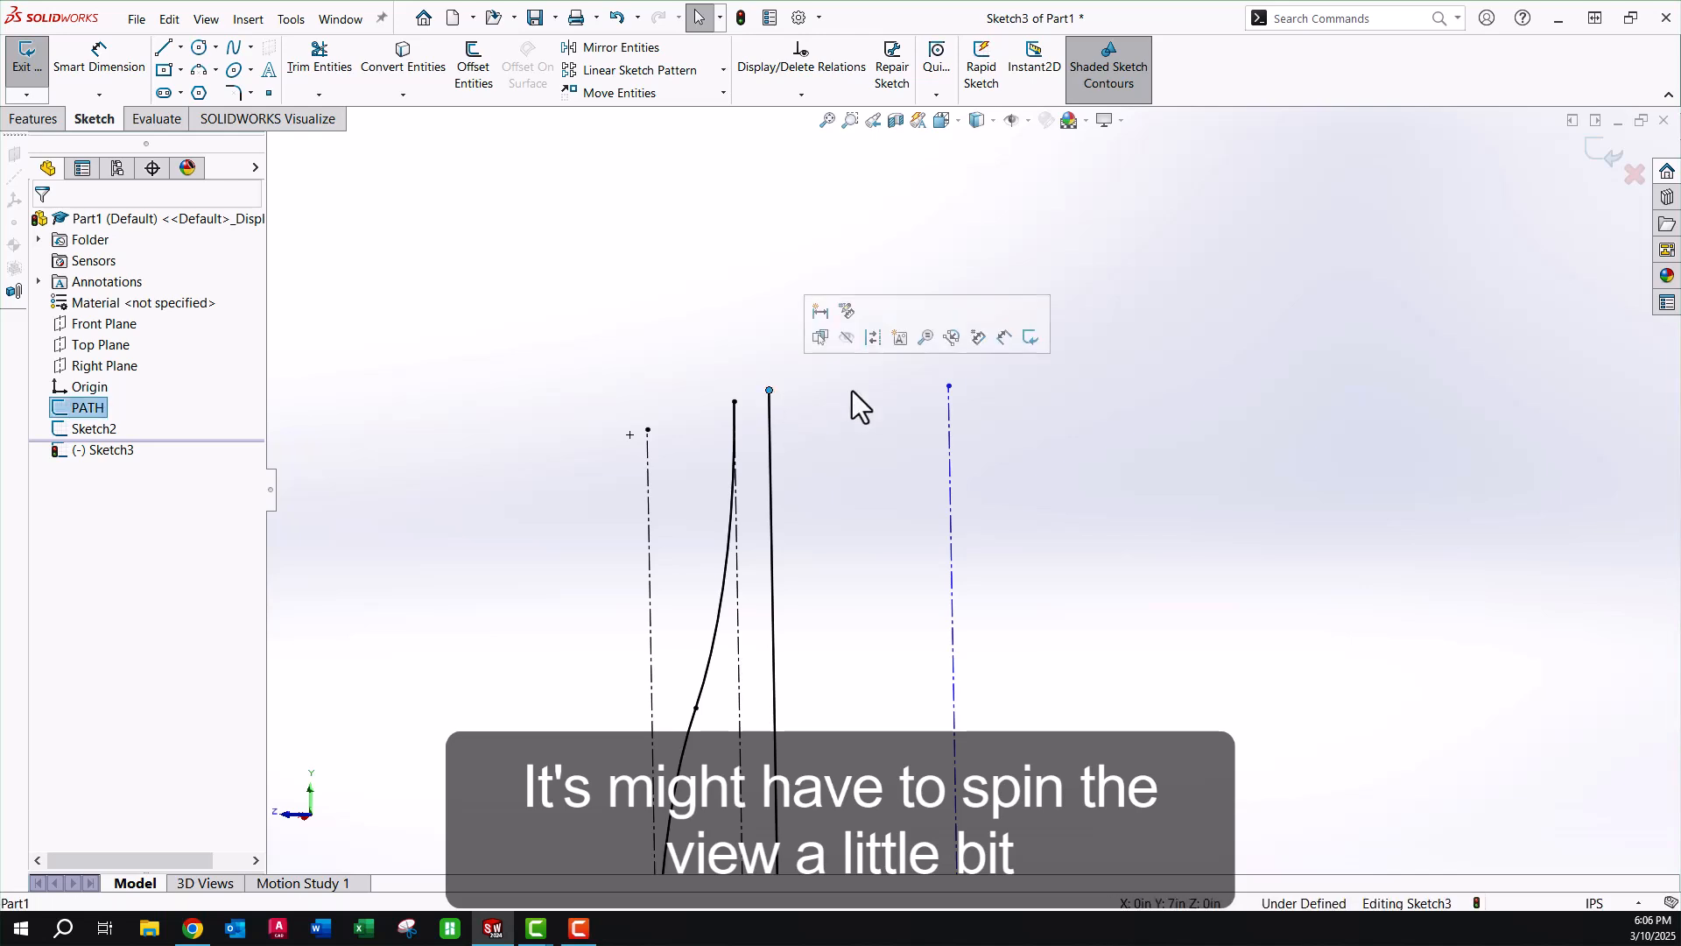
{"action": "left_click", "coordinate": [948, 386], "text": "ctrl"}
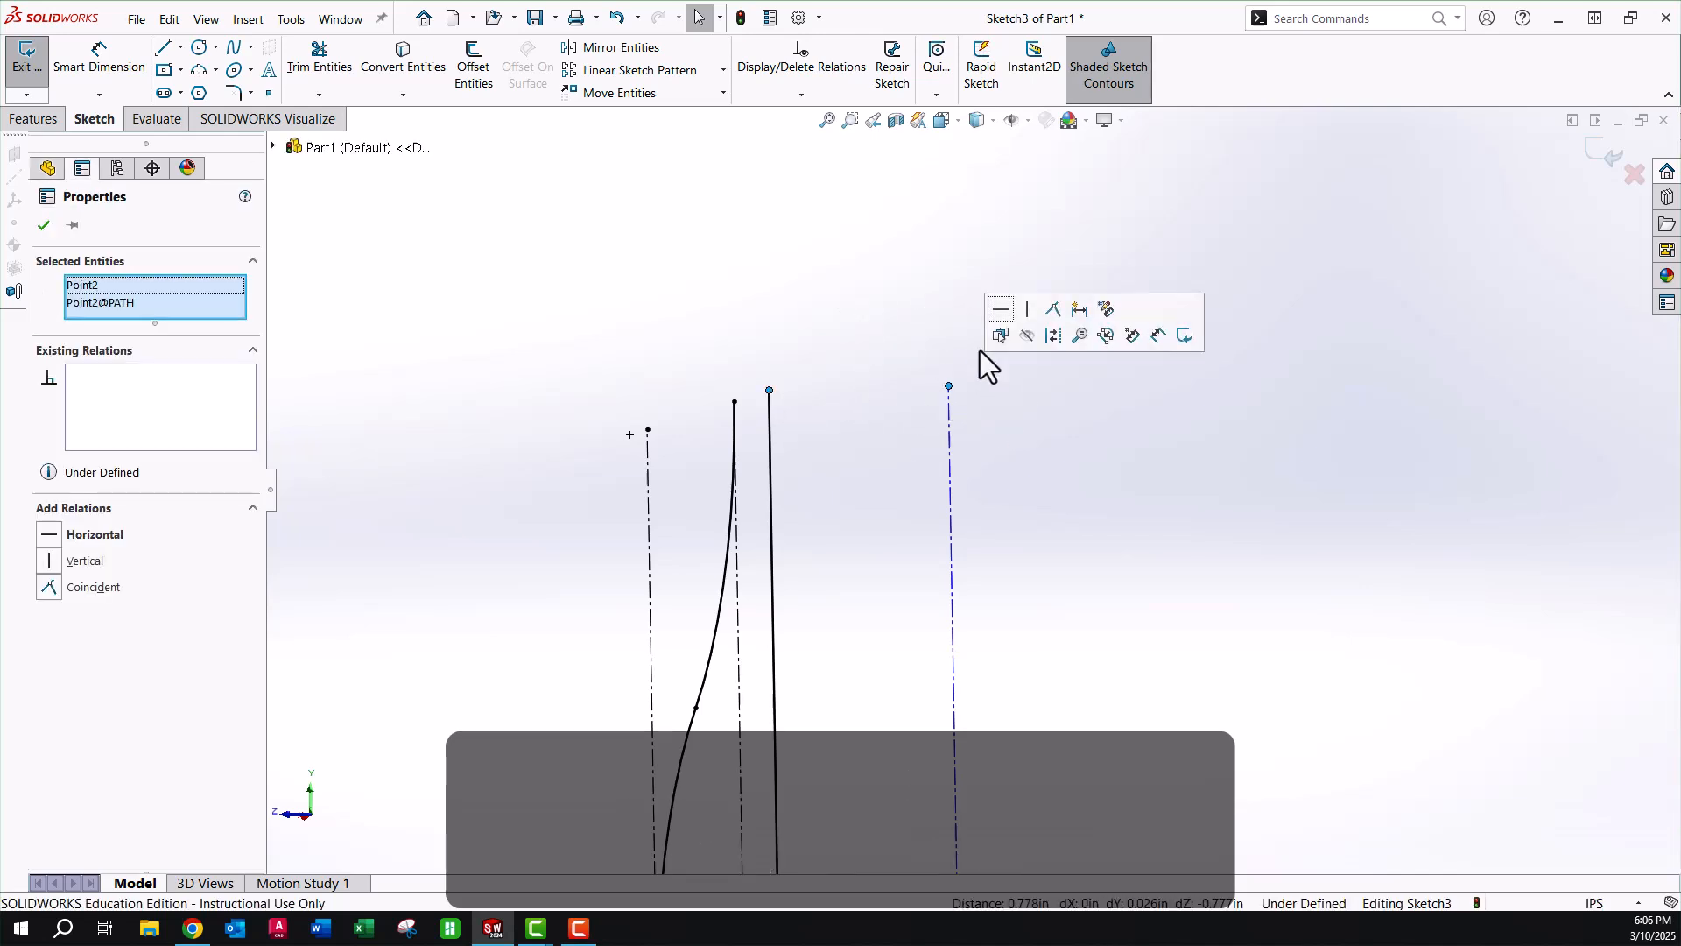
{"action": "left_click", "coordinate": [1003, 311]}
{"action": "left_click", "coordinate": [1033, 548]}
Dimension the spacing between the path line and the new centerline at 0.5 in.
{"action": "scroll", "coordinate": [1019, 607], "scroll_direction": "up", "scroll_amount": 5}
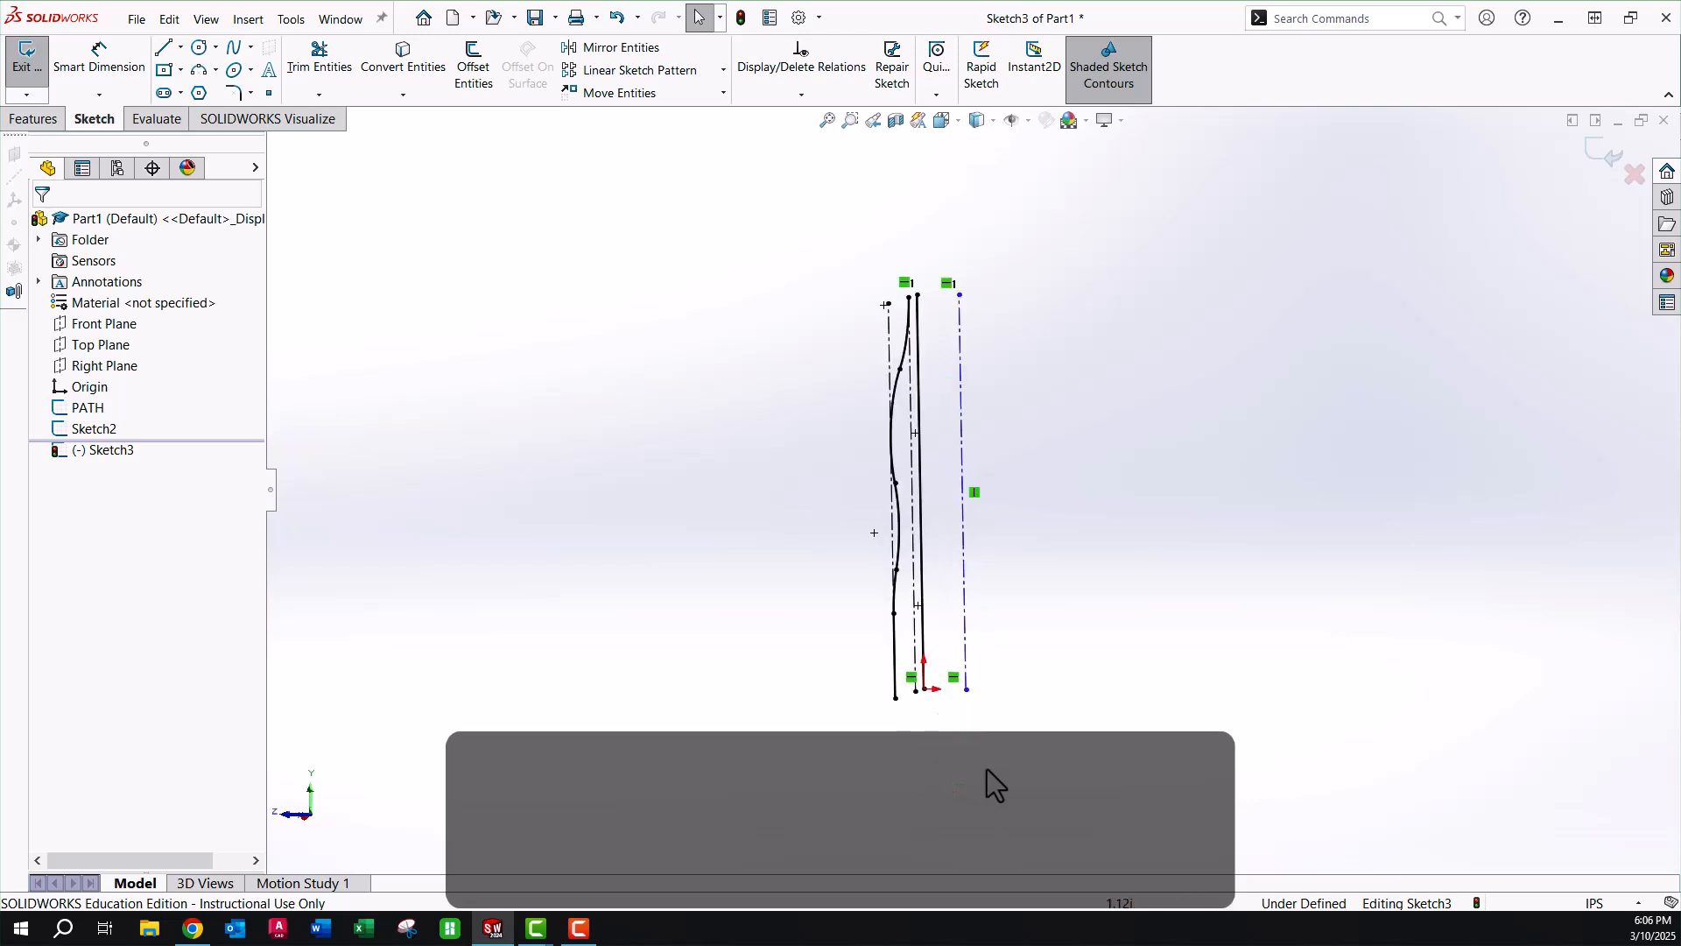
{"action": "left_click", "coordinate": [98, 59]}
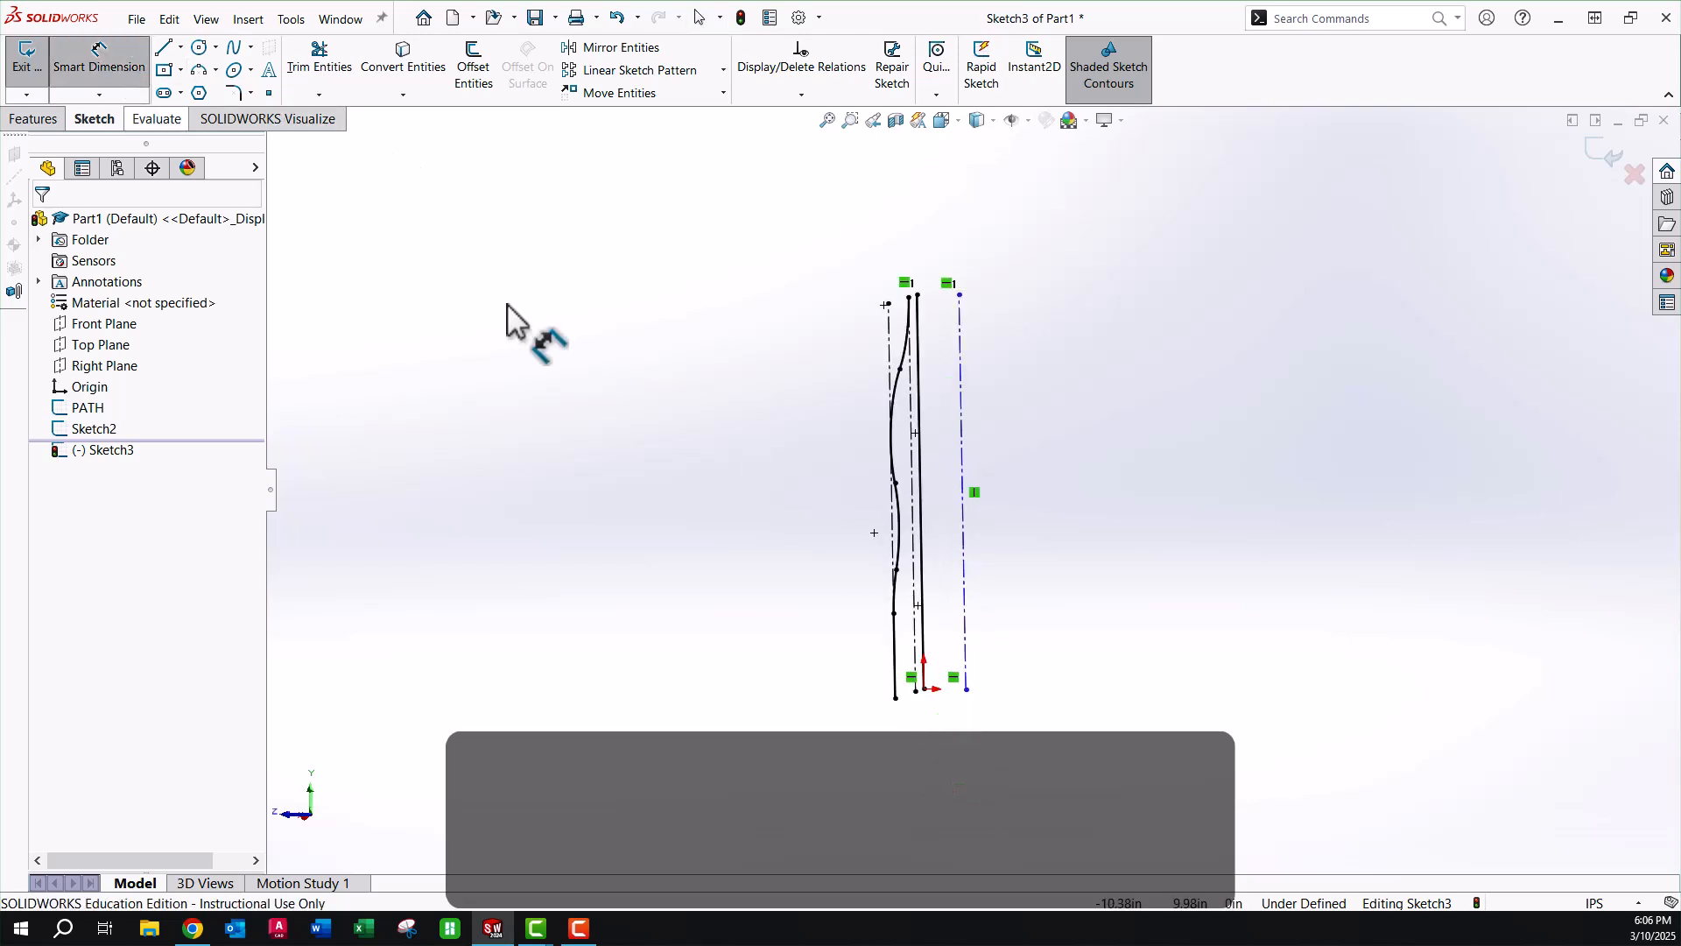
{"action": "left_click", "coordinate": [923, 657]}
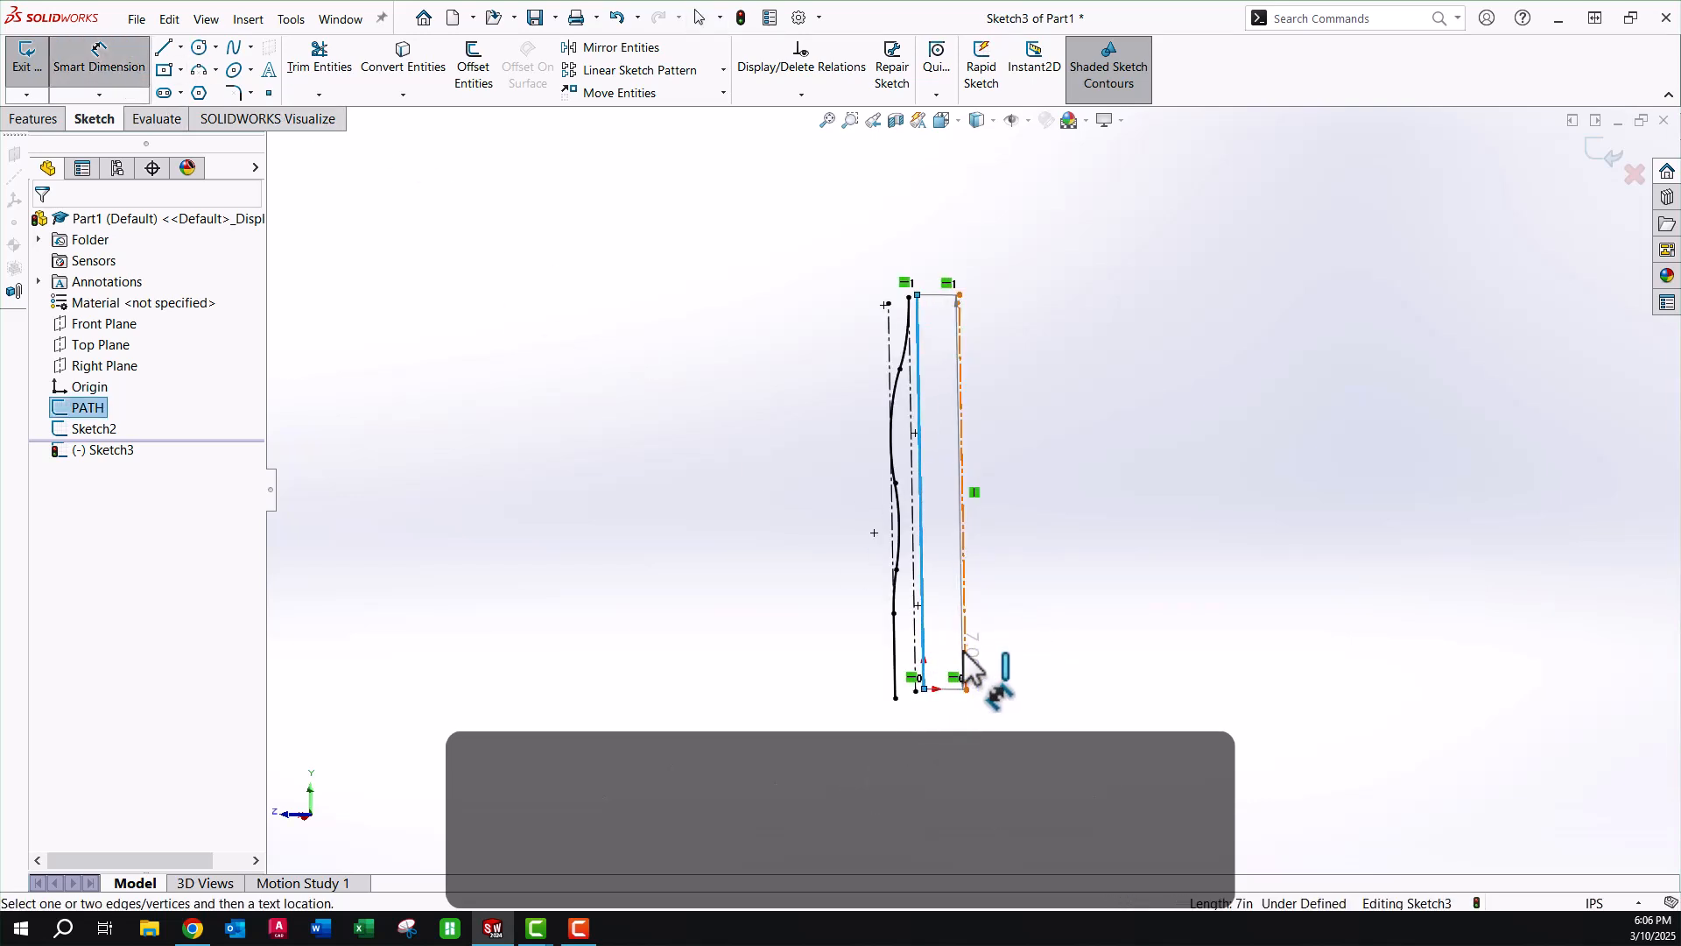
{"action": "left_click", "coordinate": [965, 664]}
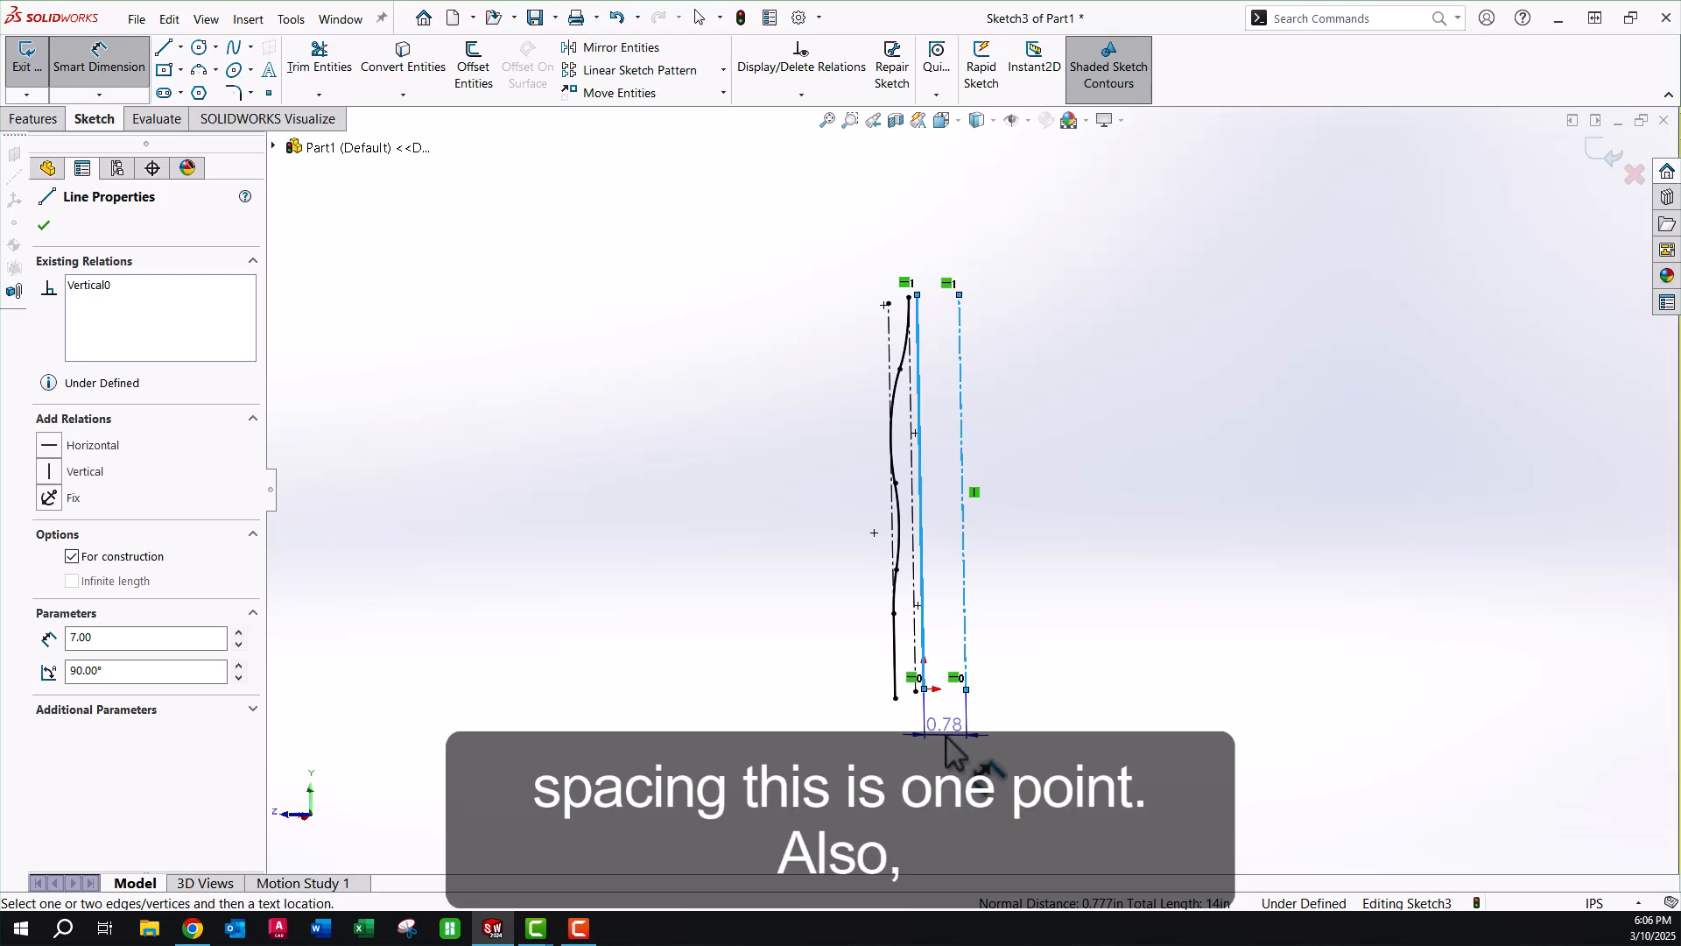
{"action": "left_click", "coordinate": [948, 752]}
{"action": "type", "text": ".5"}
{"action": "key", "text": "Return"}
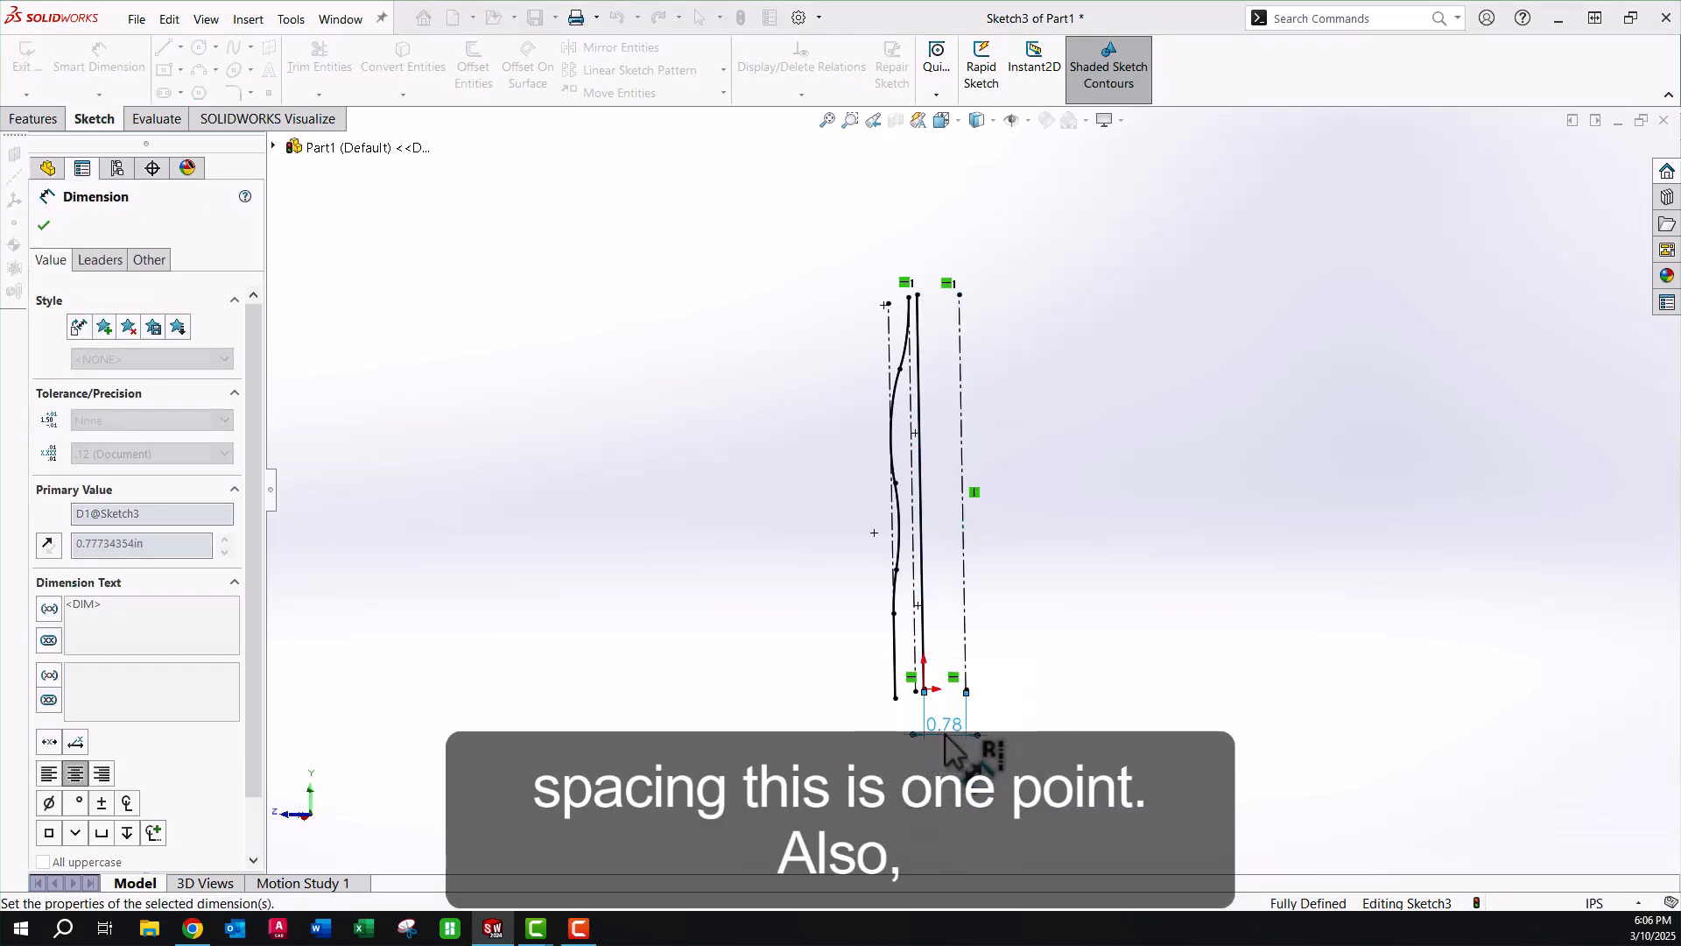
{"action": "left_click", "coordinate": [956, 125]}
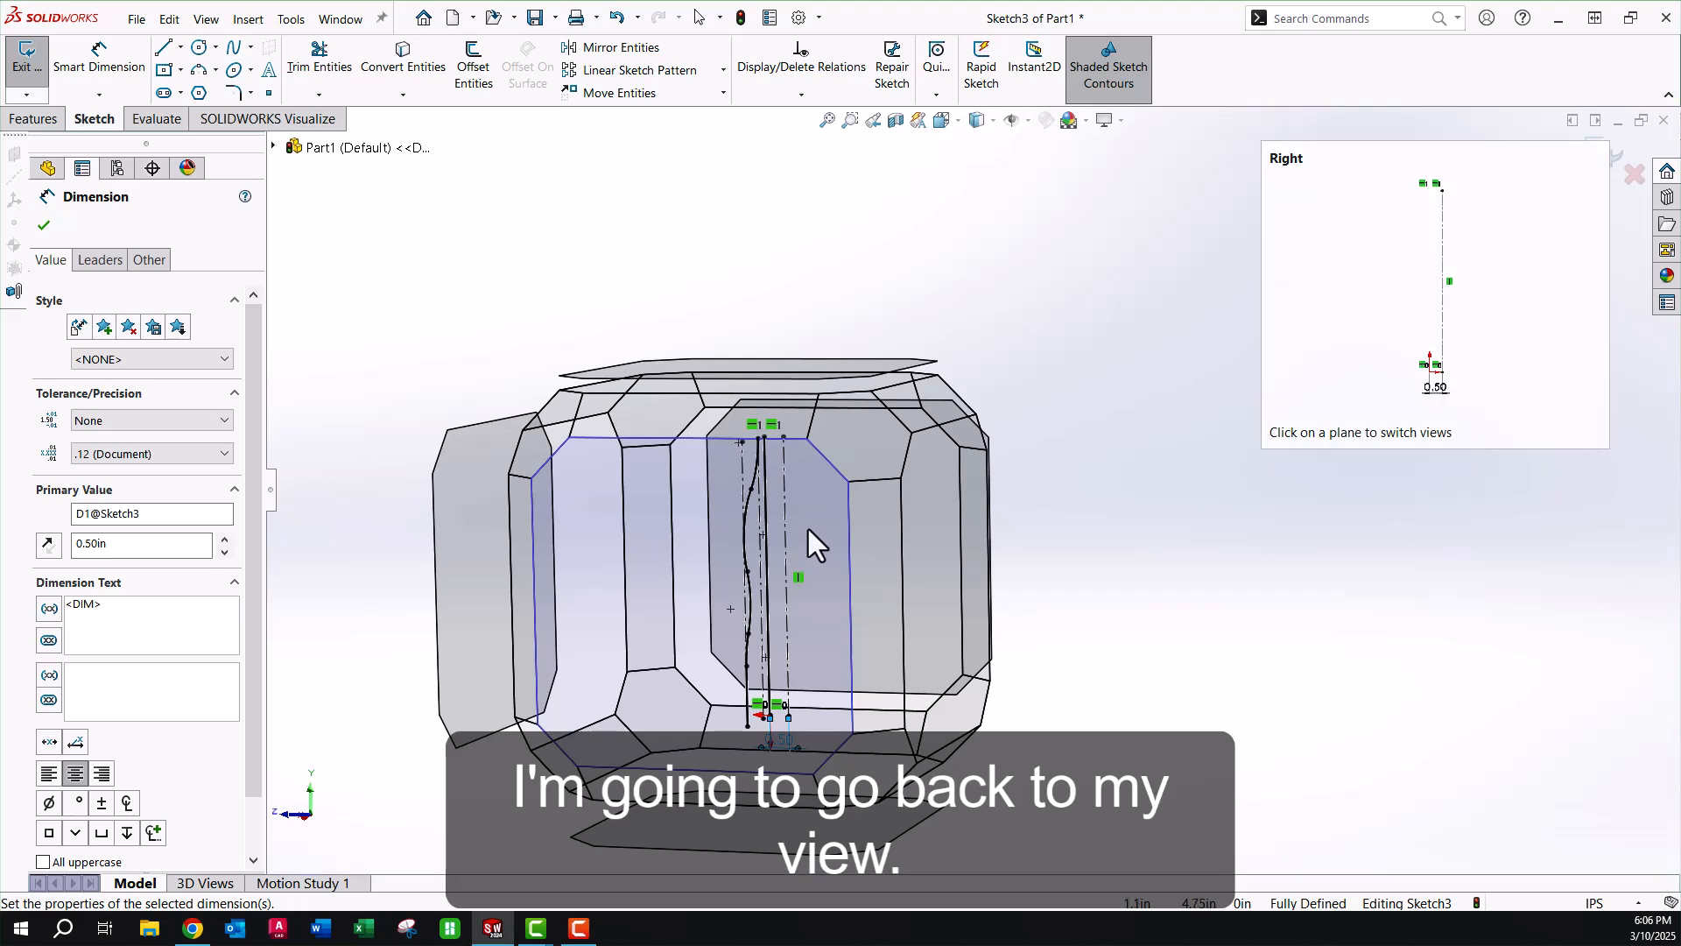
{"action": "left_click", "coordinate": [807, 529]}
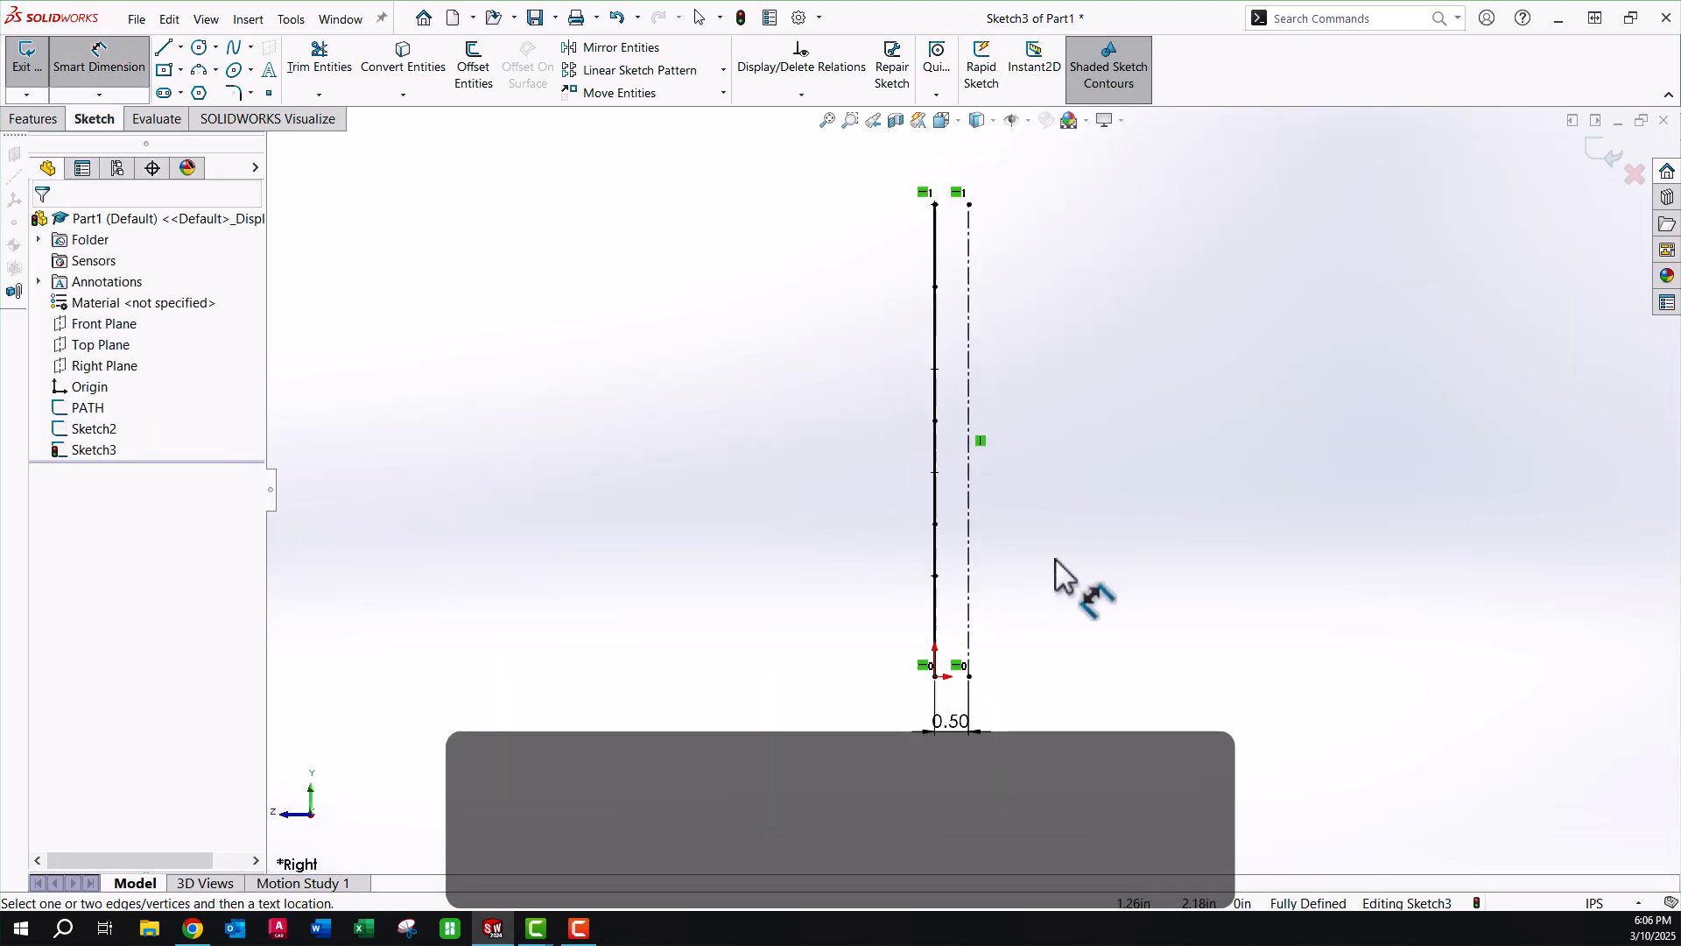
Sketch a vertical line about 4.4 in tall outside the centerline, starting level with the origin.
{"action": "left_click", "coordinate": [163, 49]}
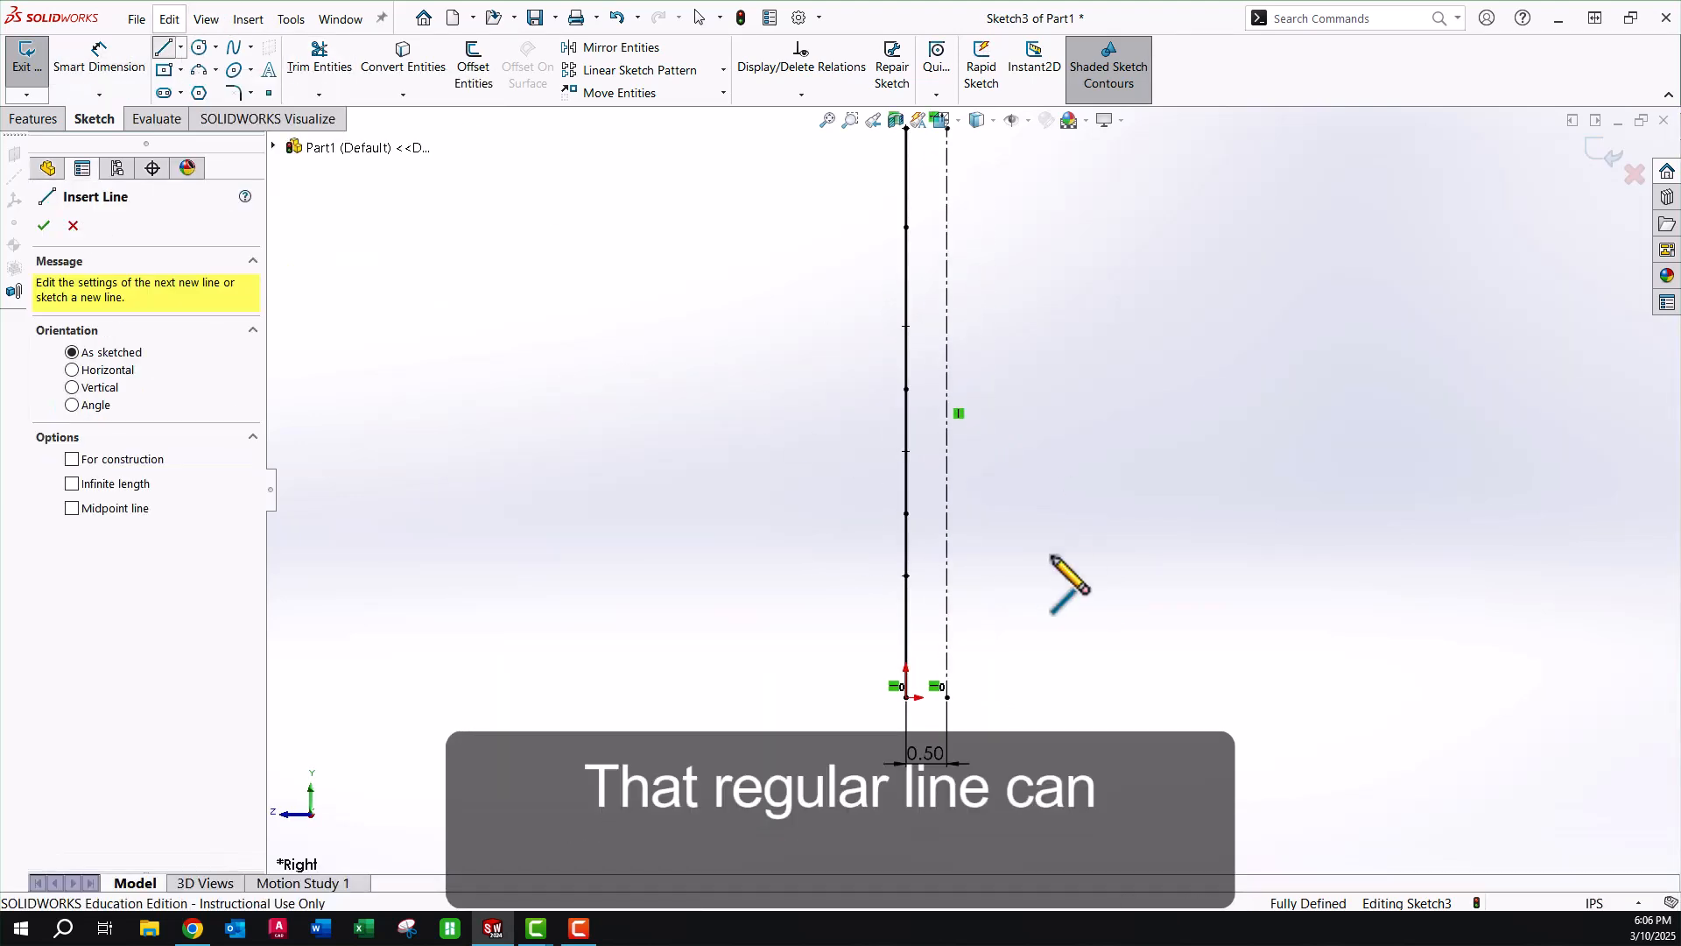
{"action": "left_click", "coordinate": [999, 697]}
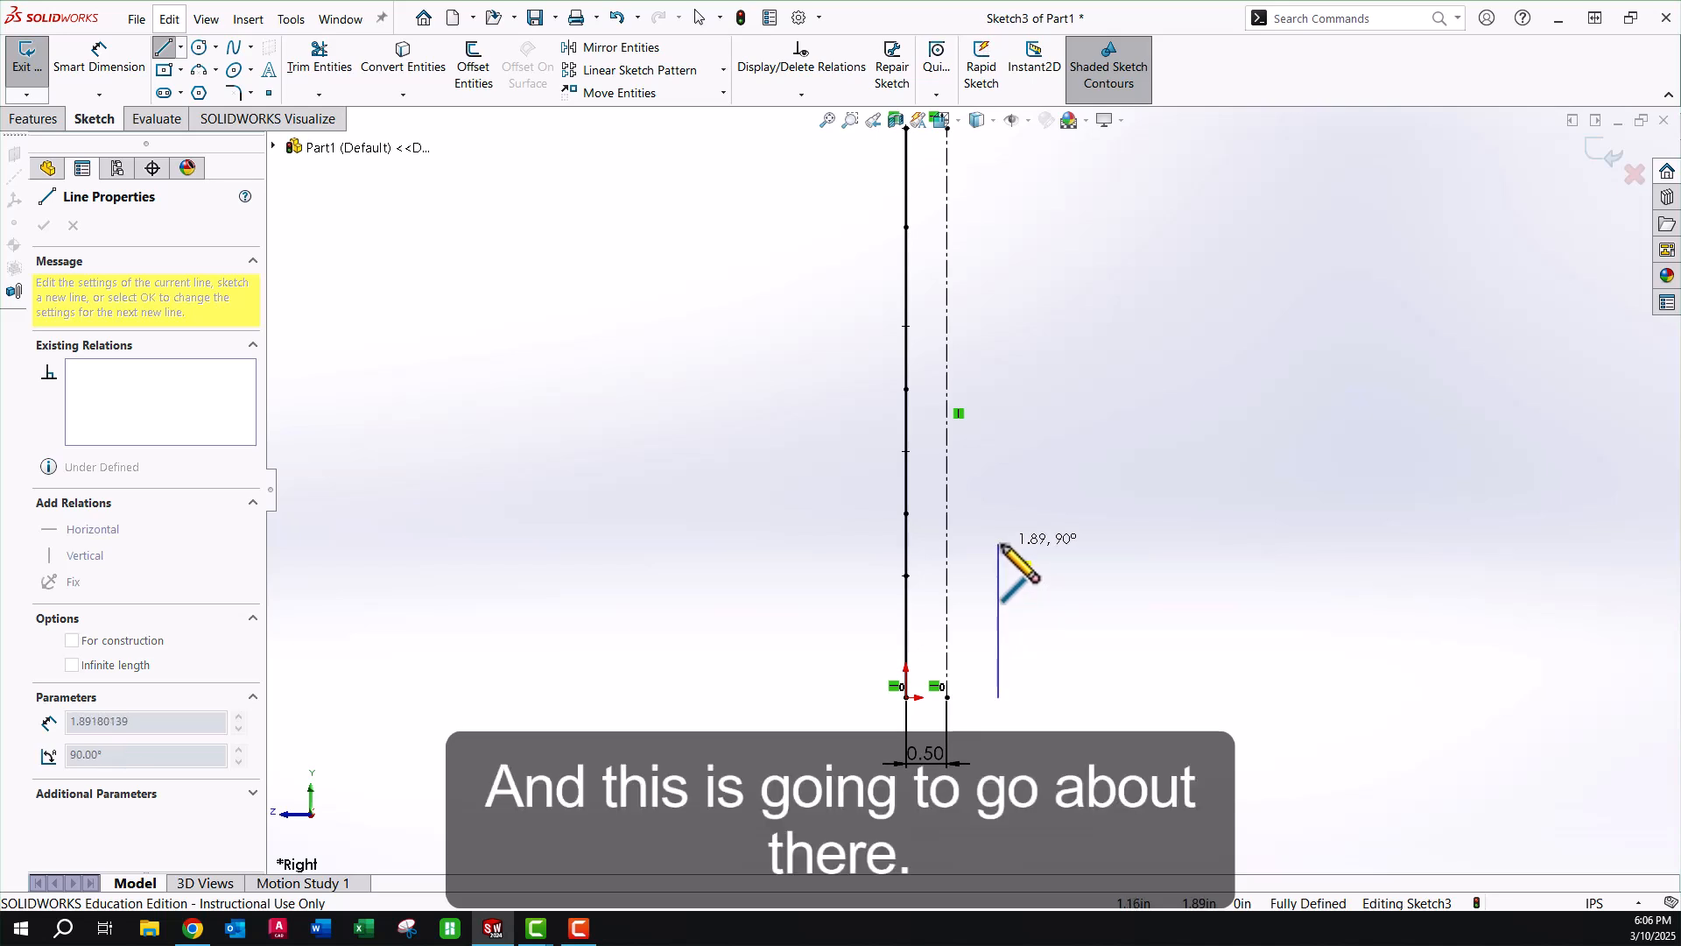
{"action": "left_click", "coordinate": [999, 341]}
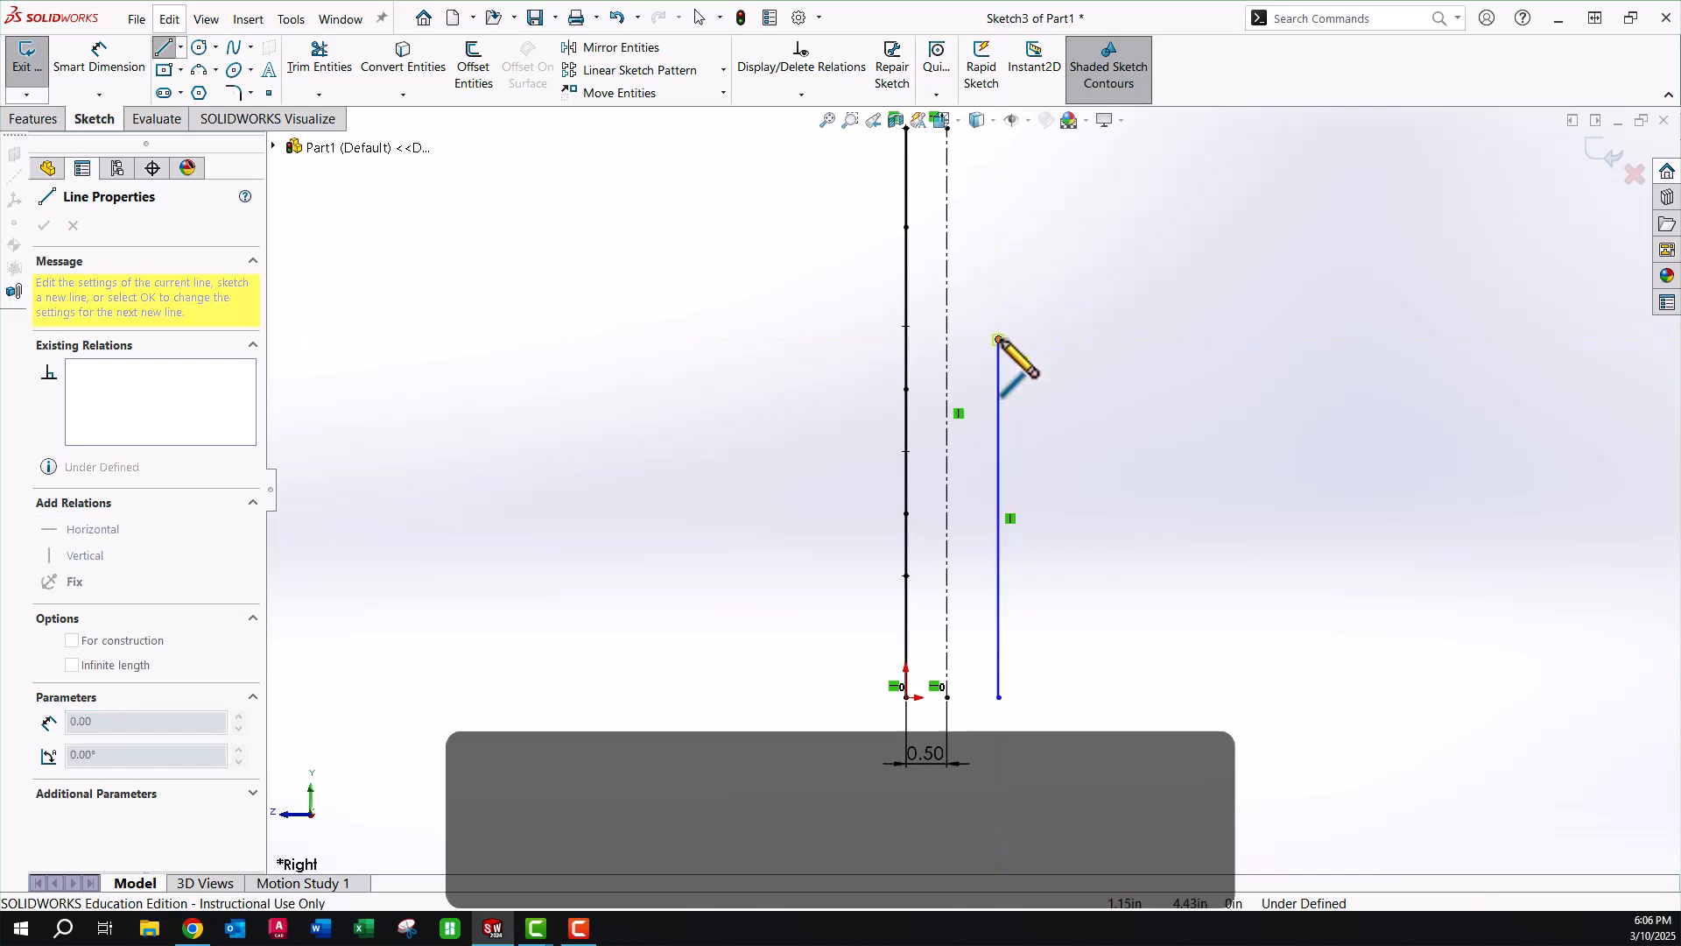
Continue the line with two tangent arcs forming an S-curve, ending the roughly 2 in radius upper arc on the centerline's upper endpoint.
{"action": "left_click", "coordinate": [970, 227]}
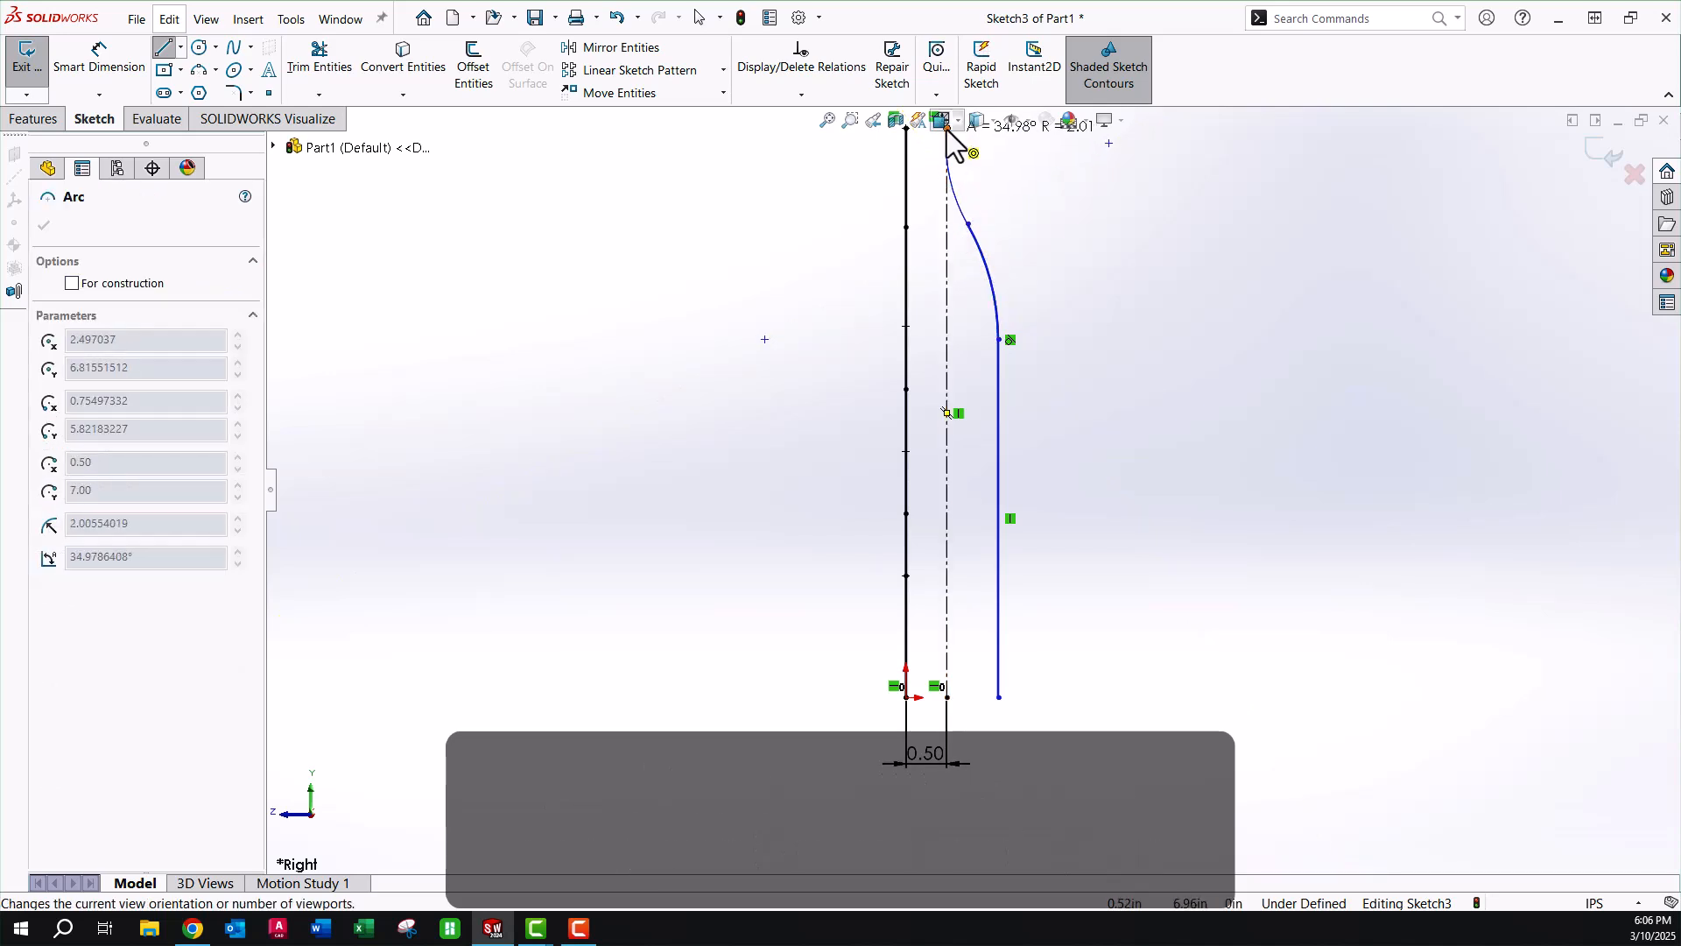
{"action": "scroll", "coordinate": [950, 138], "scroll_direction": "up", "scroll_amount": 2}
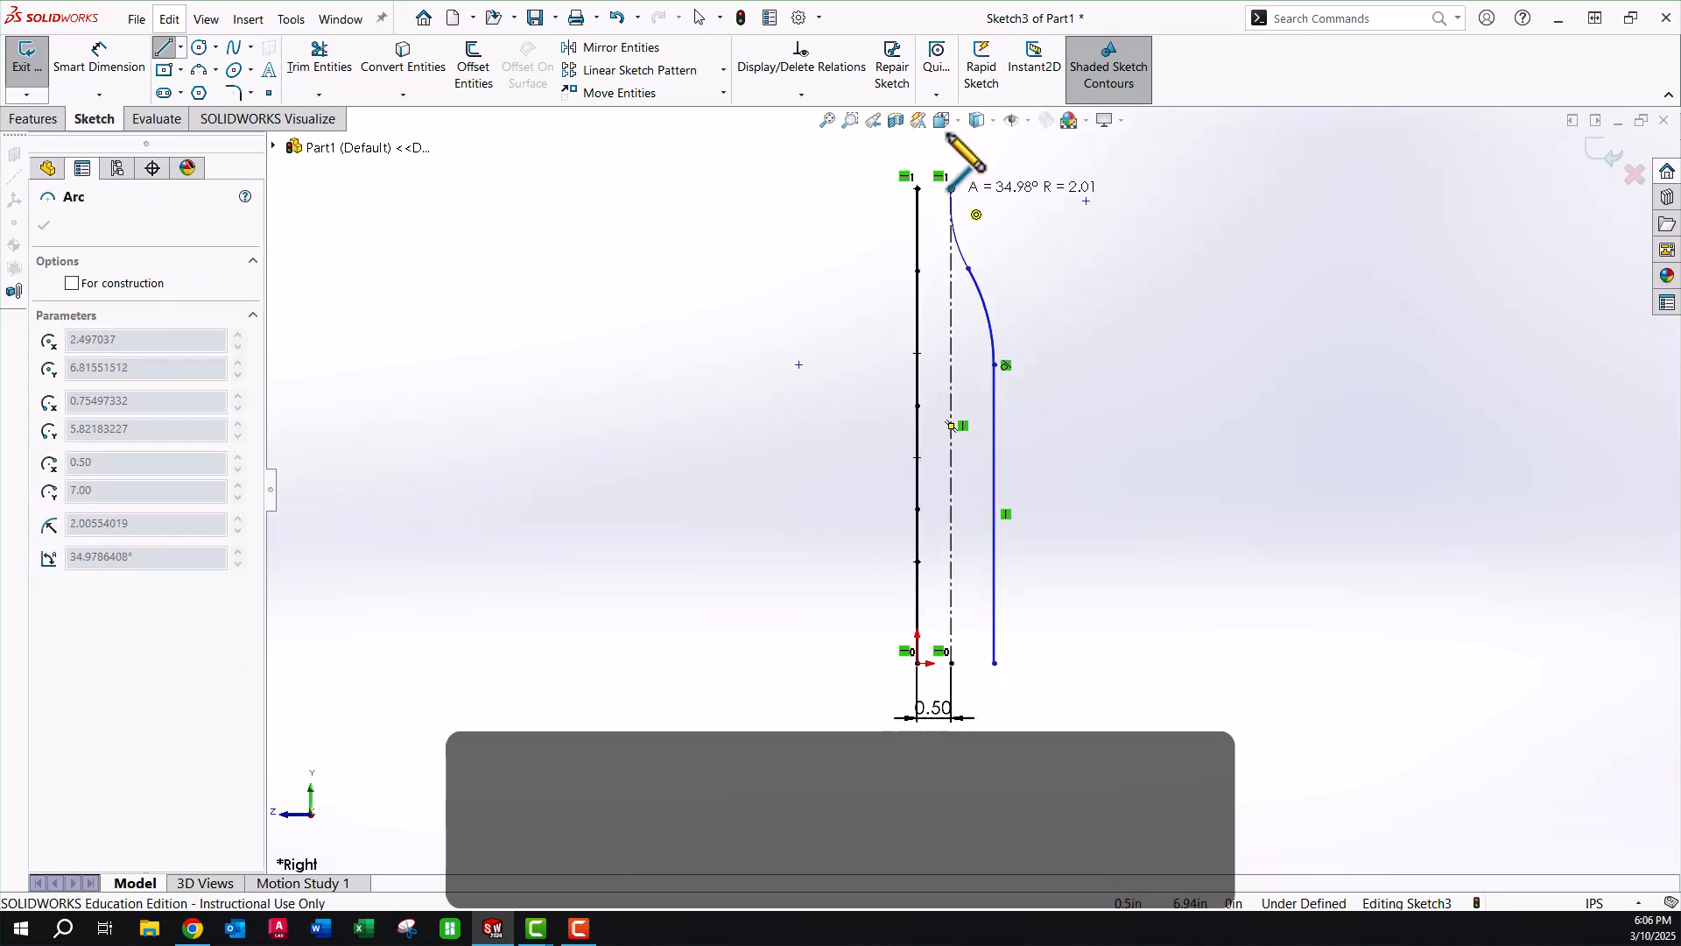
{"action": "left_click", "coordinate": [957, 235]}
{"action": "scroll", "coordinate": [977, 259], "scroll_direction": "down", "scroll_amount": 3}
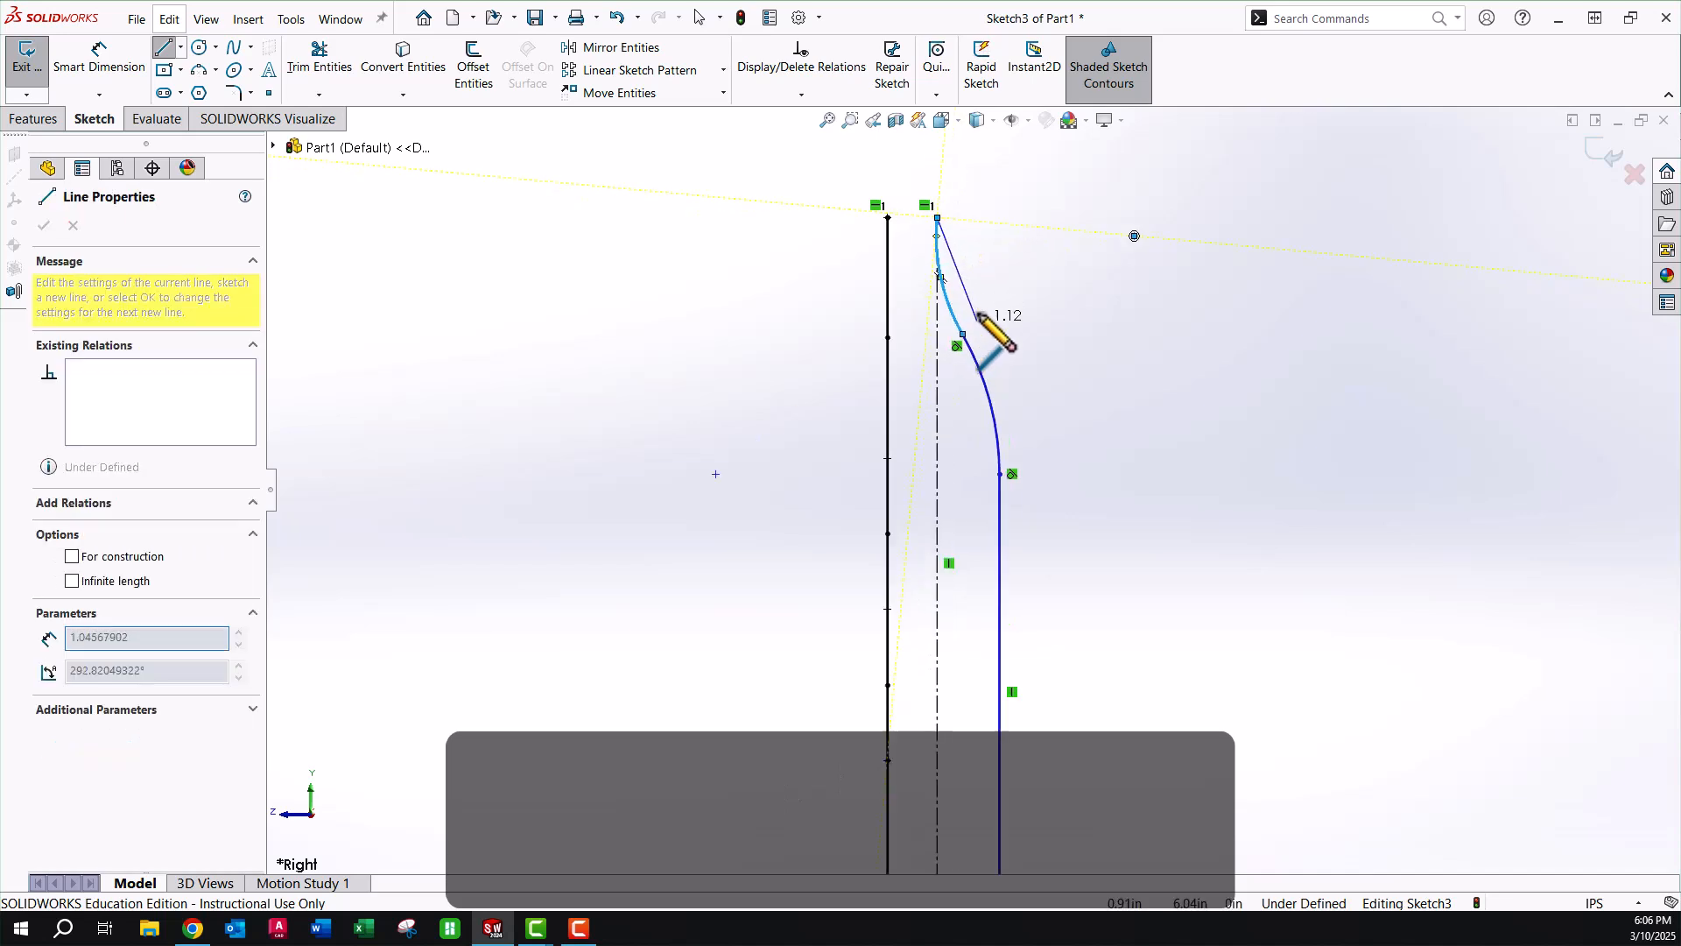
{"action": "key", "text": "Escape"}
{"action": "scroll", "coordinate": [1114, 548], "scroll_direction": "up", "scroll_amount": 2}
{"action": "scroll", "coordinate": [1114, 549], "scroll_direction": "down", "scroll_amount": 1}
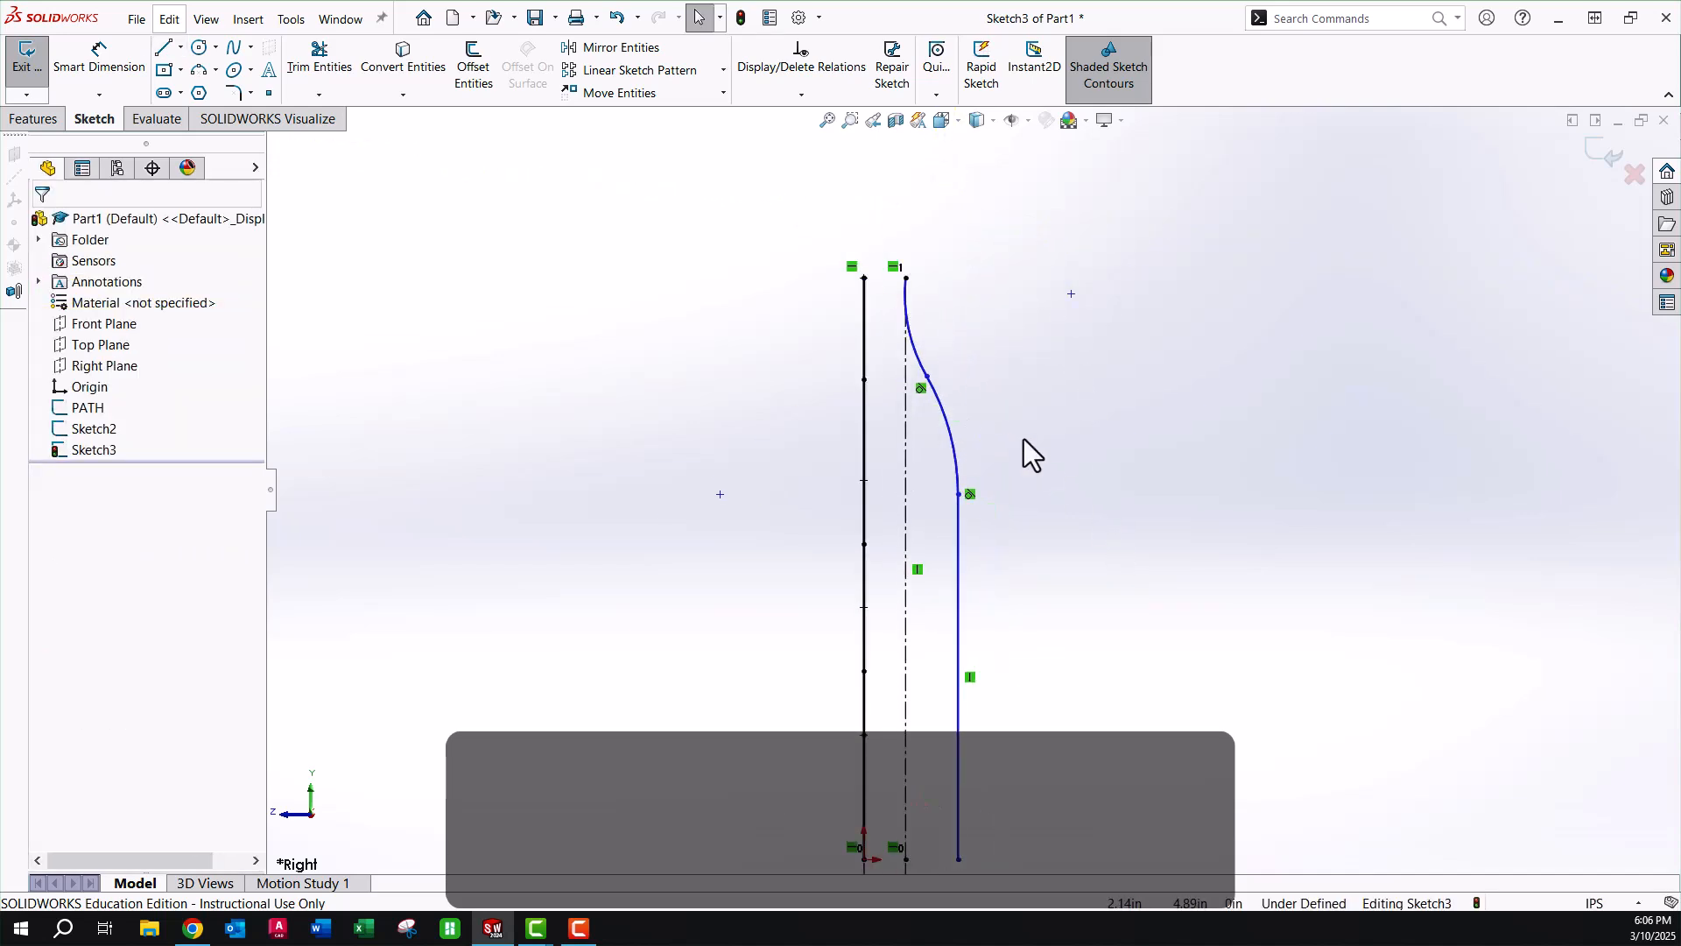
Add an equal relation between the two arcs of the S-curve.
{"action": "left_click", "coordinate": [924, 367]}
{"action": "left_click", "coordinate": [941, 410]}
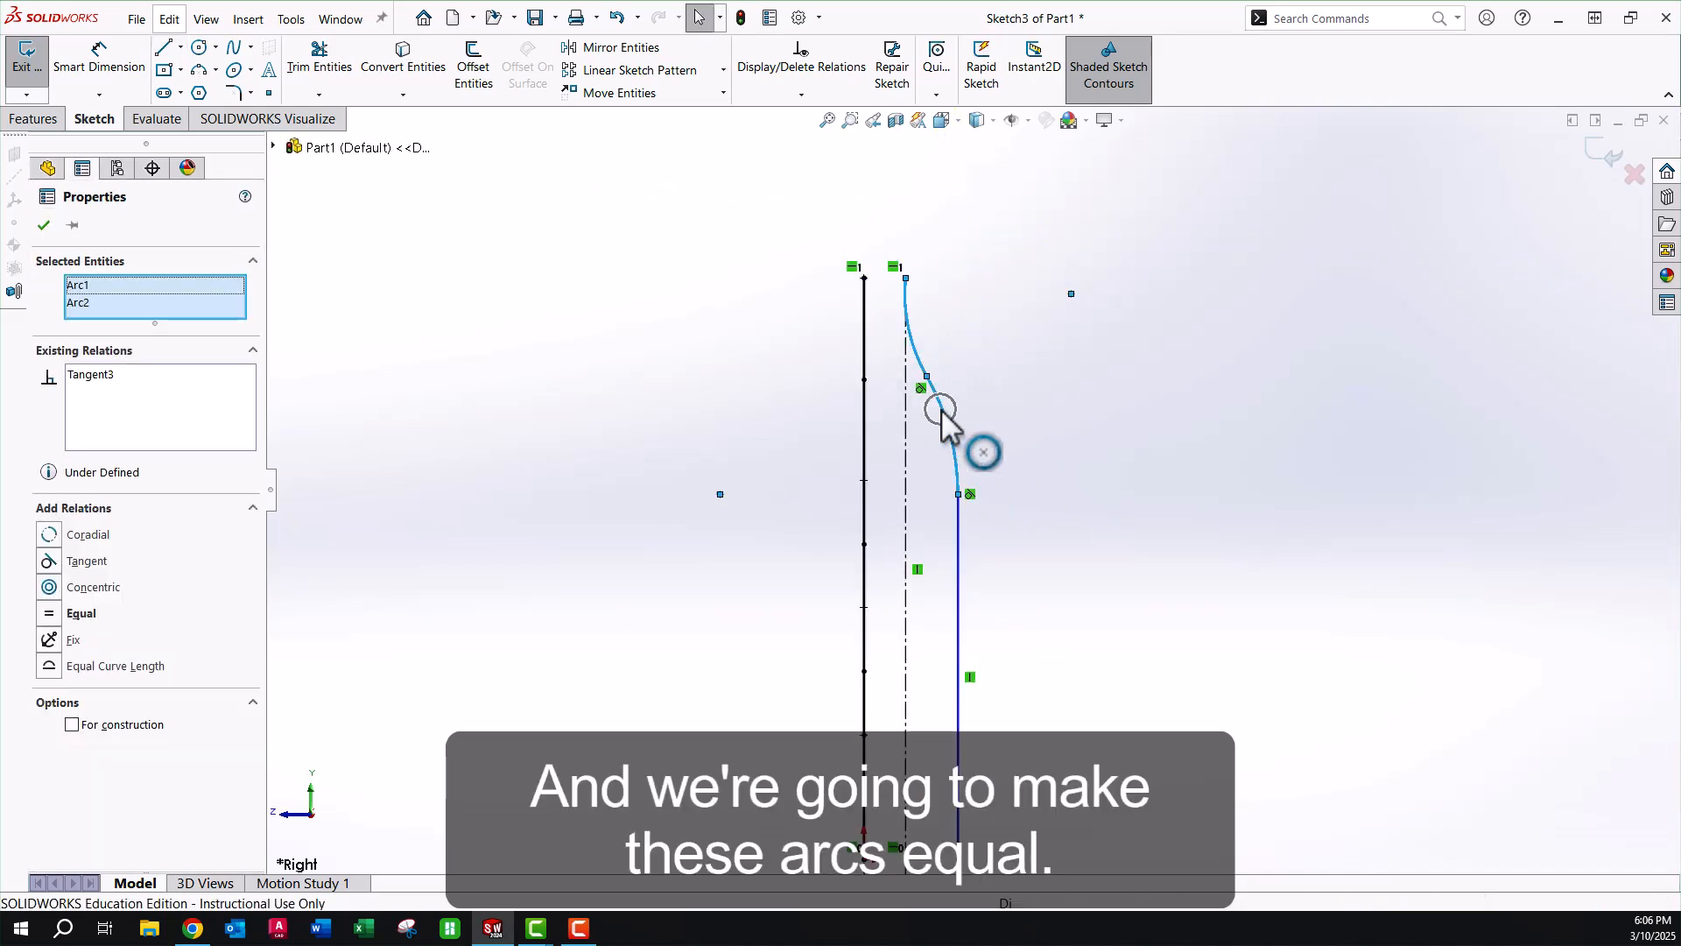
{"action": "left_click", "coordinate": [1072, 332]}
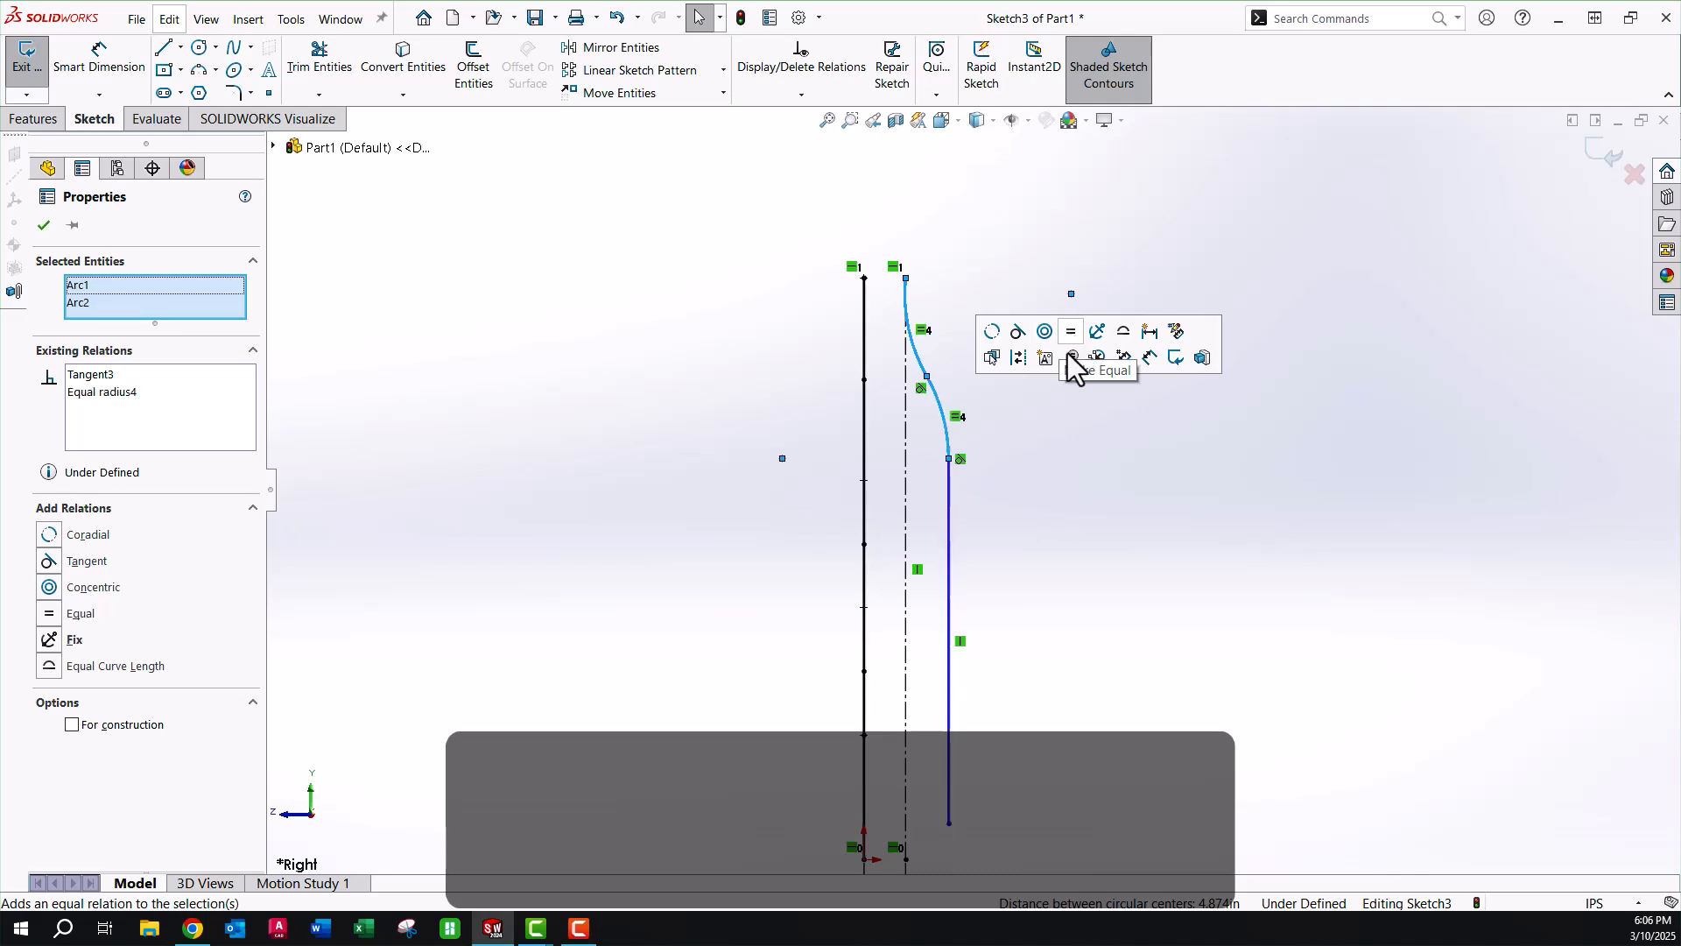
{"action": "left_click", "coordinate": [949, 345]}
Make the upper arc tangent to the vertical centerline.
{"action": "scroll", "coordinate": [950, 345], "scroll_direction": "down", "scroll_amount": 6}
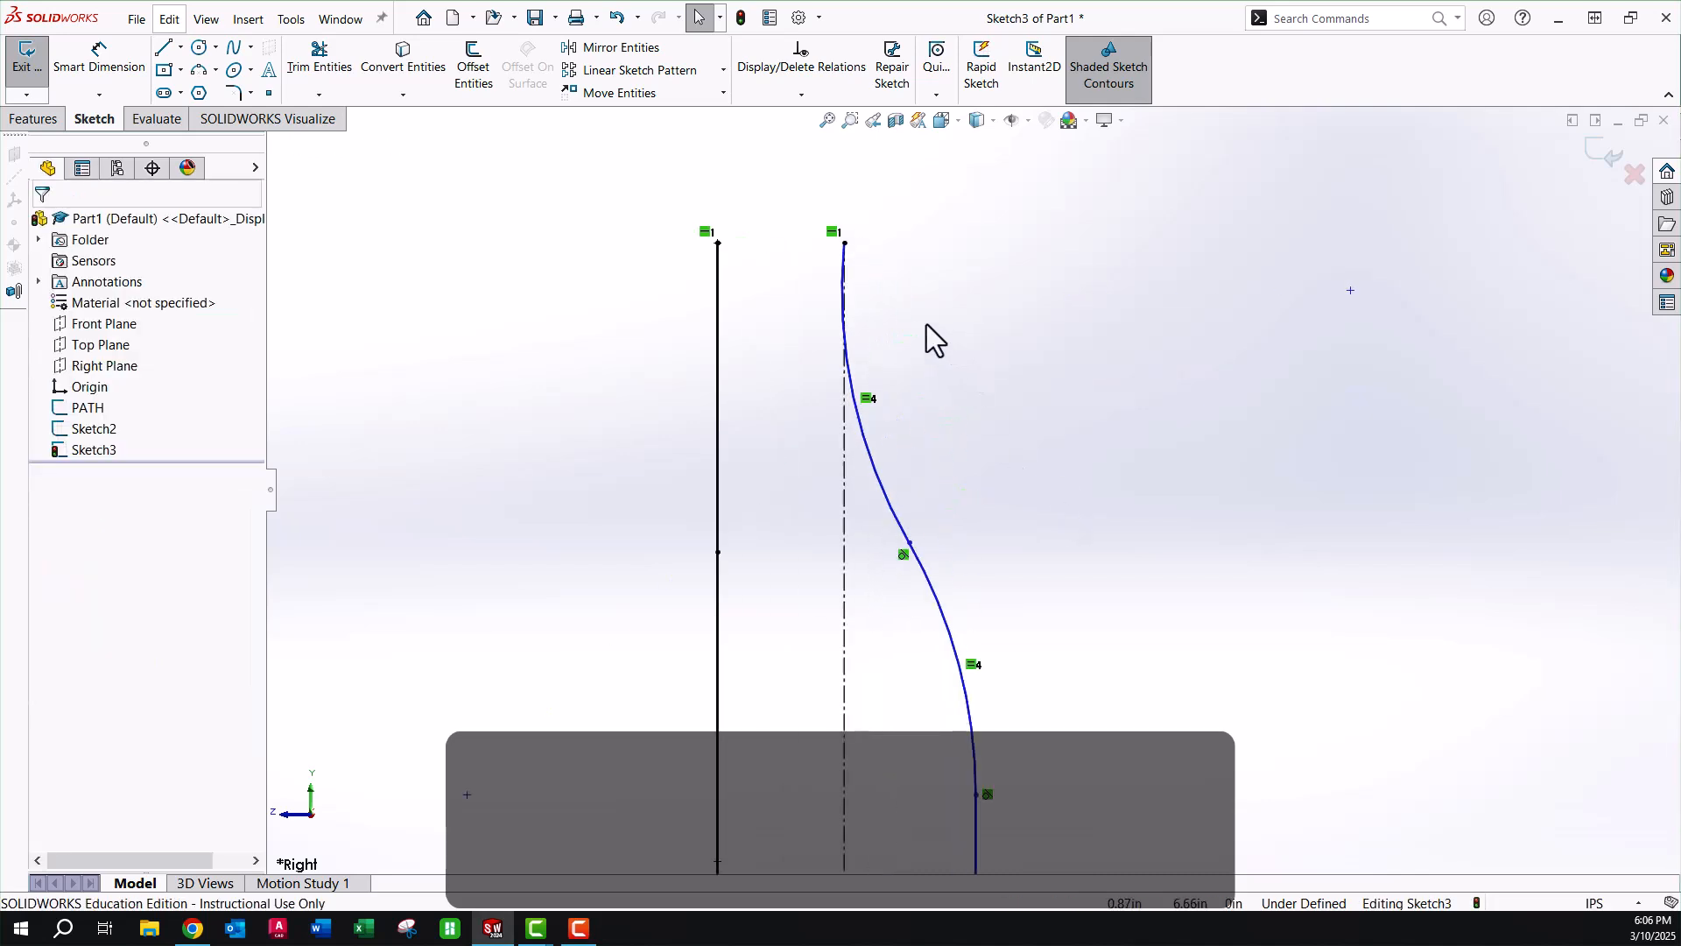
{"action": "left_click", "coordinate": [833, 385]}
{"action": "left_click", "coordinate": [827, 499]}
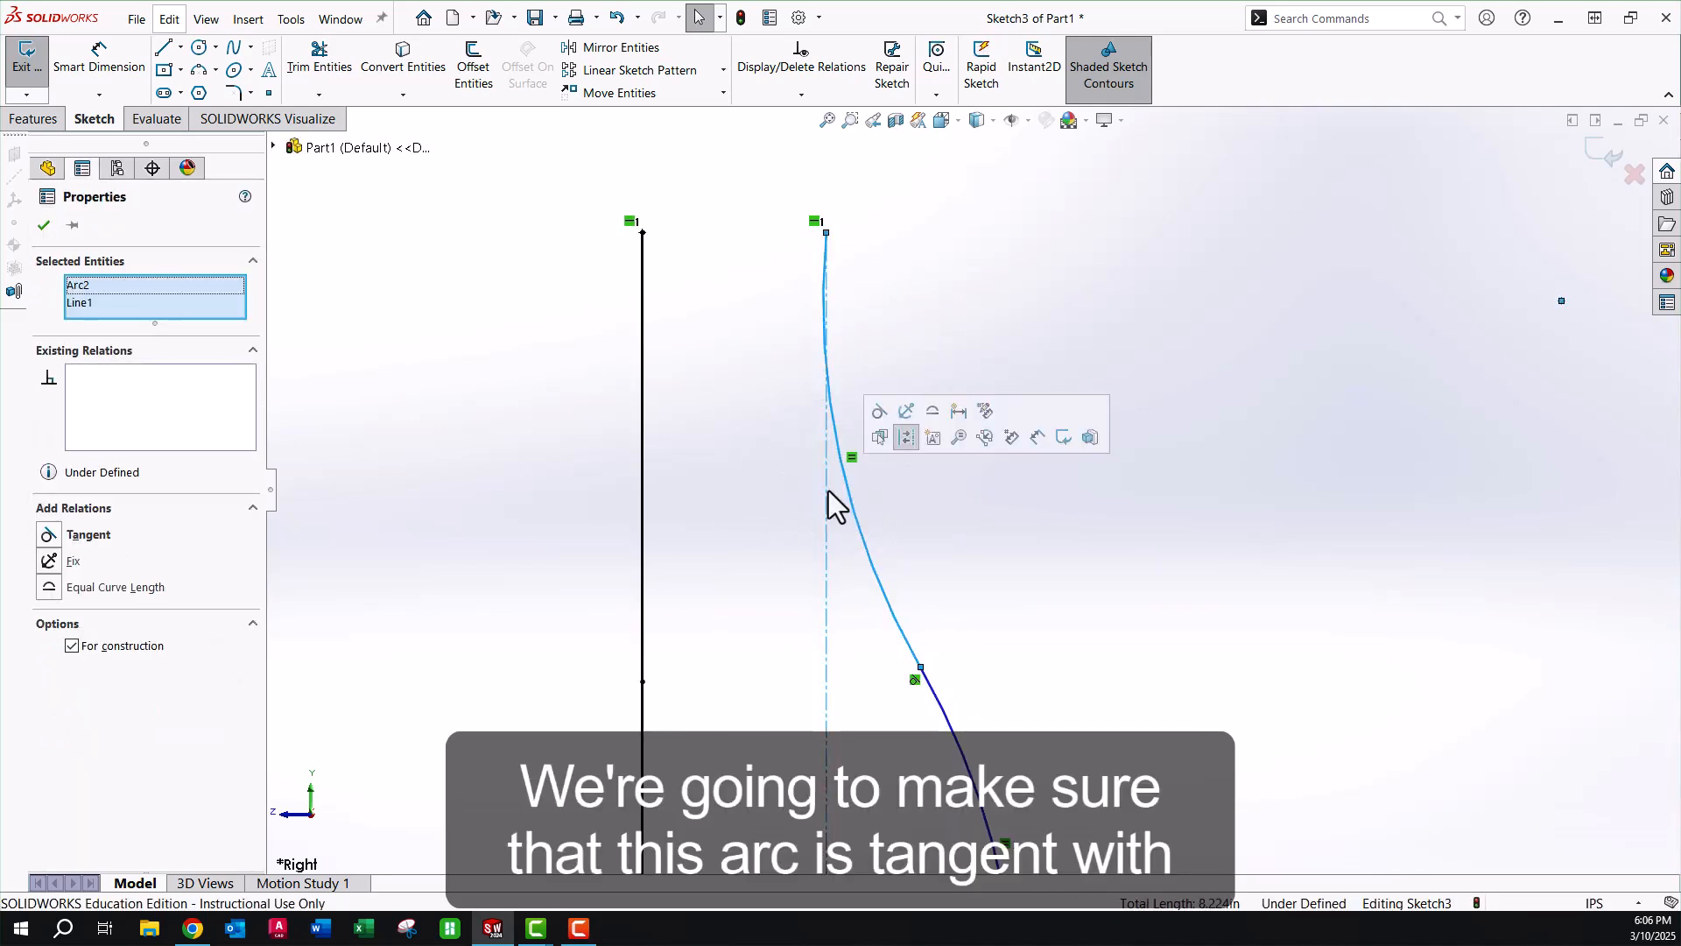
{"action": "left_click", "coordinate": [879, 411]}
{"action": "left_click", "coordinate": [1070, 574]}
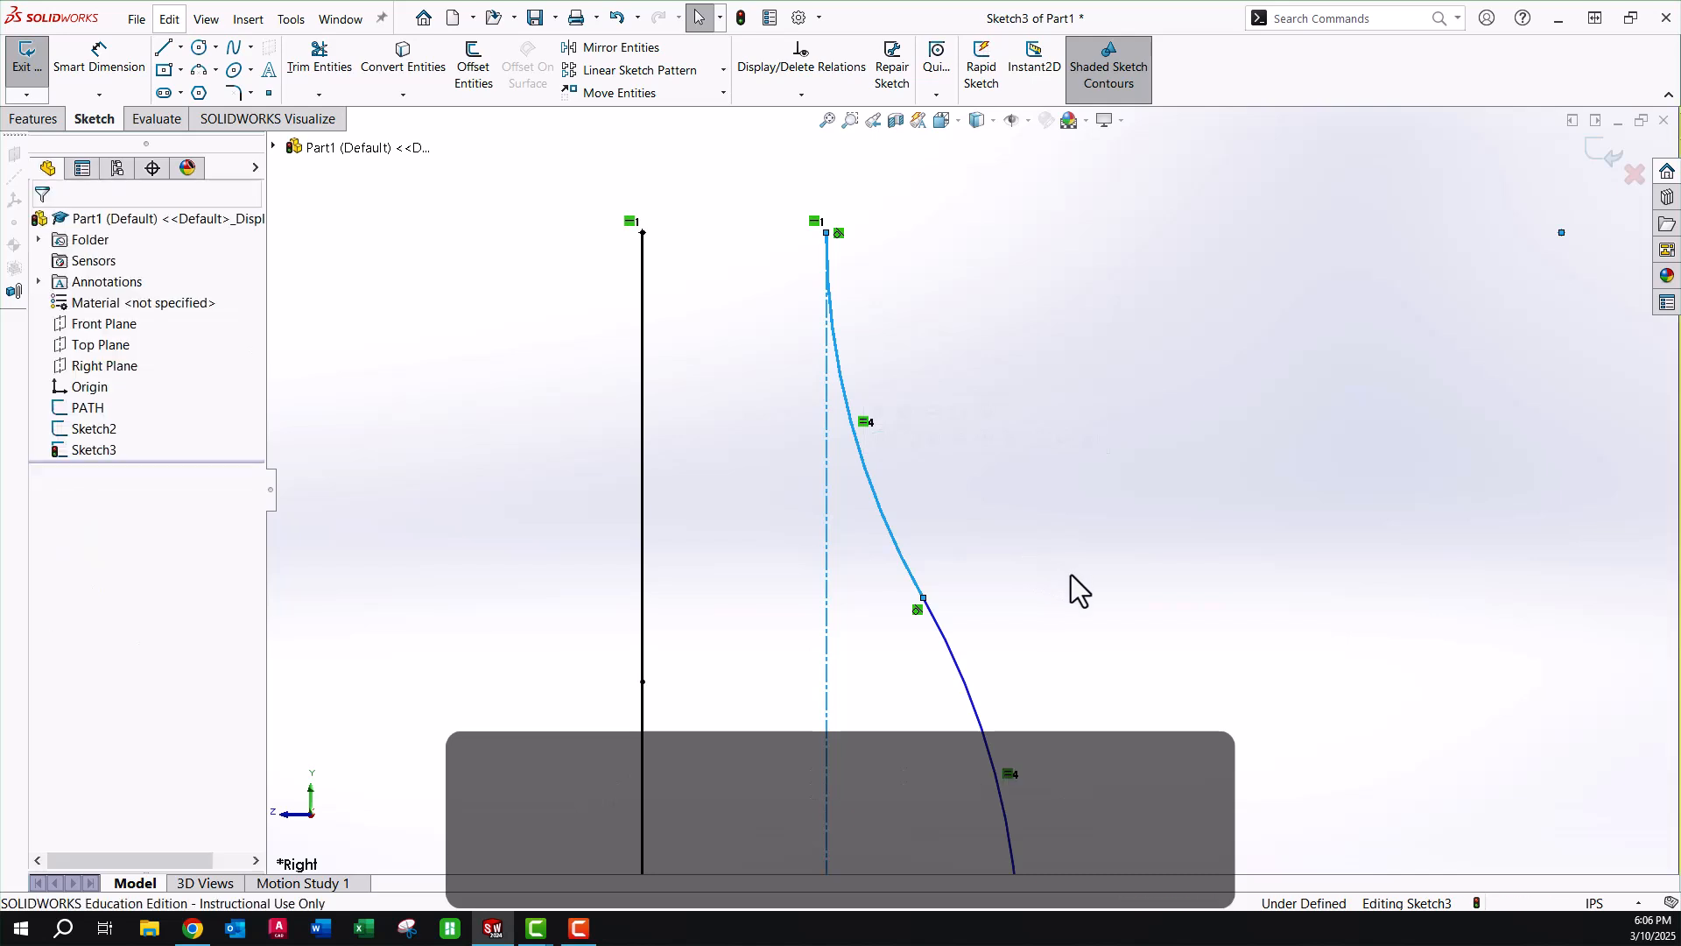
Add a horizontal relation between the outer vertical line's lower endpoint and the centerline's lower endpoint.
{"action": "scroll", "coordinate": [990, 587], "scroll_direction": "up", "scroll_amount": 4}
{"action": "scroll", "coordinate": [1007, 665], "scroll_direction": "up", "scroll_amount": 3}
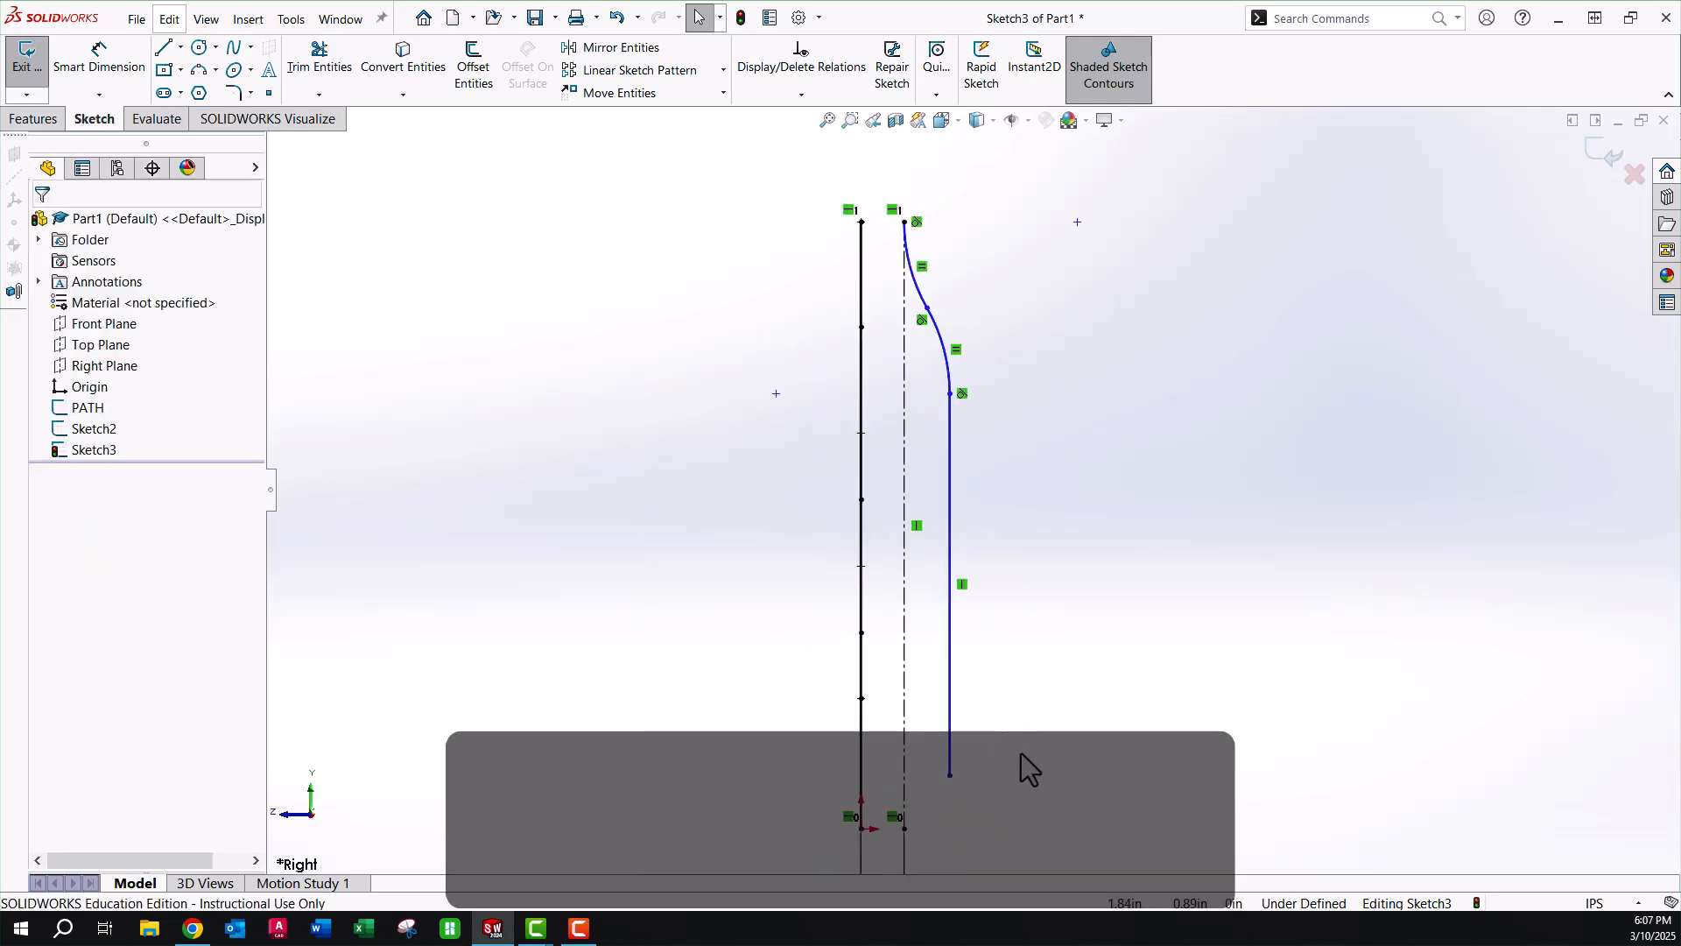
{"action": "scroll", "coordinate": [924, 863], "scroll_direction": "down", "scroll_amount": 3}
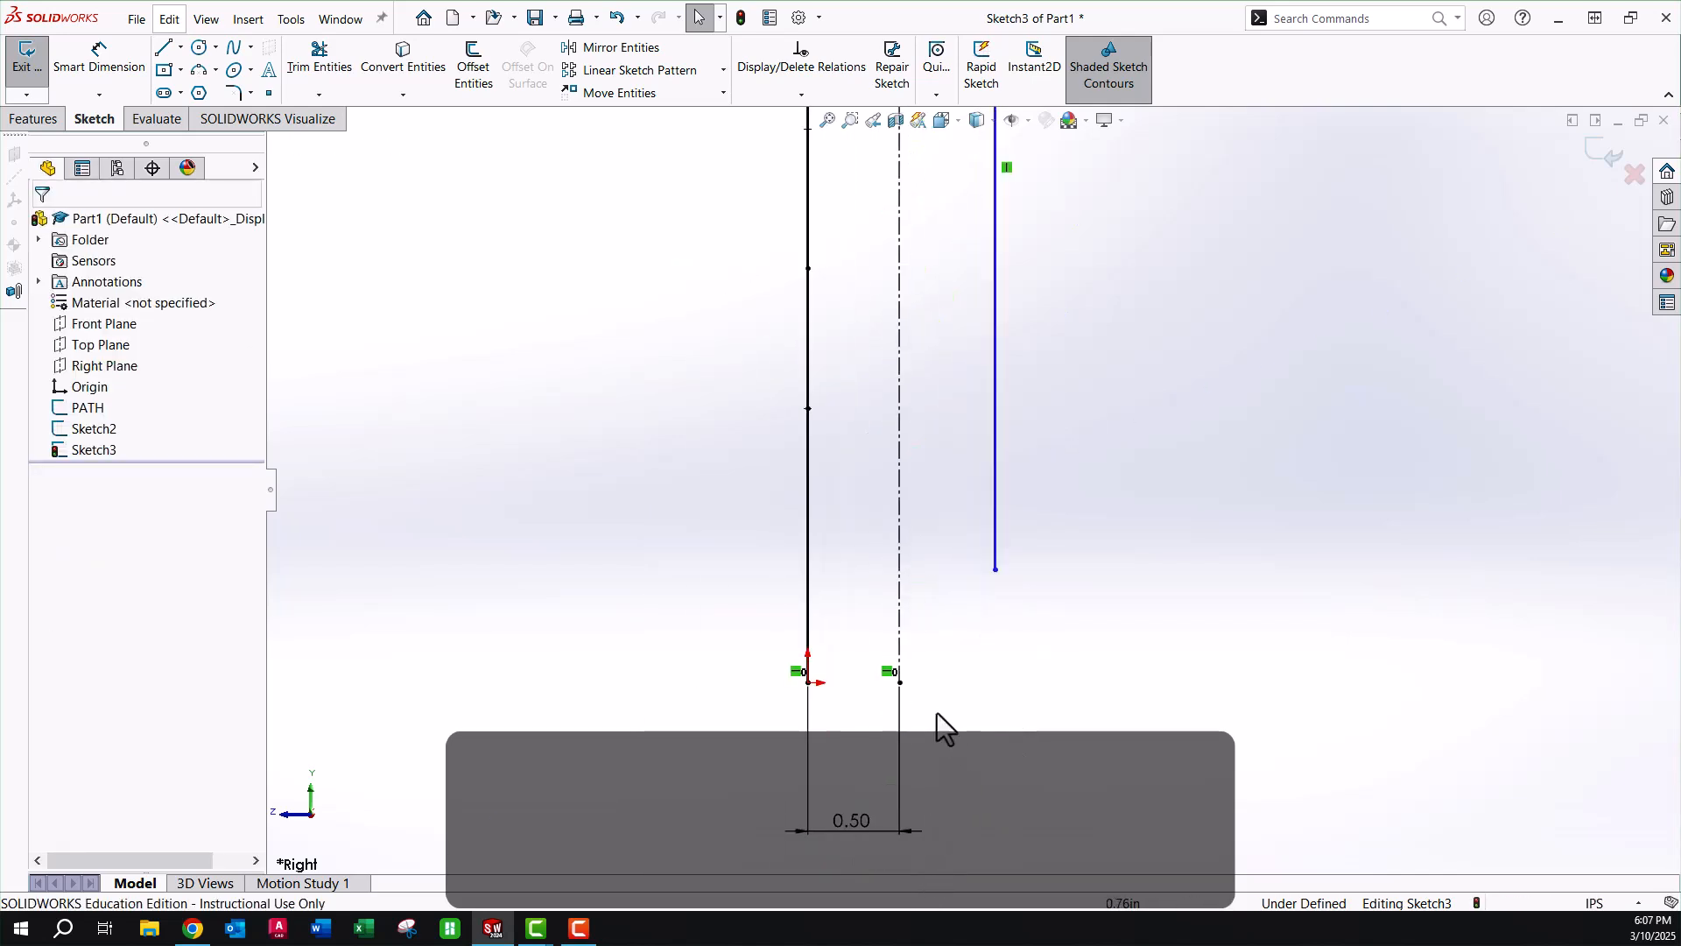
{"action": "left_click", "coordinate": [996, 570]}
{"action": "left_click", "coordinate": [901, 684], "text": "ctrl"}
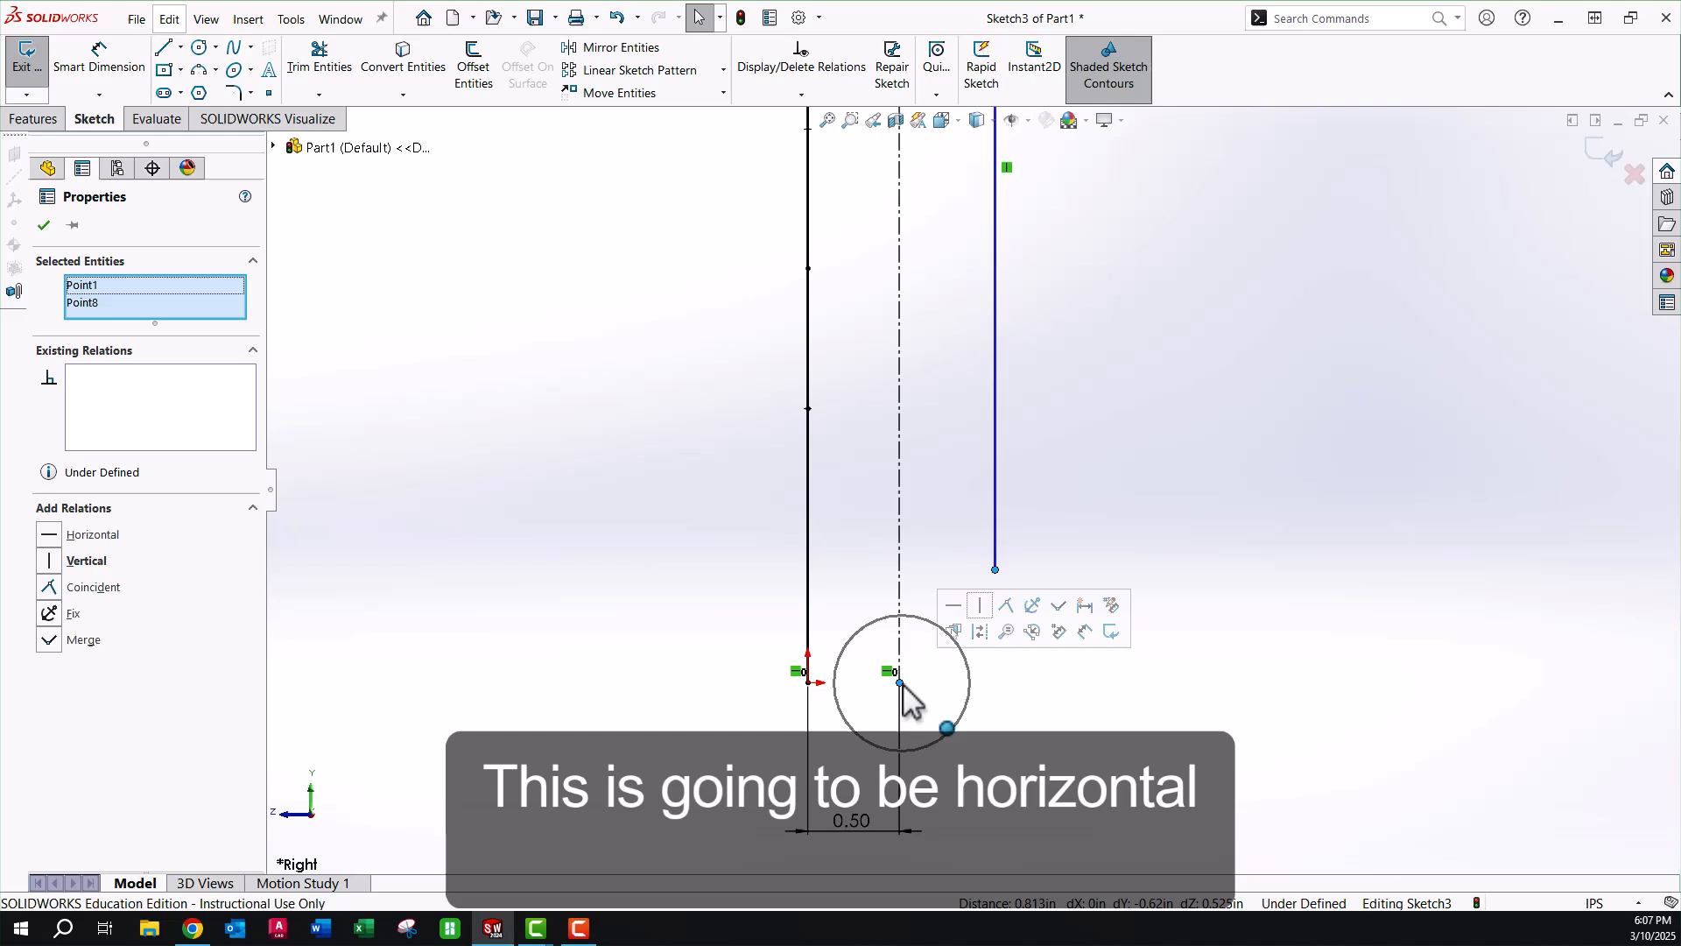
{"action": "left_click", "coordinate": [954, 605]}
{"action": "left_click", "coordinate": [1104, 523]}
Add a horizontal relation between the point joining the two arcs and the matching upper arc junction on the first guide curve.
{"action": "scroll", "coordinate": [1100, 518], "scroll_direction": "up", "scroll_amount": 3}
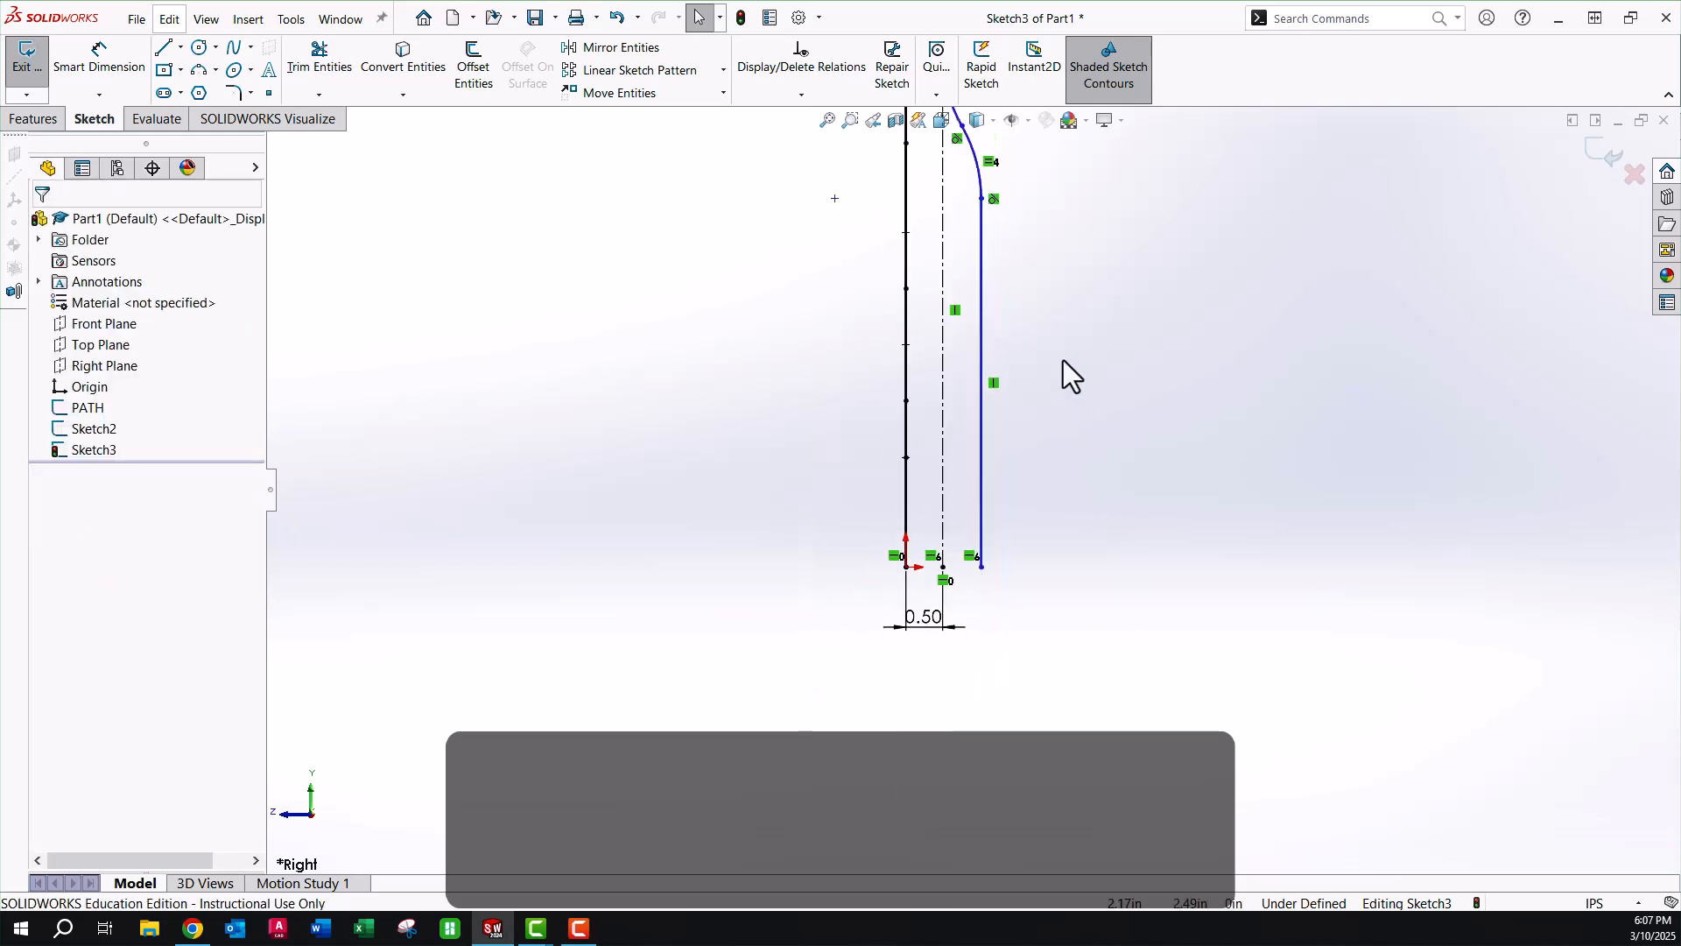
{"action": "scroll", "coordinate": [1063, 345], "scroll_direction": "up", "scroll_amount": 2}
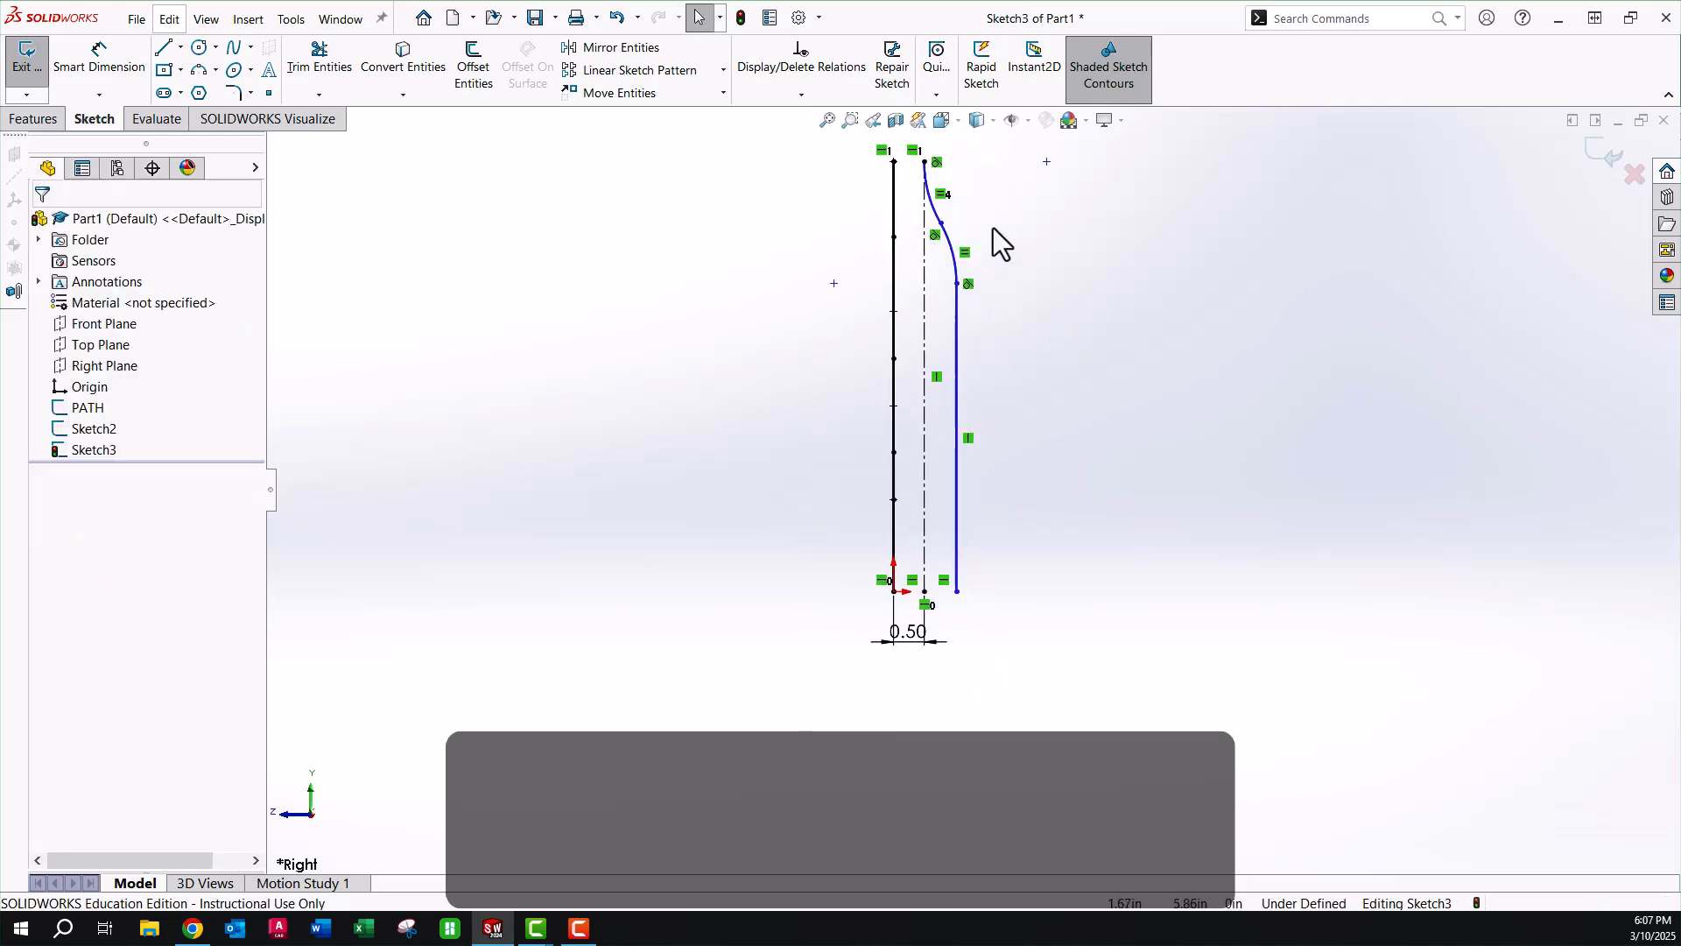
{"action": "scroll", "coordinate": [993, 228], "scroll_direction": "down", "scroll_amount": 2}
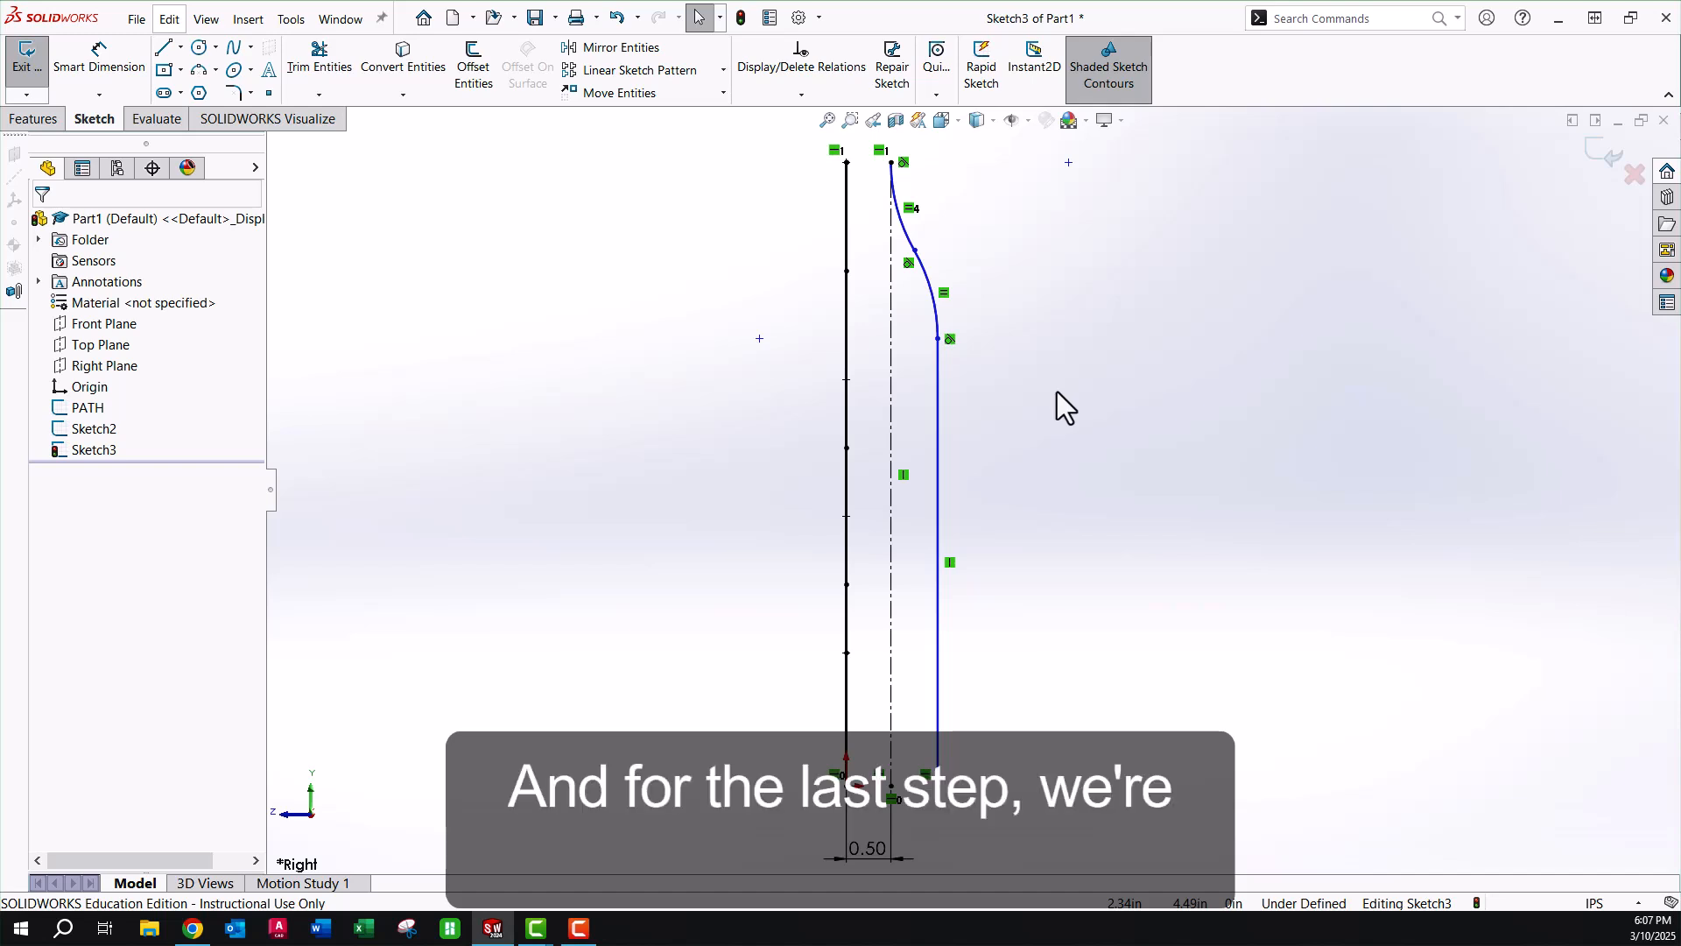
{"action": "scroll", "coordinate": [1032, 479], "scroll_direction": "up", "scroll_amount": 3}
{"action": "mouse_move", "coordinate": [1031, 467]}
{"action": "middle_mouse_down"}
{"action": "mouse_move", "coordinate": [1002, 454]}
{"action": "mouse_move", "coordinate": [969, 524]}
{"action": "mouse_move", "coordinate": [984, 514]}
{"action": "middle_mouse_up"}
{"action": "scroll", "coordinate": [985, 515], "scroll_direction": "down", "scroll_amount": 2}
{"action": "scroll", "coordinate": [1064, 429], "scroll_direction": "down", "scroll_amount": 2}
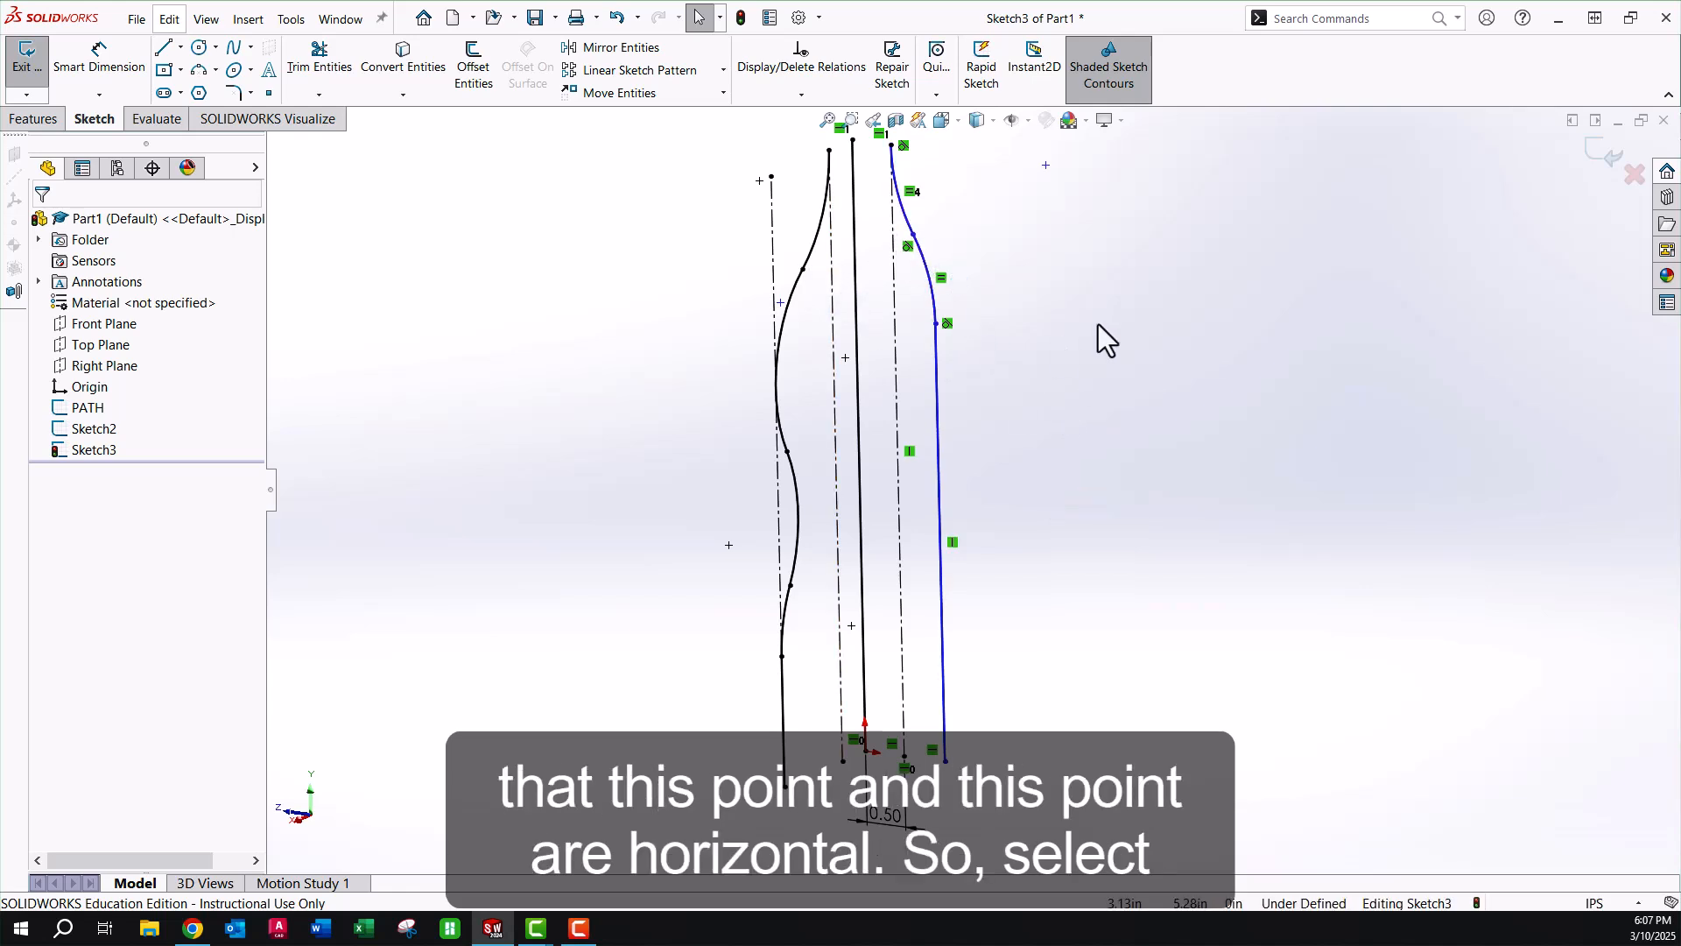
{"action": "left_click", "coordinate": [916, 238]}
{"action": "left_click", "coordinate": [913, 236]}
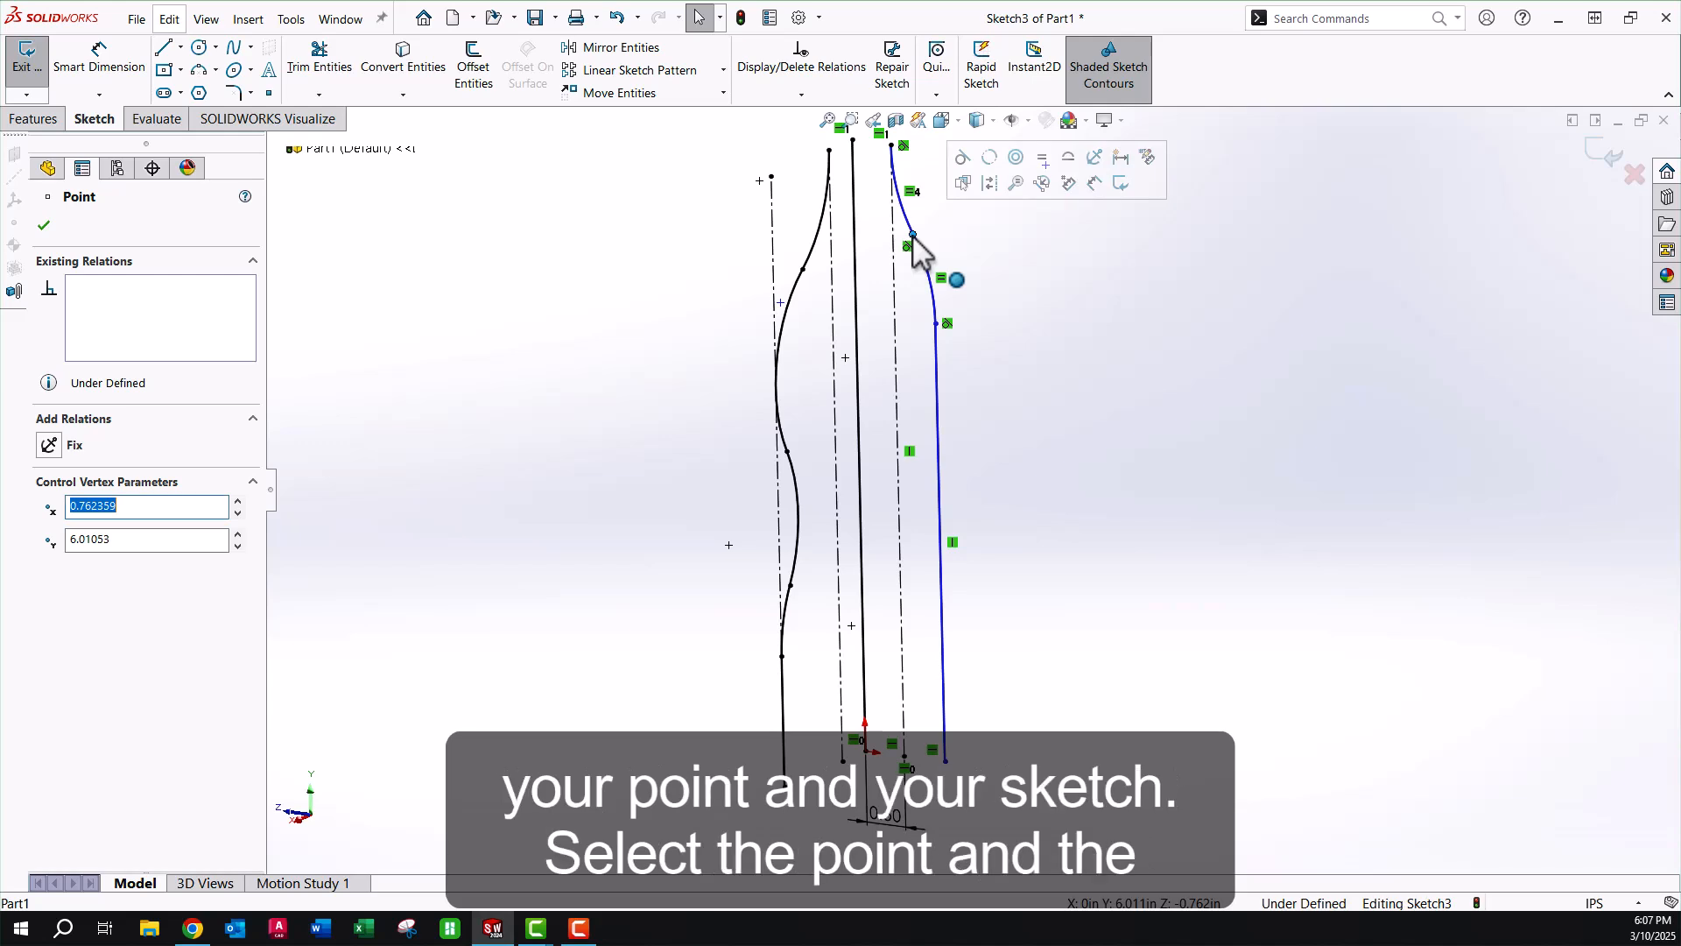
{"action": "left_click", "coordinate": [803, 272], "text": "ctrl"}
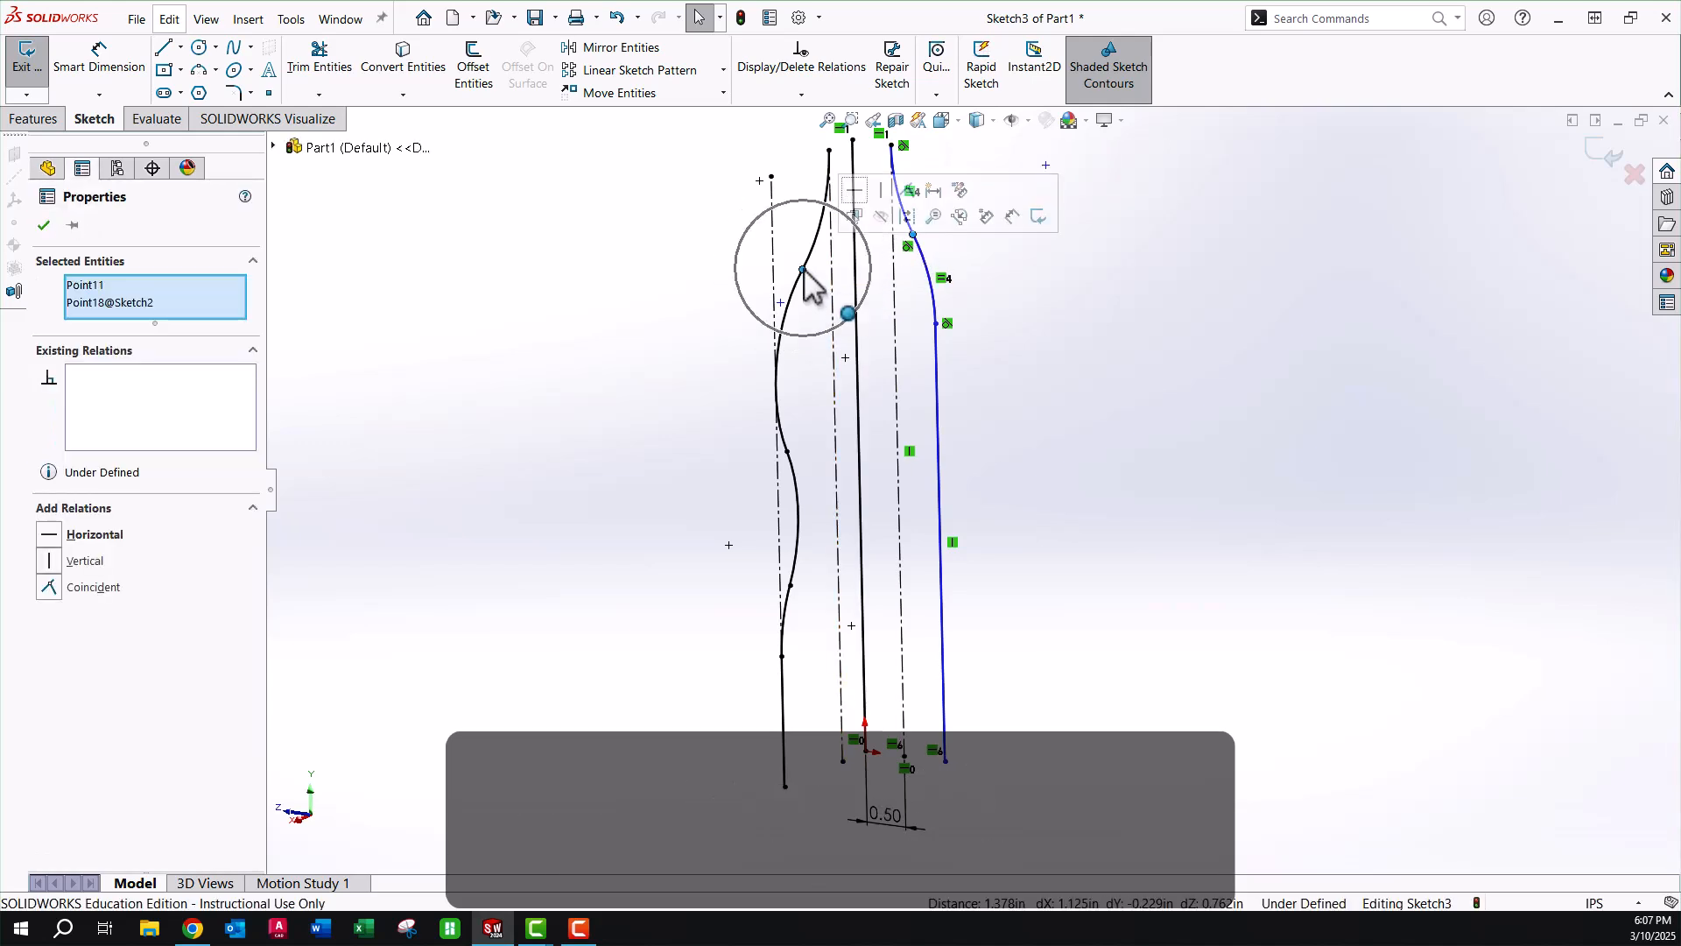
{"action": "left_click", "coordinate": [49, 535]}
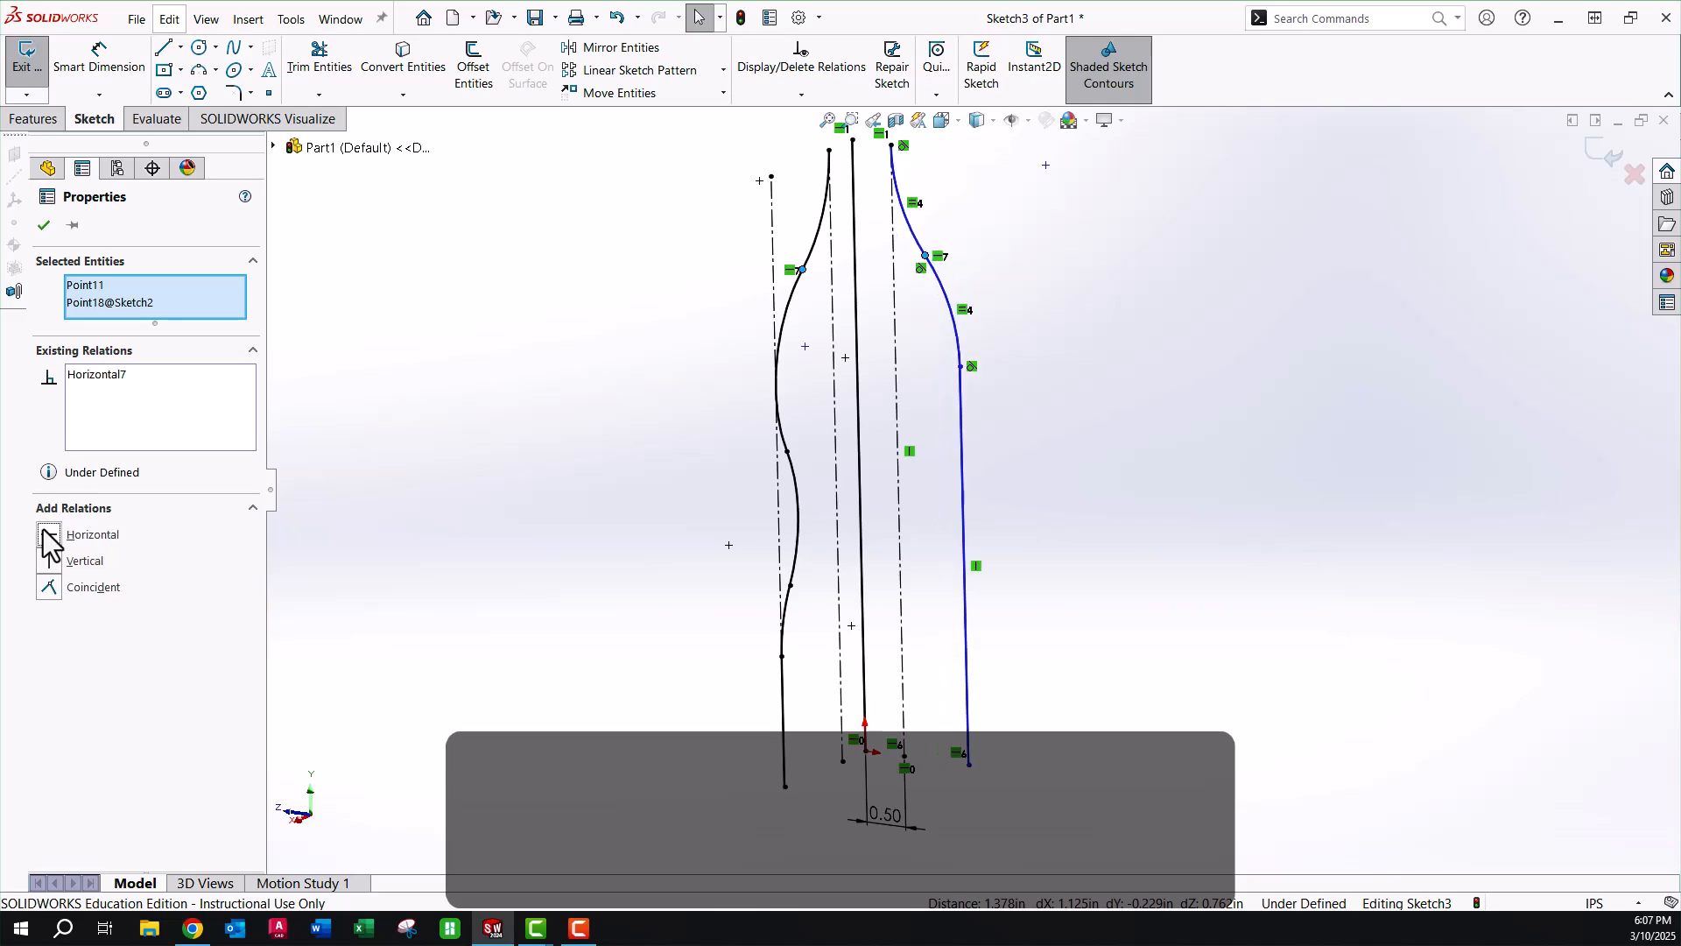
{"action": "left_click", "coordinate": [1151, 362]}
Dimension the spacing between the centerline and the outer vertical line at 1 in.
{"action": "scroll", "coordinate": [995, 392], "scroll_direction": "up", "scroll_amount": 2}
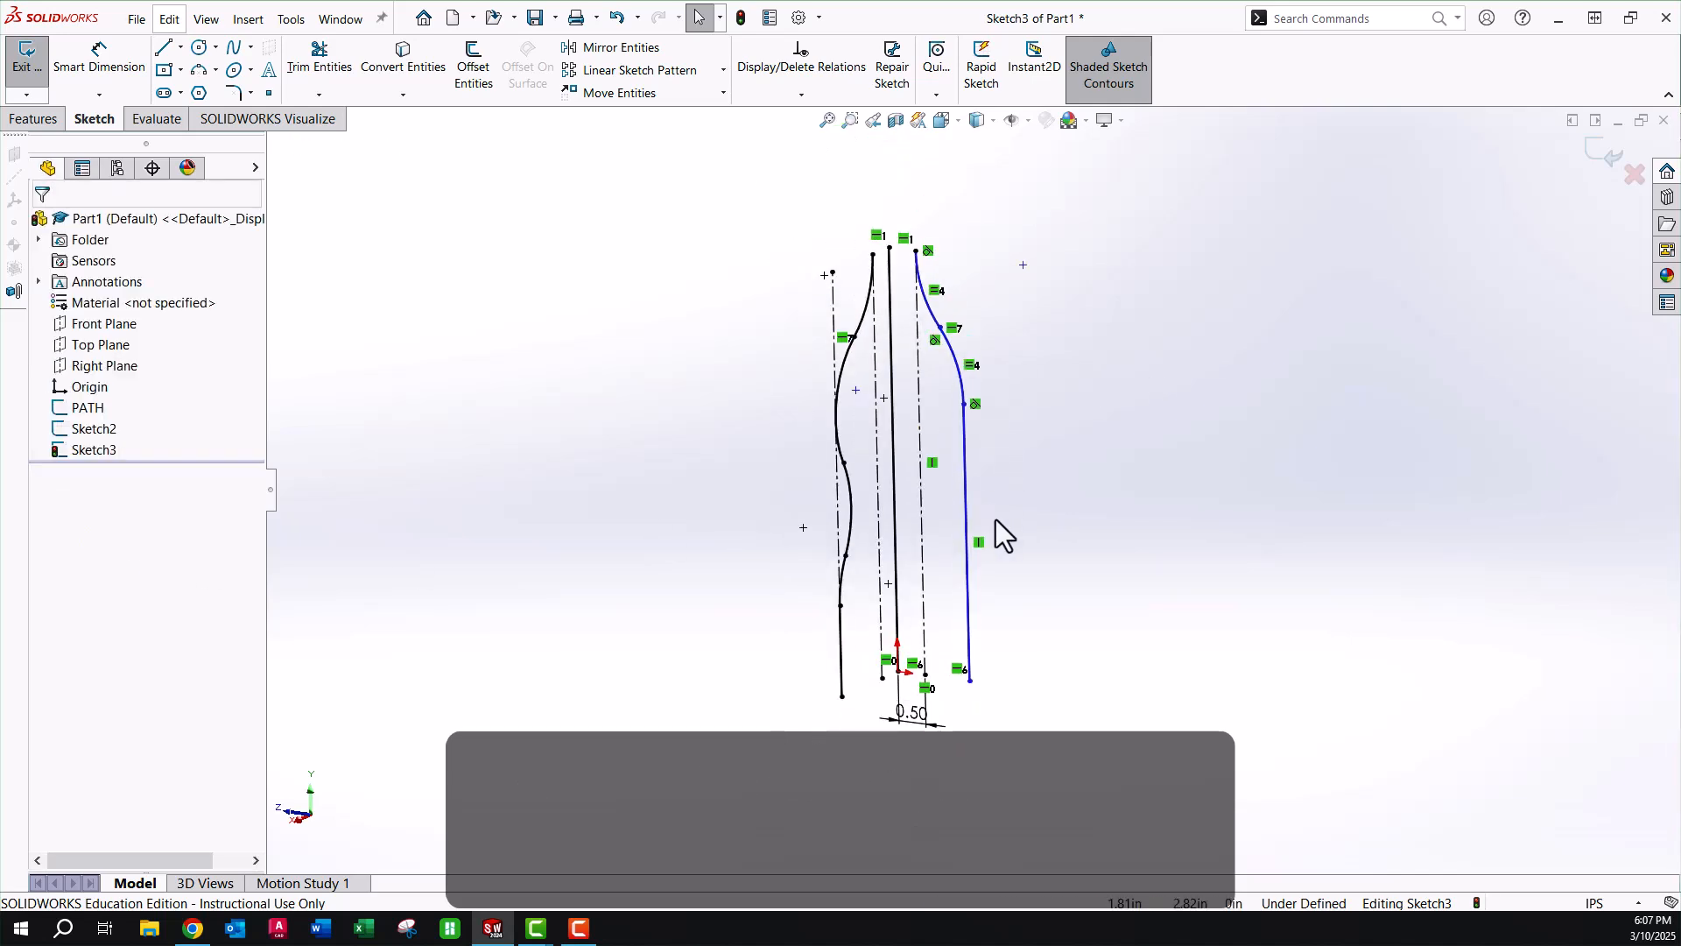
{"action": "scroll", "coordinate": [934, 254], "scroll_direction": "down", "scroll_amount": 2}
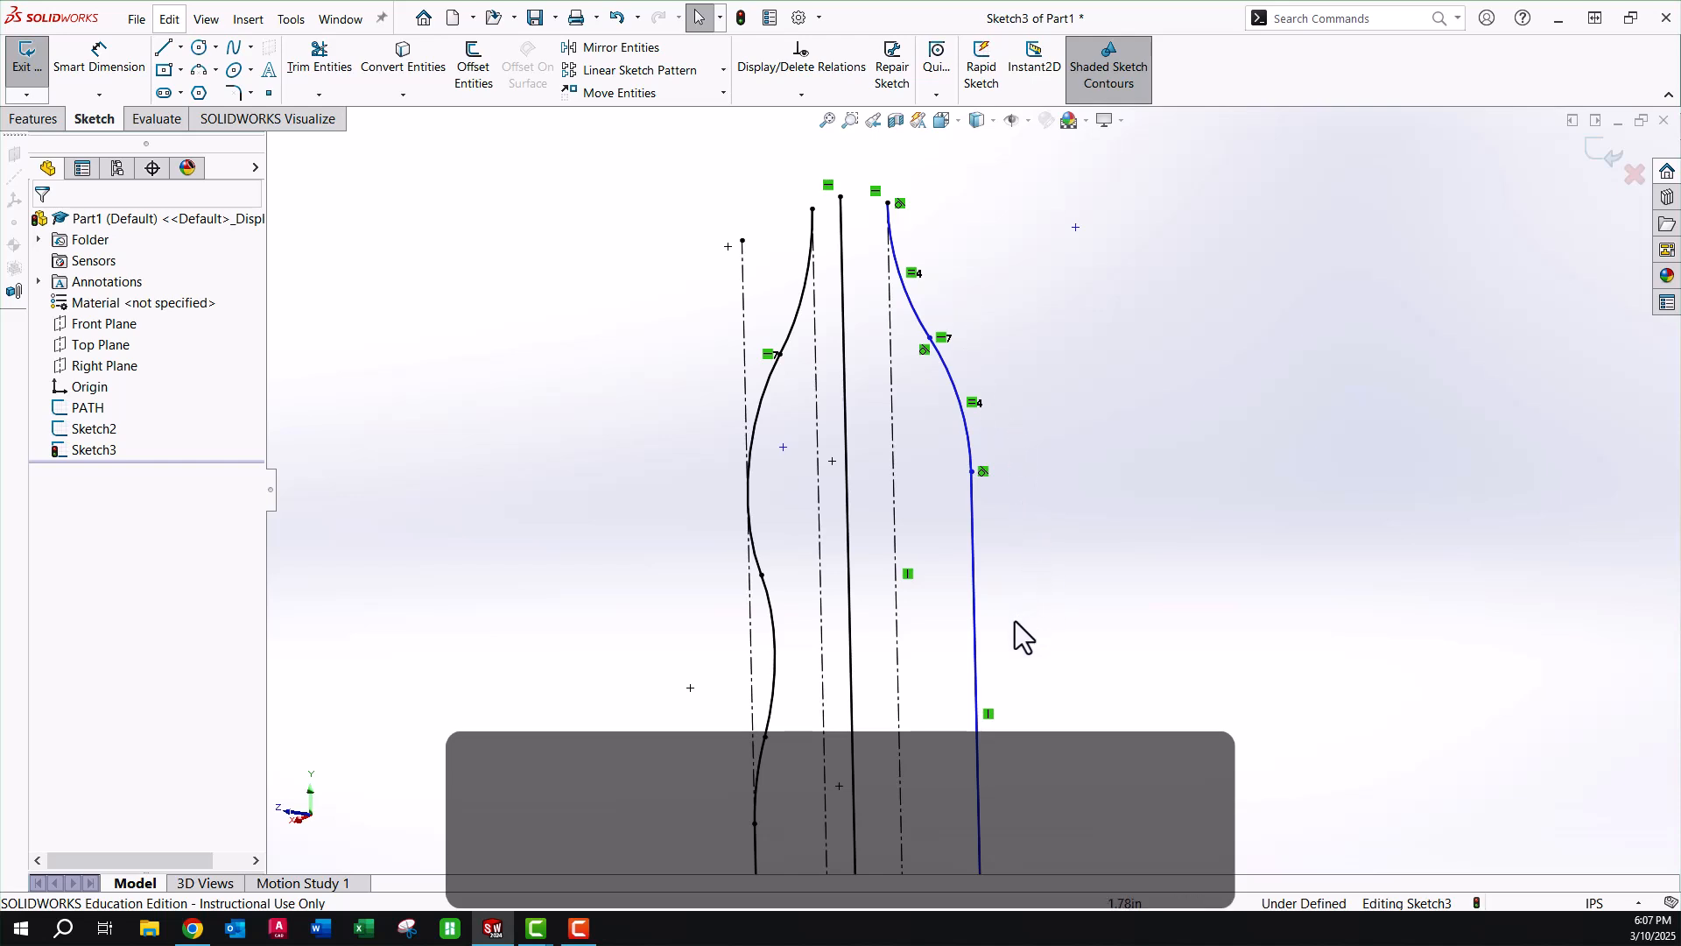
{"action": "scroll", "coordinate": [1007, 644], "scroll_direction": "up", "scroll_amount": 2}
{"action": "mouse_move", "coordinate": [1047, 575]}
{"action": "middle_mouse_down"}
{"action": "mouse_move", "coordinate": [1069, 518]}
{"action": "mouse_move", "coordinate": [1092, 518]}
{"action": "mouse_move", "coordinate": [1070, 563]}
{"action": "middle_mouse_up"}
{"action": "scroll", "coordinate": [981, 845], "scroll_direction": "down", "scroll_amount": 2}
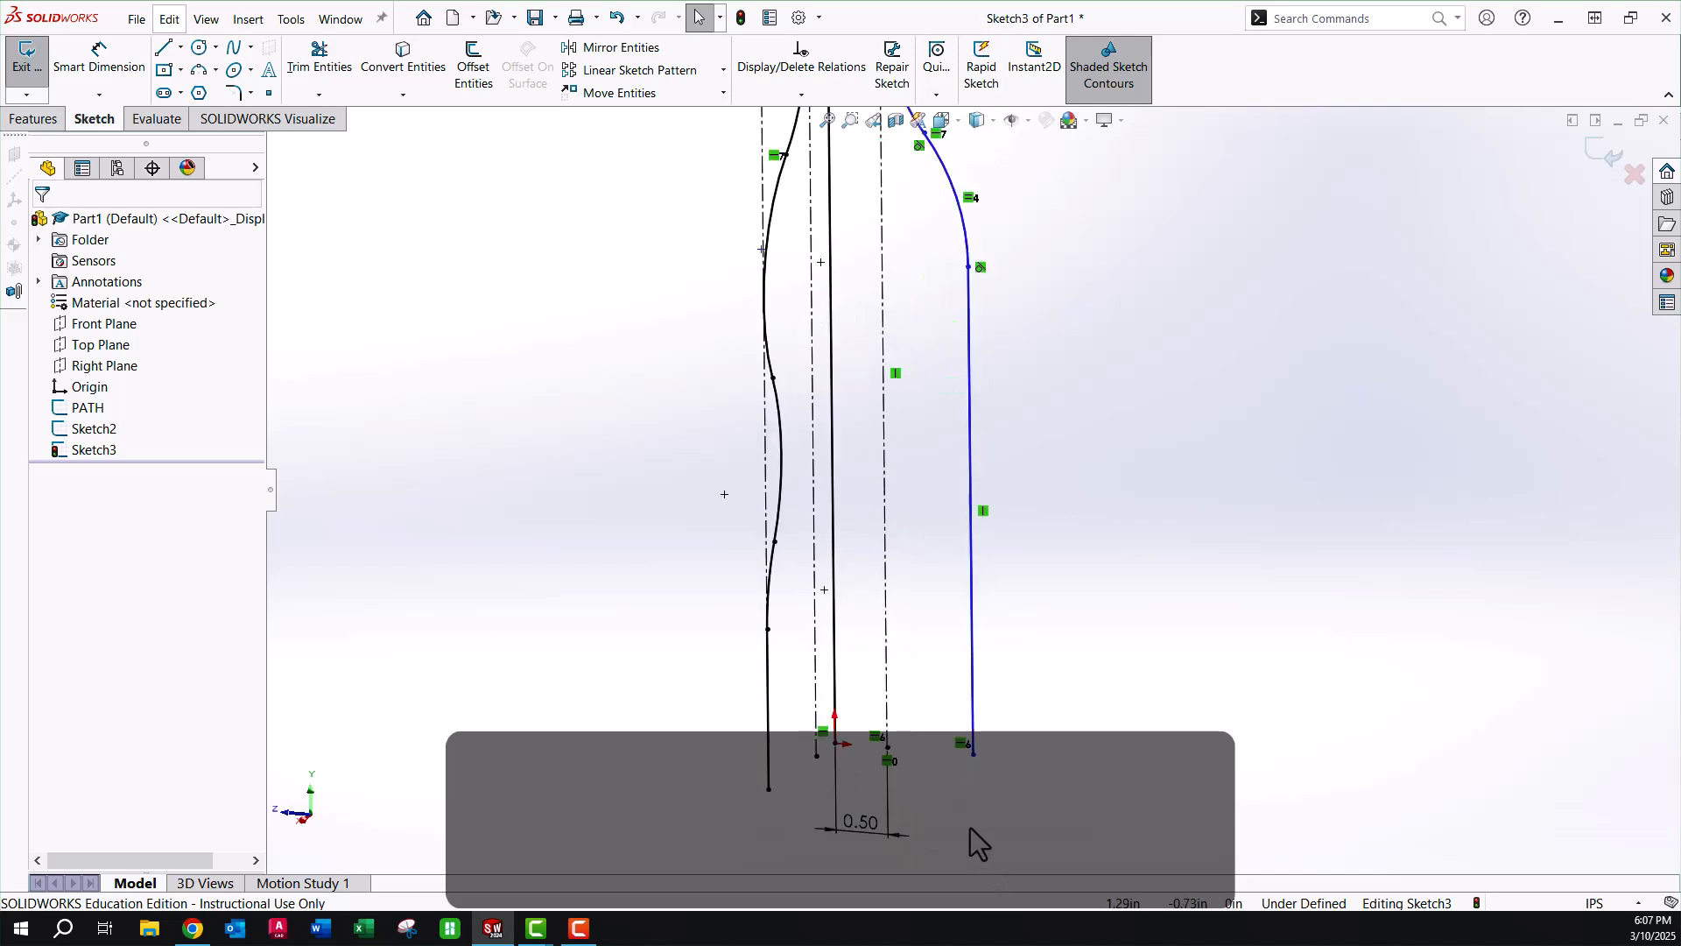
{"action": "left_click", "coordinate": [120, 79]}
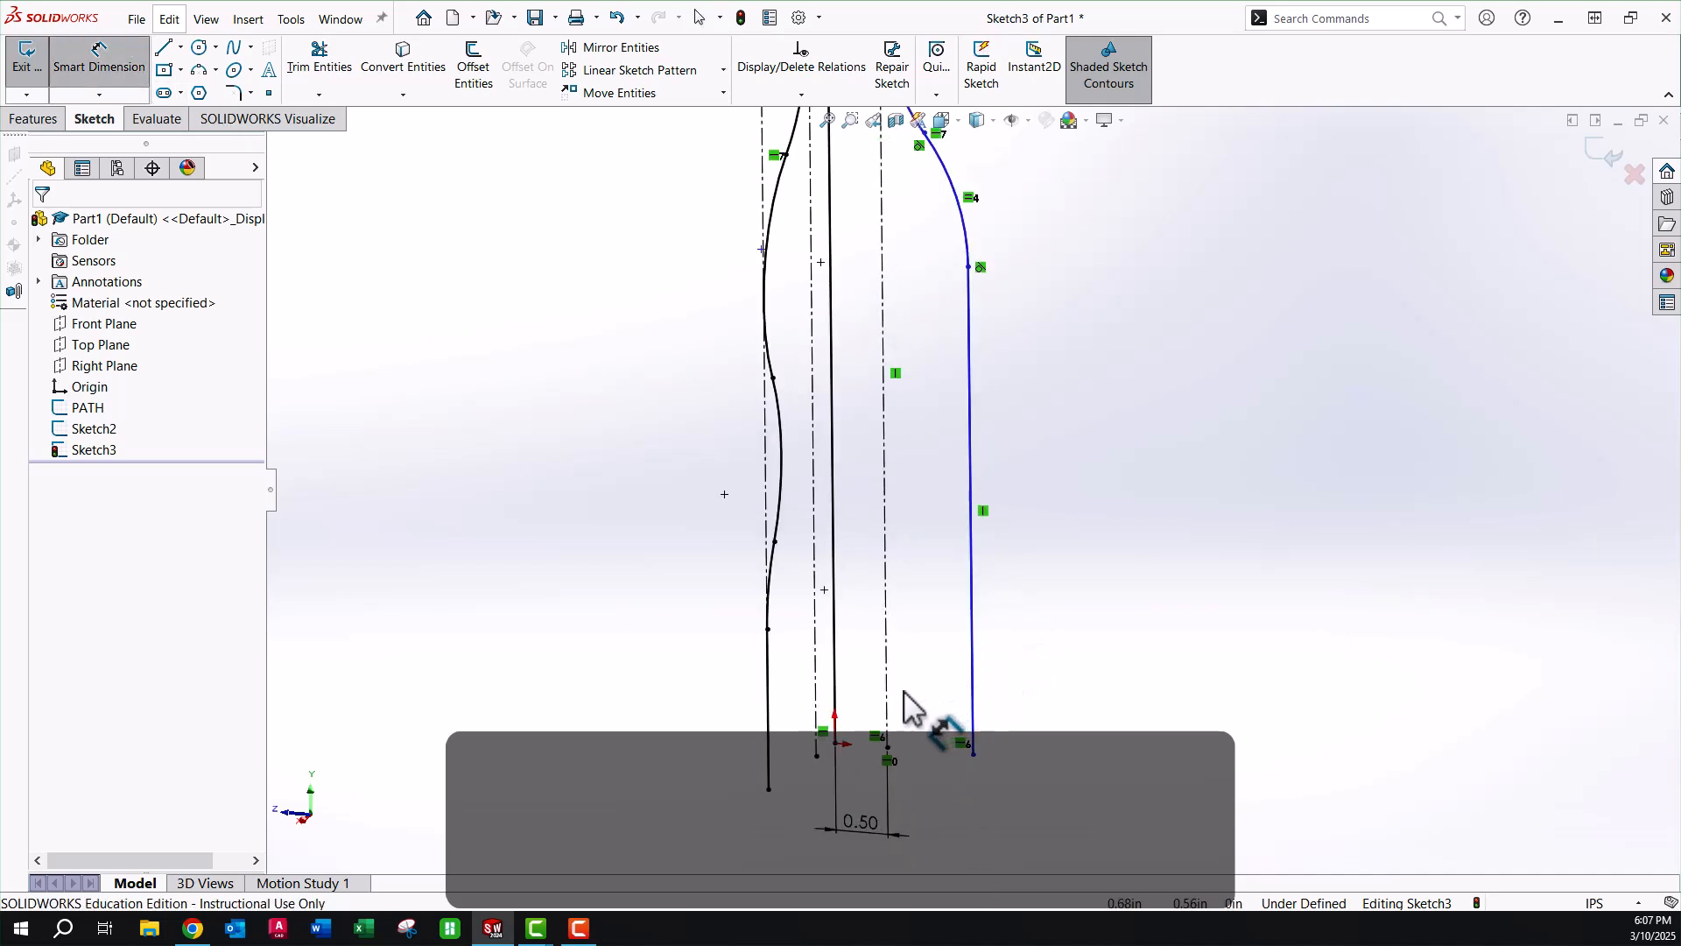
{"action": "left_click", "coordinate": [971, 701]}
{"action": "left_click", "coordinate": [886, 692]}
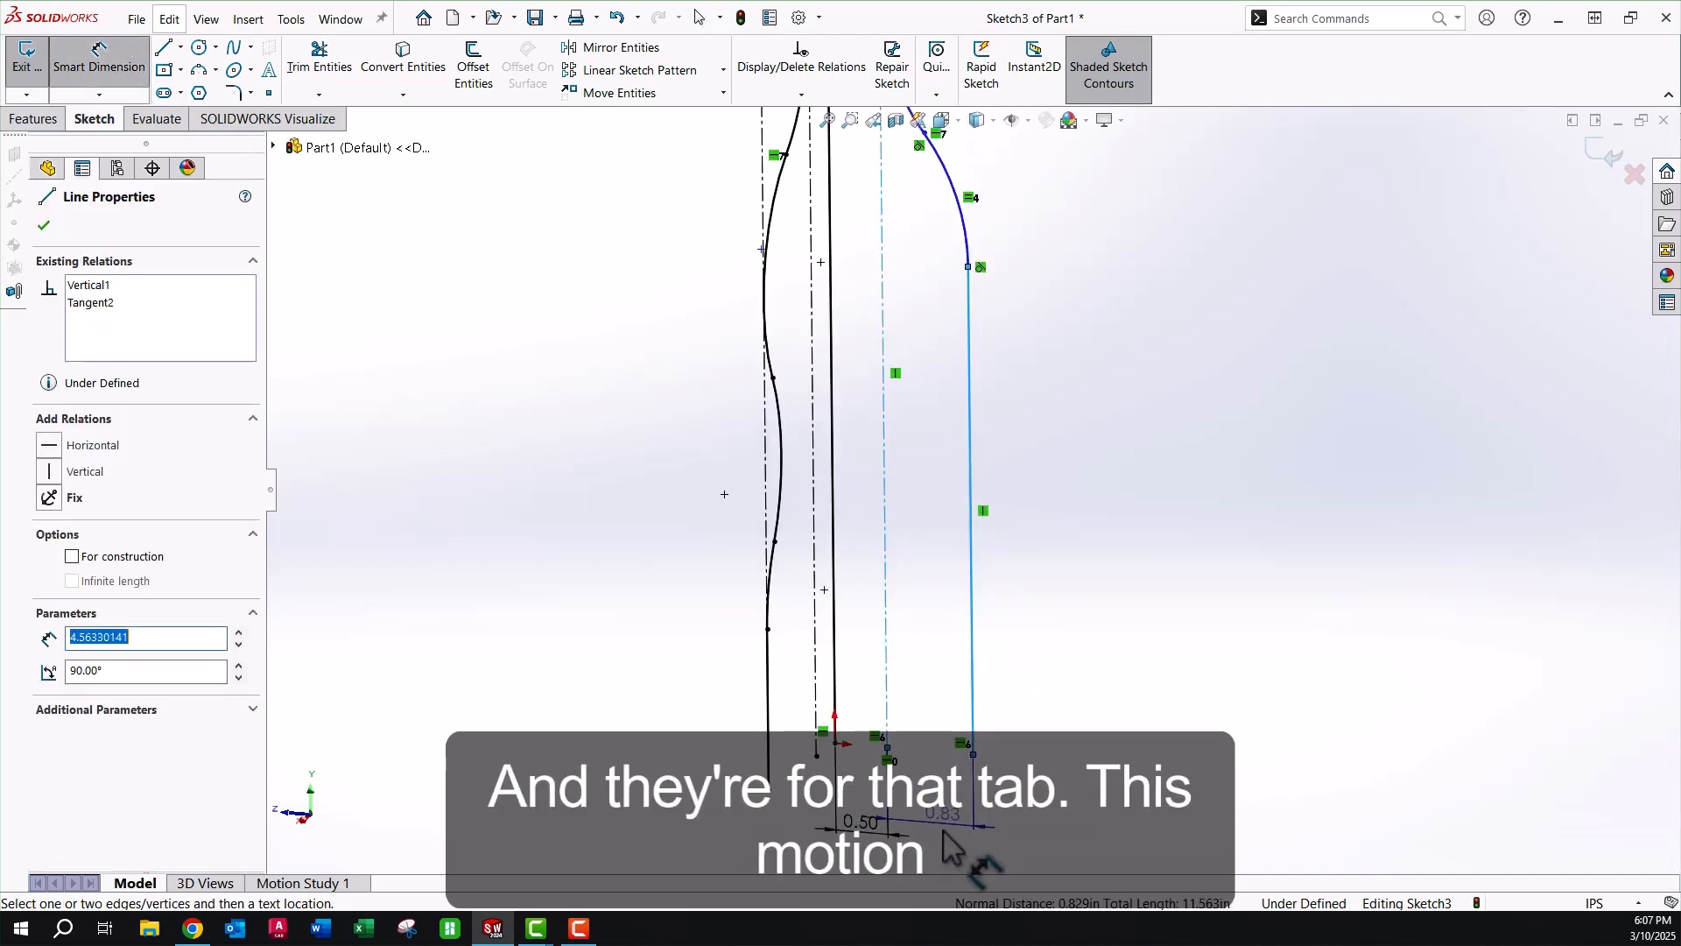
{"action": "left_click", "coordinate": [939, 827]}
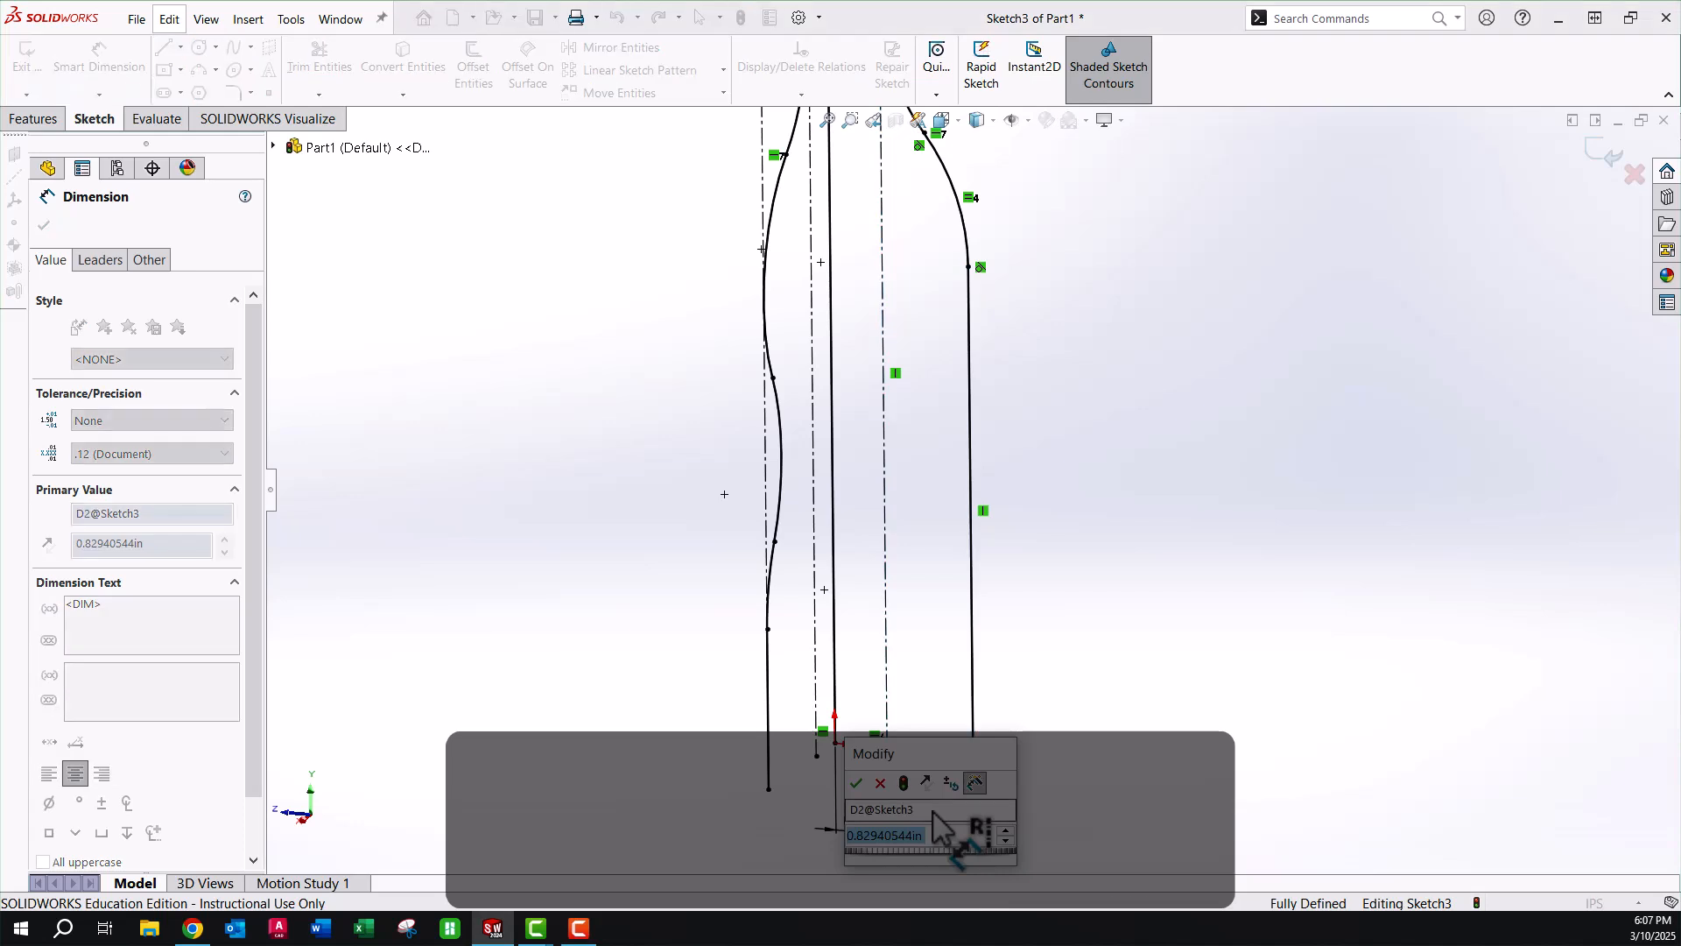
{"action": "type", "text": "1"}
{"action": "key", "text": "Return"}
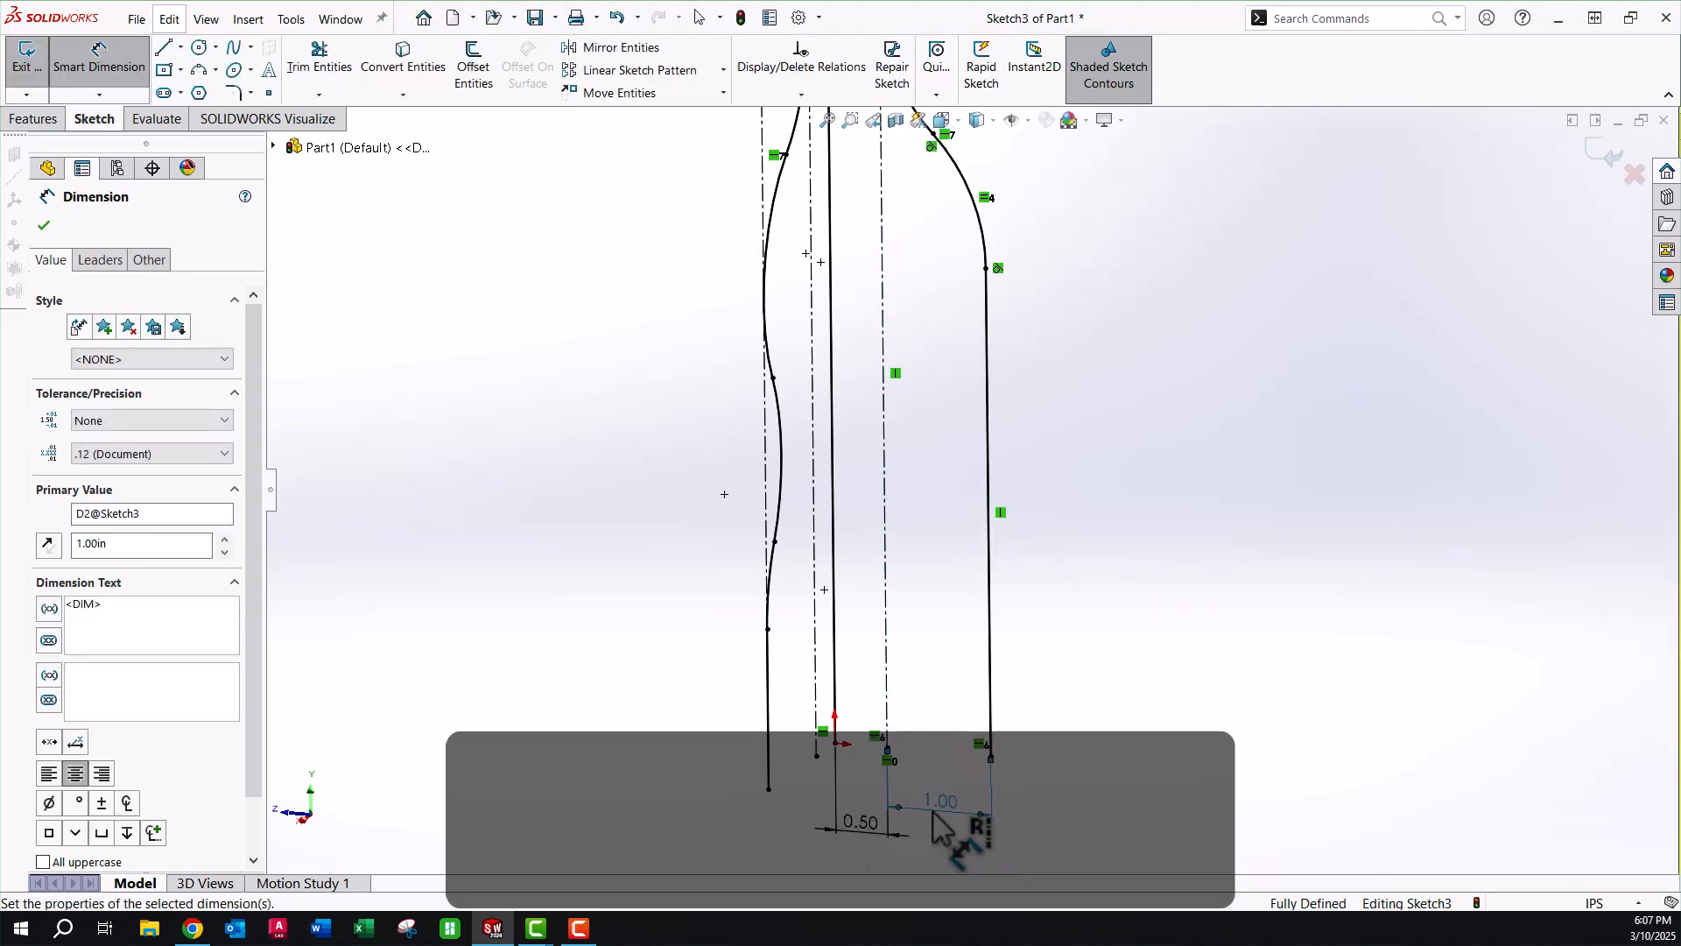
Move the 0.50 in dimension below the 1.00 in dimension and exit the second guide curve's sketch.
{"action": "scroll", "coordinate": [1014, 420], "scroll_direction": "up", "scroll_amount": 3}
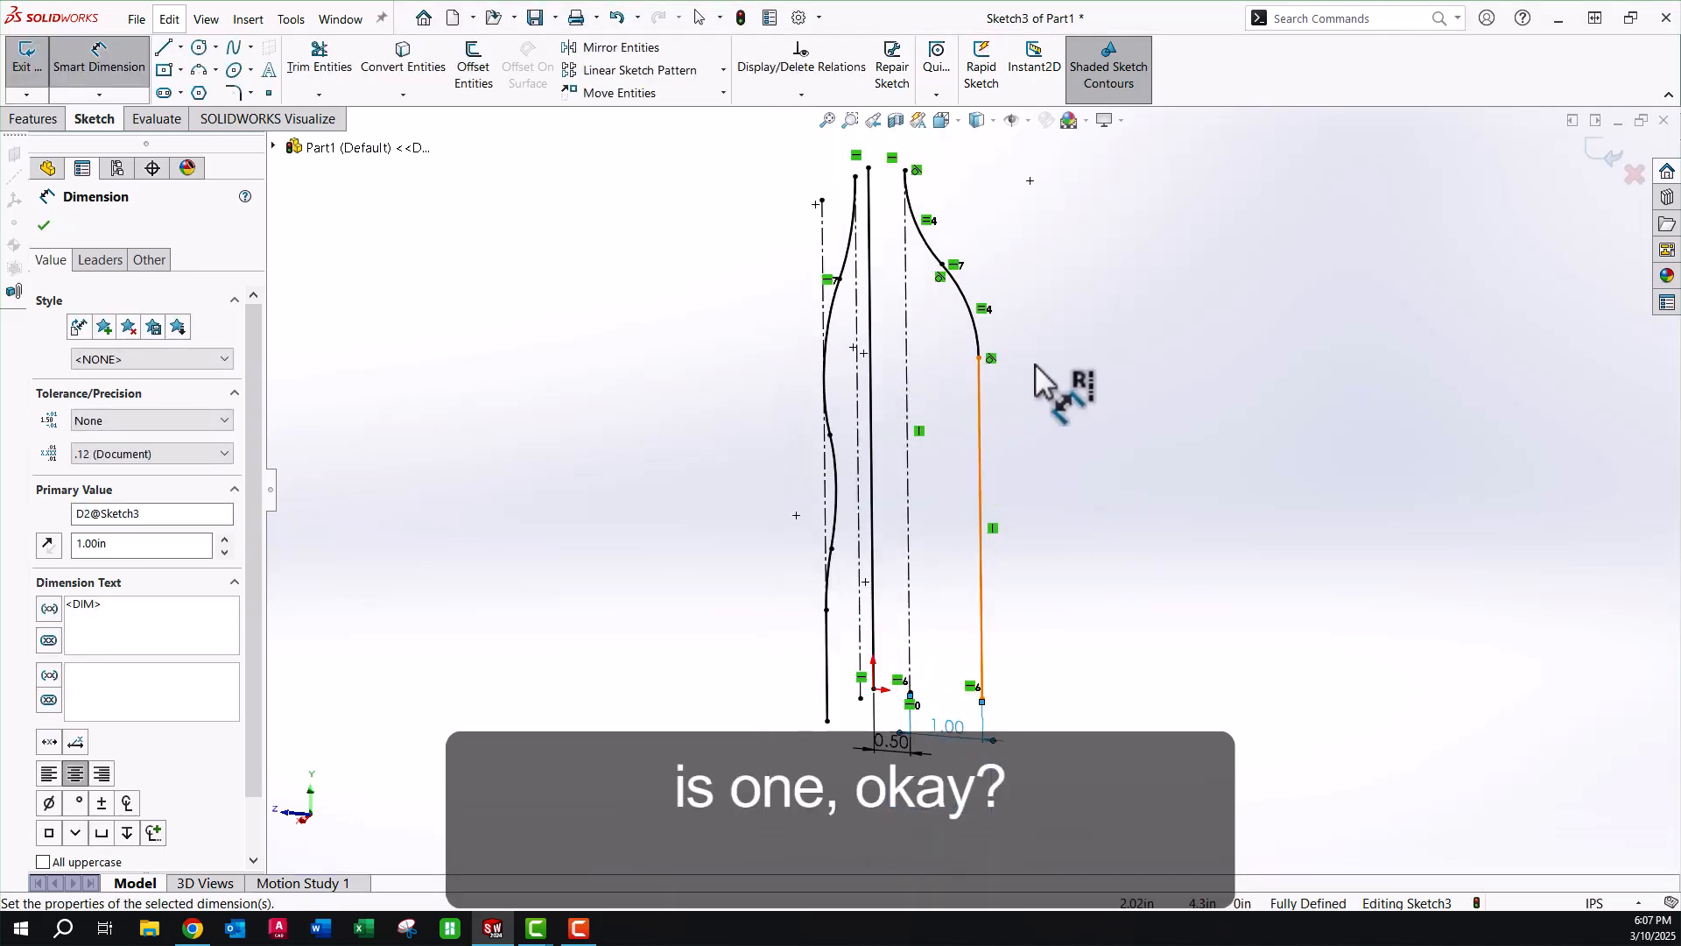
{"action": "left_click", "coordinate": [954, 124]}
{"action": "left_click", "coordinate": [714, 582]}
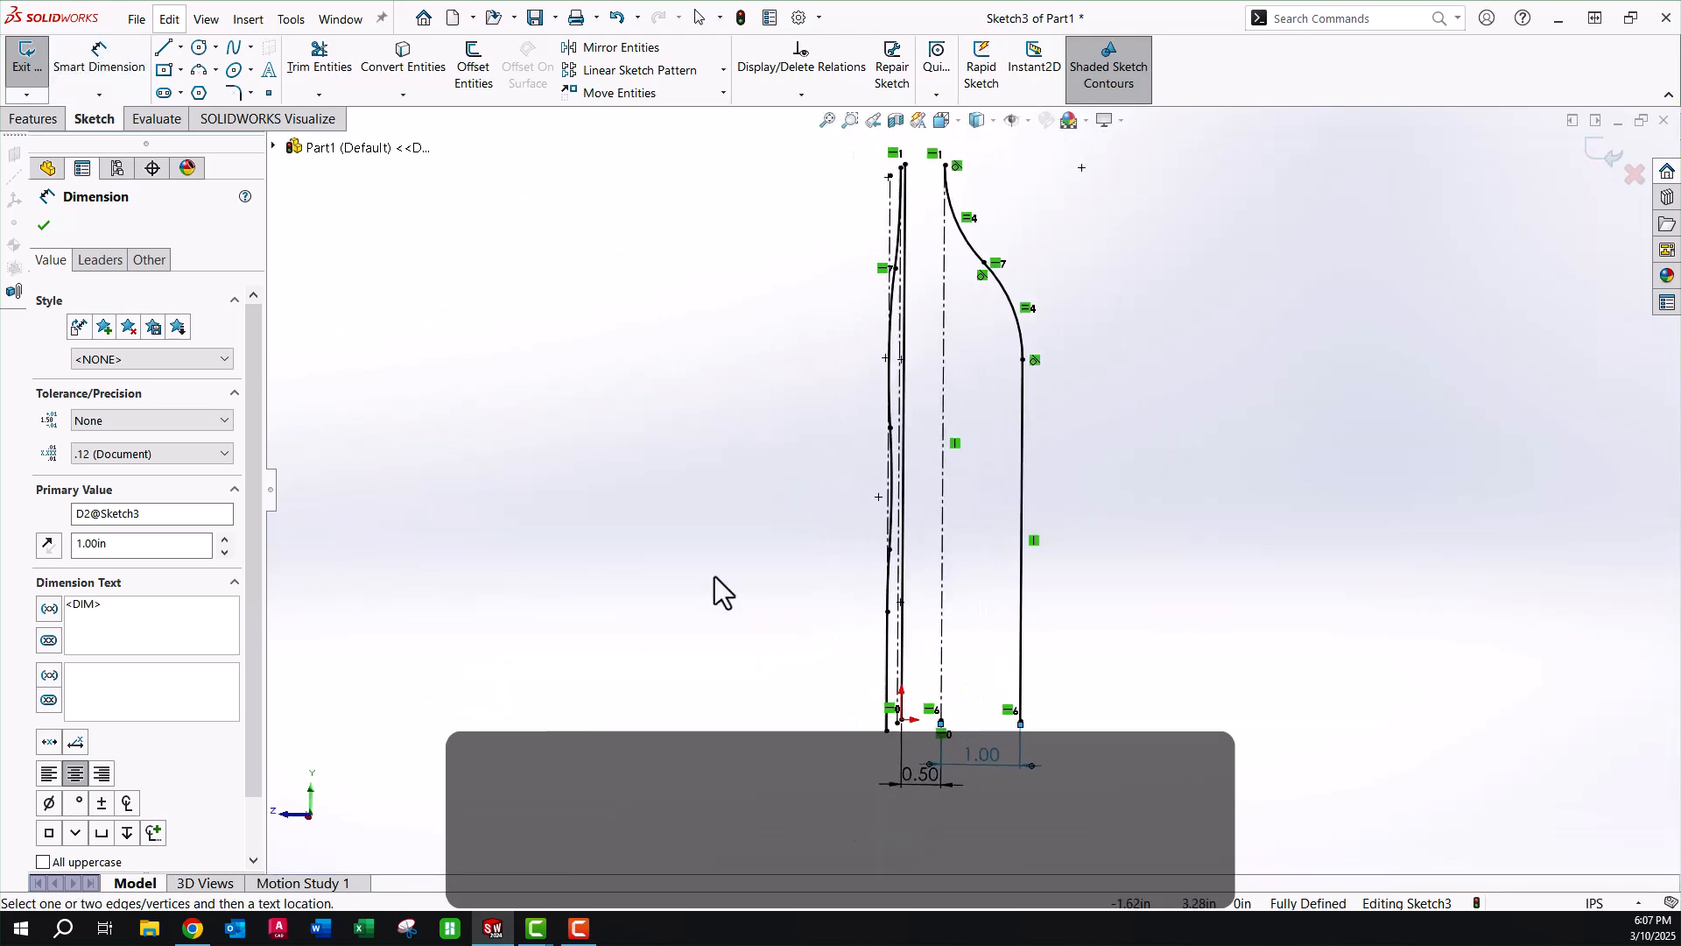
{"action": "left_click", "coordinate": [1095, 439]}
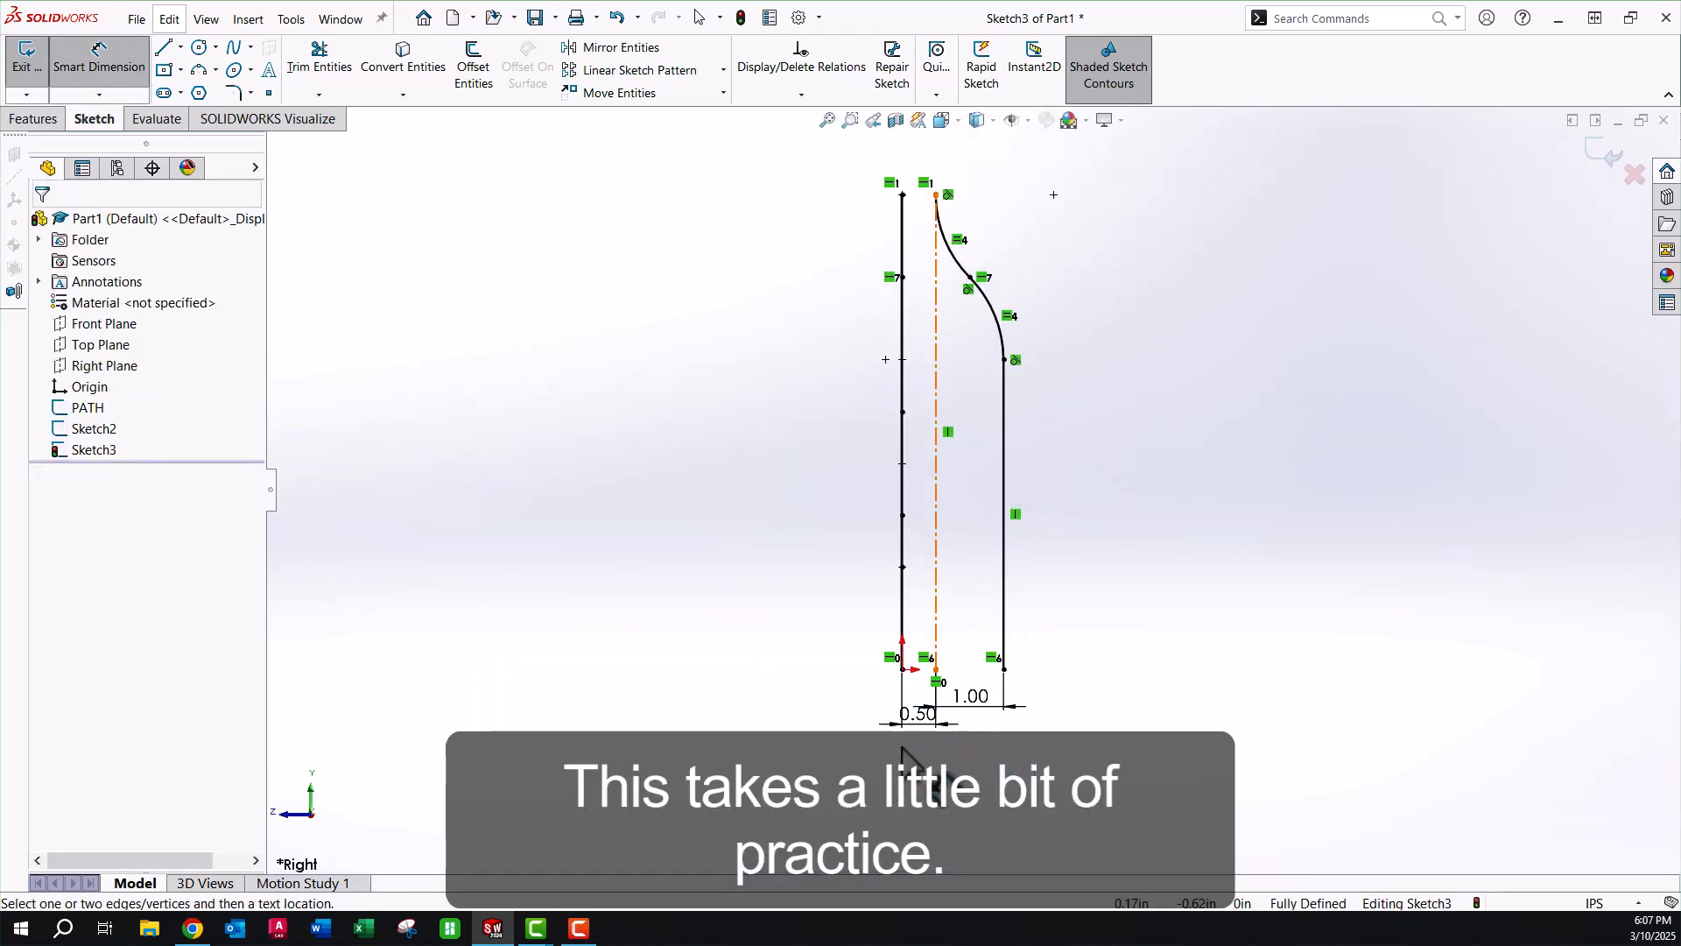
{"action": "scroll", "coordinate": [945, 713], "scroll_direction": "down", "scroll_amount": 2}
{"action": "left_click_drag", "start_coordinate": [941, 687], "coordinate": [939, 716]}
{"action": "scroll", "coordinate": [1096, 406], "scroll_direction": "up", "scroll_amount": 3}
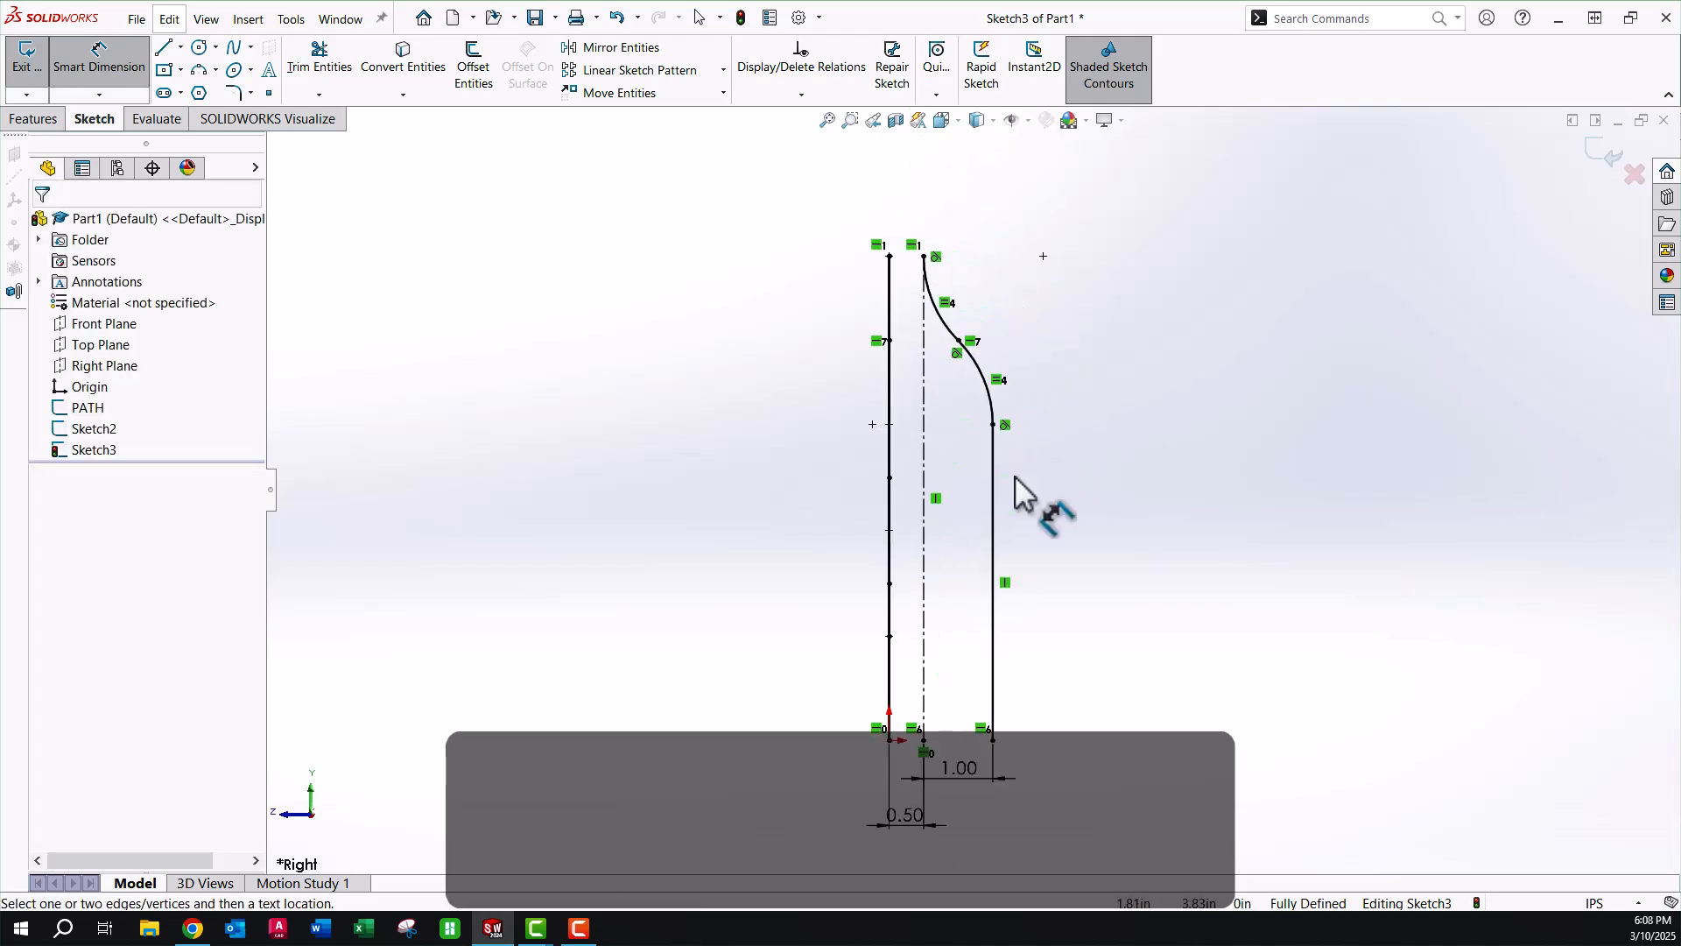
{"action": "mouse_move", "coordinate": [1022, 495]}
{"action": "middle_mouse_down"}
{"action": "mouse_move", "coordinate": [976, 507]}
{"action": "mouse_move", "coordinate": [945, 543]}
{"action": "middle_mouse_up"}
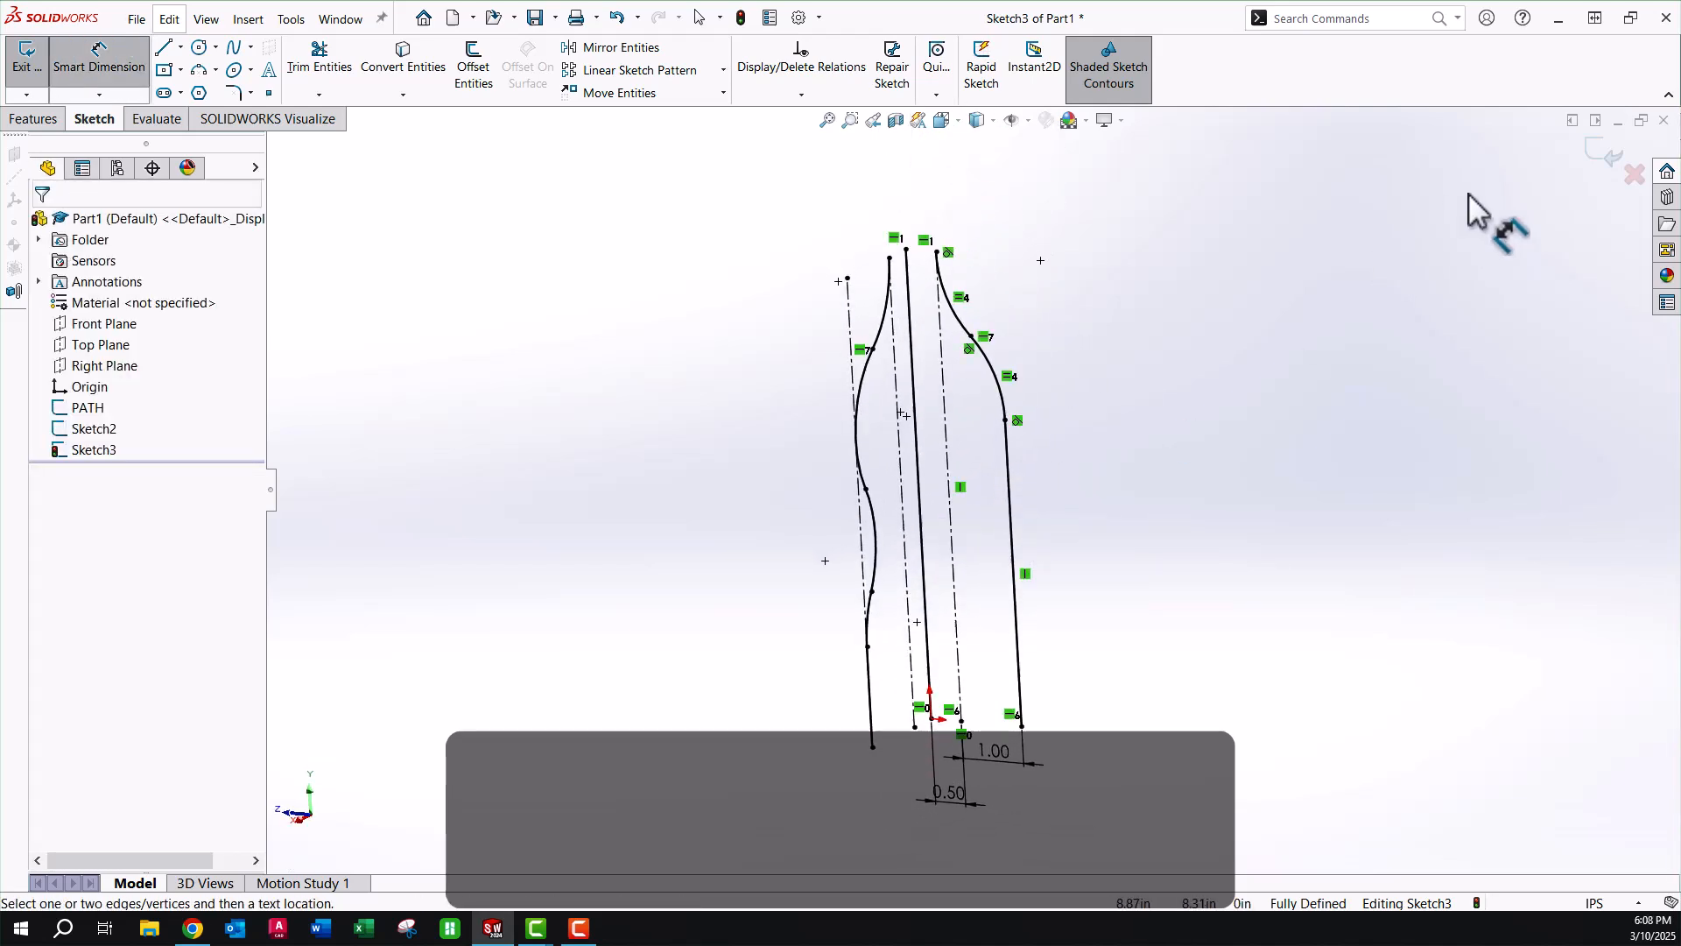
{"action": "left_click", "coordinate": [1595, 162]}
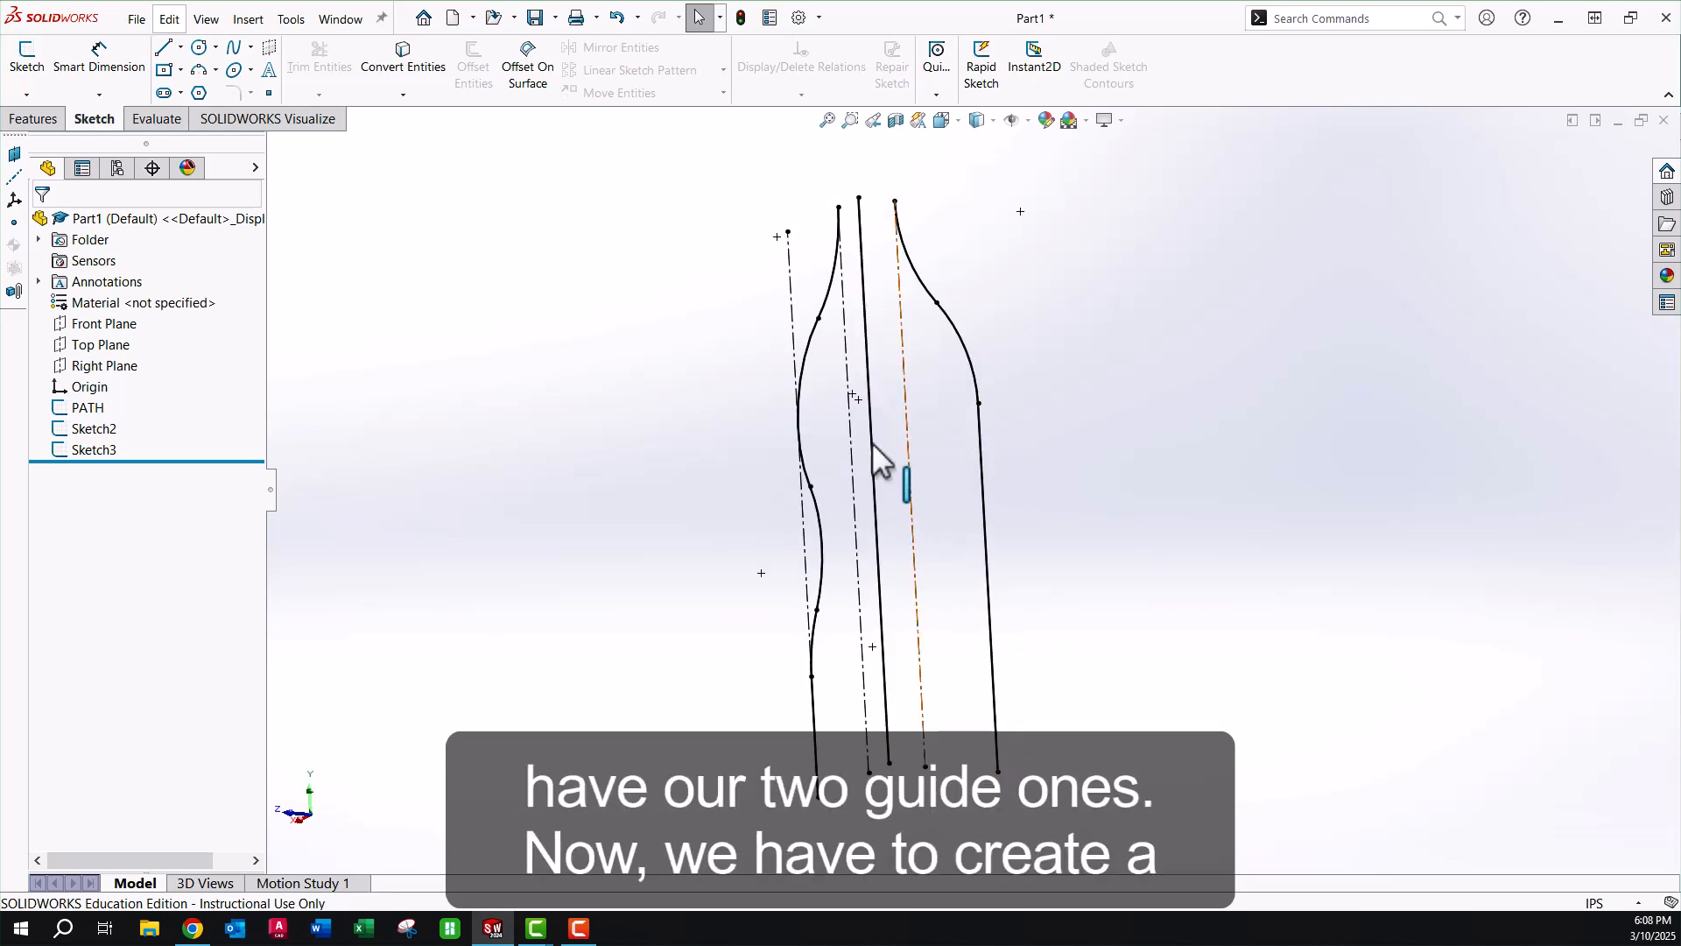
Start a new sketch on the Top Plane for the sweep profile.
{"action": "scroll", "coordinate": [930, 697], "scroll_direction": "up", "scroll_amount": 1}
{"action": "scroll", "coordinate": [927, 707], "scroll_direction": "down", "scroll_amount": 1}
{"action": "scroll", "coordinate": [929, 720], "scroll_direction": "down", "scroll_amount": 1}
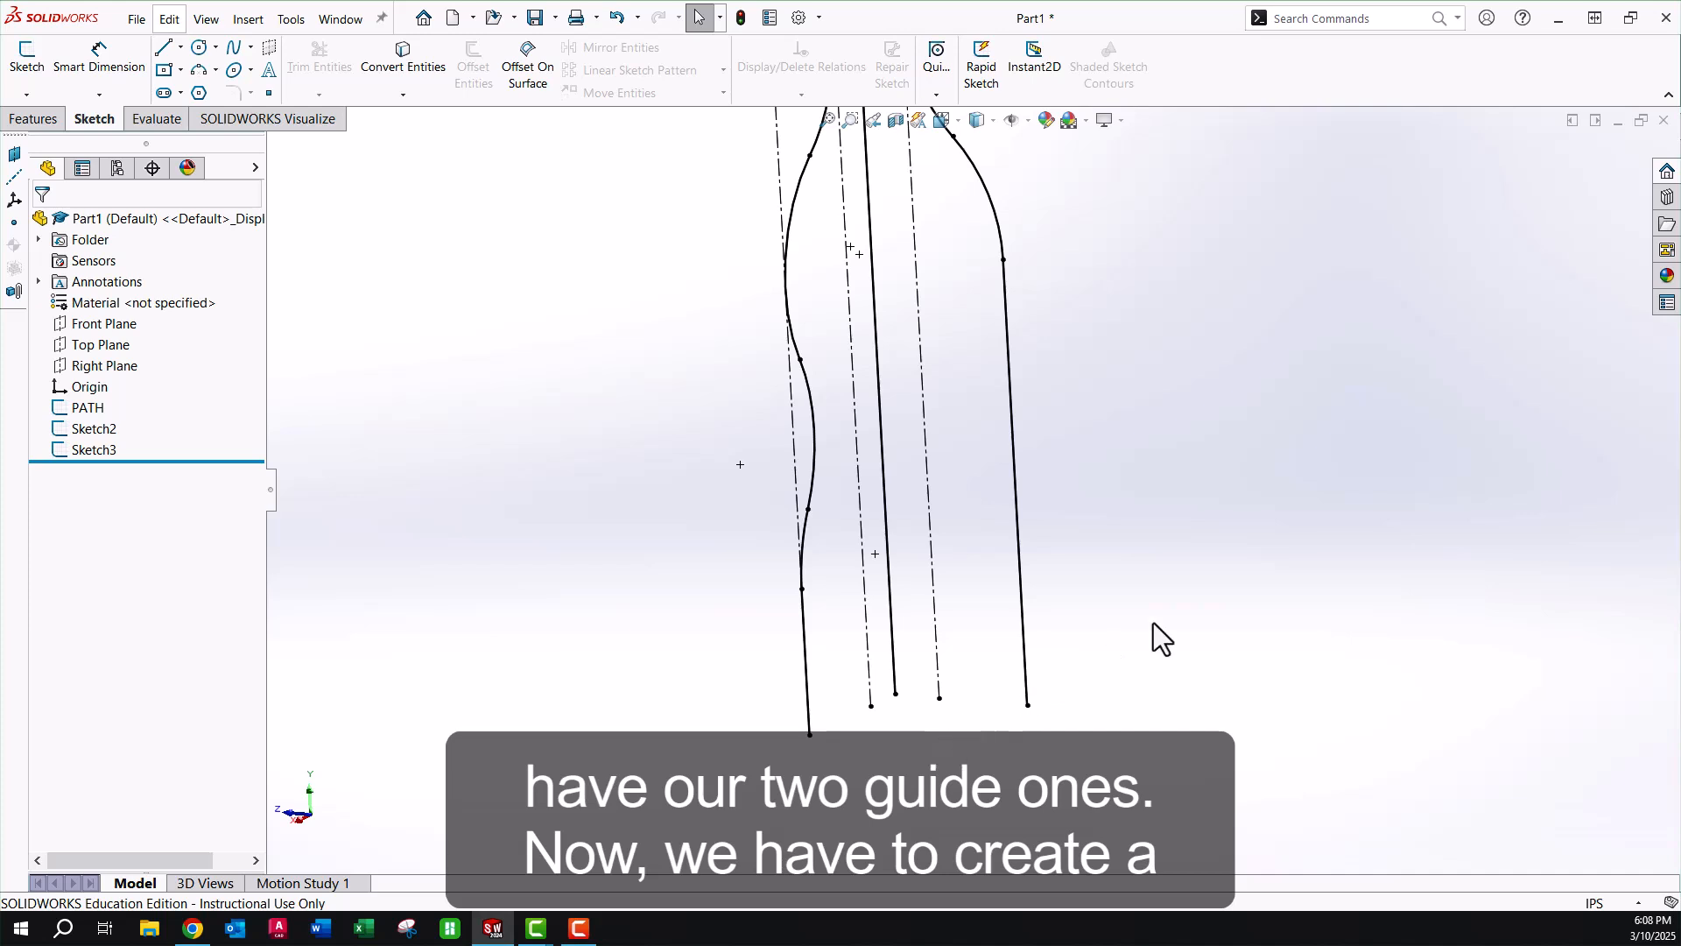
{"action": "mouse_move", "coordinate": [1154, 622]}
{"action": "middle_mouse_down"}
{"action": "mouse_move", "coordinate": [1171, 623]}
{"action": "mouse_move", "coordinate": [1171, 656]}
{"action": "middle_mouse_up"}
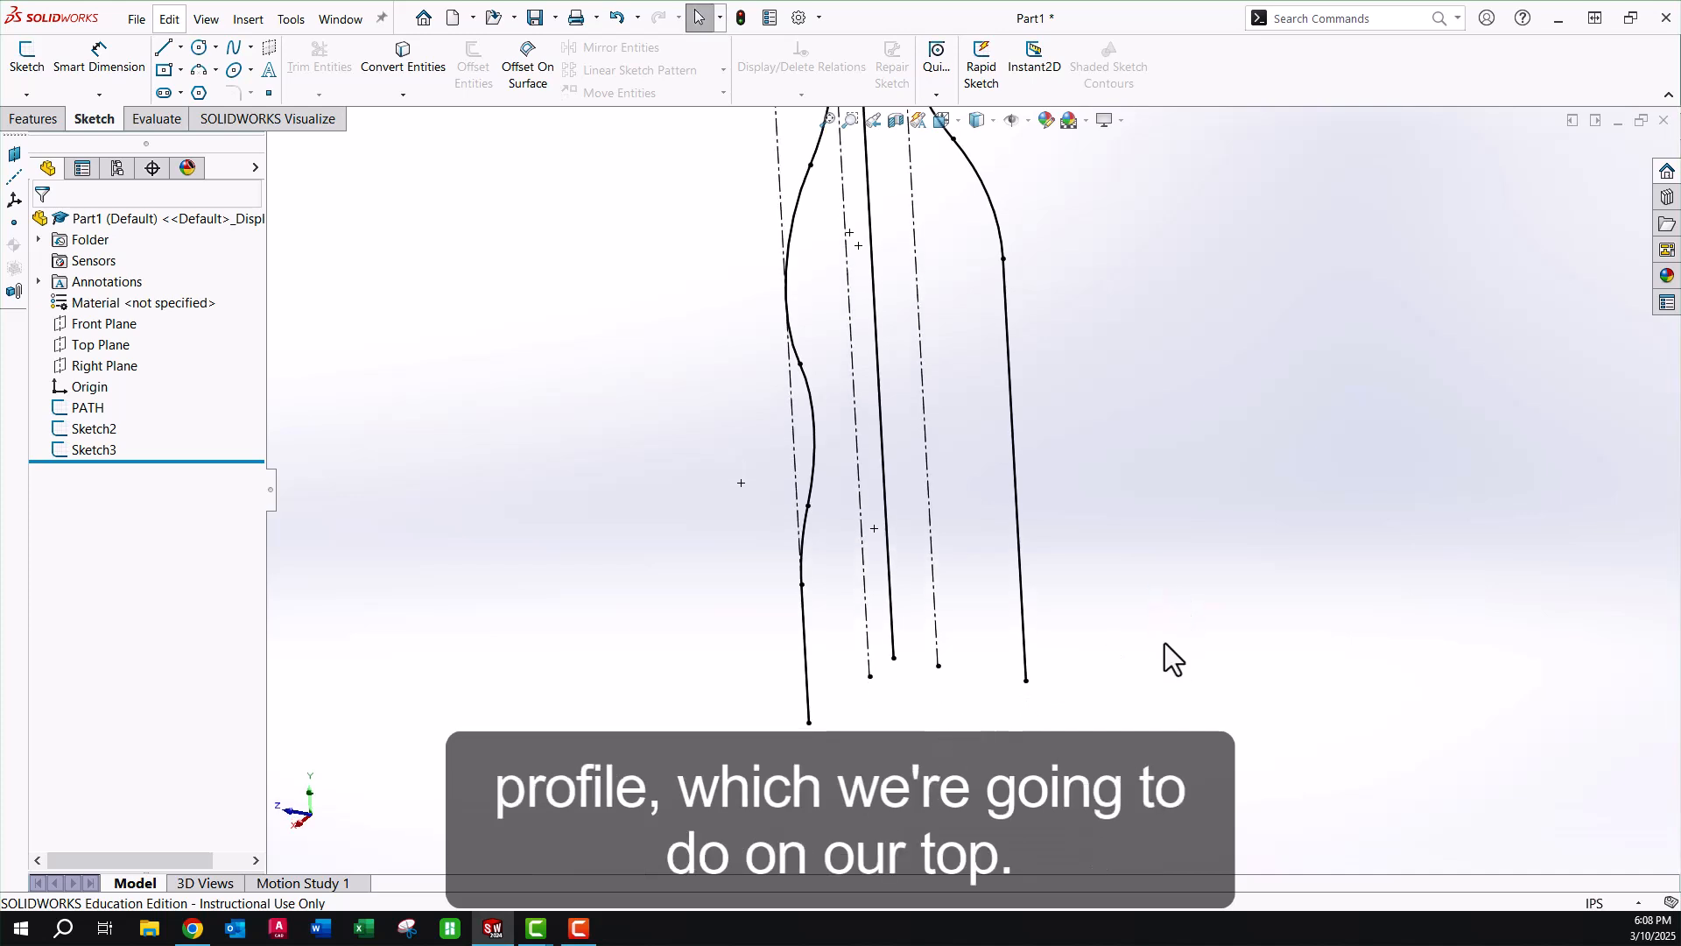
{"action": "left_click", "coordinate": [101, 345]}
{"action": "left_click", "coordinate": [114, 318]}
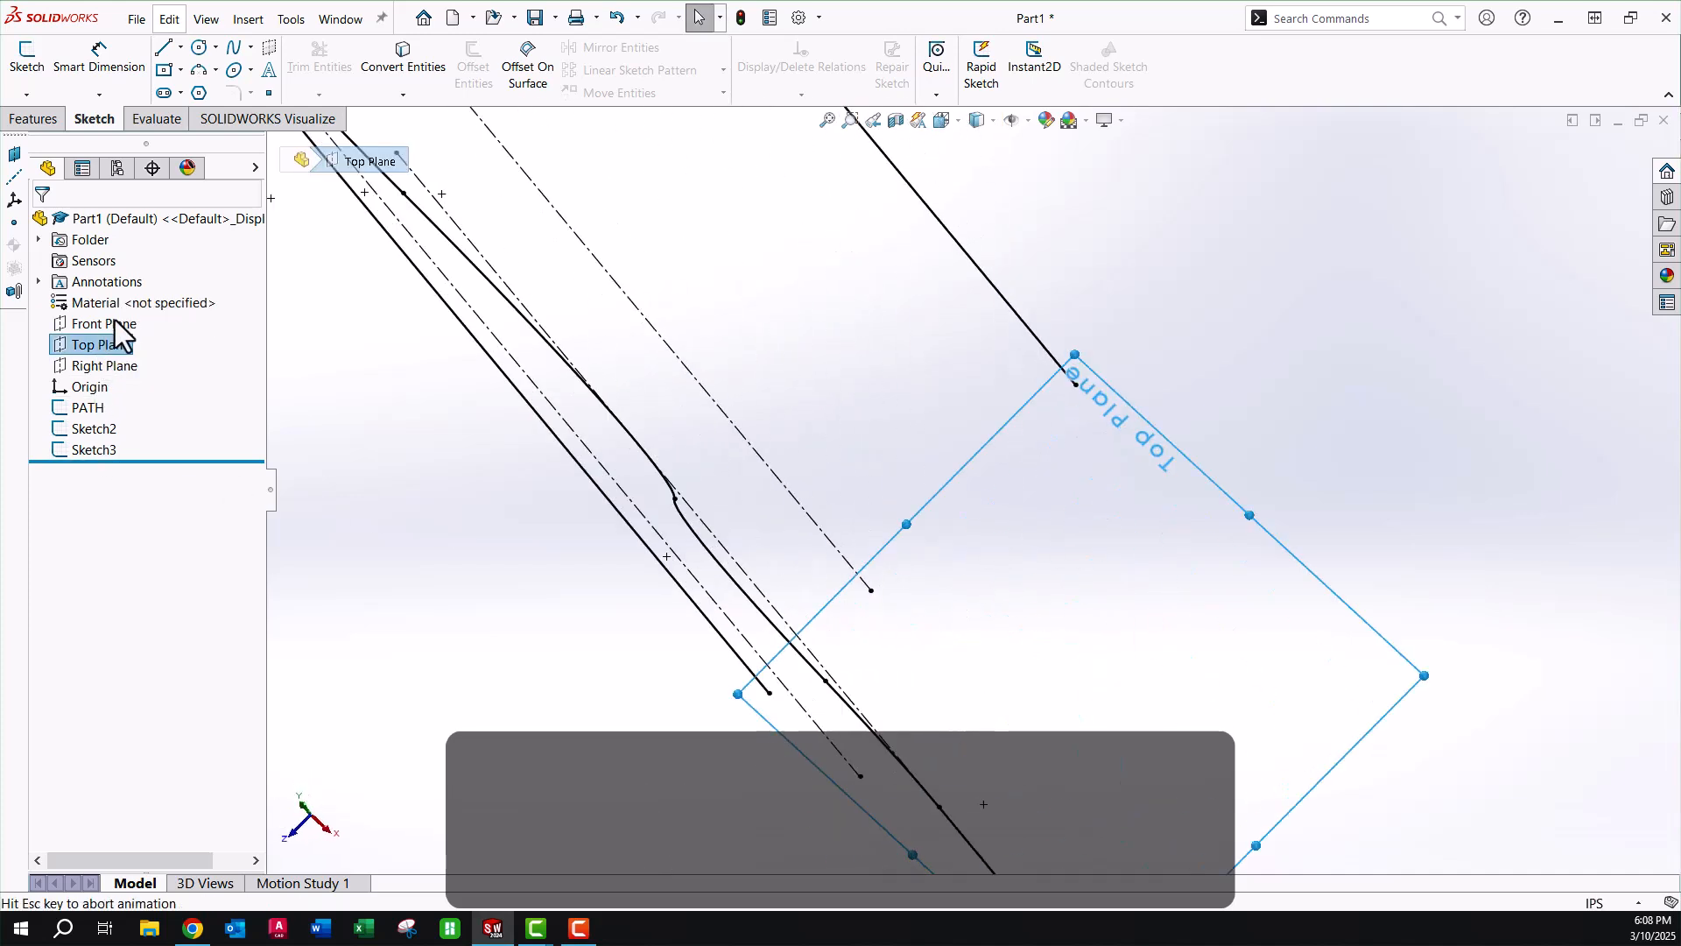
{"action": "scroll", "coordinate": [919, 632], "scroll_direction": "down", "scroll_amount": 1}
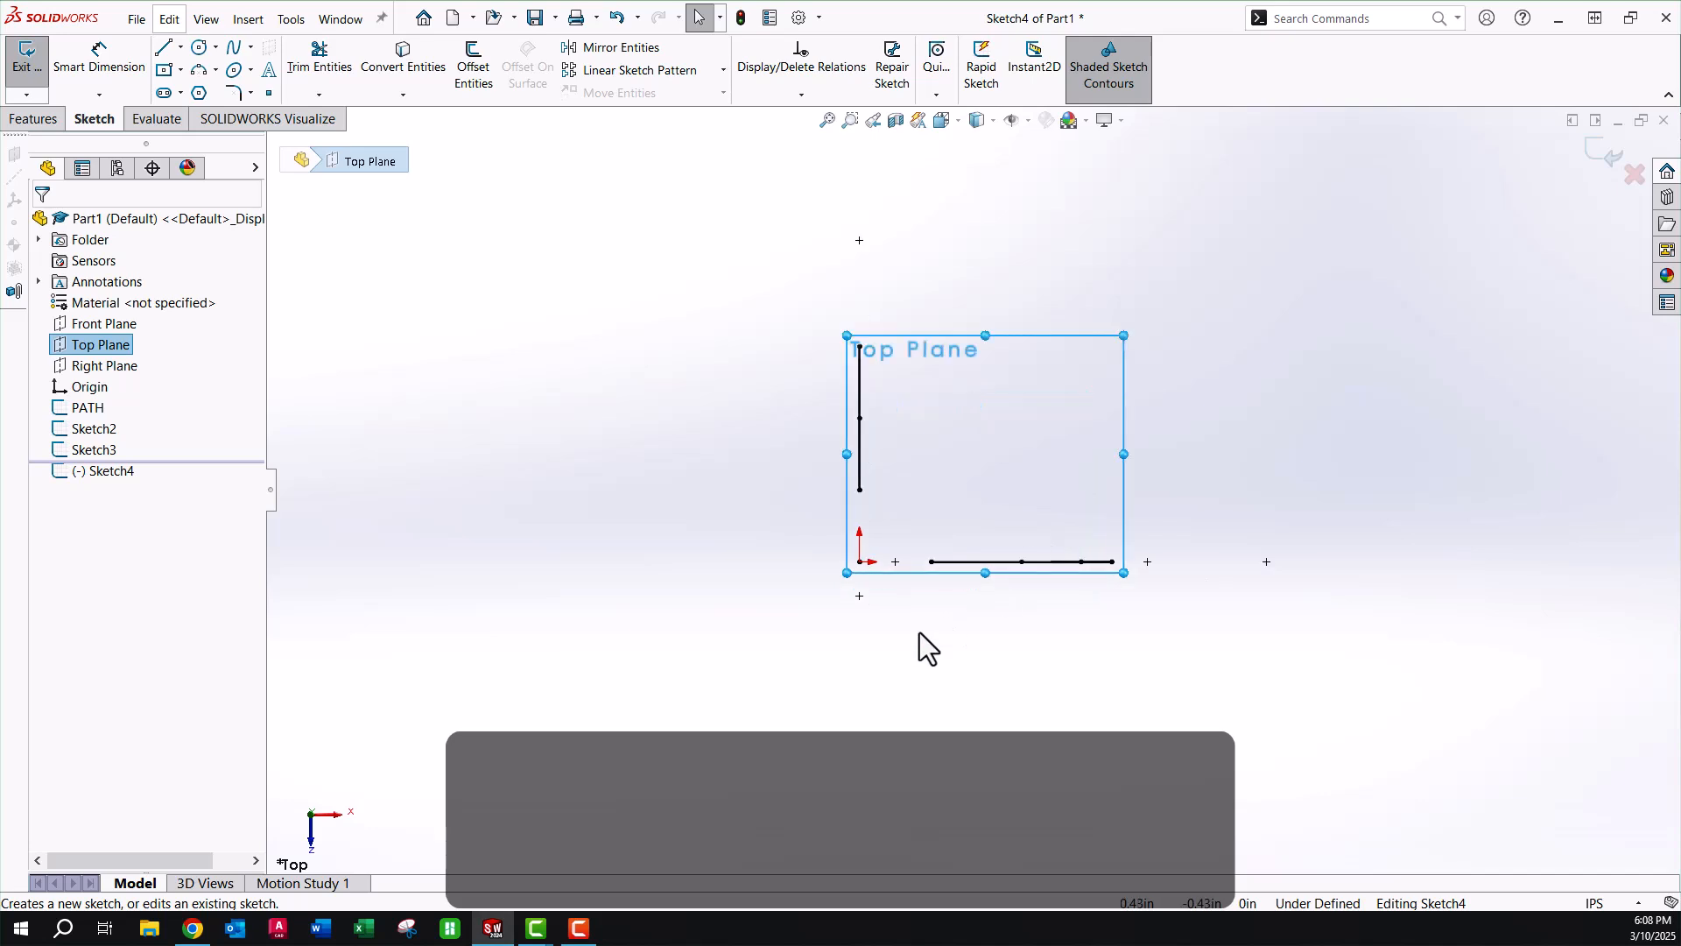
Sketch an ellipse centered on the origin, with radii of about 1.87 in along X and 1.59 in across, extending past both guide curves.
{"action": "left_click", "coordinate": [233, 72]}
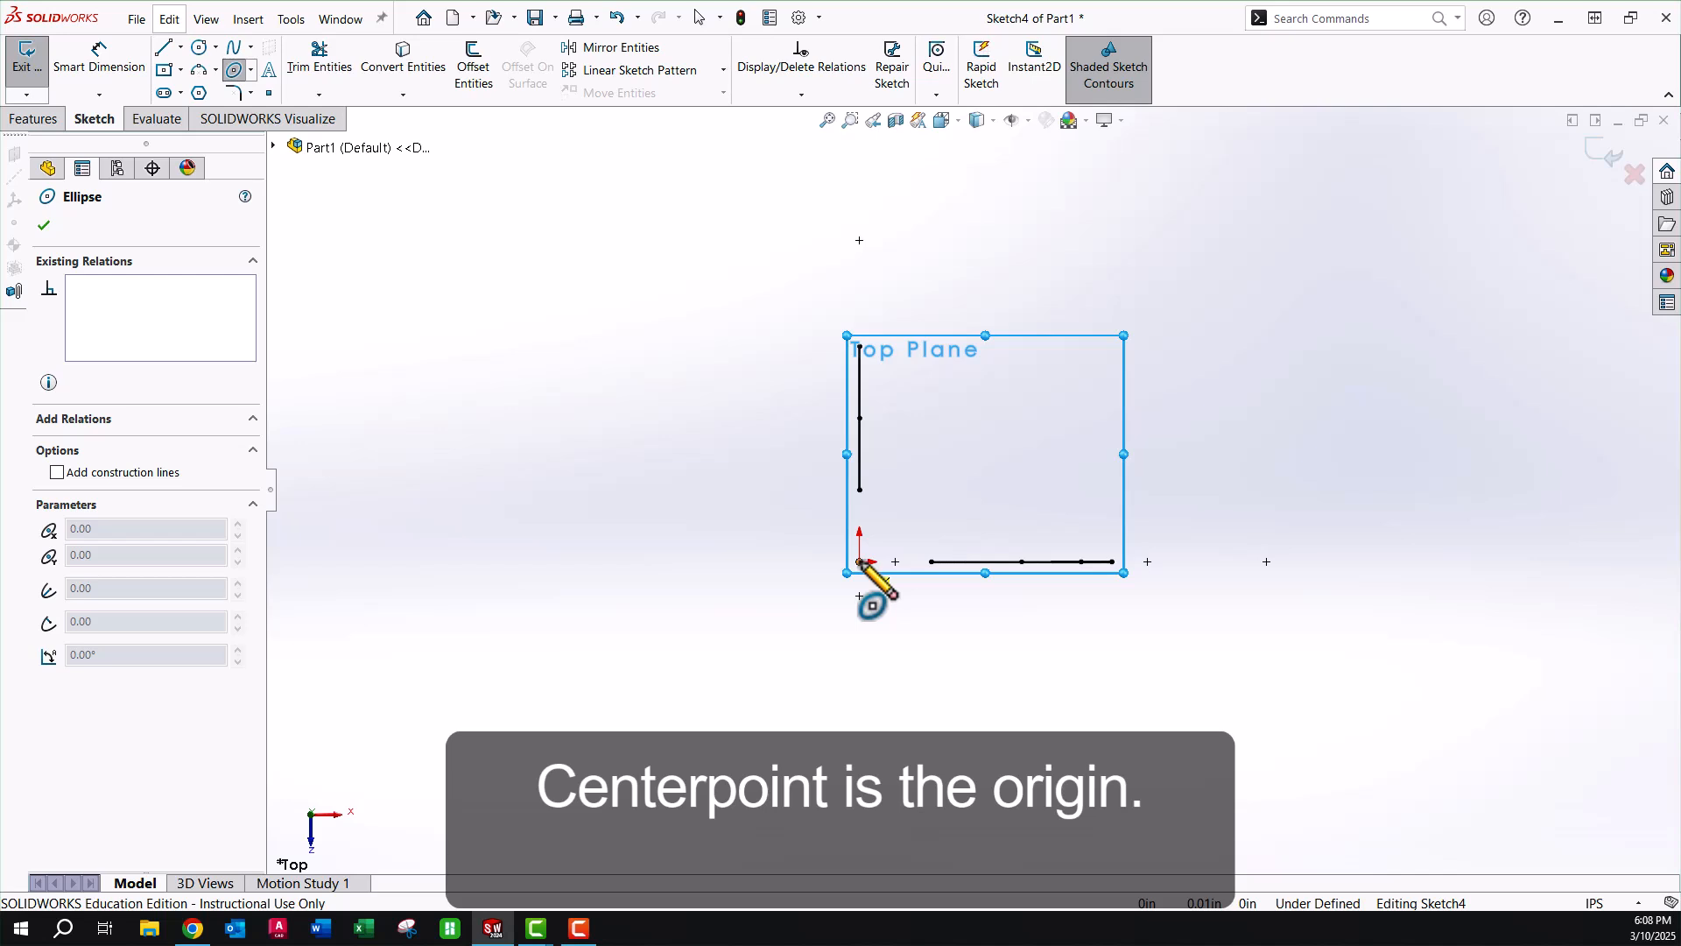
{"action": "left_click", "coordinate": [860, 562]}
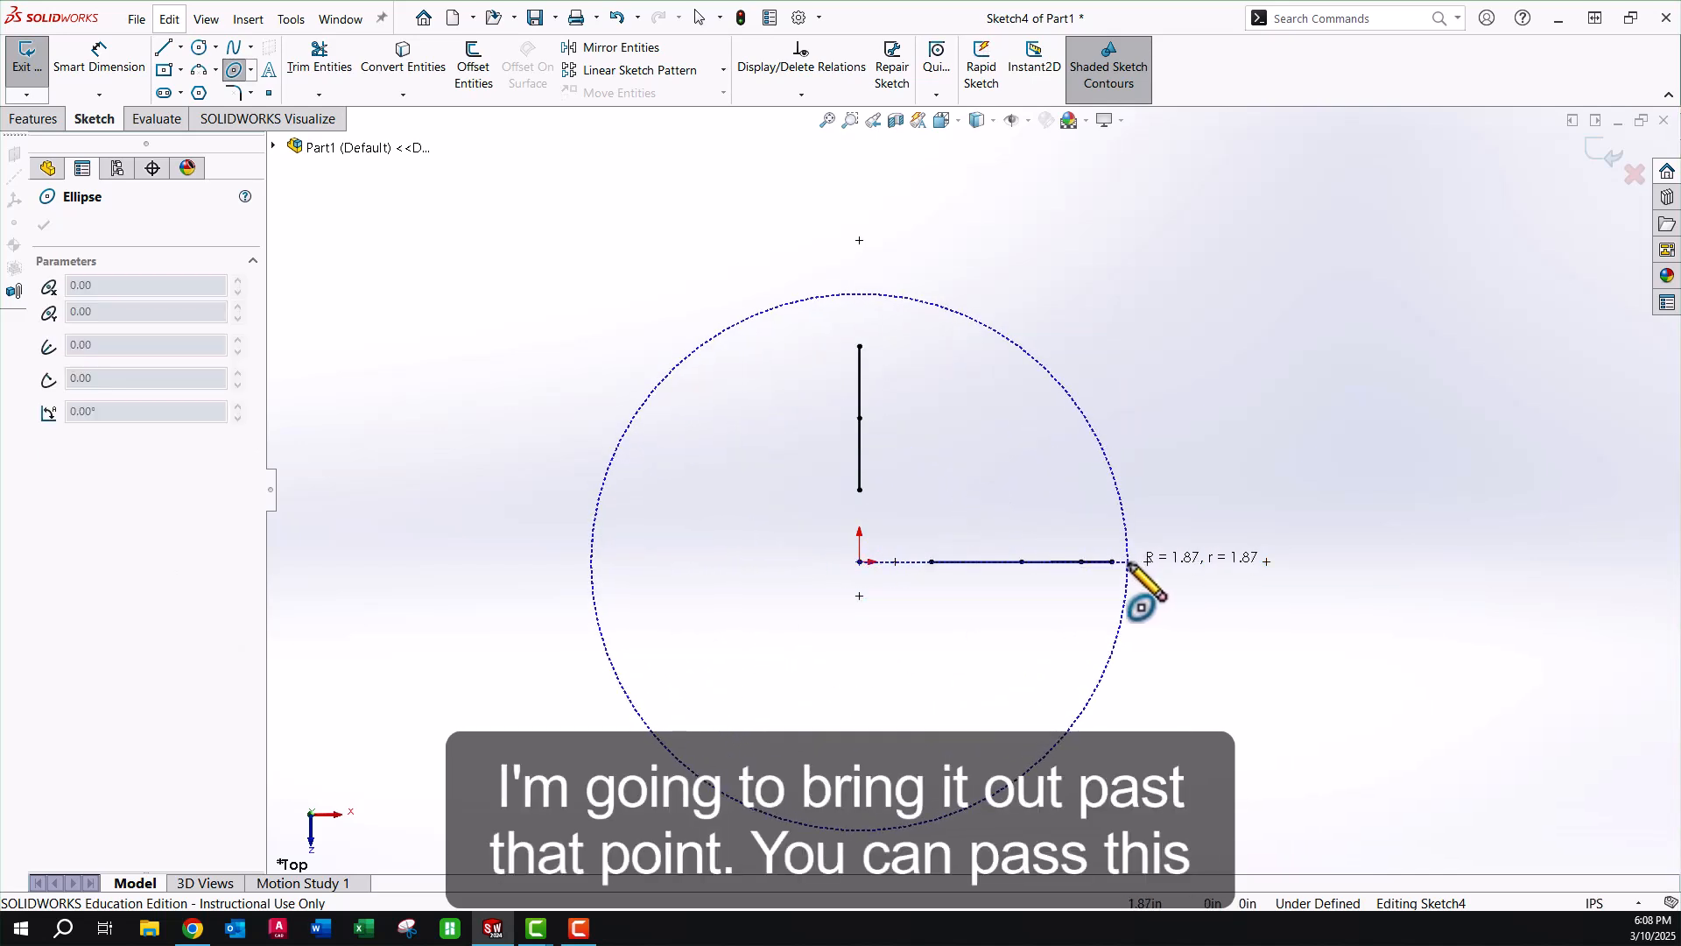
{"action": "left_click", "coordinate": [1130, 563]}
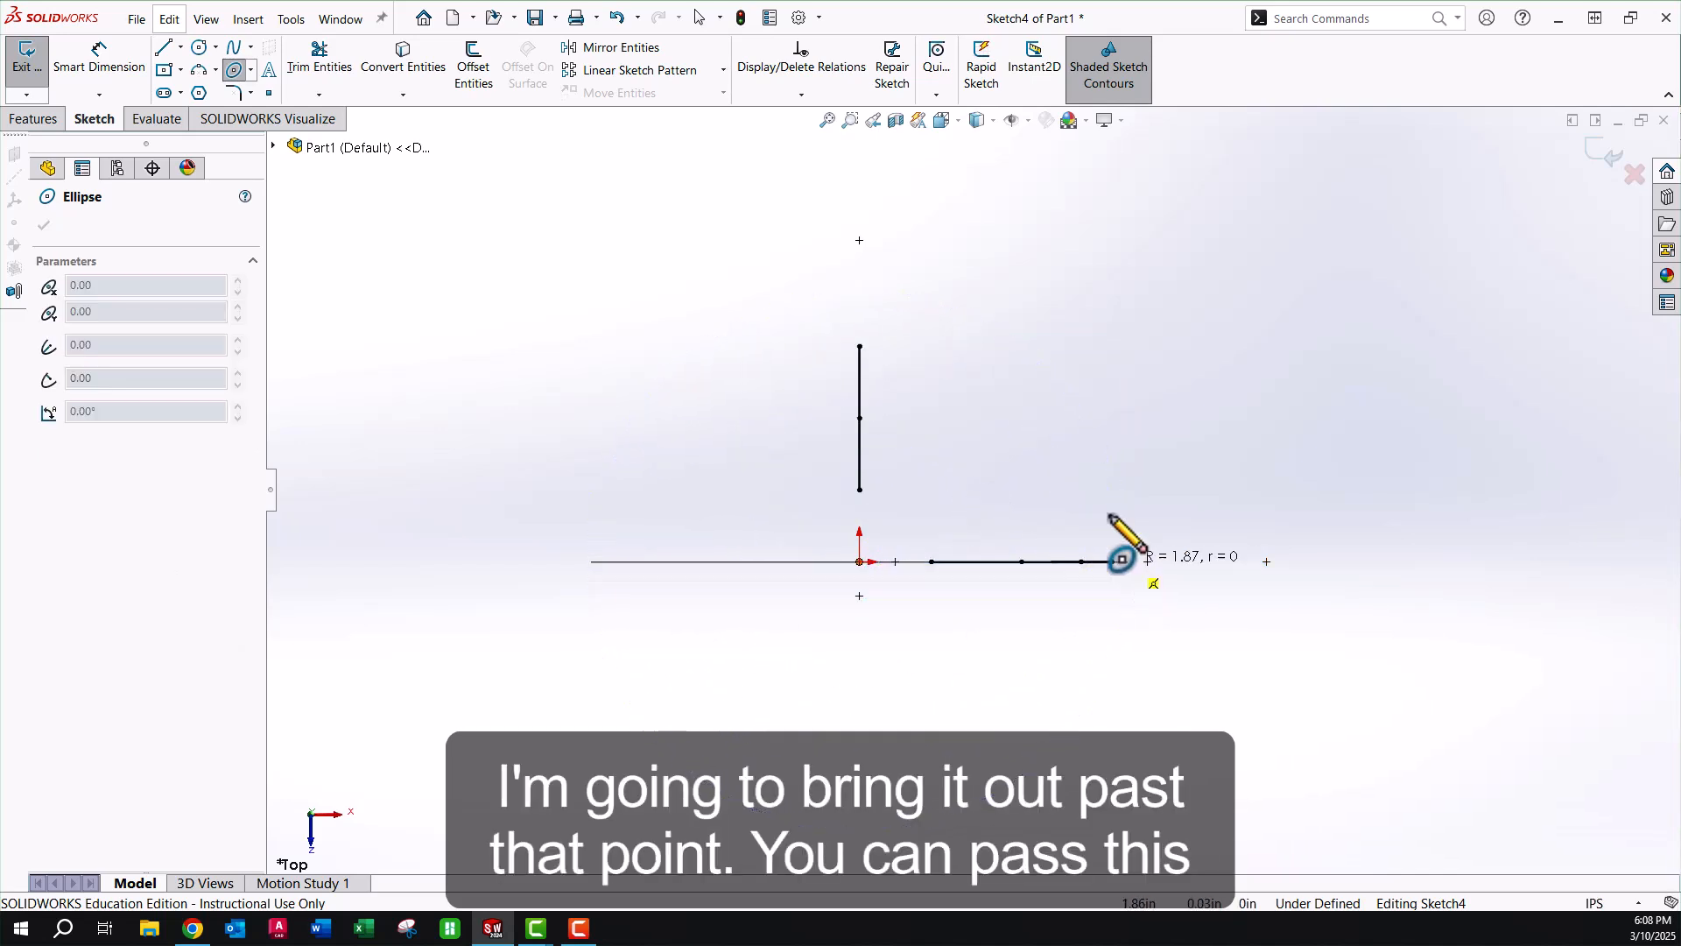
{"action": "left_click", "coordinate": [875, 336]}
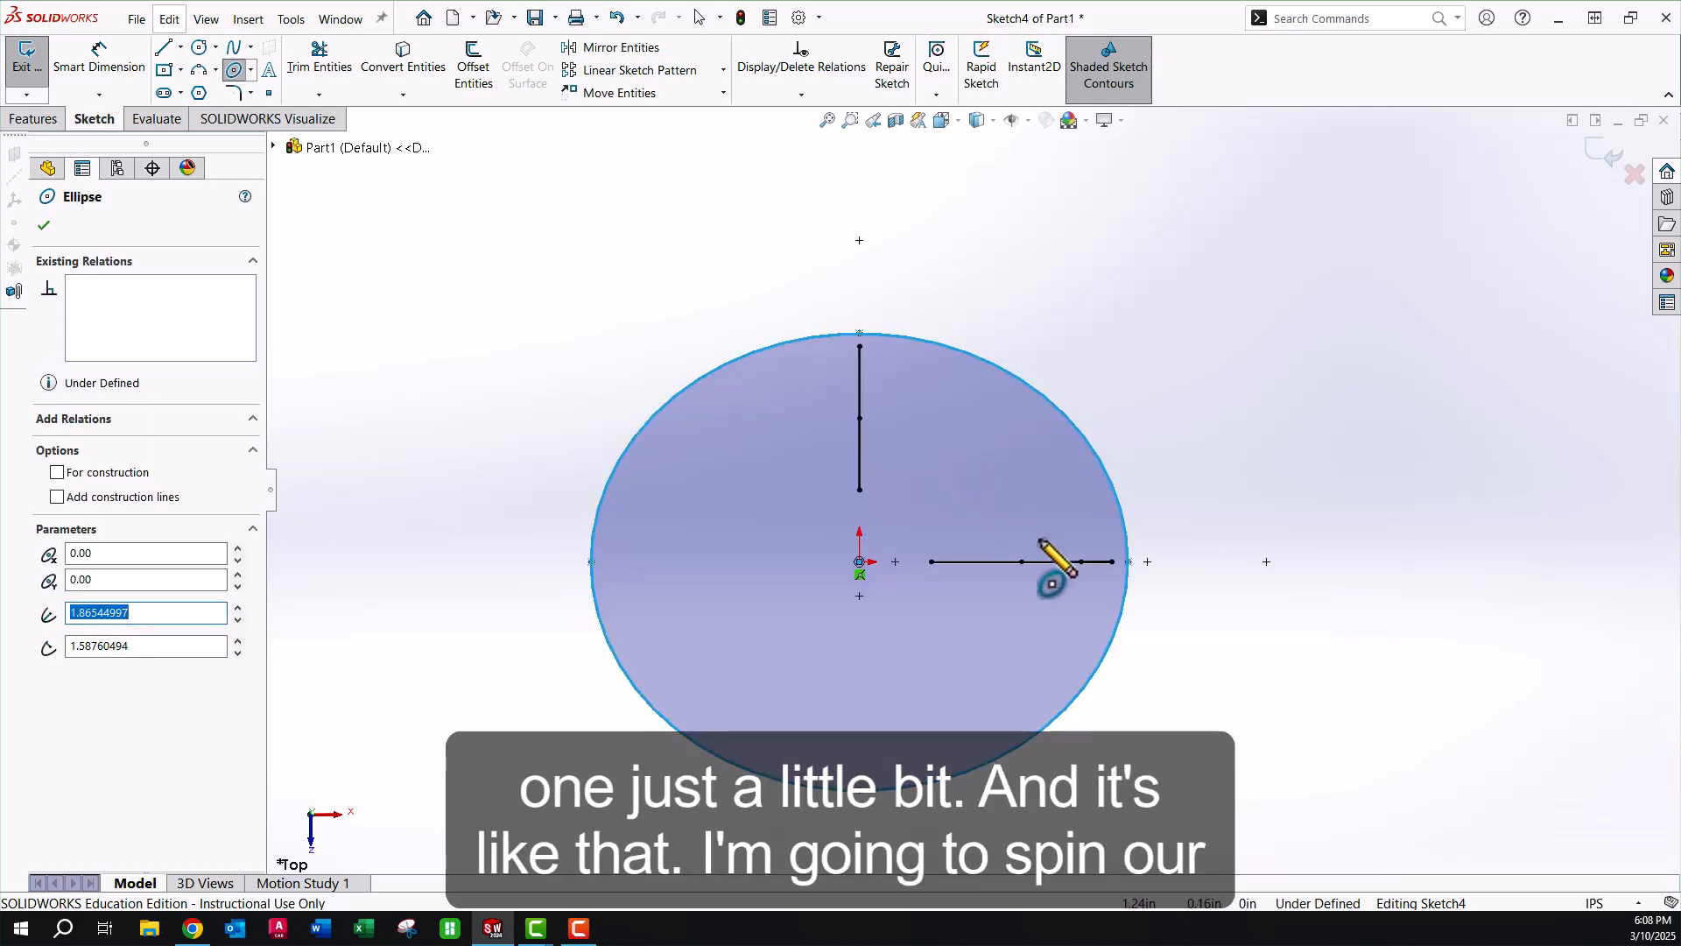
{"action": "mouse_move", "coordinate": [1023, 588]}
{"action": "middle_mouse_down"}
{"action": "mouse_move", "coordinate": [1013, 413]}
{"action": "mouse_move", "coordinate": [998, 446]}
{"action": "middle_mouse_up"}
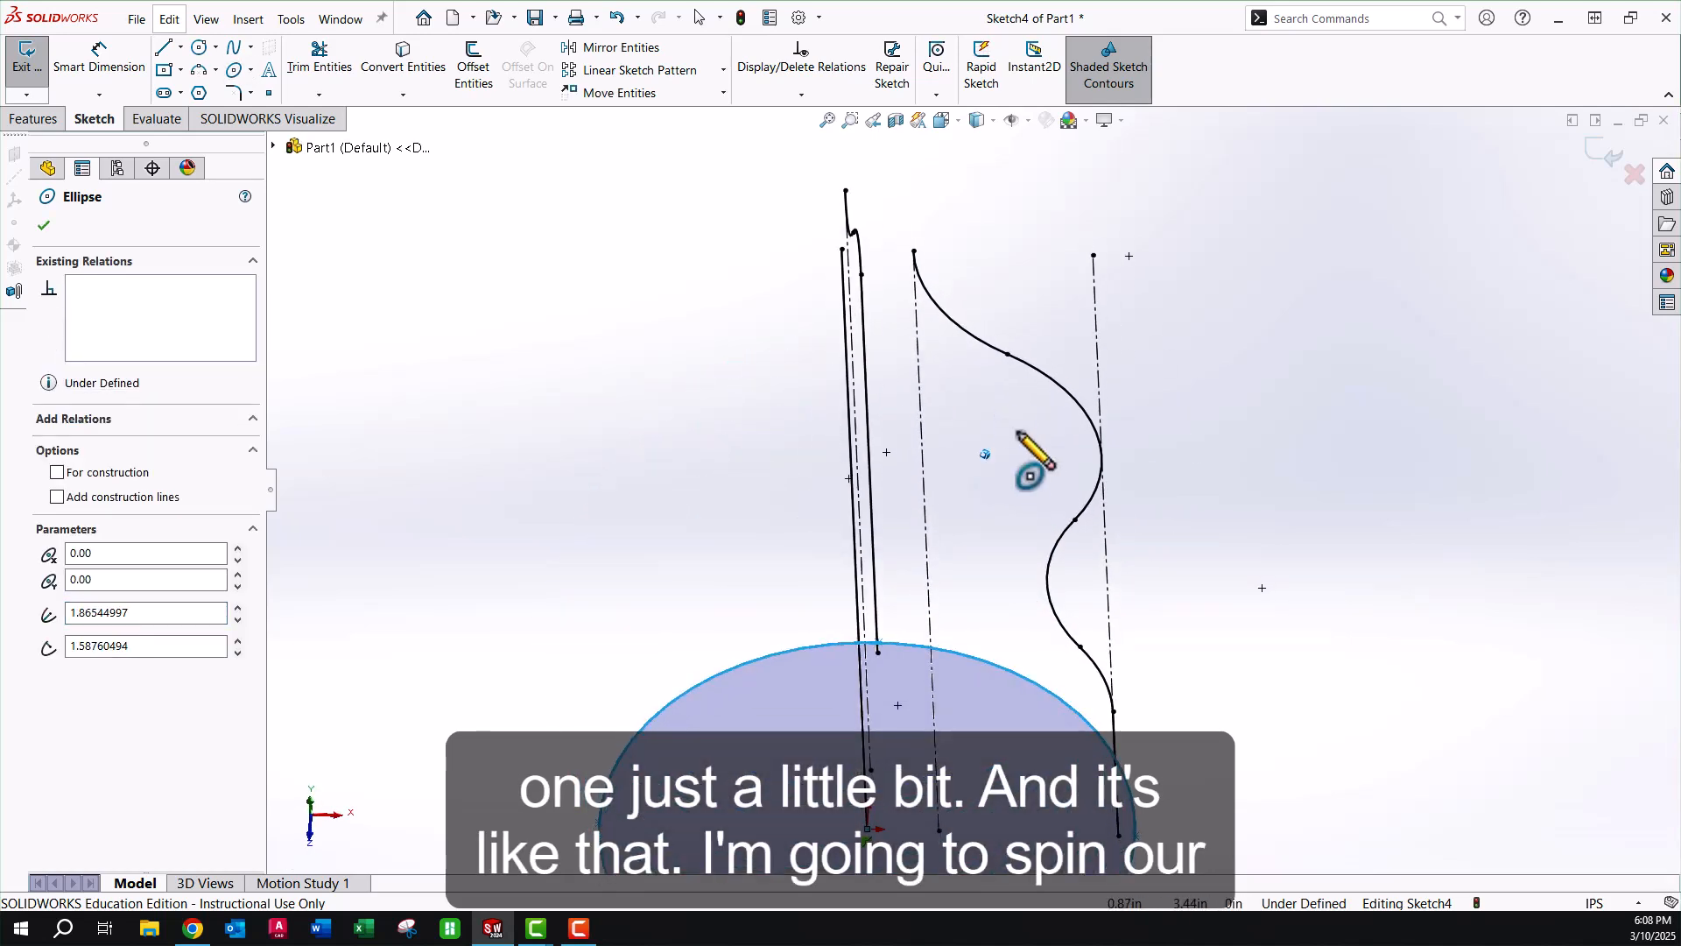
{"action": "middle_click_drag", "start_coordinate": [1114, 769], "coordinate": [1018, 767]}
{"action": "scroll", "coordinate": [1018, 767], "scroll_direction": "down", "scroll_amount": 4}
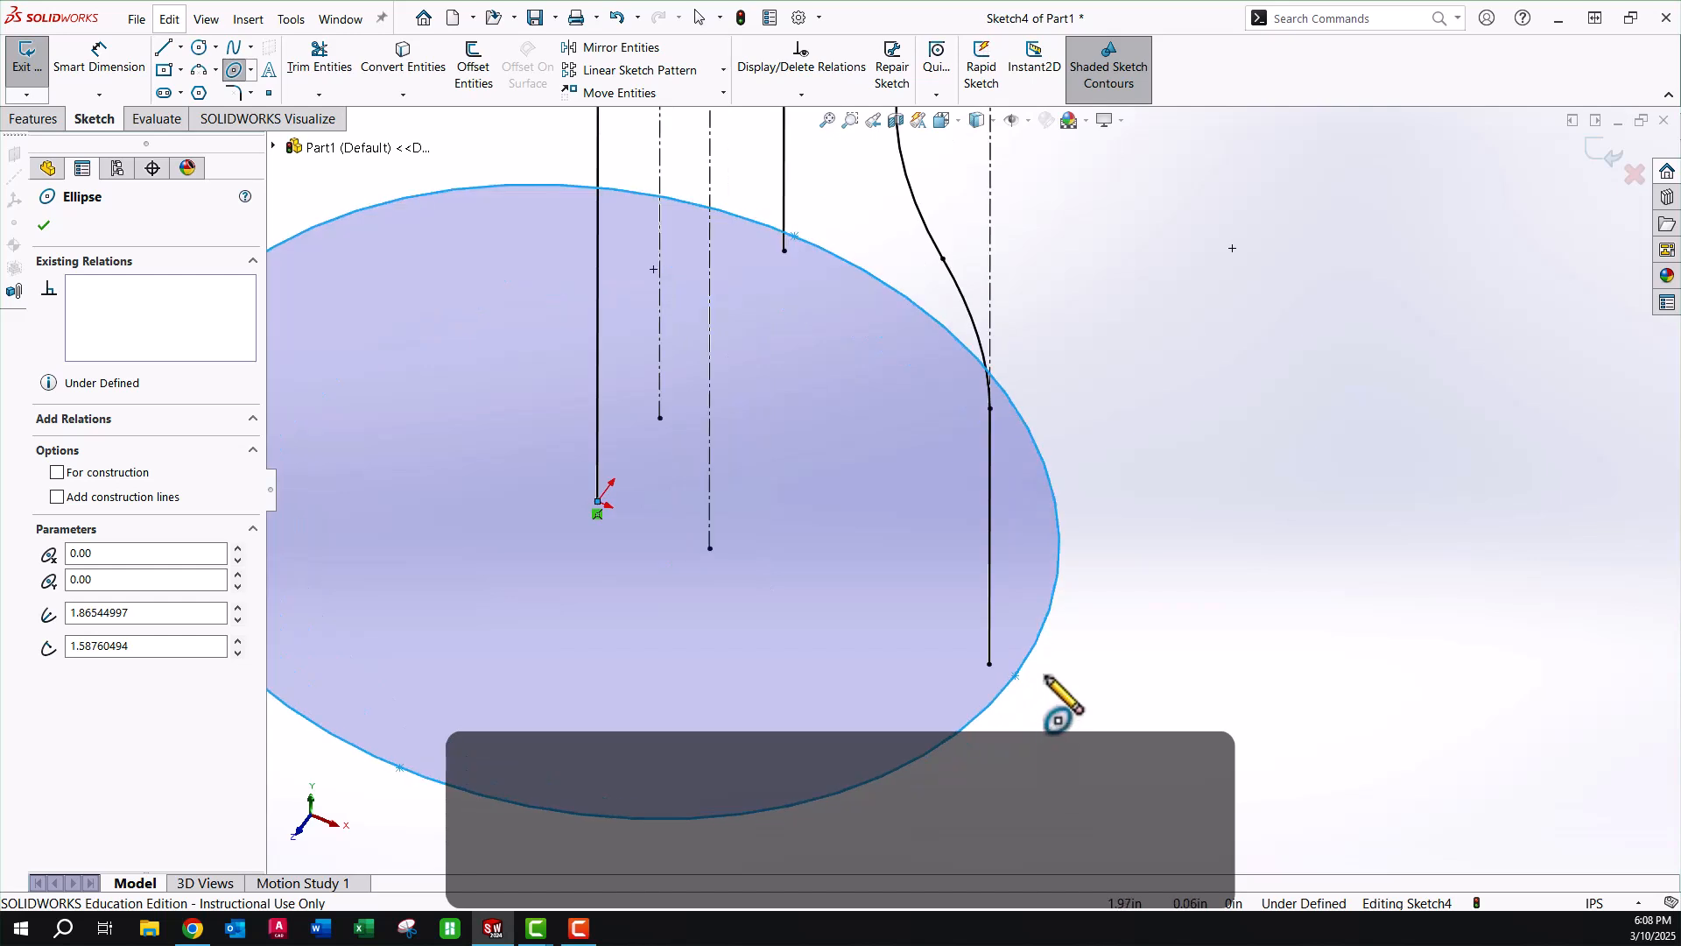
{"action": "key", "text": "Escape"}
Add a pierce relation between the ellipse's major-axis point and the lower vertical line of the first guide curve.
{"action": "scroll", "coordinate": [1019, 700], "scroll_direction": "down", "scroll_amount": 2}
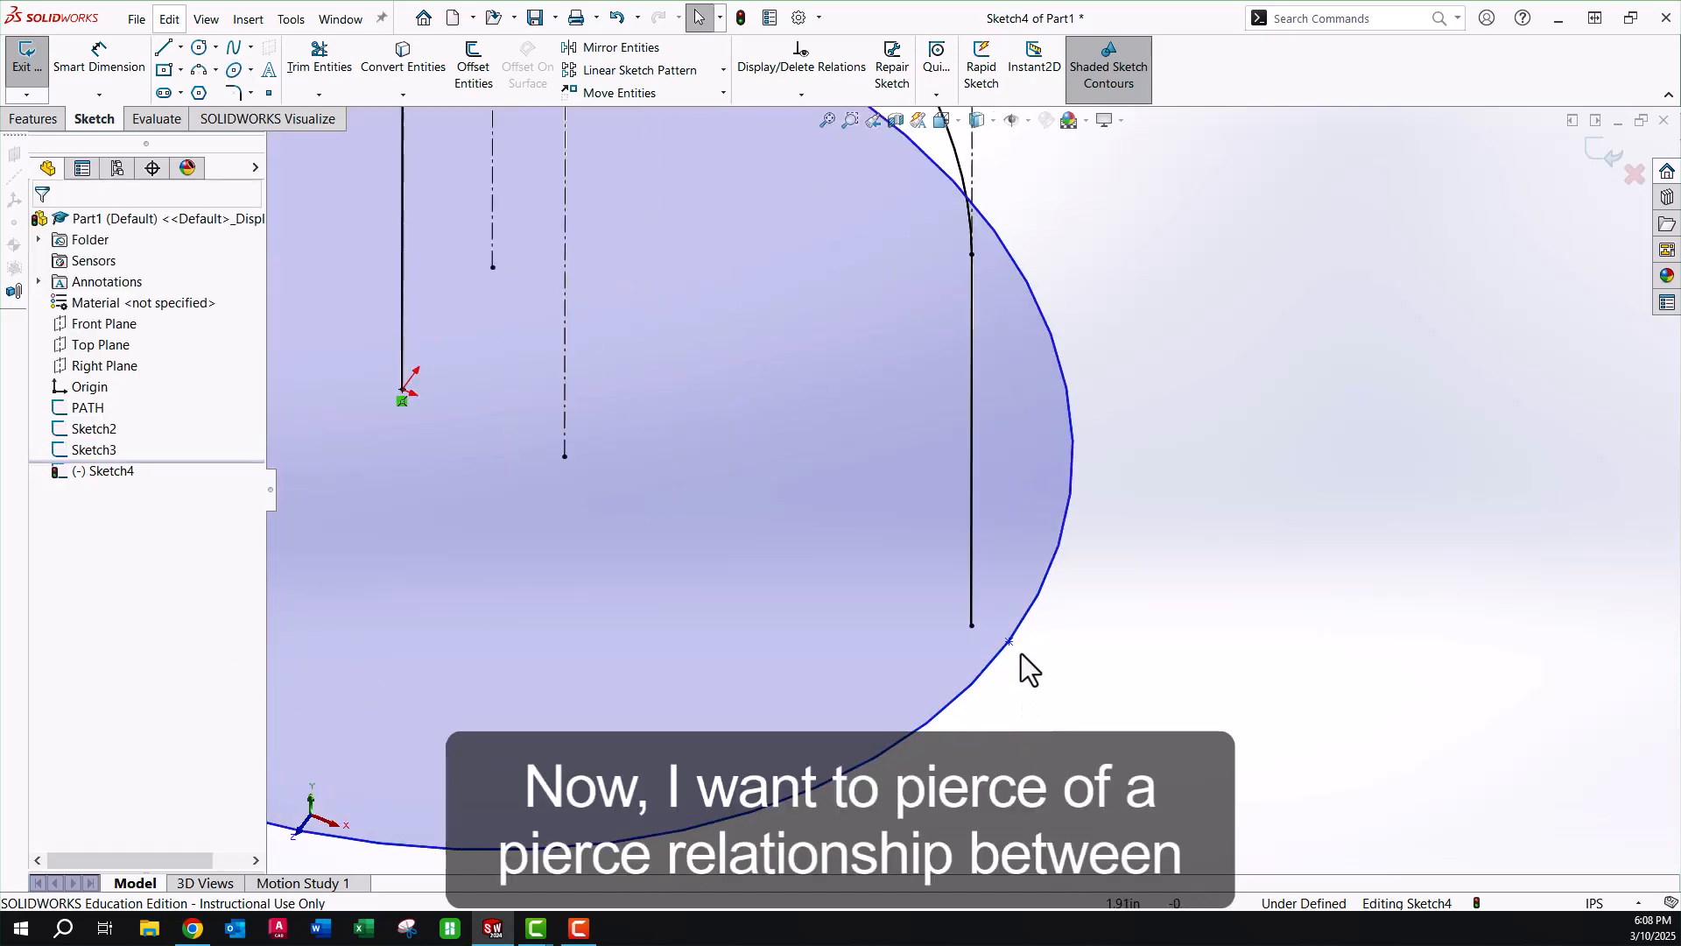
{"action": "scroll", "coordinate": [1020, 652], "scroll_direction": "up", "scroll_amount": 2}
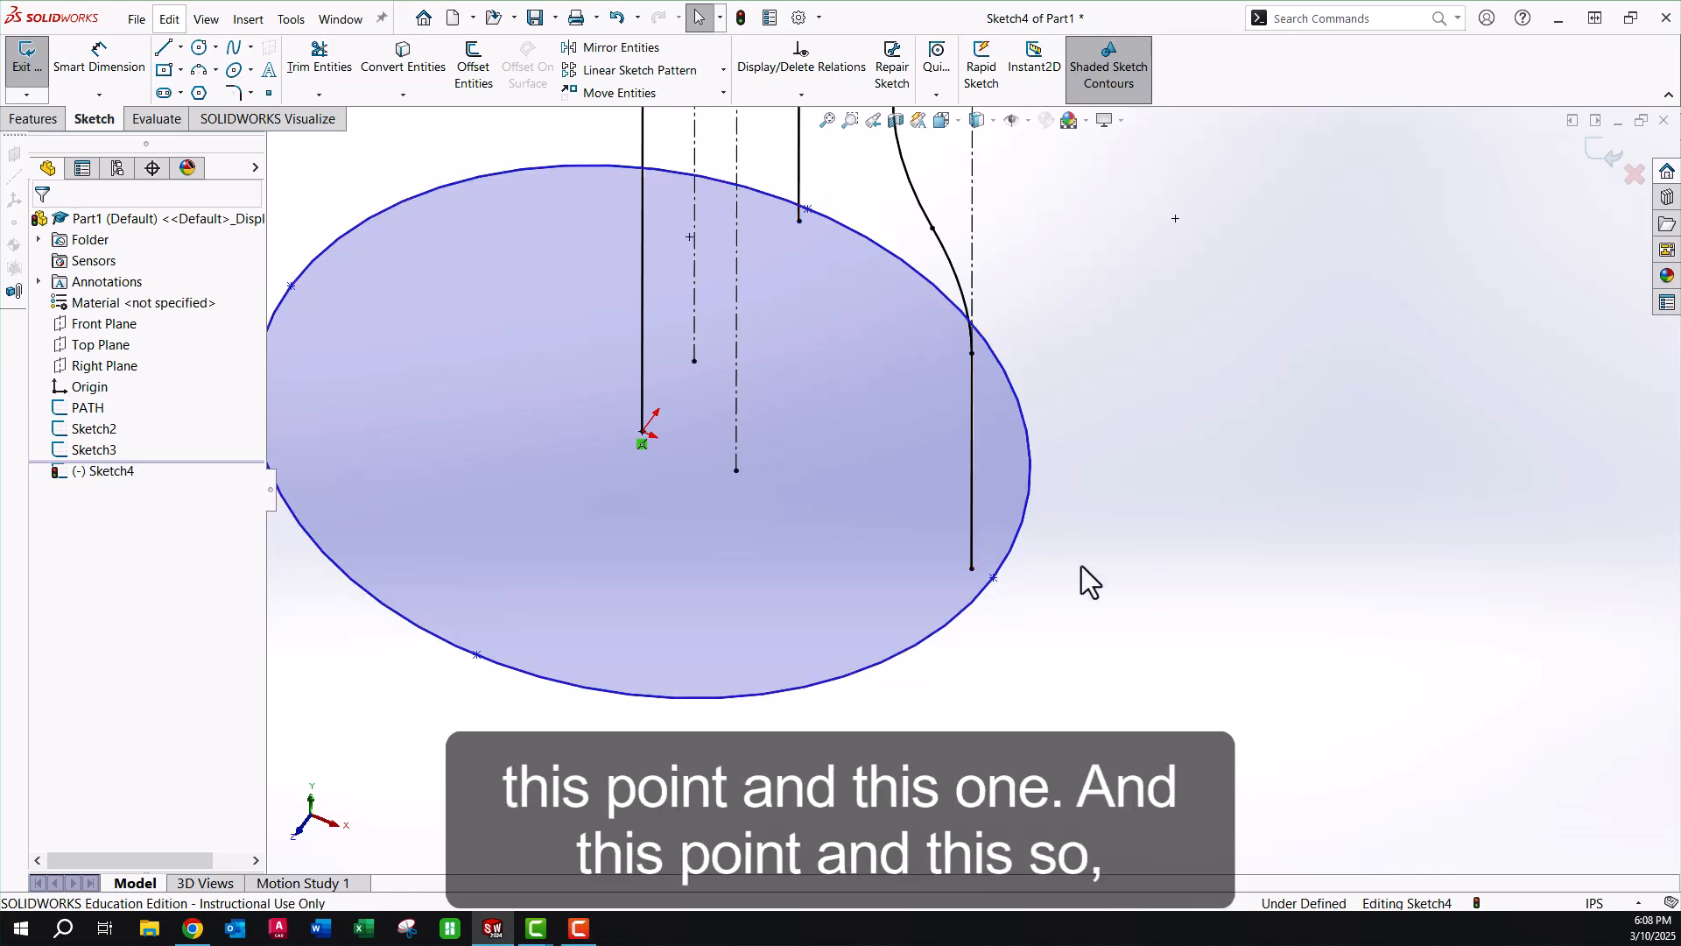
{"action": "scroll", "coordinate": [1092, 576], "scroll_direction": "down", "scroll_amount": 1}
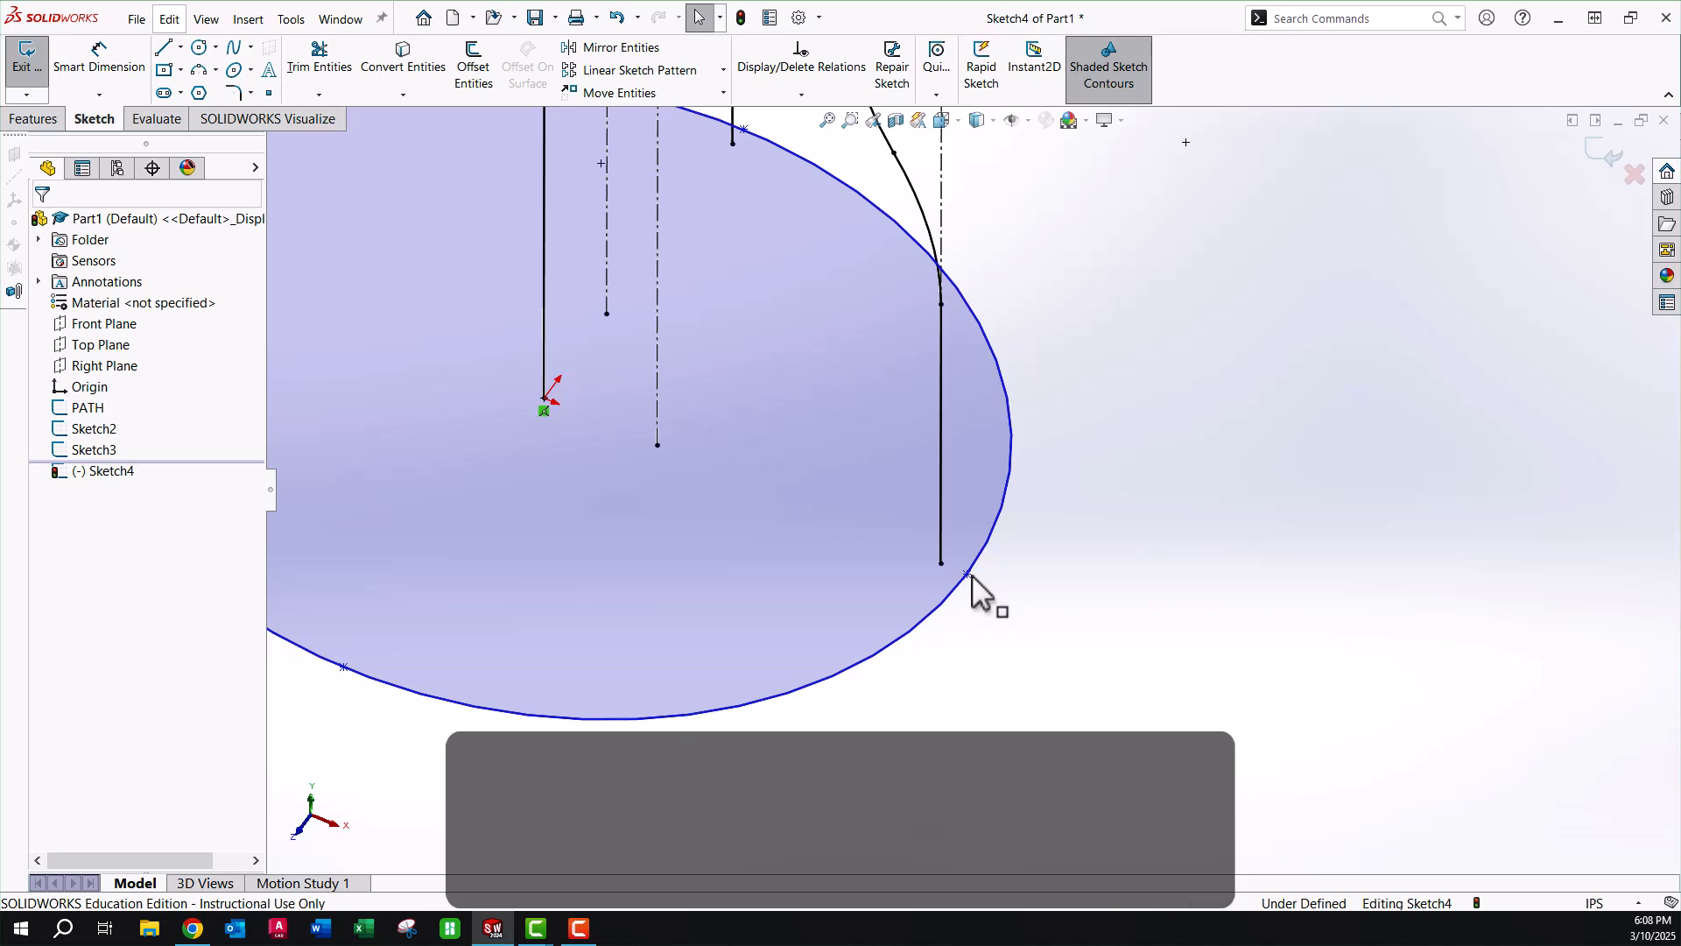
{"action": "left_click", "coordinate": [967, 575]}
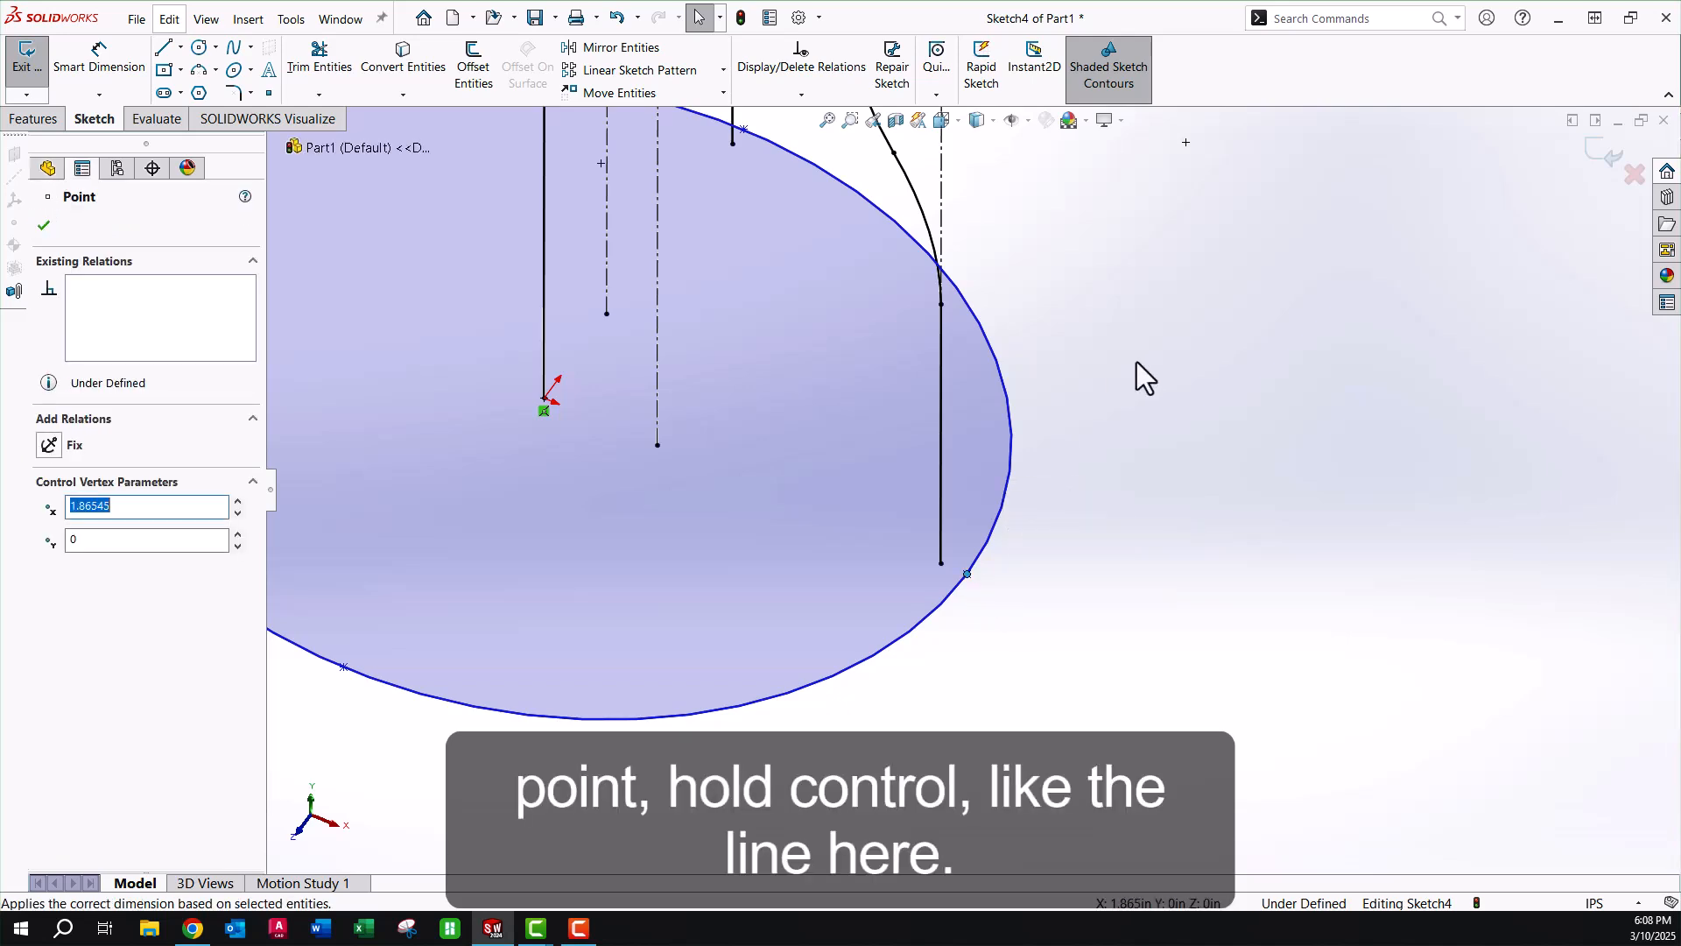
{"action": "left_click", "coordinate": [941, 442], "text": "ctrl"}
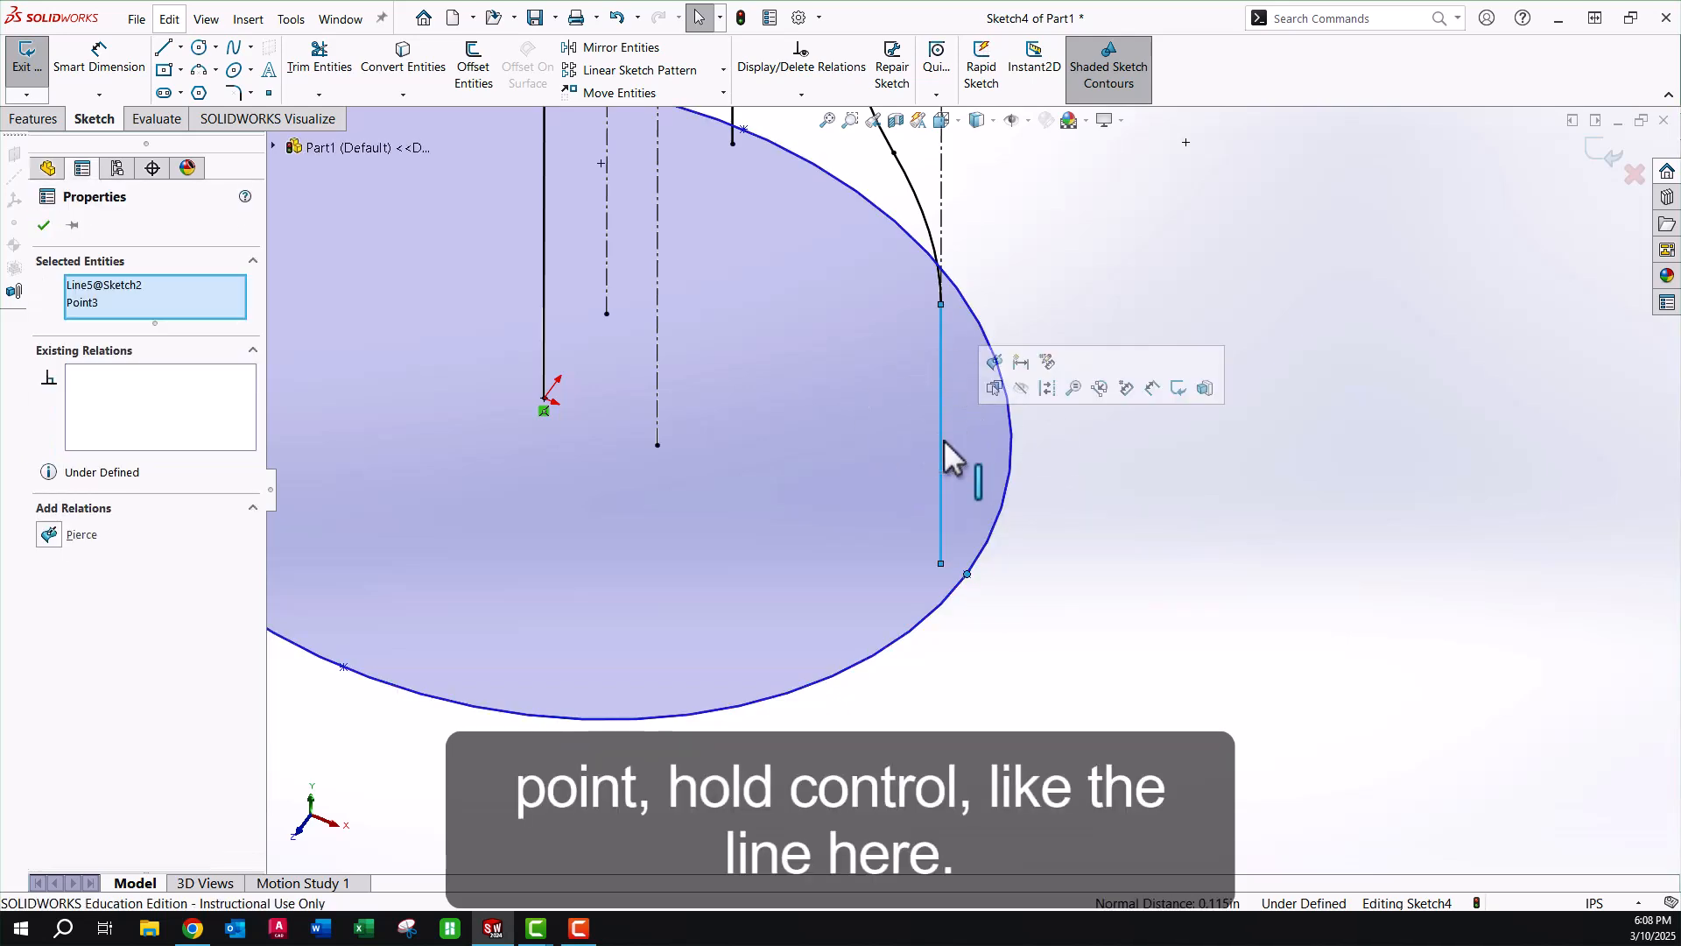
{"action": "left_click", "coordinate": [999, 363]}
{"action": "left_click", "coordinate": [1121, 590]}
Add a pierce relation between the ellipse's minor-axis point and the vertical line of the second guide curve.
{"action": "scroll", "coordinate": [895, 396], "scroll_direction": "up", "scroll_amount": 4}
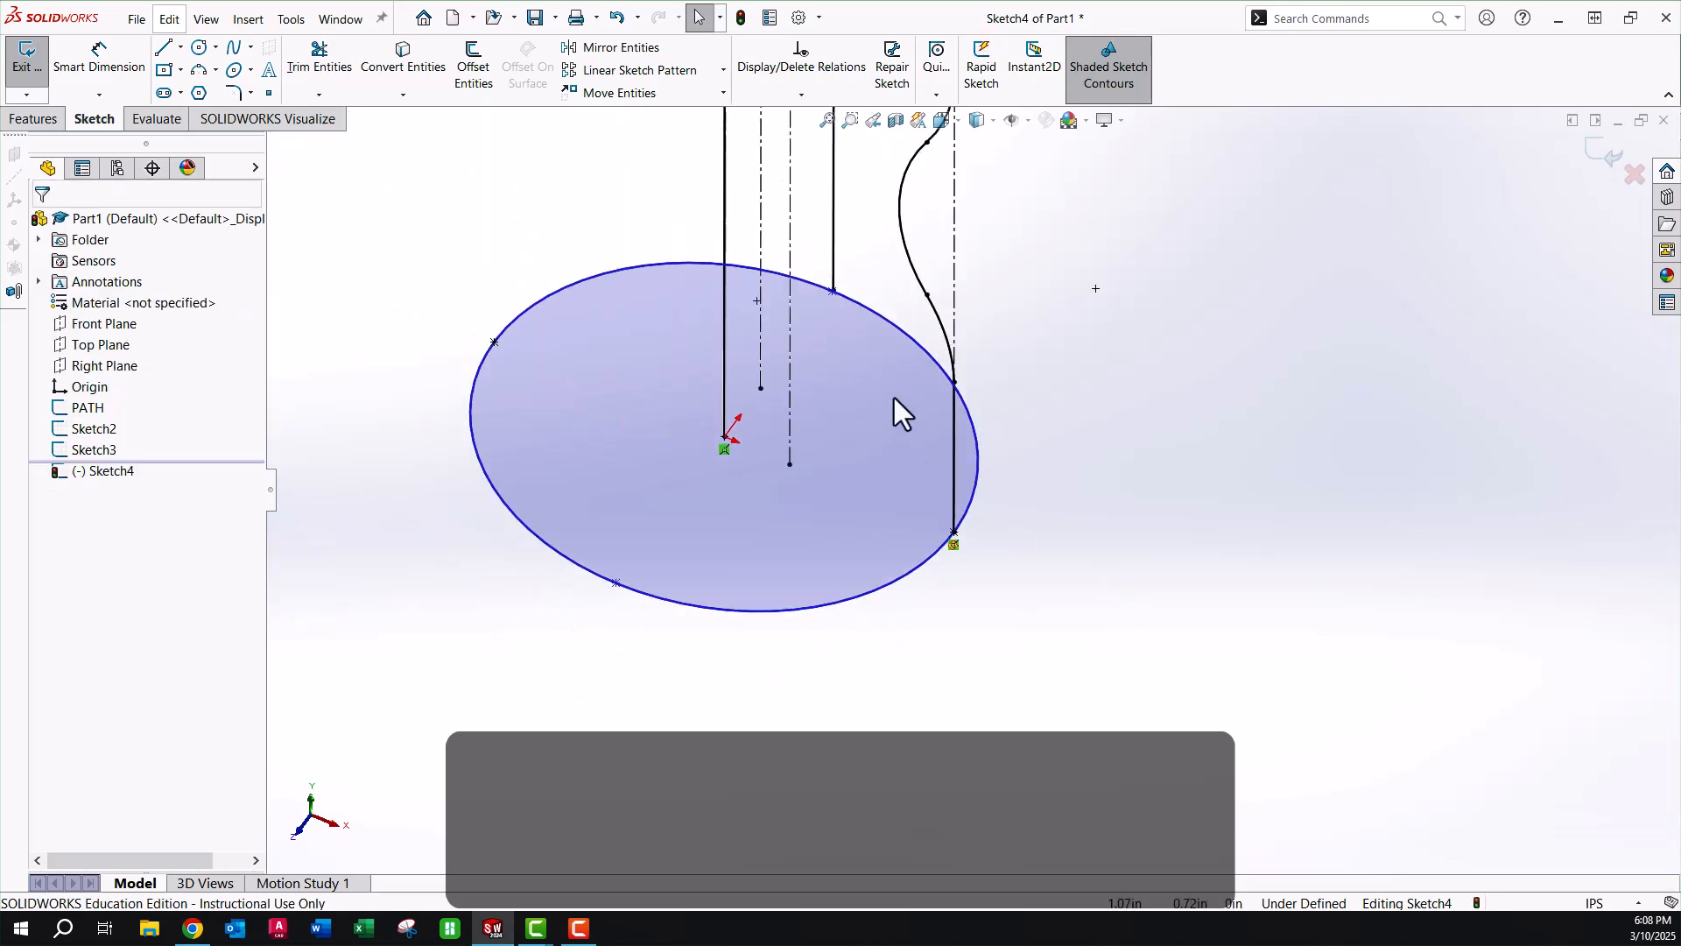
{"action": "mouse_move", "coordinate": [912, 318]}
{"action": "middle_mouse_down"}
{"action": "mouse_move", "coordinate": [1085, 400]}
{"action": "mouse_move", "coordinate": [1080, 551]}
{"action": "mouse_move", "coordinate": [1006, 569]}
{"action": "mouse_move", "coordinate": [1035, 555]}
{"action": "middle_mouse_up"}
{"action": "scroll", "coordinate": [1035, 556], "scroll_direction": "down", "scroll_amount": 3}
{"action": "scroll", "coordinate": [1029, 545], "scroll_direction": "down", "scroll_amount": 4}
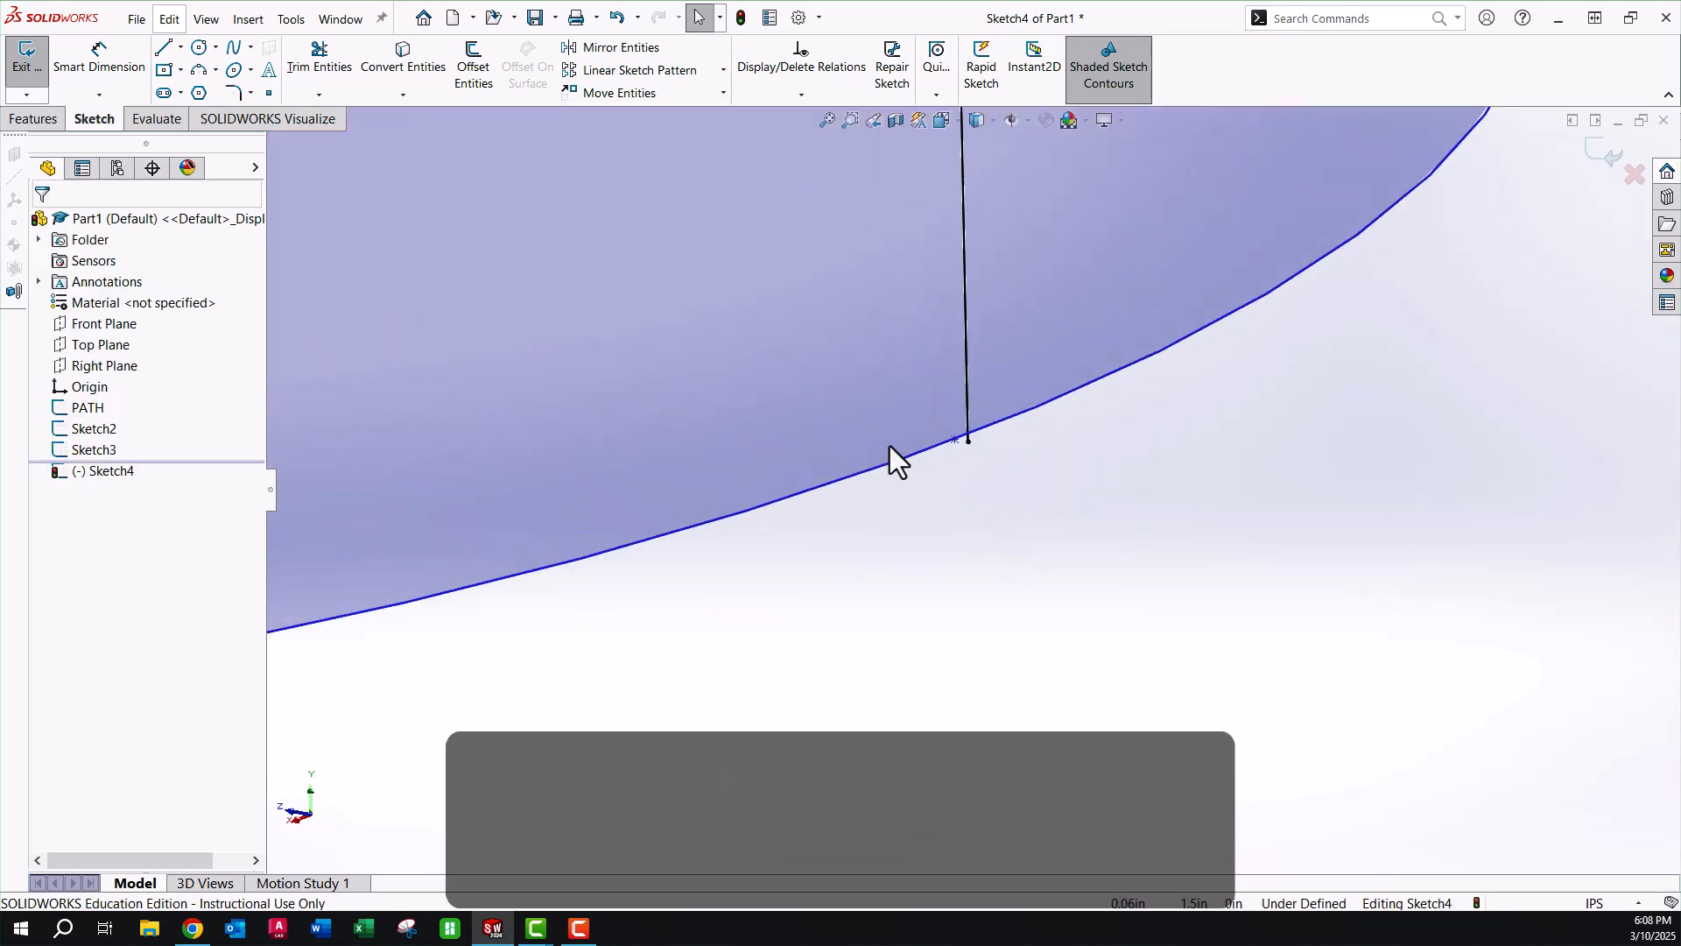
{"action": "left_click", "coordinate": [954, 440]}
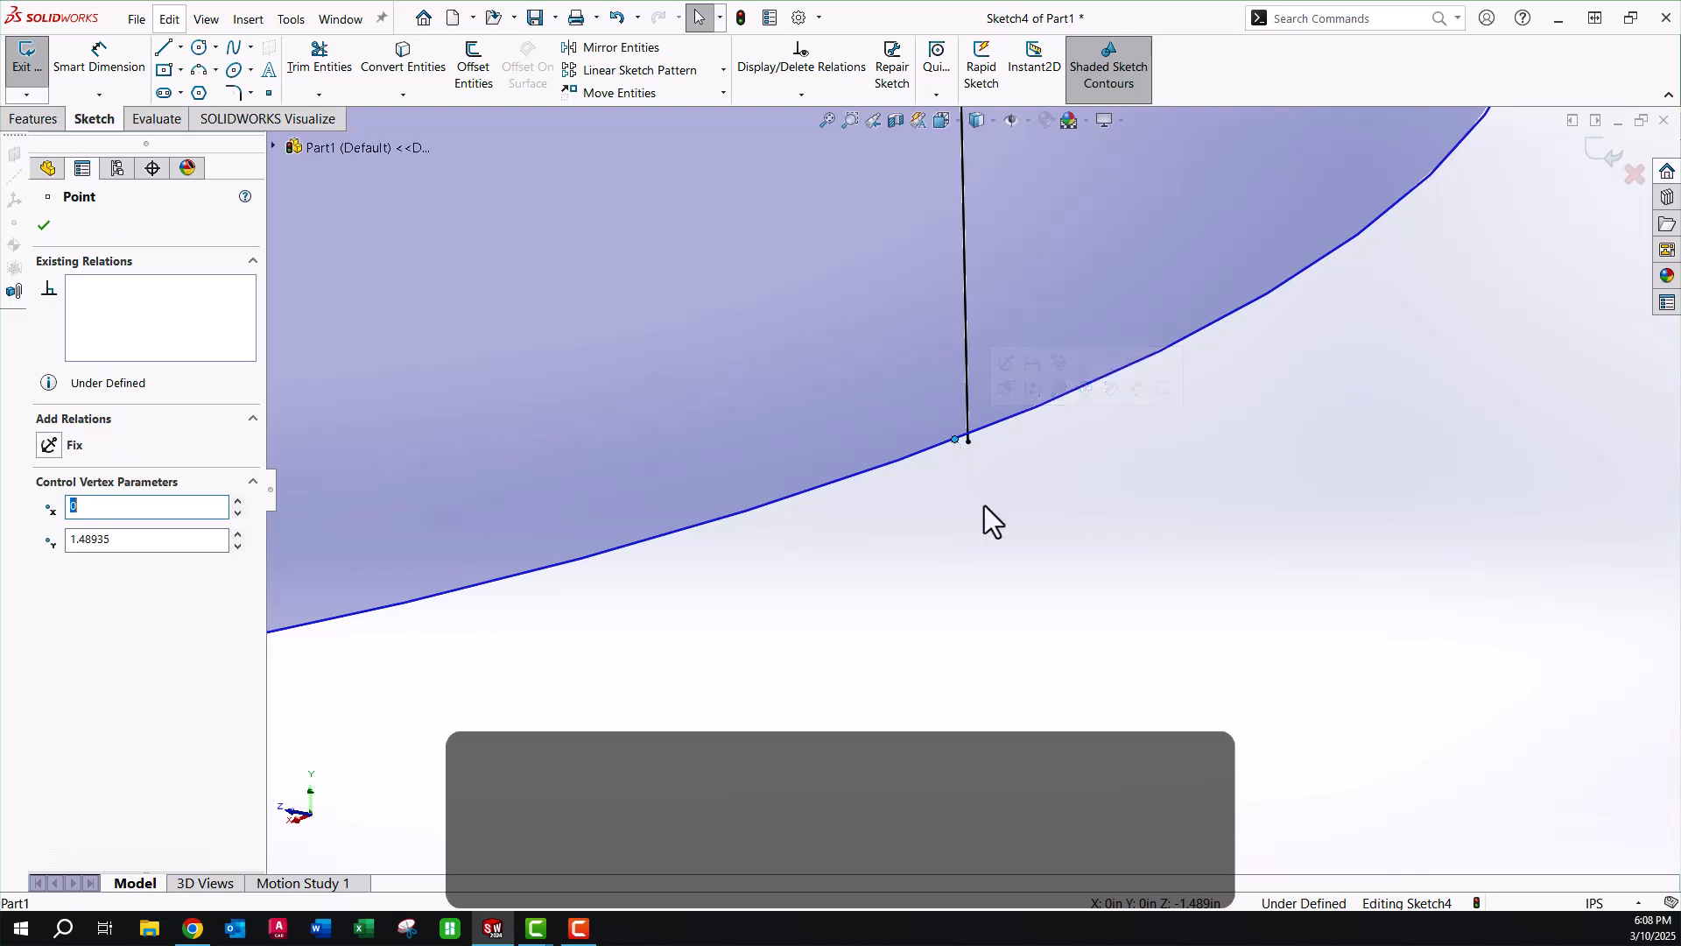
{"action": "left_click", "coordinate": [967, 317], "text": "ctrl"}
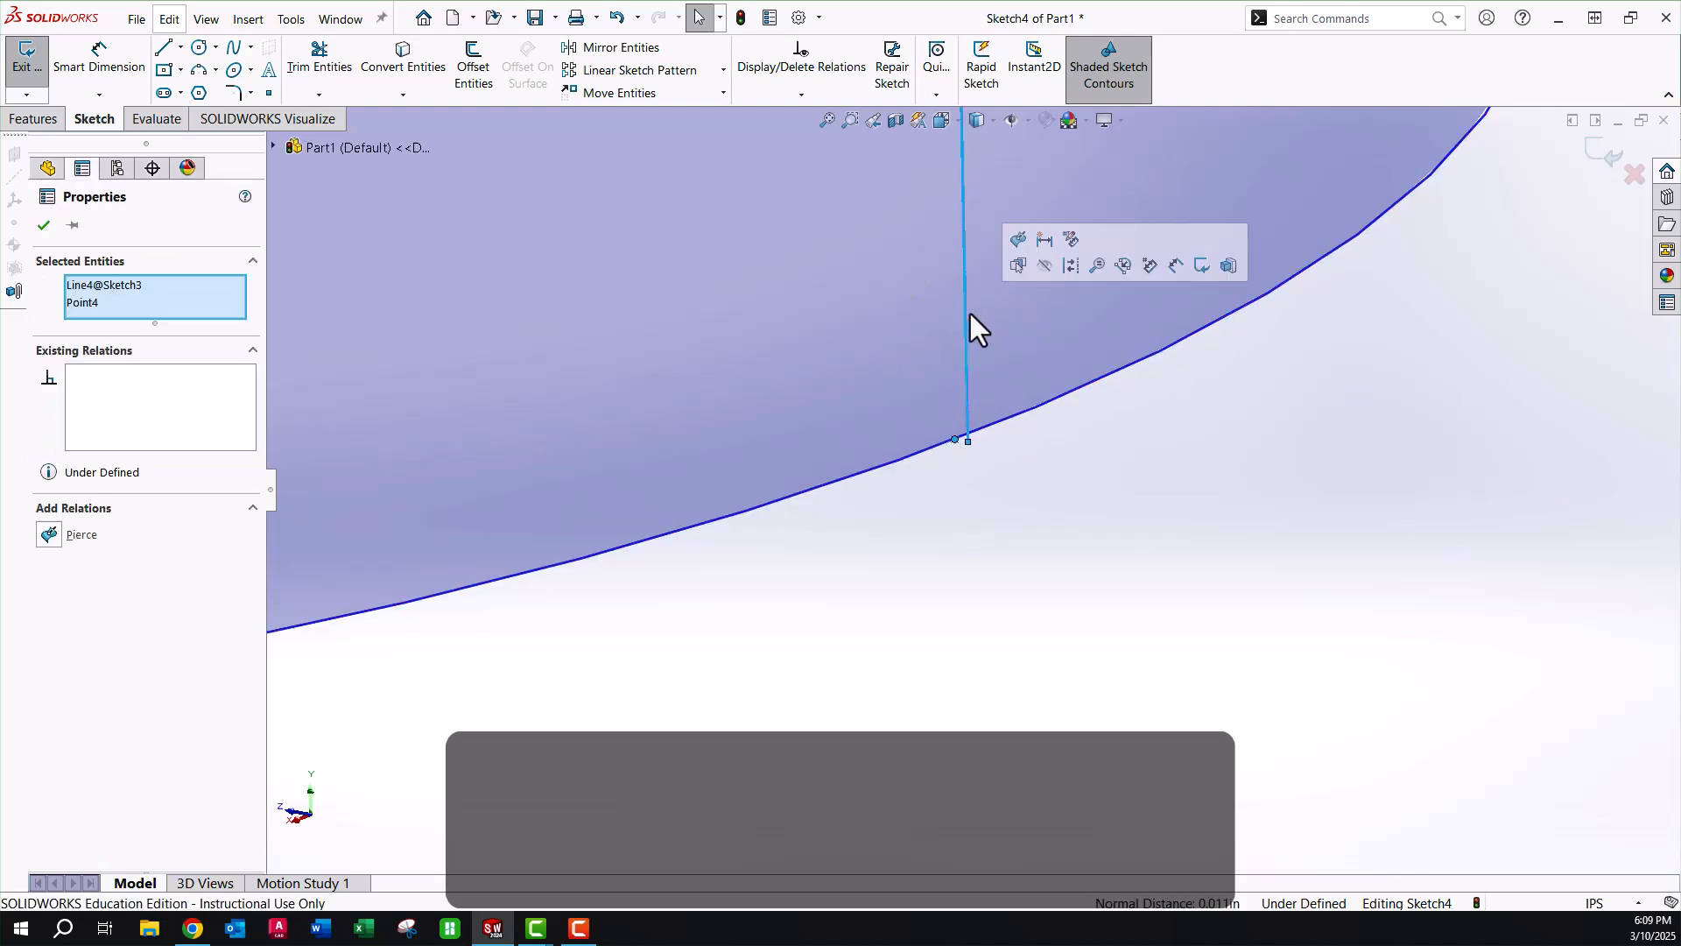
{"action": "left_click", "coordinate": [1021, 238]}
{"action": "left_click", "coordinate": [1086, 520]}
Exit the ellipse profile sketch.
{"action": "scroll", "coordinate": [774, 385], "scroll_direction": "up", "scroll_amount": 5}
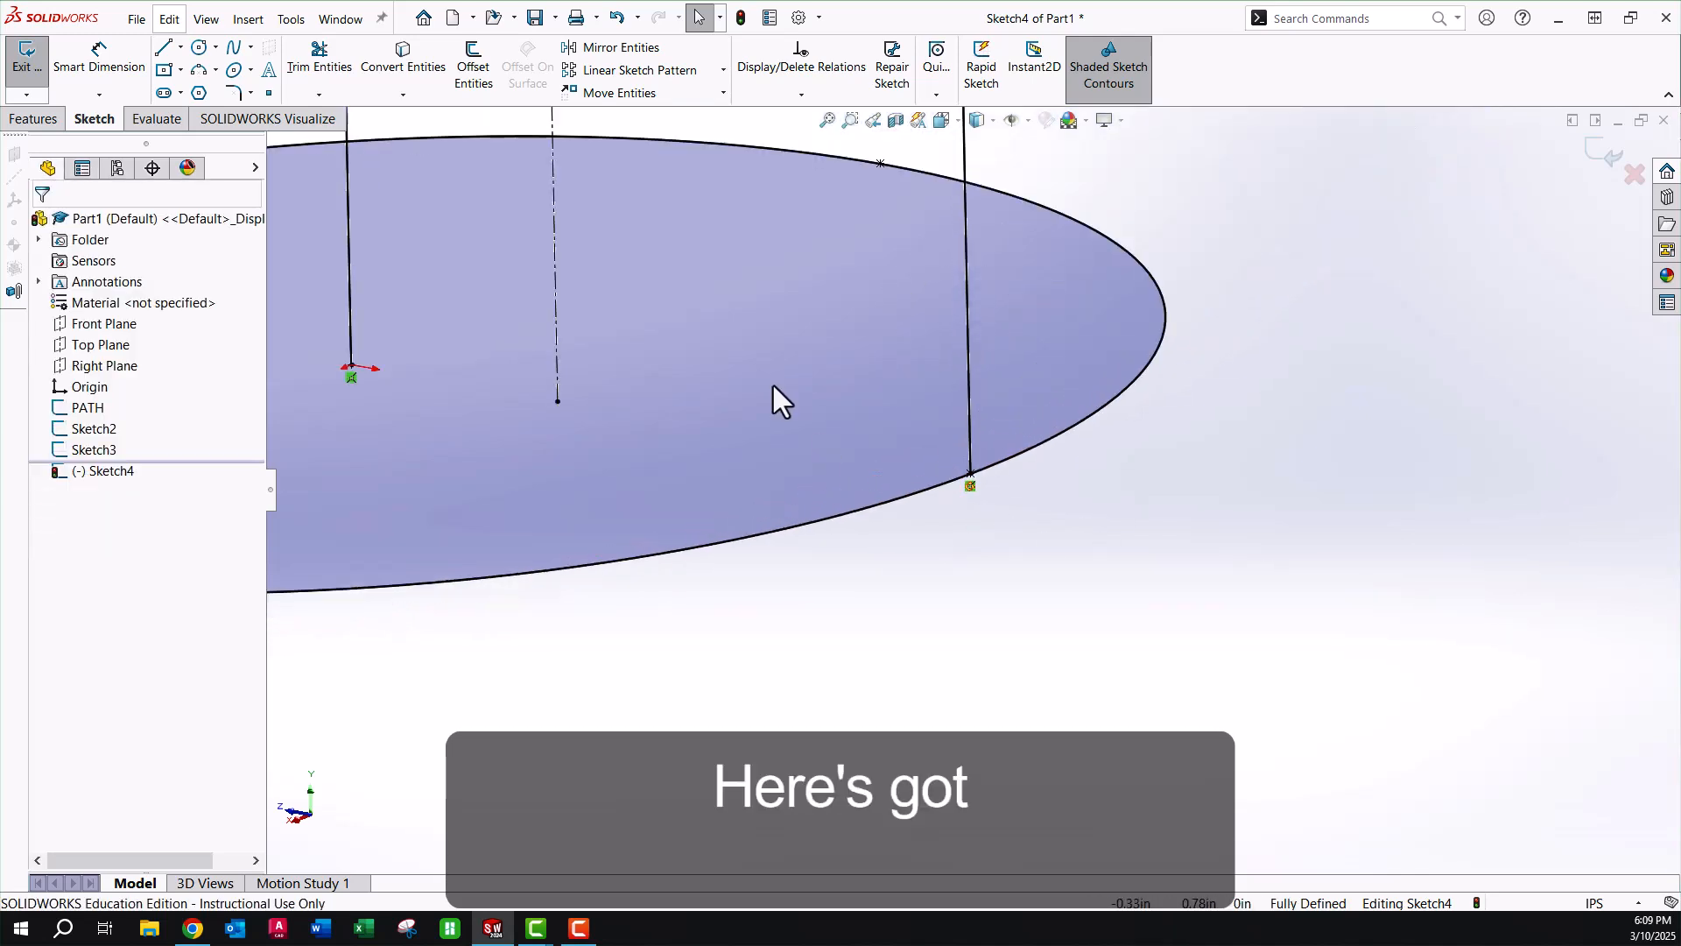
{"action": "mouse_move", "coordinate": [792, 487]}
{"action": "middle_mouse_down"}
{"action": "mouse_move", "coordinate": [1049, 369]}
{"action": "mouse_move", "coordinate": [1091, 428]}
{"action": "mouse_move", "coordinate": [1158, 362]}
{"action": "mouse_move", "coordinate": [1159, 312]}
{"action": "mouse_move", "coordinate": [1175, 333]}
{"action": "middle_mouse_up"}
{"action": "scroll", "coordinate": [1175, 343], "scroll_direction": "up", "scroll_amount": 2}
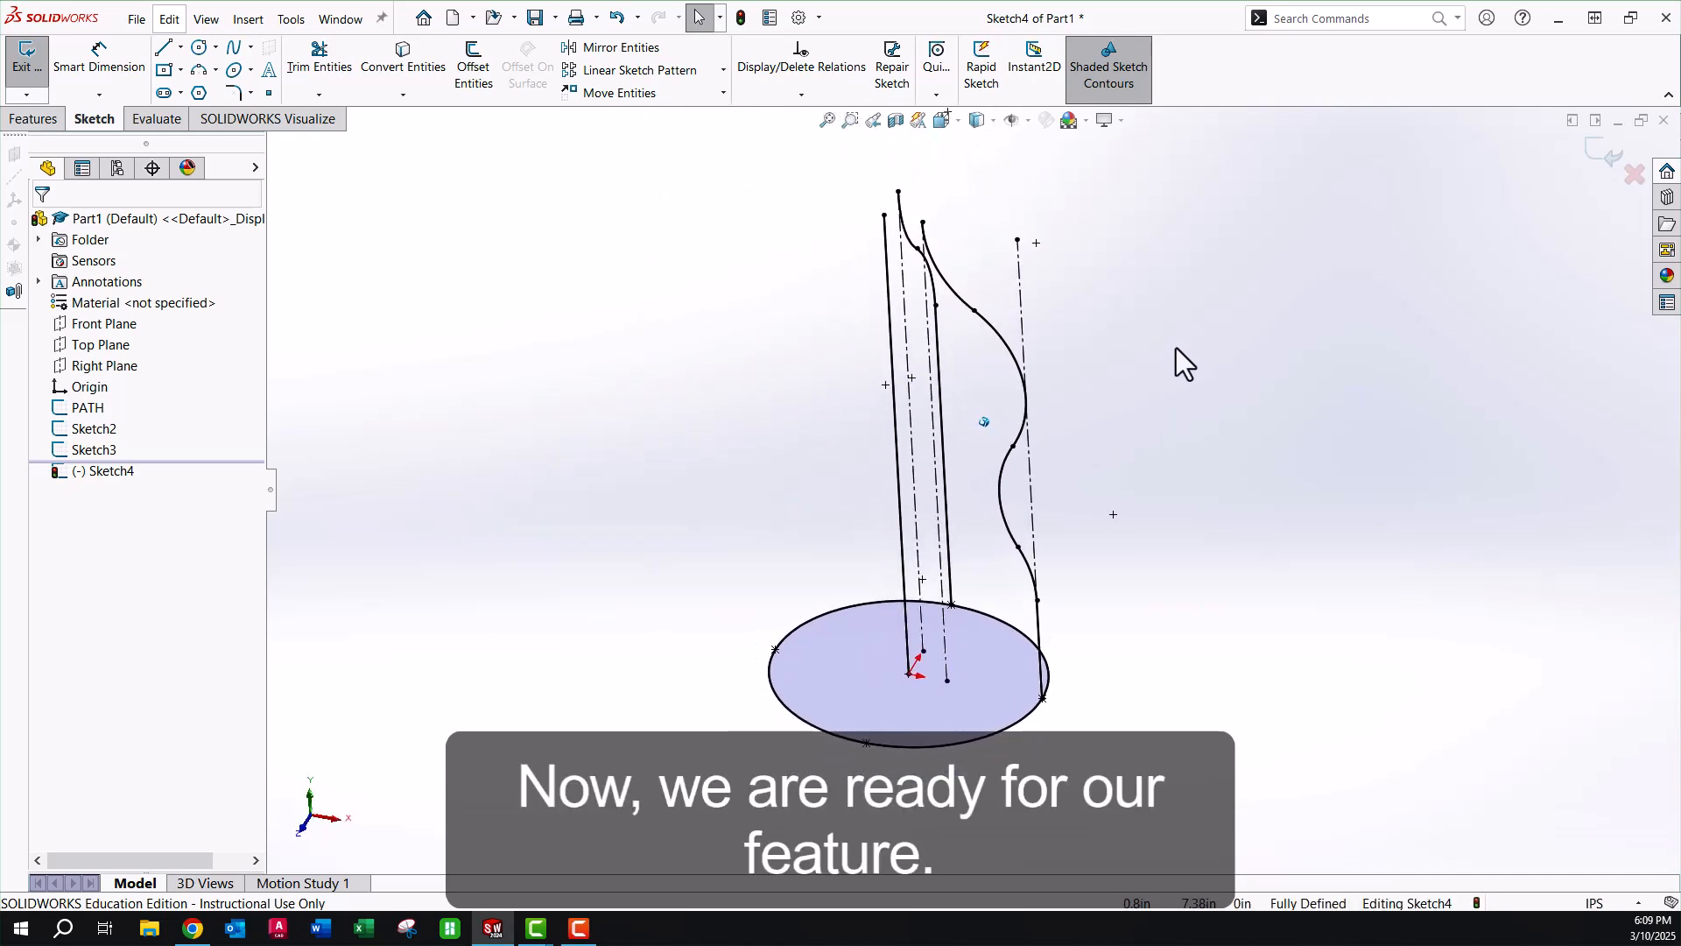
{"action": "left_click", "coordinate": [1609, 156]}
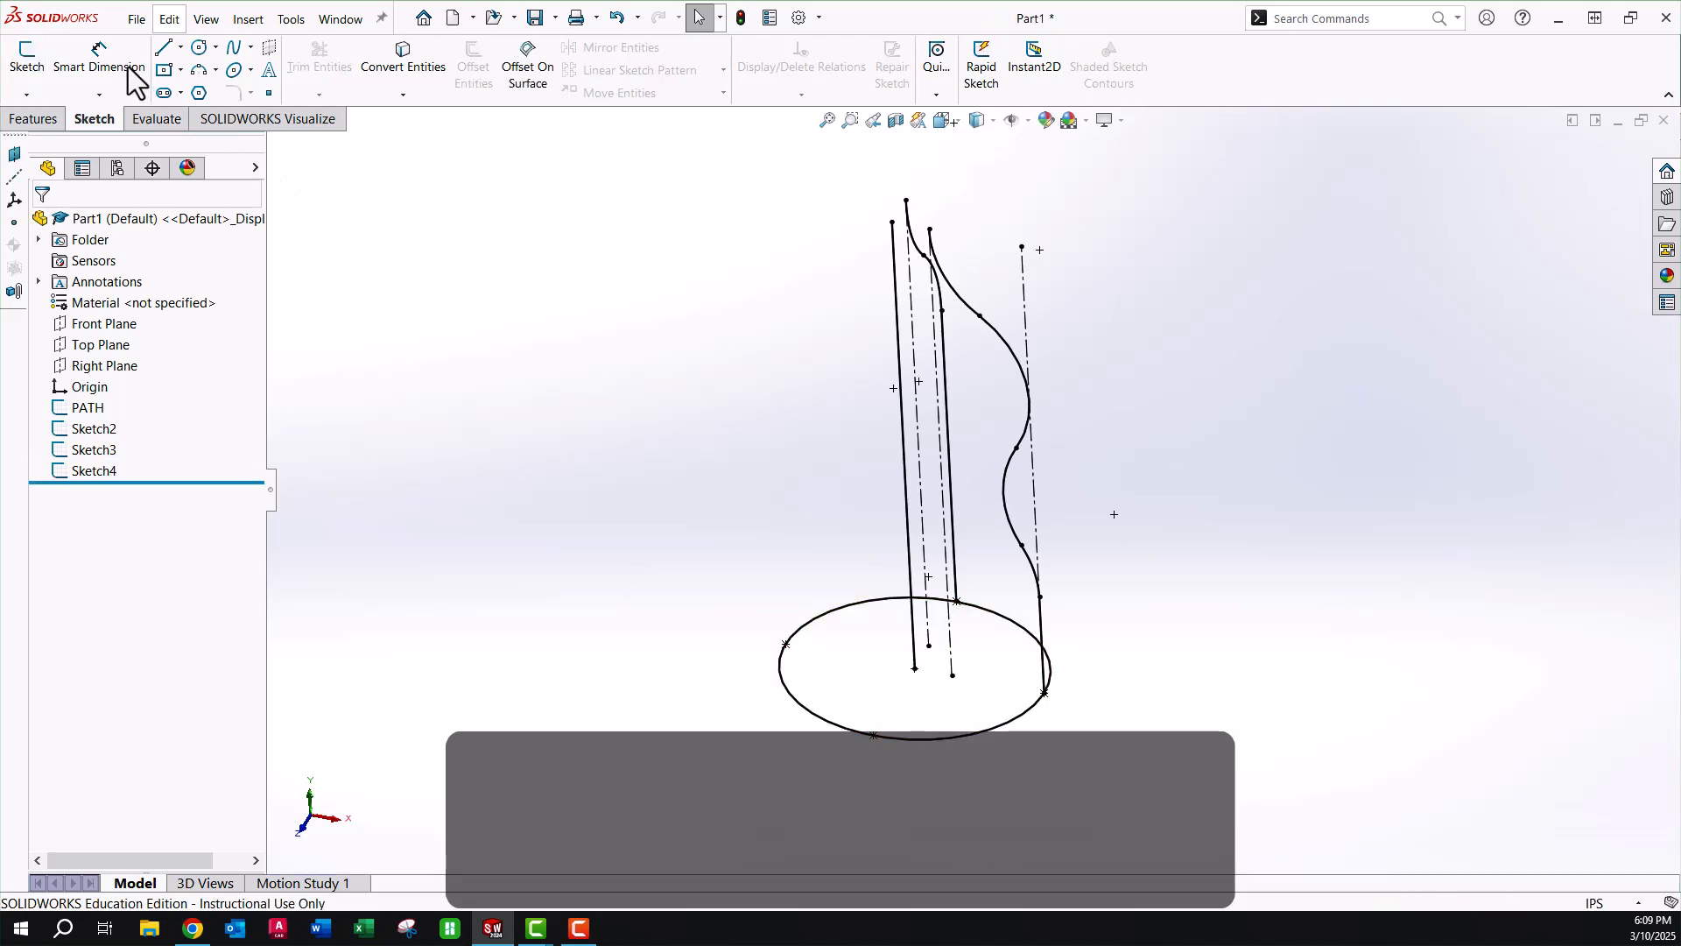
Start a Swept Boss/Base using the ellipse sketch as the profile and the straight PATH sketch as the path.
{"action": "left_click", "coordinate": [44, 119]}
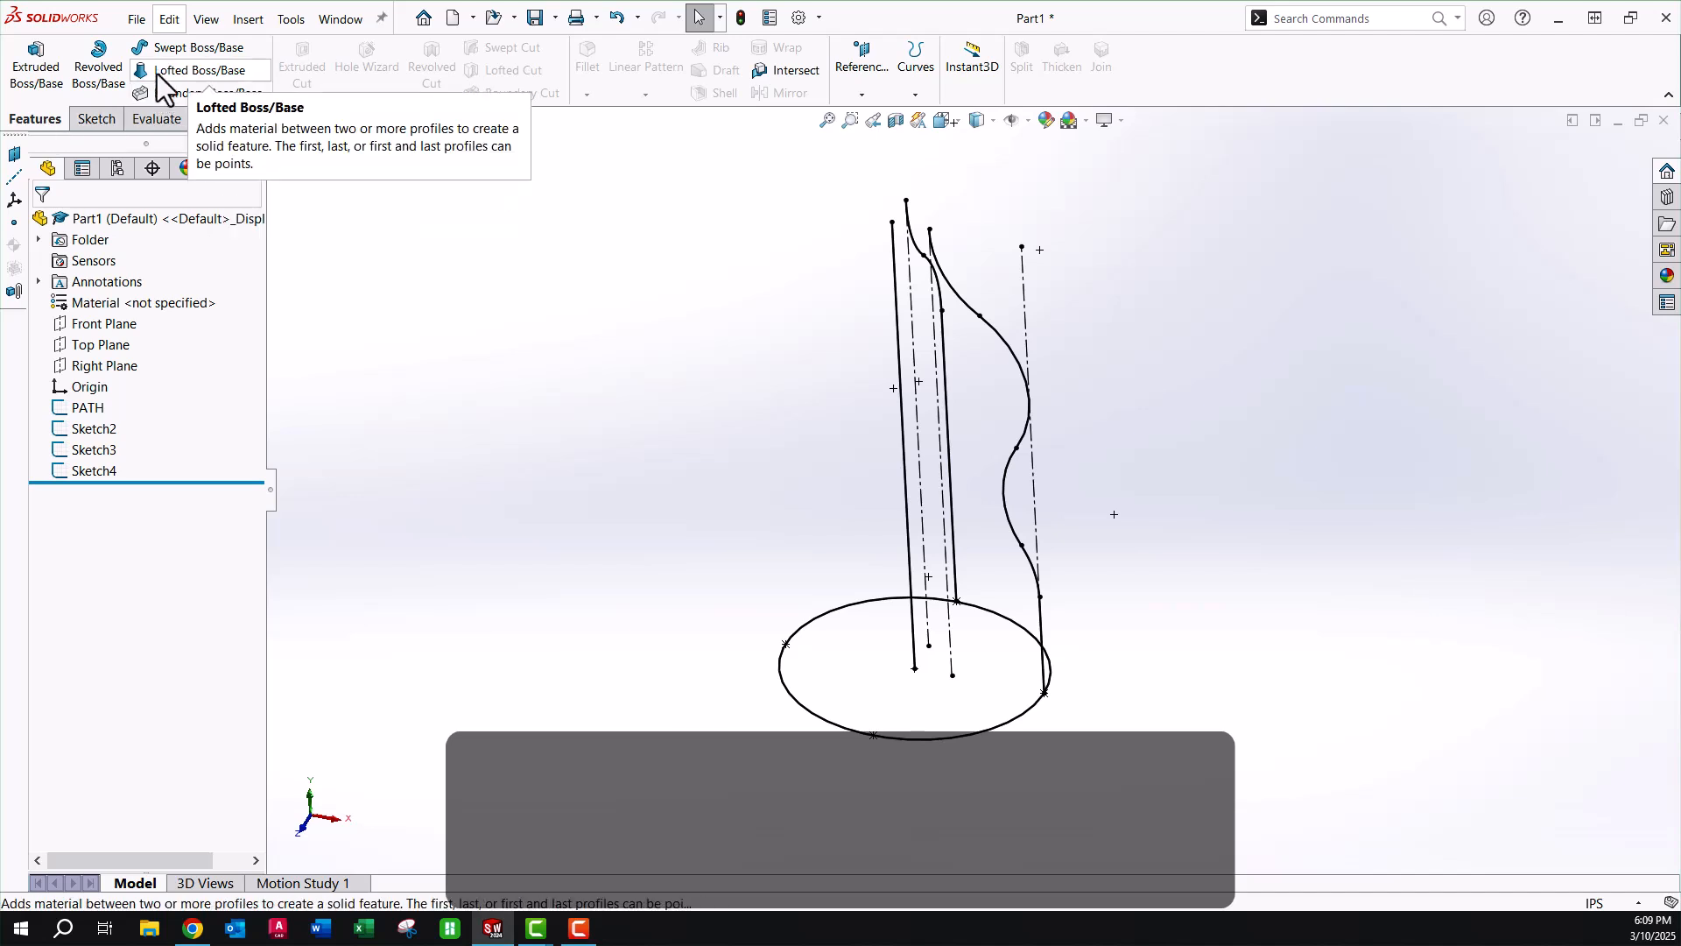
{"action": "left_click", "coordinate": [168, 49]}
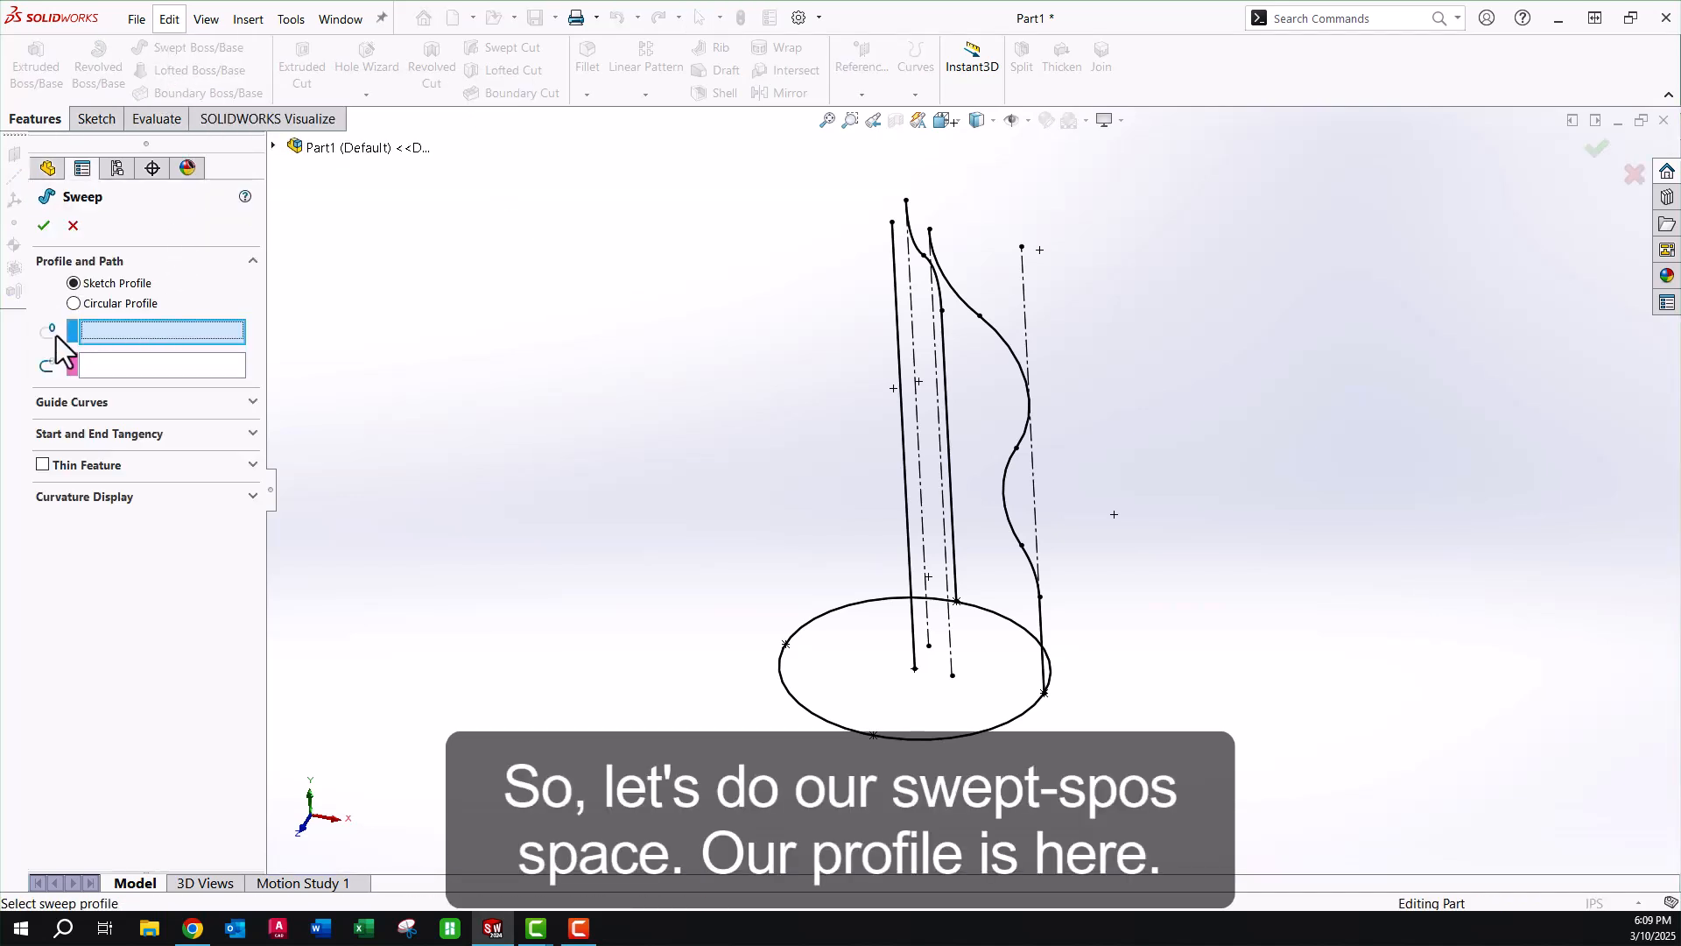
{"action": "left_click", "coordinate": [784, 675]}
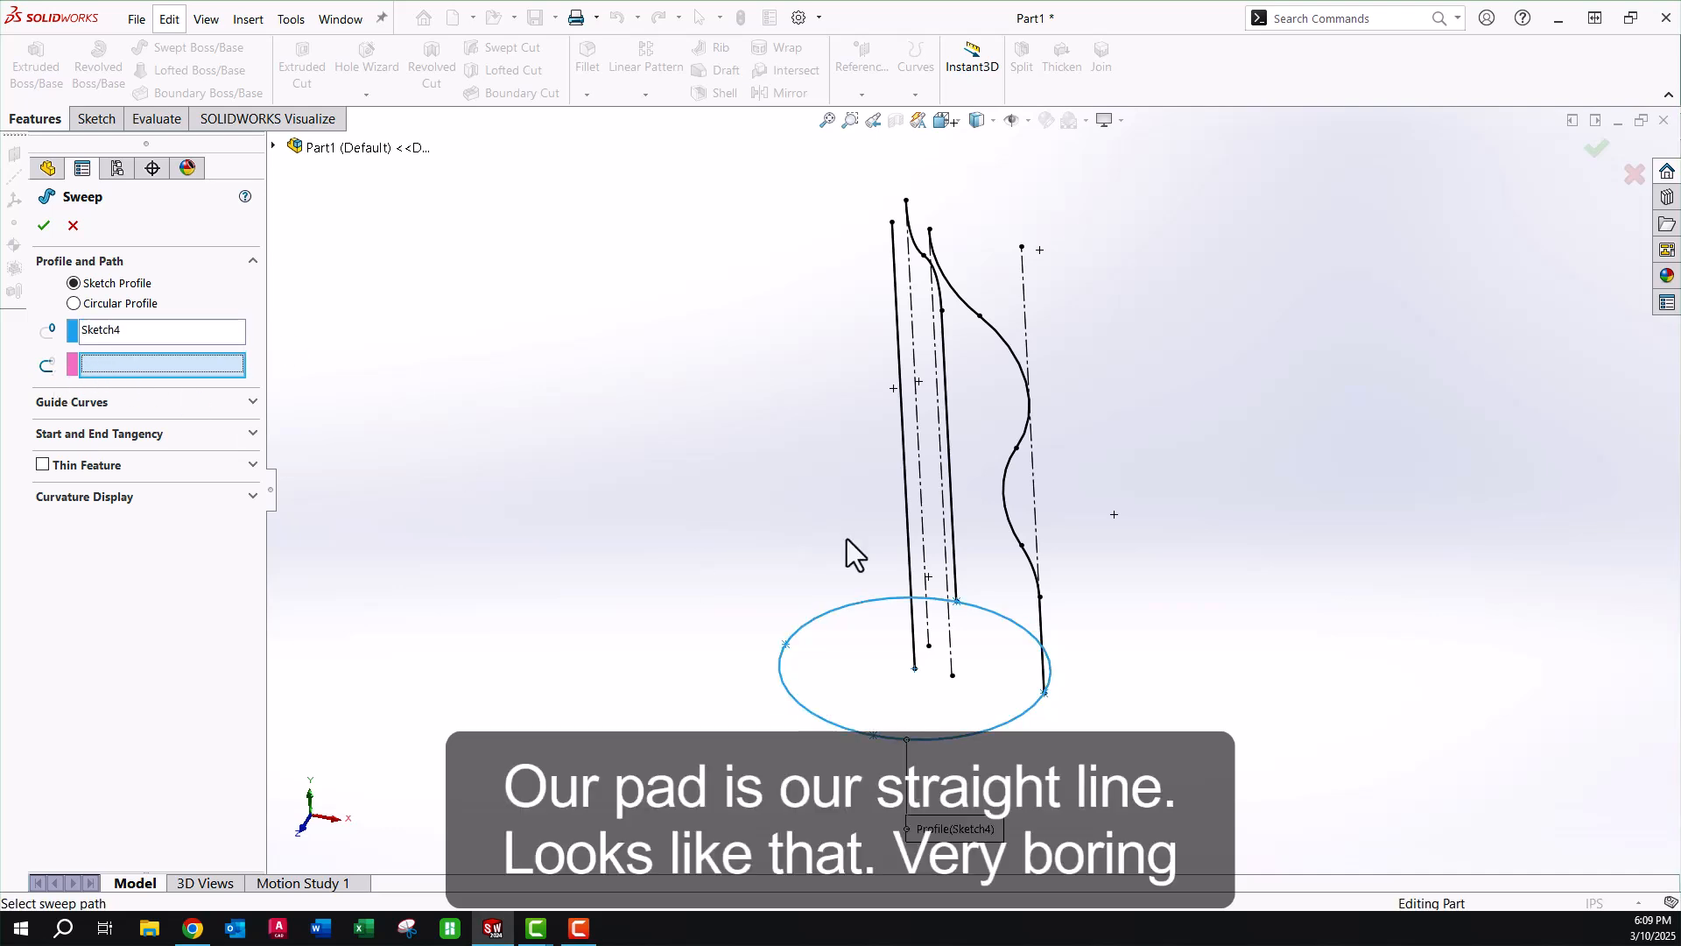
{"action": "left_click", "coordinate": [909, 539]}
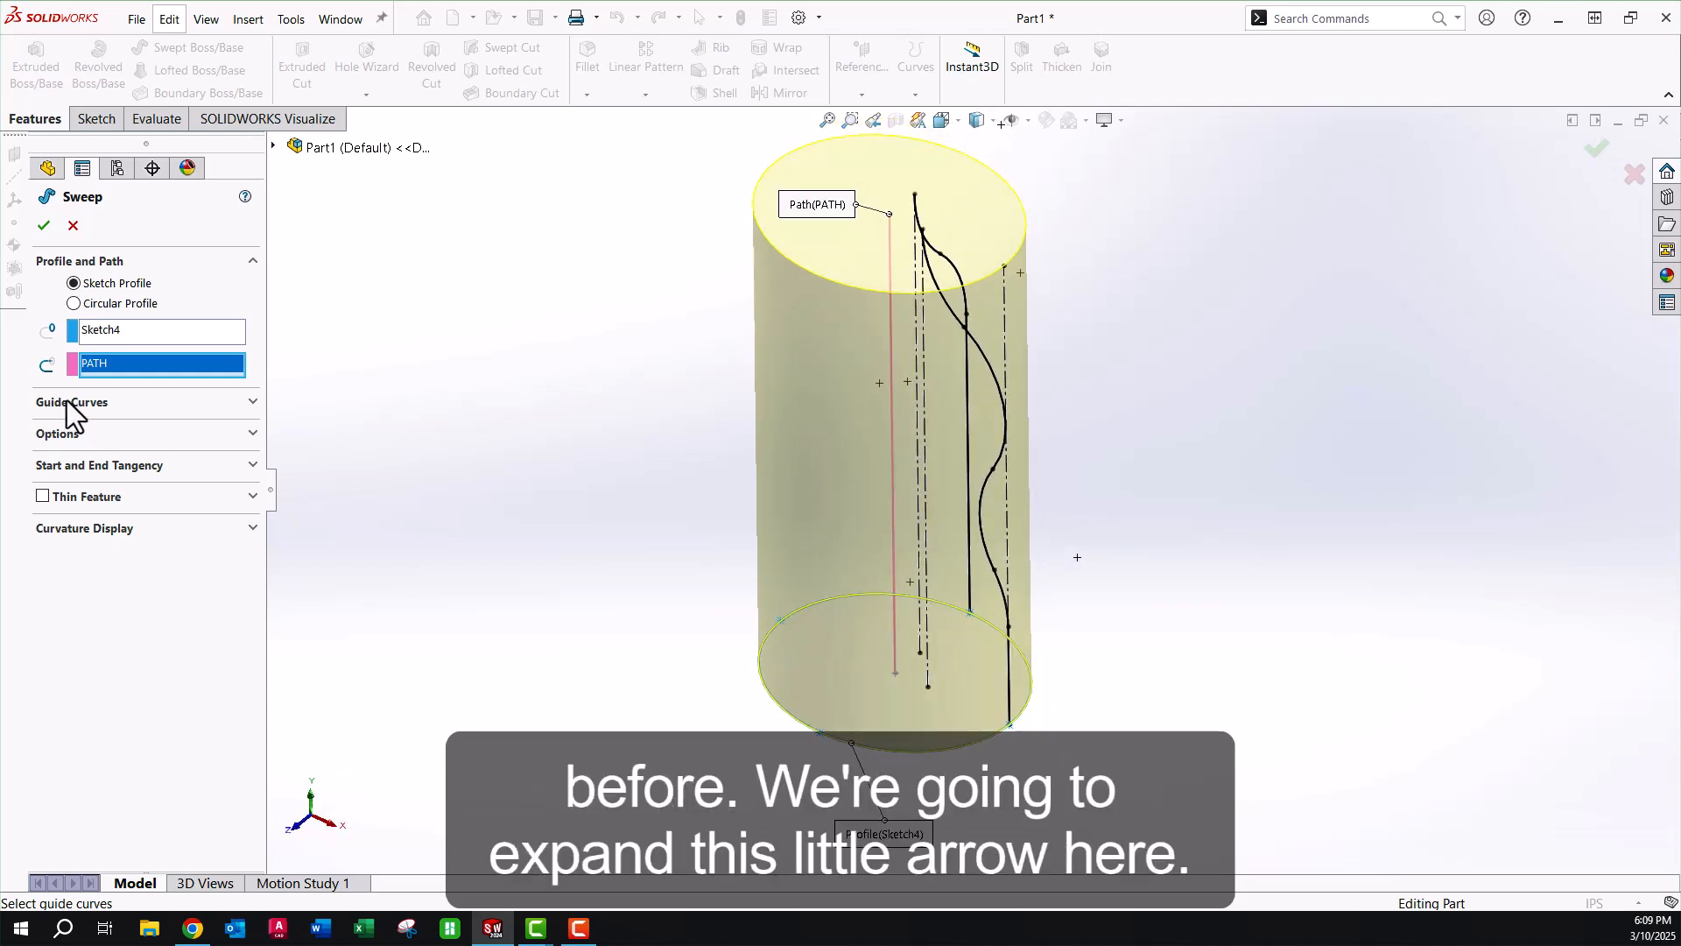
Add Sketch2 and Sketch3 as the sweep's guide curves and create the bottle body.
{"action": "left_click", "coordinate": [252, 402]}
{"action": "left_click", "coordinate": [124, 453]}
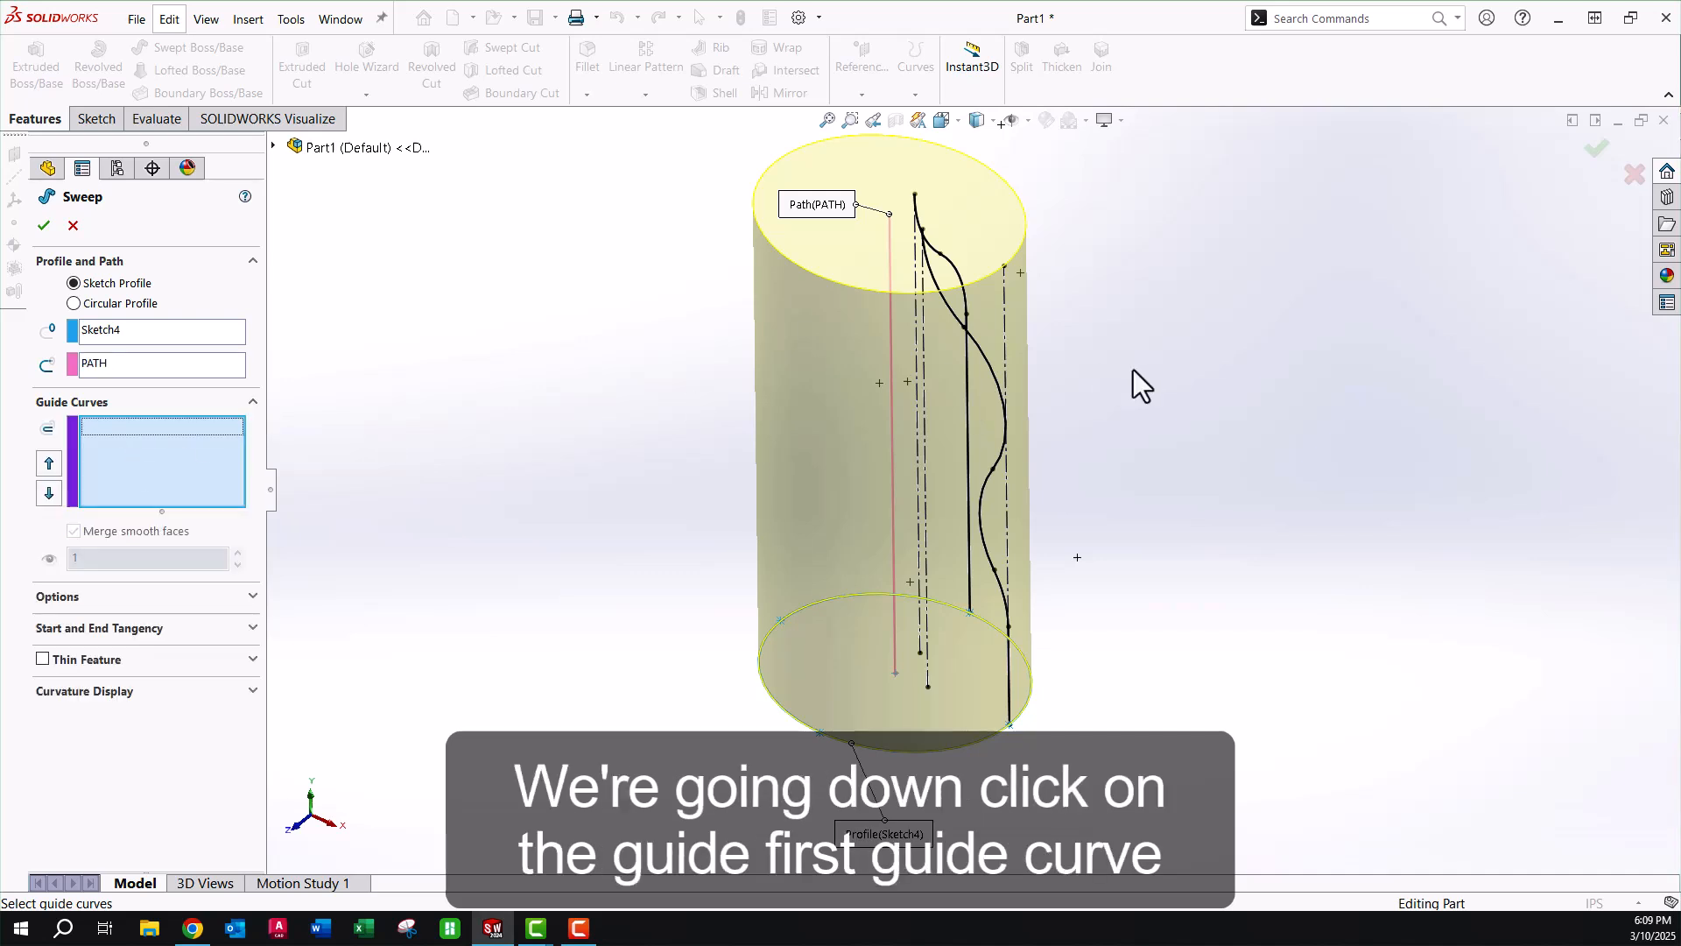
{"action": "left_click", "coordinate": [997, 370]}
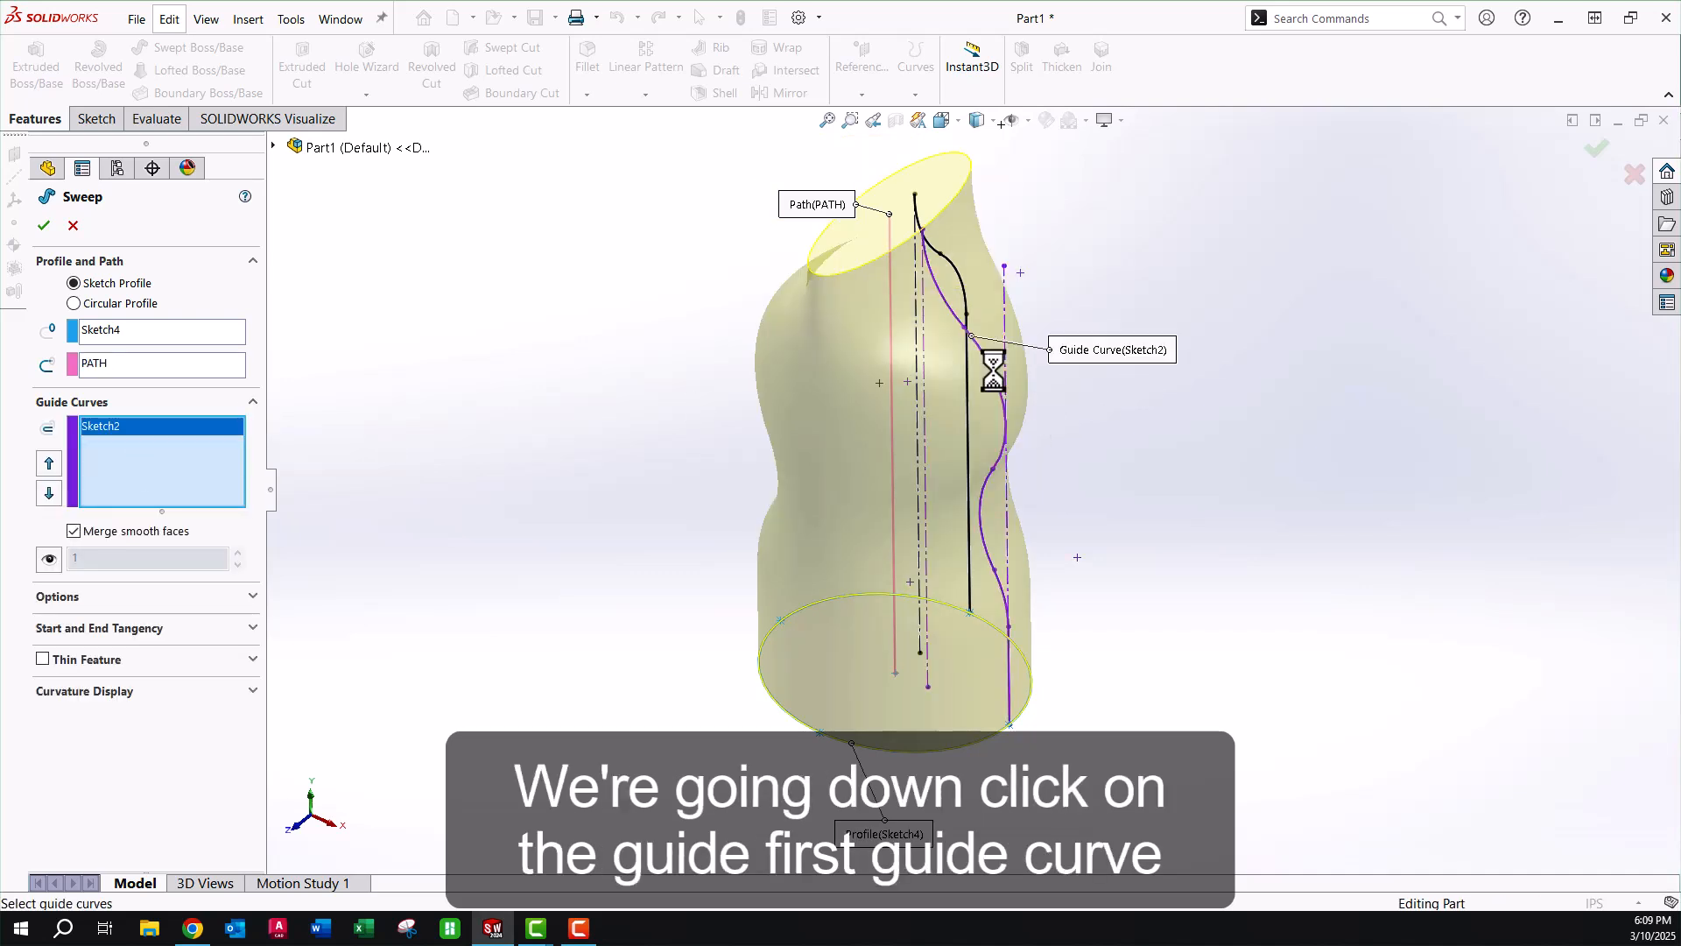
{"action": "middle_click_drag", "start_coordinate": [1117, 305], "coordinate": [1063, 417]}
{"action": "left_click", "coordinate": [1016, 446]}
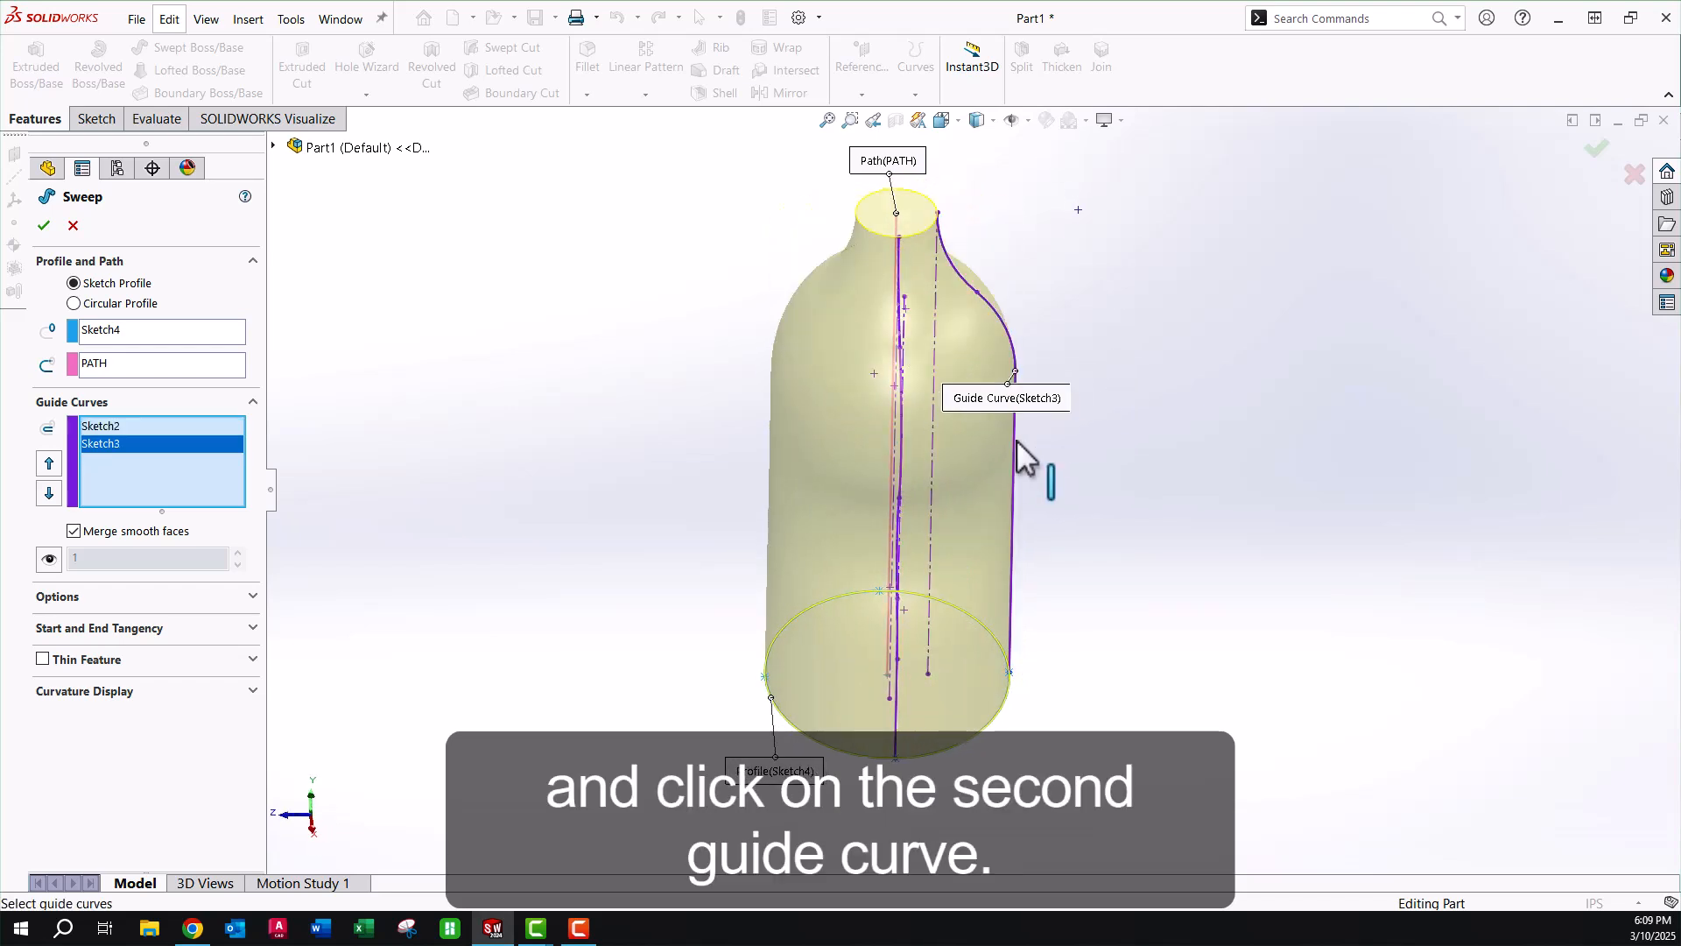
{"action": "middle_click_drag", "start_coordinate": [1185, 302], "coordinate": [854, 398]}
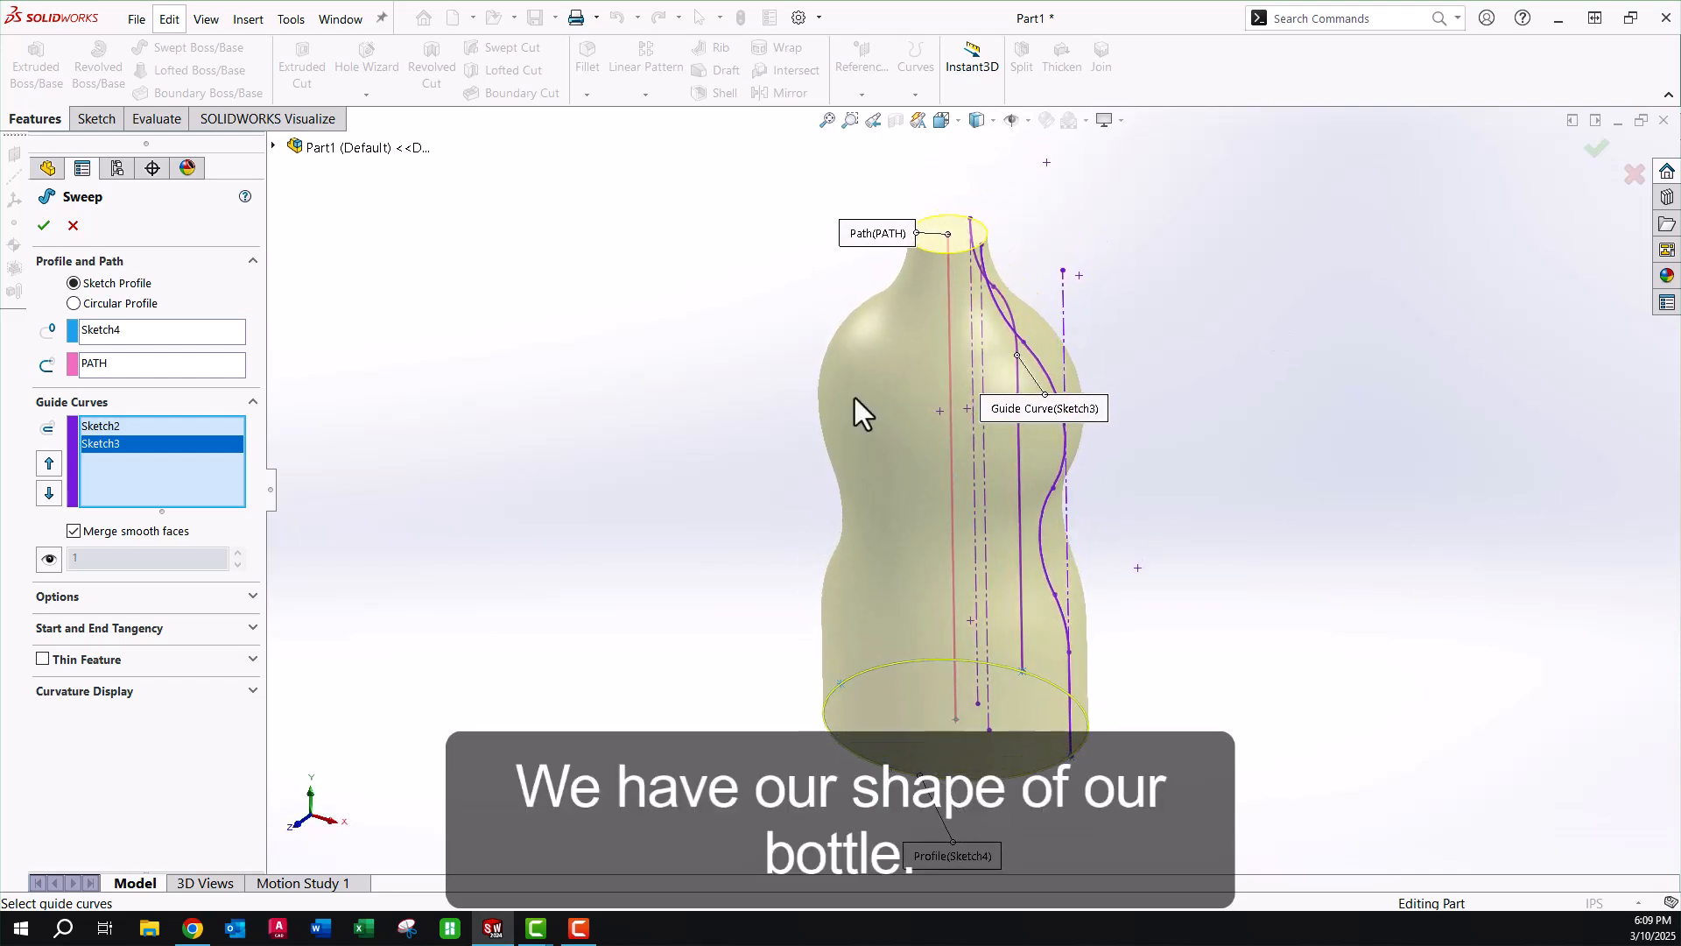
{"action": "left_click", "coordinate": [43, 225]}
Turn on RealView graphics to give the bottle a shiny, reflective display.
{"action": "middle_click_drag", "start_coordinate": [1249, 432], "coordinate": [1178, 413]}
{"action": "left_click", "coordinate": [1105, 121]}
{"action": "left_click", "coordinate": [1138, 145]}
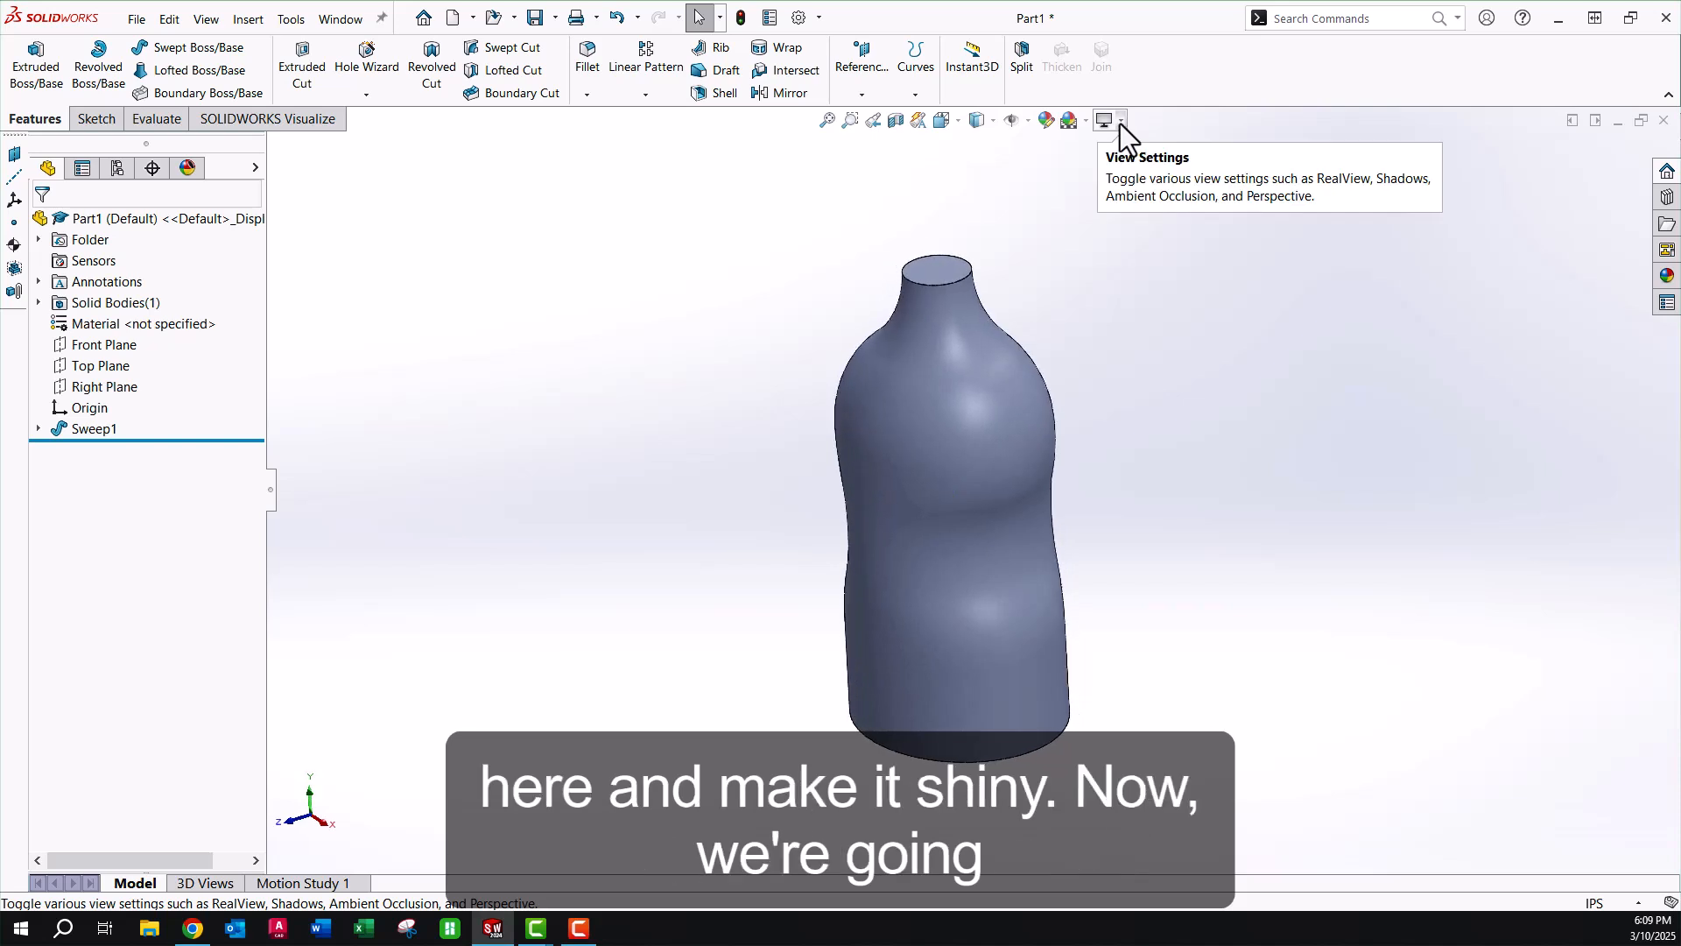
{"action": "left_click", "coordinate": [1121, 124]}
{"action": "left_click", "coordinate": [1133, 147]}
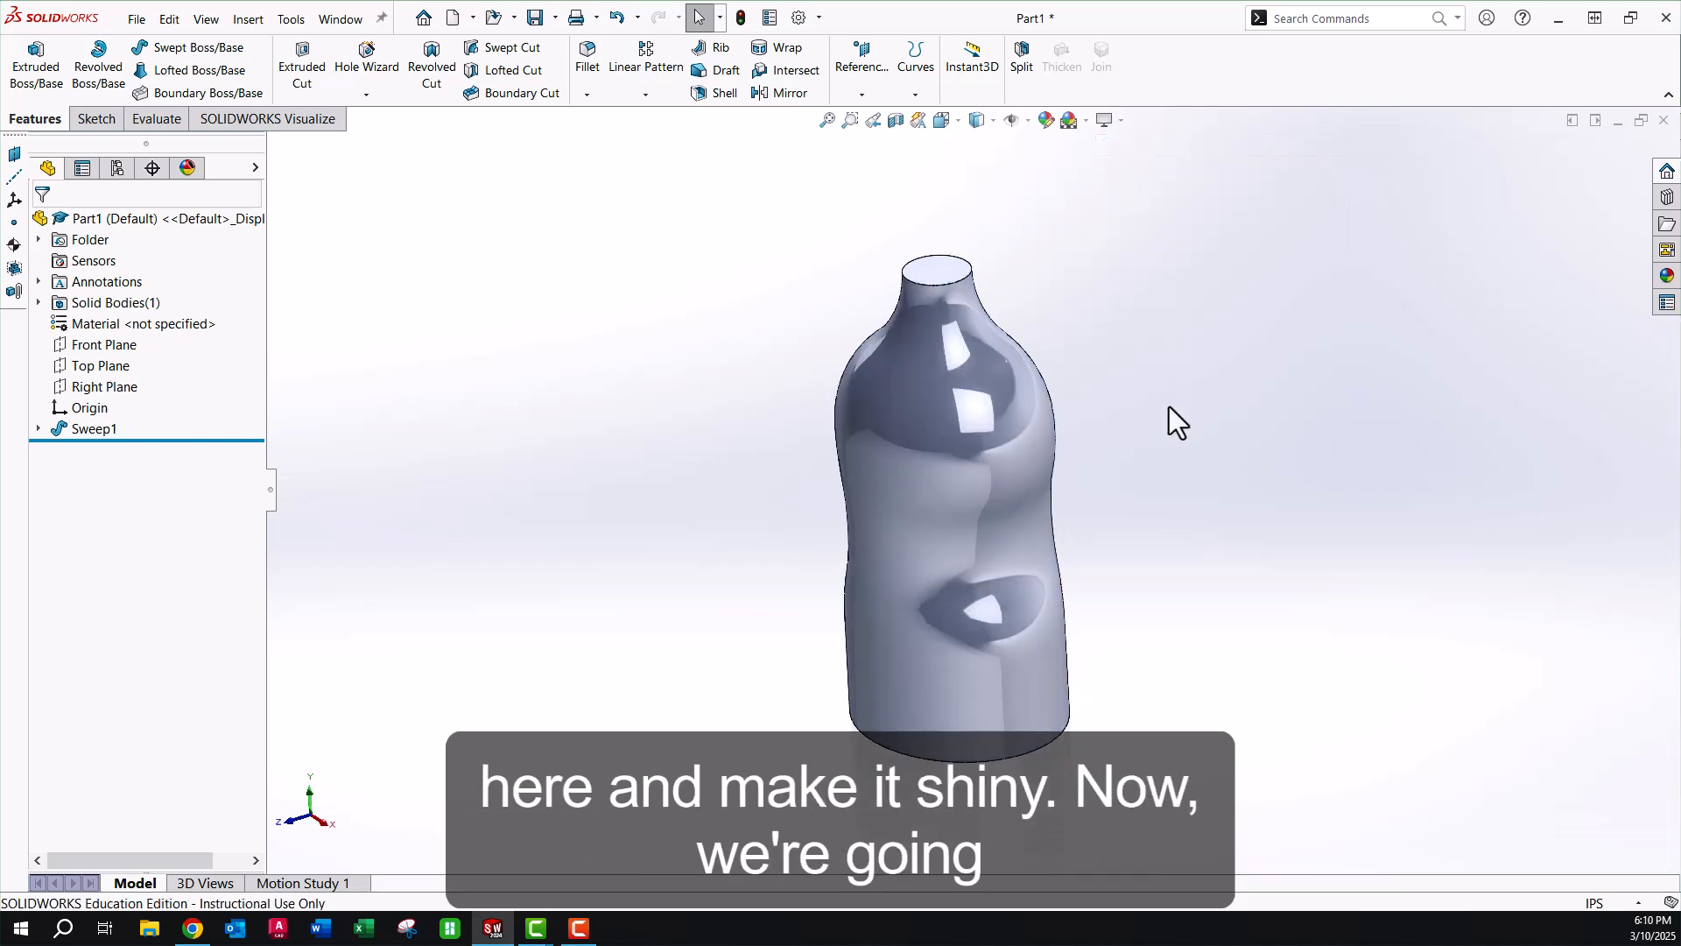
{"action": "scroll", "coordinate": [989, 485], "scroll_direction": "down", "scroll_amount": 2}
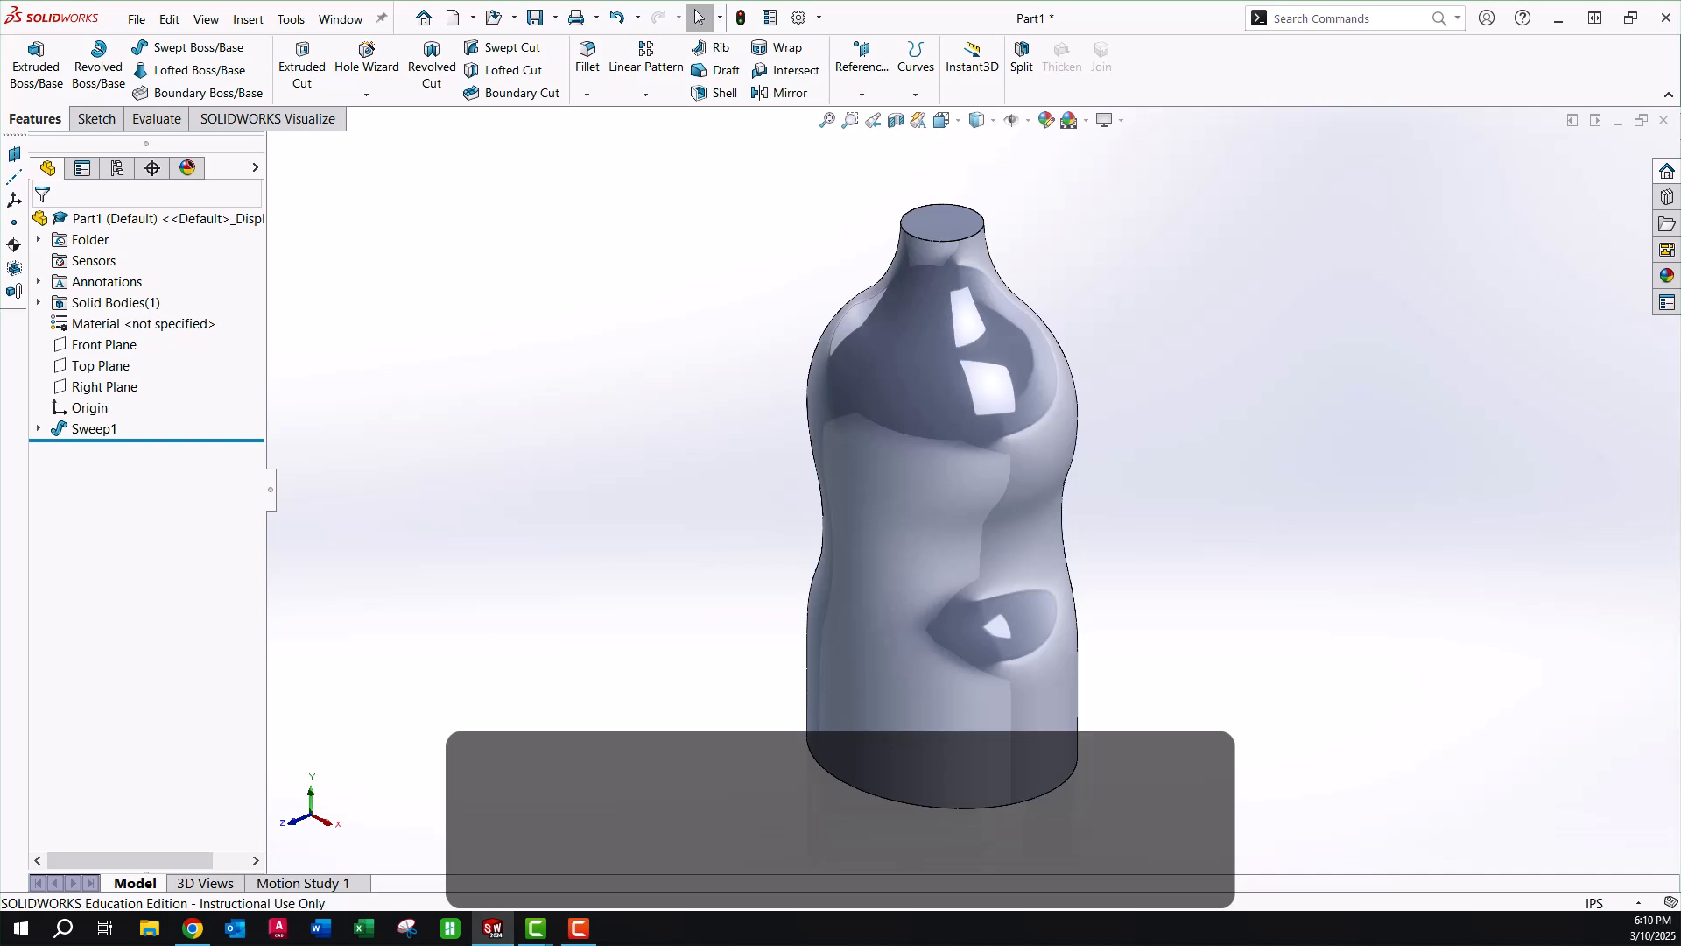
{"action": "key", "text": "F10"}
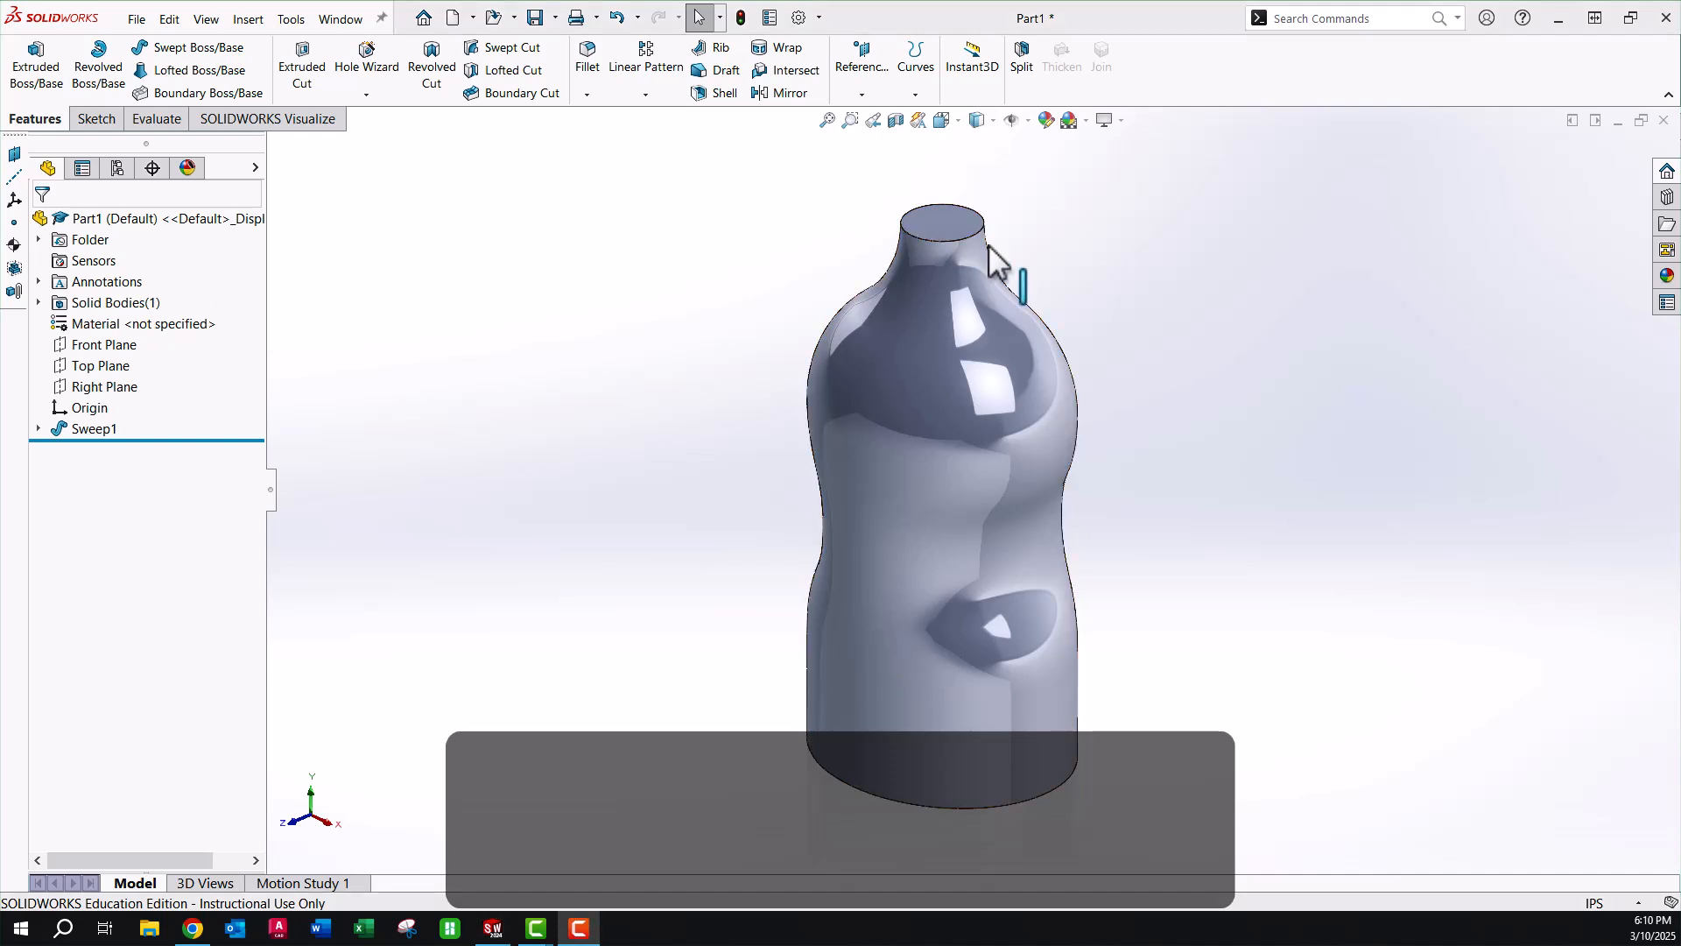
{"action": "left_click", "coordinate": [1093, 280]}
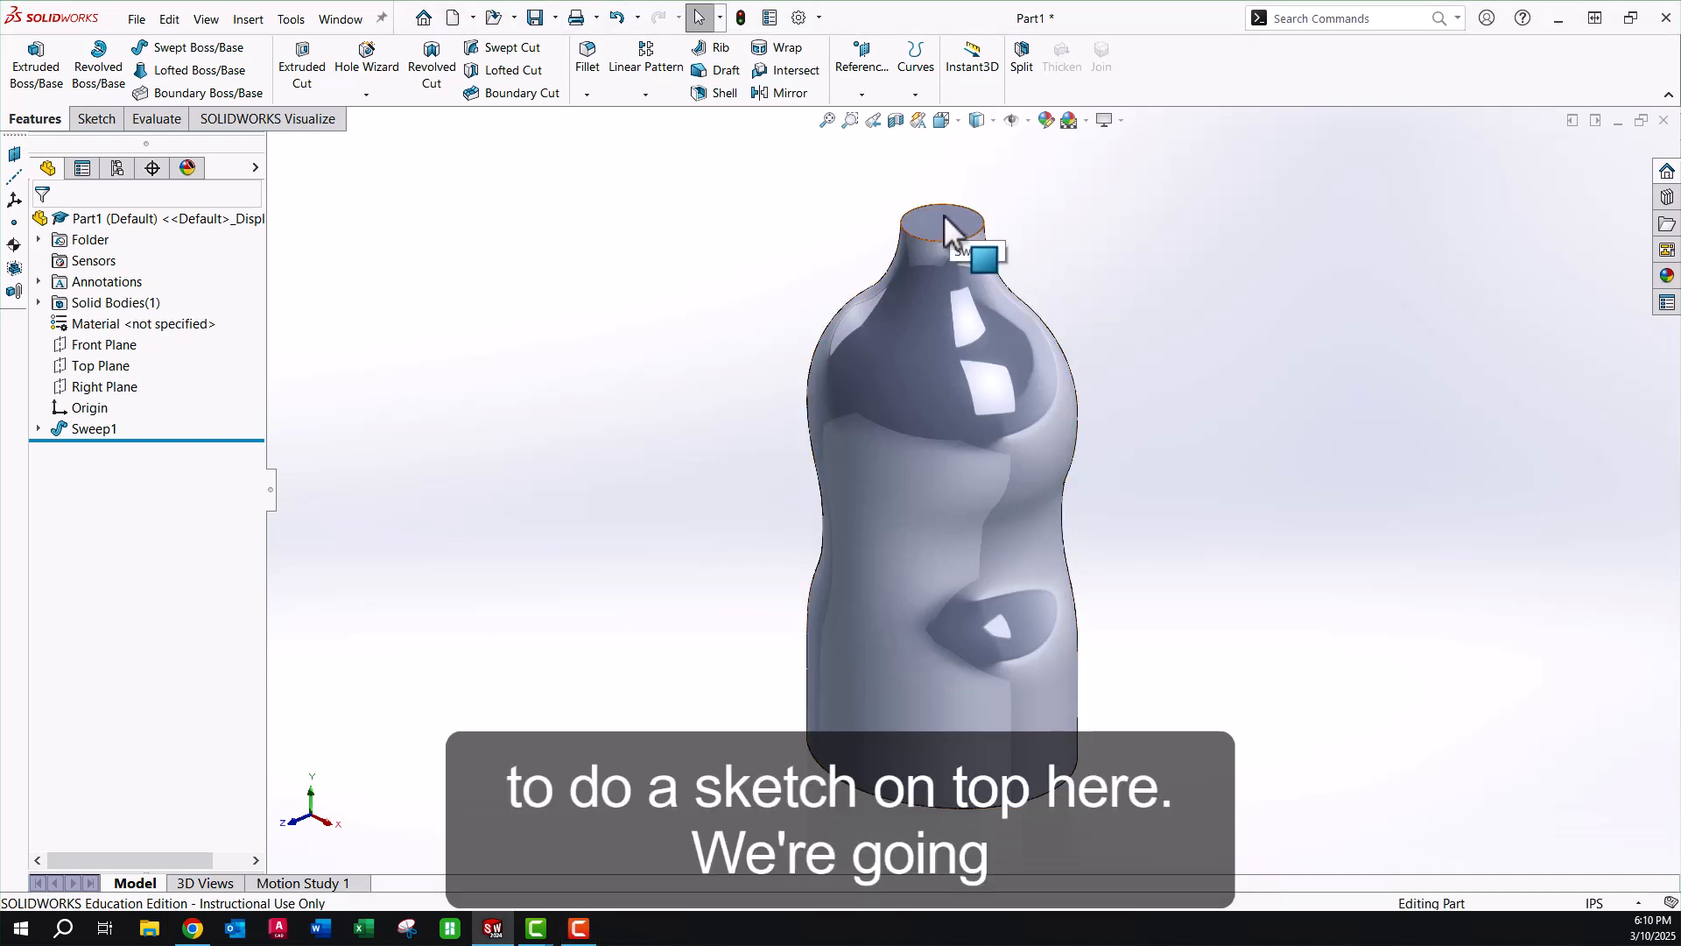
Sketch on the bottle's top face and convert its circular edge into a sketch circle.
{"action": "left_click", "coordinate": [943, 215]}
{"action": "left_click", "coordinate": [1021, 165]}
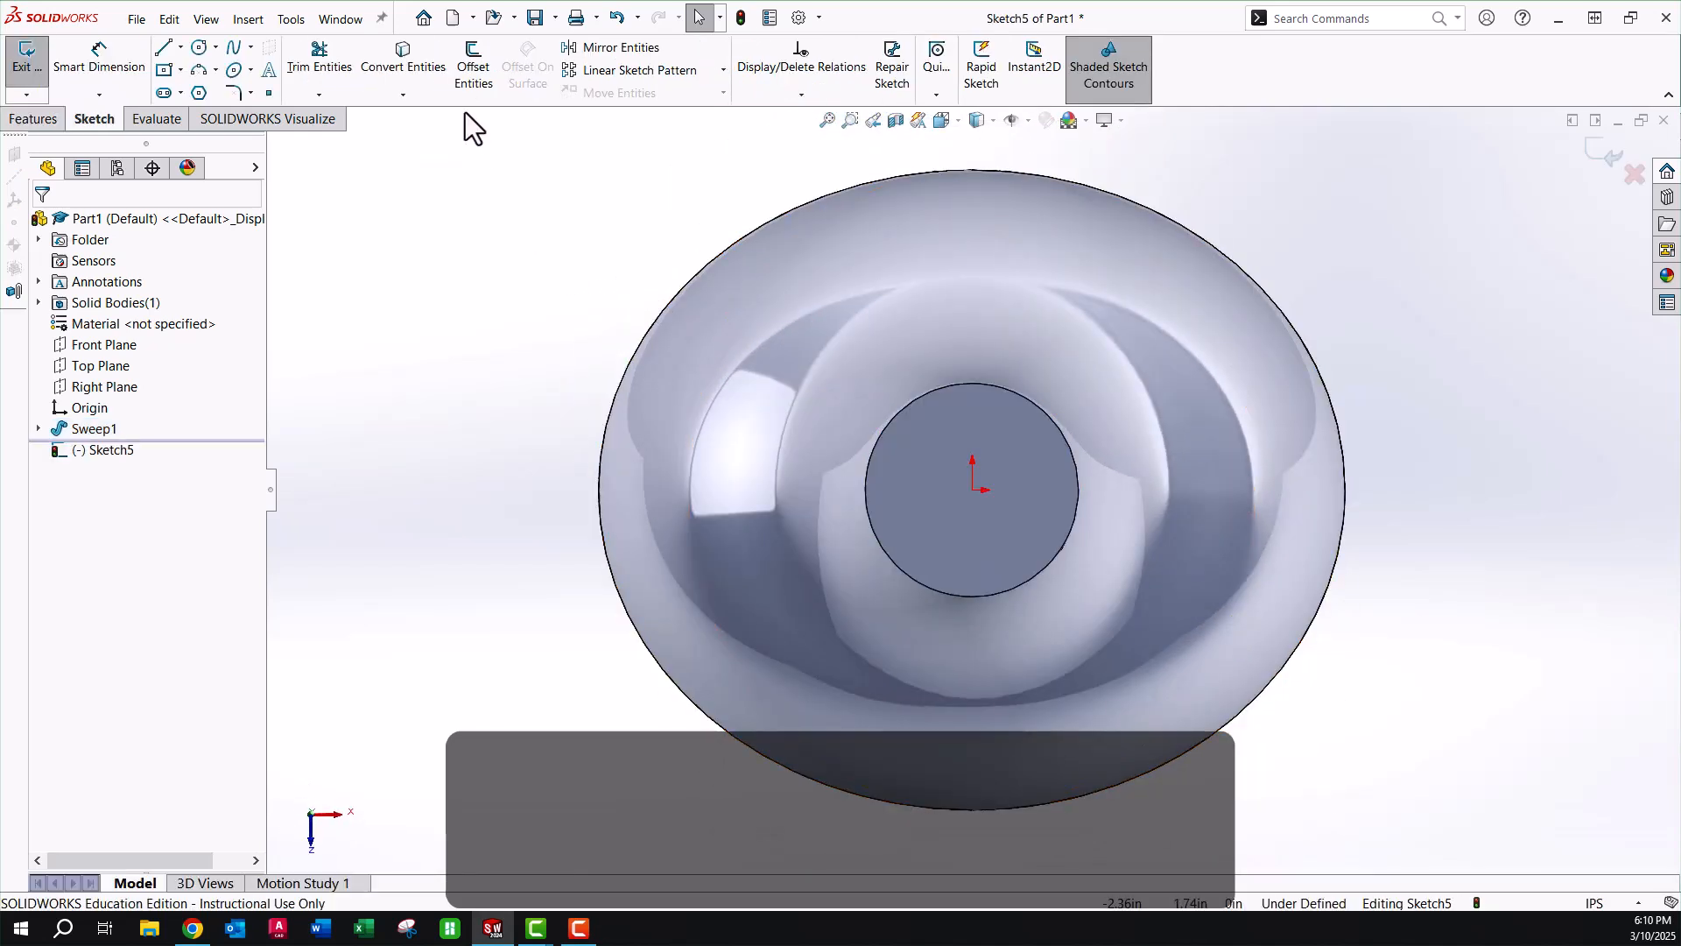
{"action": "left_click", "coordinate": [404, 66]}
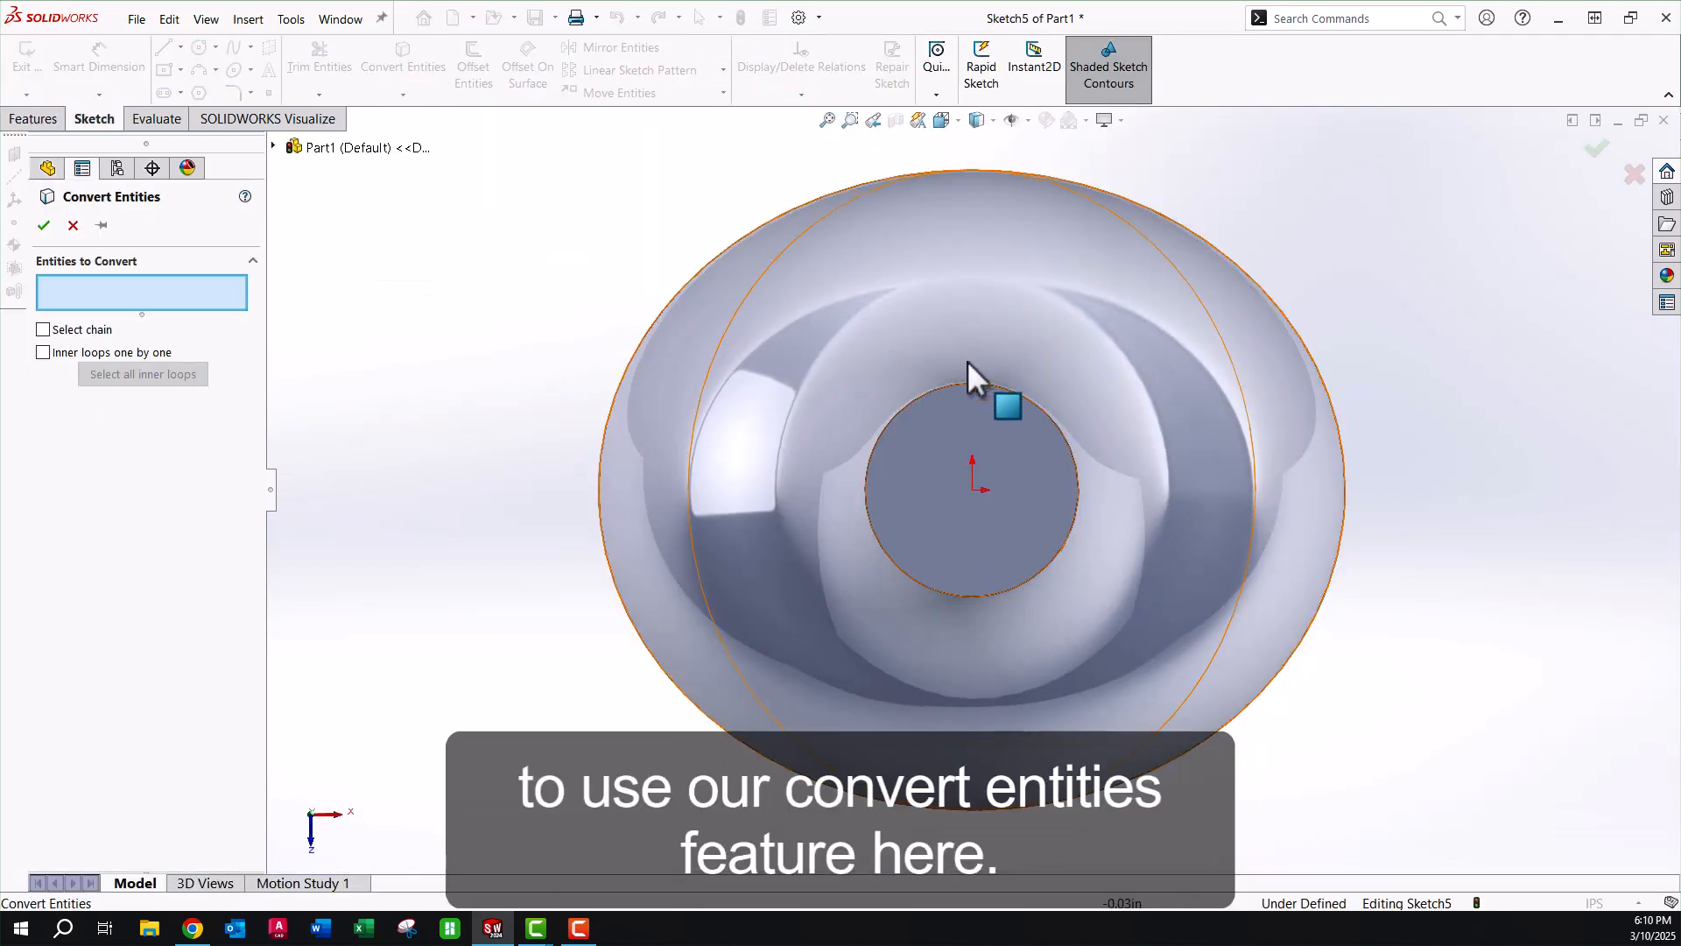
{"action": "left_click", "coordinate": [983, 381]}
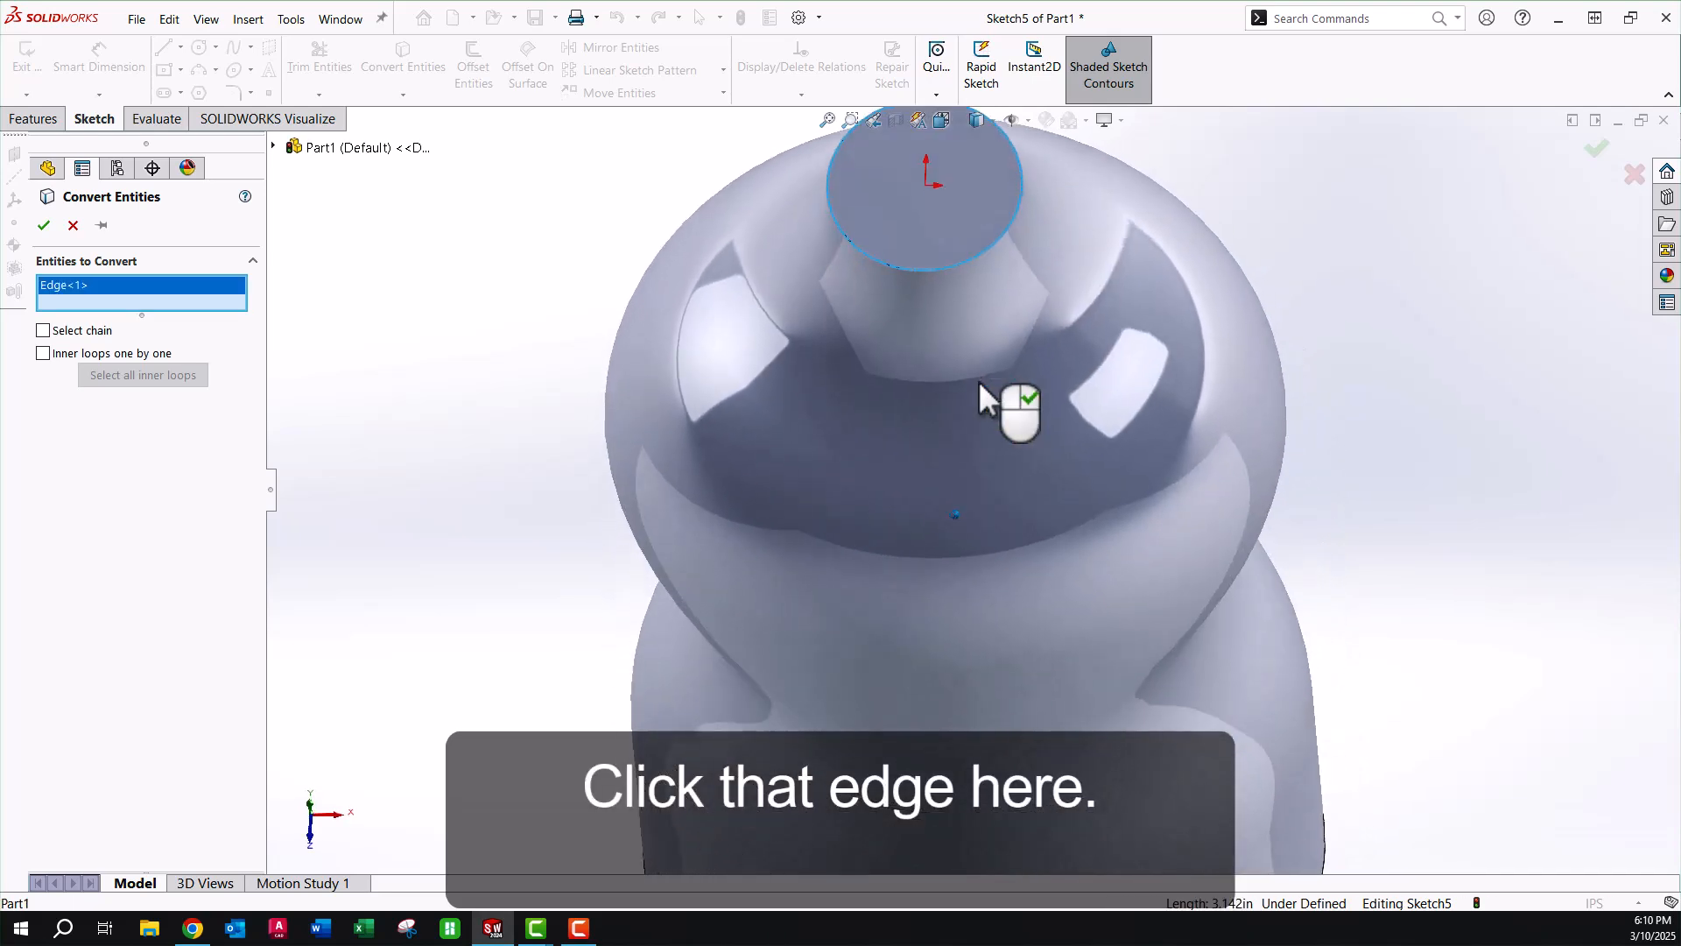
{"action": "left_click", "coordinate": [40, 227]}
{"action": "left_click", "coordinate": [1591, 153]}
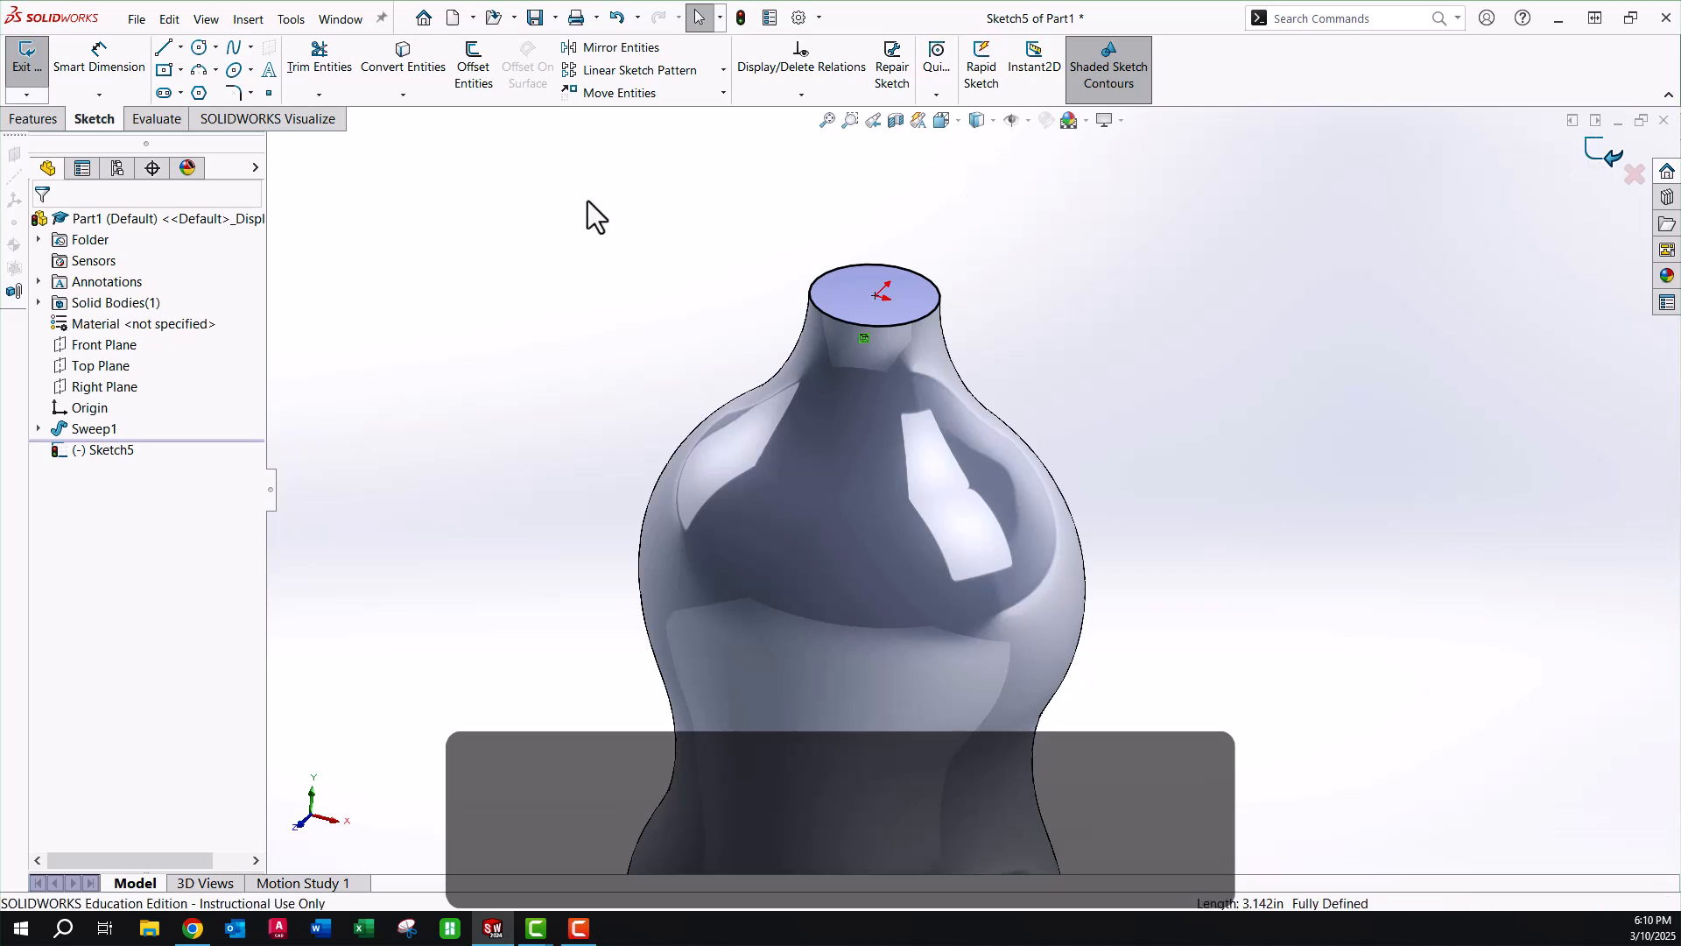
Extrude the converted circle upward 1 in as a blind boss merged with the bottle body.
{"action": "left_click", "coordinate": [36, 63]}
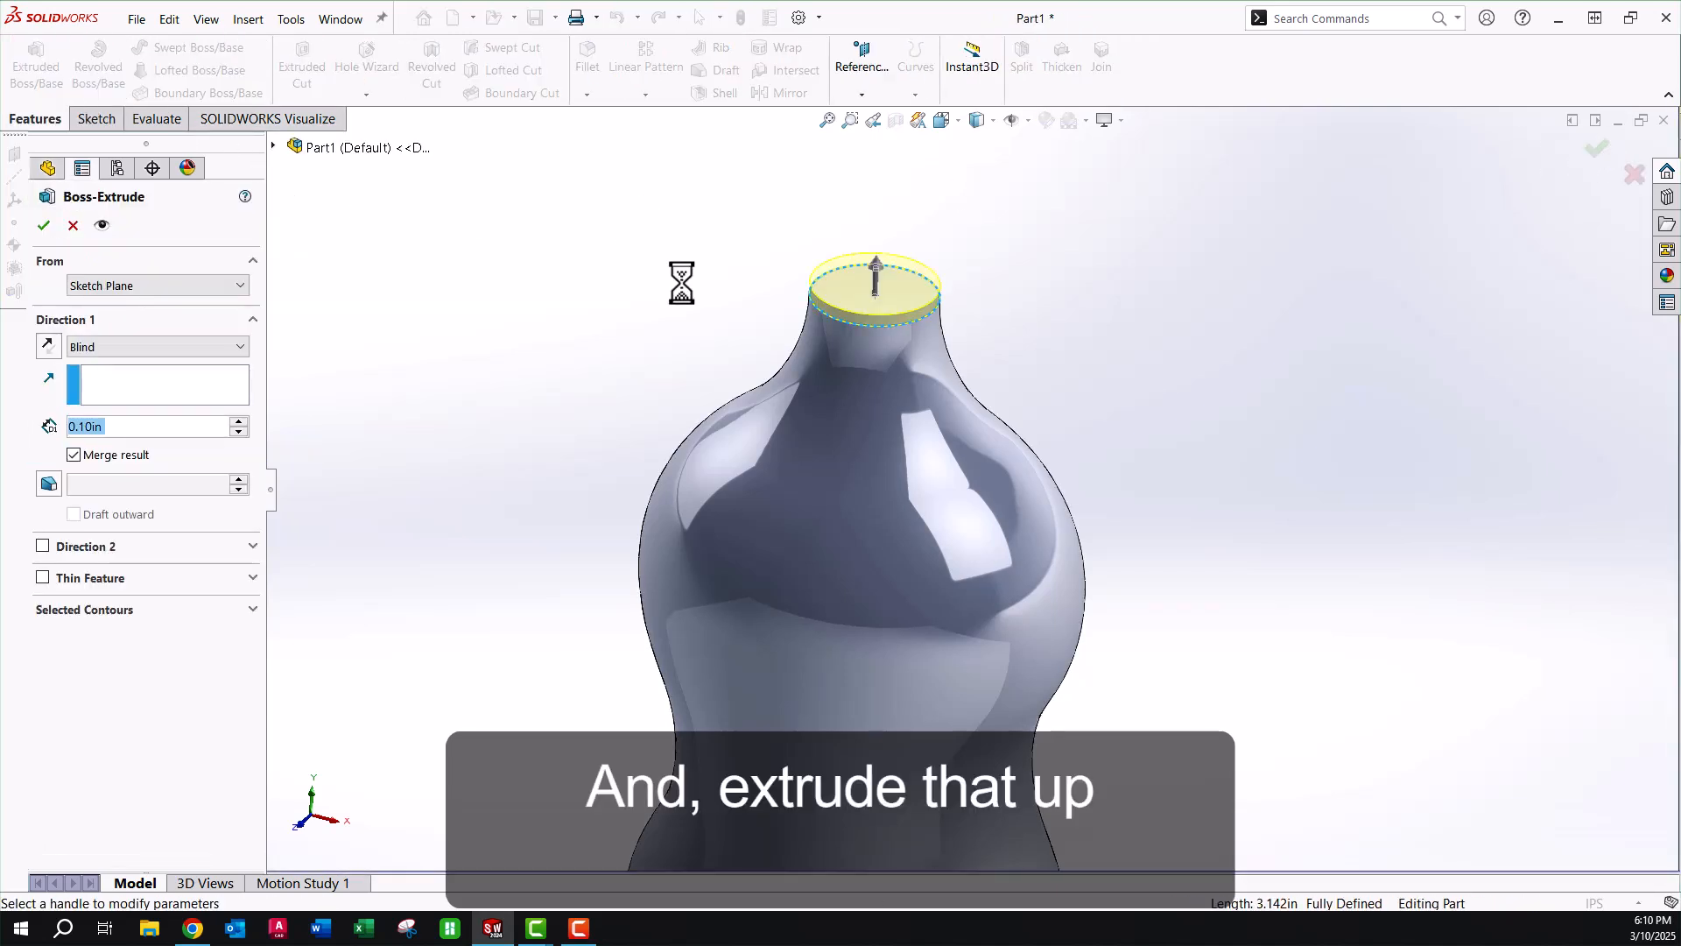
{"action": "type", "text": "1"}
{"action": "key", "text": "Return"}
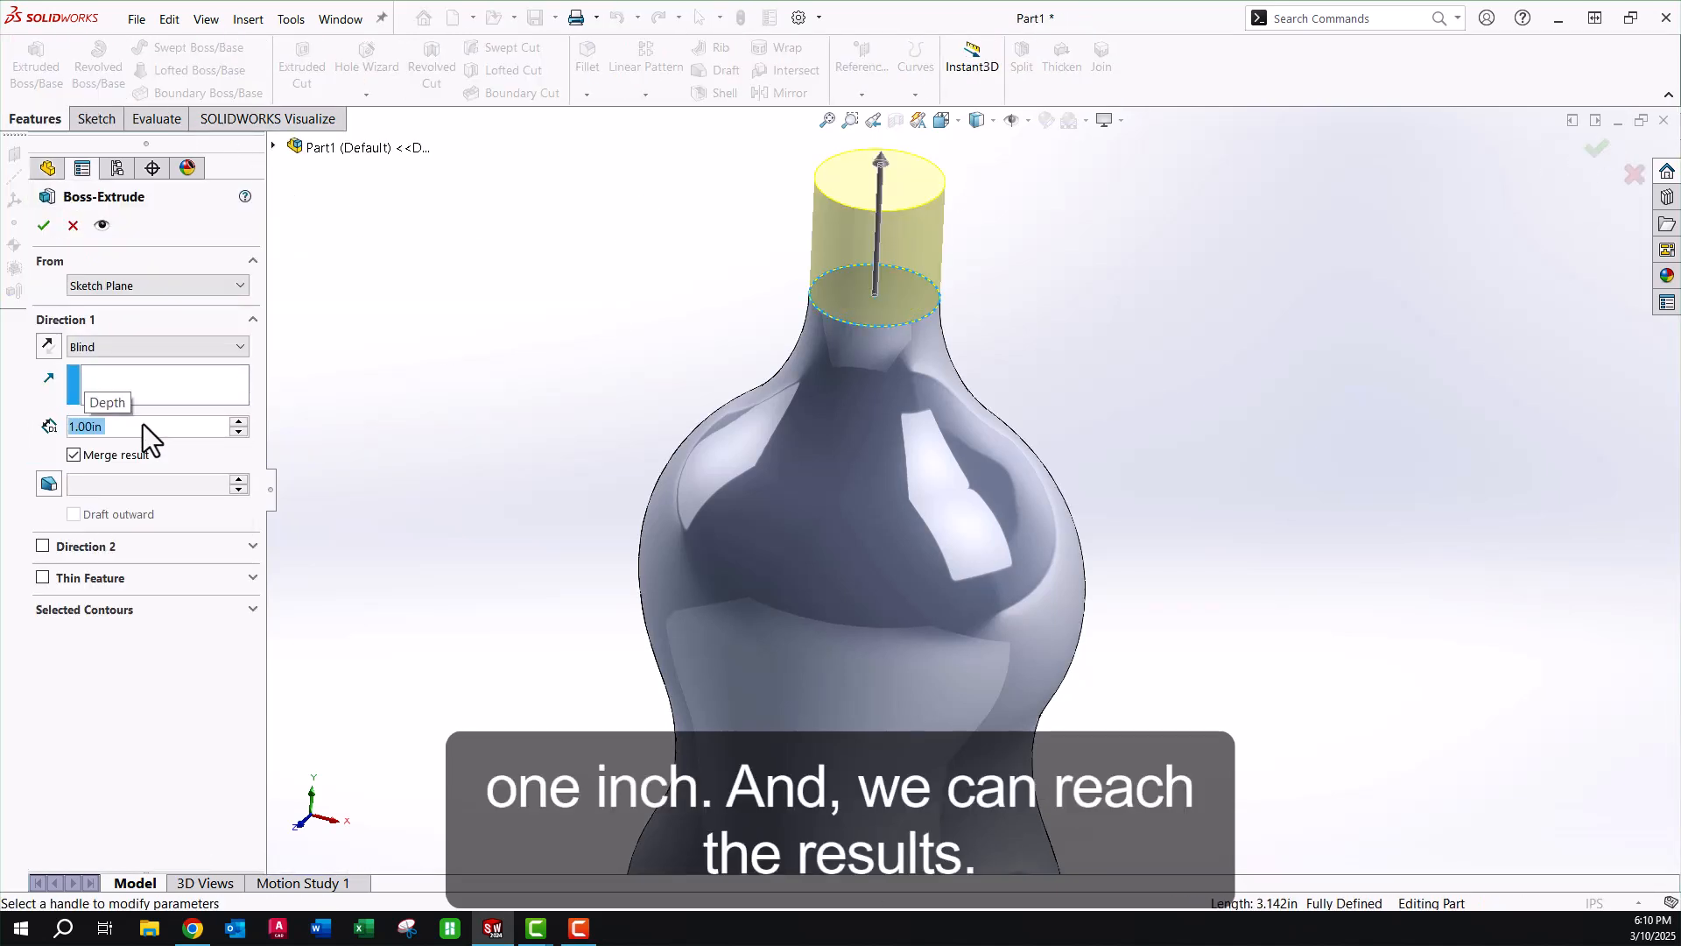
{"action": "left_click", "coordinate": [44, 226]}
{"action": "scroll", "coordinate": [1075, 541], "scroll_direction": "up", "scroll_amount": 6}
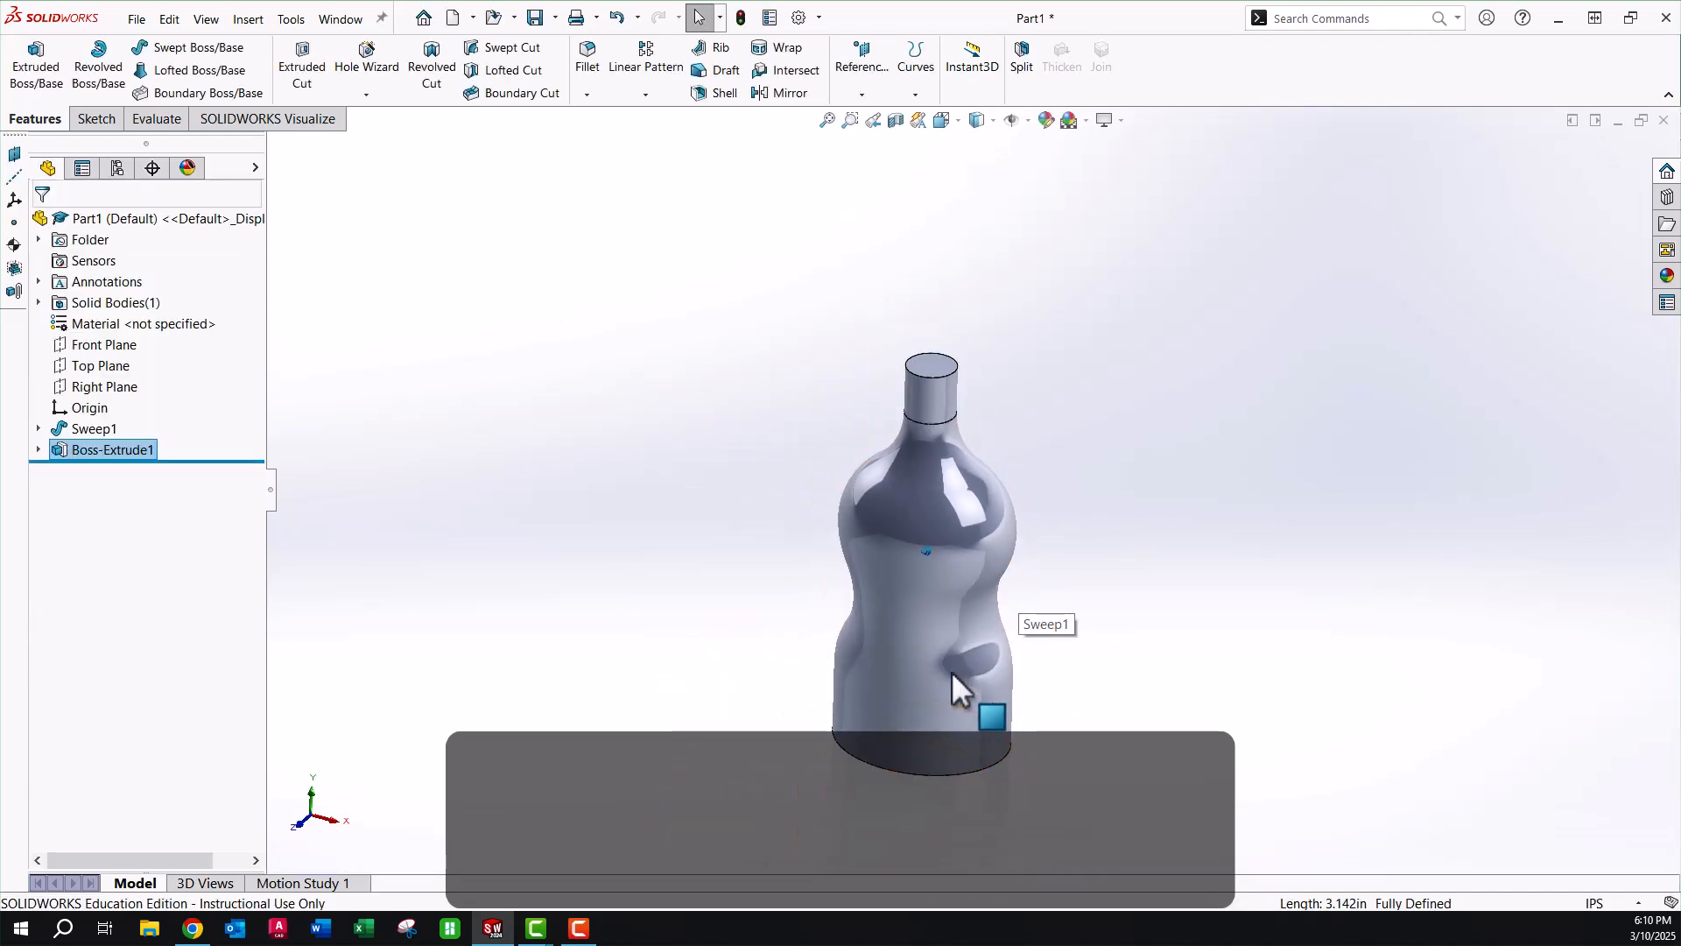
{"action": "left_click", "coordinate": [1110, 523]}
Start a fillet on the bottle's bottom edge and set its type to Asymmetric.
{"action": "scroll", "coordinate": [919, 727], "scroll_direction": "down", "scroll_amount": 8}
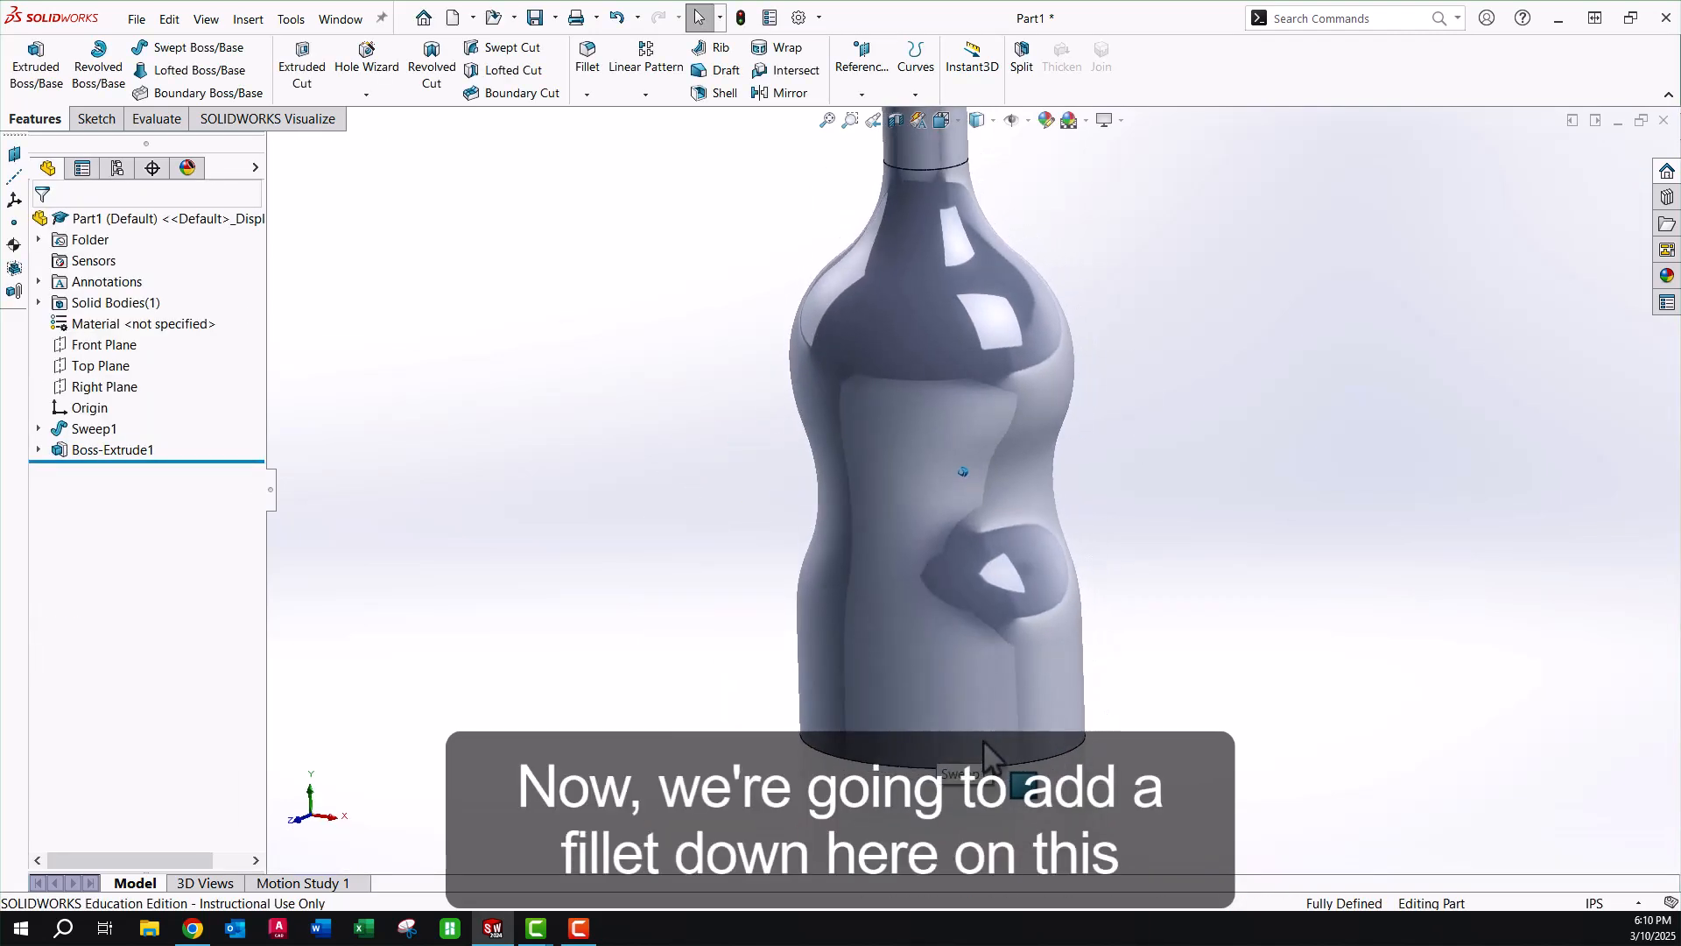
{"action": "middle_click_drag", "start_coordinate": [939, 774], "coordinate": [924, 739]}
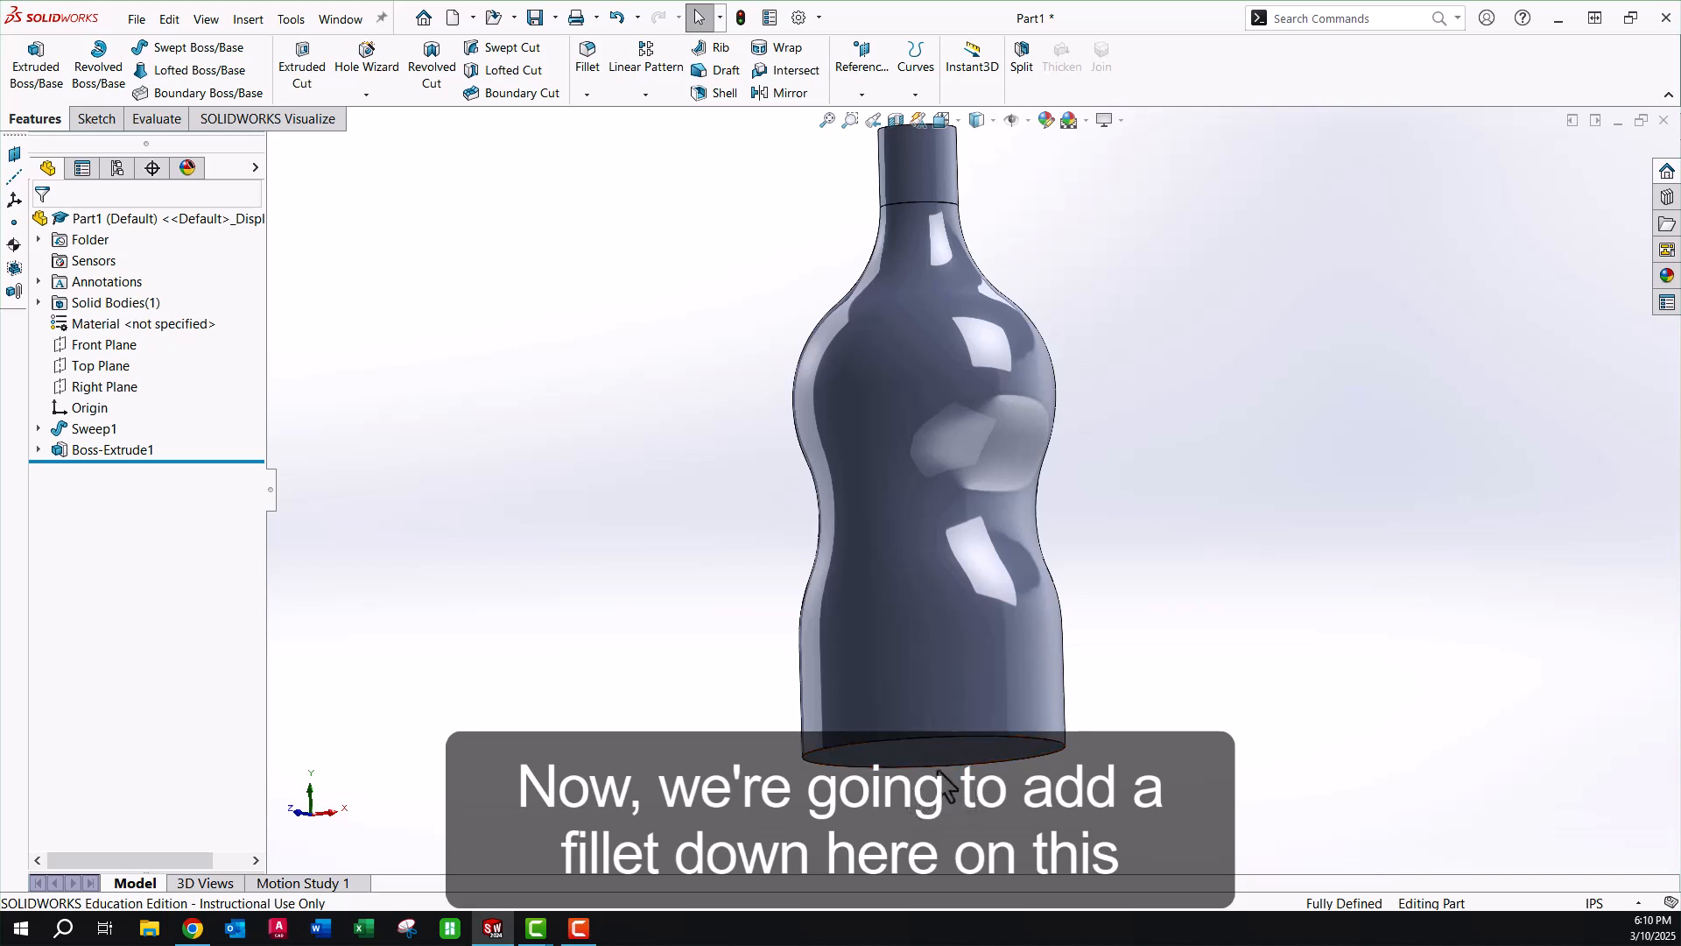
{"action": "scroll", "coordinate": [941, 782], "scroll_direction": "down", "scroll_amount": 5}
{"action": "middle_click_drag", "start_coordinate": [1251, 648], "coordinate": [481, 438]}
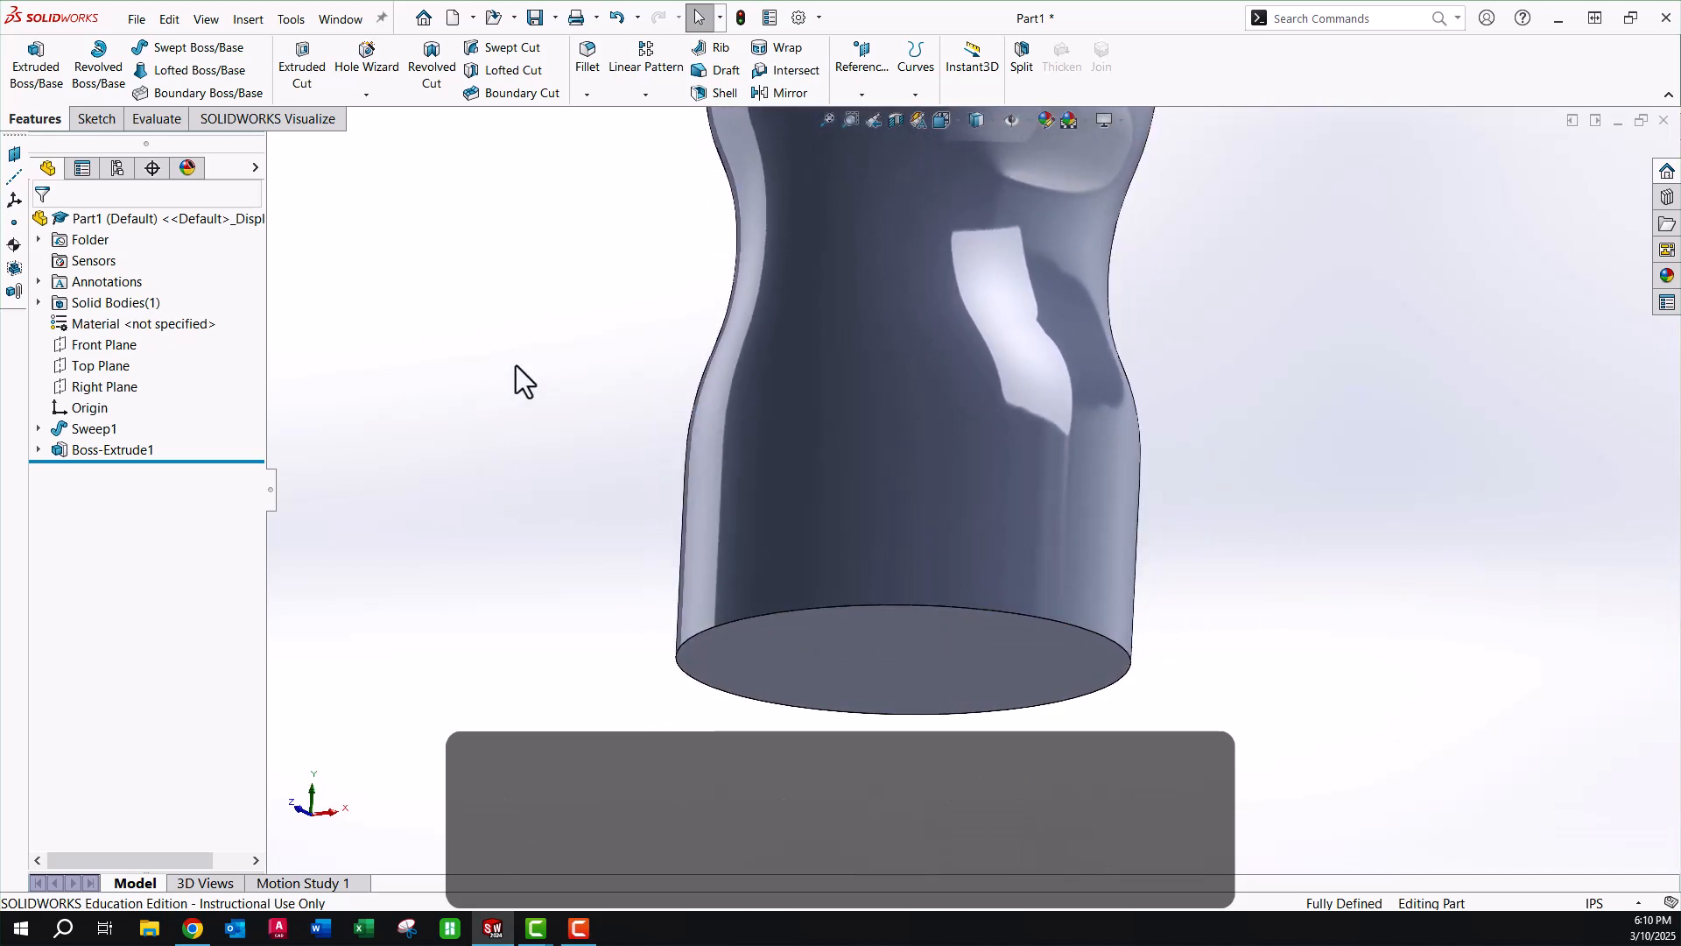
{"action": "left_click", "coordinate": [590, 61]}
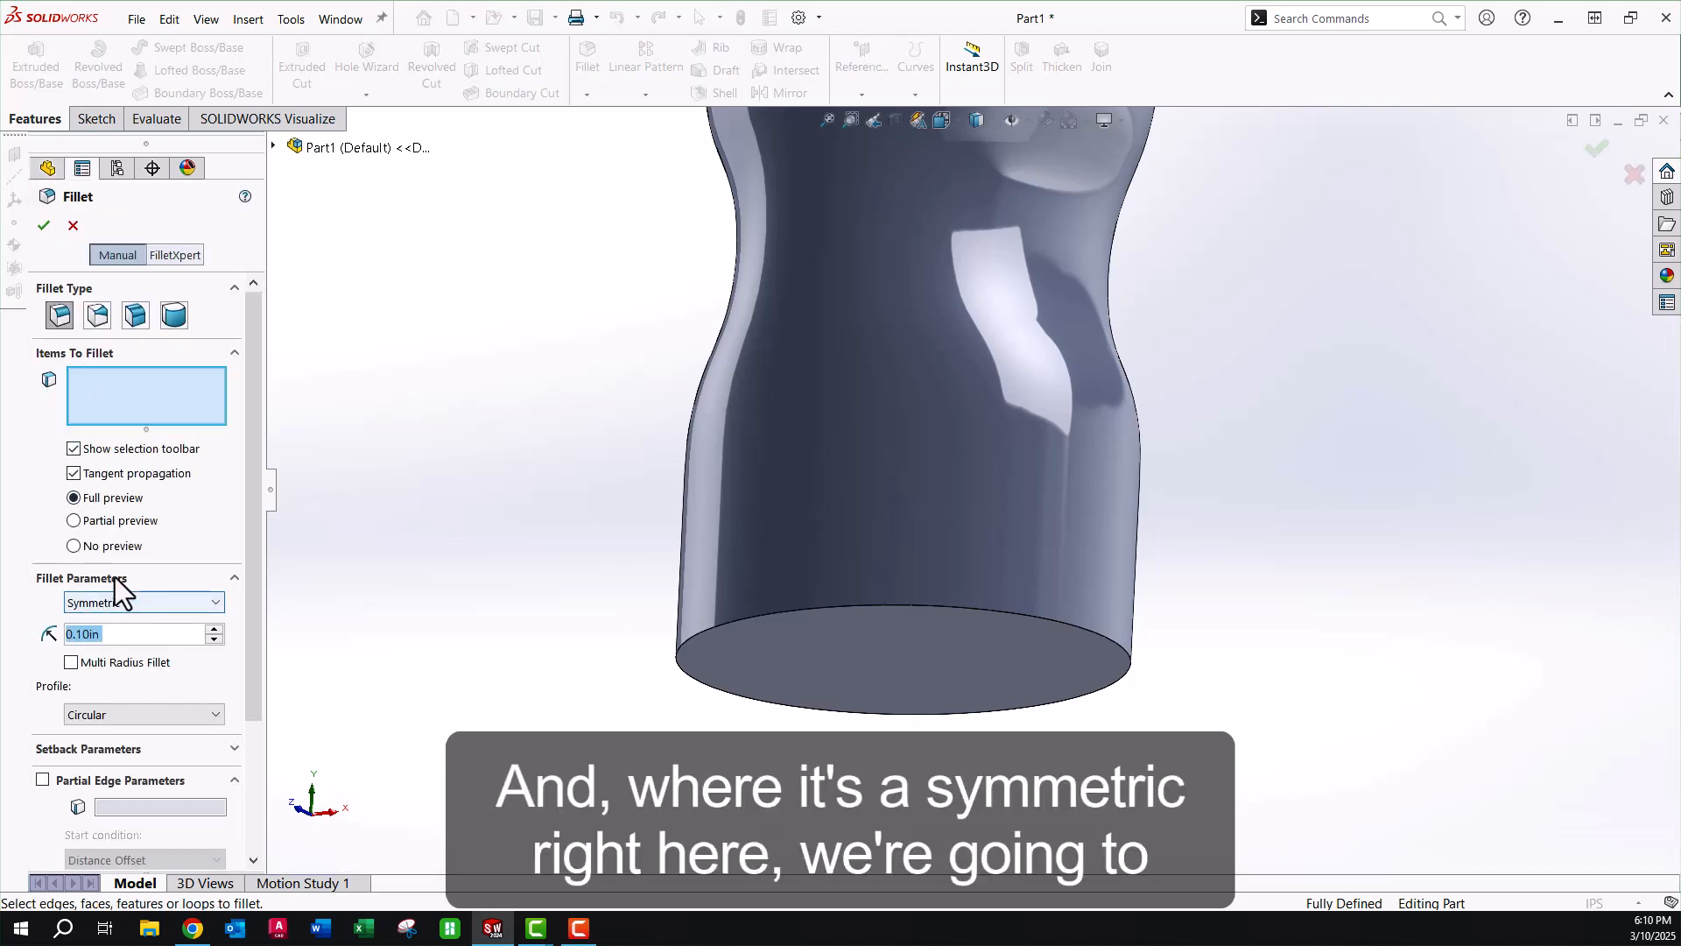
{"action": "left_click", "coordinate": [122, 602]}
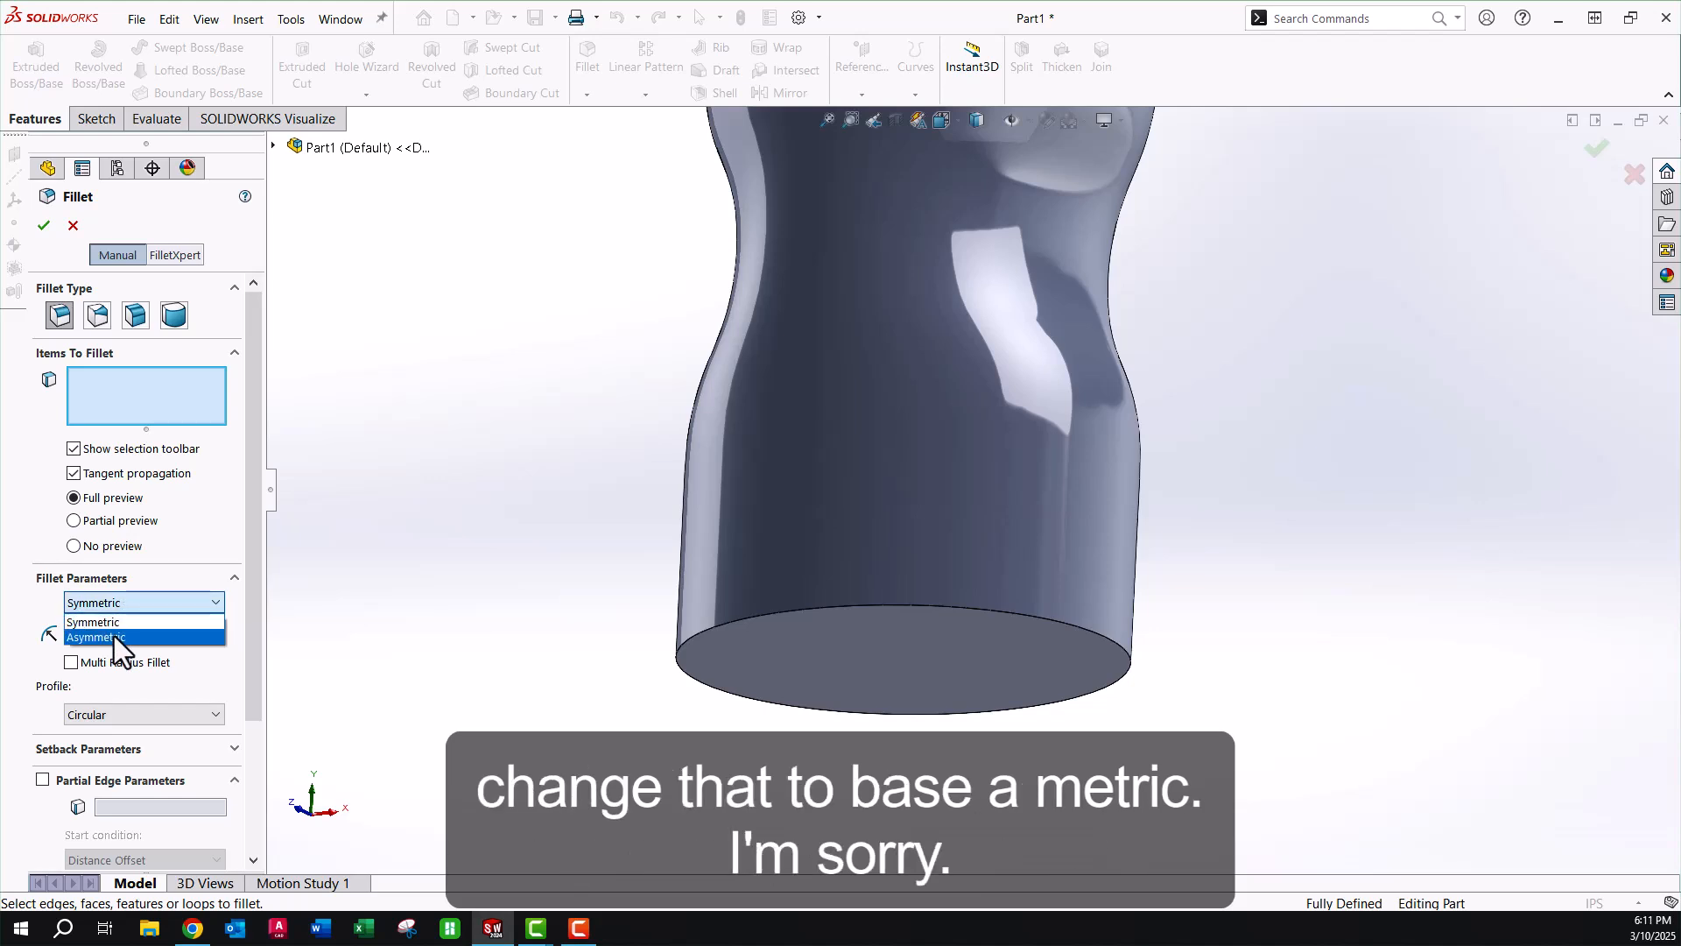
{"action": "left_click", "coordinate": [114, 637]}
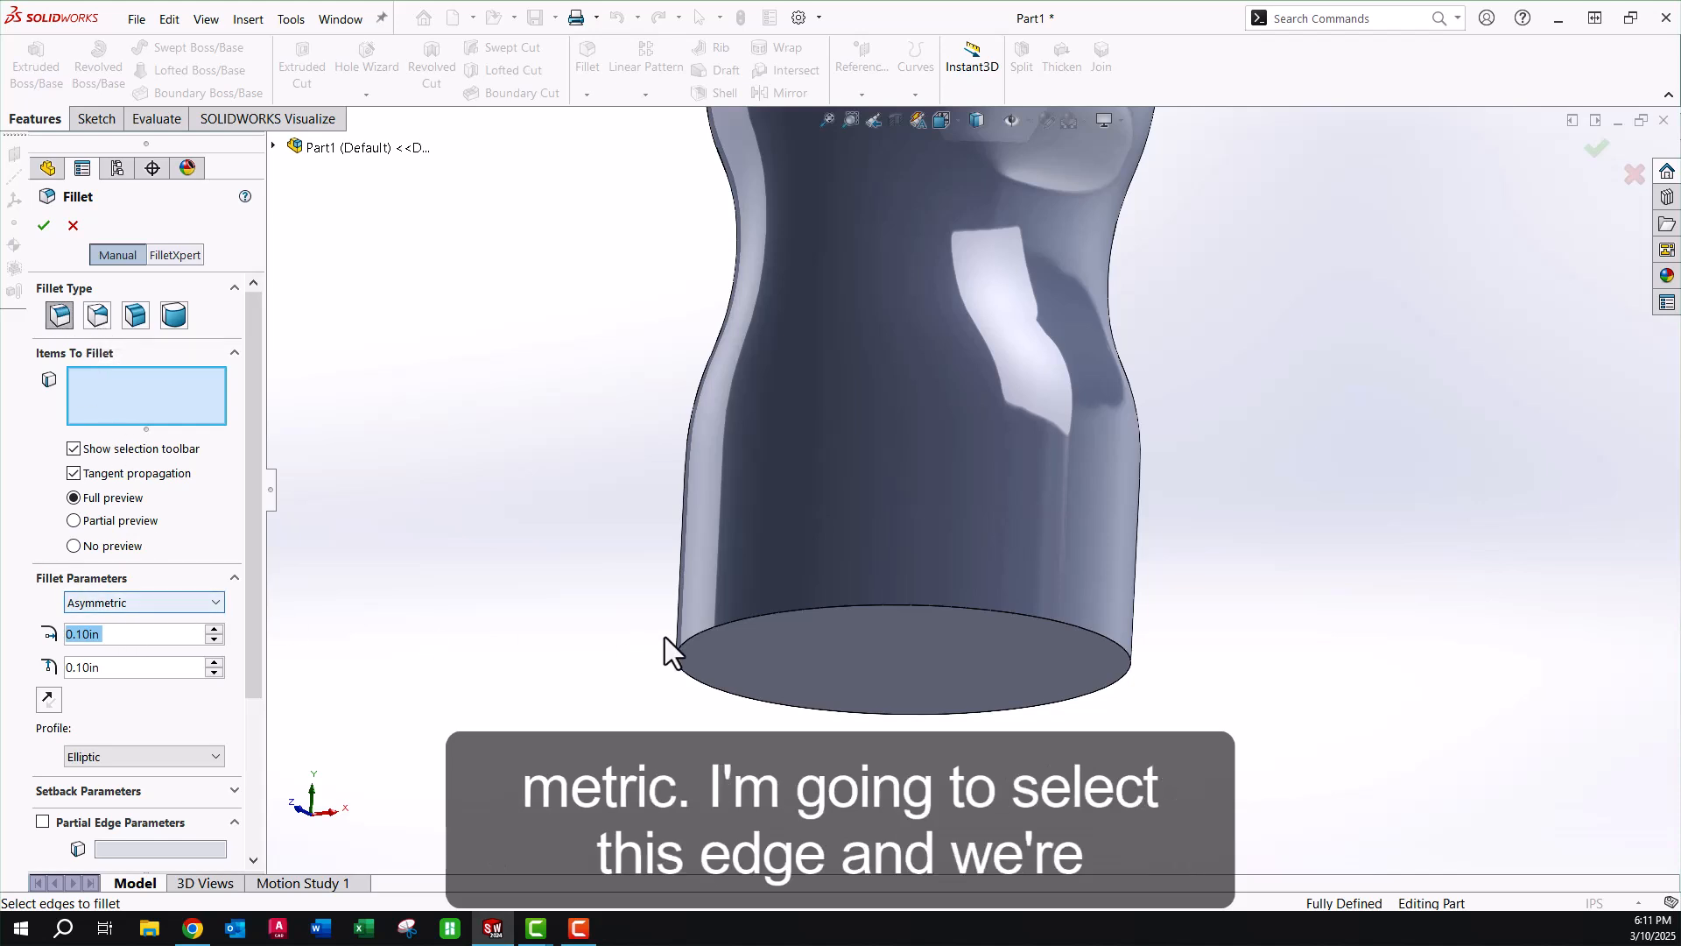
{"action": "left_click", "coordinate": [863, 606]}
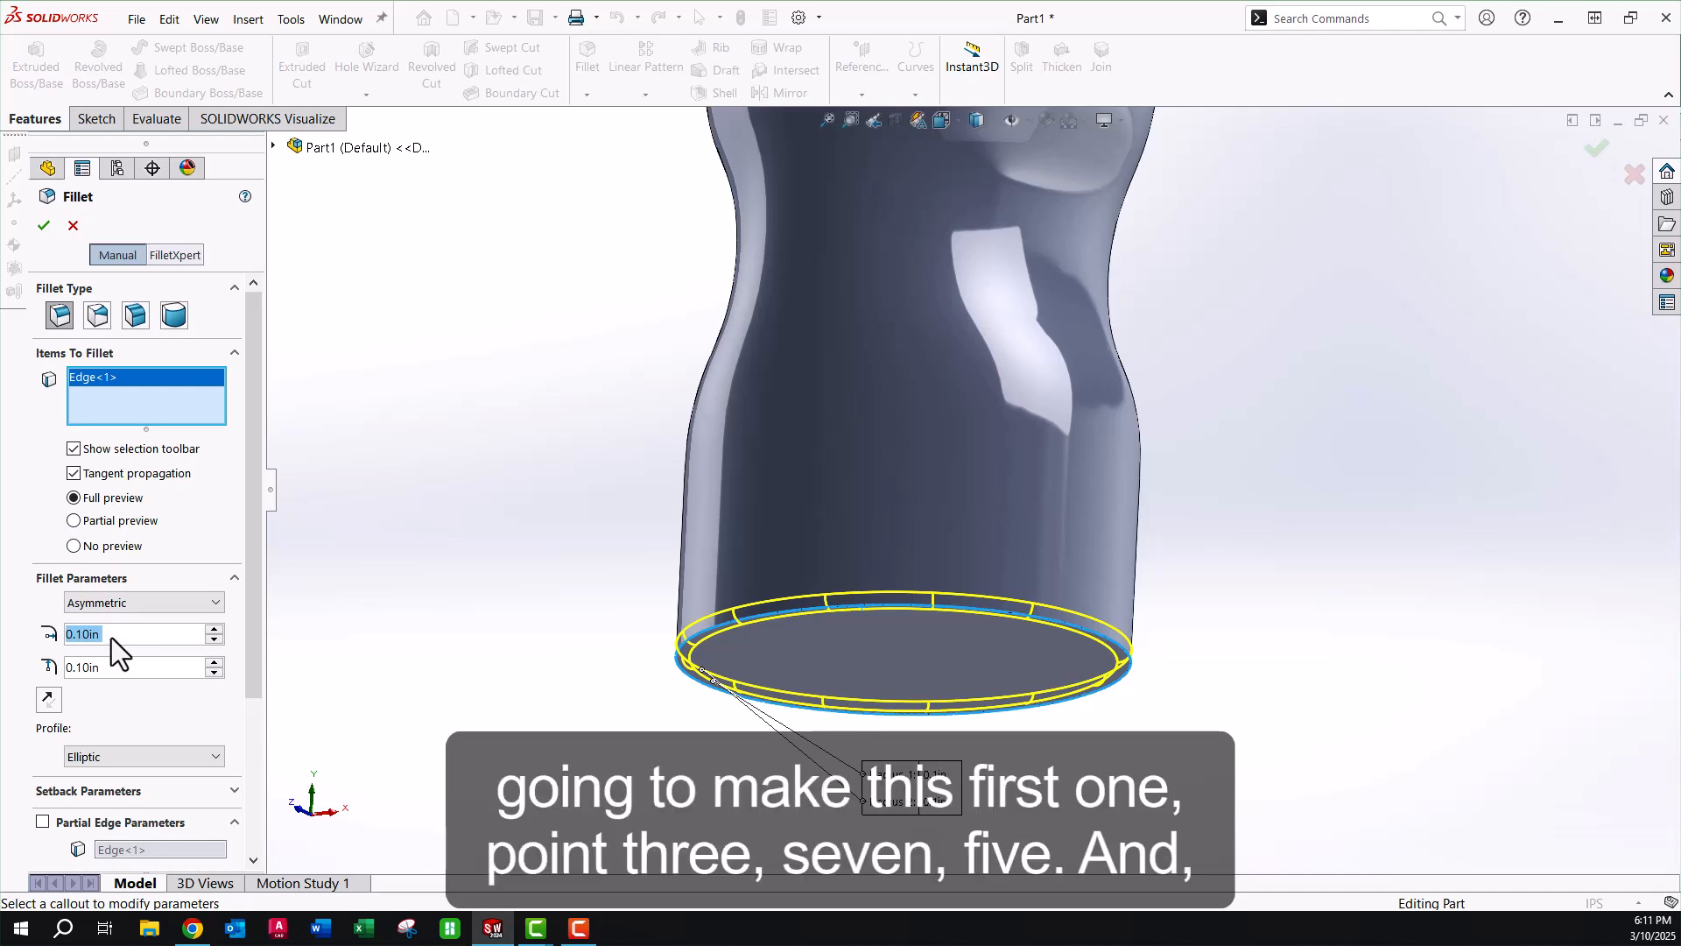
Set the asymmetric fillet's first distance to 0.375 in and its second distance to 0.25 in.
{"action": "type", "text": ".375"}
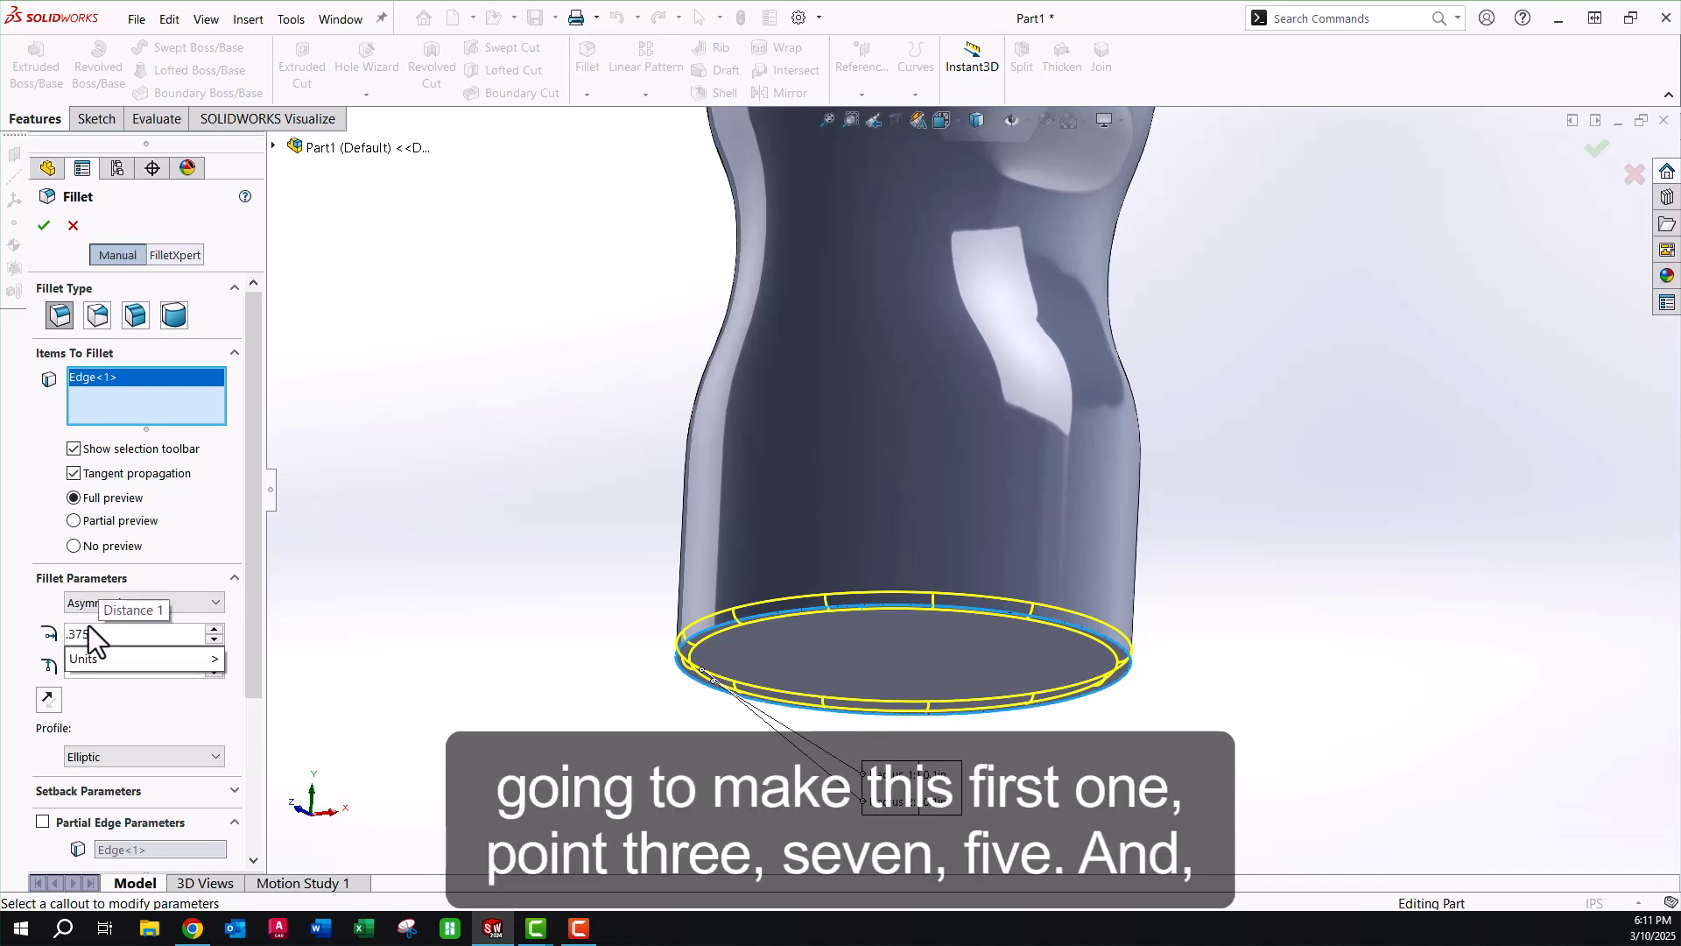
{"action": "key", "text": "Return"}
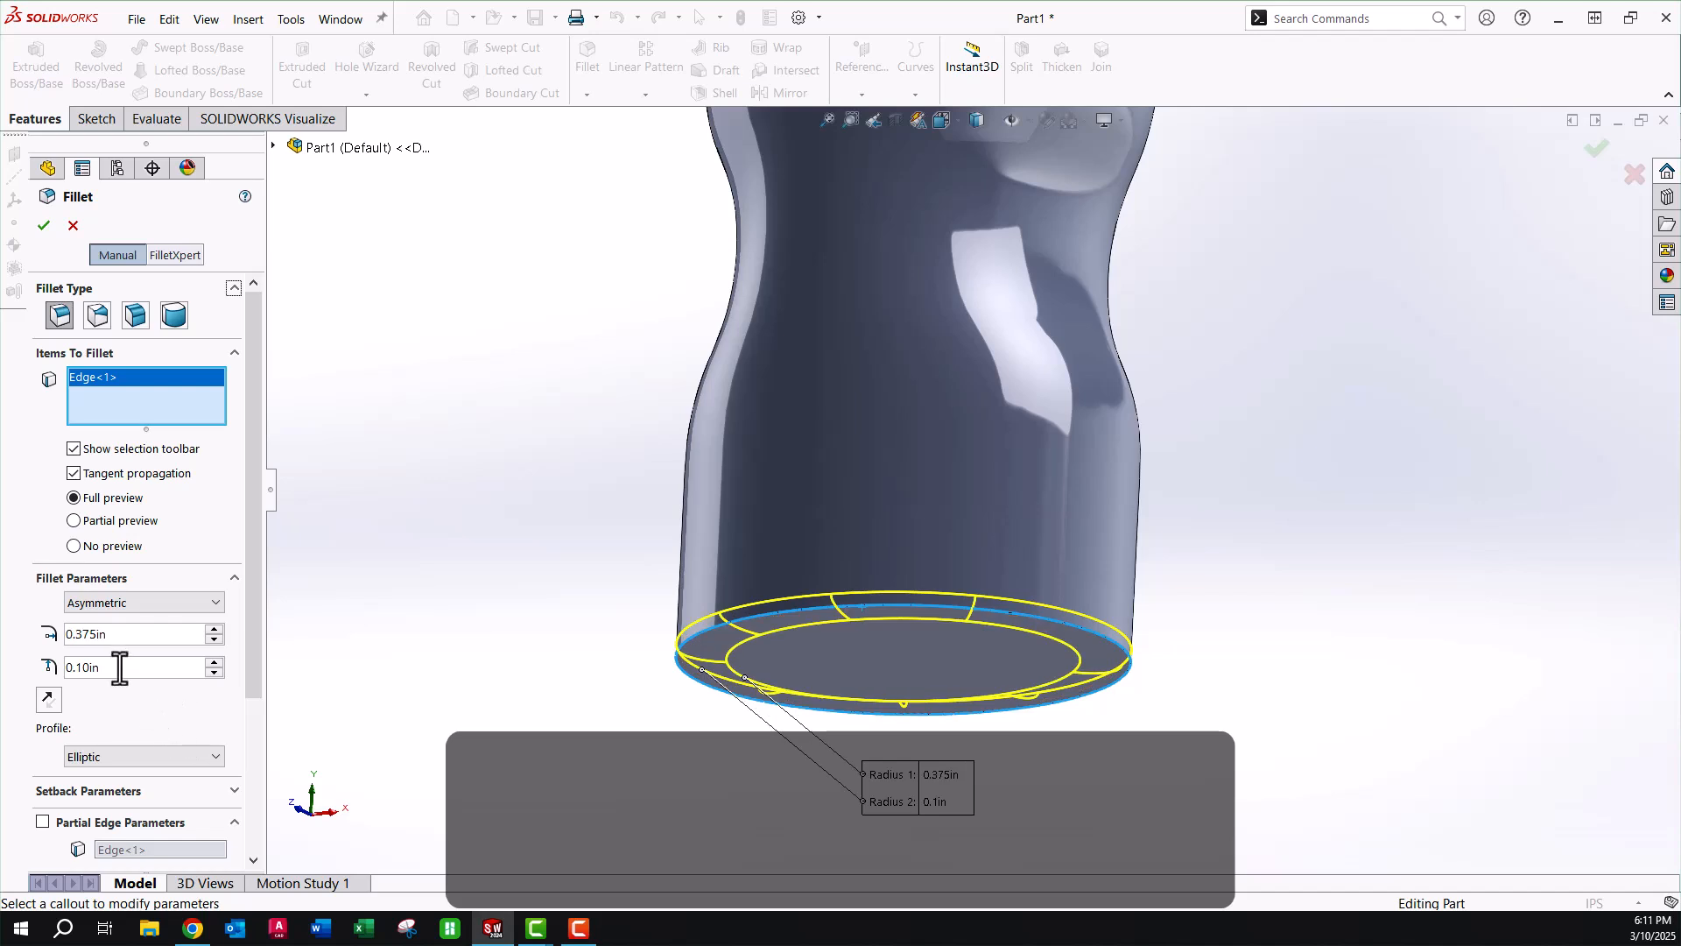
{"action": "left_click", "coordinate": [120, 668]}
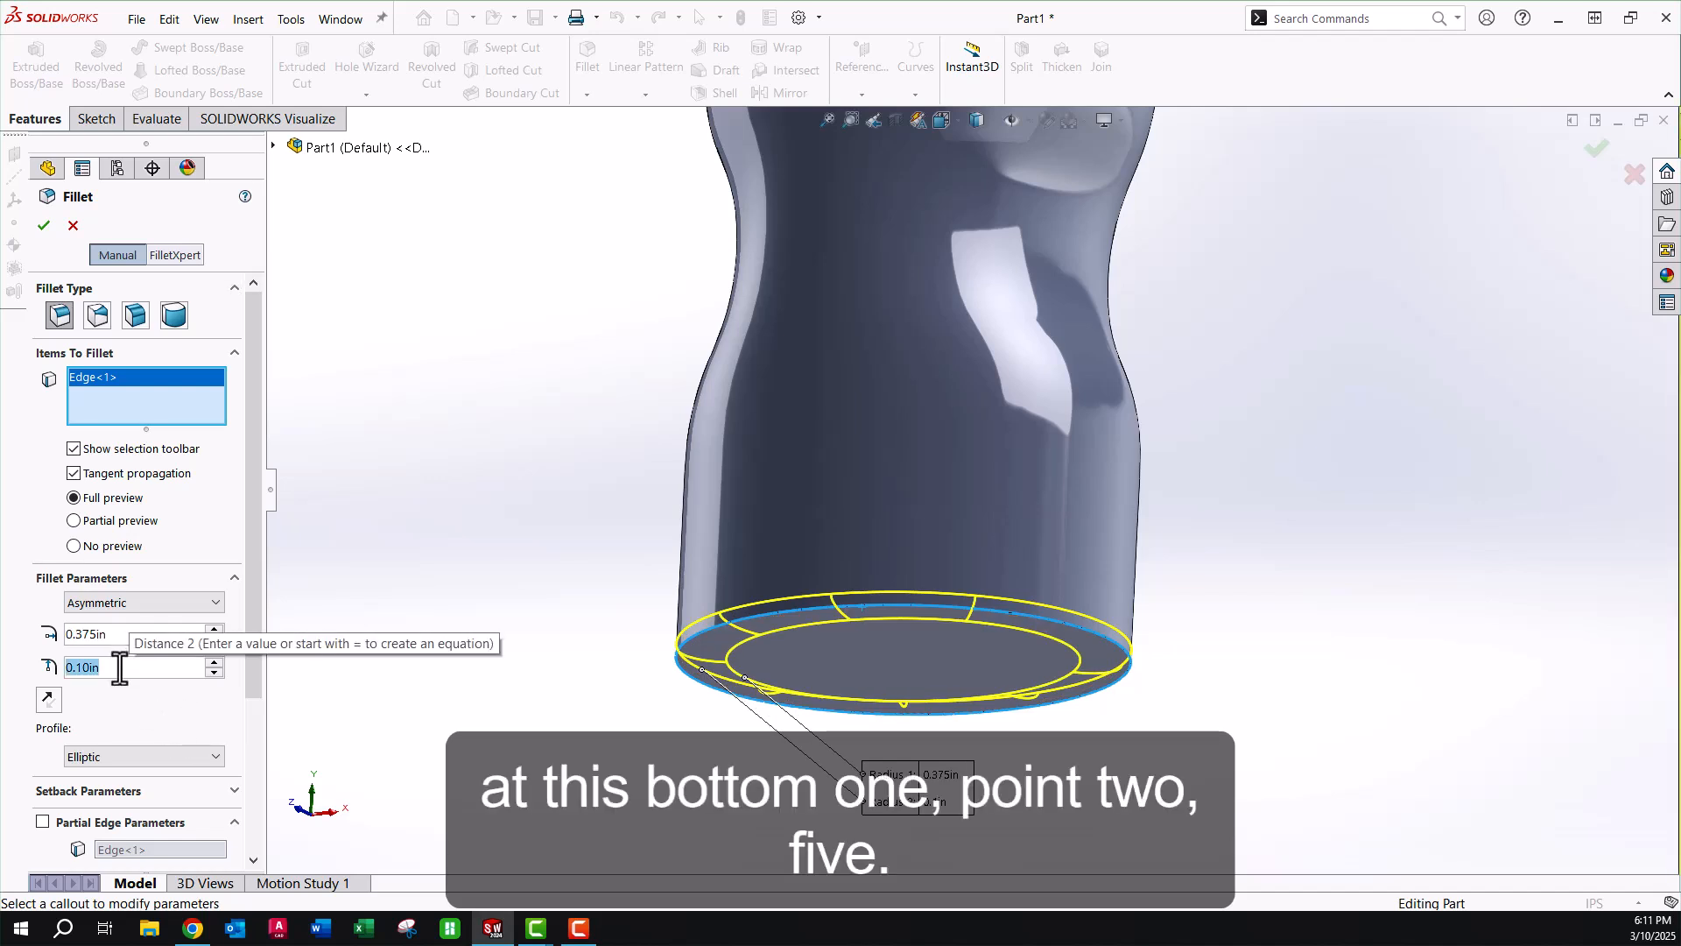
{"action": "type", "text": ".25"}
{"action": "key", "text": "Return"}
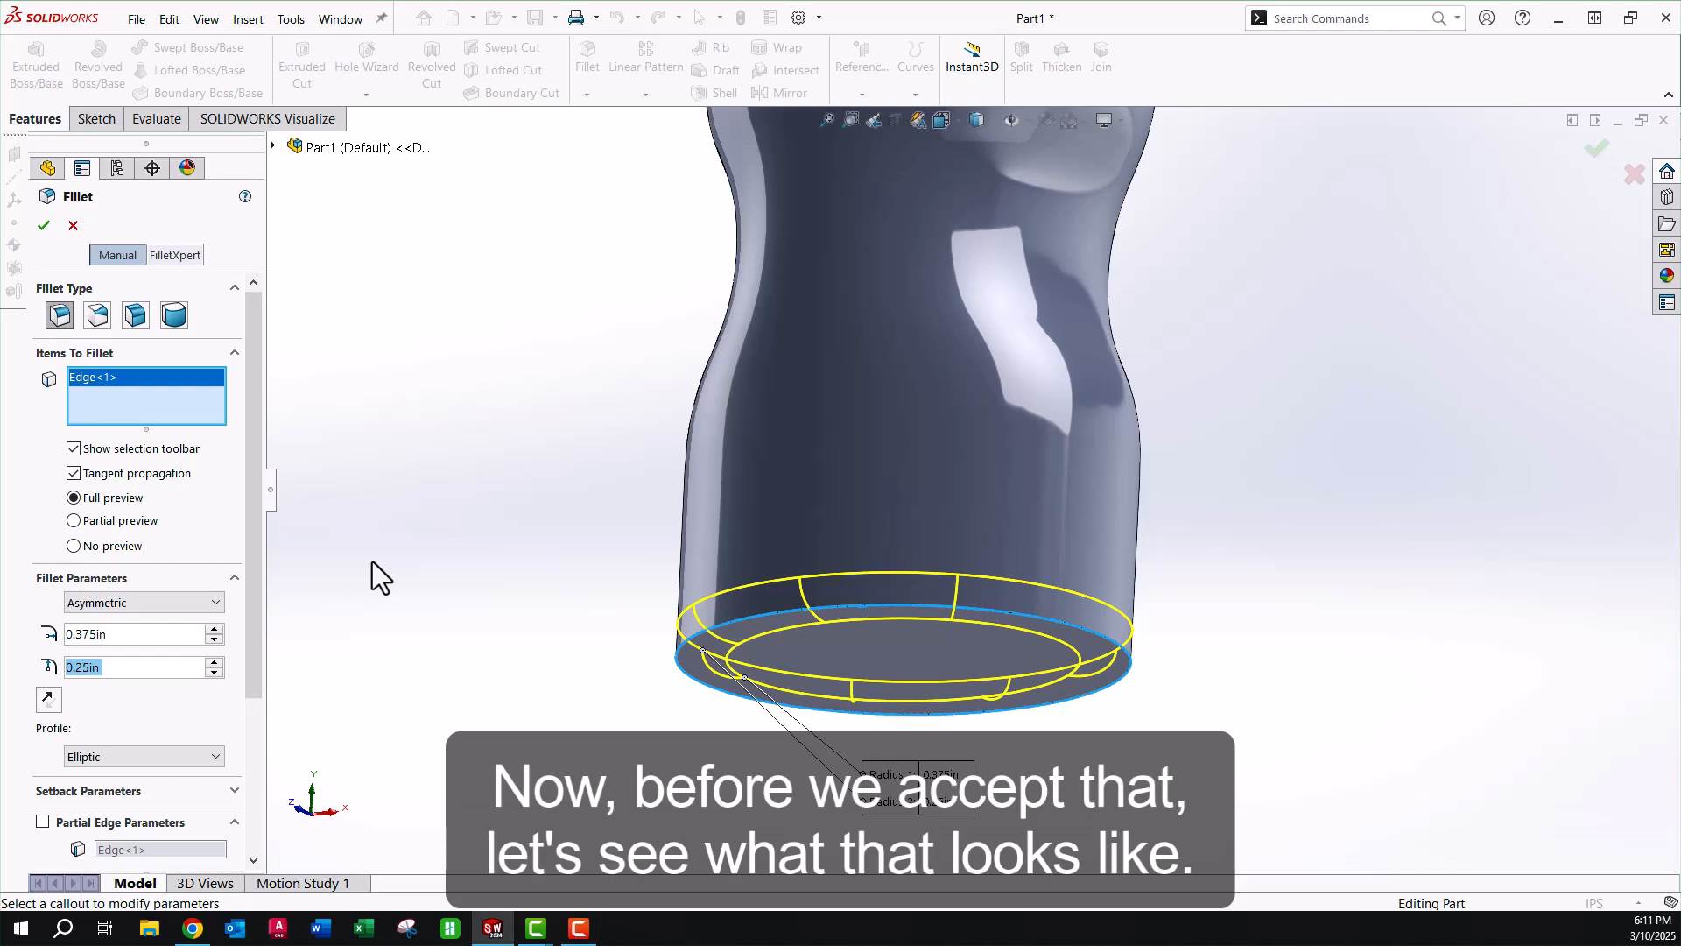
Reverse the asymmetric fillet's direction so the 0.375 in distance runs up the bottle's side.
{"action": "middle_click_drag", "start_coordinate": [372, 561], "coordinate": [387, 569]}
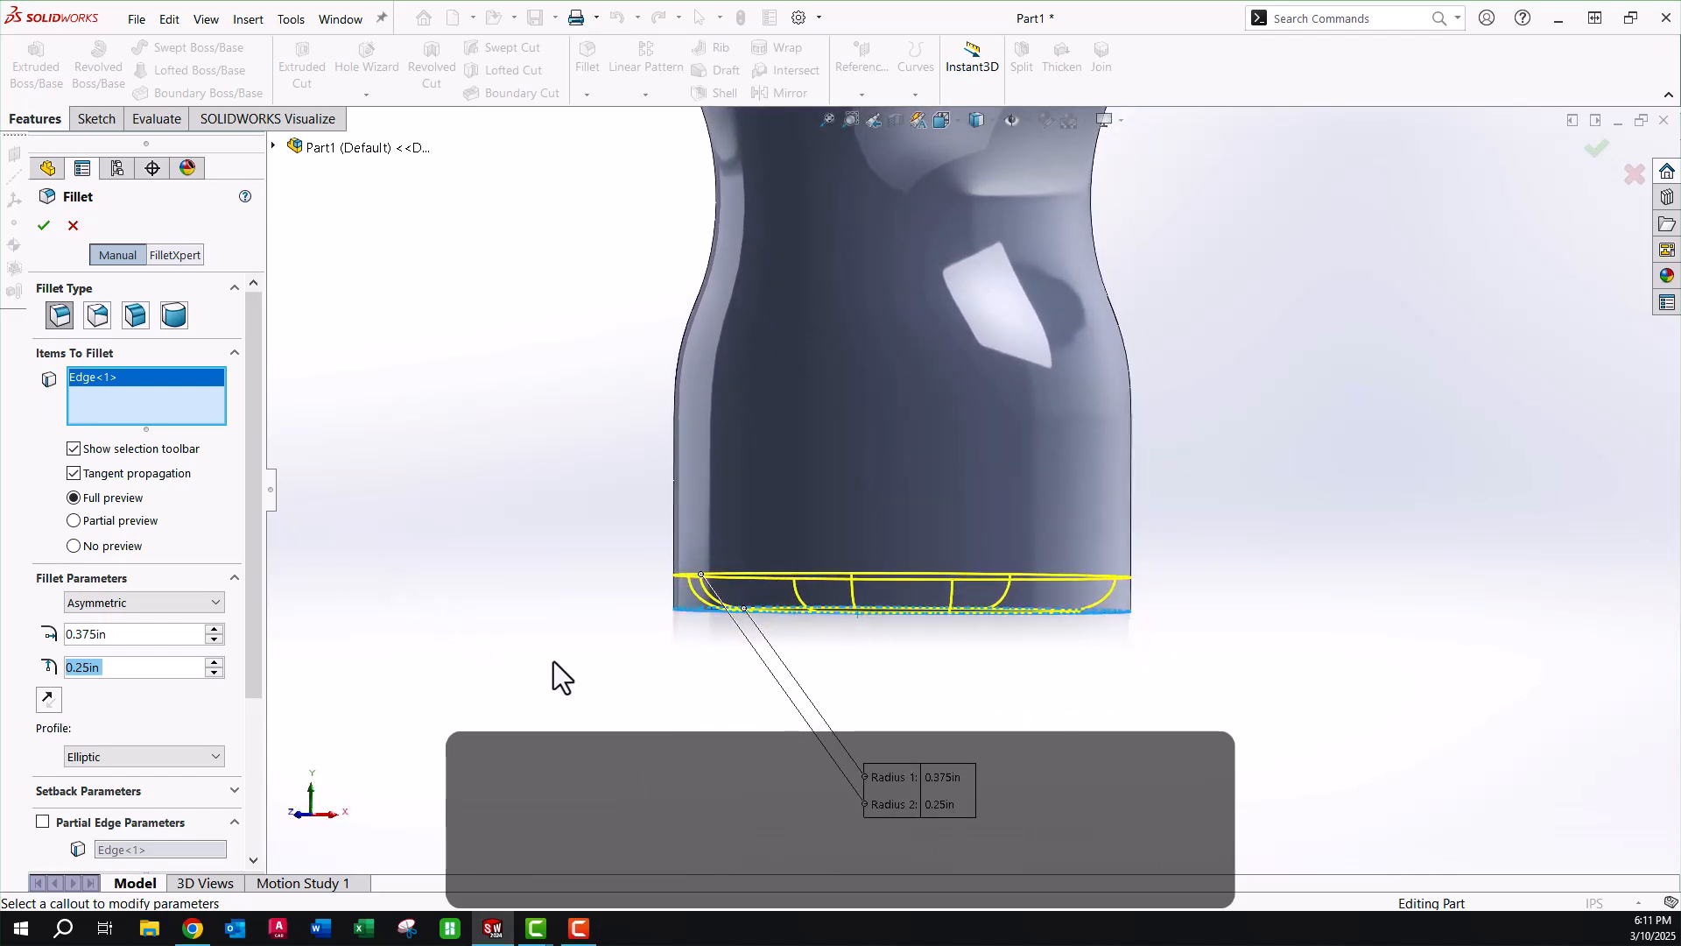
{"action": "scroll", "coordinate": [737, 630], "scroll_direction": "down", "scroll_amount": 1}
{"action": "scroll", "coordinate": [786, 607], "scroll_direction": "down", "scroll_amount": 1}
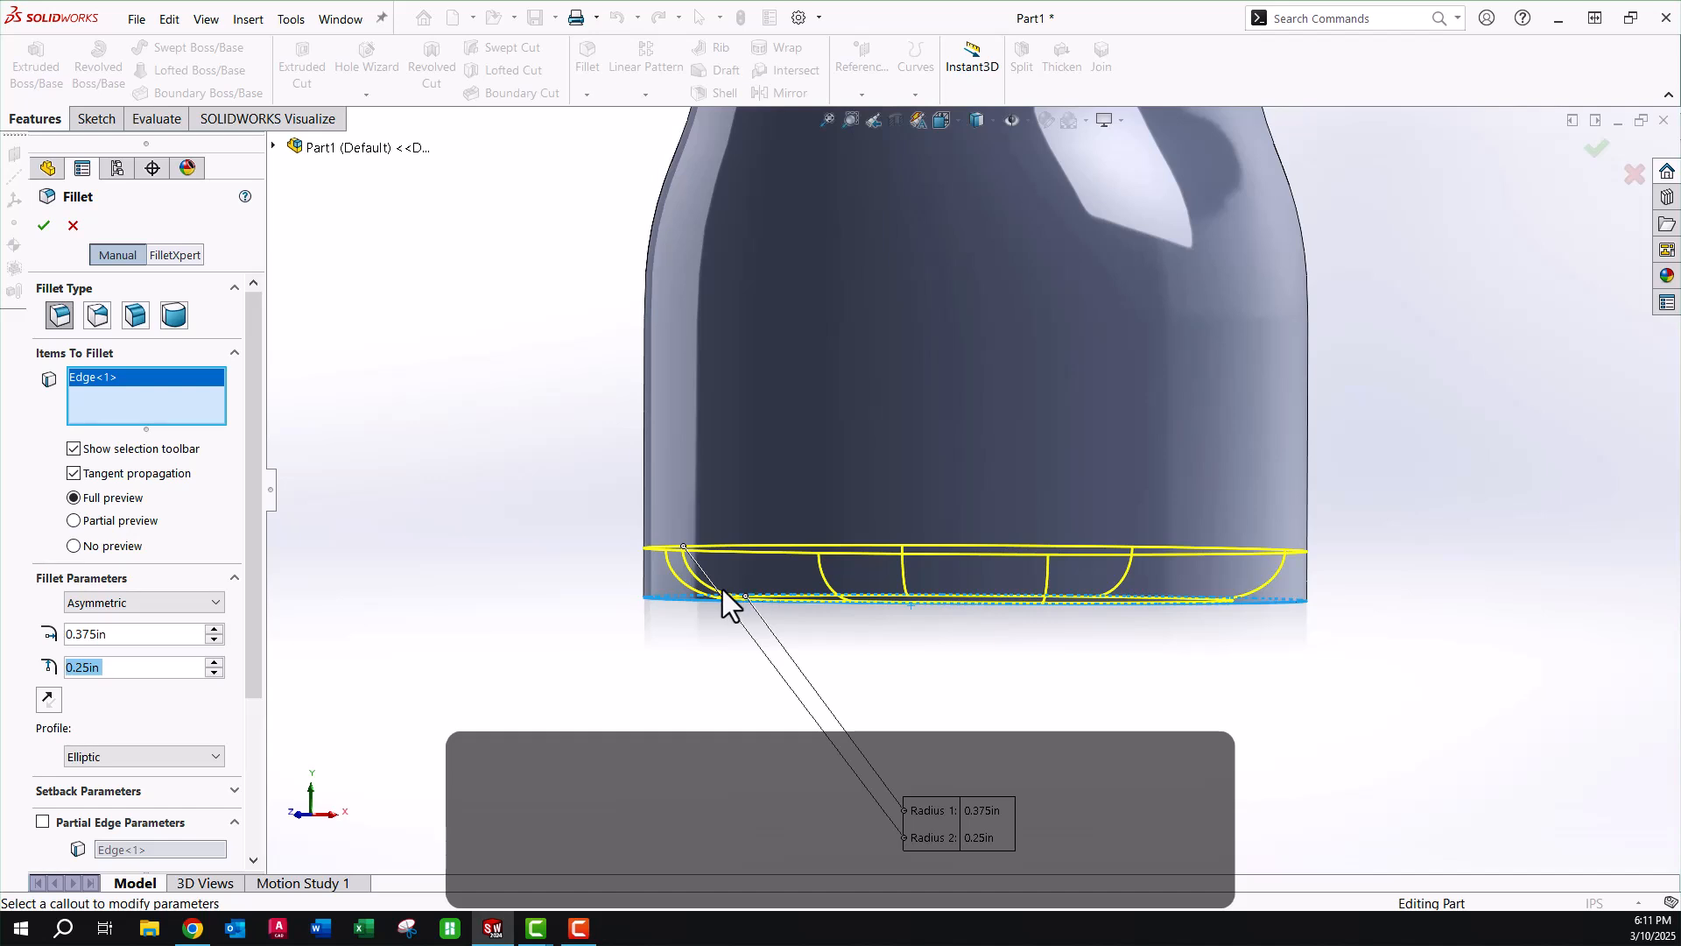
{"action": "middle_click_drag", "start_coordinate": [723, 590], "coordinate": [657, 529]}
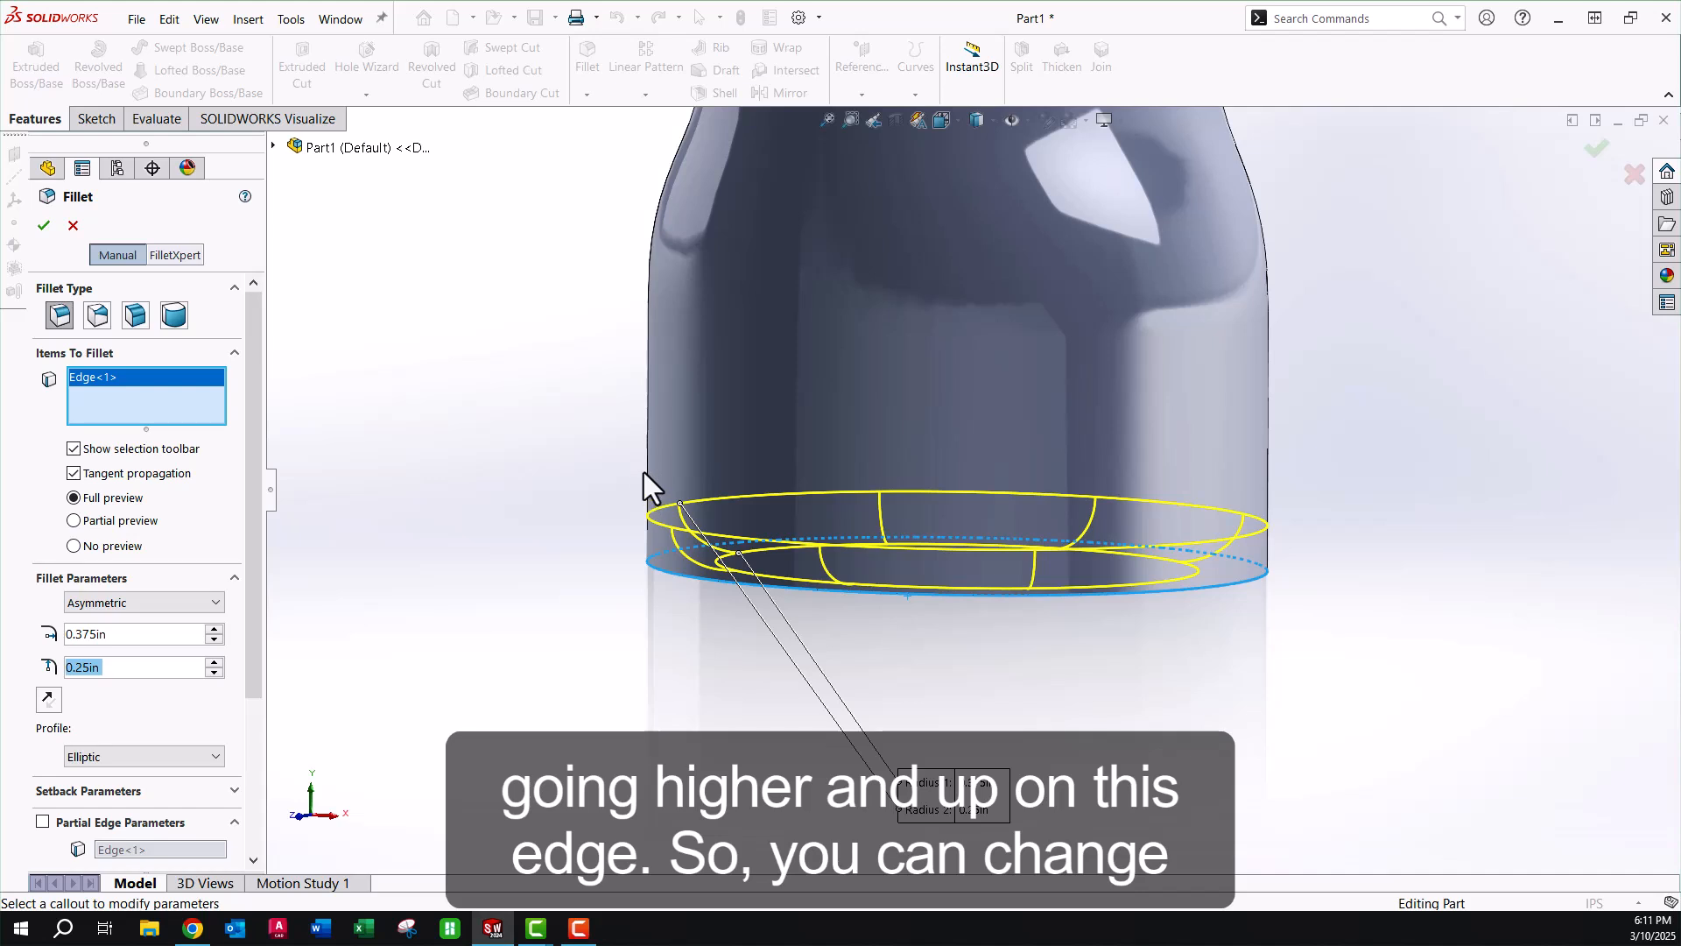
{"action": "left_click", "coordinate": [49, 702]}
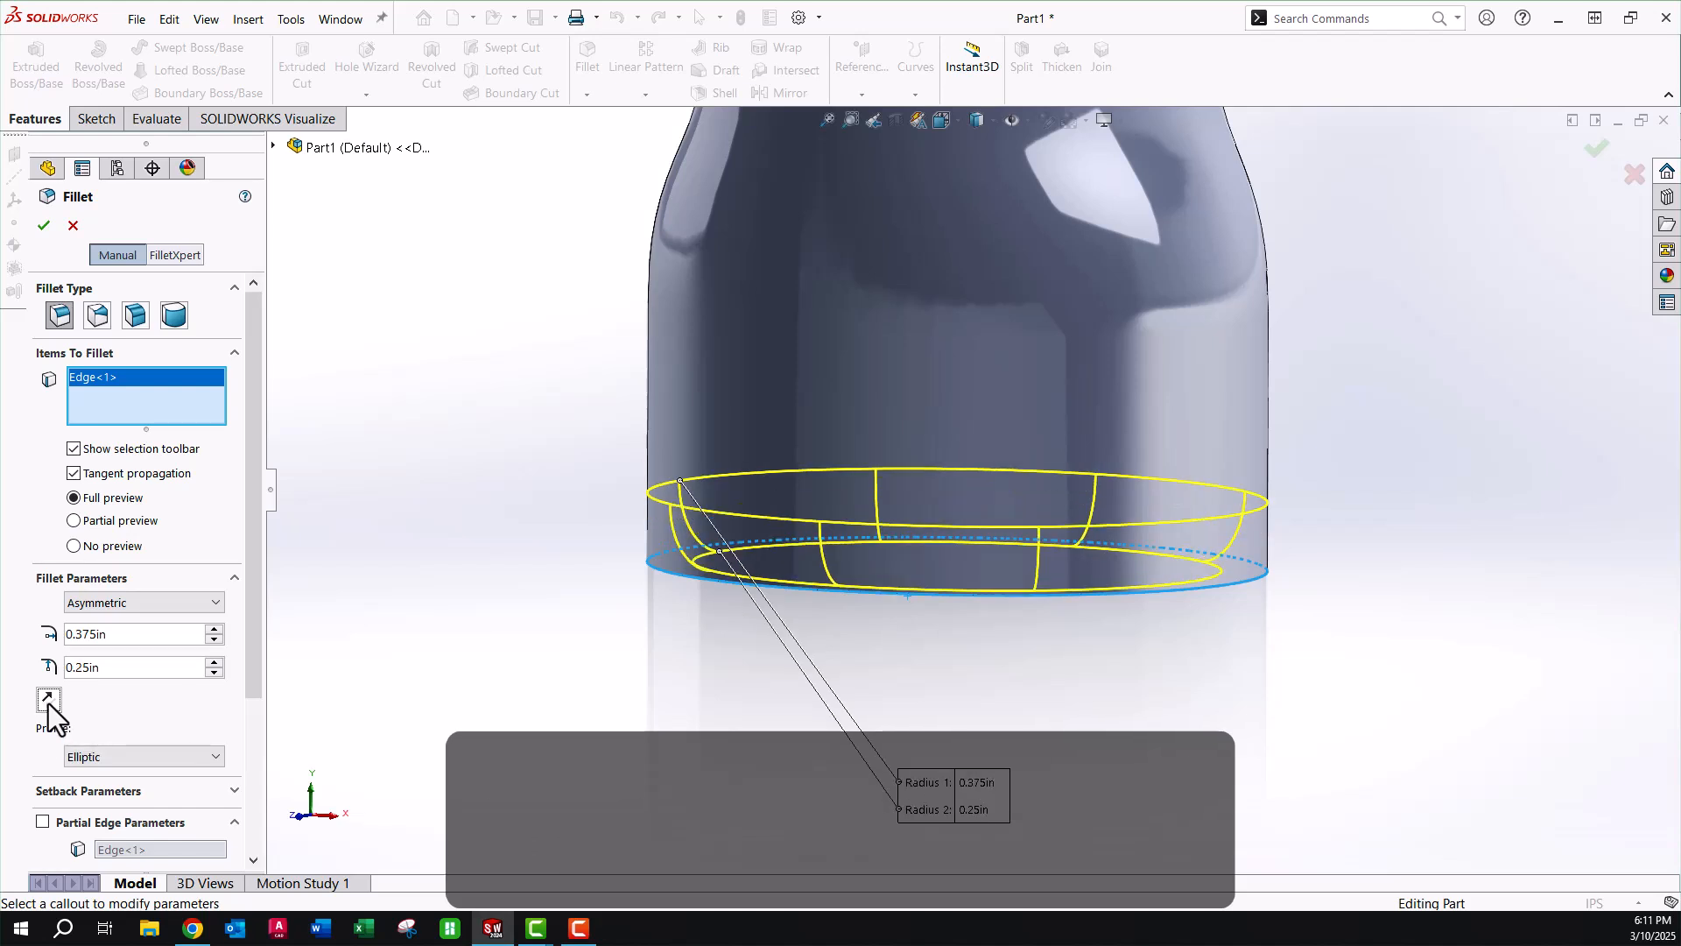
{"action": "middle_click_drag", "start_coordinate": [364, 405], "coordinate": [406, 462]}
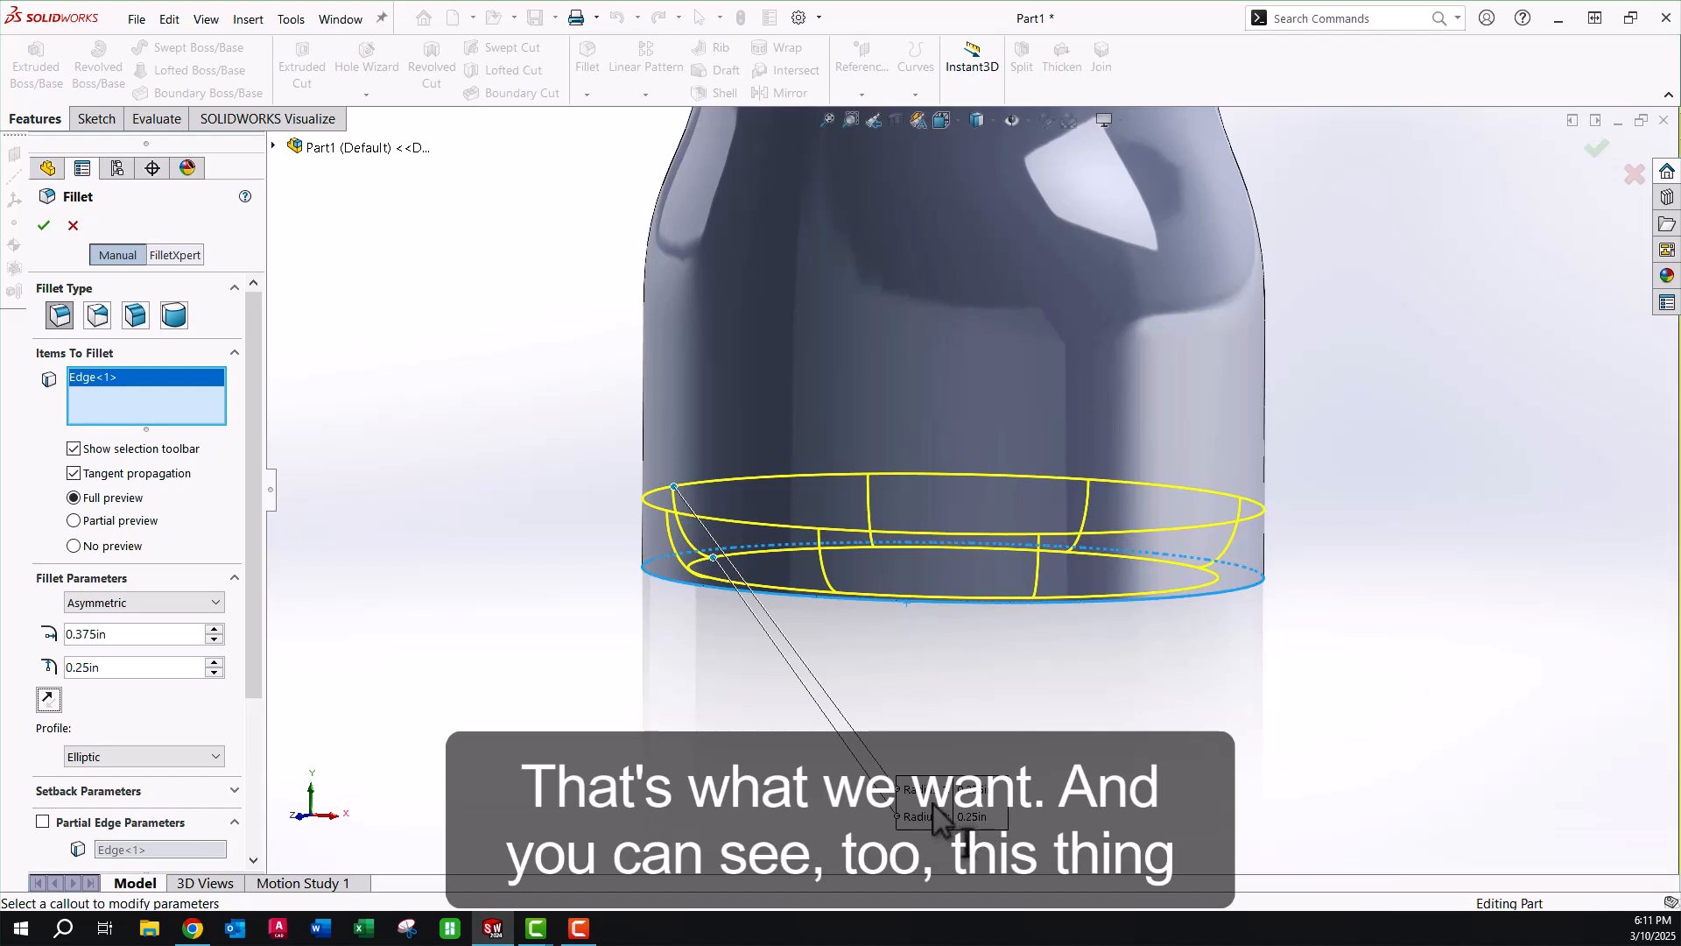
Move the radius callout beside the bottle, check both fillet distances against the preview, and create the bottom fillet.
{"action": "left_click_drag", "start_coordinate": [925, 795], "coordinate": [471, 513]}
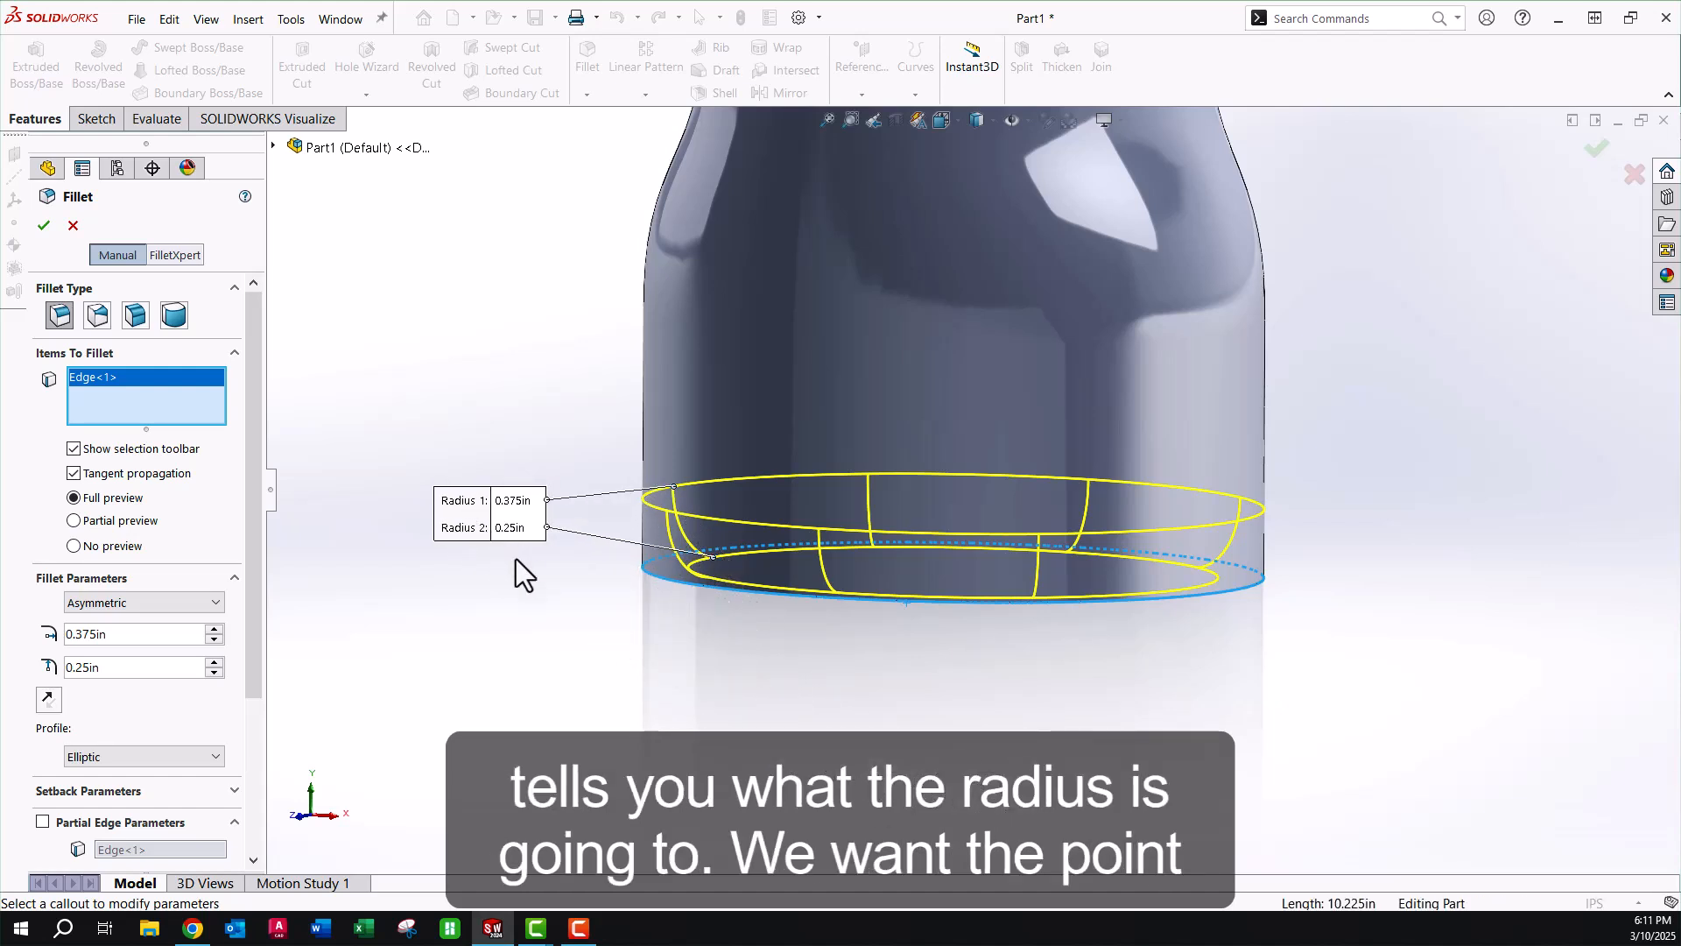
{"action": "scroll", "coordinate": [519, 550], "scroll_direction": "down", "scroll_amount": 2}
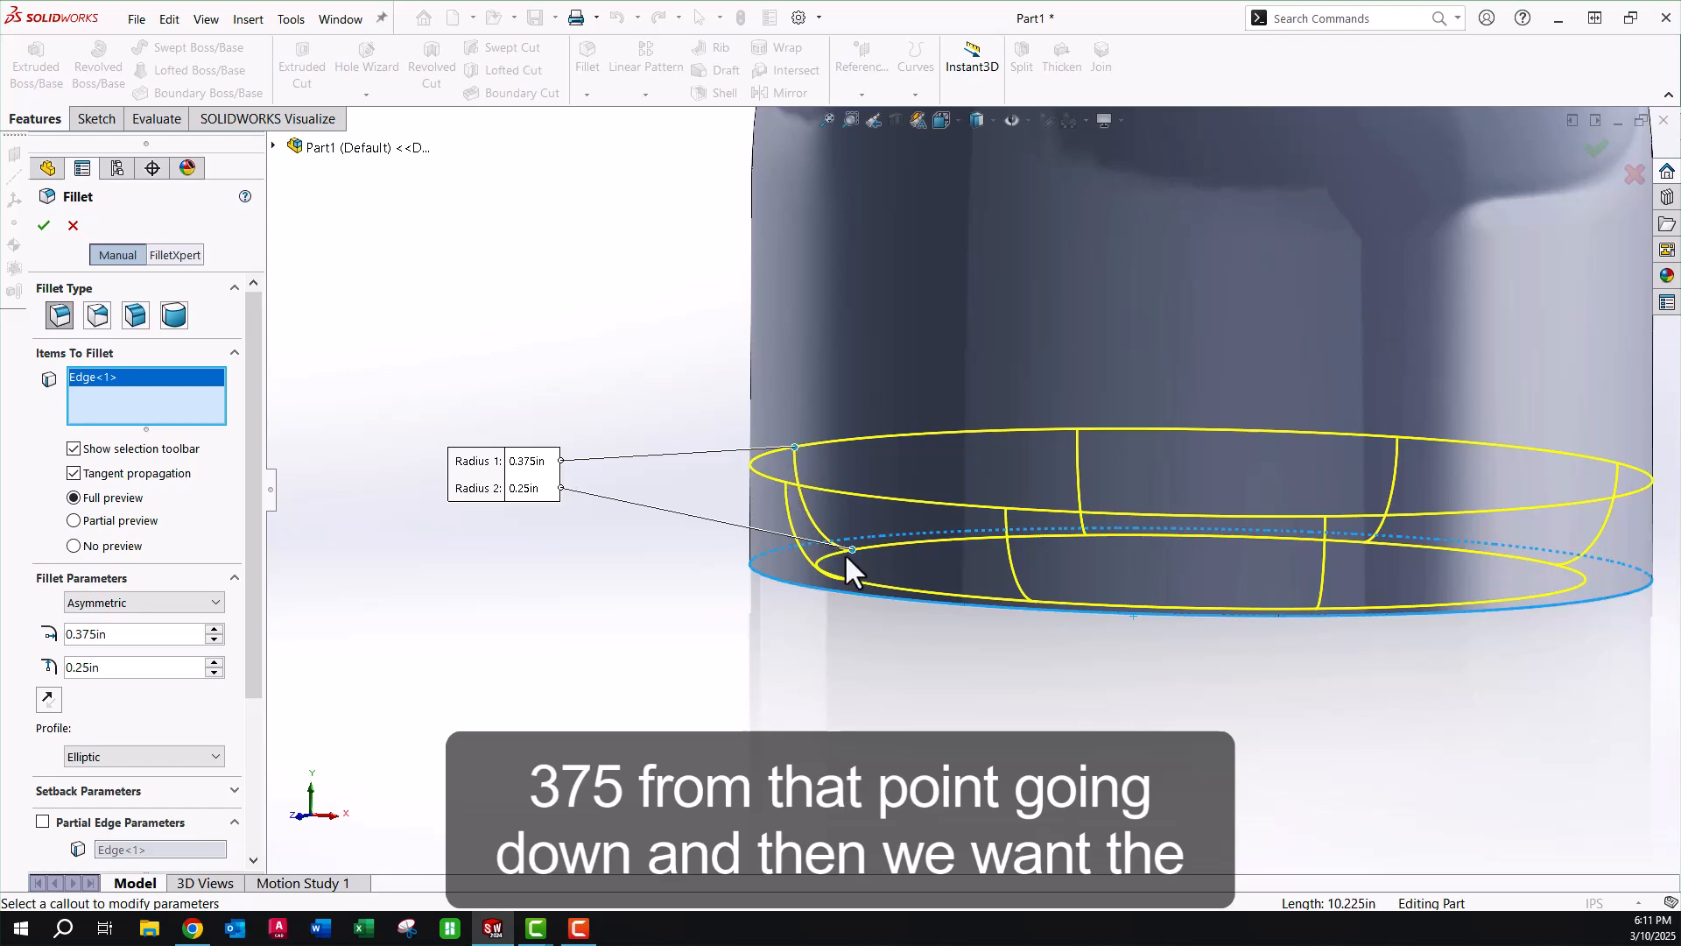
{"action": "middle_click_drag", "start_coordinate": [641, 511], "coordinate": [599, 511]}
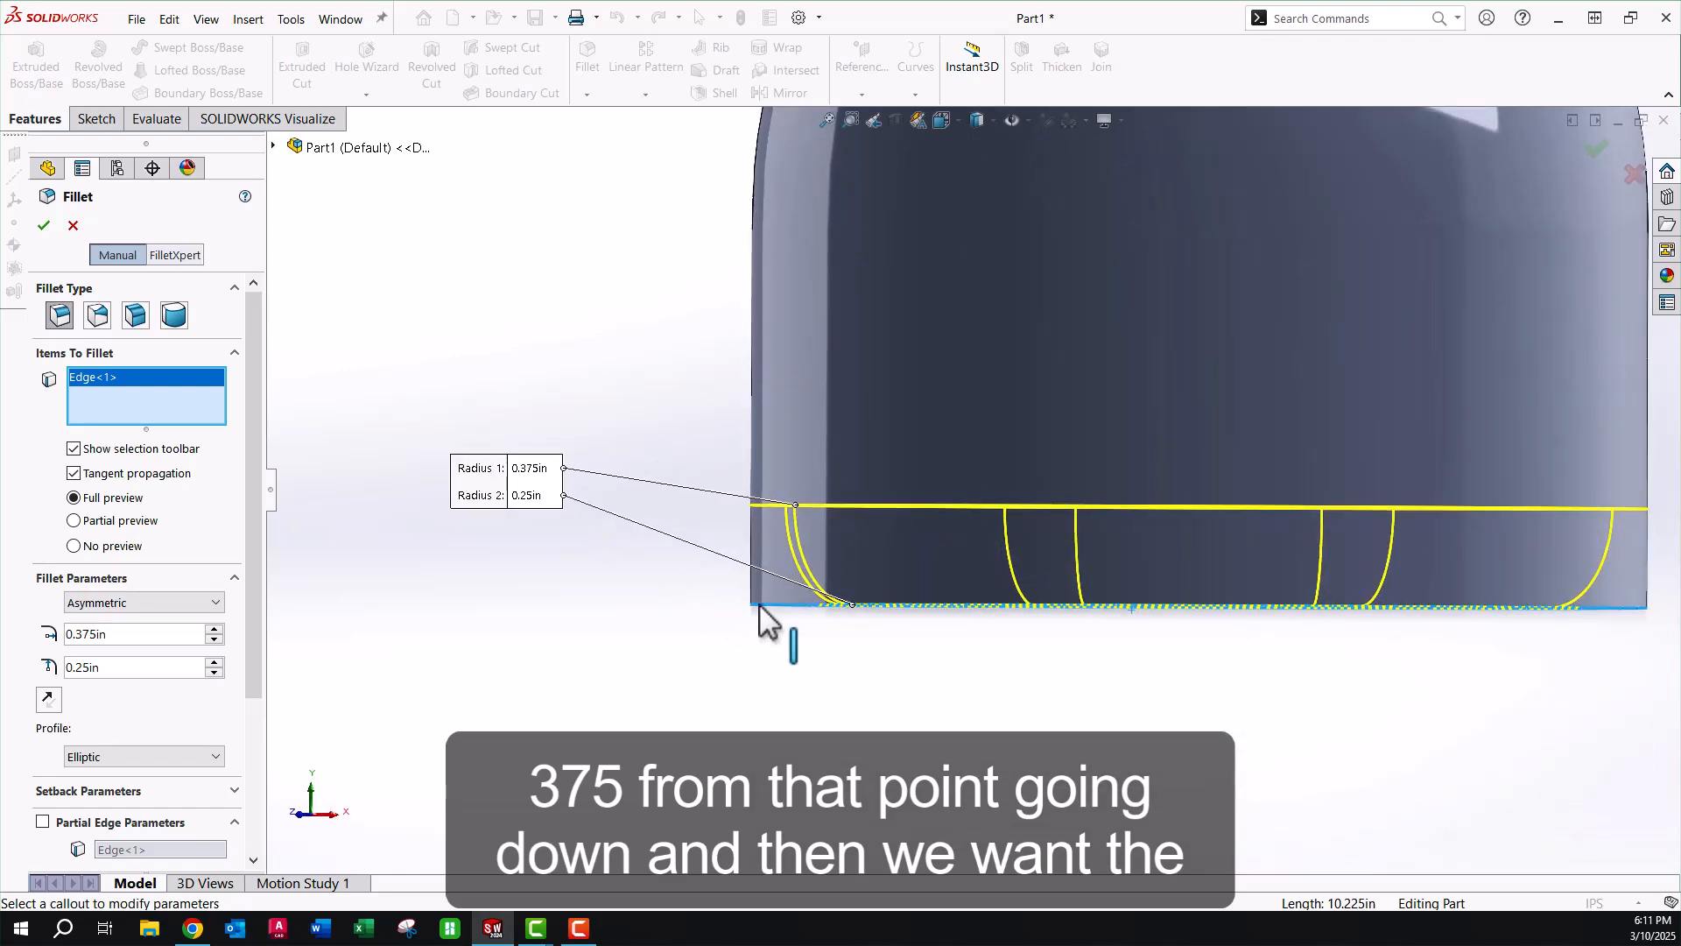
{"action": "middle_click_drag", "start_coordinate": [738, 604], "coordinate": [764, 569]}
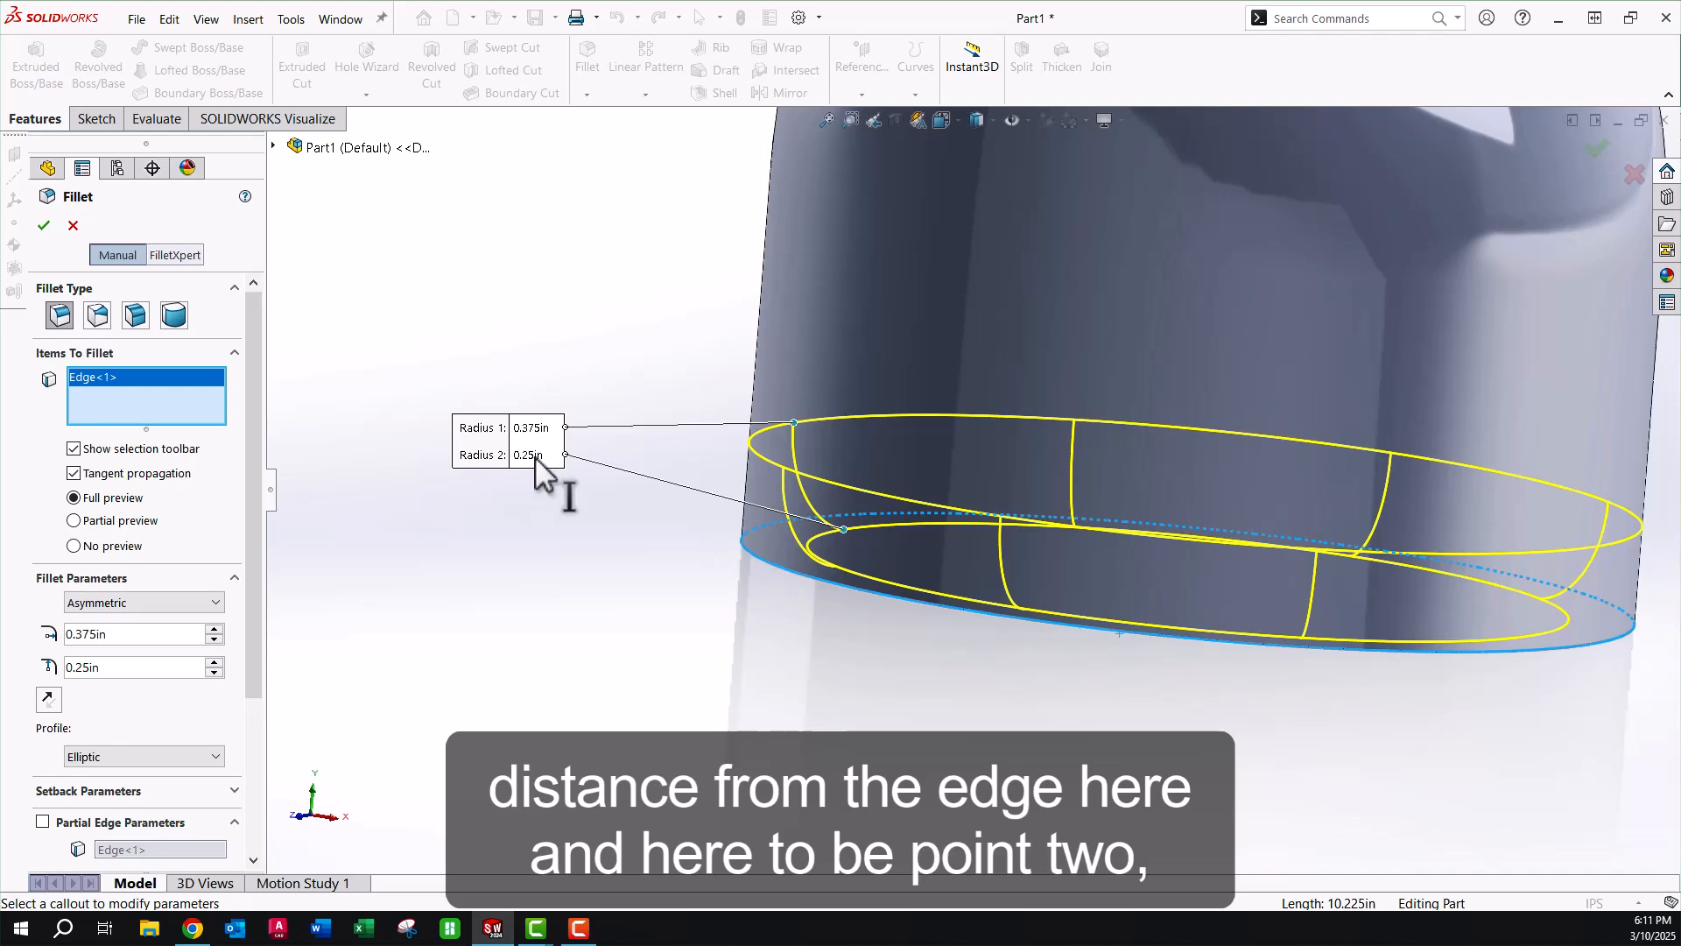
{"action": "left_click", "coordinate": [43, 225]}
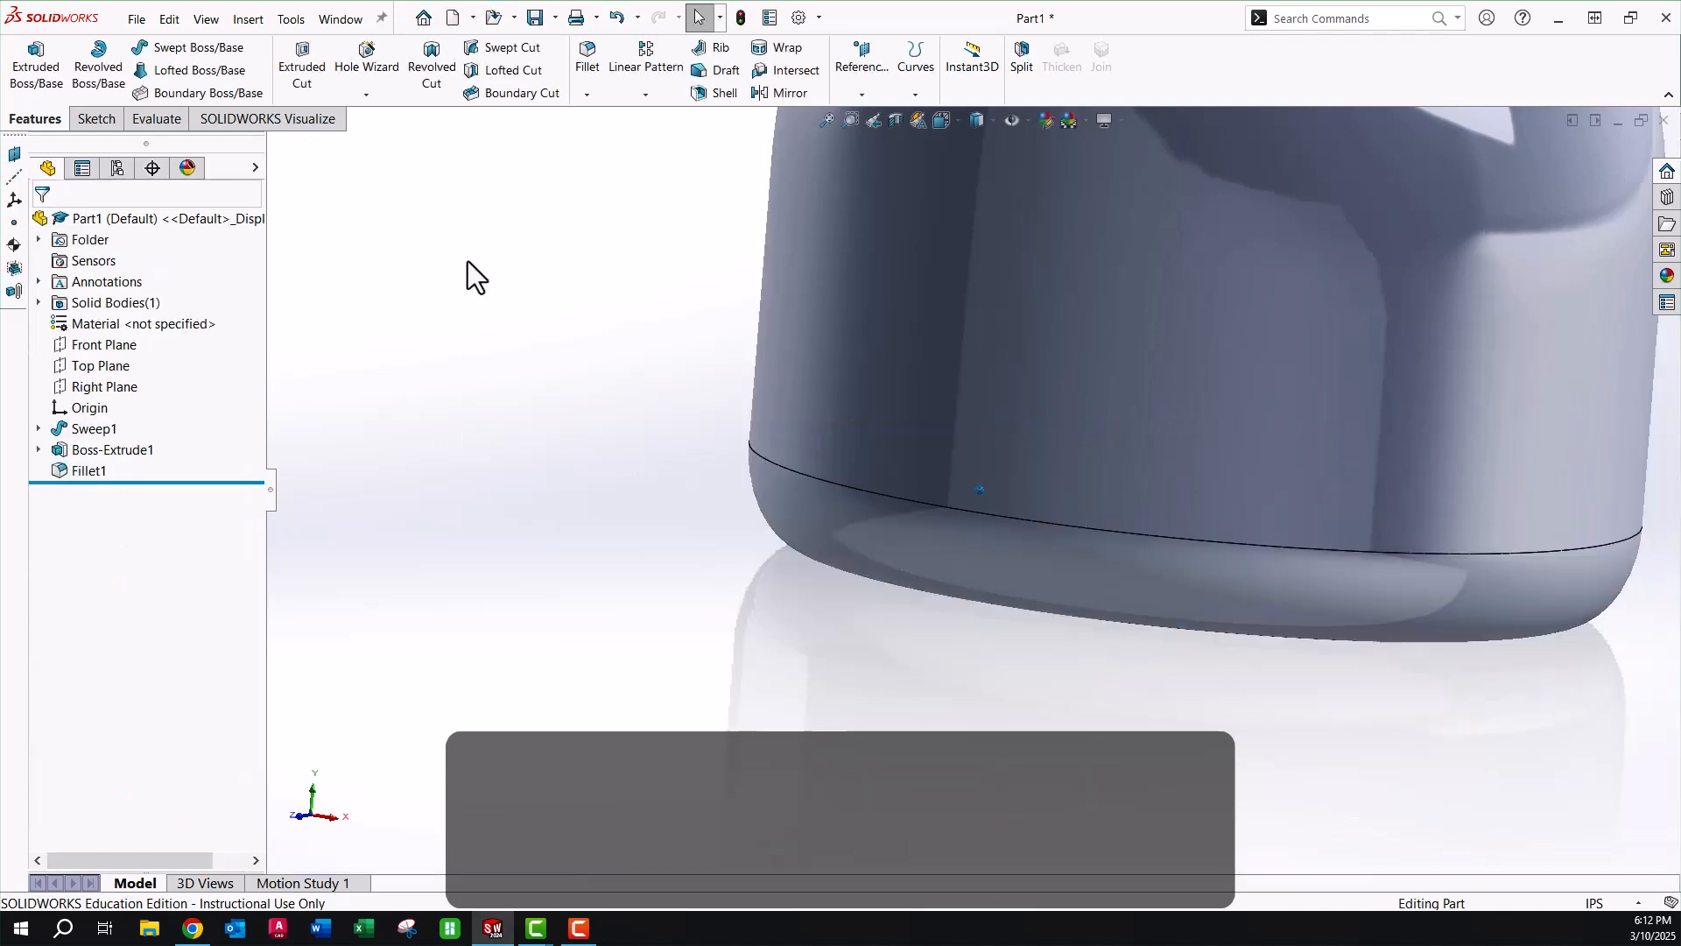
Create a reference plane offset 0.125 in below the neck's top face, using the flipped offset direction.
{"action": "key", "text": "f"}
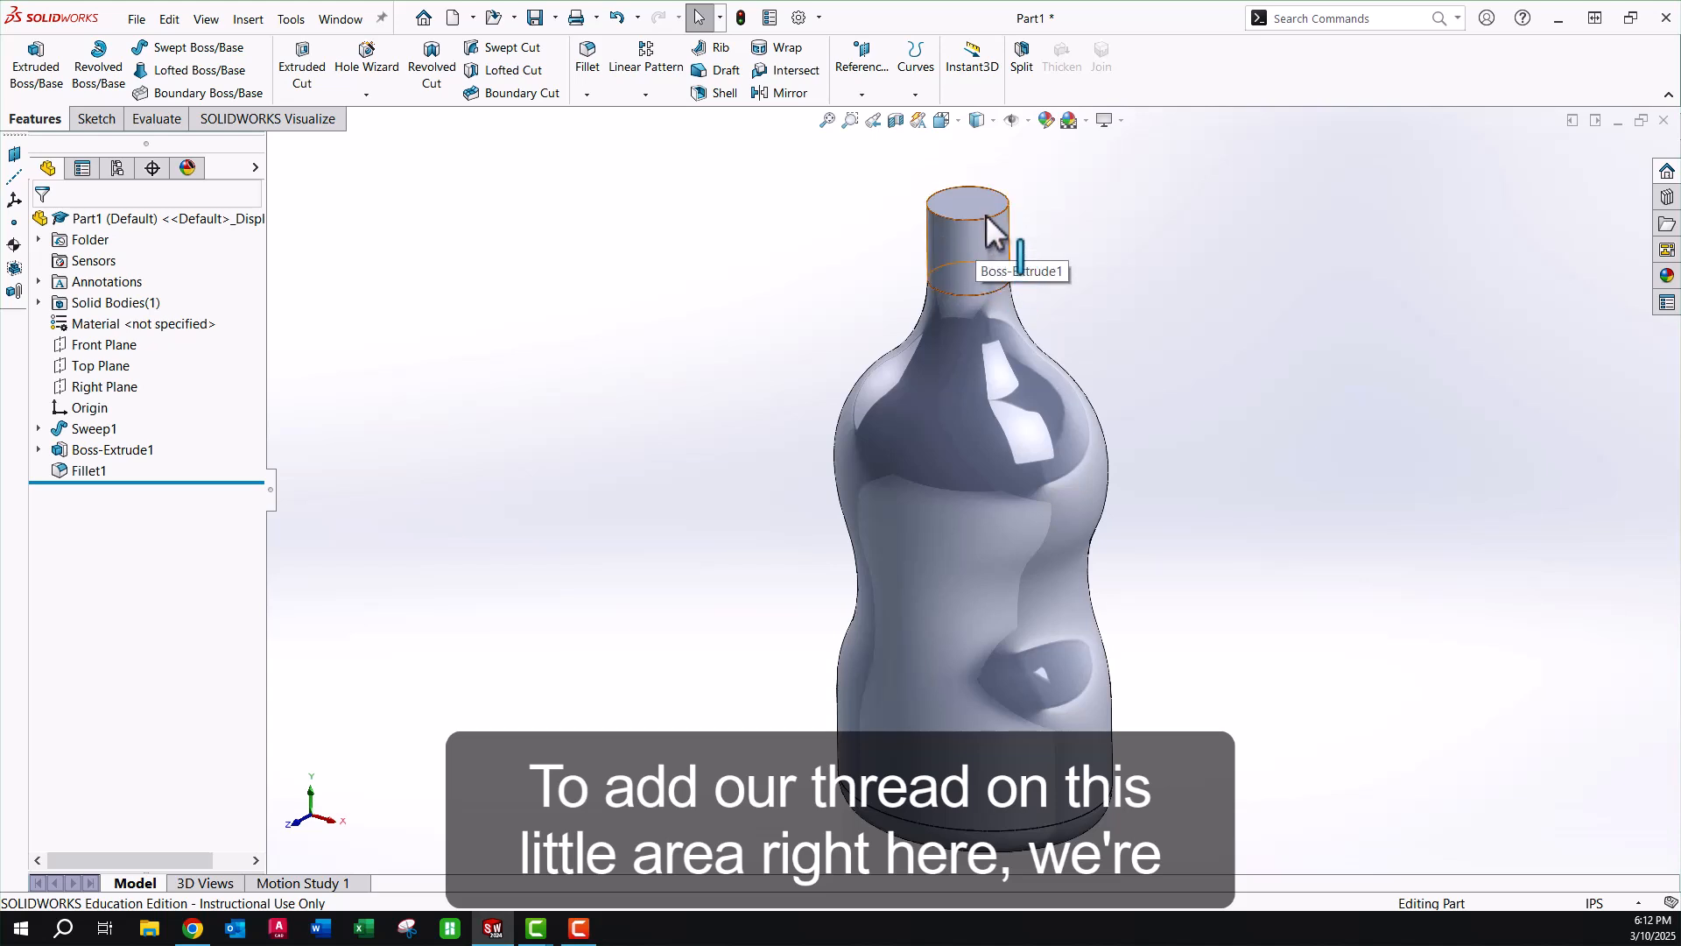
{"action": "left_click", "coordinate": [870, 72]}
{"action": "left_click", "coordinate": [876, 120]}
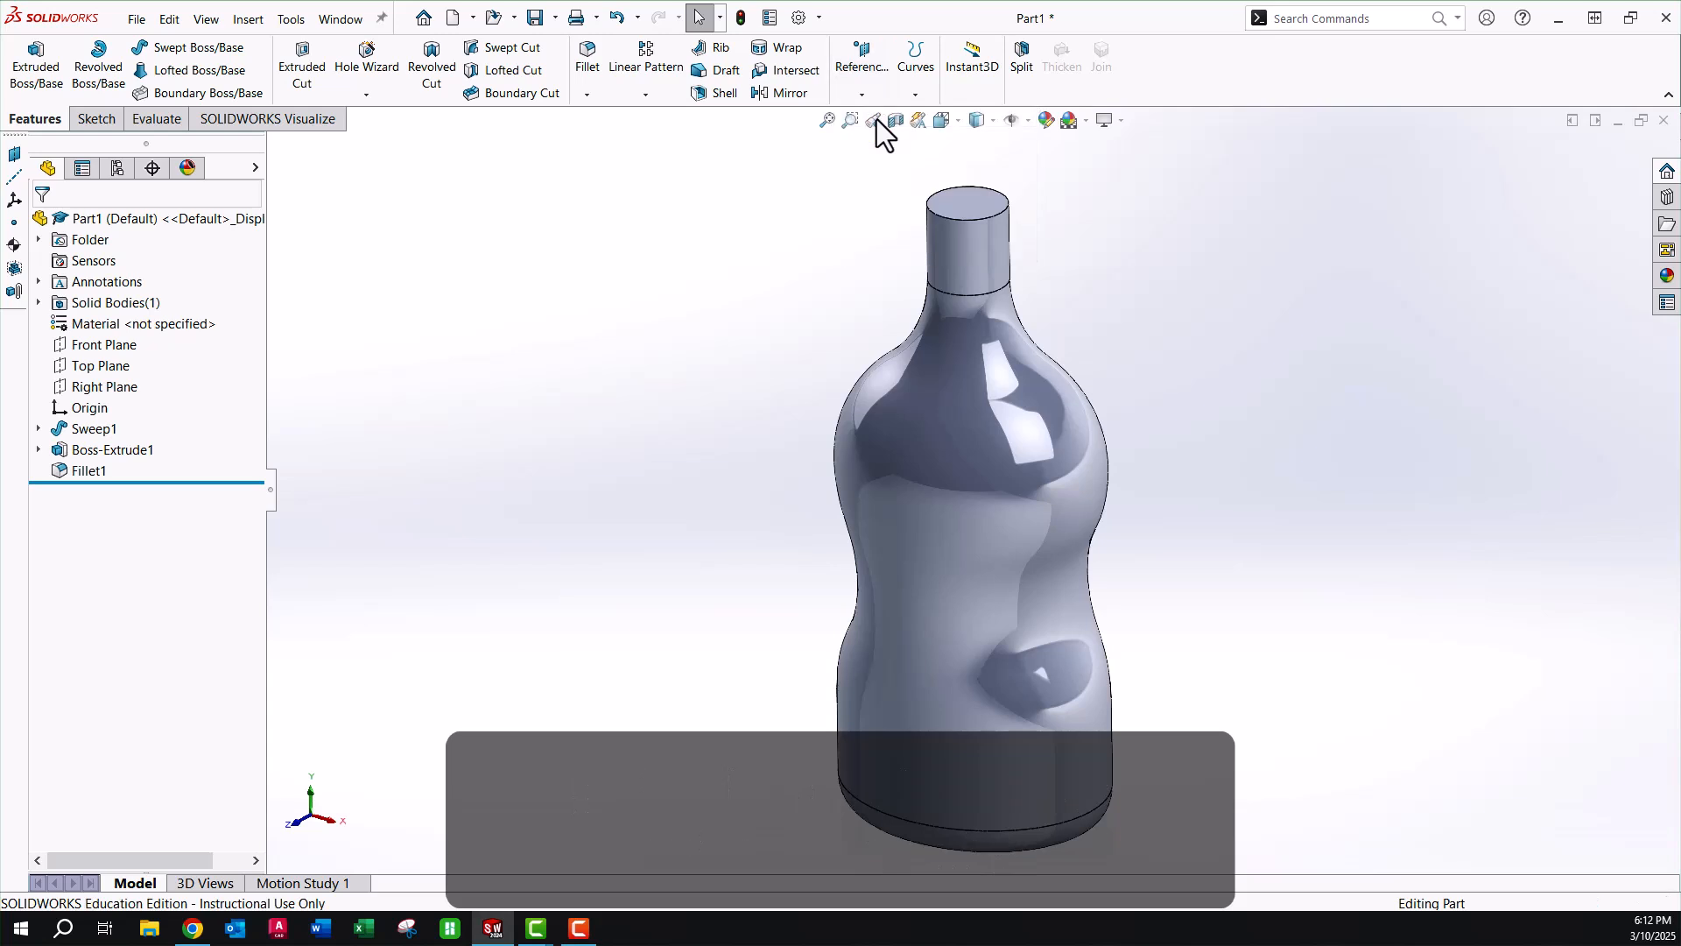
{"action": "left_click", "coordinate": [964, 196]}
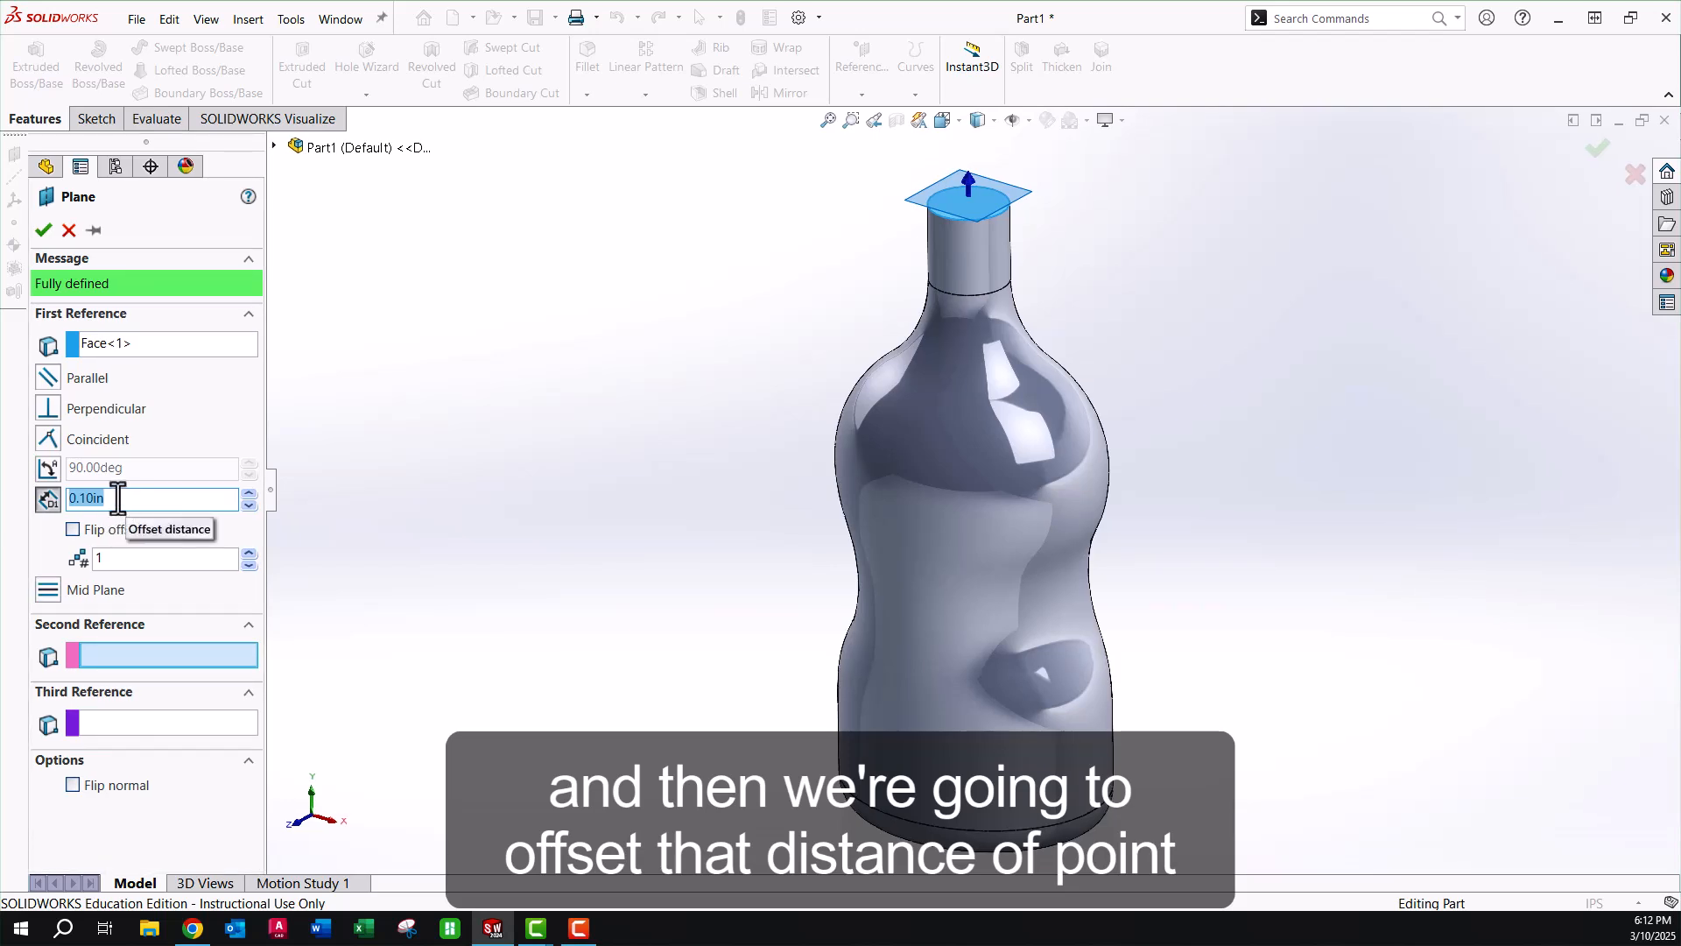
{"action": "type", "text": ".125"}
{"action": "key", "text": "Return"}
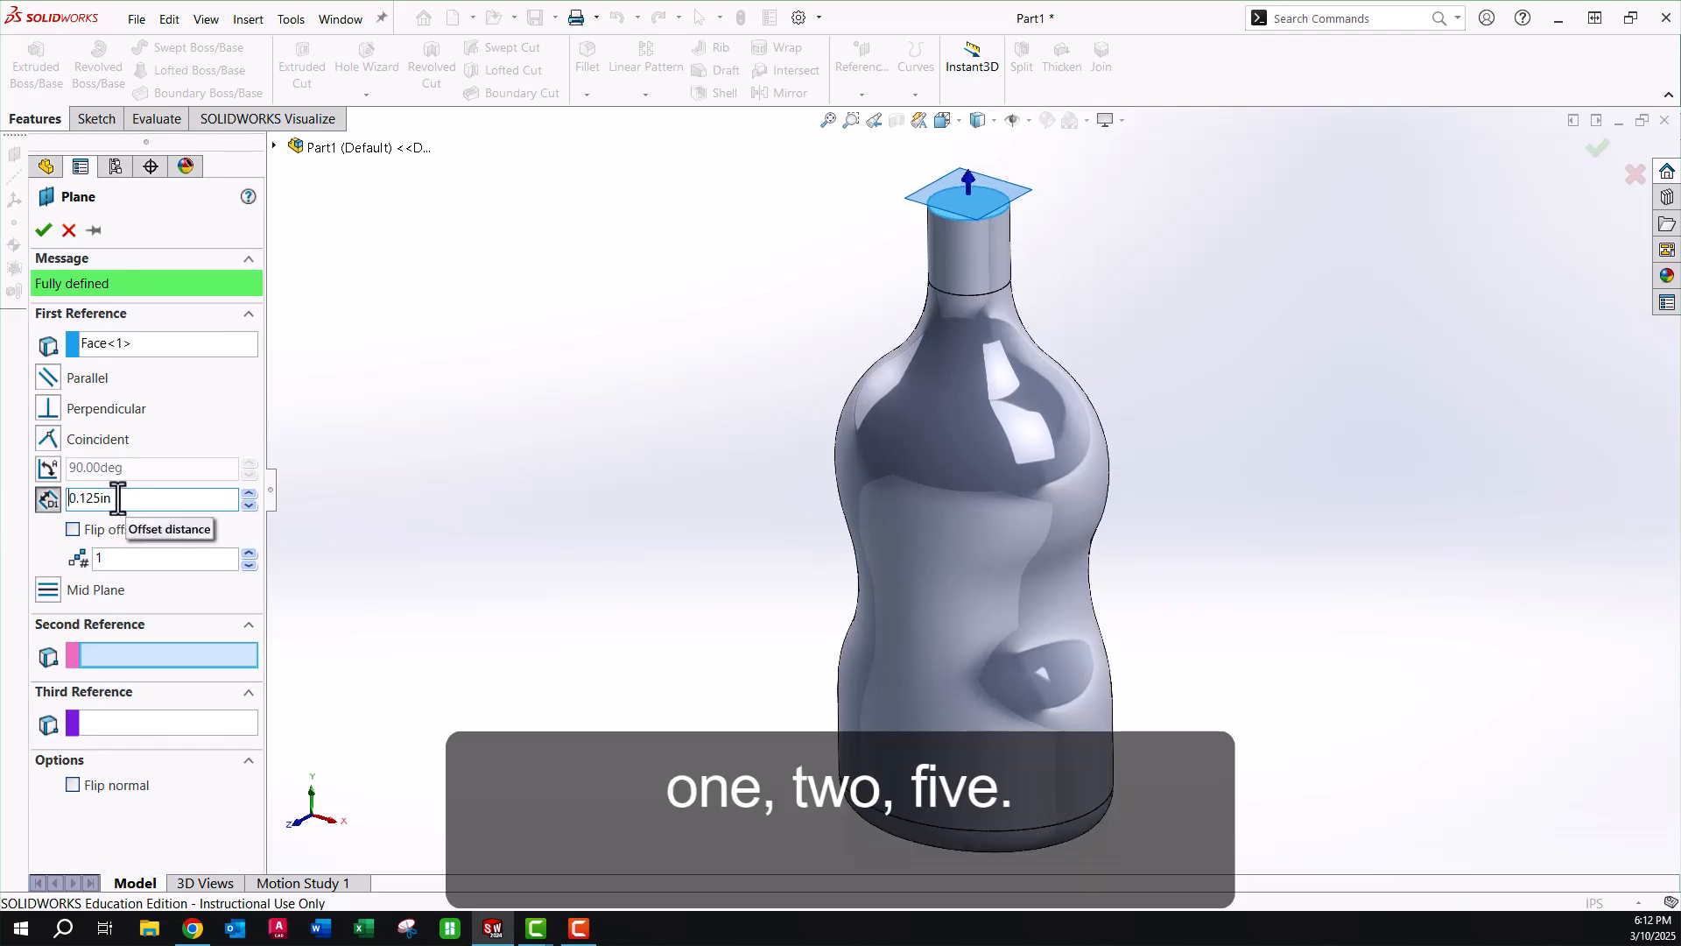
{"action": "left_click", "coordinate": [72, 530]}
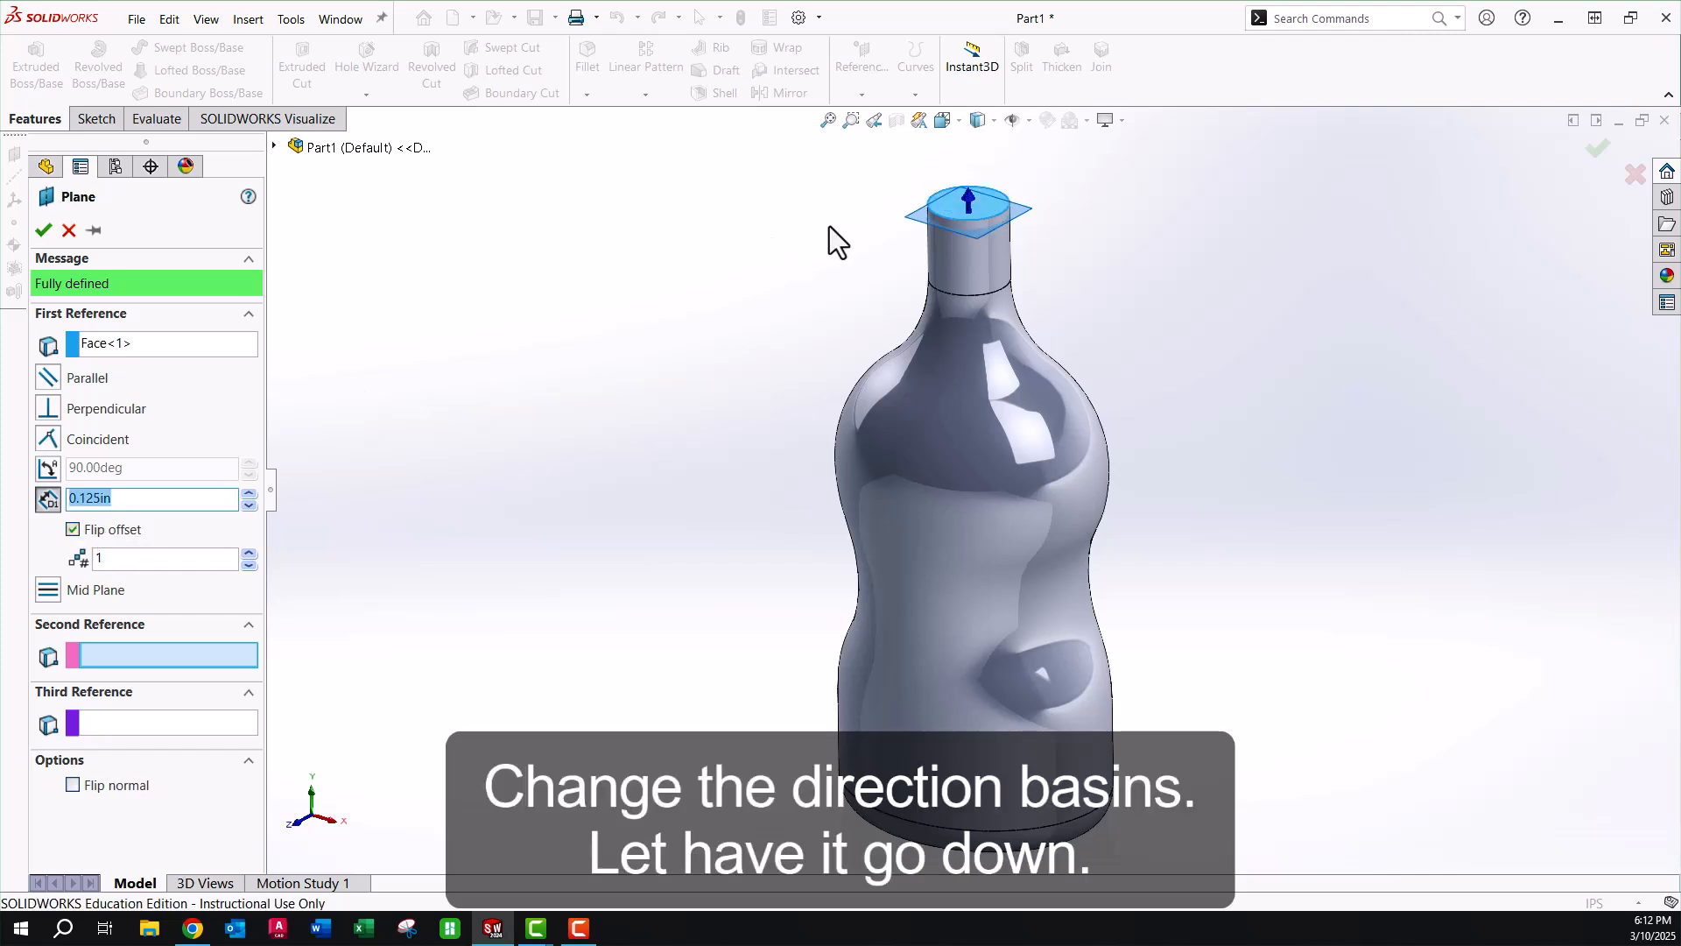
{"action": "left_click", "coordinate": [44, 230]}
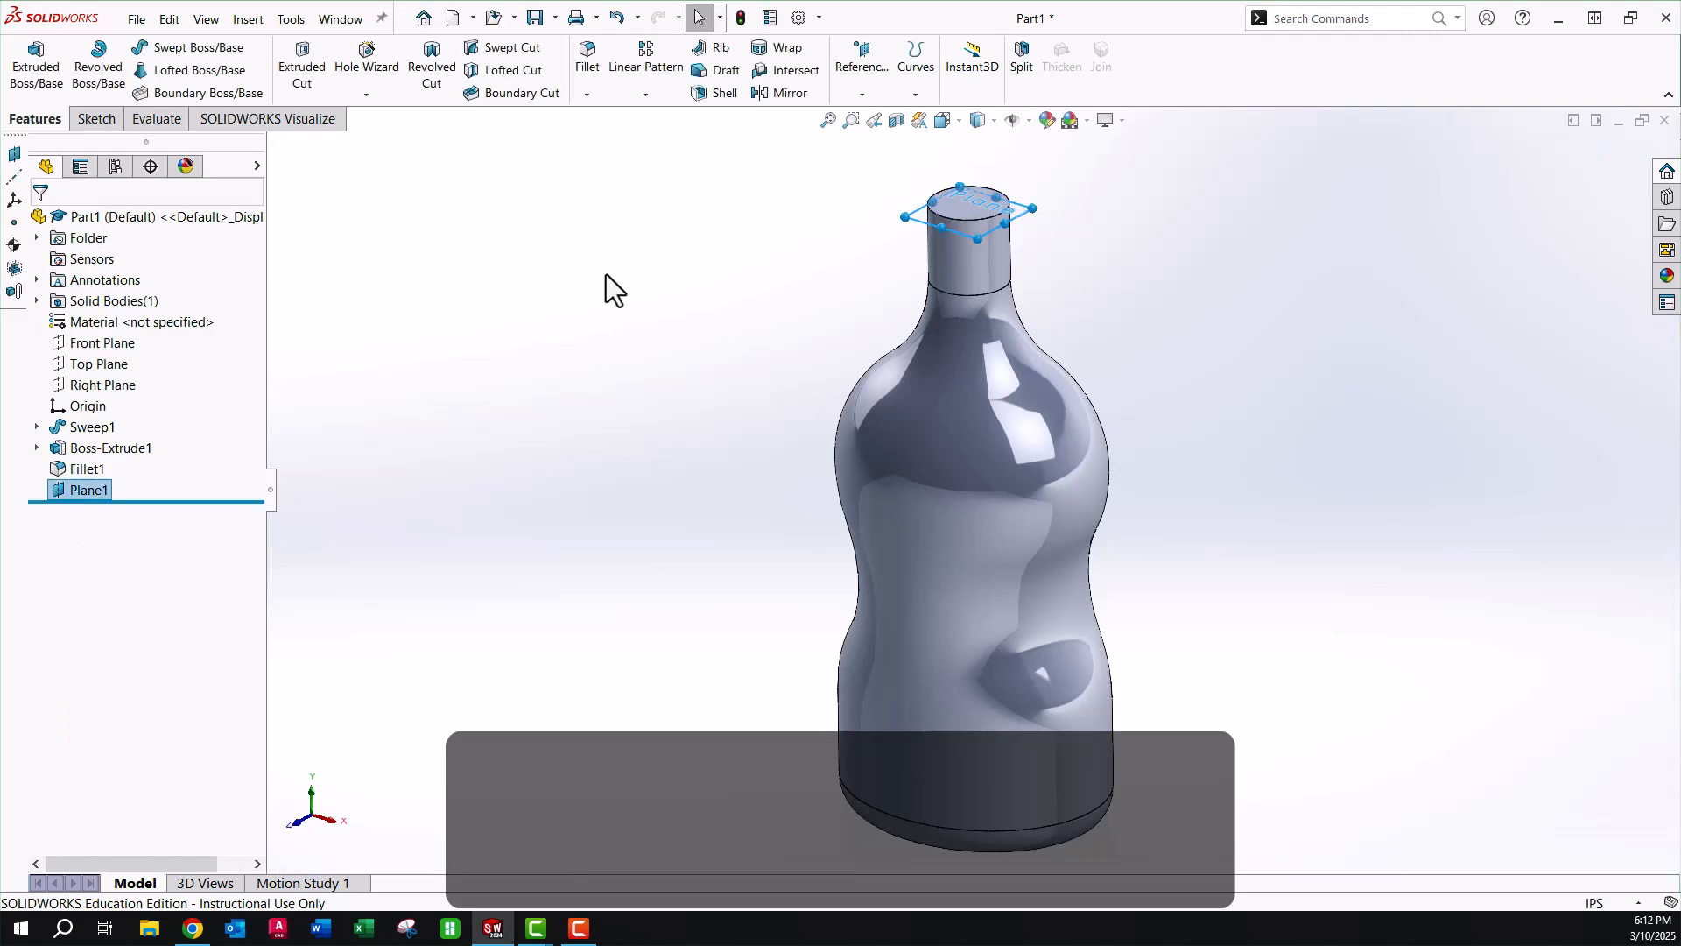
Sketch on the offset plane by converting the neck's circular edge into a circle, and close the sketch.
{"action": "left_click", "coordinate": [1022, 217]}
{"action": "left_click", "coordinate": [1103, 158]}
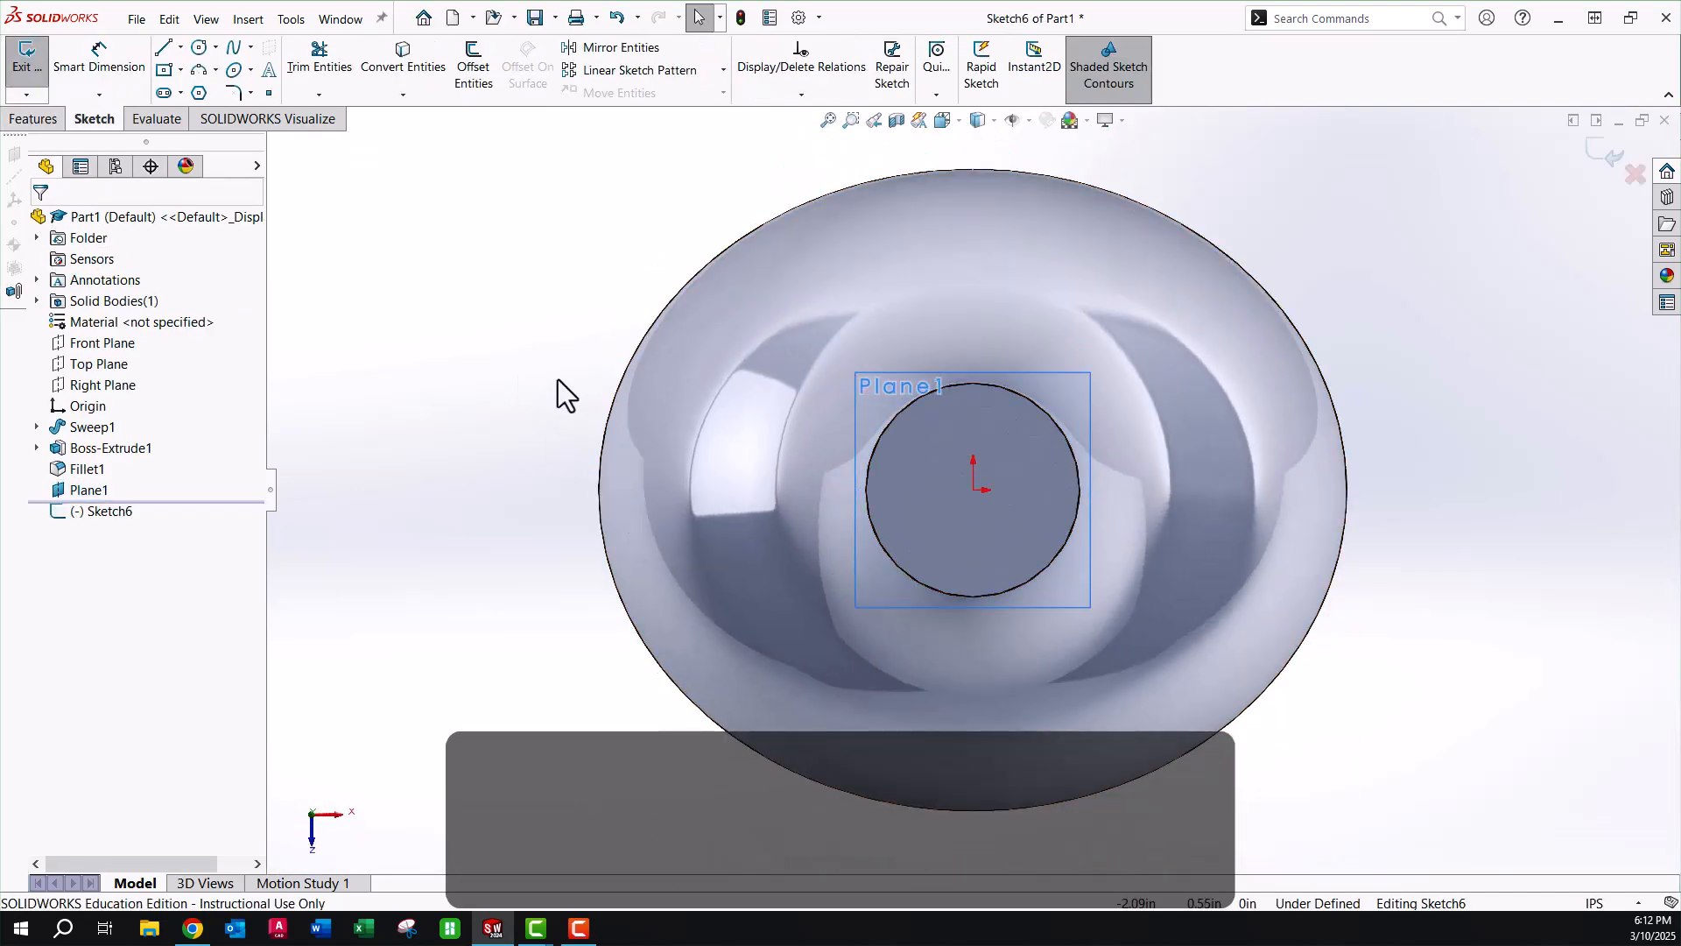
{"action": "left_click", "coordinate": [896, 413]}
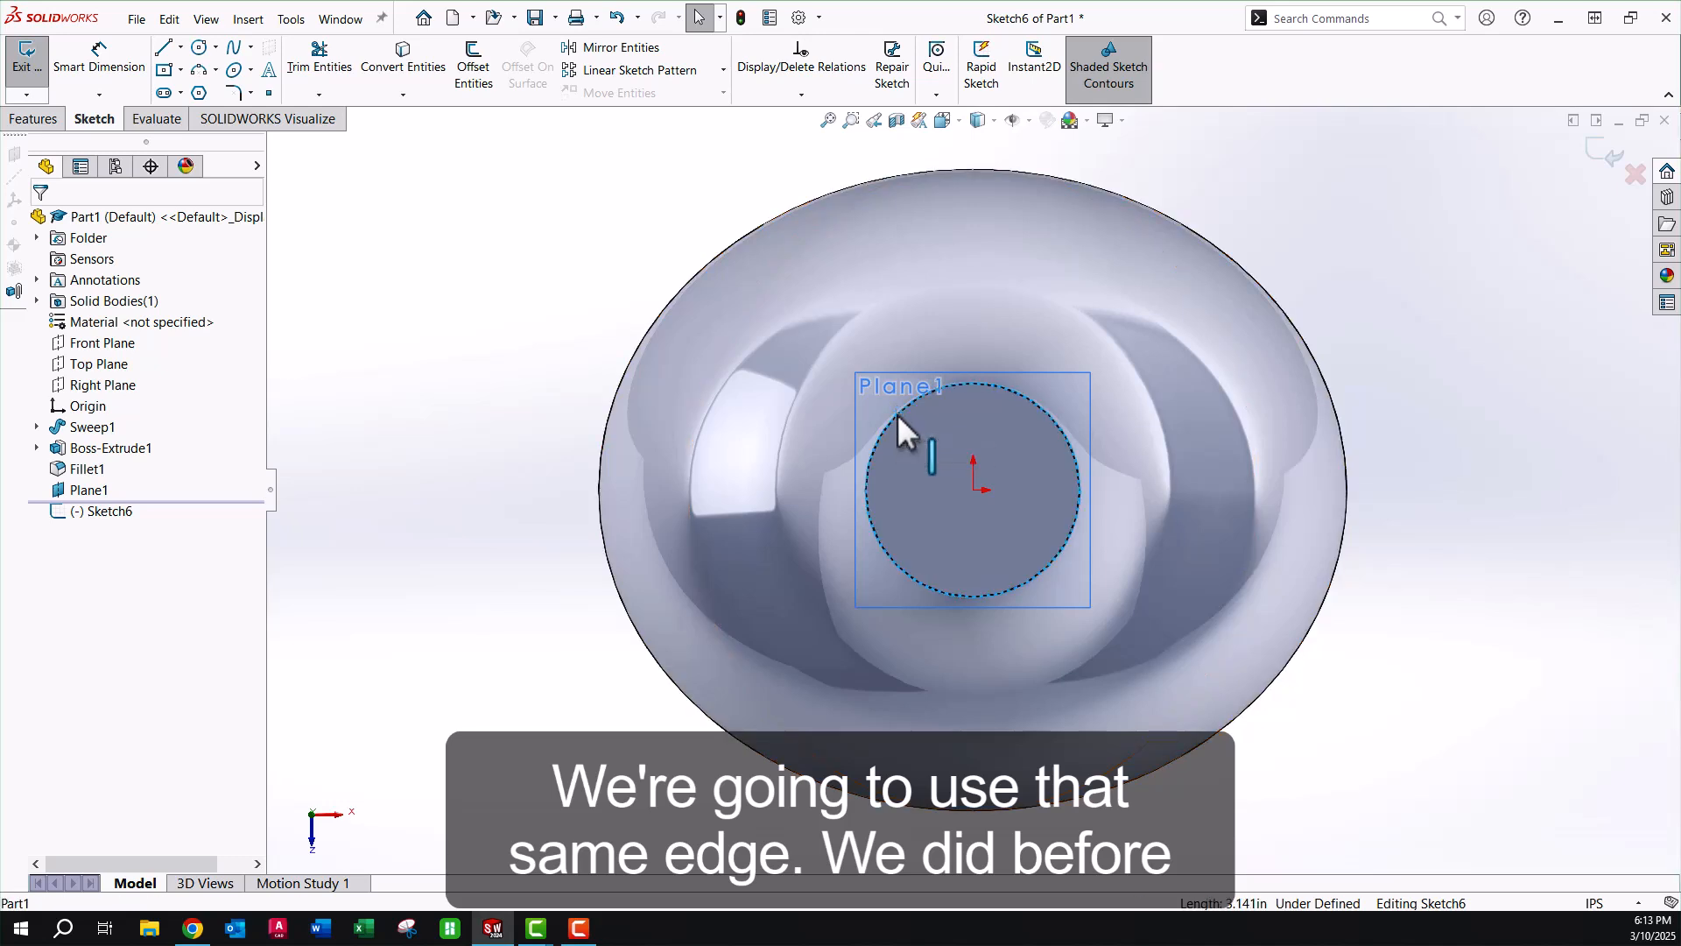
{"action": "left_click", "coordinate": [402, 56]}
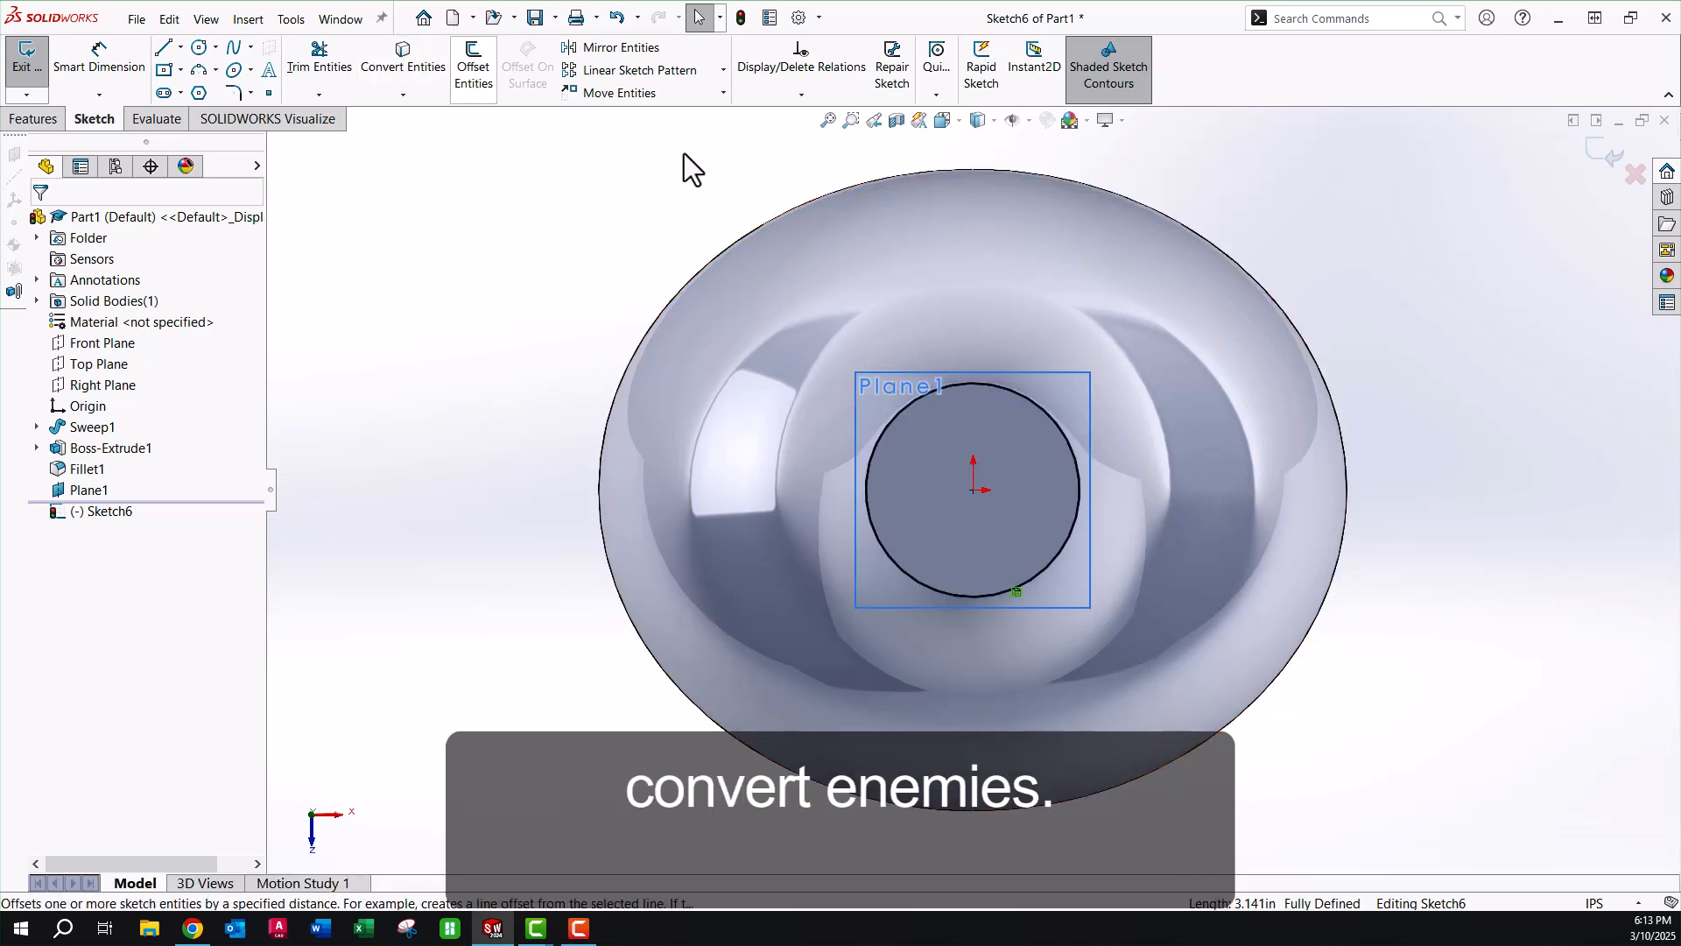
{"action": "left_click", "coordinate": [1606, 154]}
Hide the offset reference plane around the bottle's neck.
{"action": "middle_click_drag", "start_coordinate": [1119, 531], "coordinate": [993, 243]}
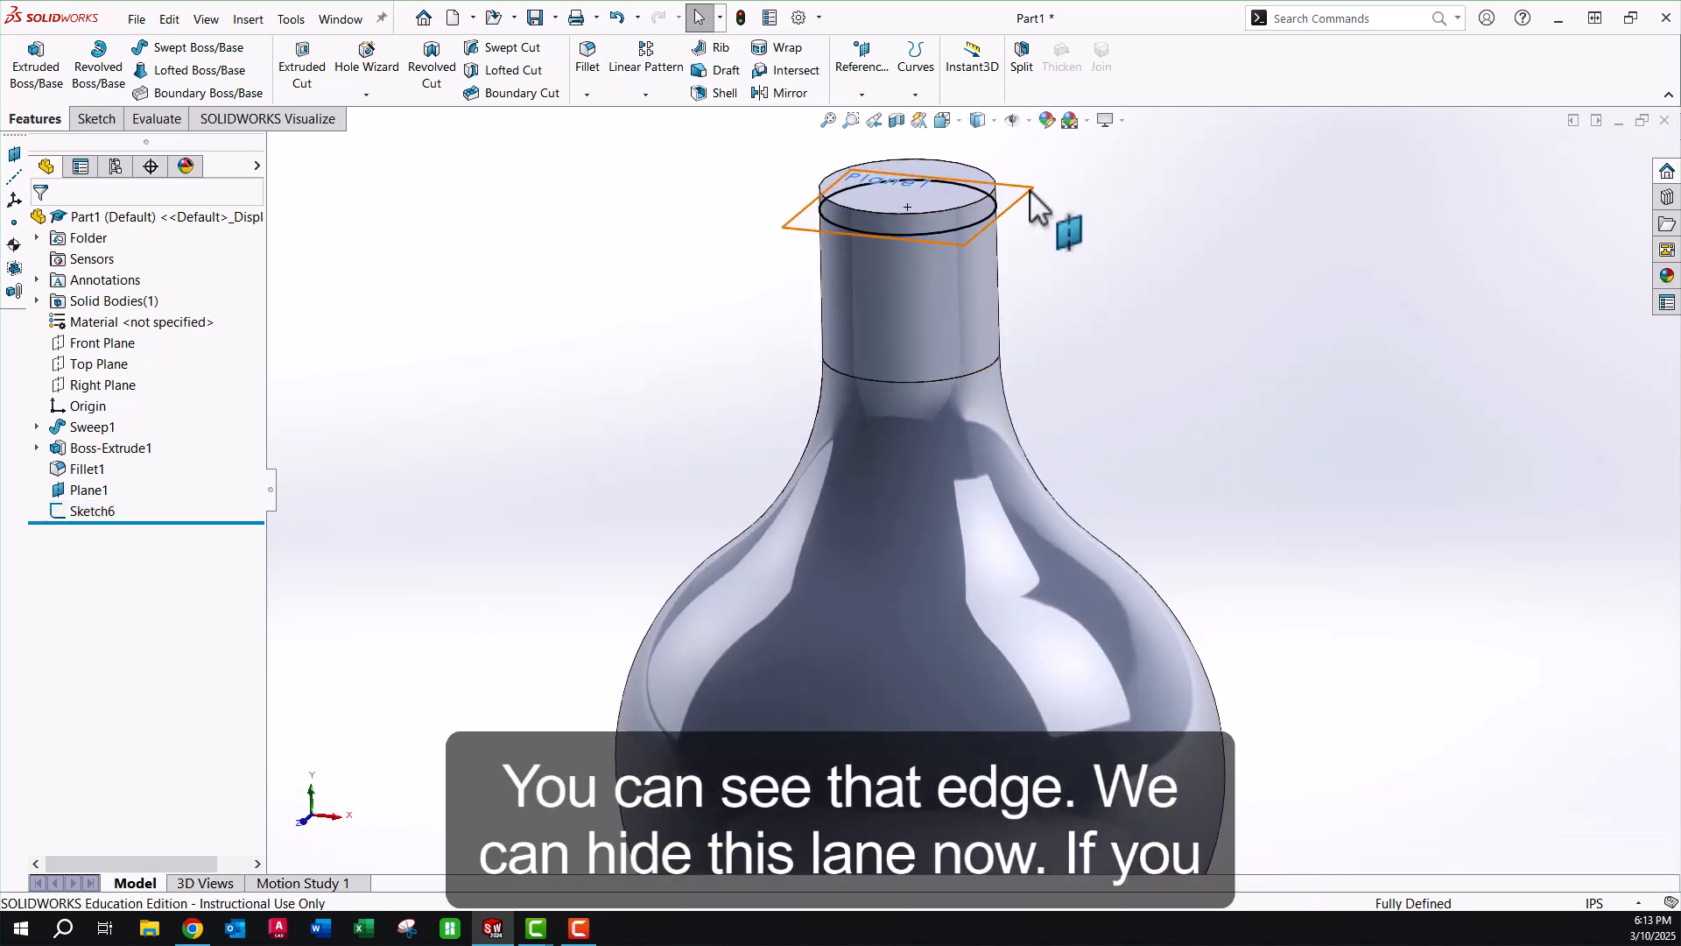
{"action": "left_click", "coordinate": [1032, 194]}
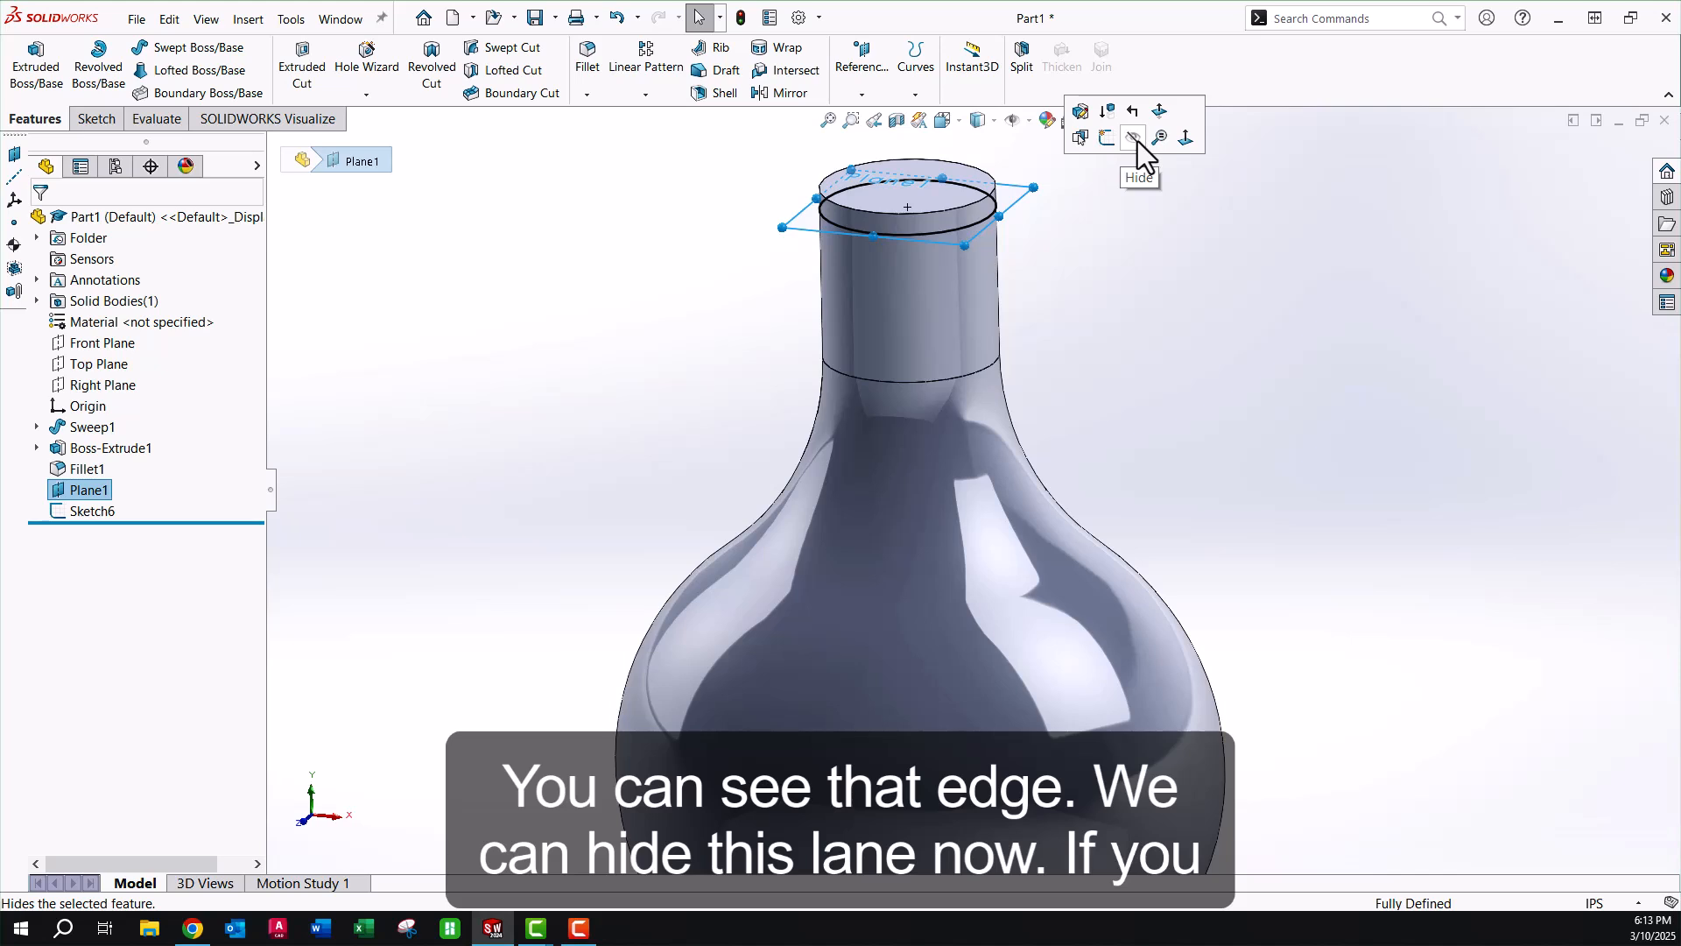
{"action": "left_click", "coordinate": [1137, 140]}
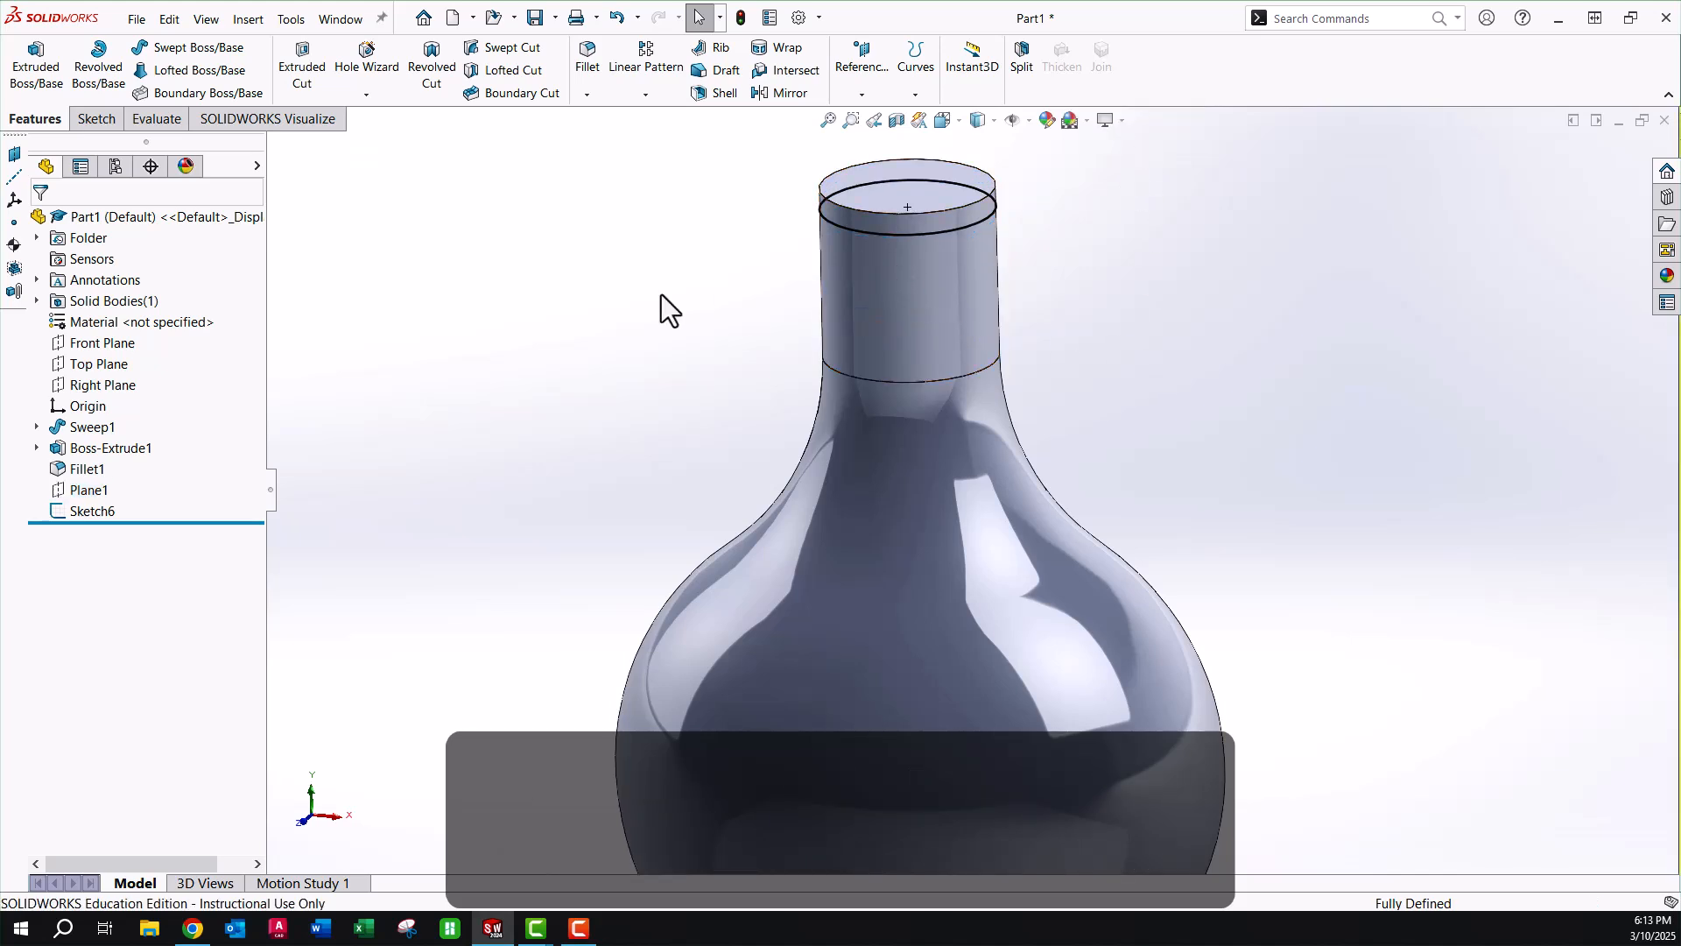
Start a constant-pitch helix from the neck circle, reverse it to run down the neck, and set its pitch to 0.2 in.
{"action": "left_click", "coordinate": [897, 233]}
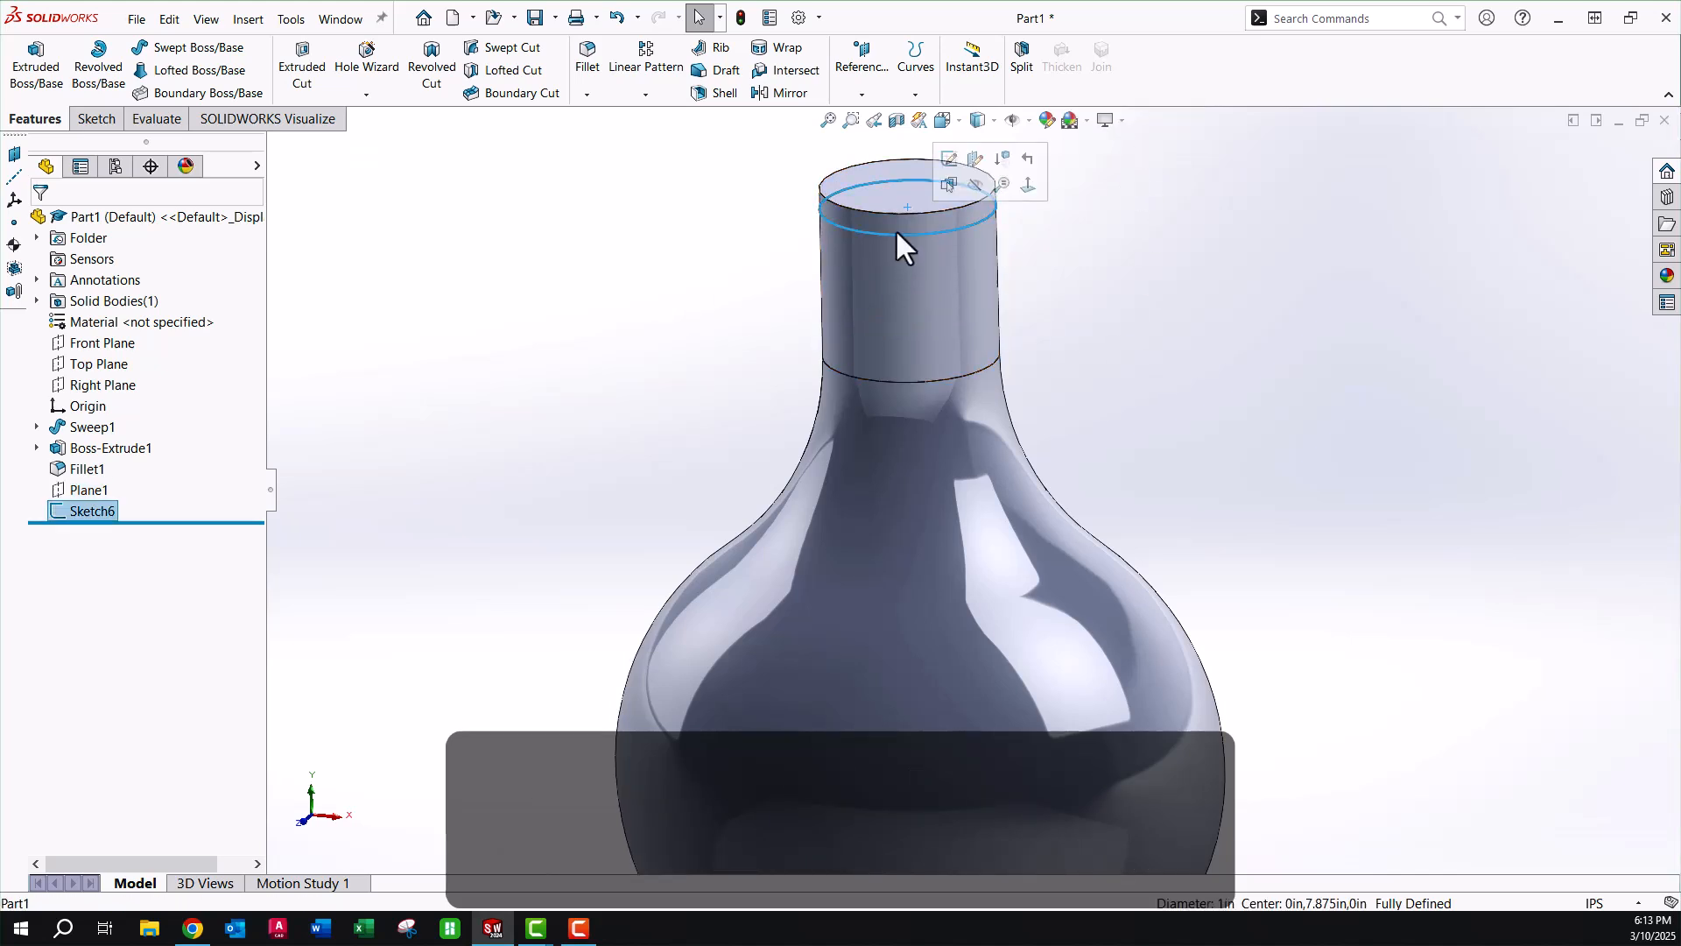
{"action": "left_click", "coordinate": [916, 95]}
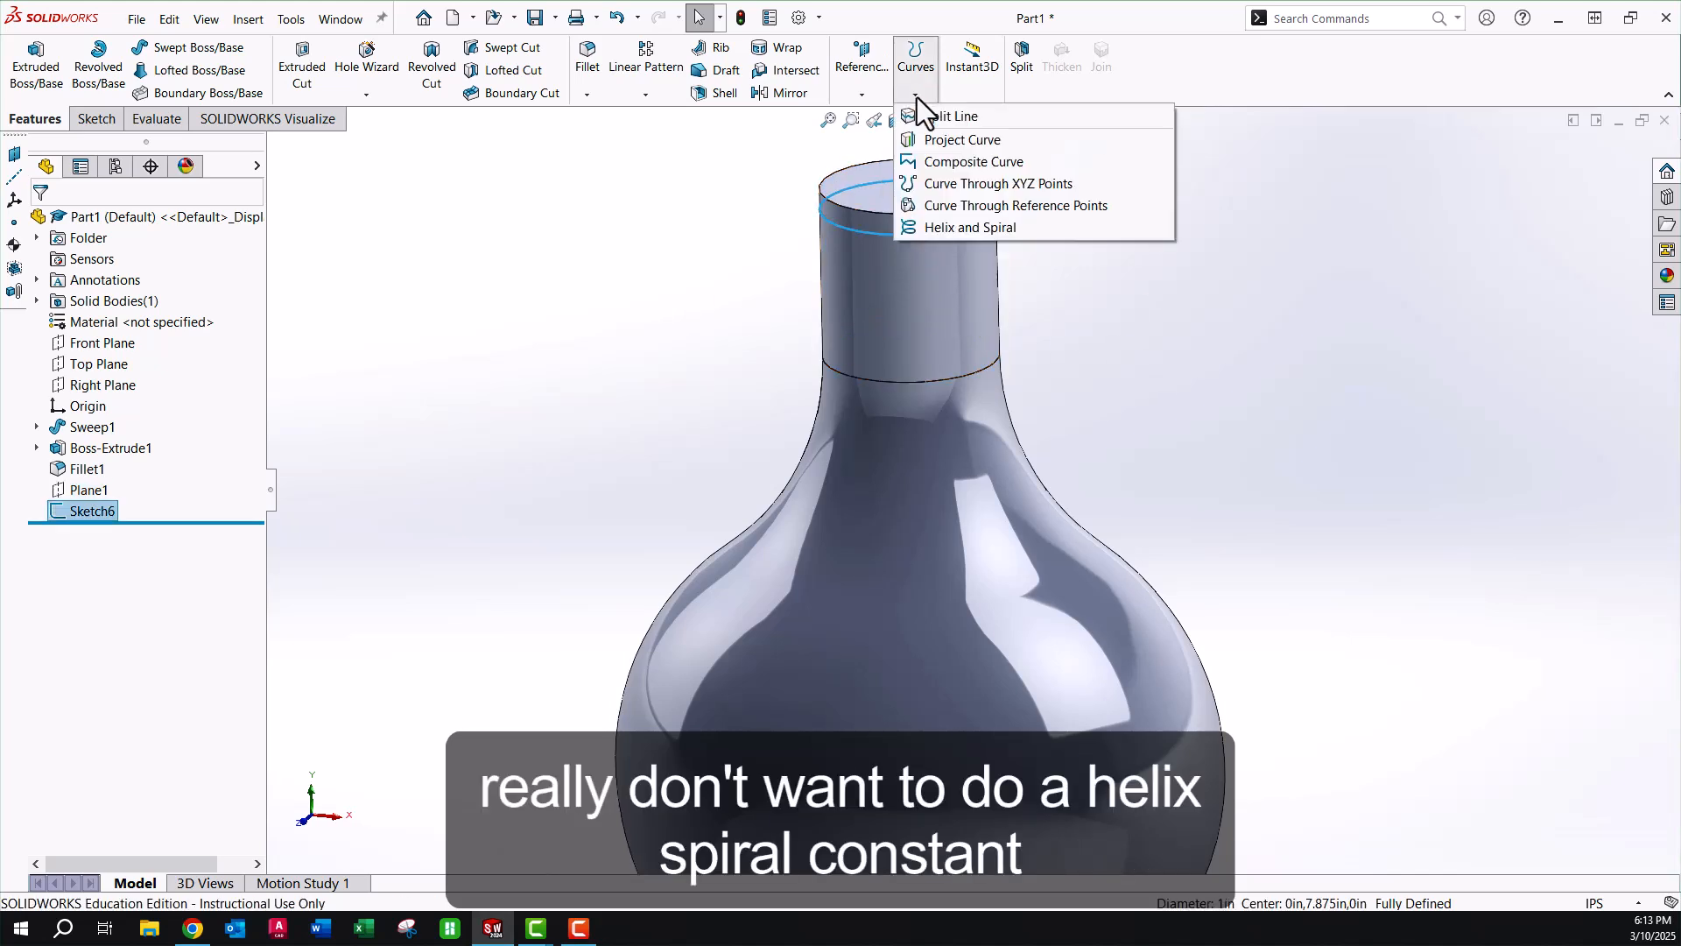
{"action": "left_click", "coordinate": [953, 225]}
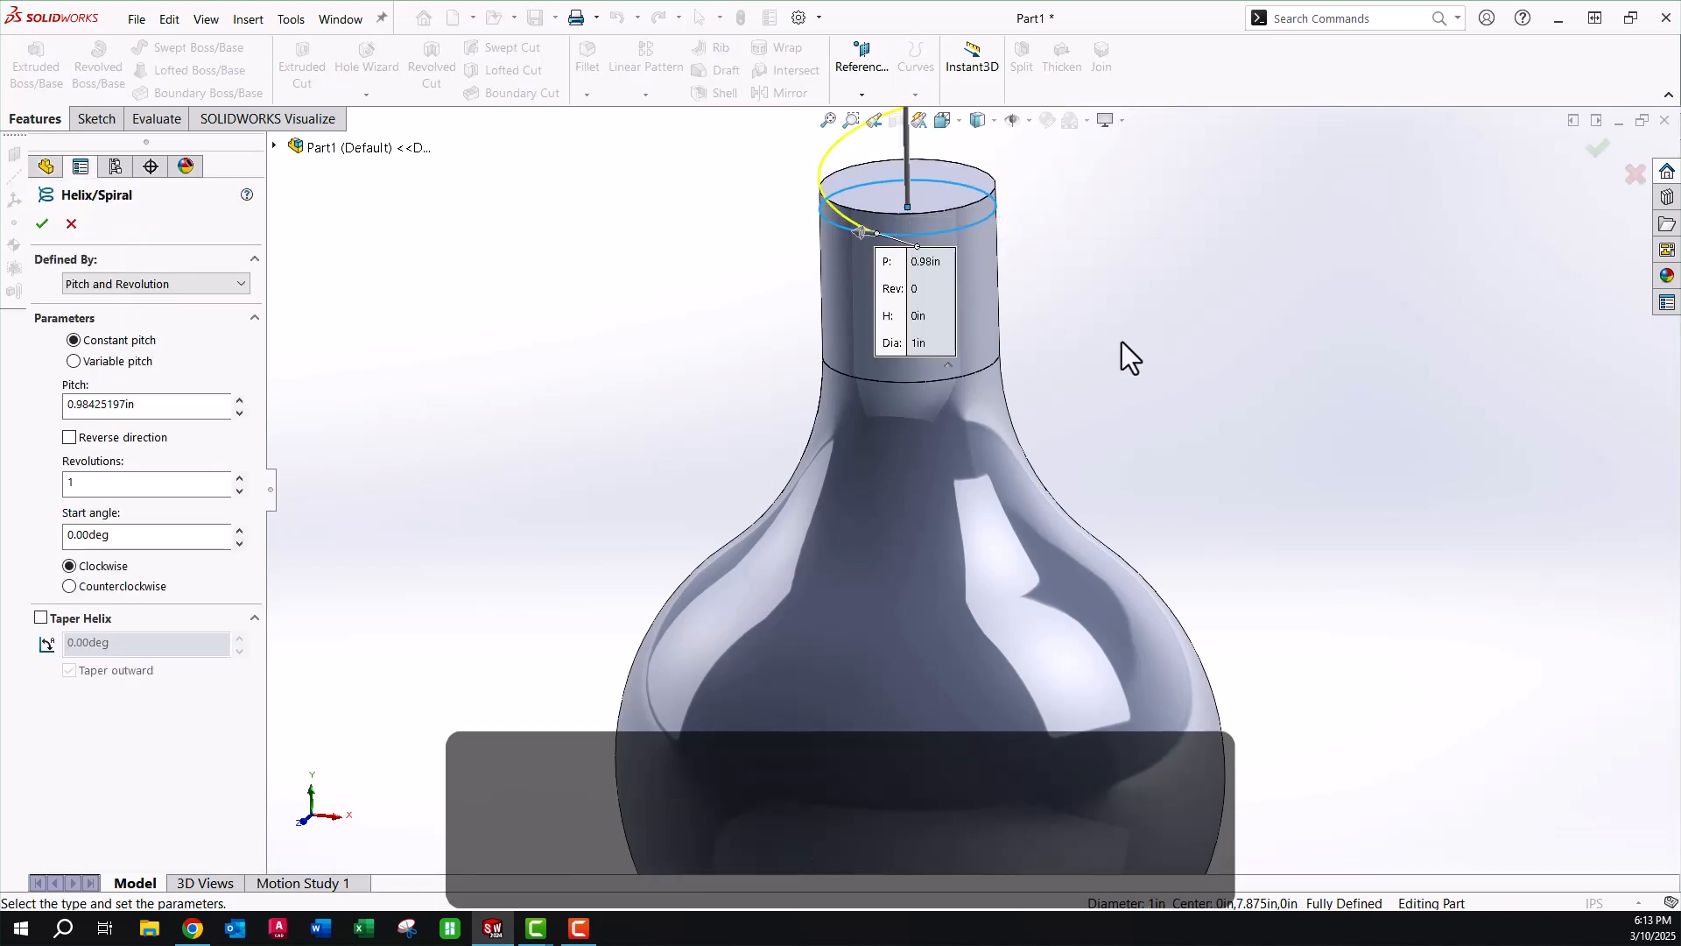
{"action": "middle_click_drag", "start_coordinate": [1074, 234], "coordinate": [976, 293]}
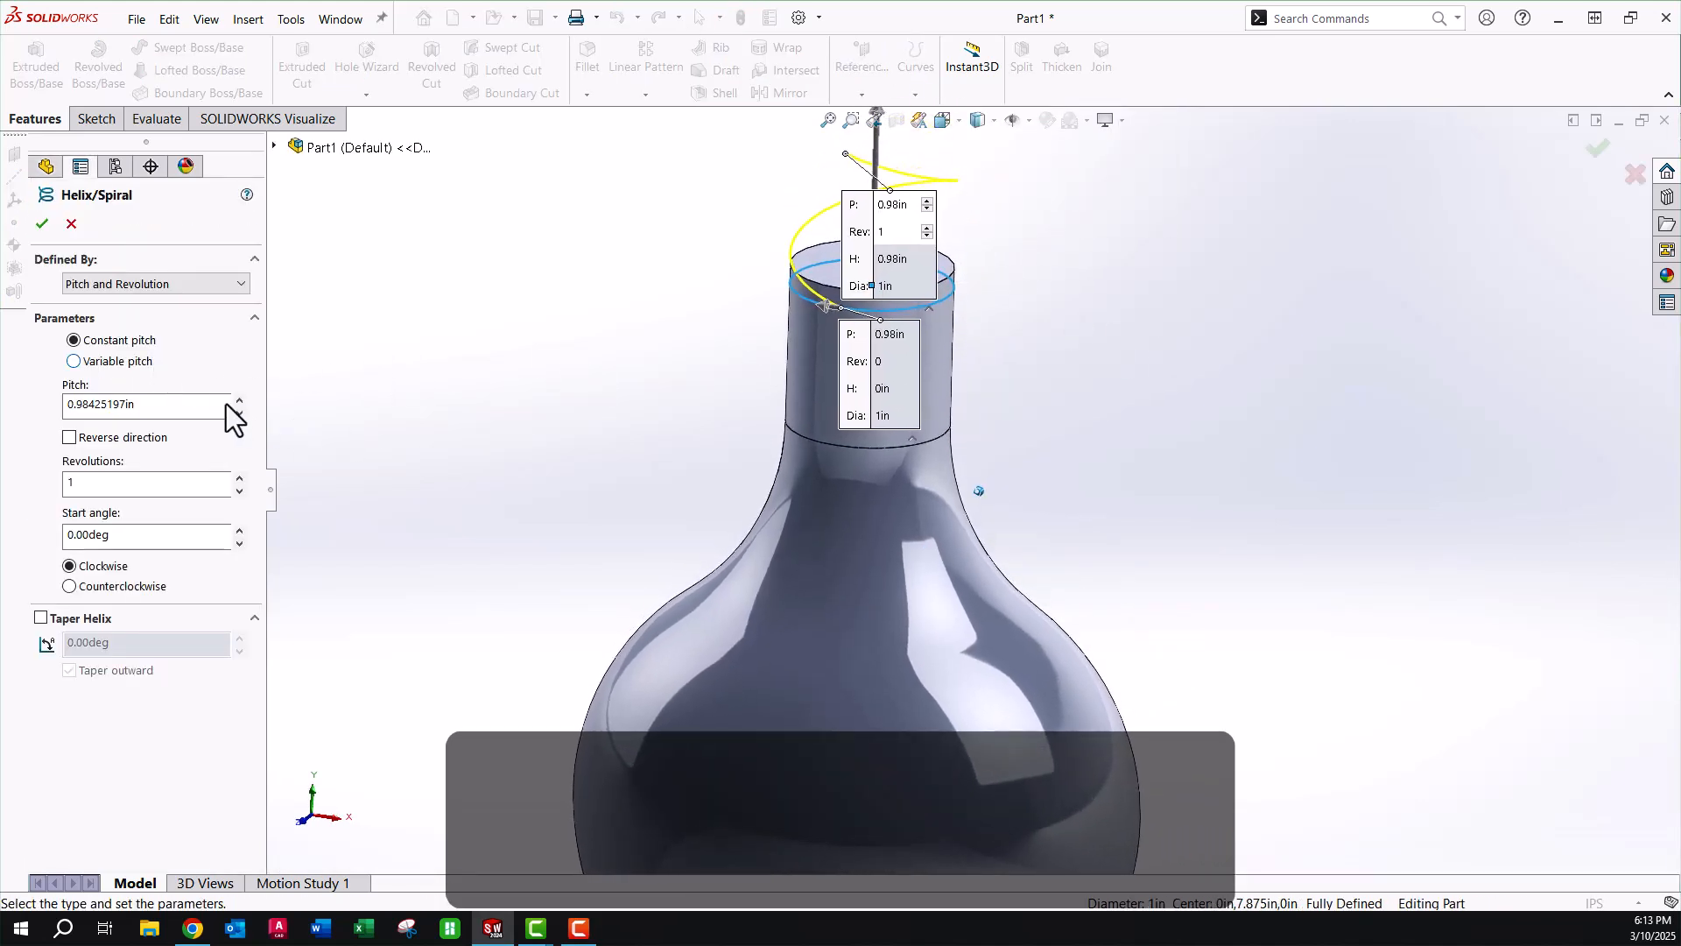
{"action": "left_click", "coordinate": [70, 437]}
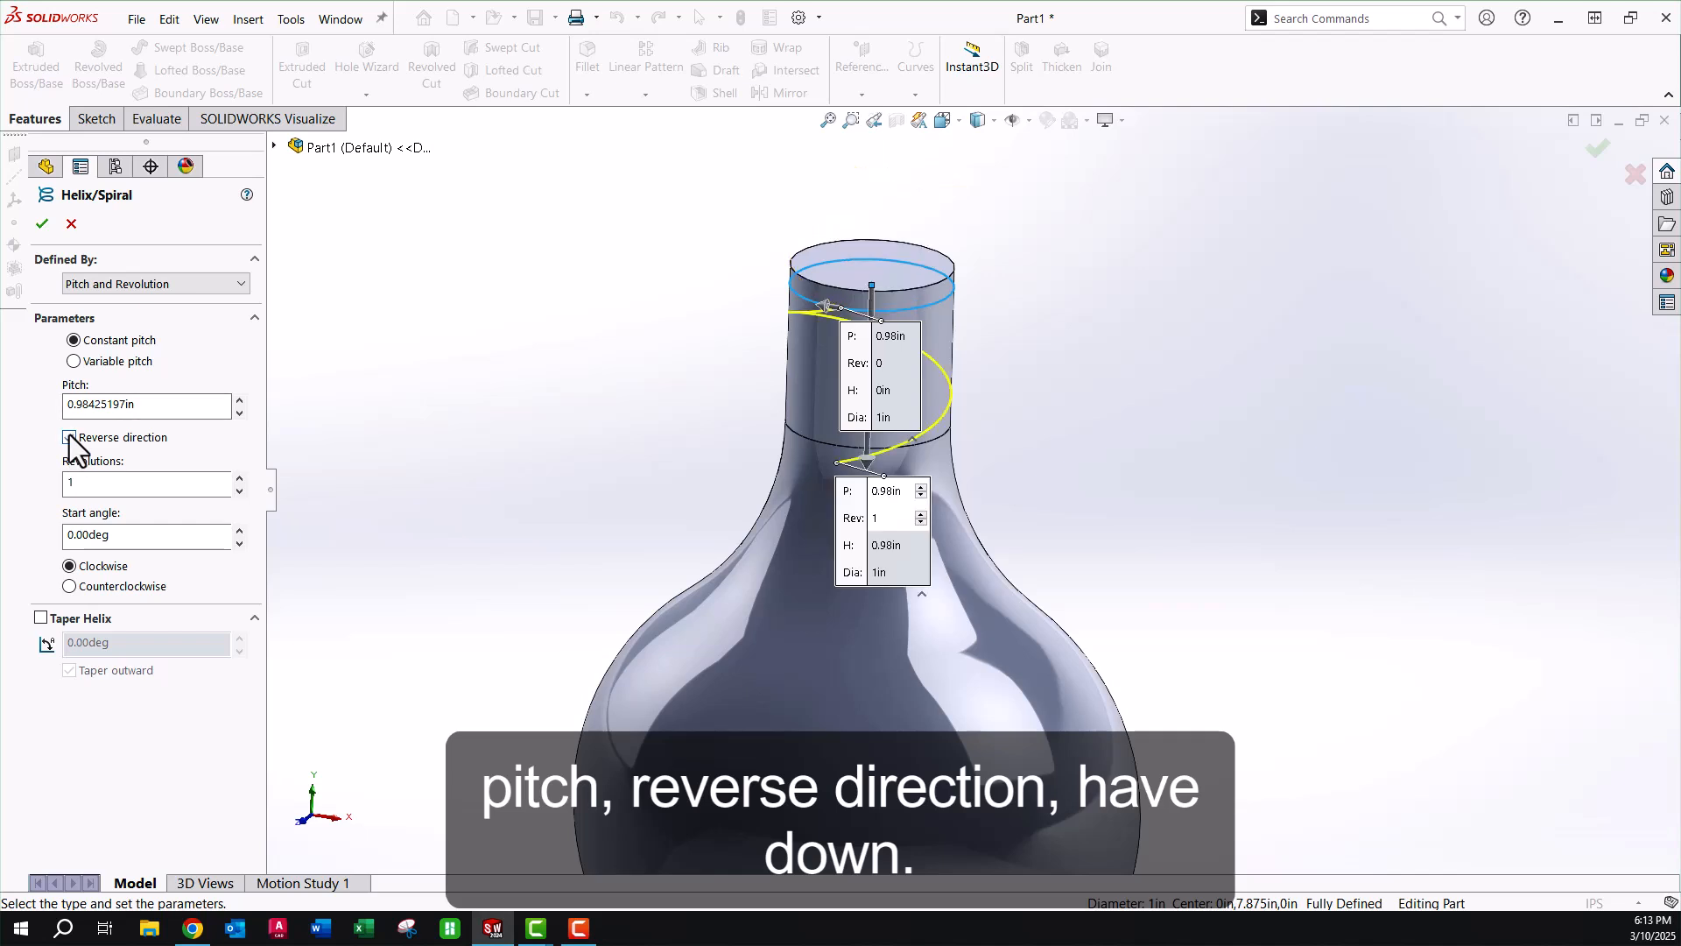
{"action": "double_click", "coordinate": [160, 407]}
{"action": "type", "text": ".2"}
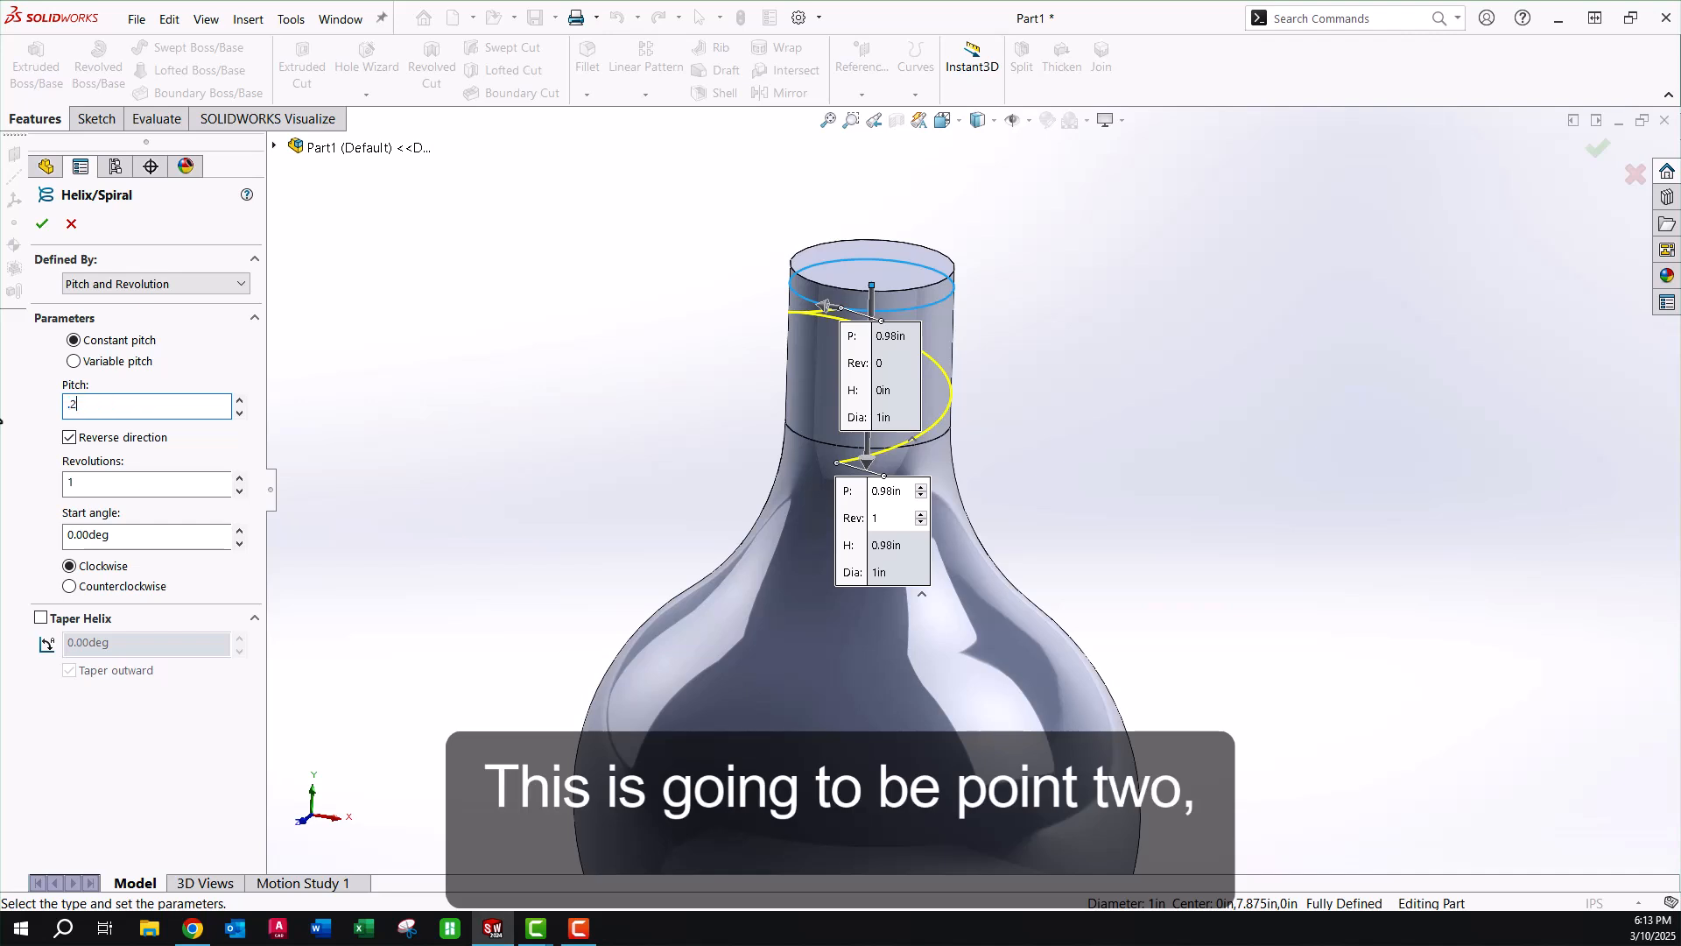
{"action": "key", "text": "Return"}
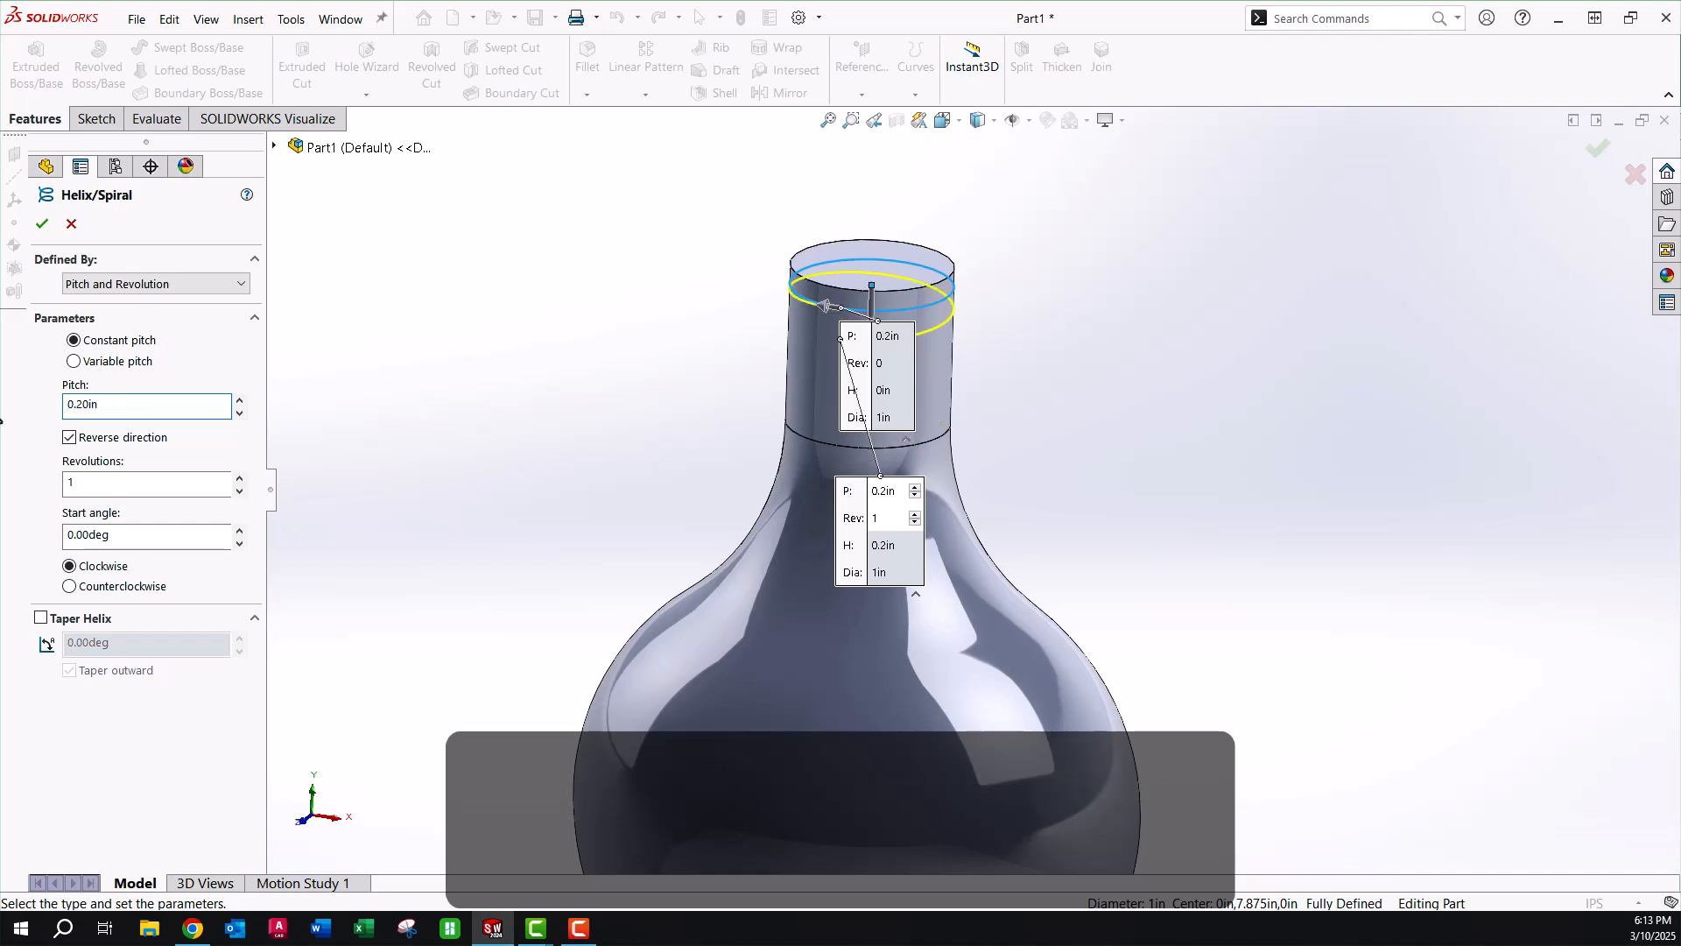
Set the helix to 2.5 revolutions with a 0° start angle in the clockwise direction, and create it.
{"action": "double_click", "coordinate": [97, 486]}
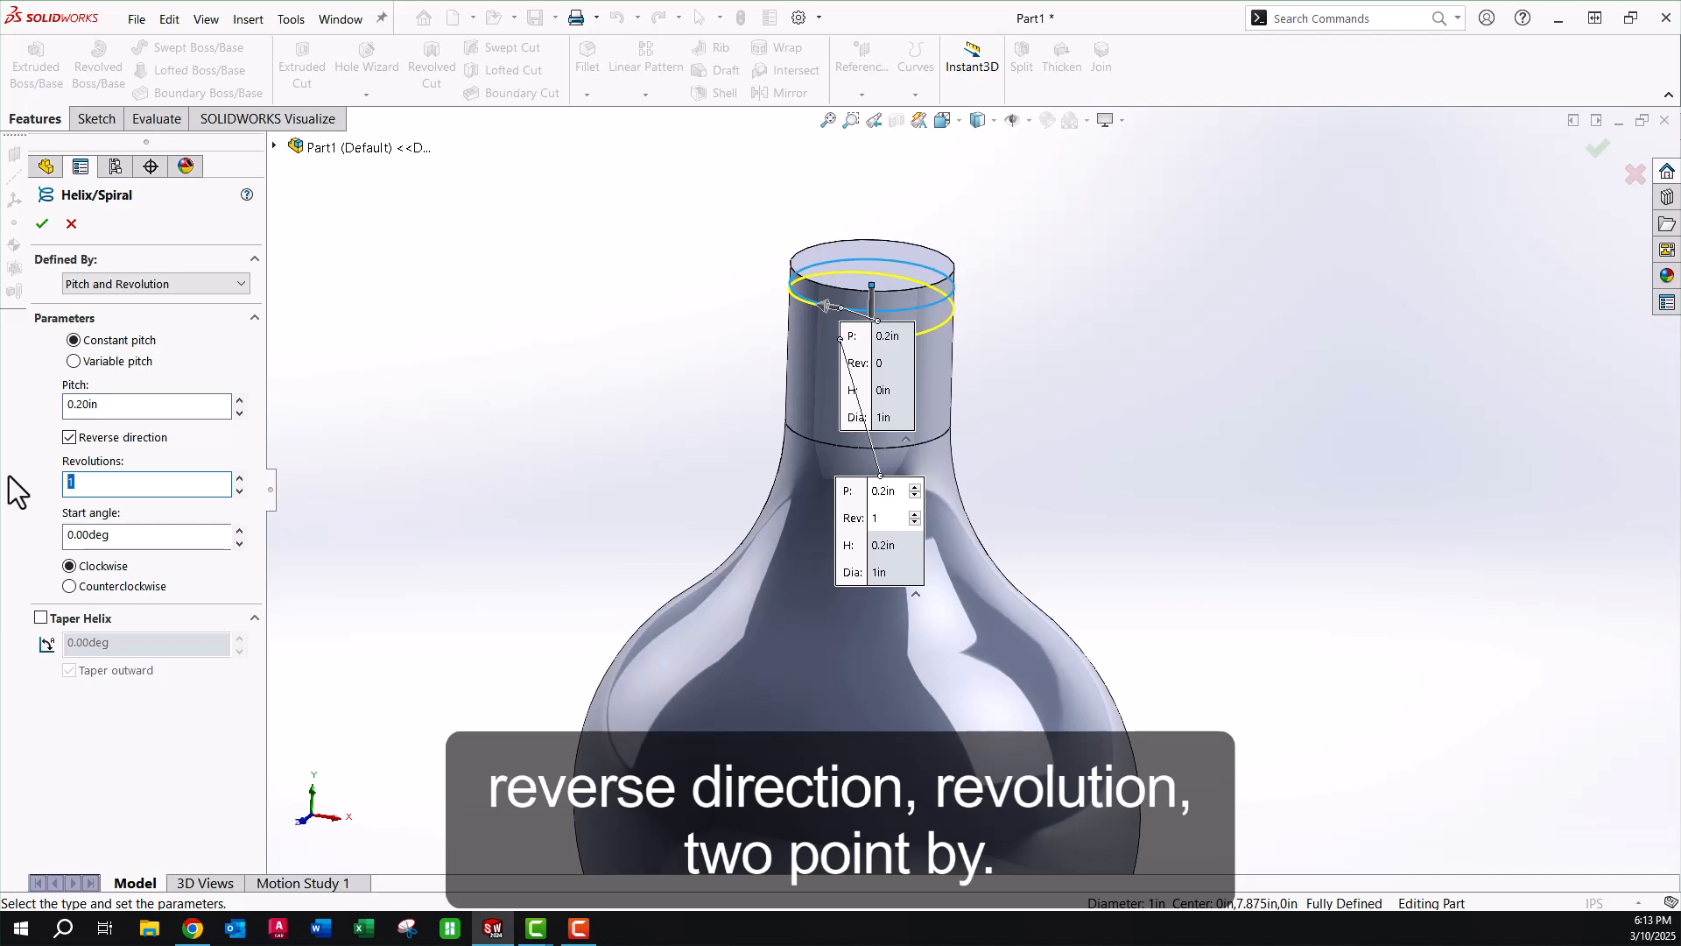
{"action": "type", "text": "2.5"}
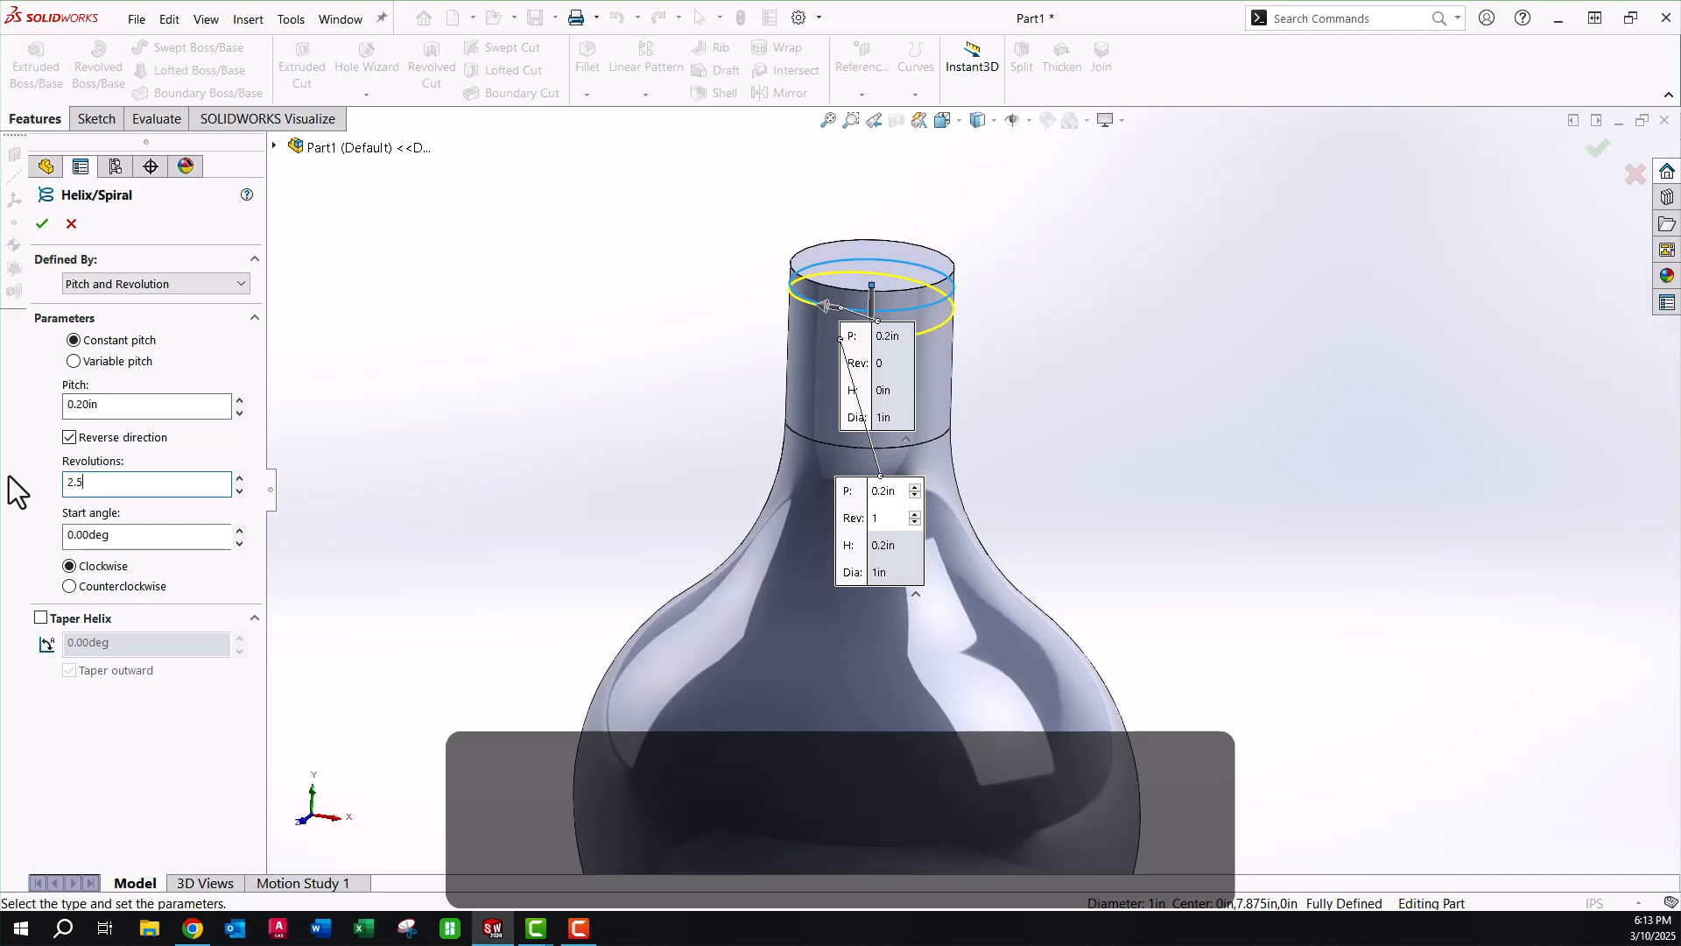
{"action": "left_click", "coordinate": [132, 536]}
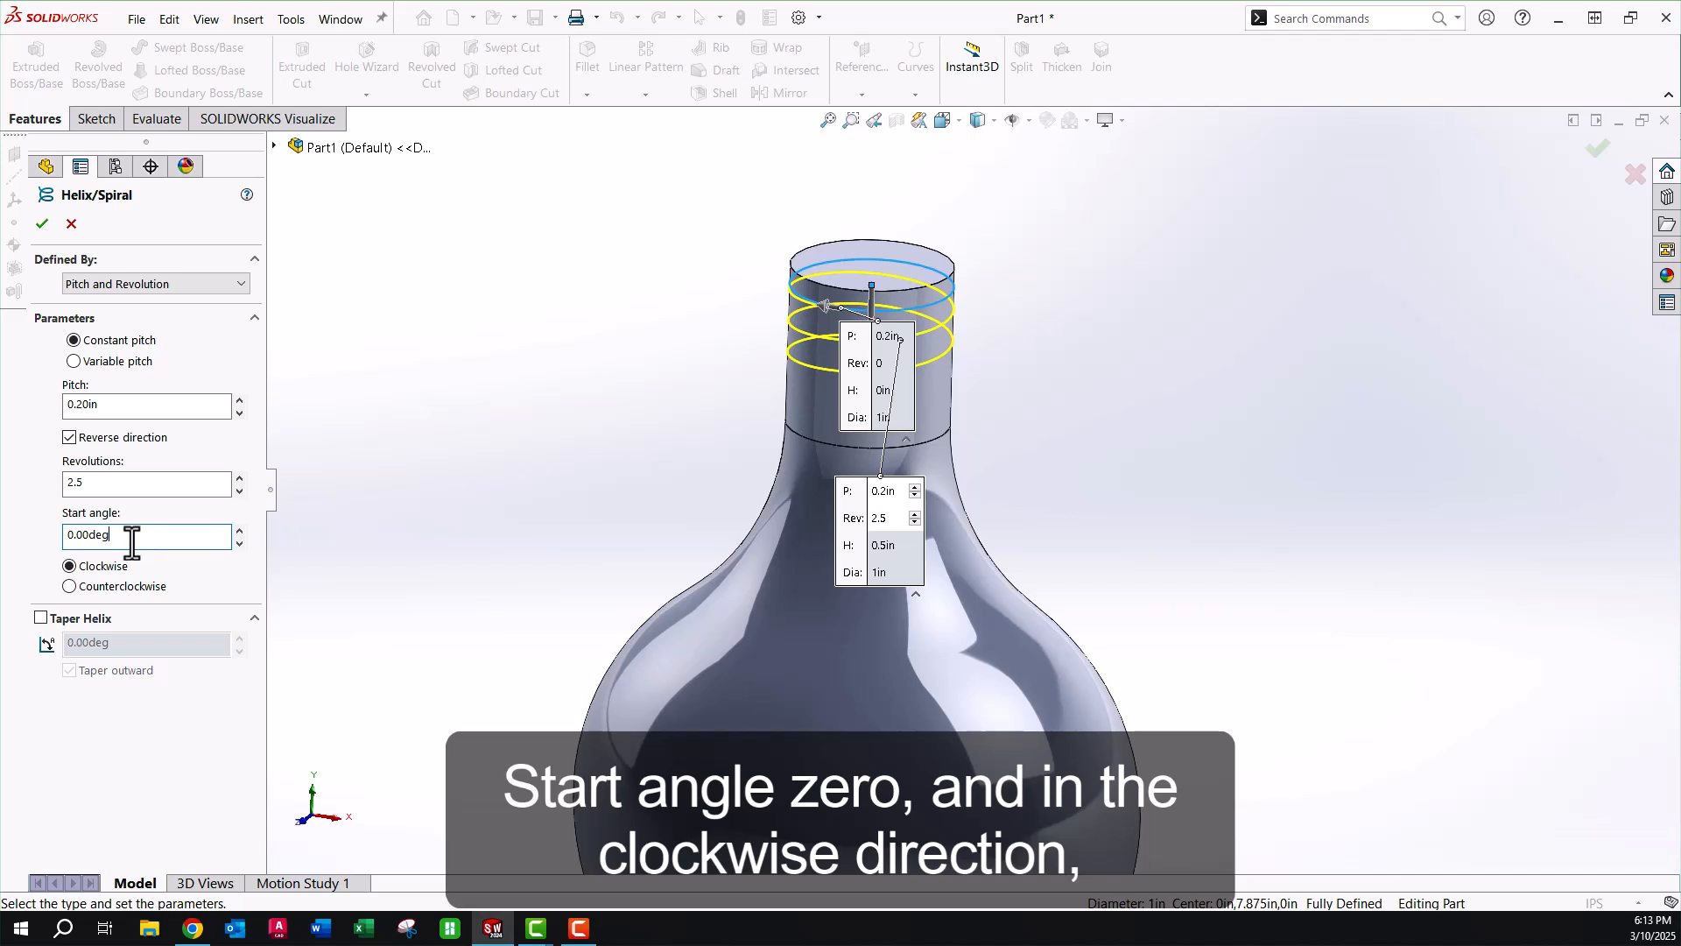
{"action": "left_click", "coordinate": [43, 224]}
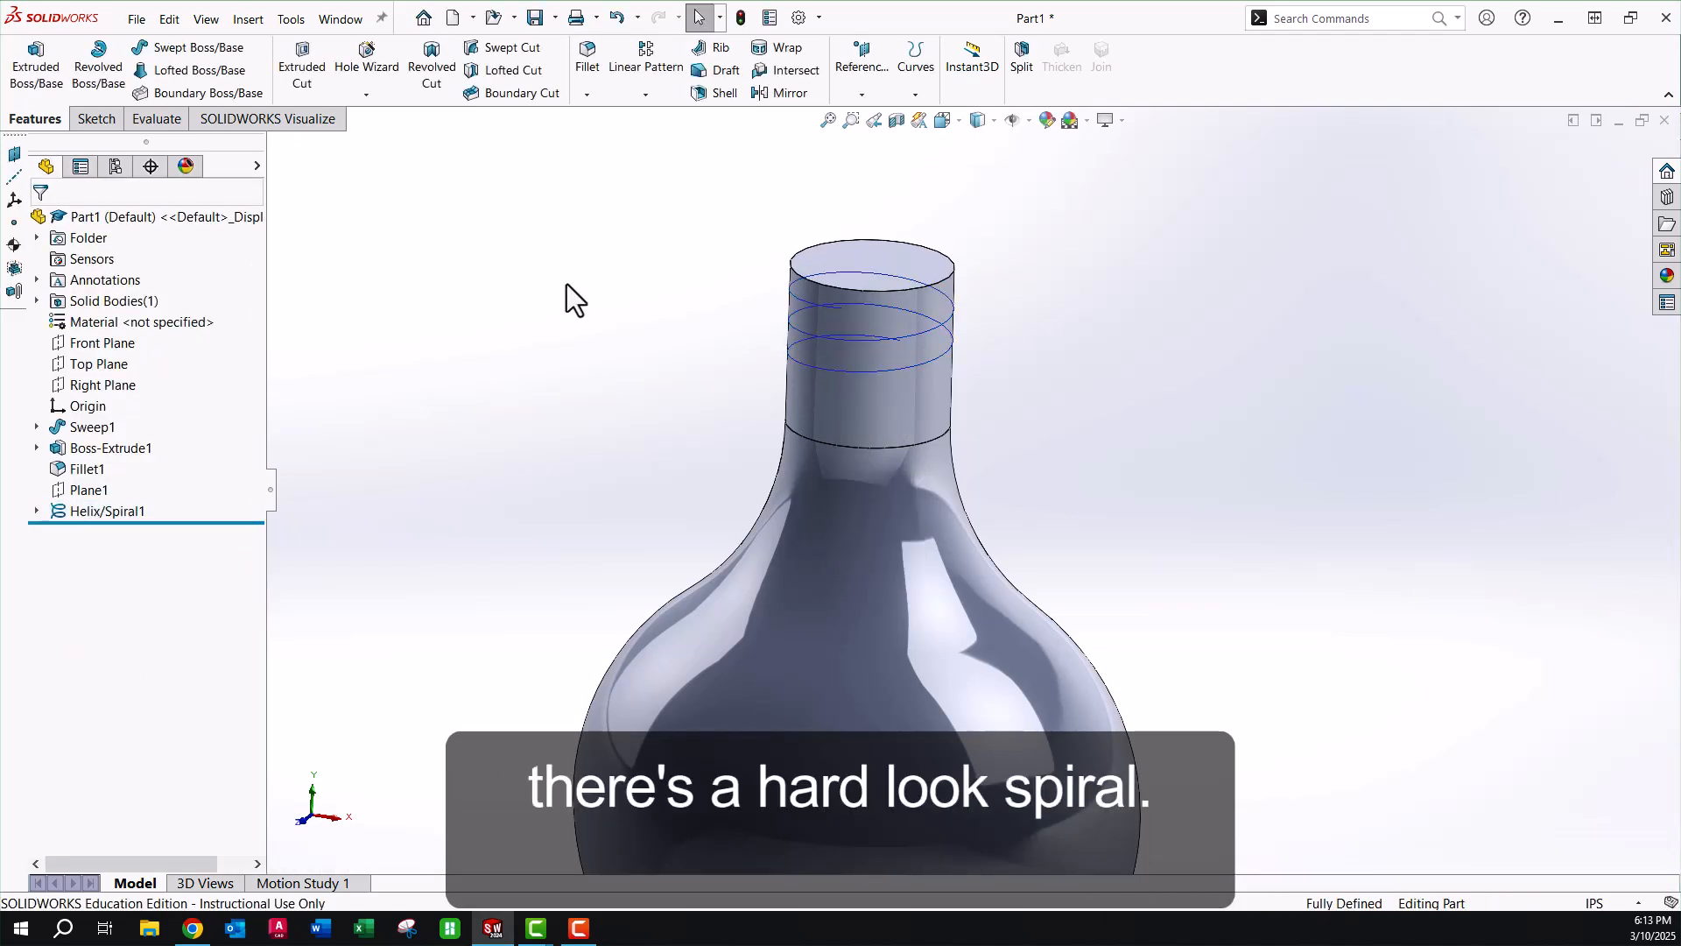
On the Right Plane, sketch a closed thread profile beside the neck: two sloped lines about 0.14 in long, a tangent arc, and a vertical line.
{"action": "middle_click_drag", "start_coordinate": [566, 284], "coordinate": [558, 305]}
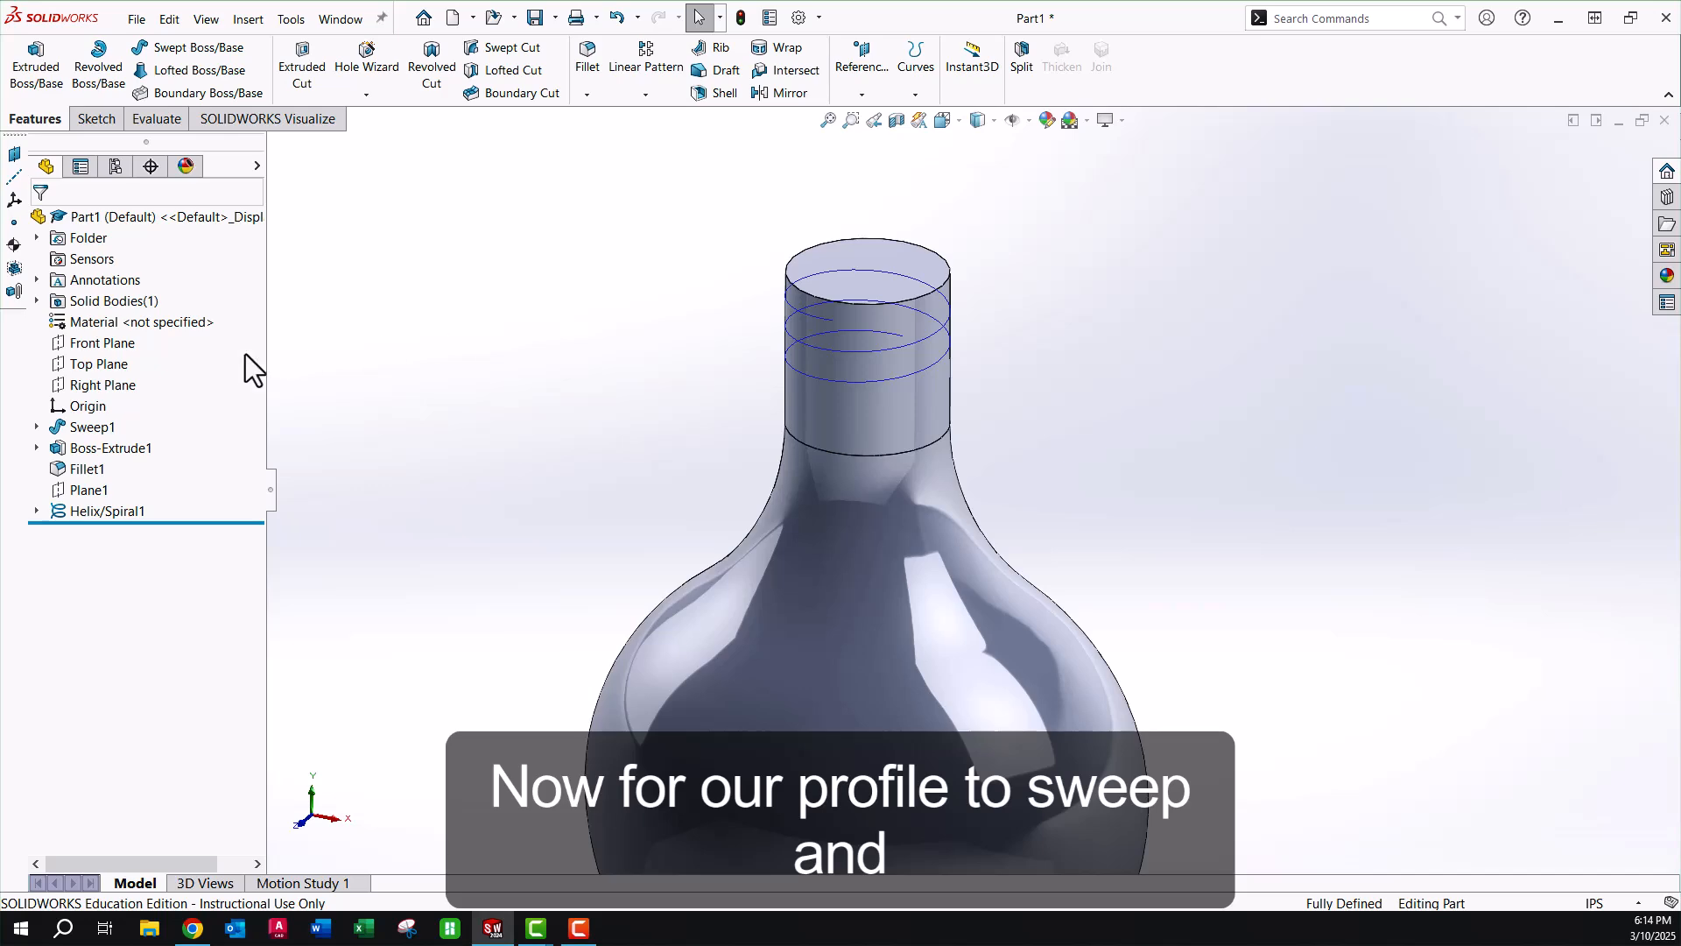
{"action": "left_click", "coordinate": [102, 385]}
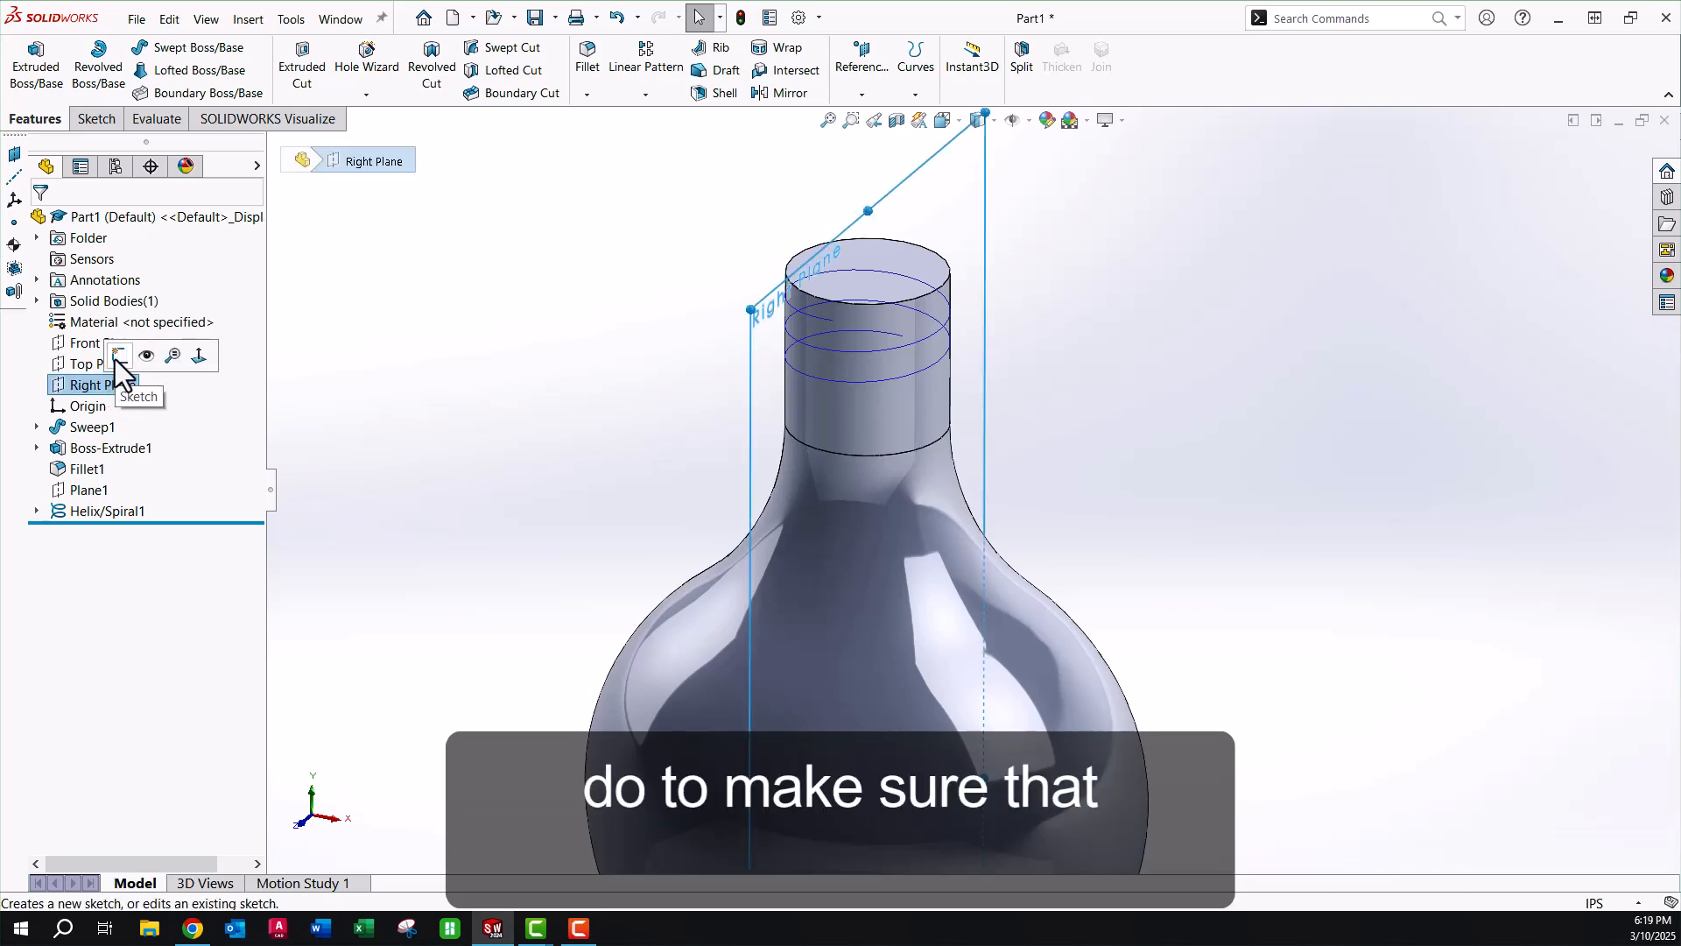
{"action": "left_click", "coordinate": [126, 355]}
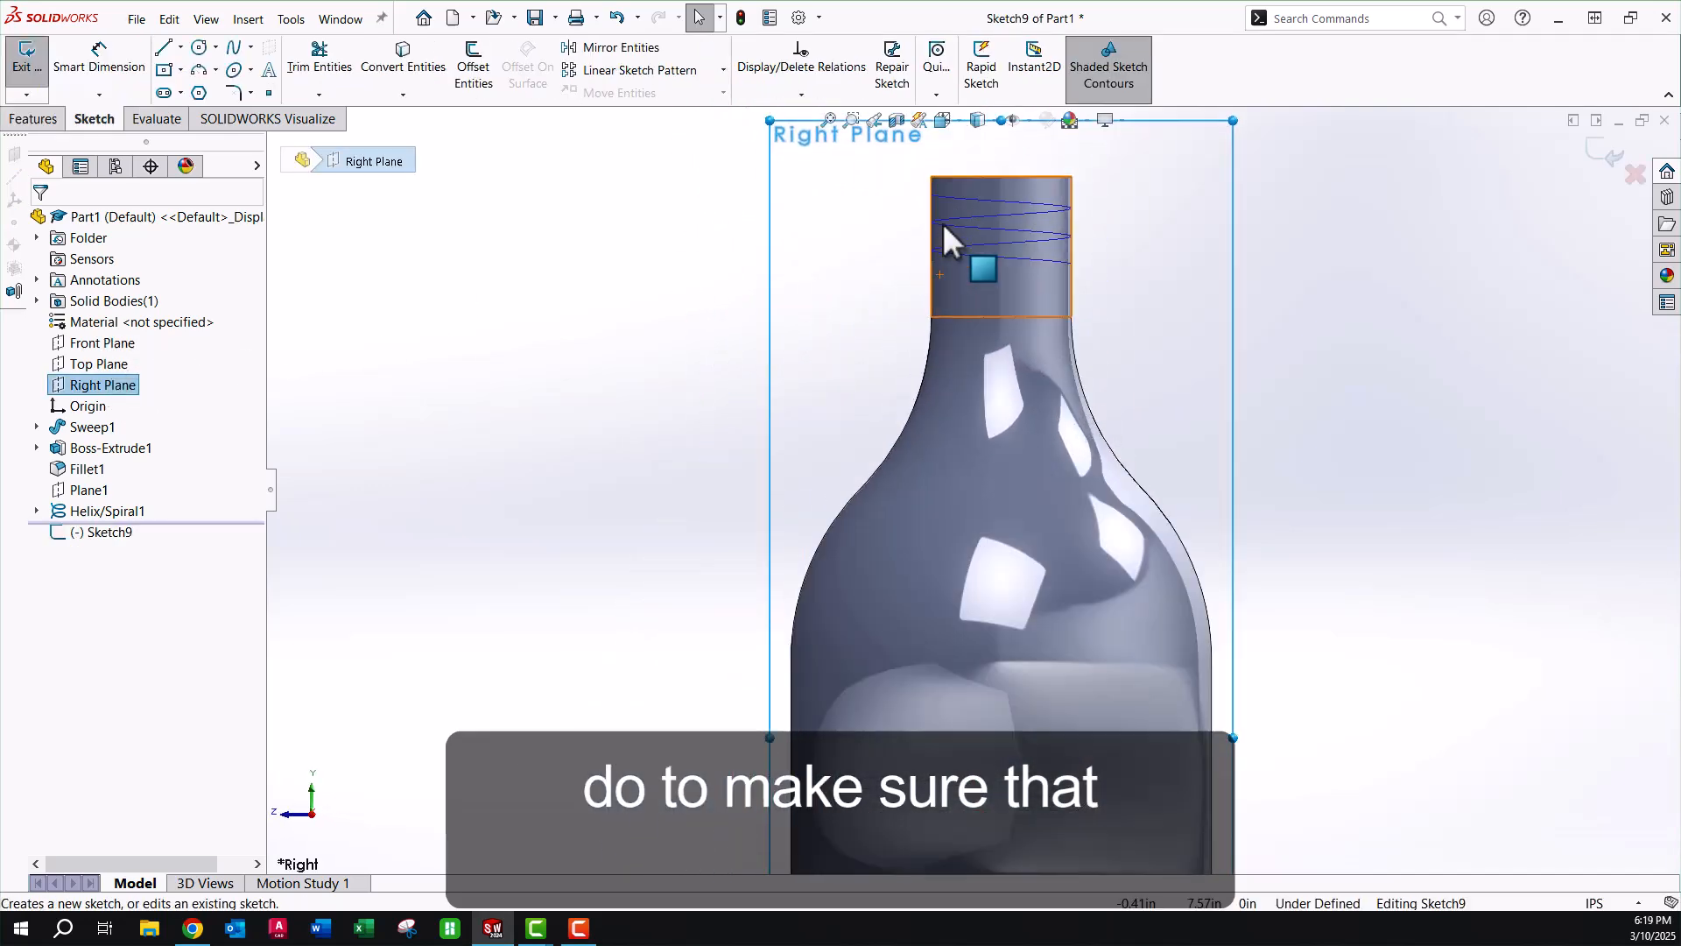
{"action": "scroll", "coordinate": [942, 223], "scroll_direction": "down", "scroll_amount": 5}
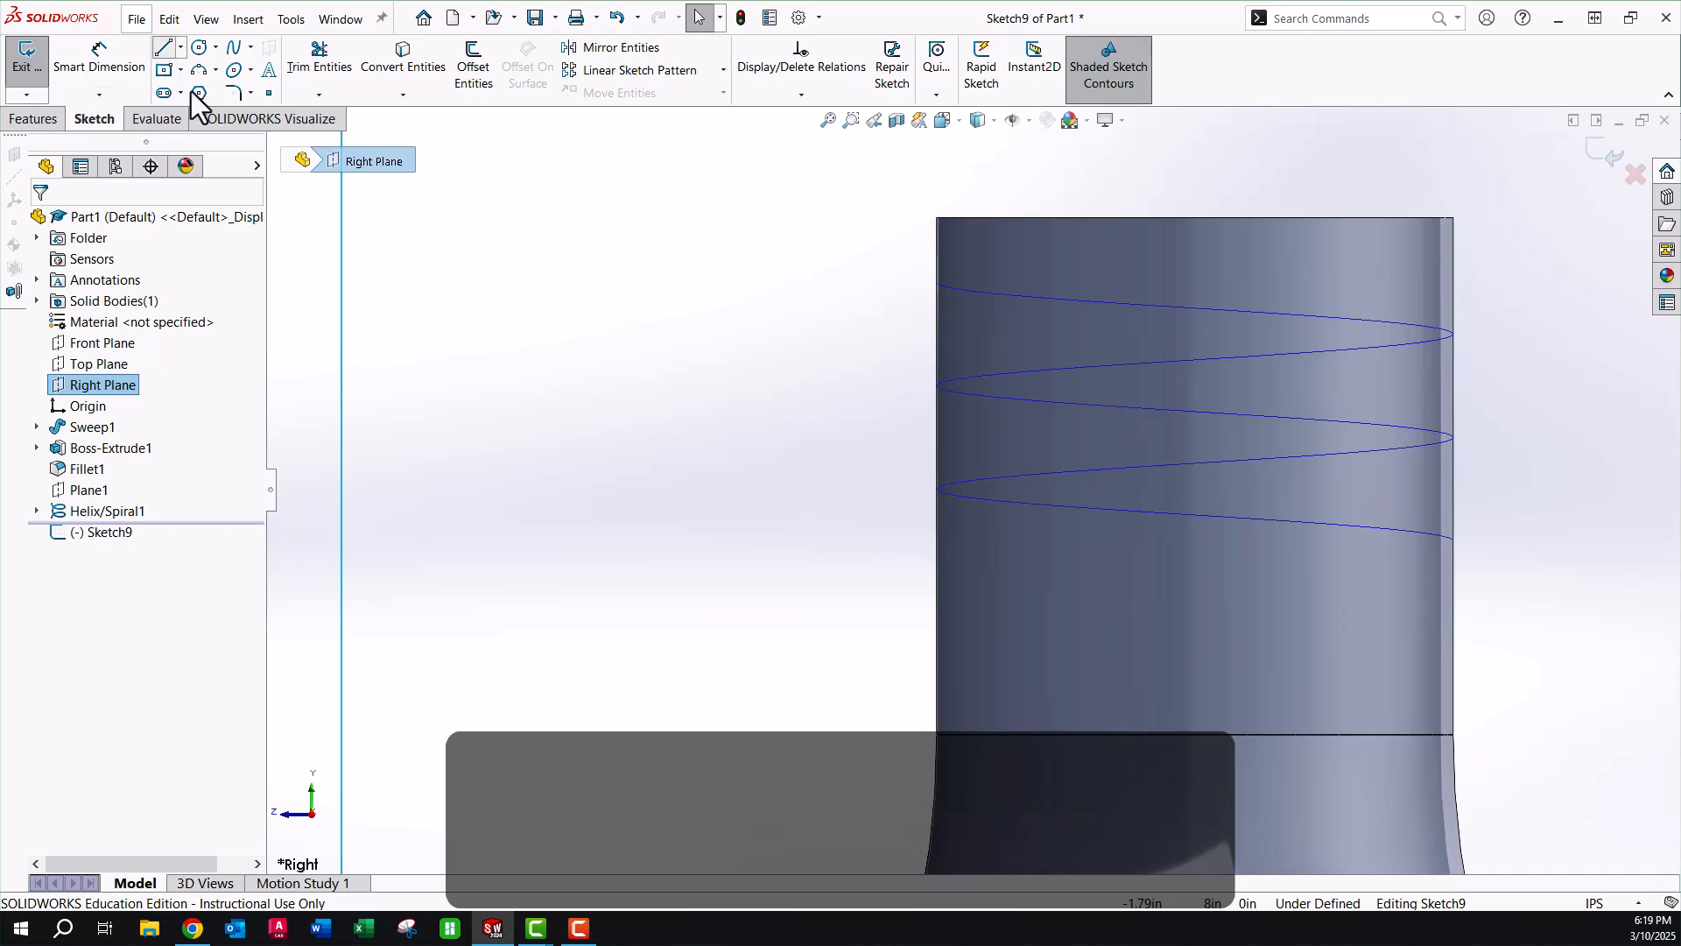
{"action": "left_click", "coordinate": [163, 48]}
{"action": "left_click", "coordinate": [818, 268]}
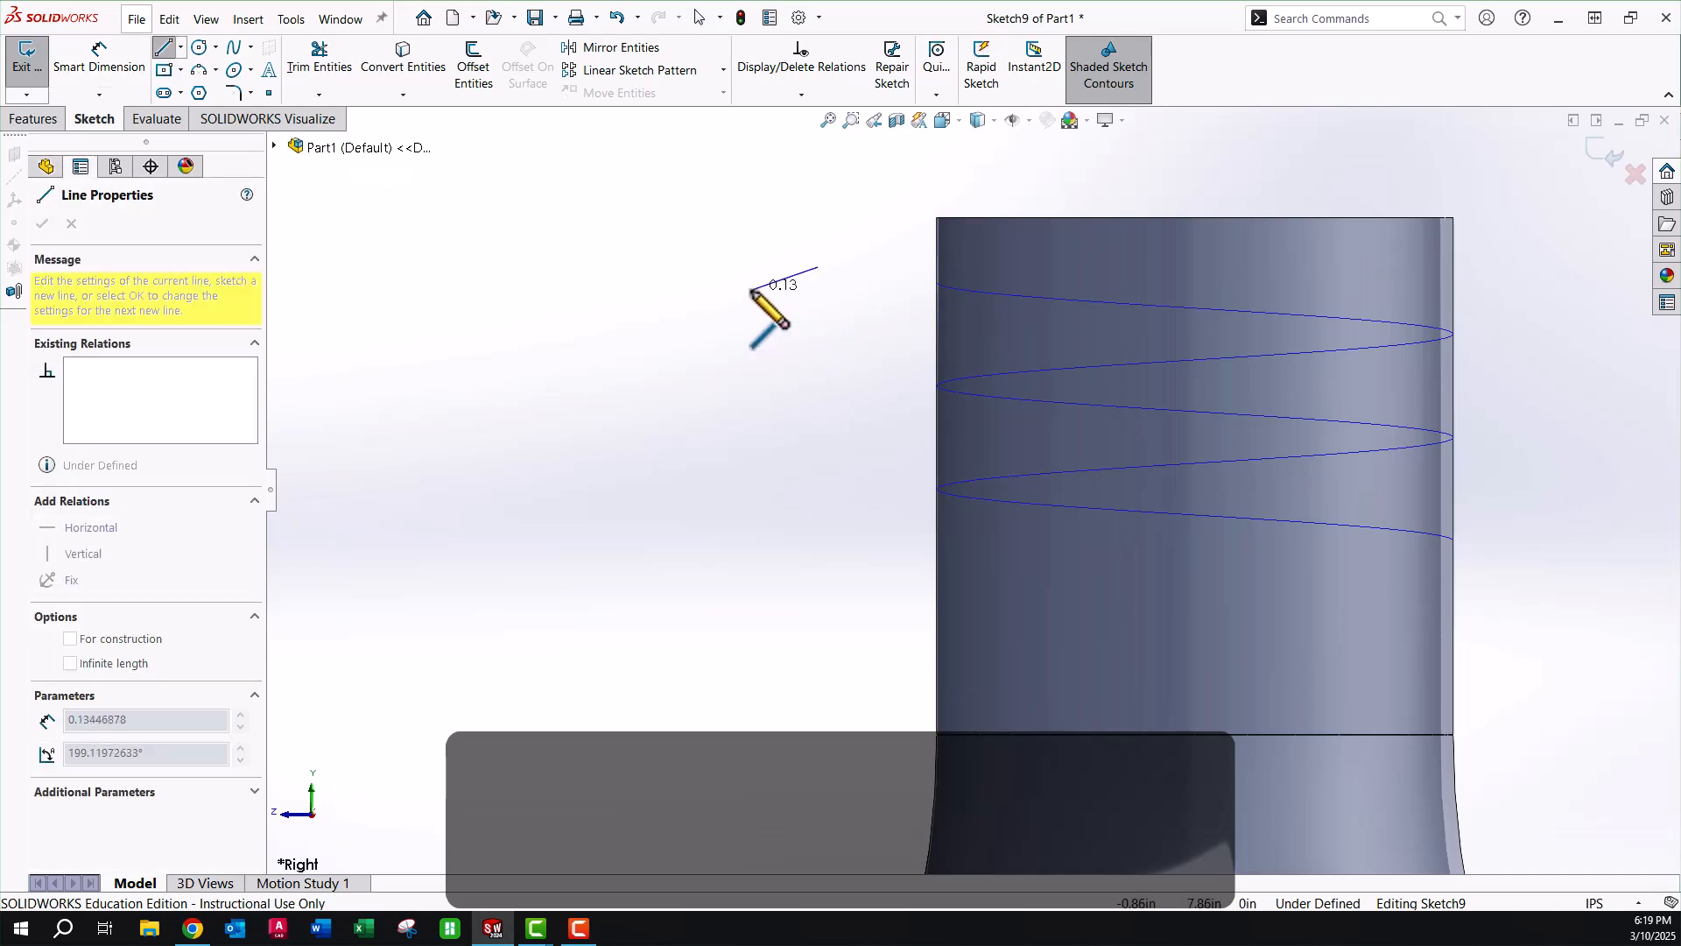
{"action": "left_click", "coordinate": [749, 291]}
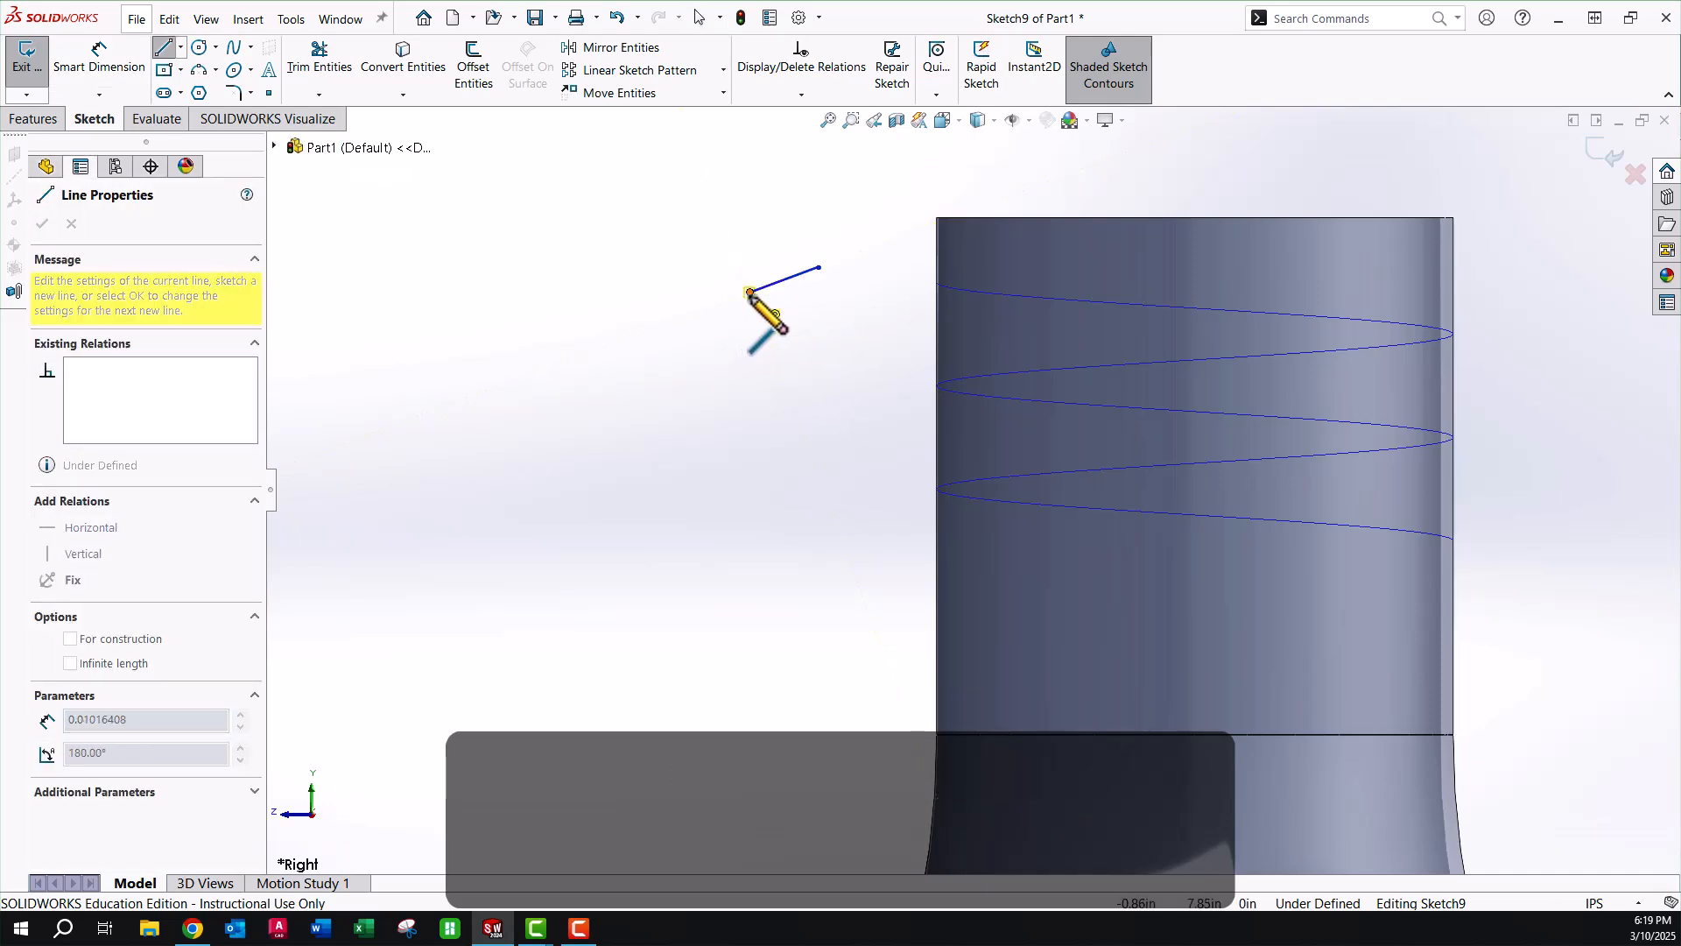
{"action": "left_click", "coordinate": [750, 351]}
{"action": "left_click", "coordinate": [819, 379]}
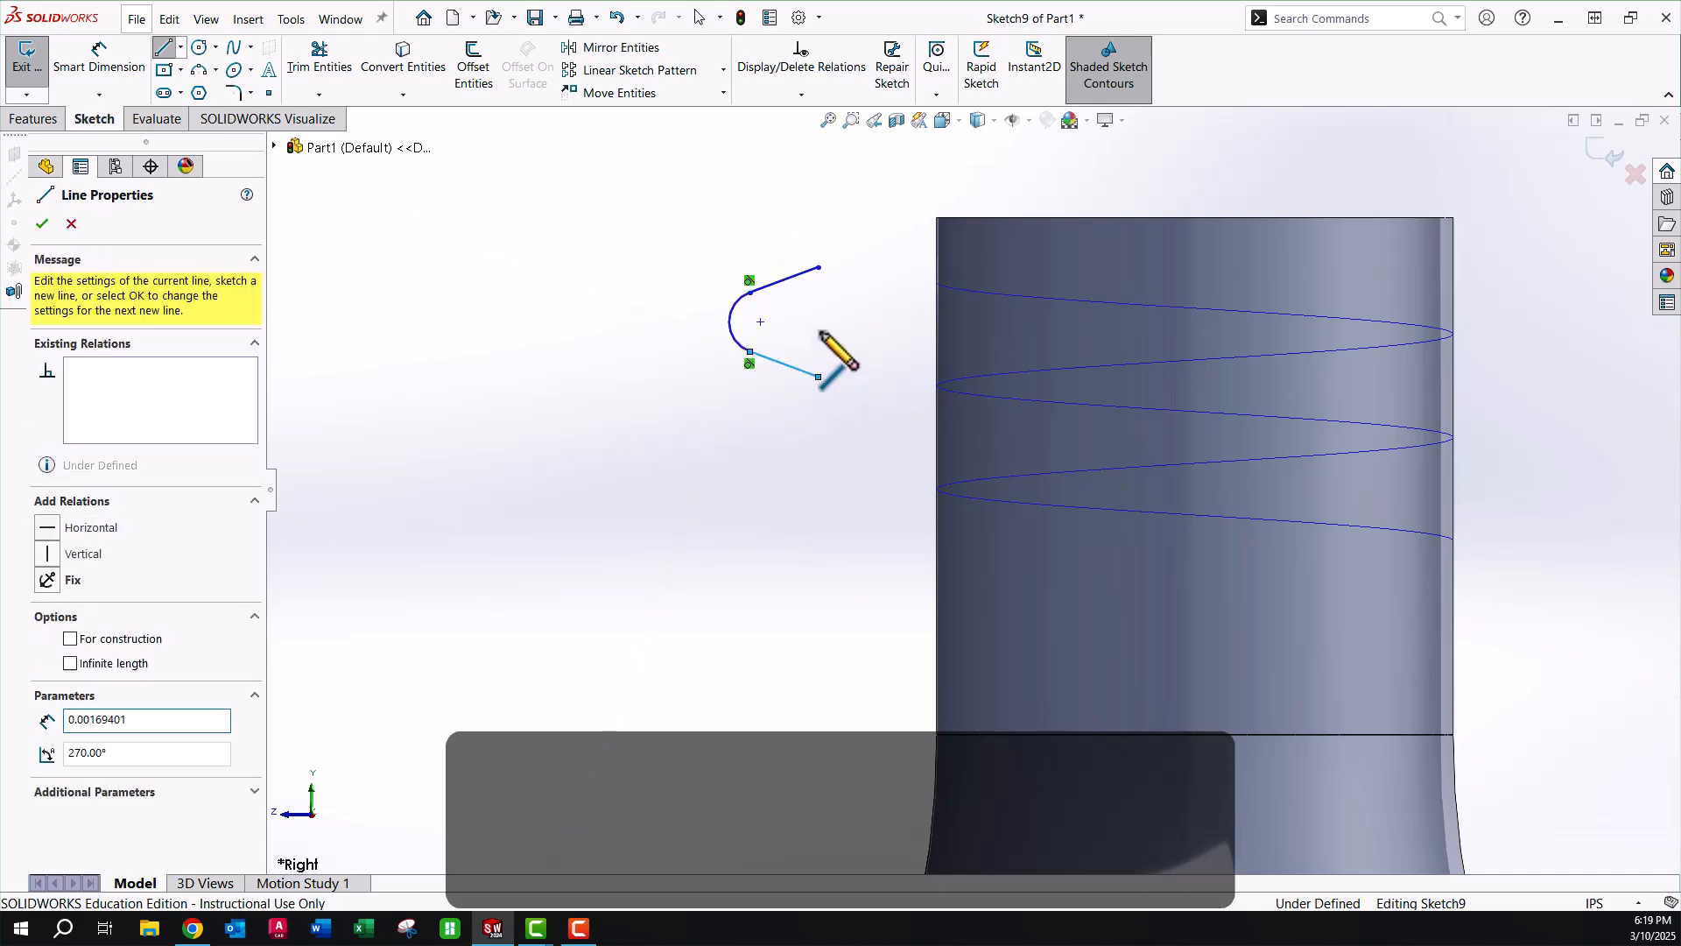
{"action": "left_click", "coordinate": [819, 267]}
{"action": "scroll", "coordinate": [814, 298], "scroll_direction": "up", "scroll_amount": 3}
{"action": "key", "text": "Escape"}
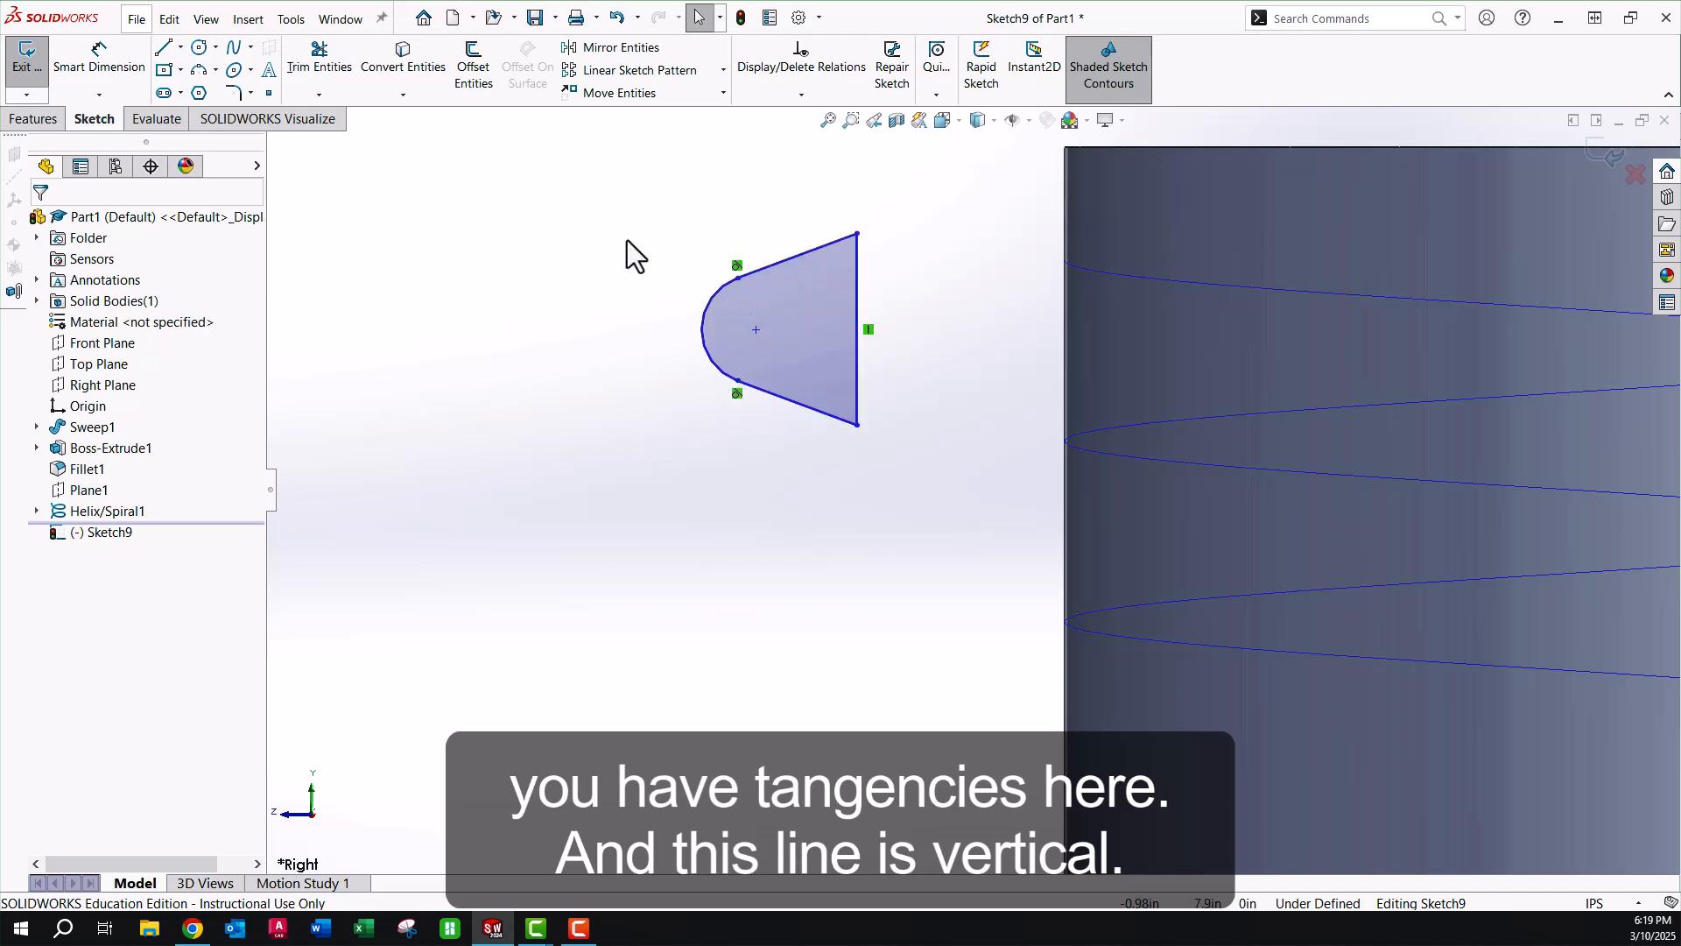
Add a vertical relation between the two endpoints of the thread profile's arc.
{"action": "left_click", "coordinate": [738, 279]}
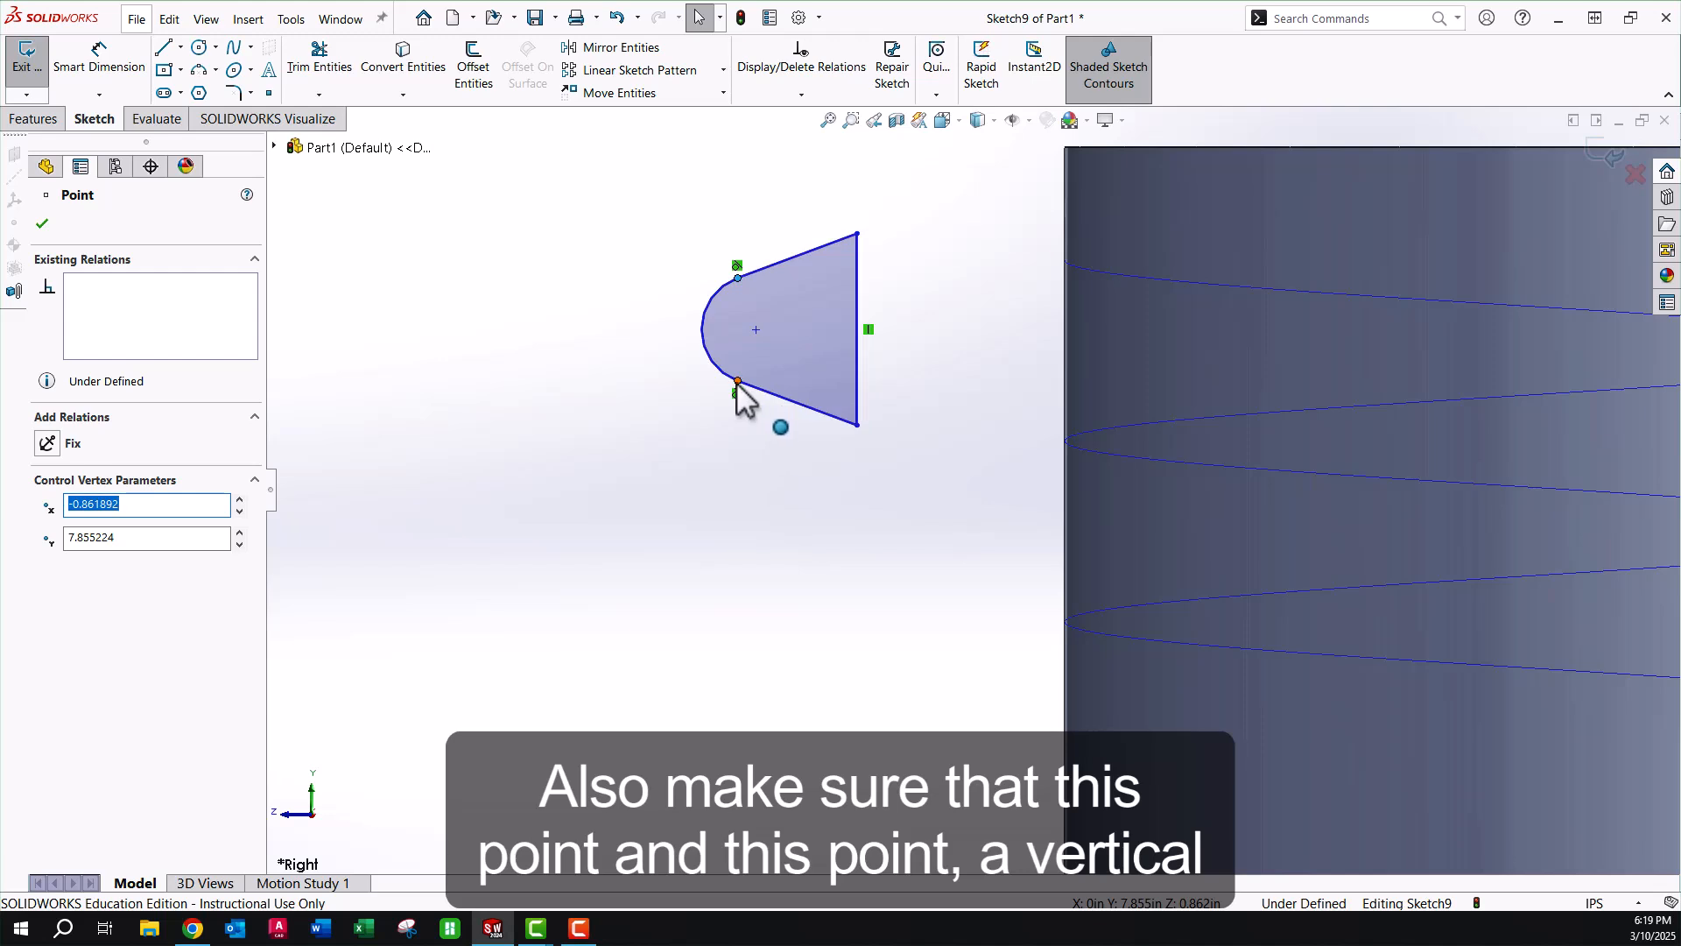
{"action": "left_click", "coordinate": [738, 381], "text": "ctrl"}
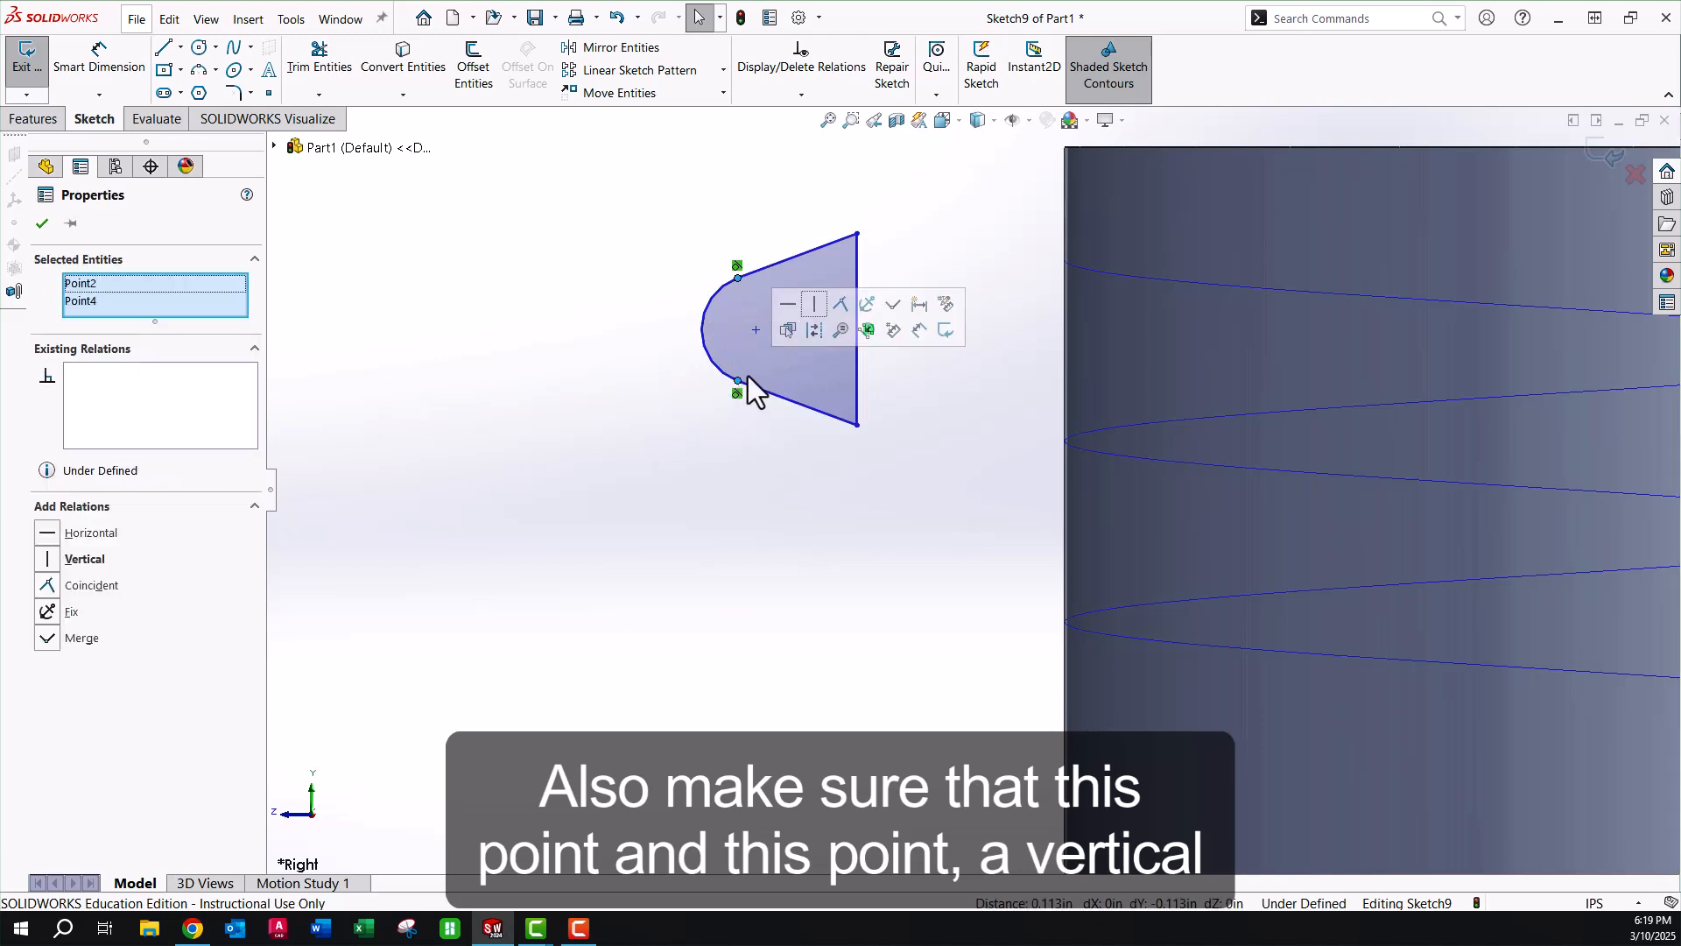
{"action": "left_click", "coordinate": [811, 311]}
{"action": "left_click", "coordinate": [768, 540]}
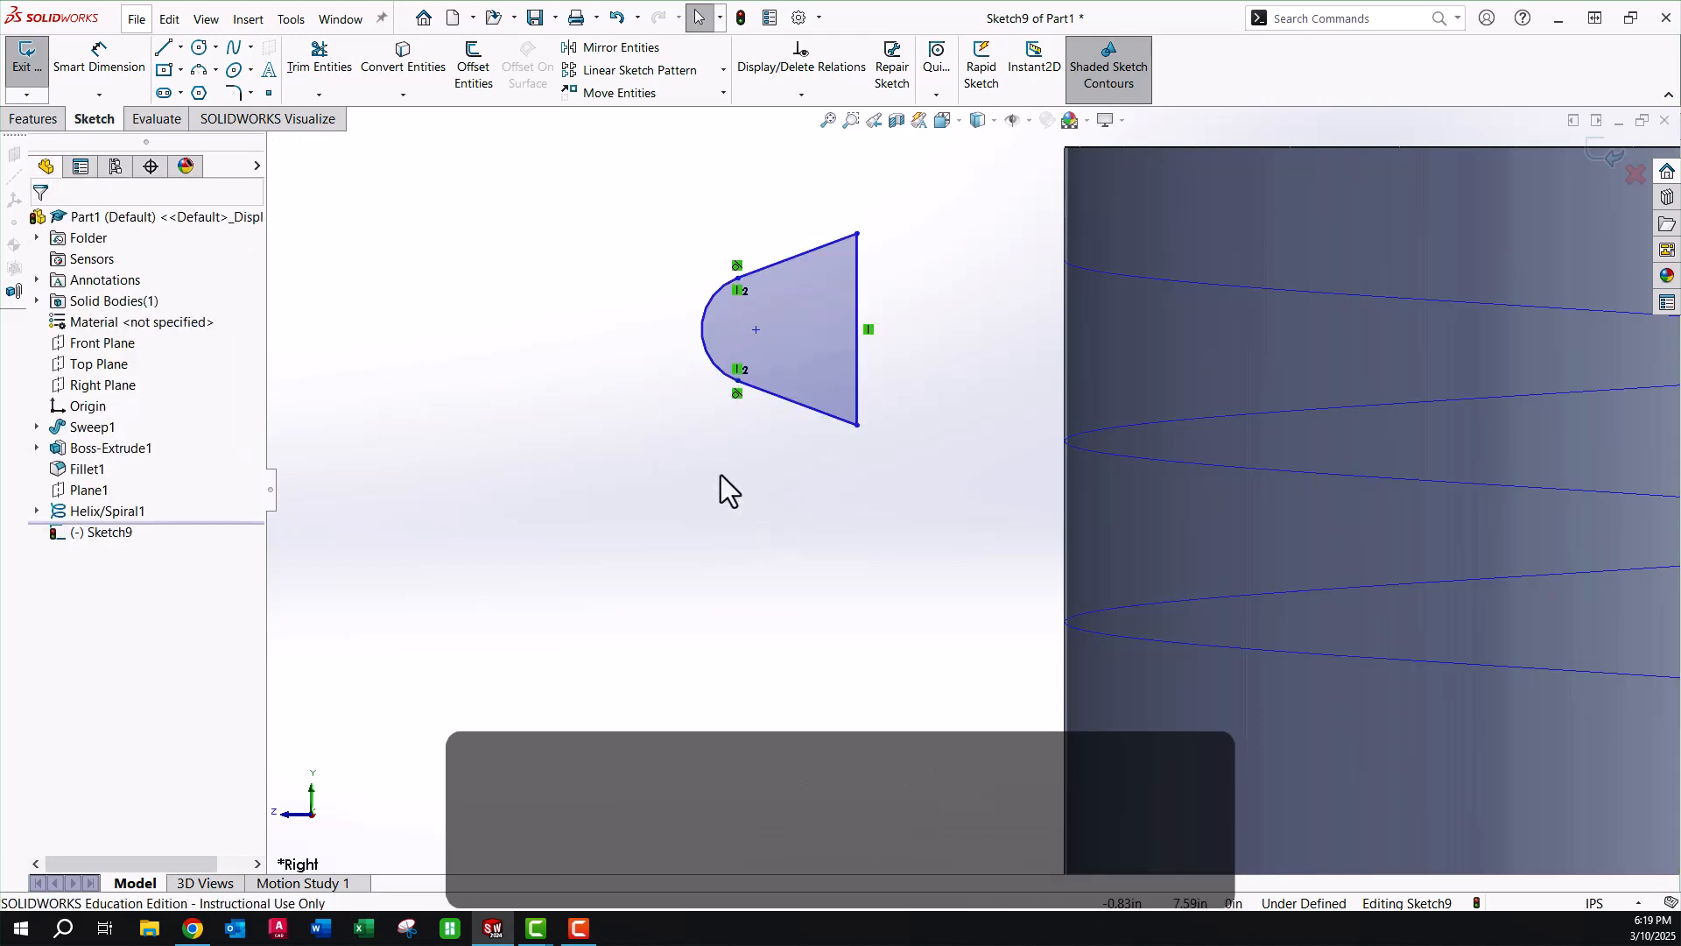
Dimension the angle between the thread profile's two sloped lines as 25°.
{"action": "left_click", "coordinate": [99, 70]}
{"action": "left_click", "coordinate": [812, 252]}
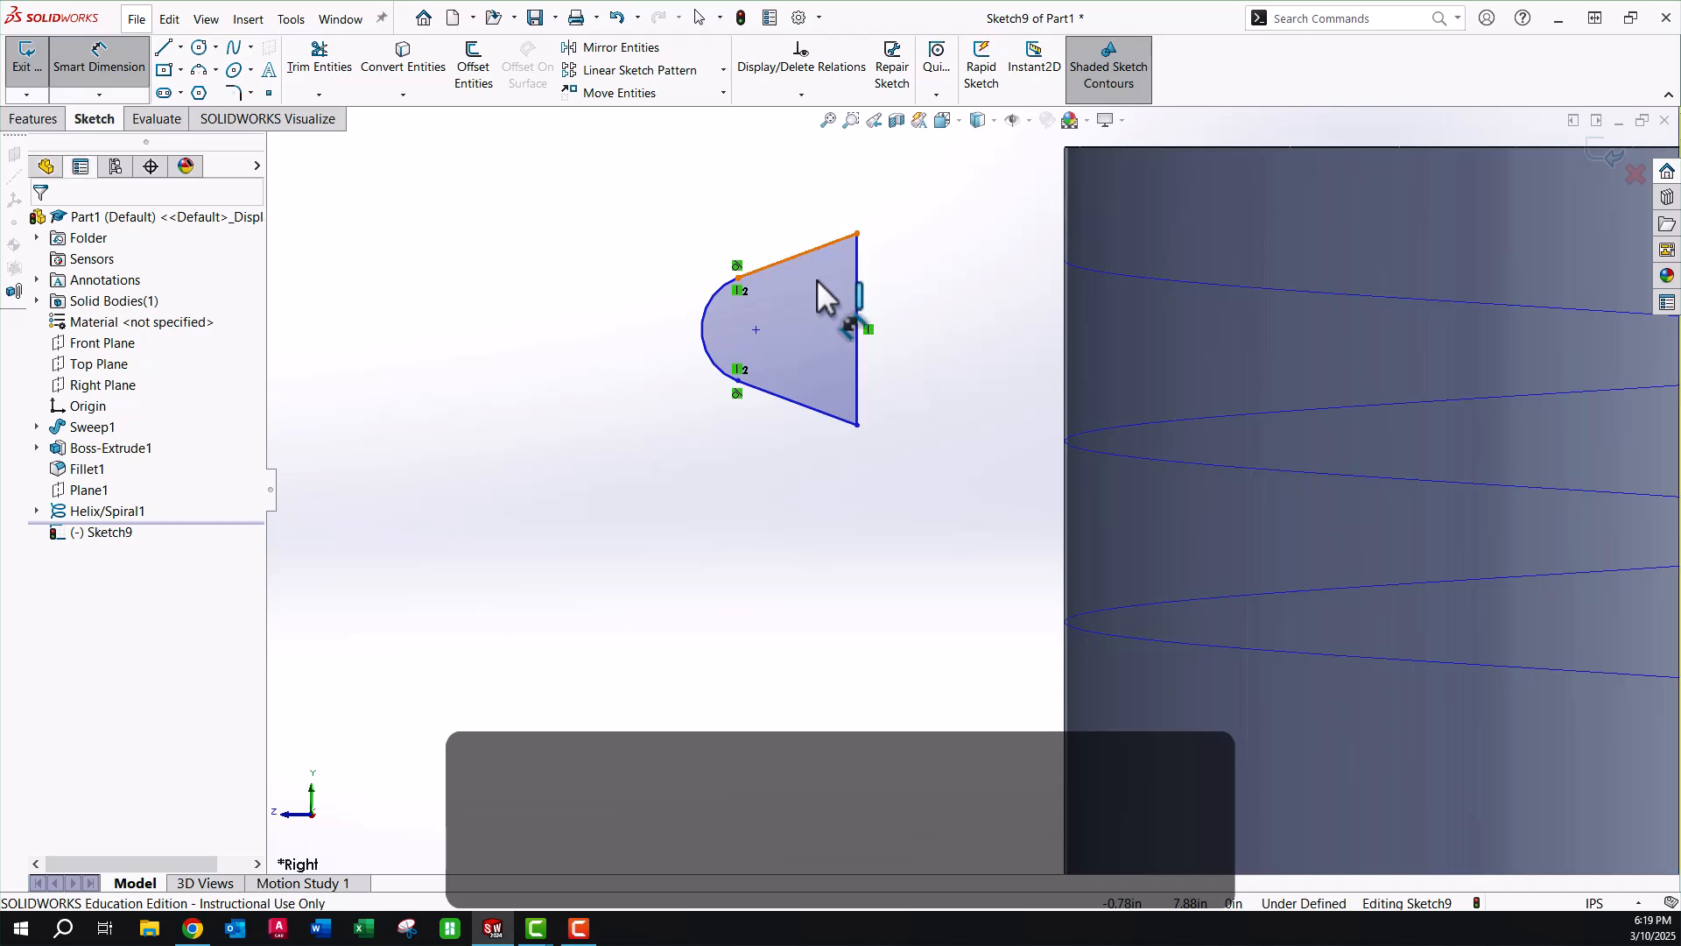
{"action": "left_click", "coordinate": [818, 412]}
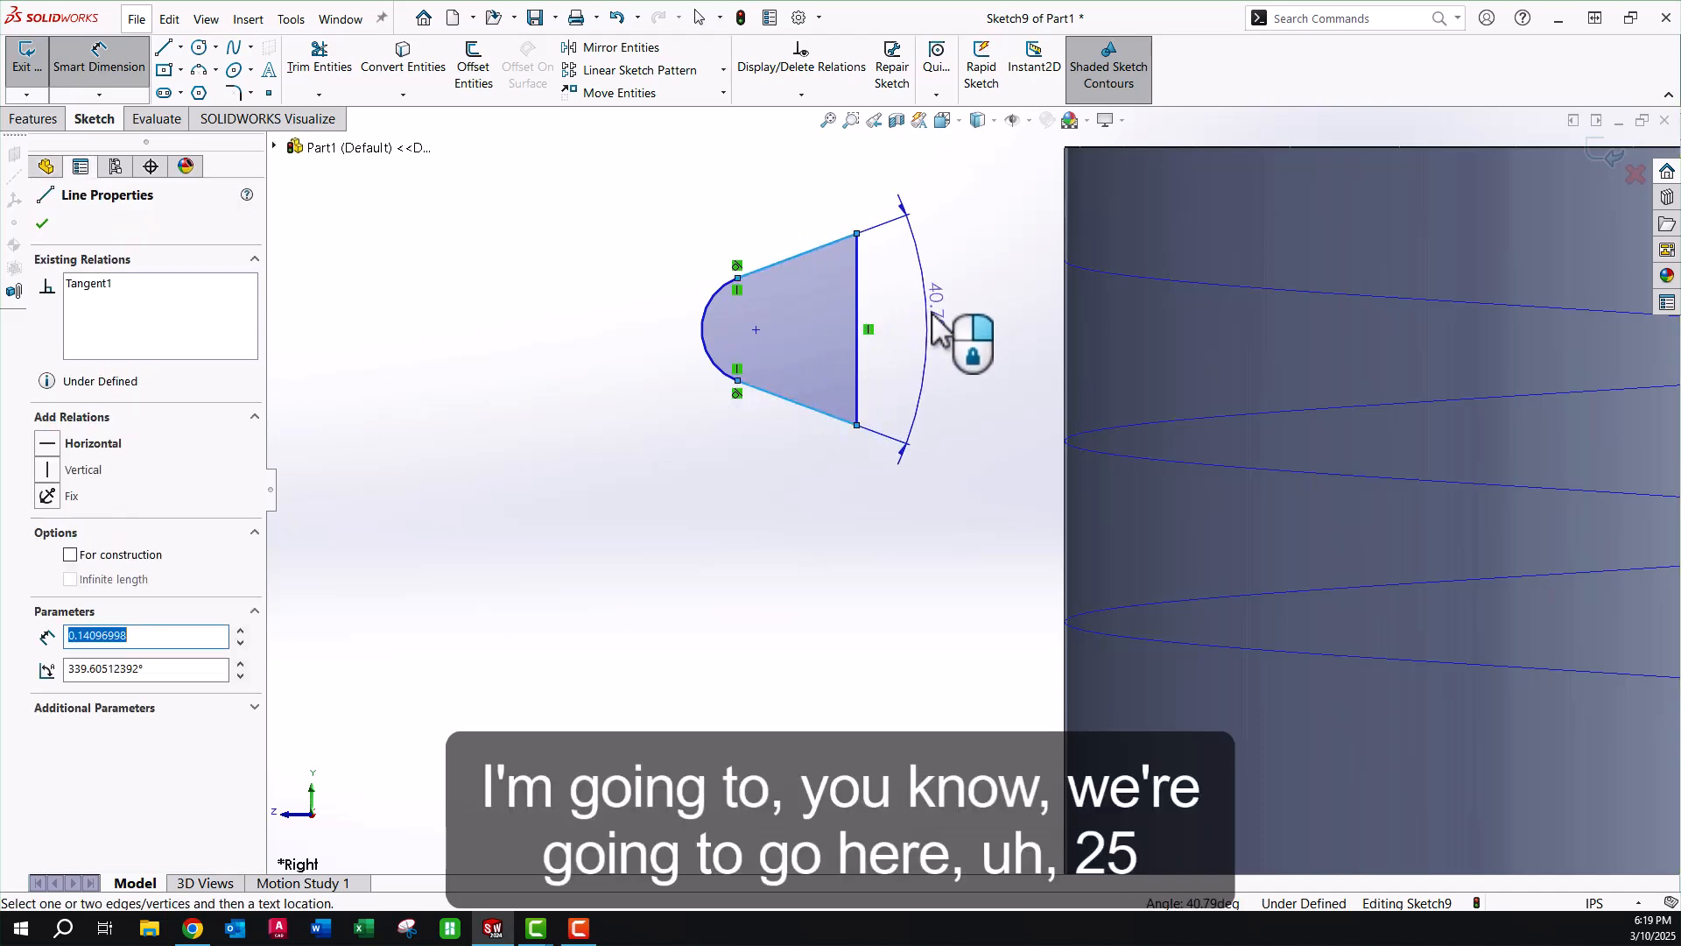
{"action": "left_click", "coordinate": [954, 341]}
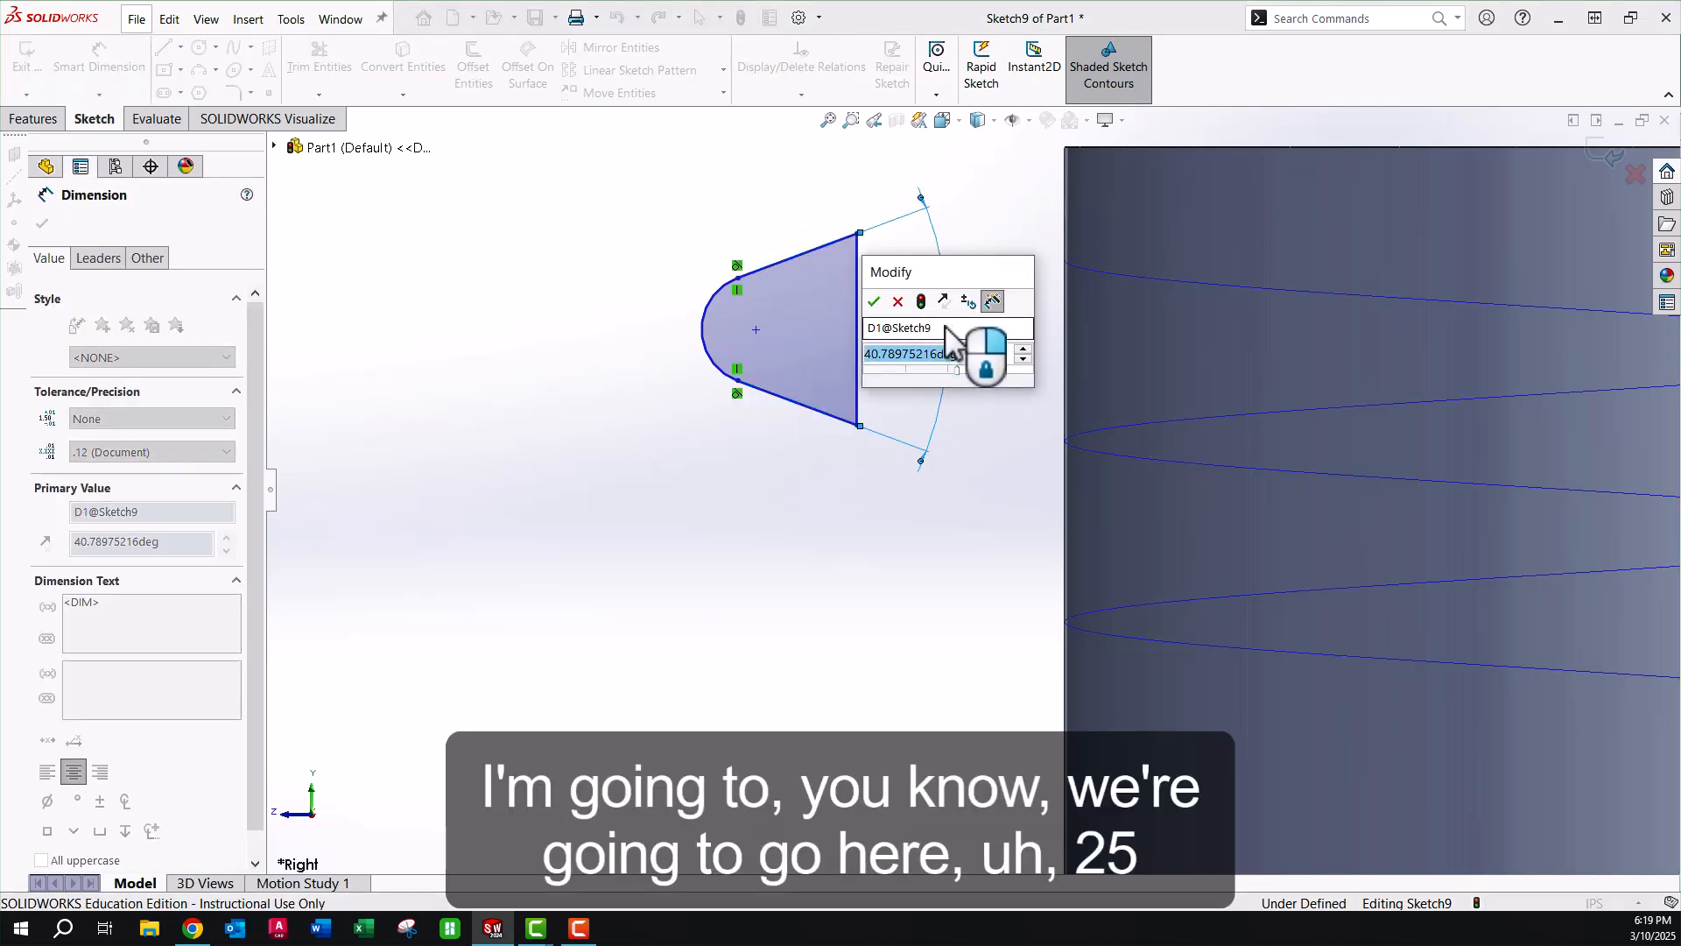
{"action": "type", "text": "25"}
{"action": "key", "text": "Return"}
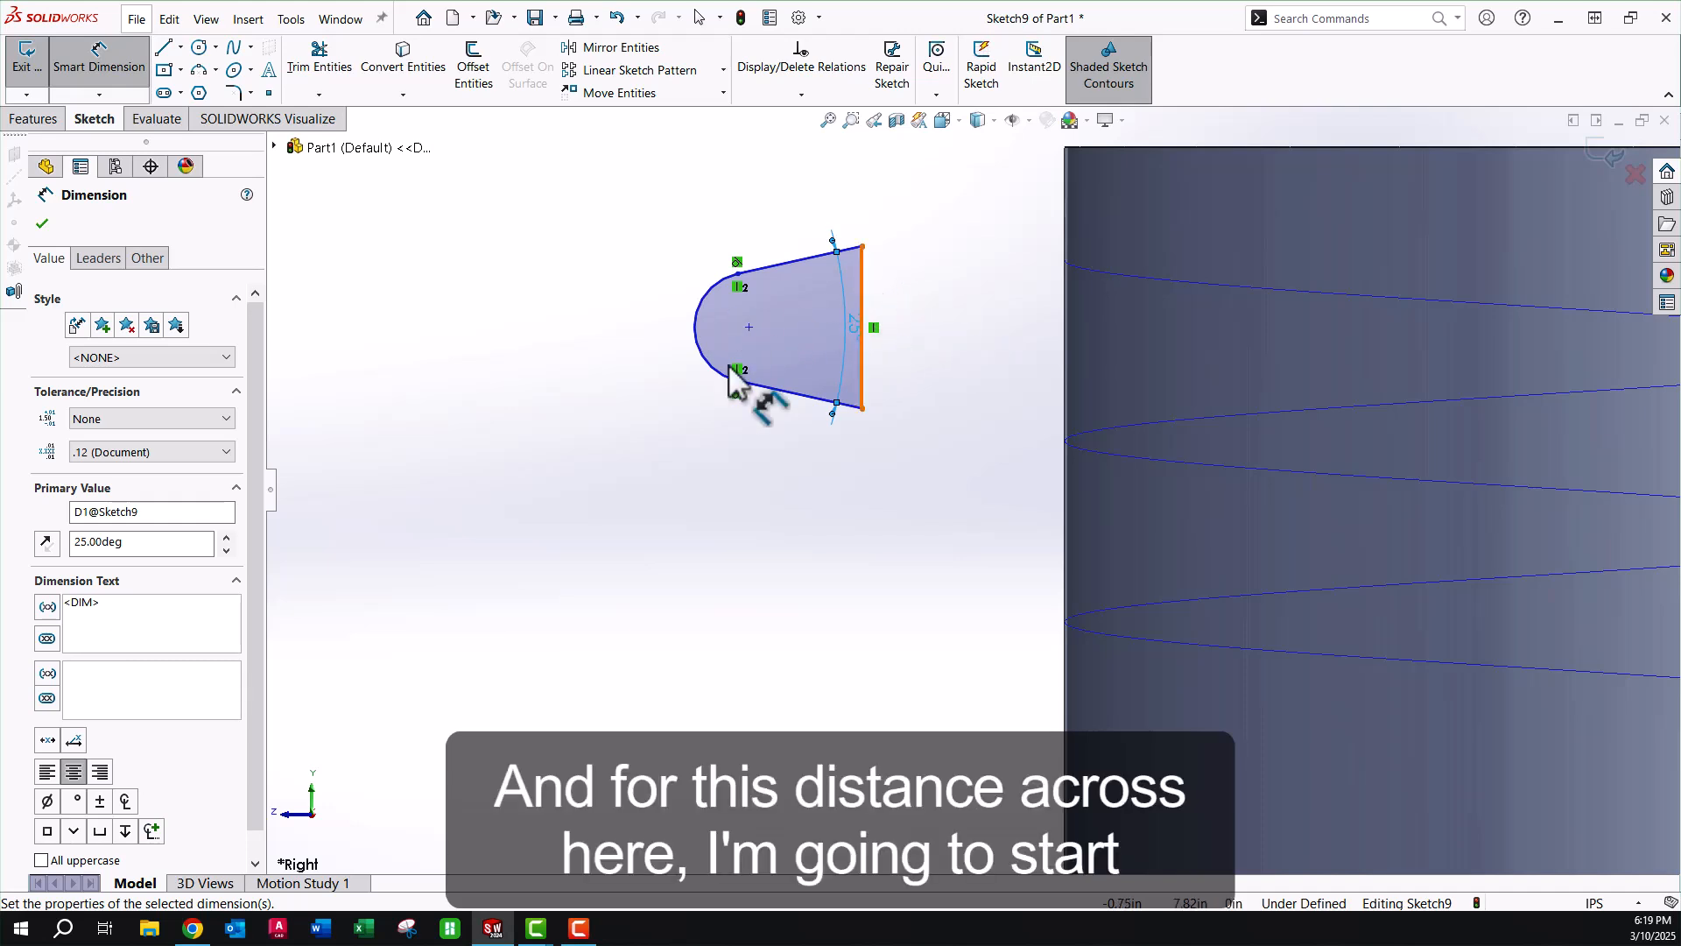
Dimension the overall width from the thread profile's vertical line to the arc's outermost point as 0.075 in.
{"action": "left_click", "coordinate": [862, 316]}
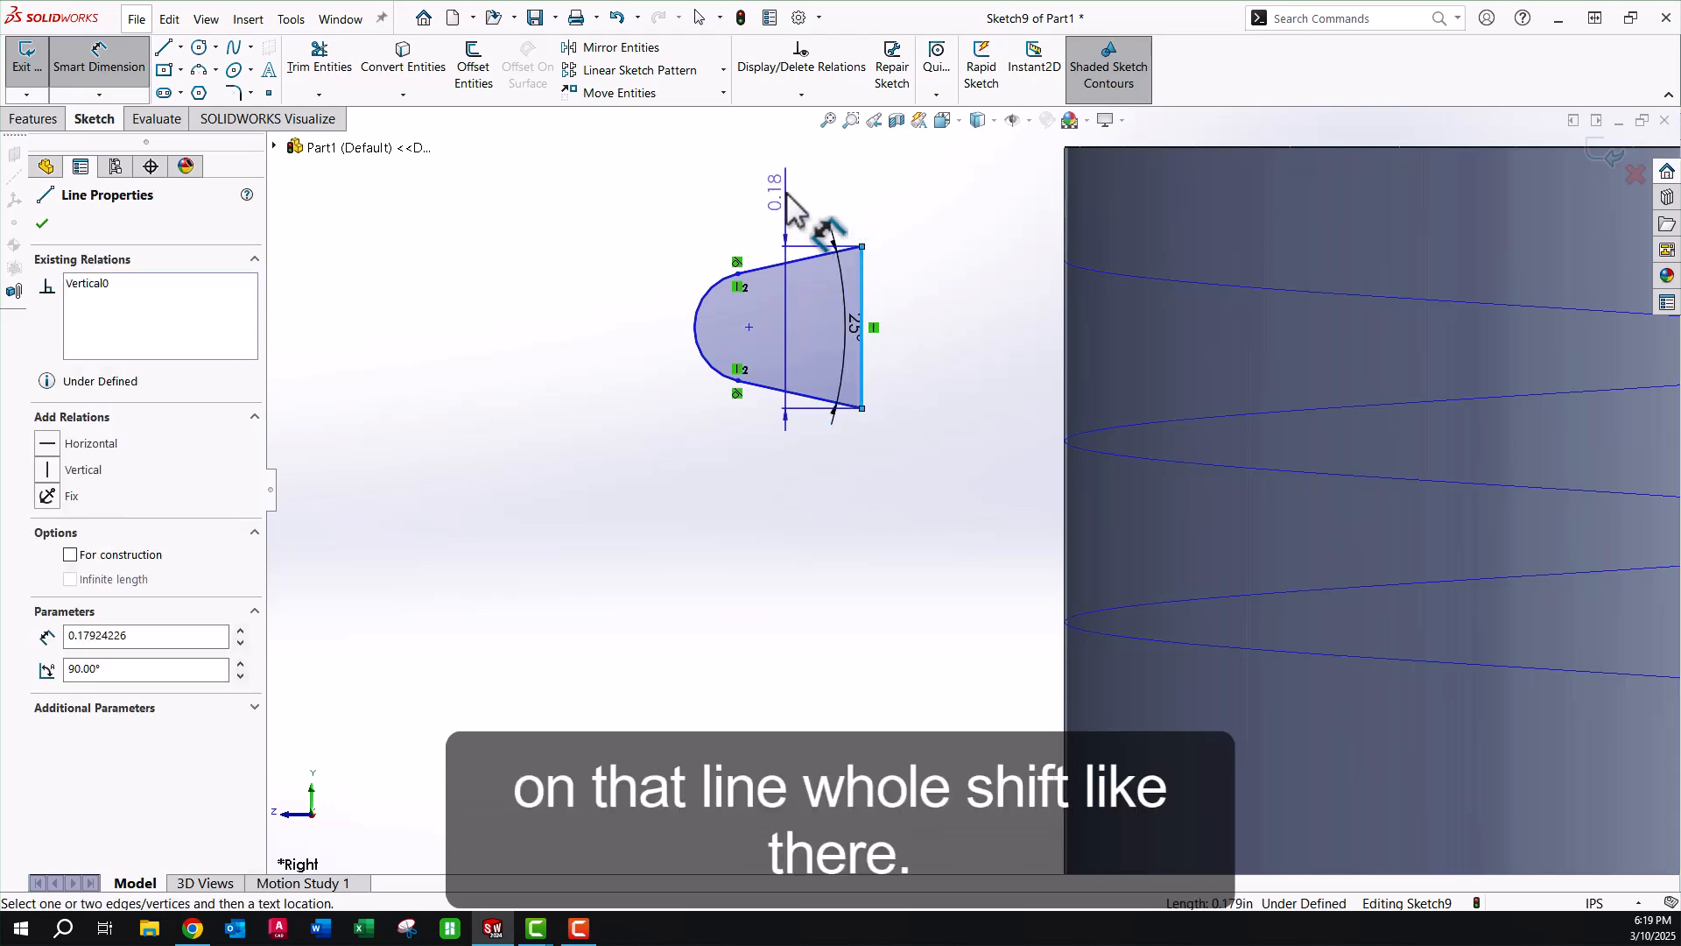
{"action": "left_click", "coordinate": [700, 328]}
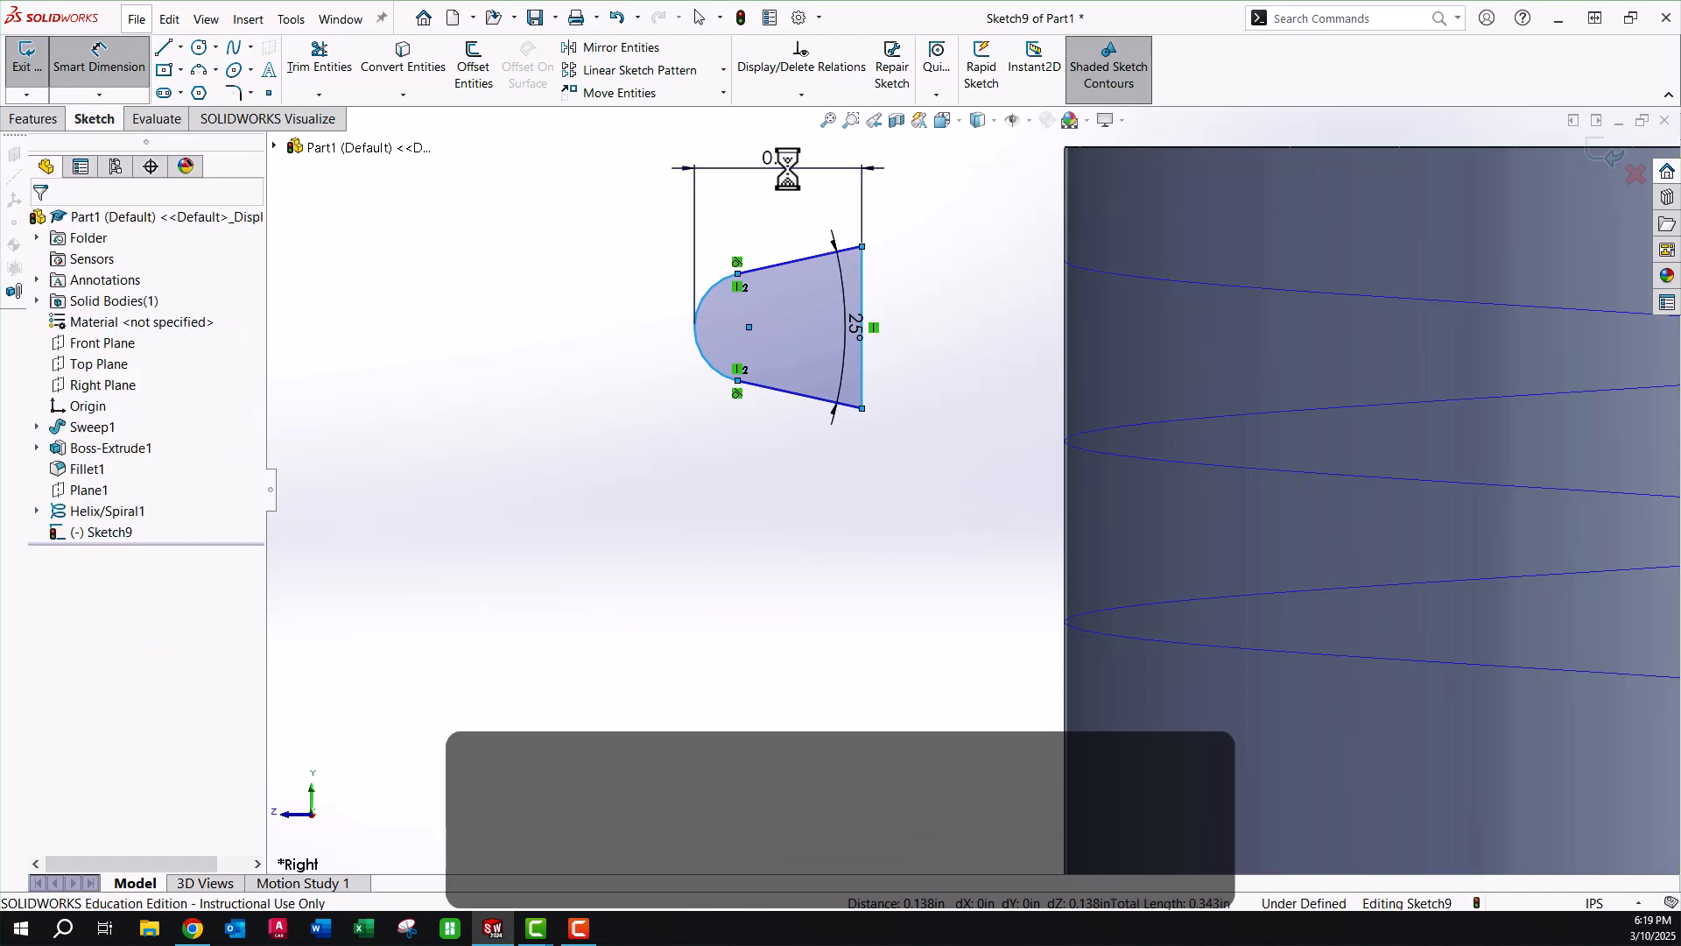
{"action": "left_click", "coordinate": [788, 170]}
{"action": "type", "text": ".0"}
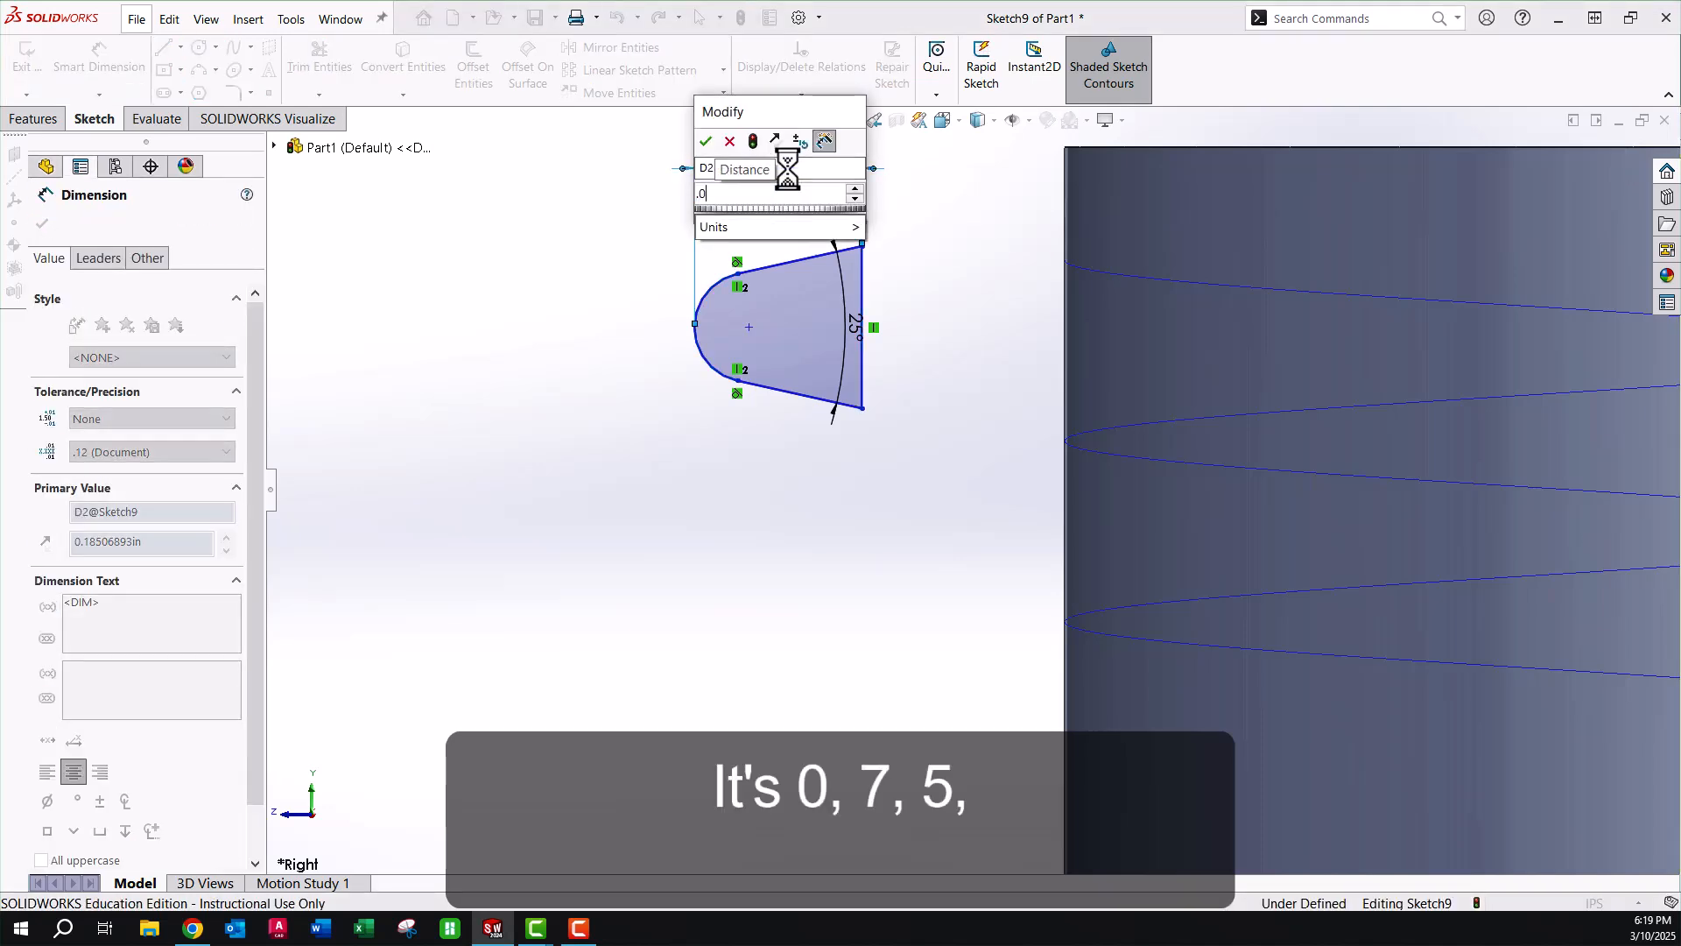
{"action": "type", "text": "75"}
{"action": "key", "text": "Return"}
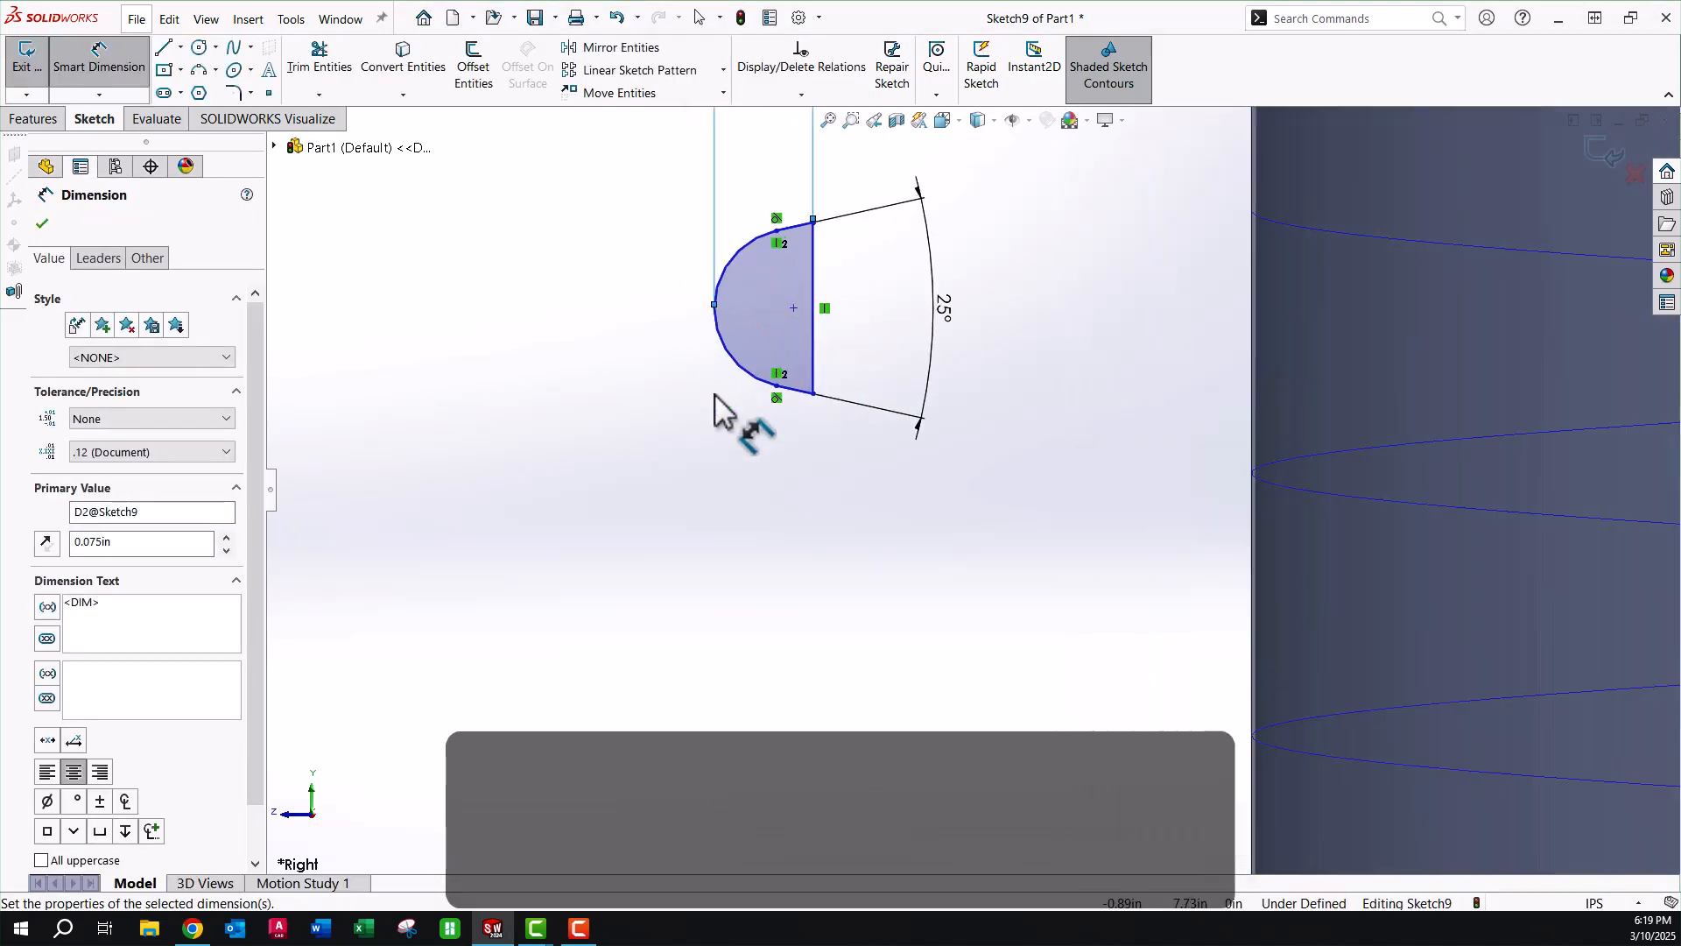
Dimension the thread profile's arc with a radius of 0.04 in and end dimensioning.
{"action": "left_click", "coordinate": [732, 361]}
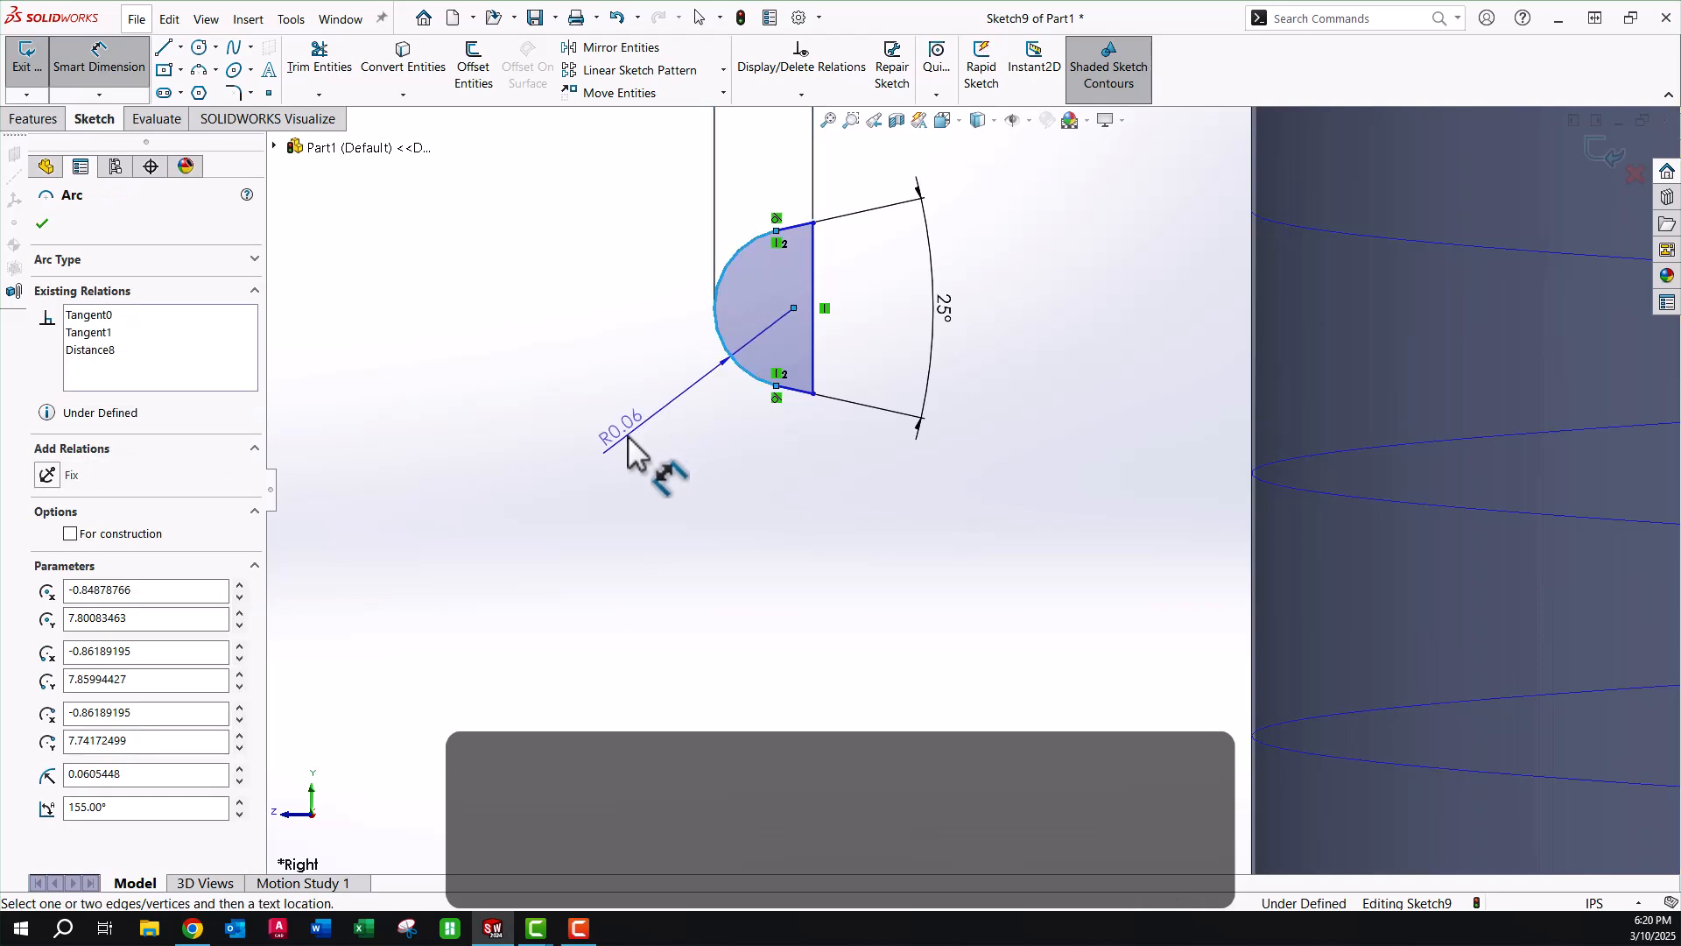
{"action": "left_click", "coordinate": [628, 448]}
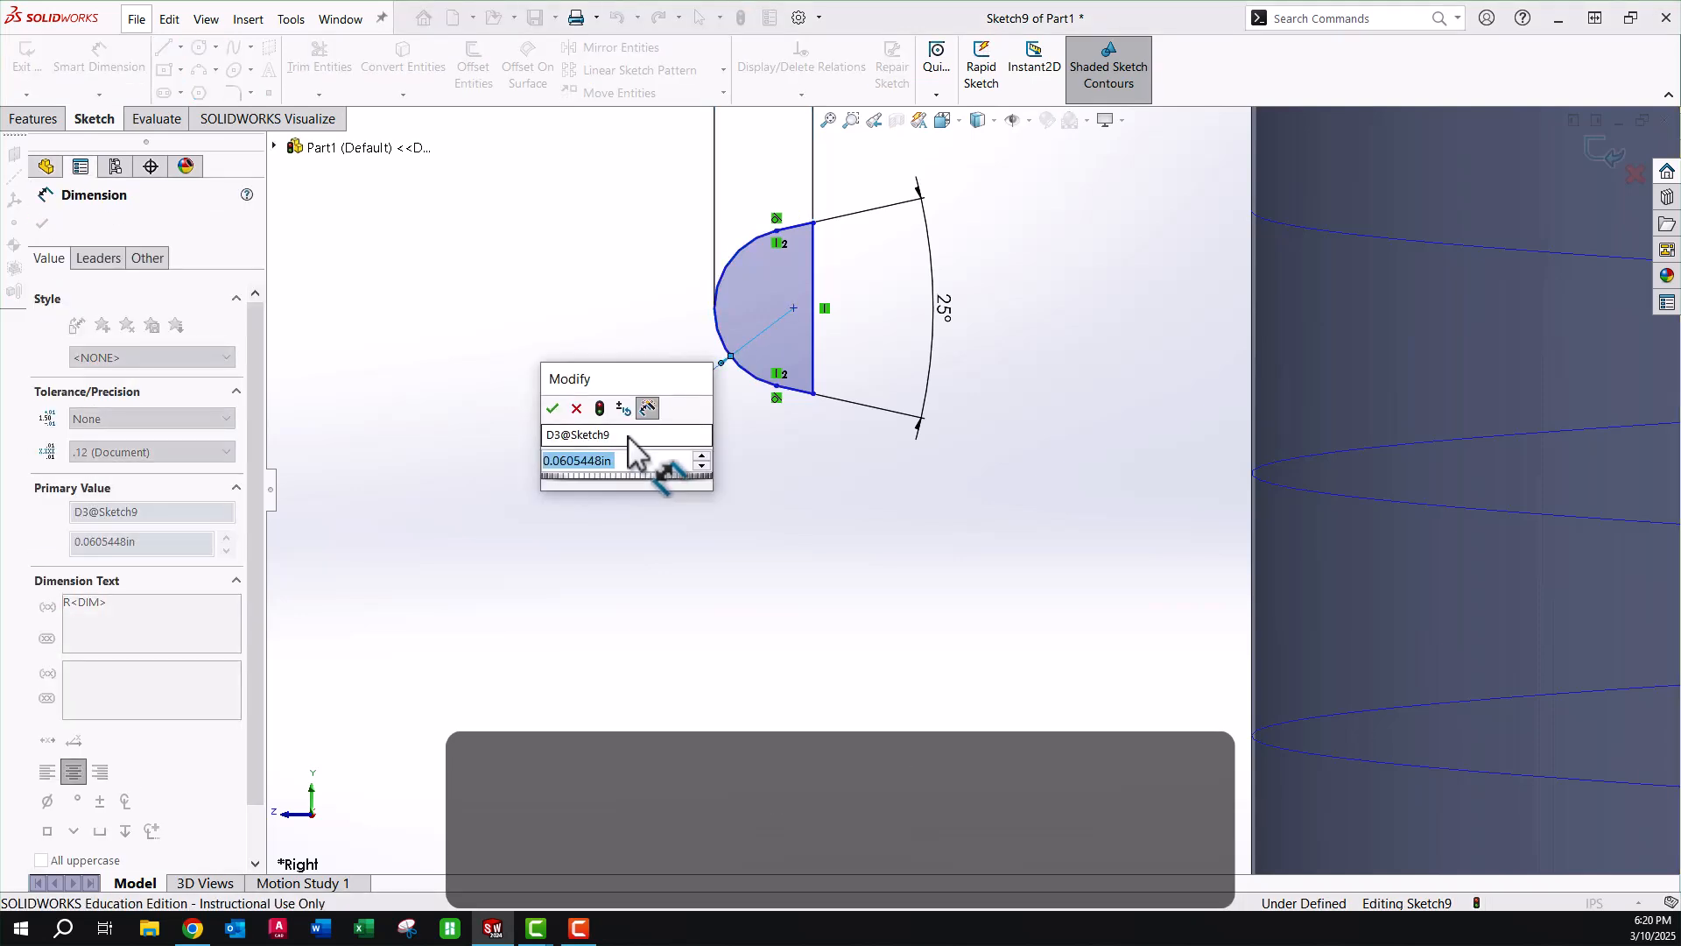
{"action": "type", "text": ".04"}
{"action": "key", "text": "Return"}
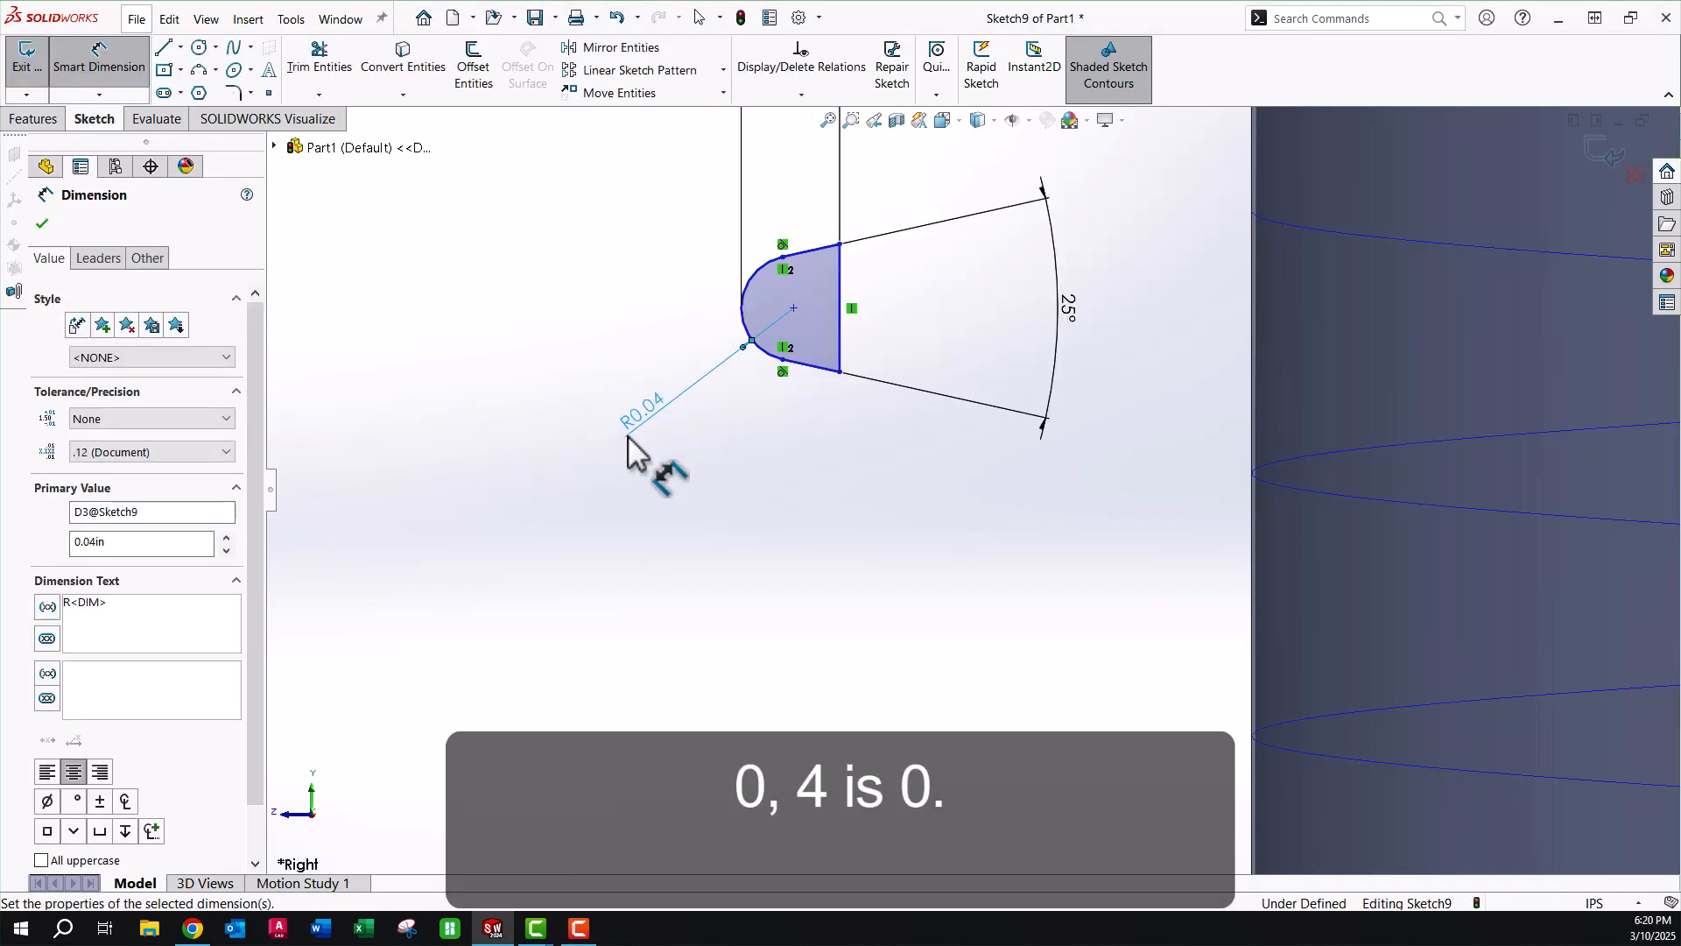
{"action": "scroll", "coordinate": [923, 298], "scroll_direction": "up", "scroll_amount": 1}
{"action": "middle_click_drag", "start_coordinate": [923, 297], "coordinate": [949, 346], "text": "ctrl"}
{"action": "scroll", "coordinate": [951, 345], "scroll_direction": "down", "scroll_amount": 1}
{"action": "key", "text": "Escape"}
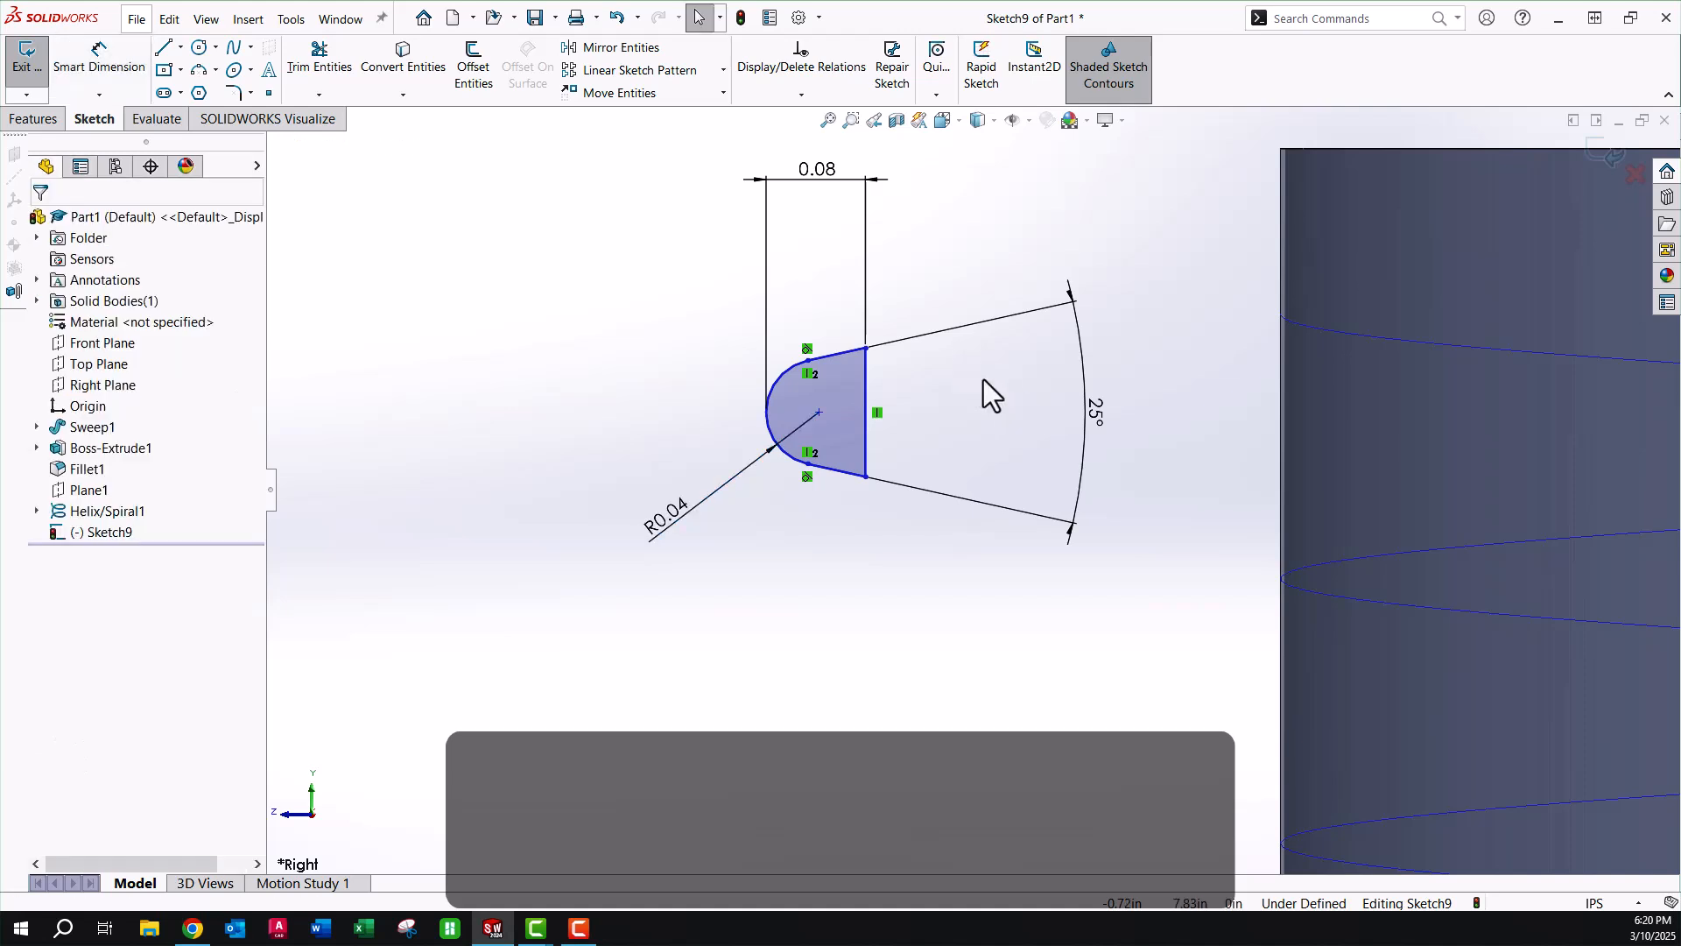
Move the thread profile a little closer to the neck and place a sketch point at the midpoint of its vertical line.
{"action": "left_click_drag", "start_coordinate": [866, 348], "coordinate": [936, 304]}
{"action": "key", "text": "Escape"}
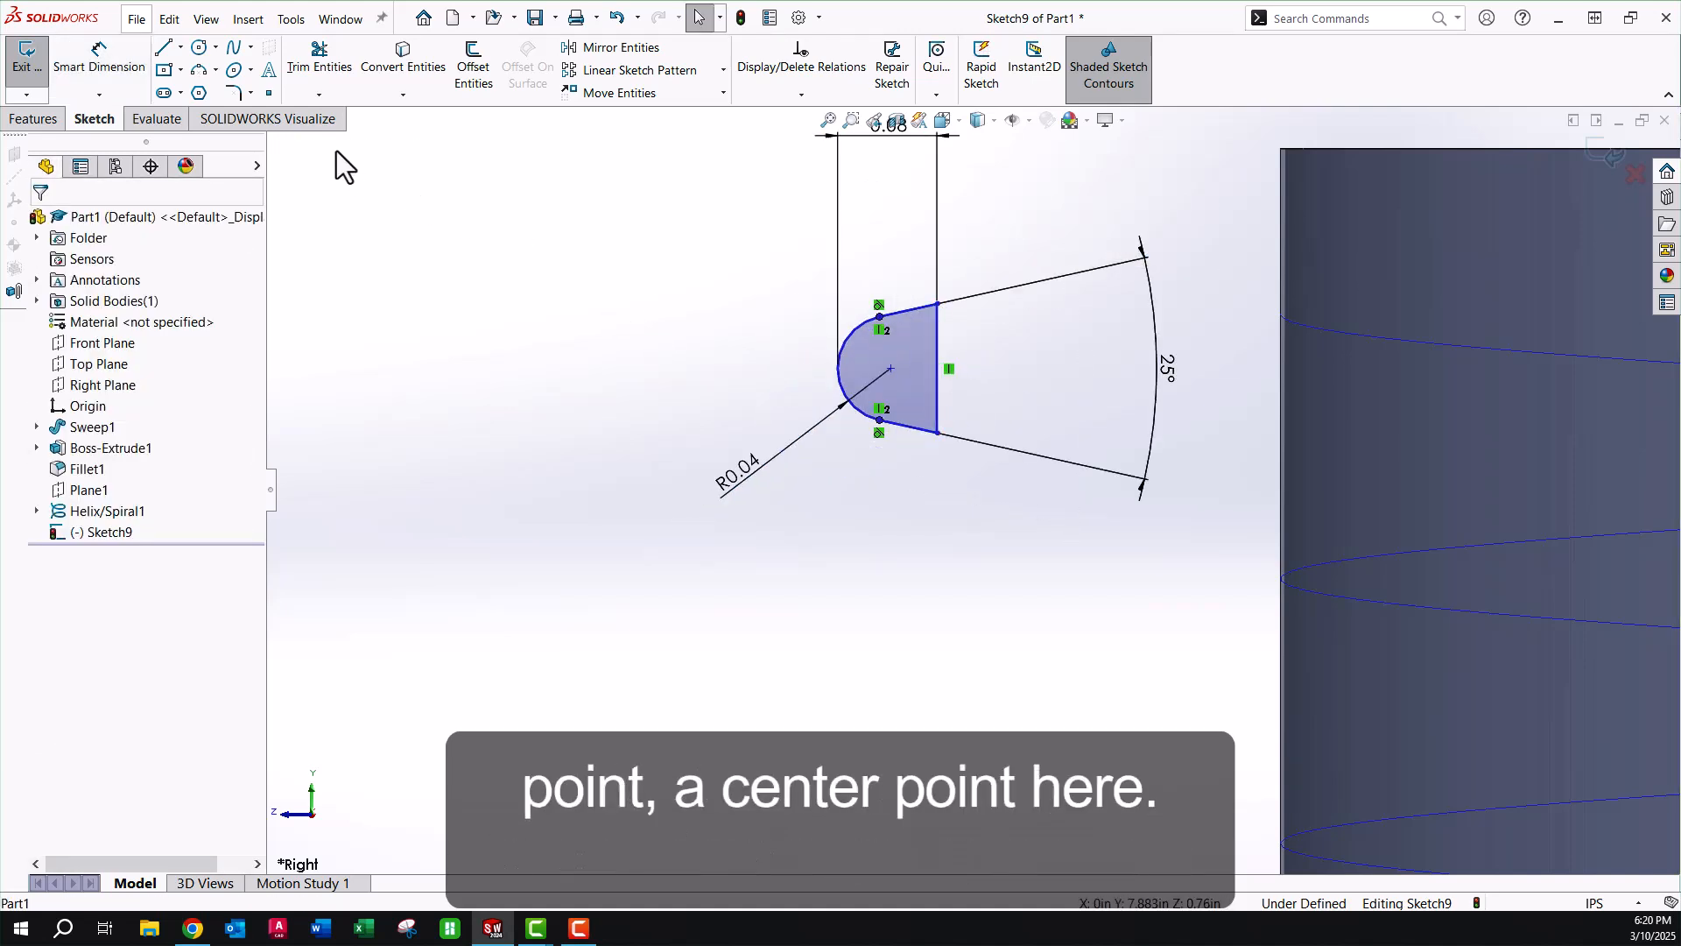
{"action": "left_click", "coordinate": [268, 93]}
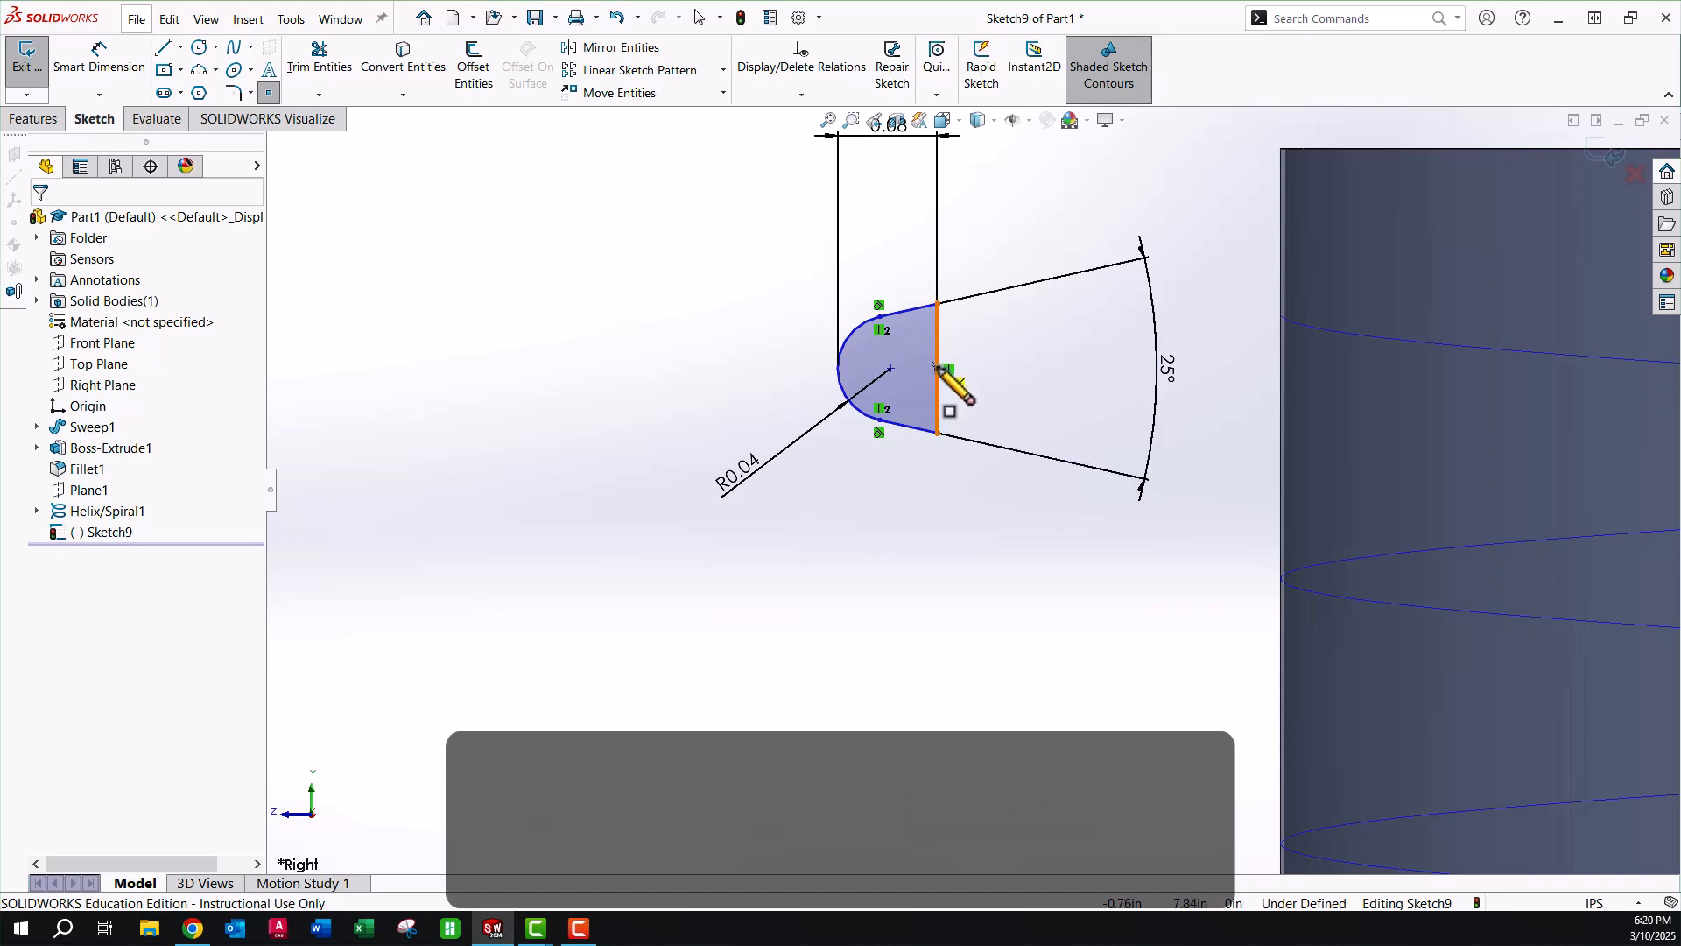
{"action": "left_click", "coordinate": [940, 369]}
{"action": "key", "text": "Escape"}
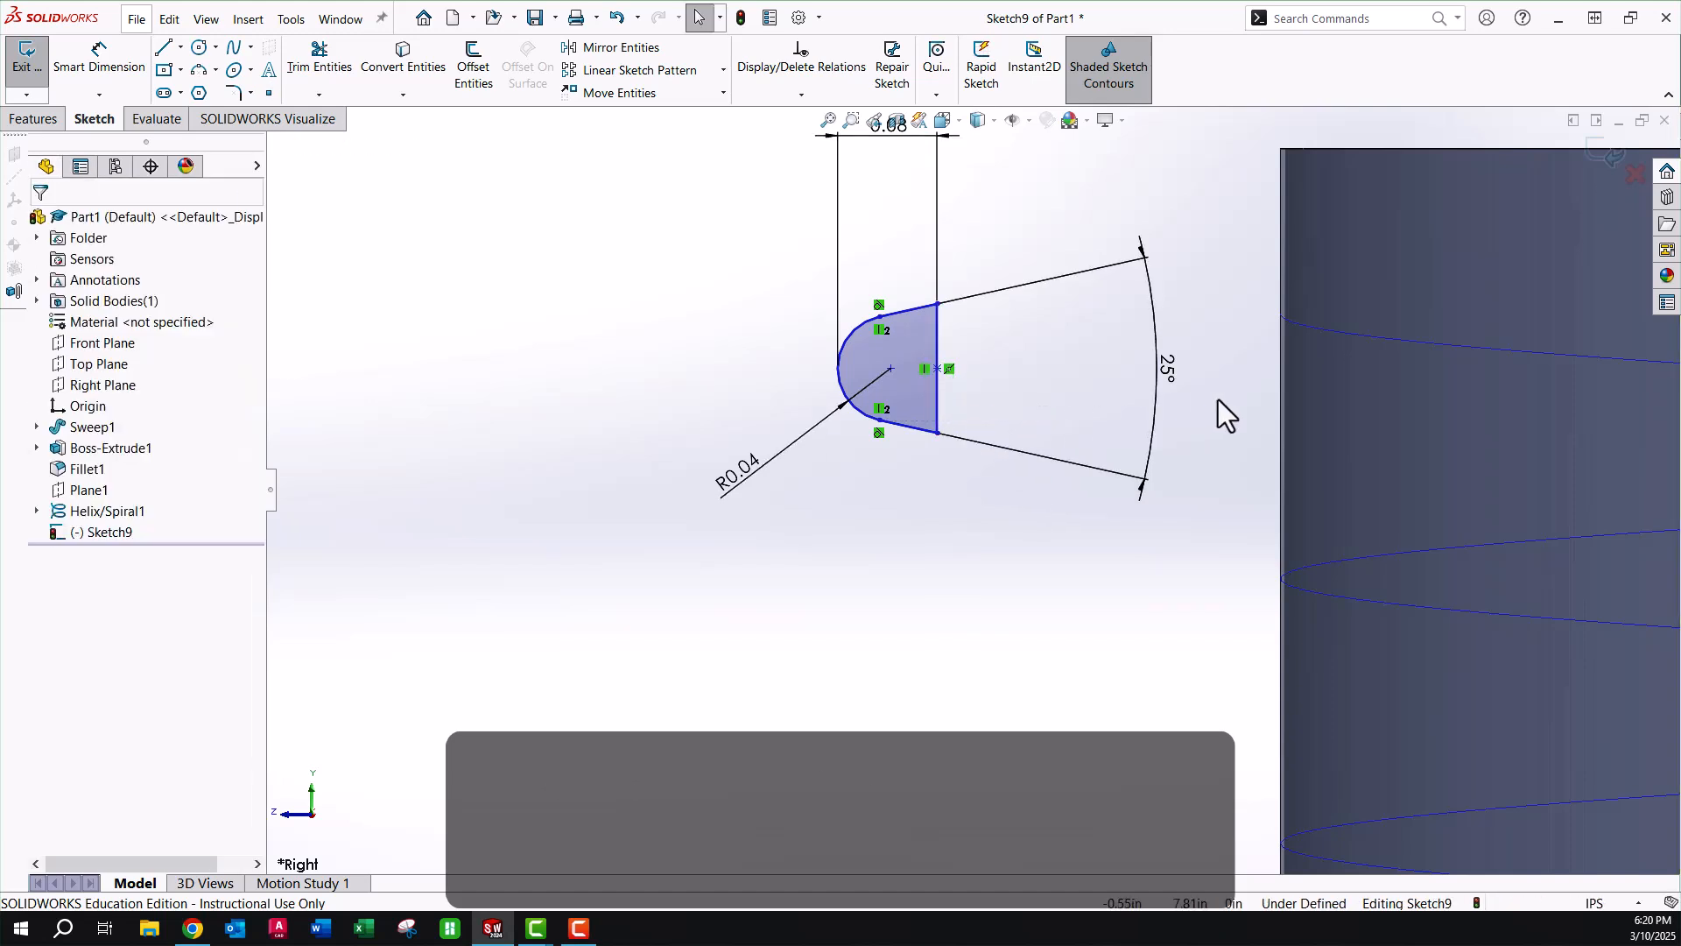
Add a Pierce relation between the profile's midpoint and the neck helix, and exit the sketch.
{"action": "scroll", "coordinate": [1216, 397], "scroll_direction": "up", "scroll_amount": 3}
{"action": "middle_click_drag", "start_coordinate": [1183, 394], "coordinate": [1173, 430]}
{"action": "scroll", "coordinate": [1173, 428], "scroll_direction": "down", "scroll_amount": 2}
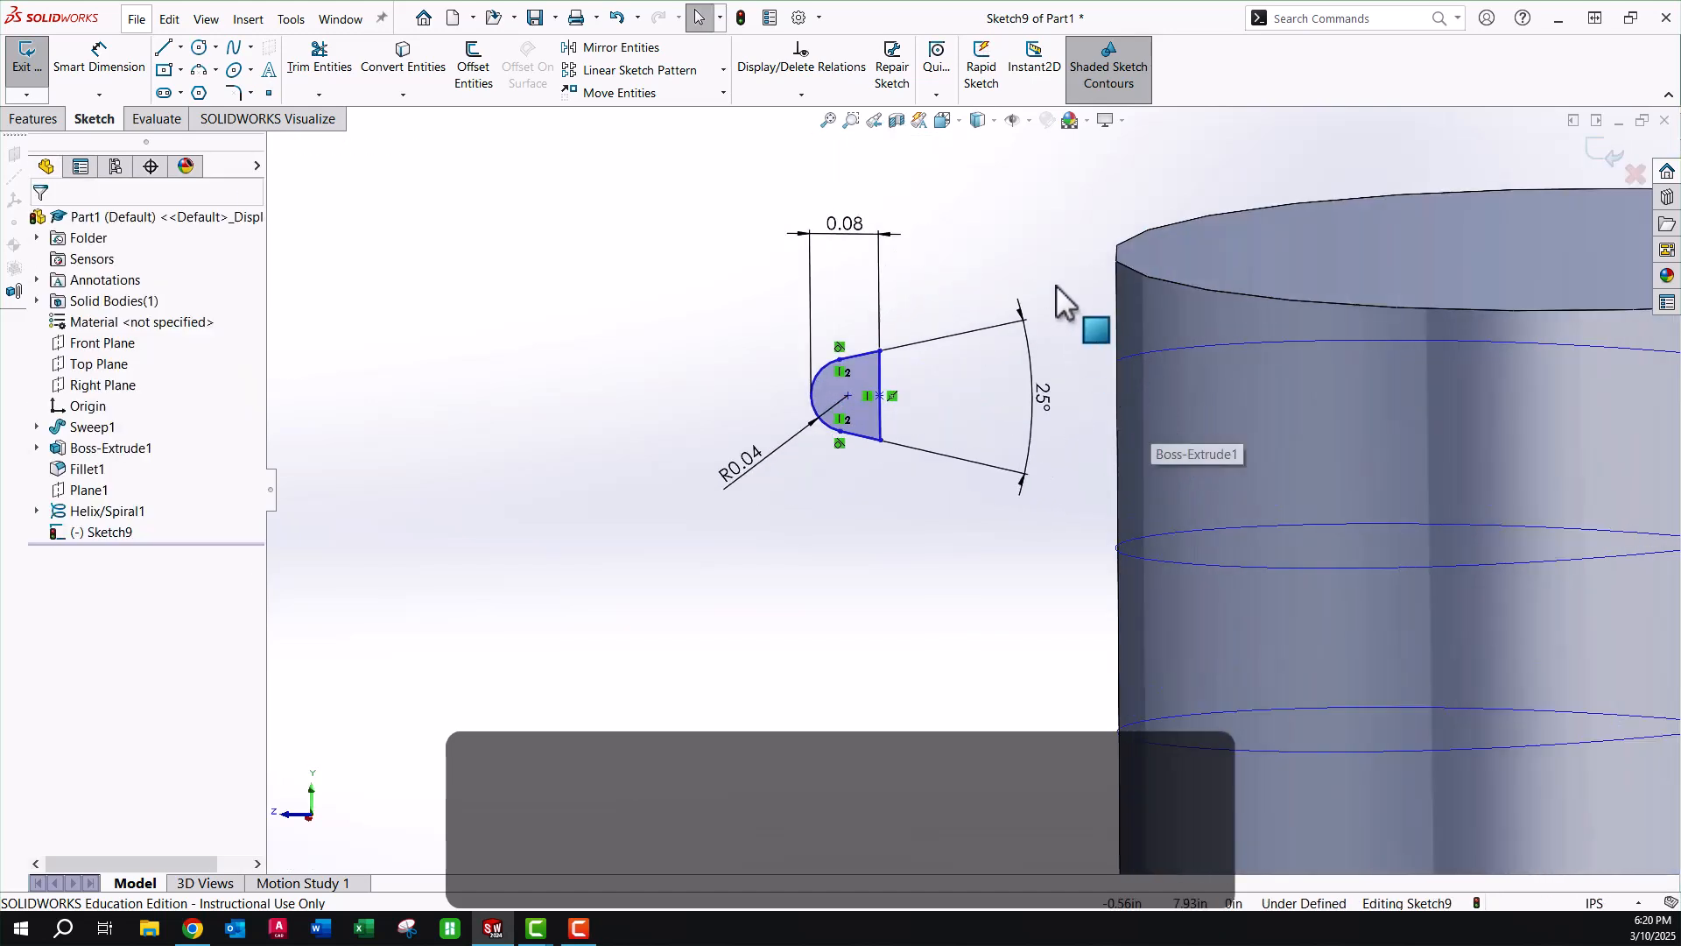
{"action": "left_click", "coordinate": [880, 397]}
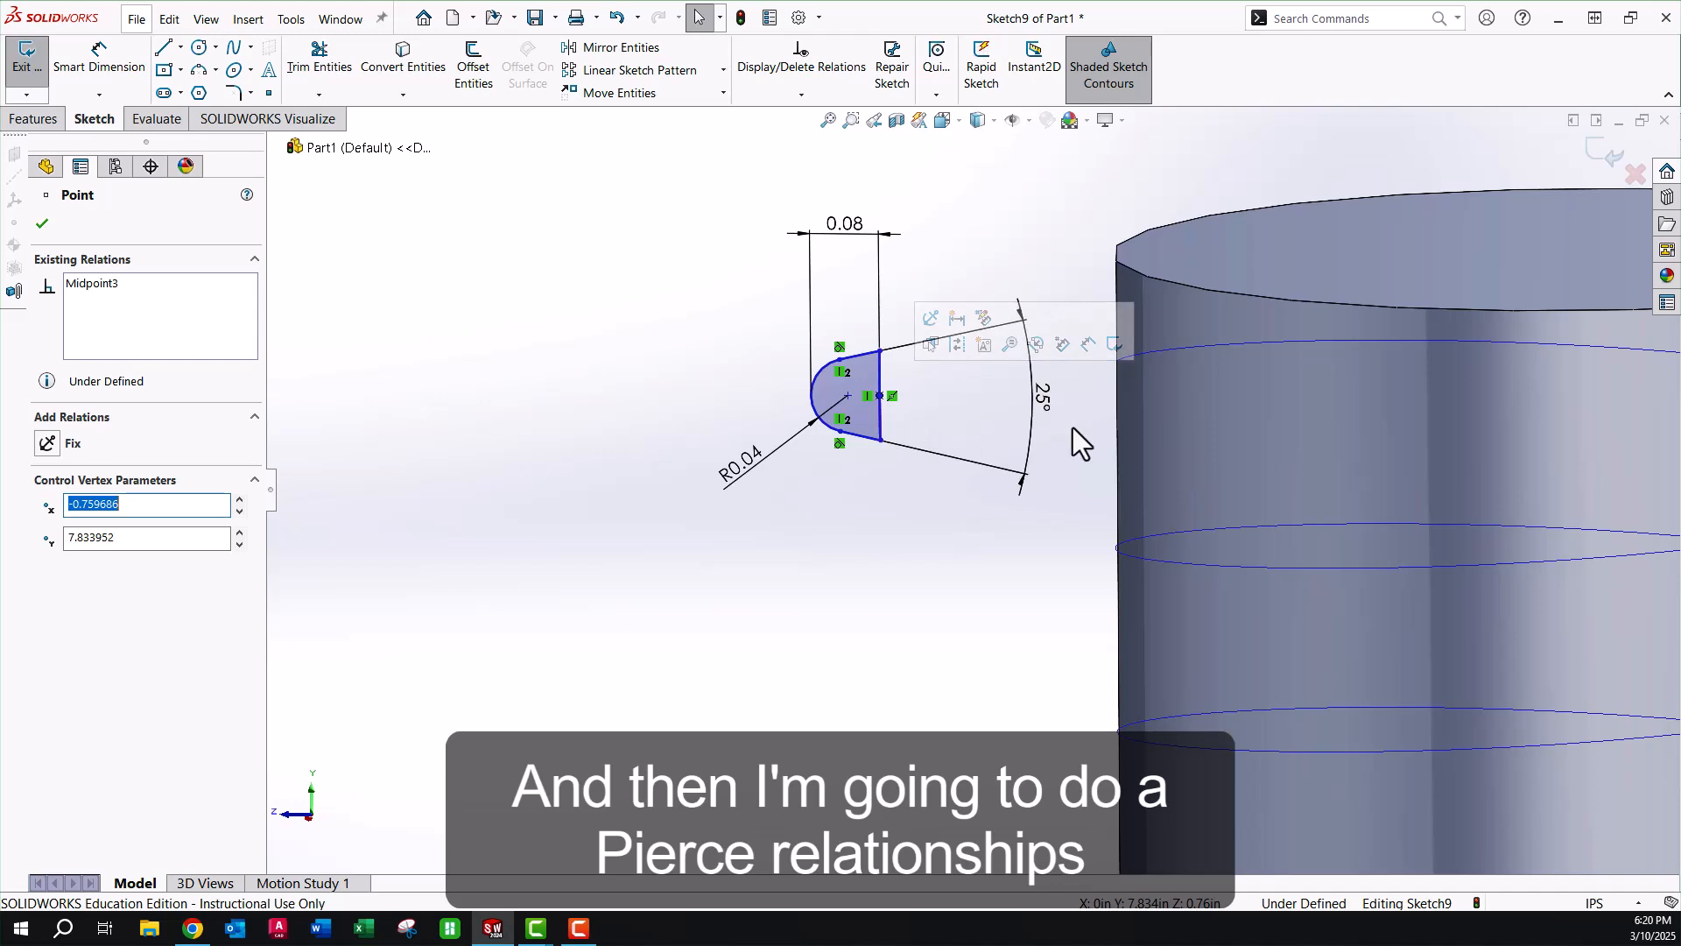
{"action": "left_click", "coordinate": [1175, 345], "text": "ctrl"}
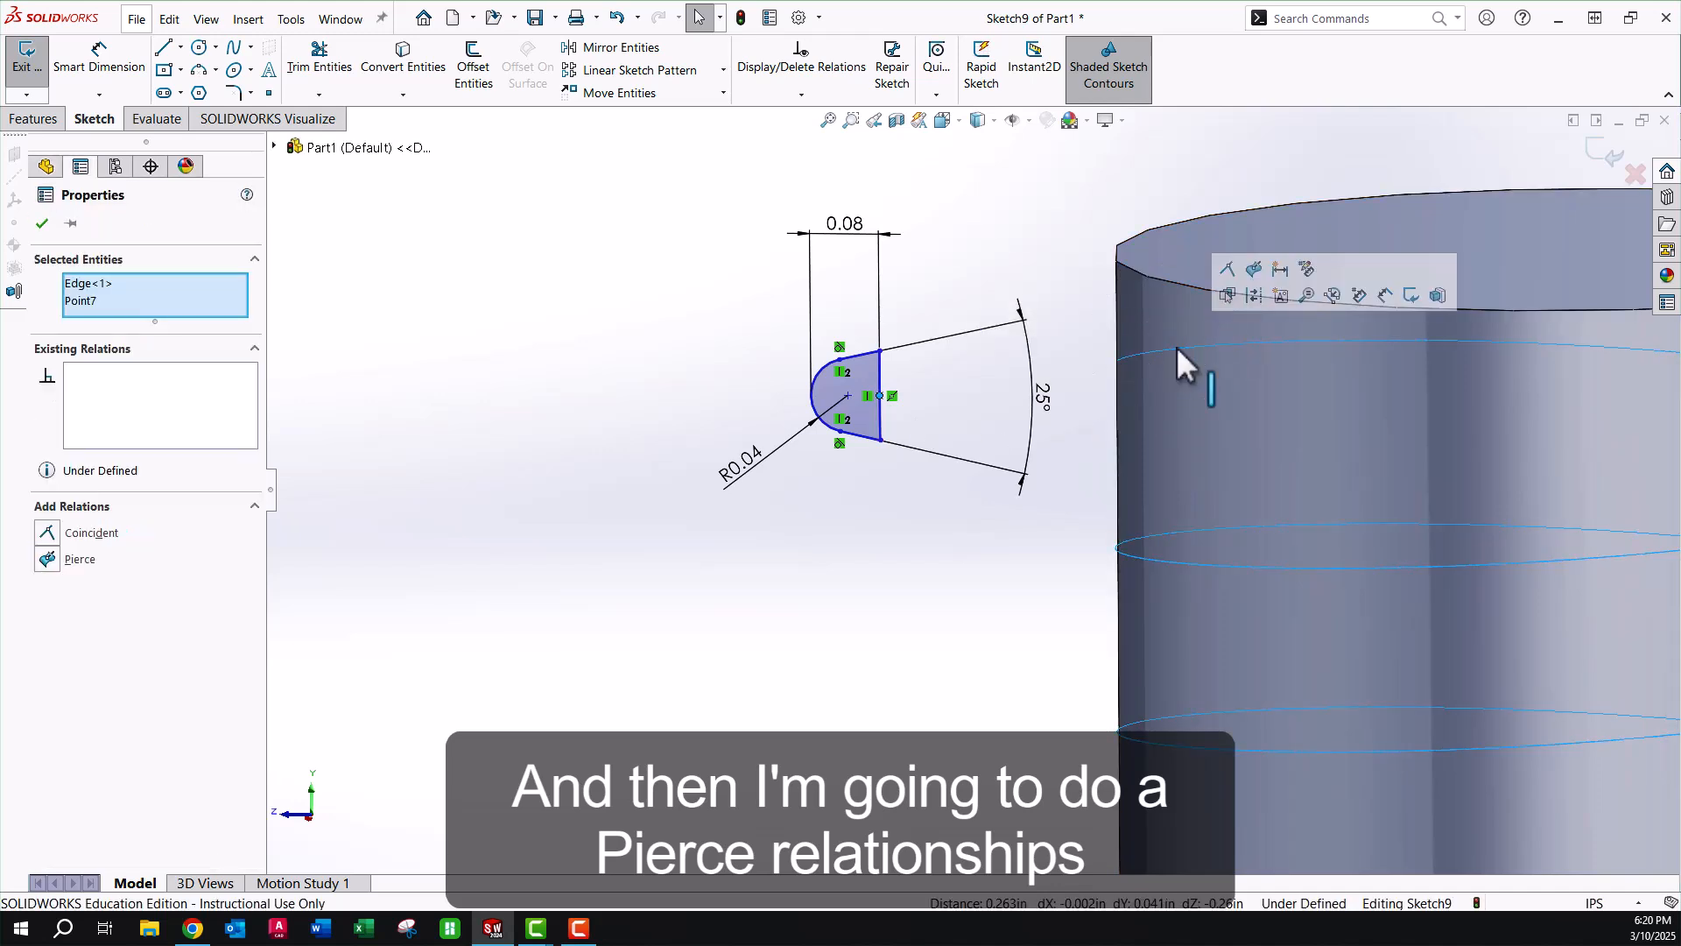
{"action": "left_click", "coordinate": [1253, 270]}
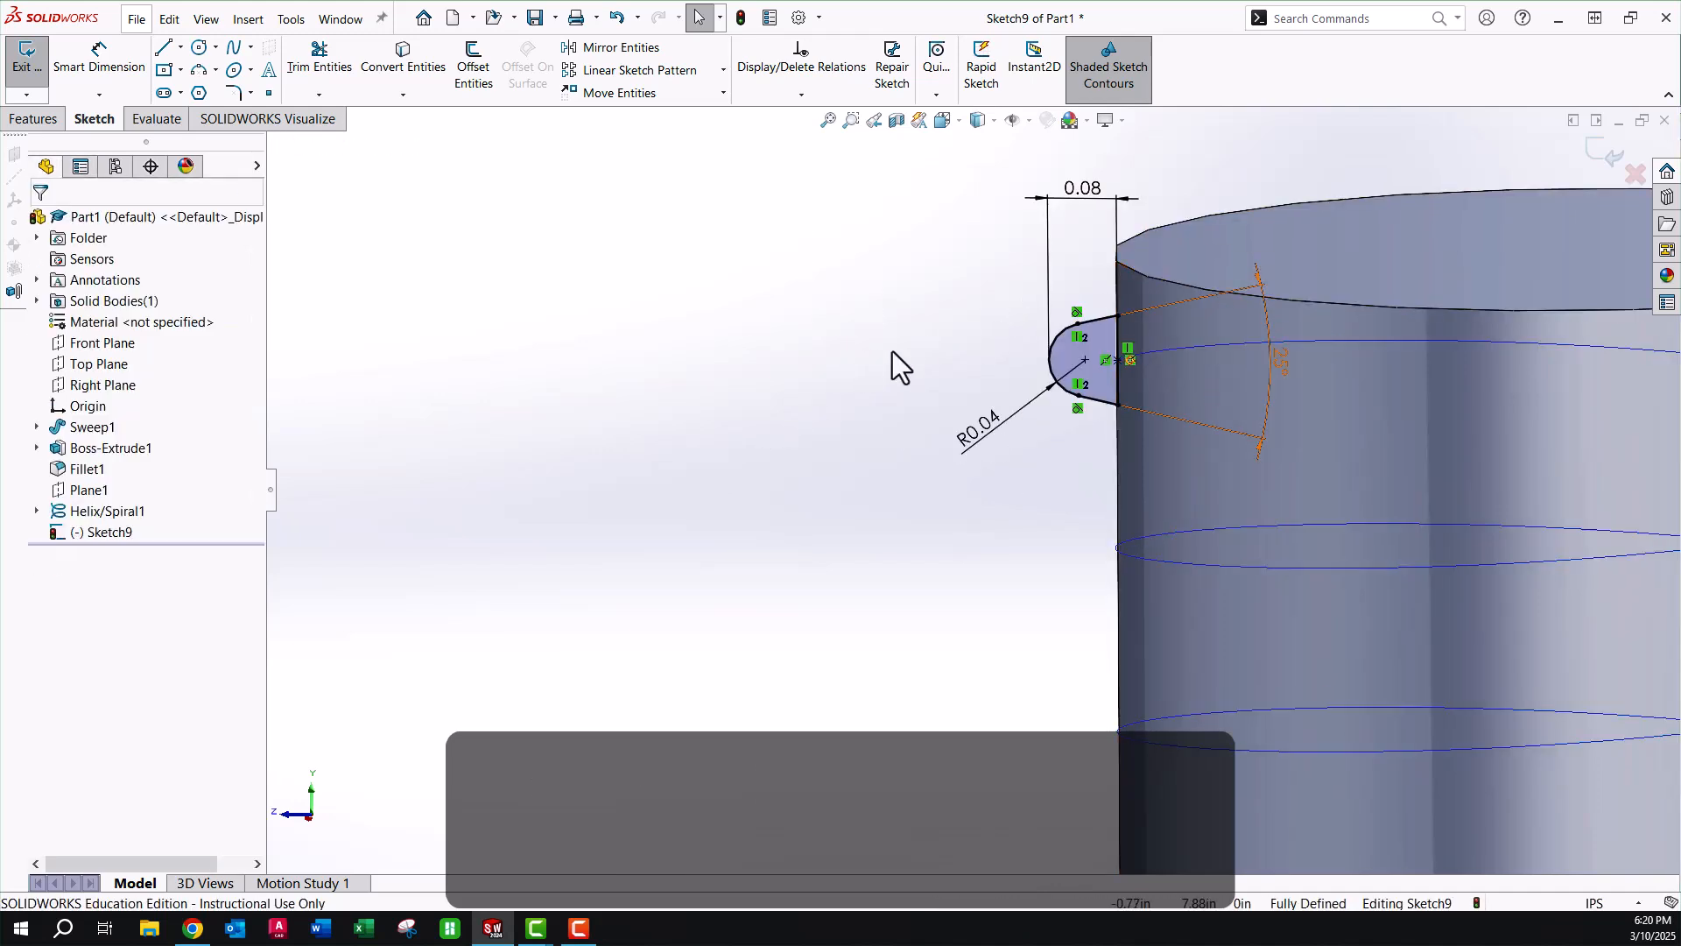
{"action": "left_click", "coordinate": [884, 351]}
{"action": "left_click", "coordinate": [1592, 150]}
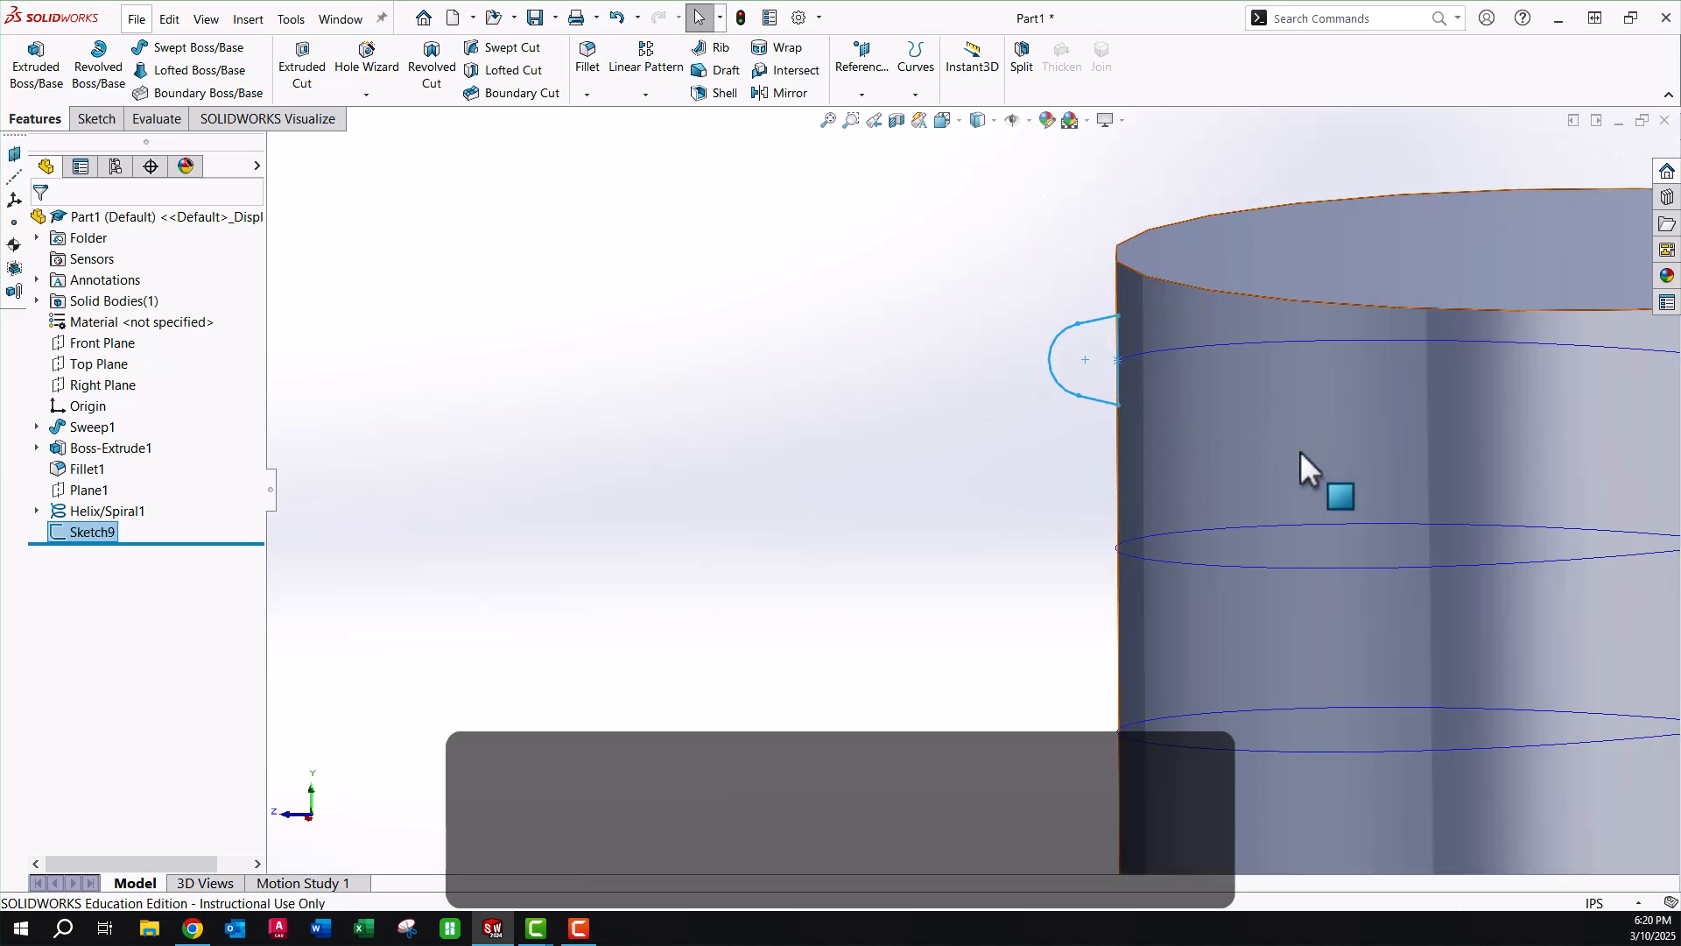
Create a swept boss using the thread profile sketch as the profile and the neck helix as the path.
{"action": "scroll", "coordinate": [1299, 451], "scroll_direction": "up", "scroll_amount": 5}
{"action": "middle_click_drag", "start_coordinate": [1234, 585], "coordinate": [1432, 376]}
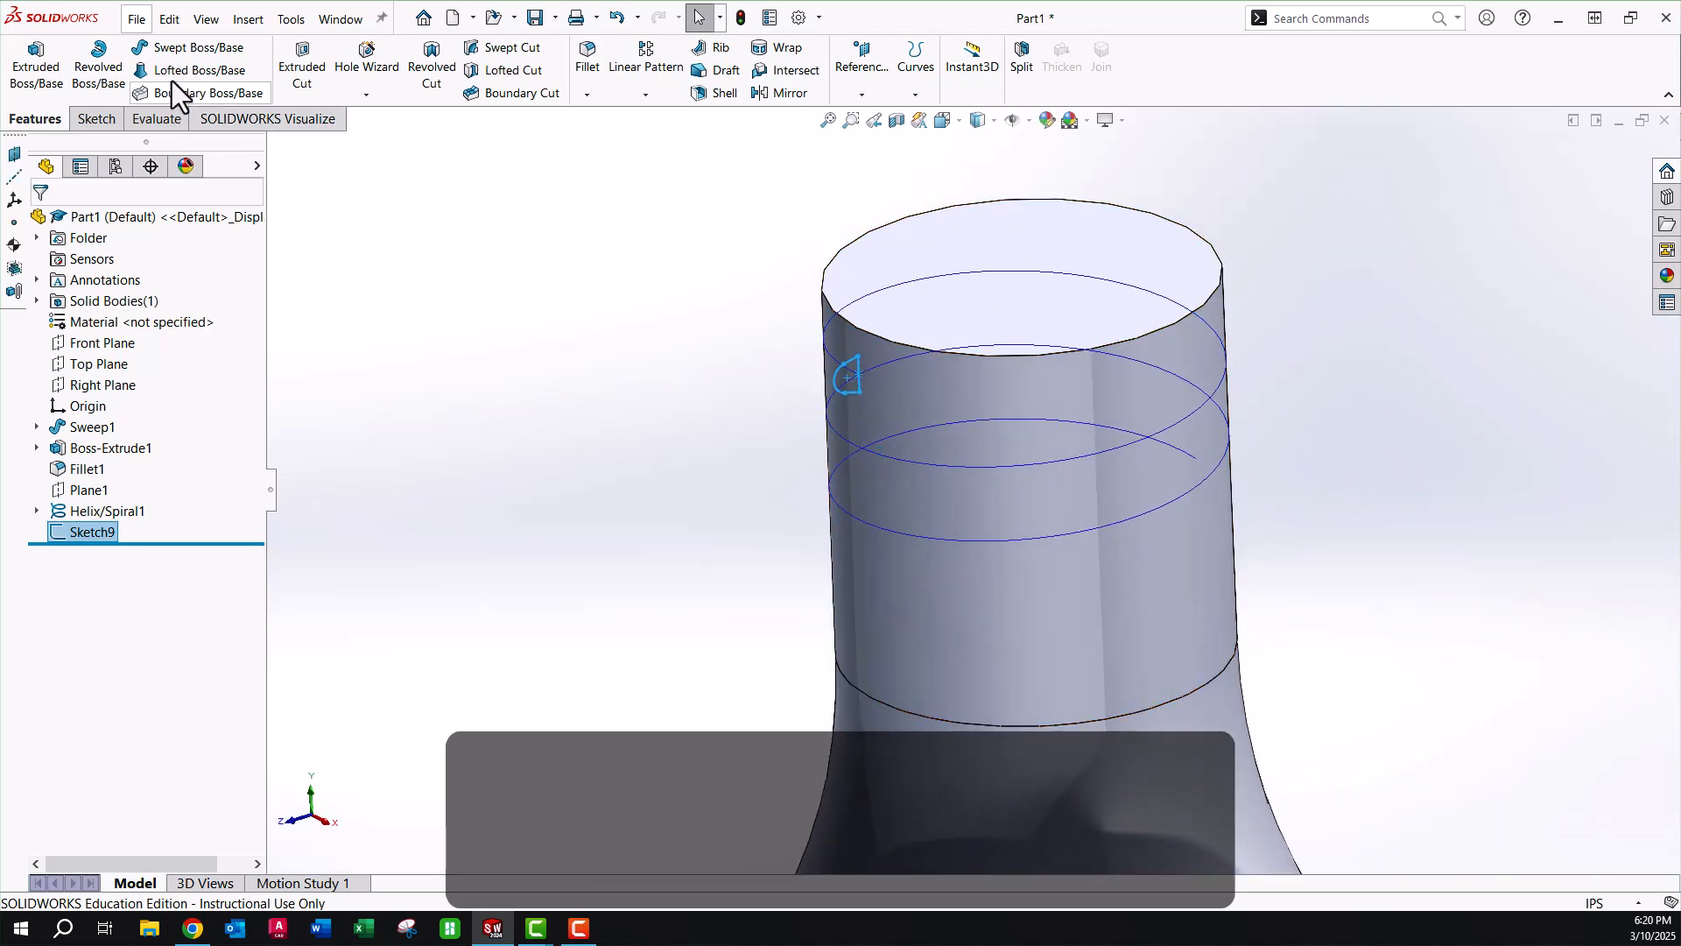
{"action": "left_click", "coordinate": [179, 50]}
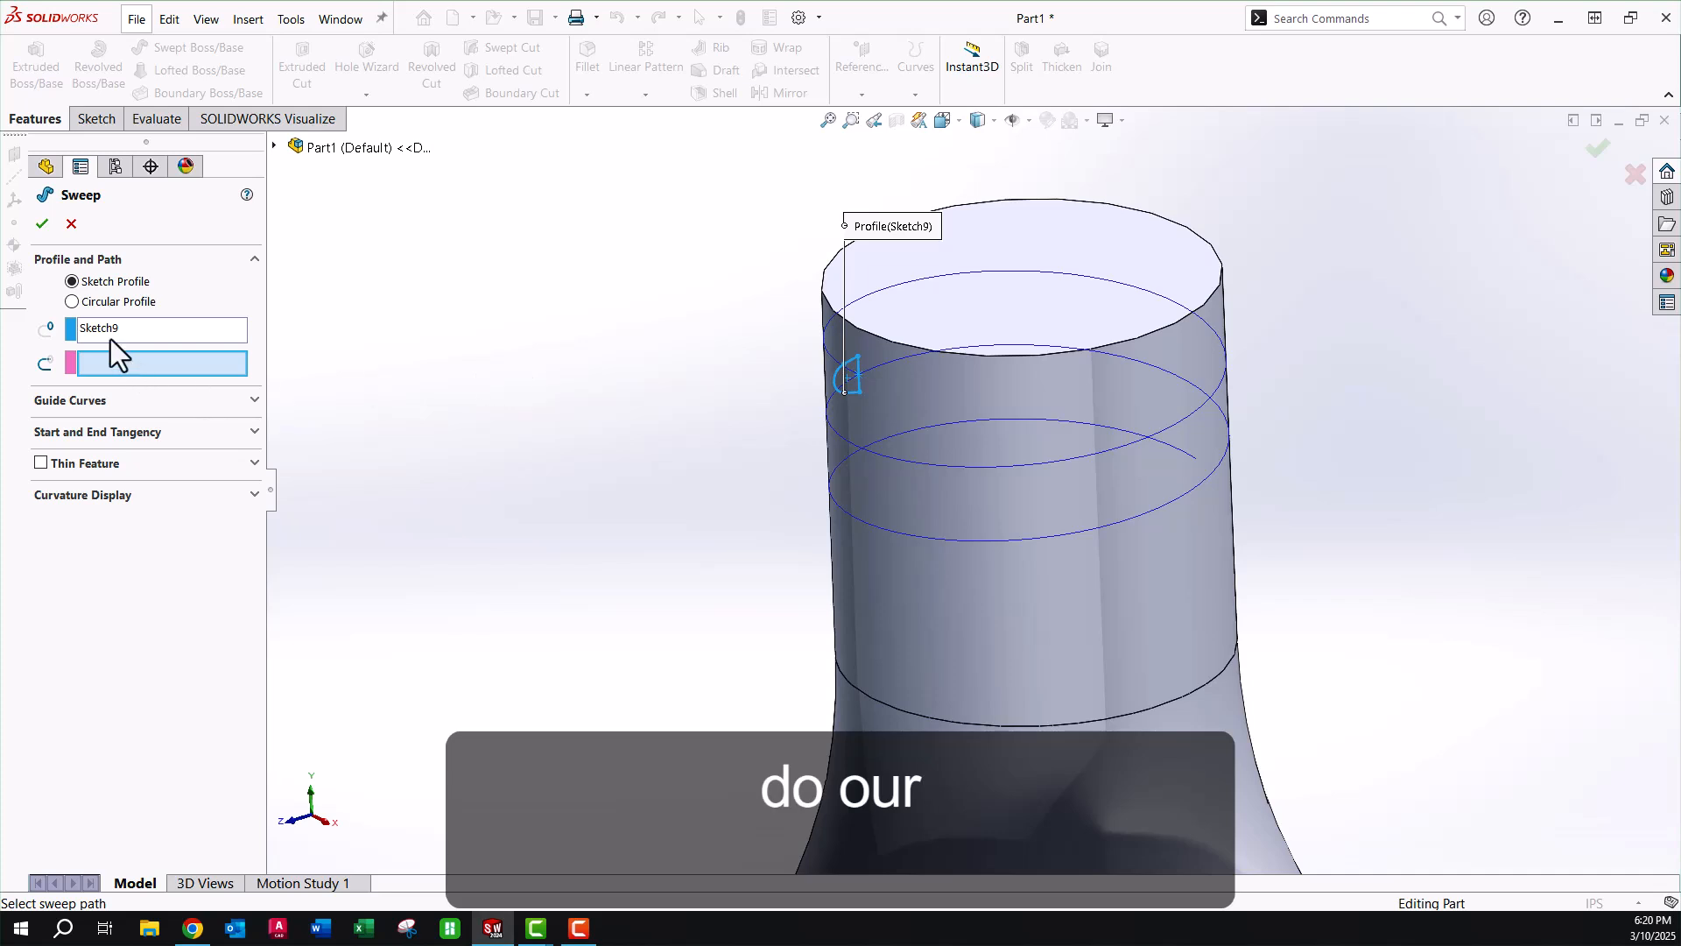
{"action": "left_click", "coordinate": [832, 355]}
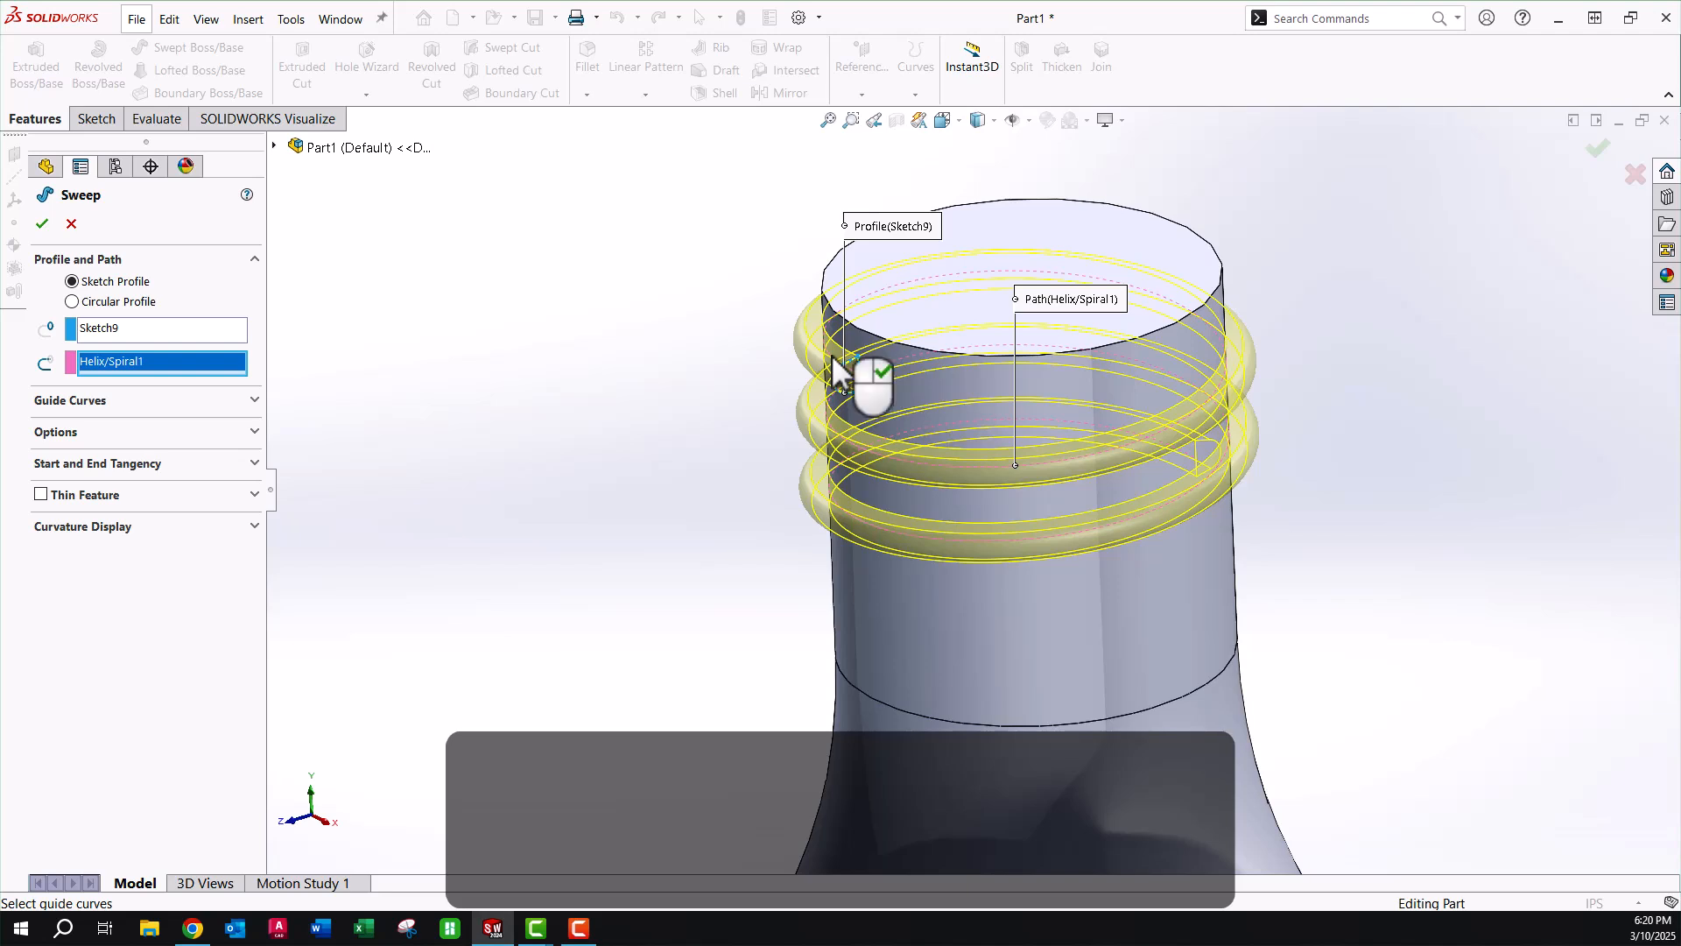
{"action": "left_click", "coordinate": [42, 224]}
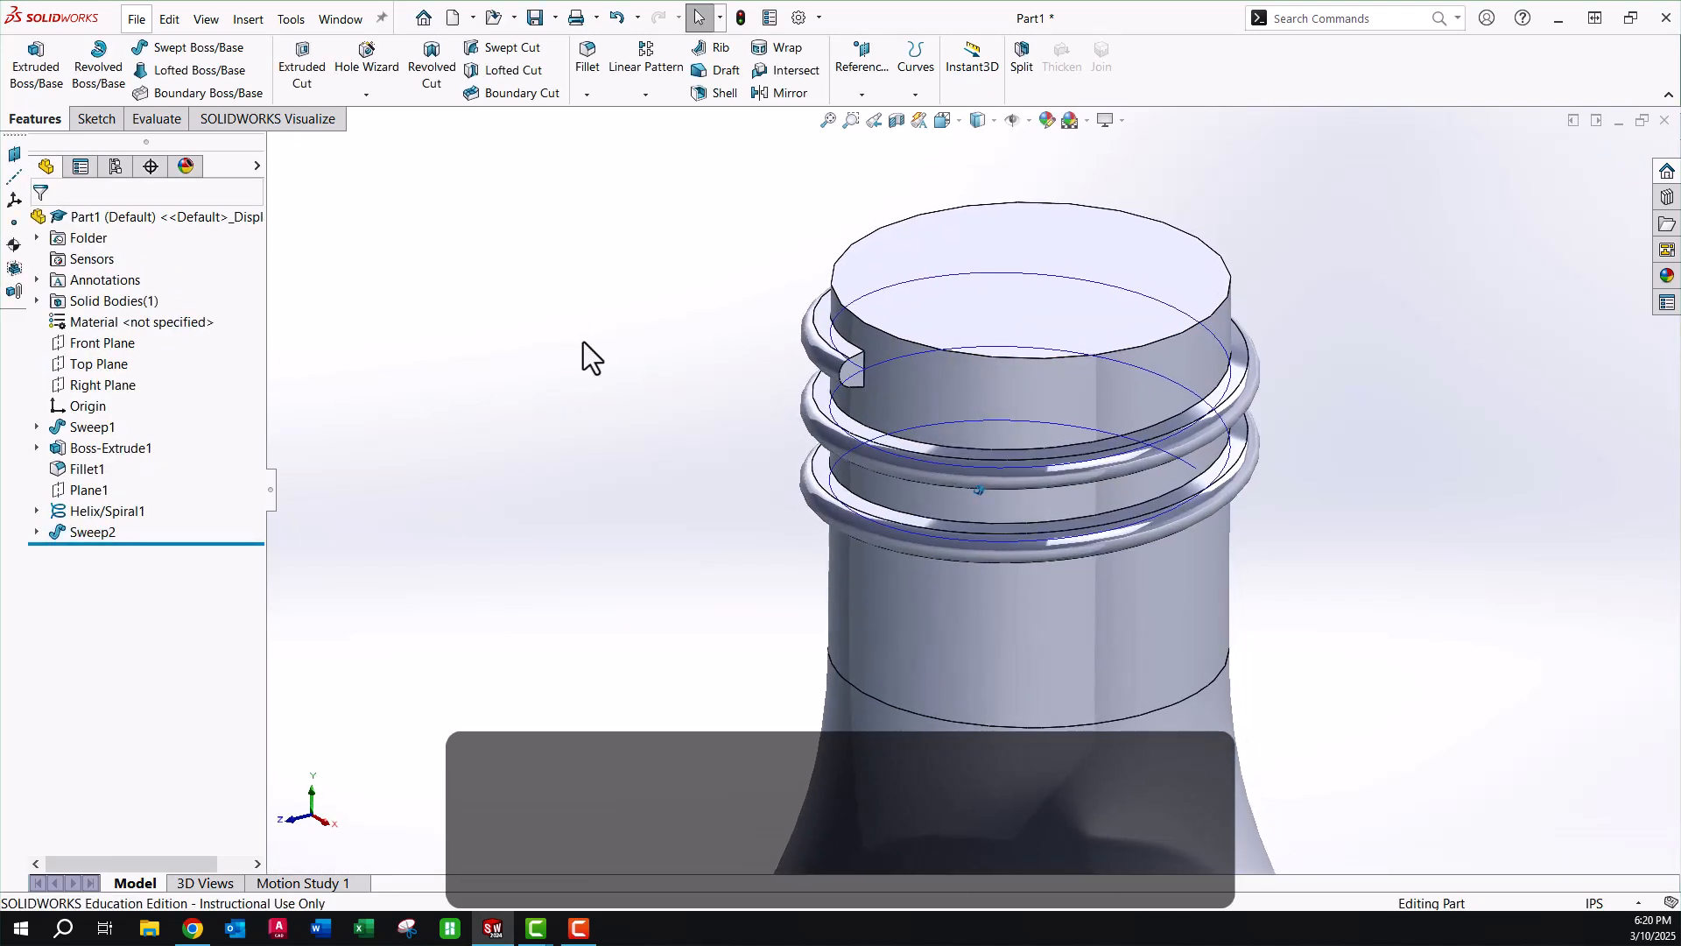
Hide the neck helix and show the display states beside the feature tree.
{"action": "left_click", "coordinate": [91, 513]}
{"action": "left_click", "coordinate": [103, 492]}
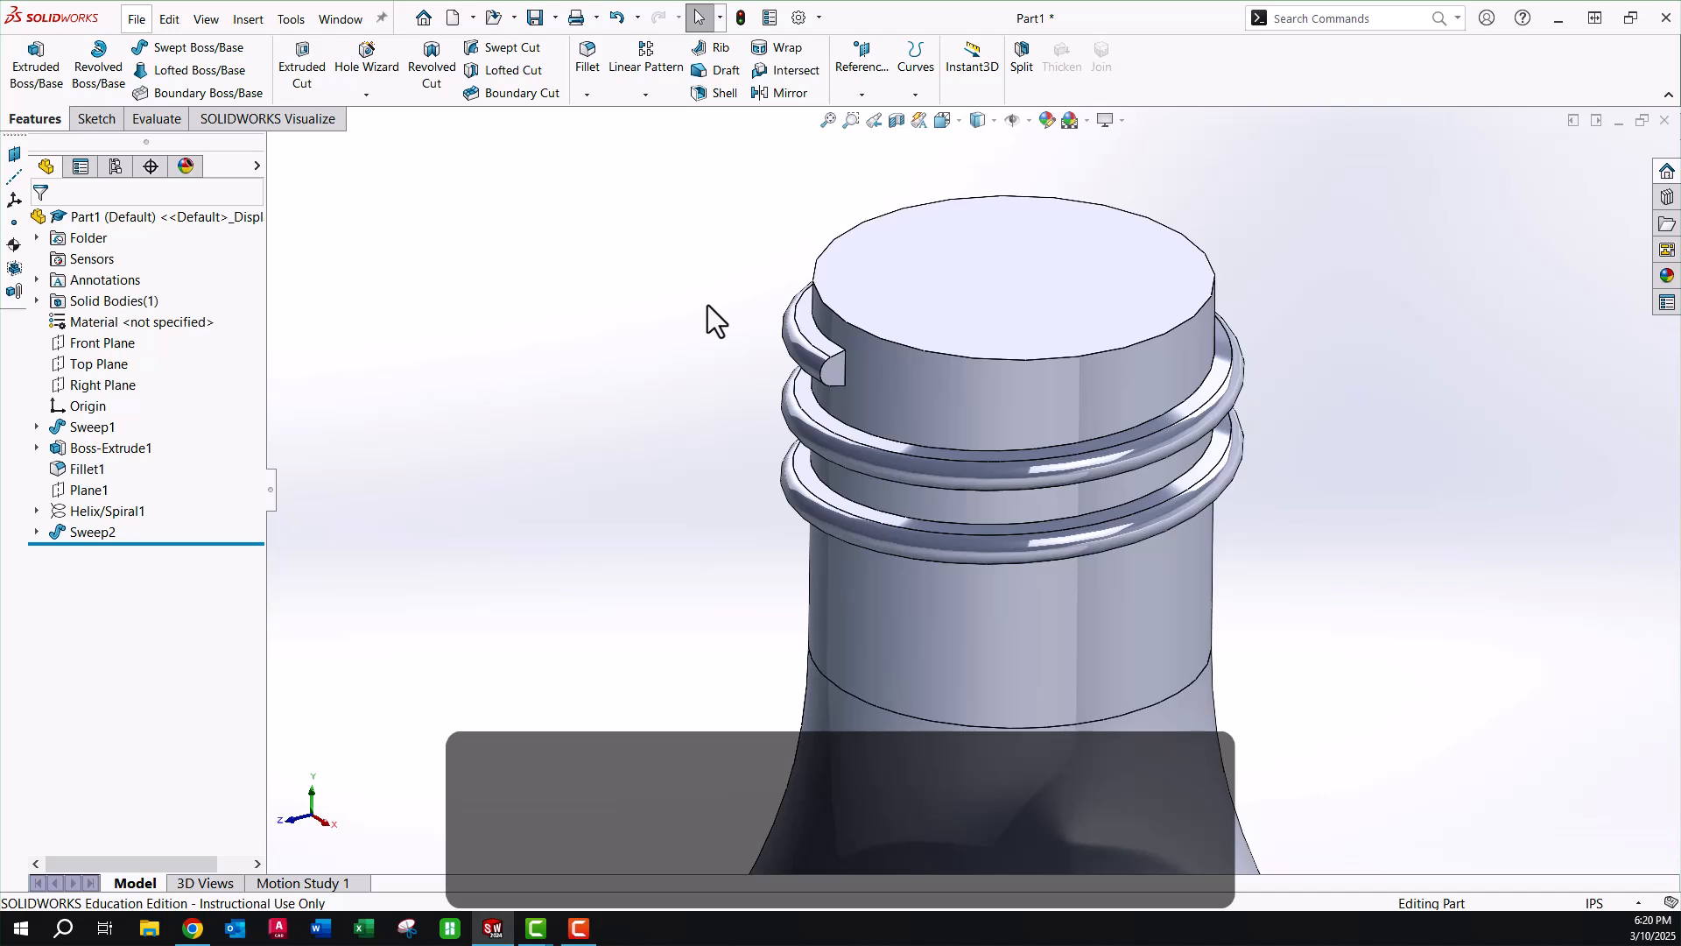
{"action": "key", "text": "F8"}
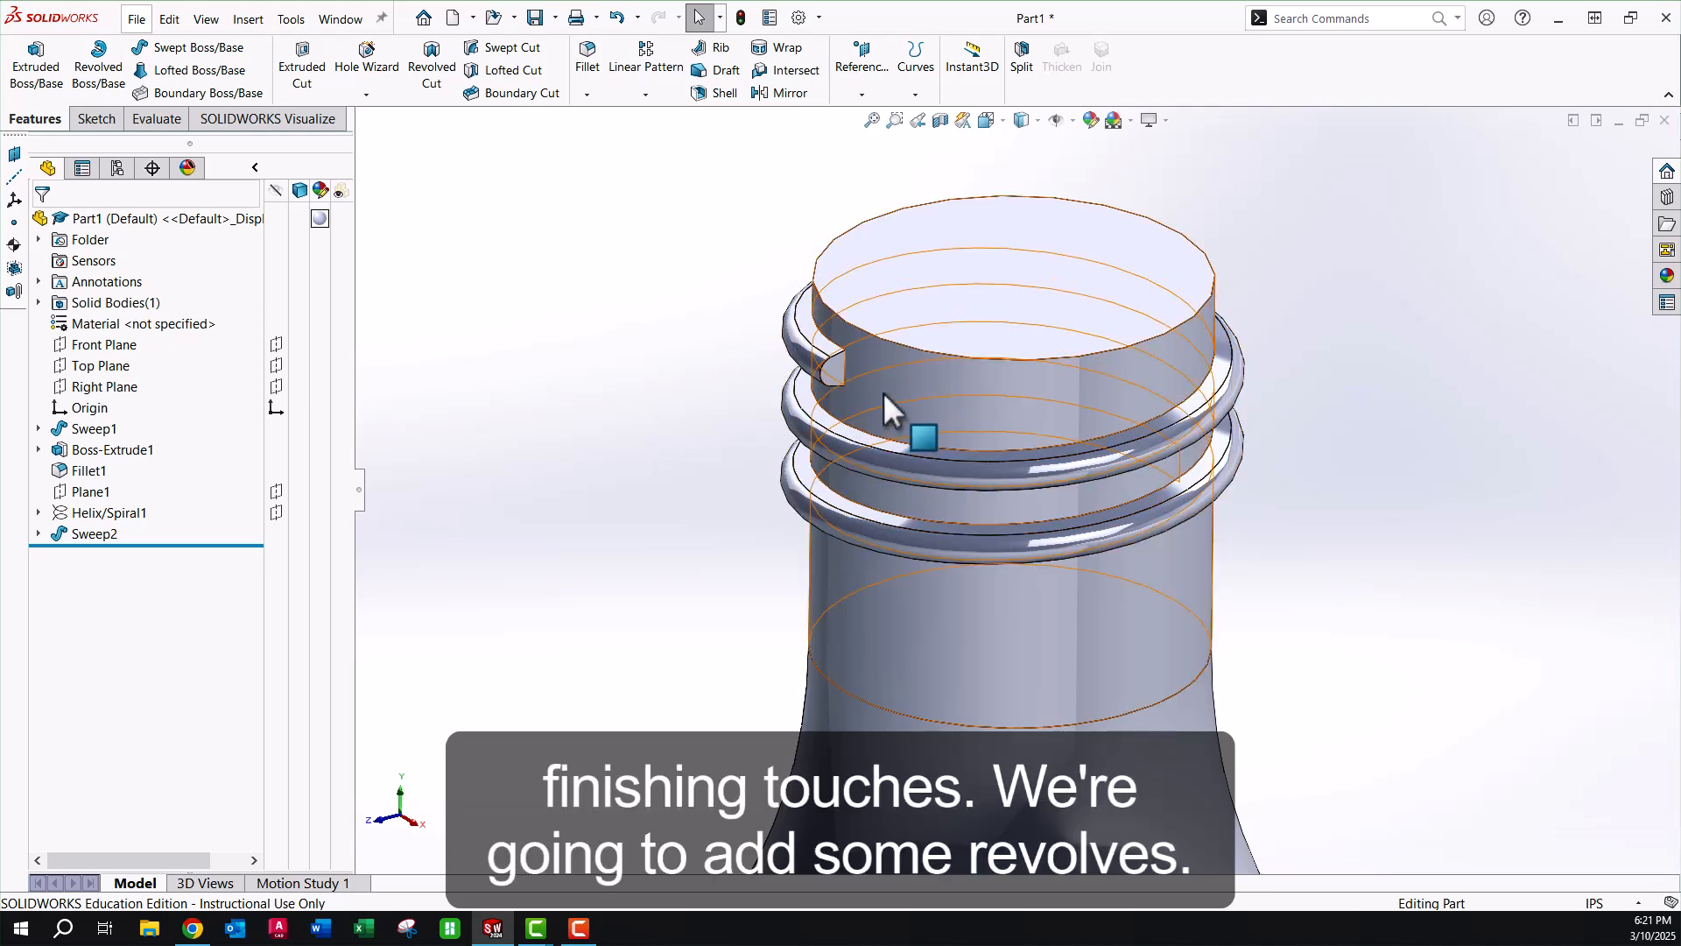
Start a sketch on the thread's upper end face, convert the face's edges into sketch entities, and exit the sketch.
{"action": "scroll", "coordinate": [883, 392], "scroll_direction": "down", "scroll_amount": 4}
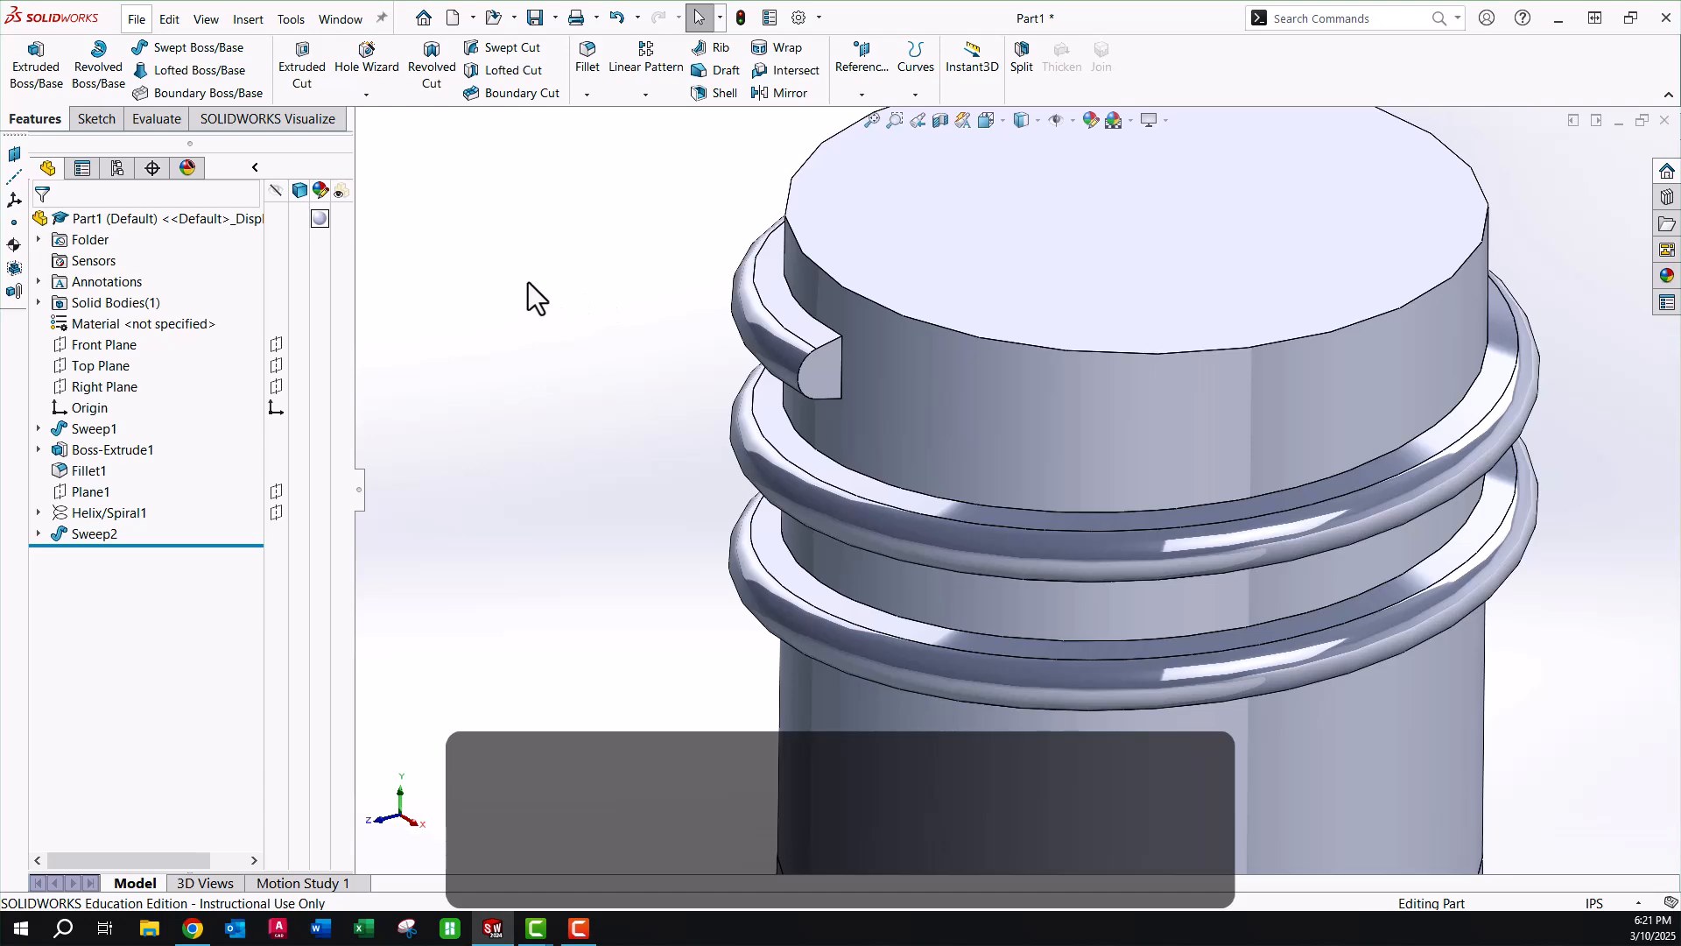
{"action": "left_click", "coordinate": [827, 359]}
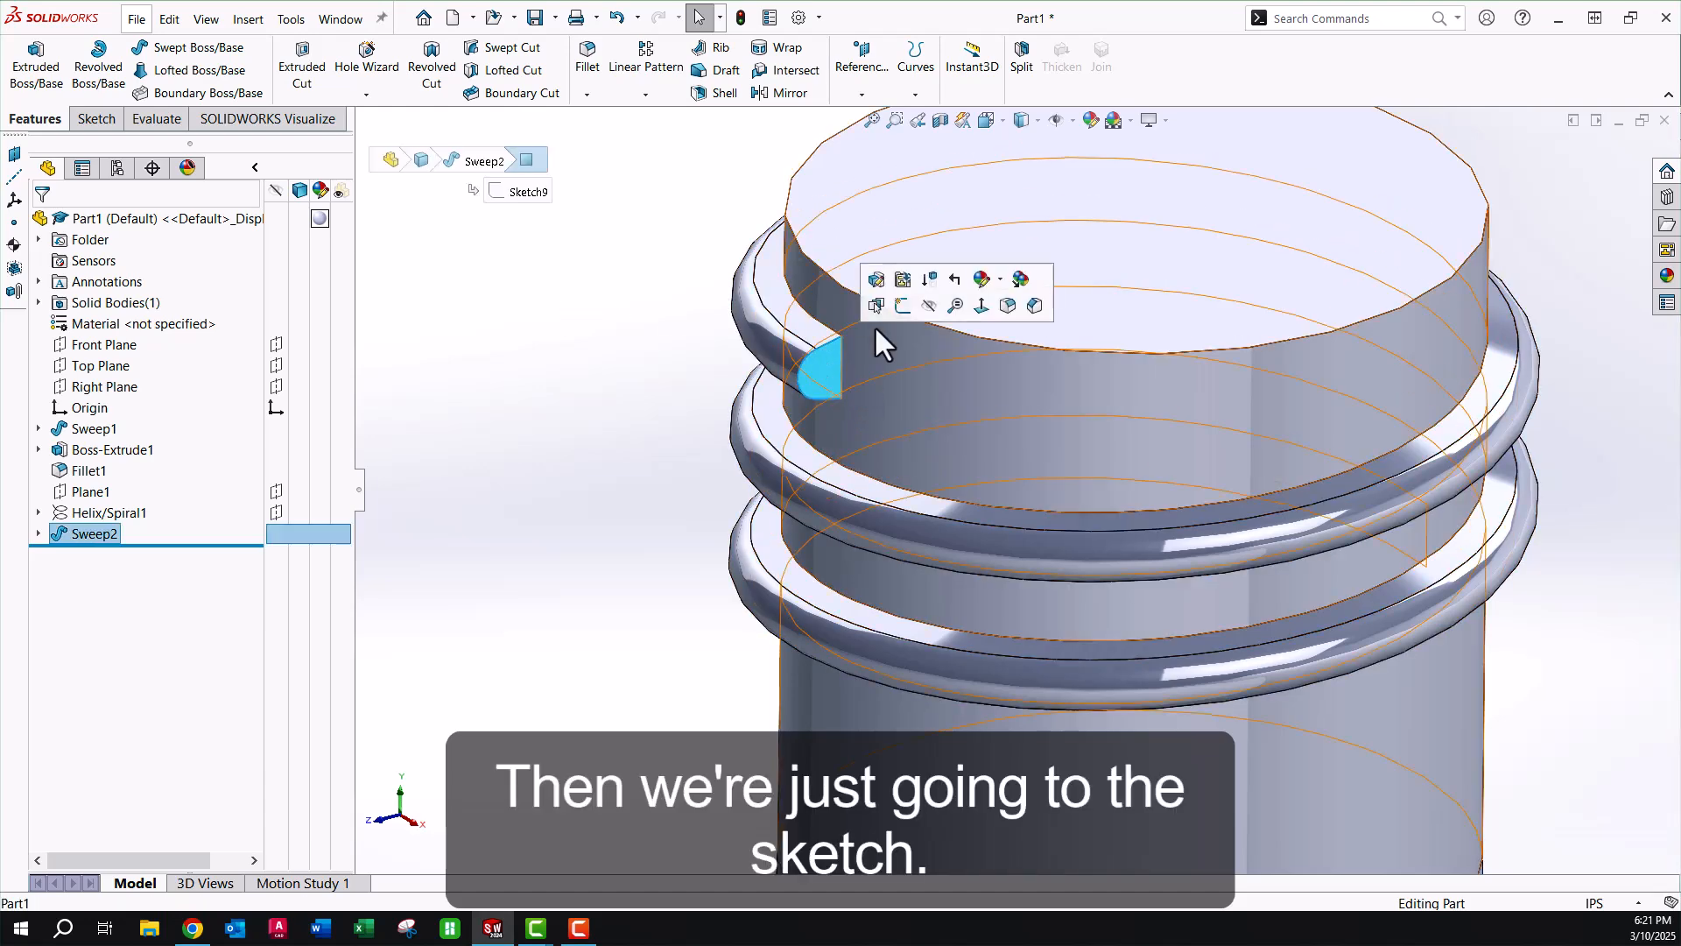
{"action": "left_click", "coordinate": [901, 306]}
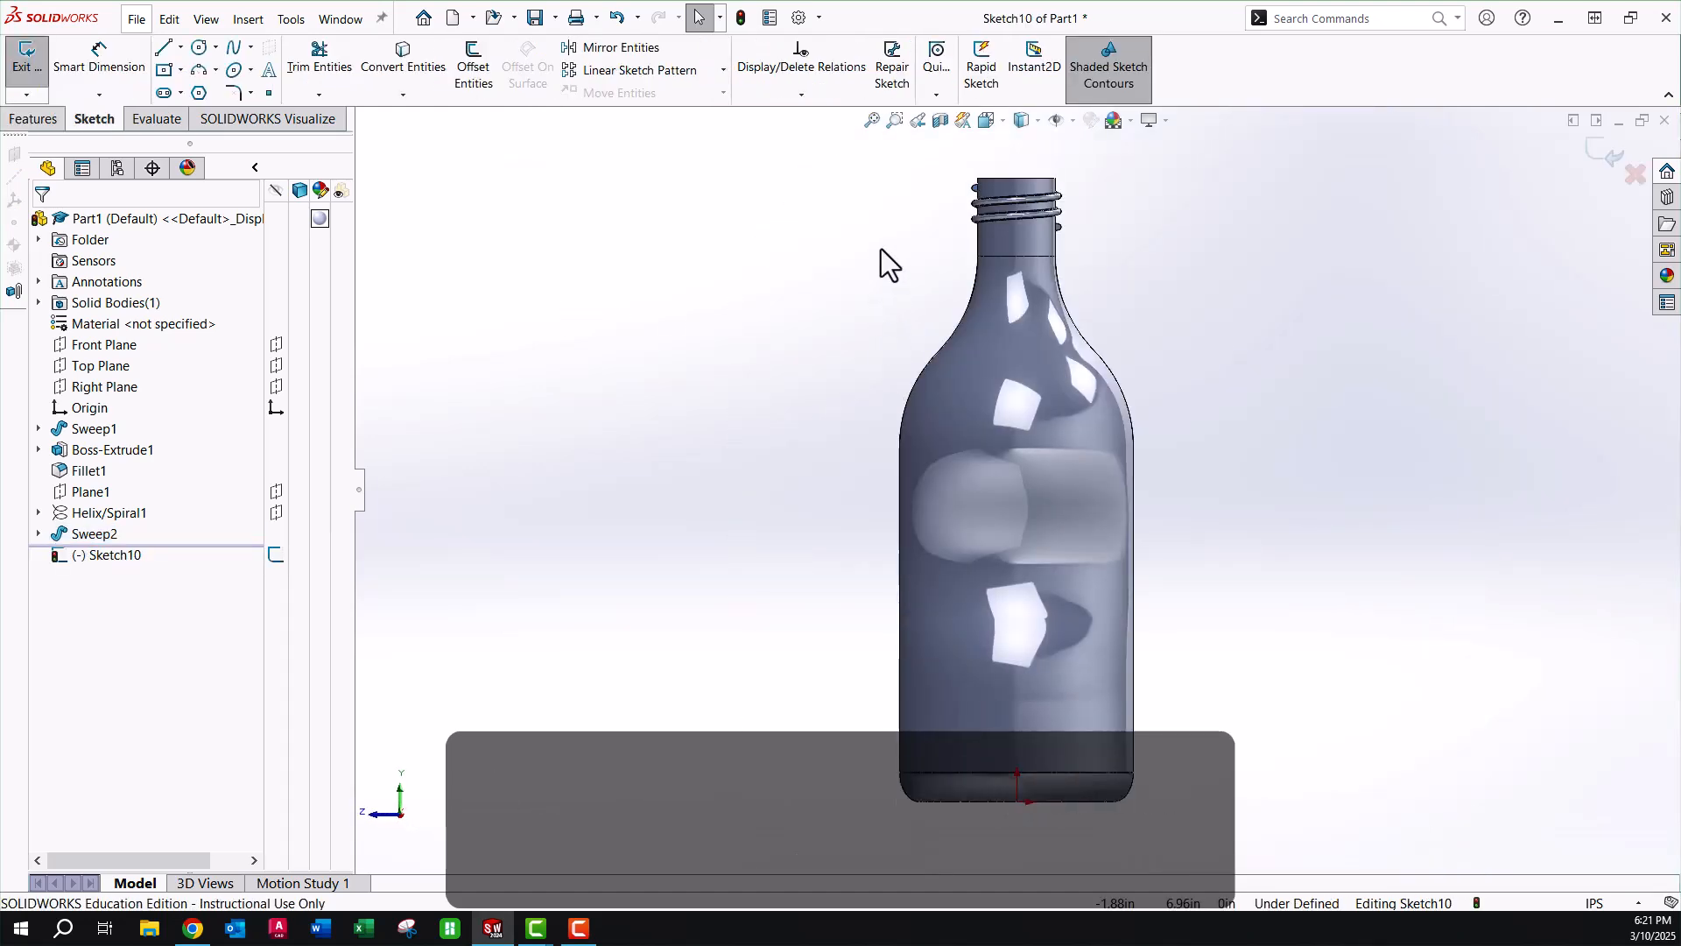
{"action": "scroll", "coordinate": [979, 213], "scroll_direction": "down", "scroll_amount": 10}
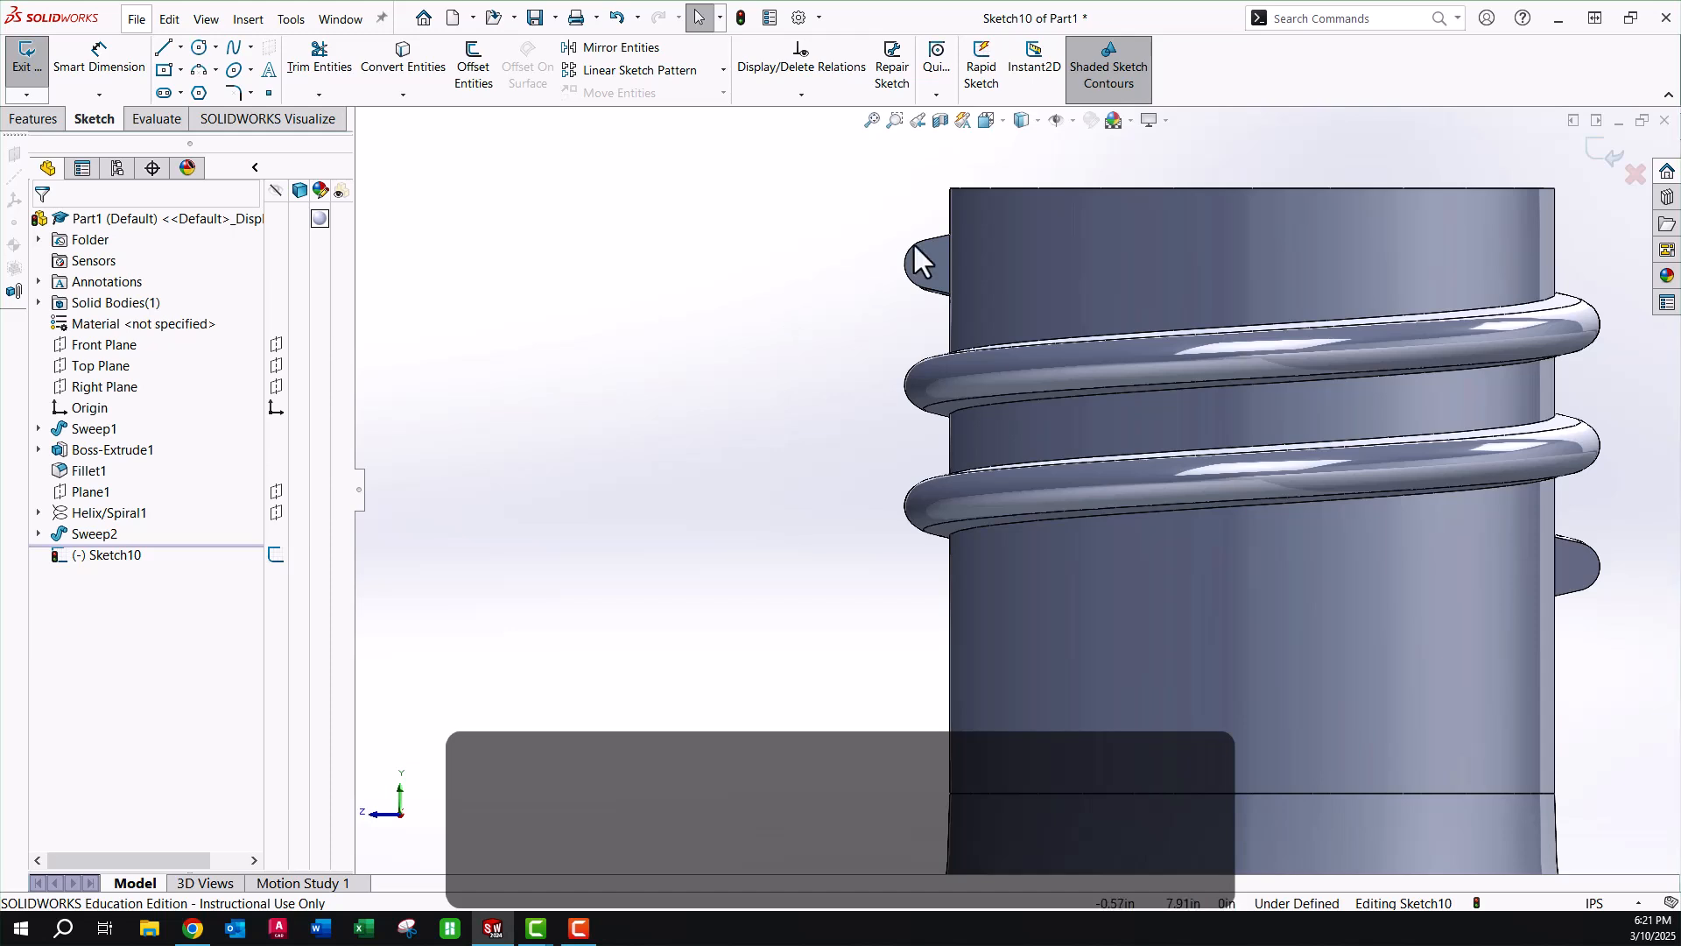
{"action": "left_click", "coordinate": [925, 249]}
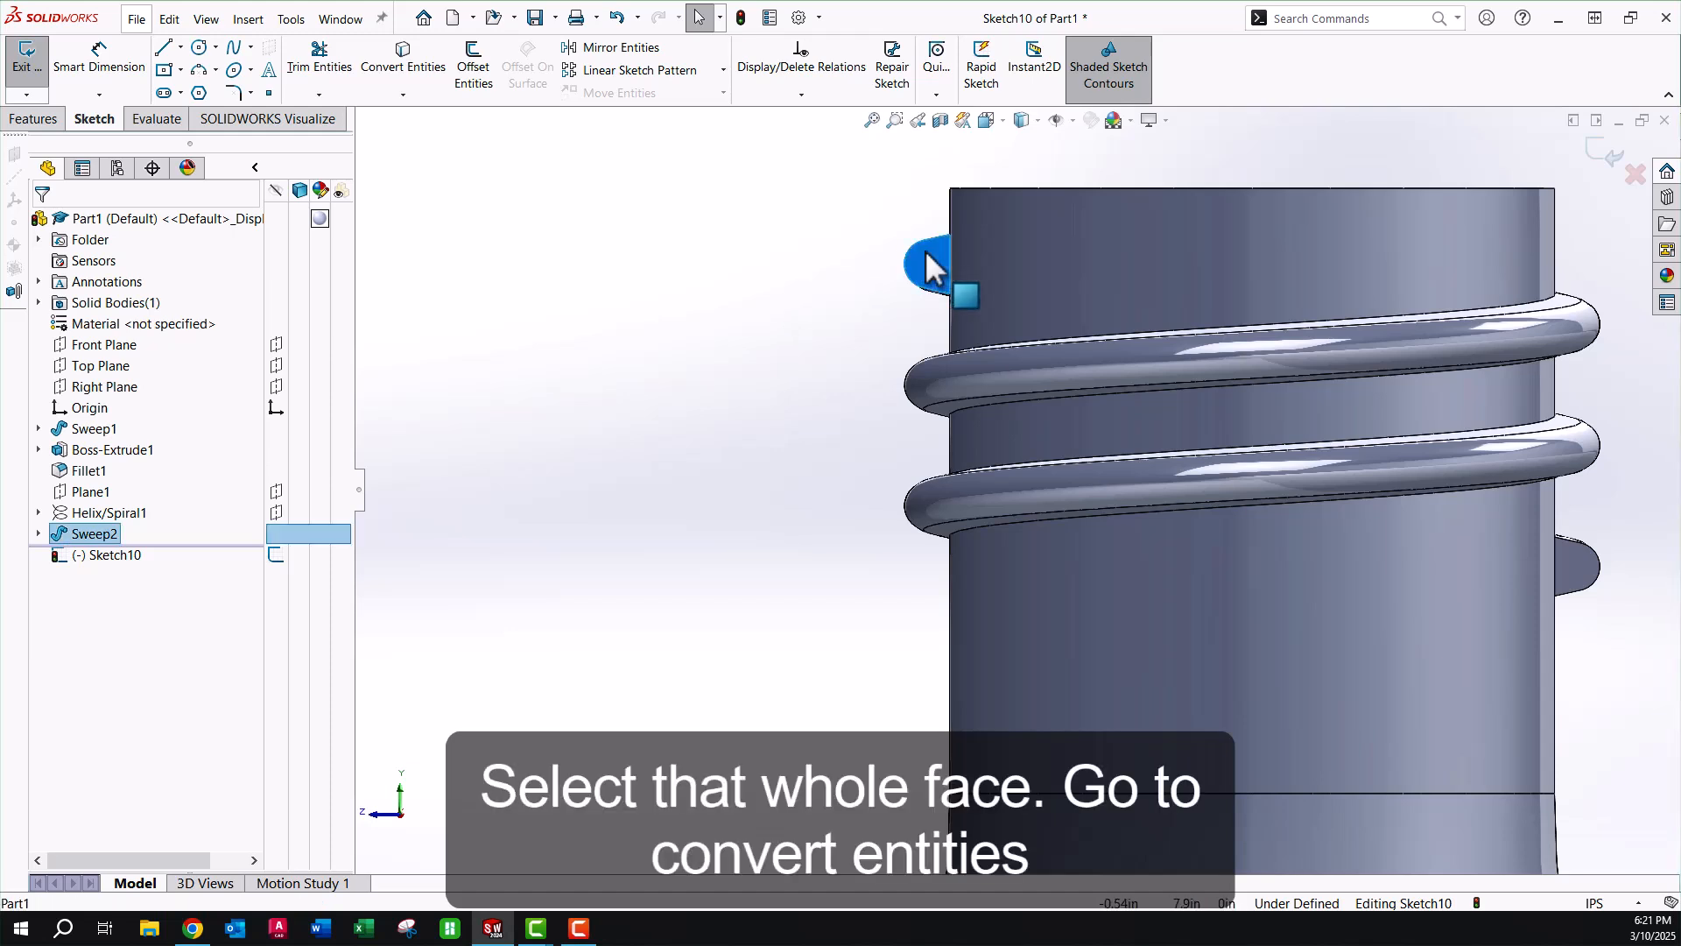
{"action": "left_click", "coordinate": [407, 63]}
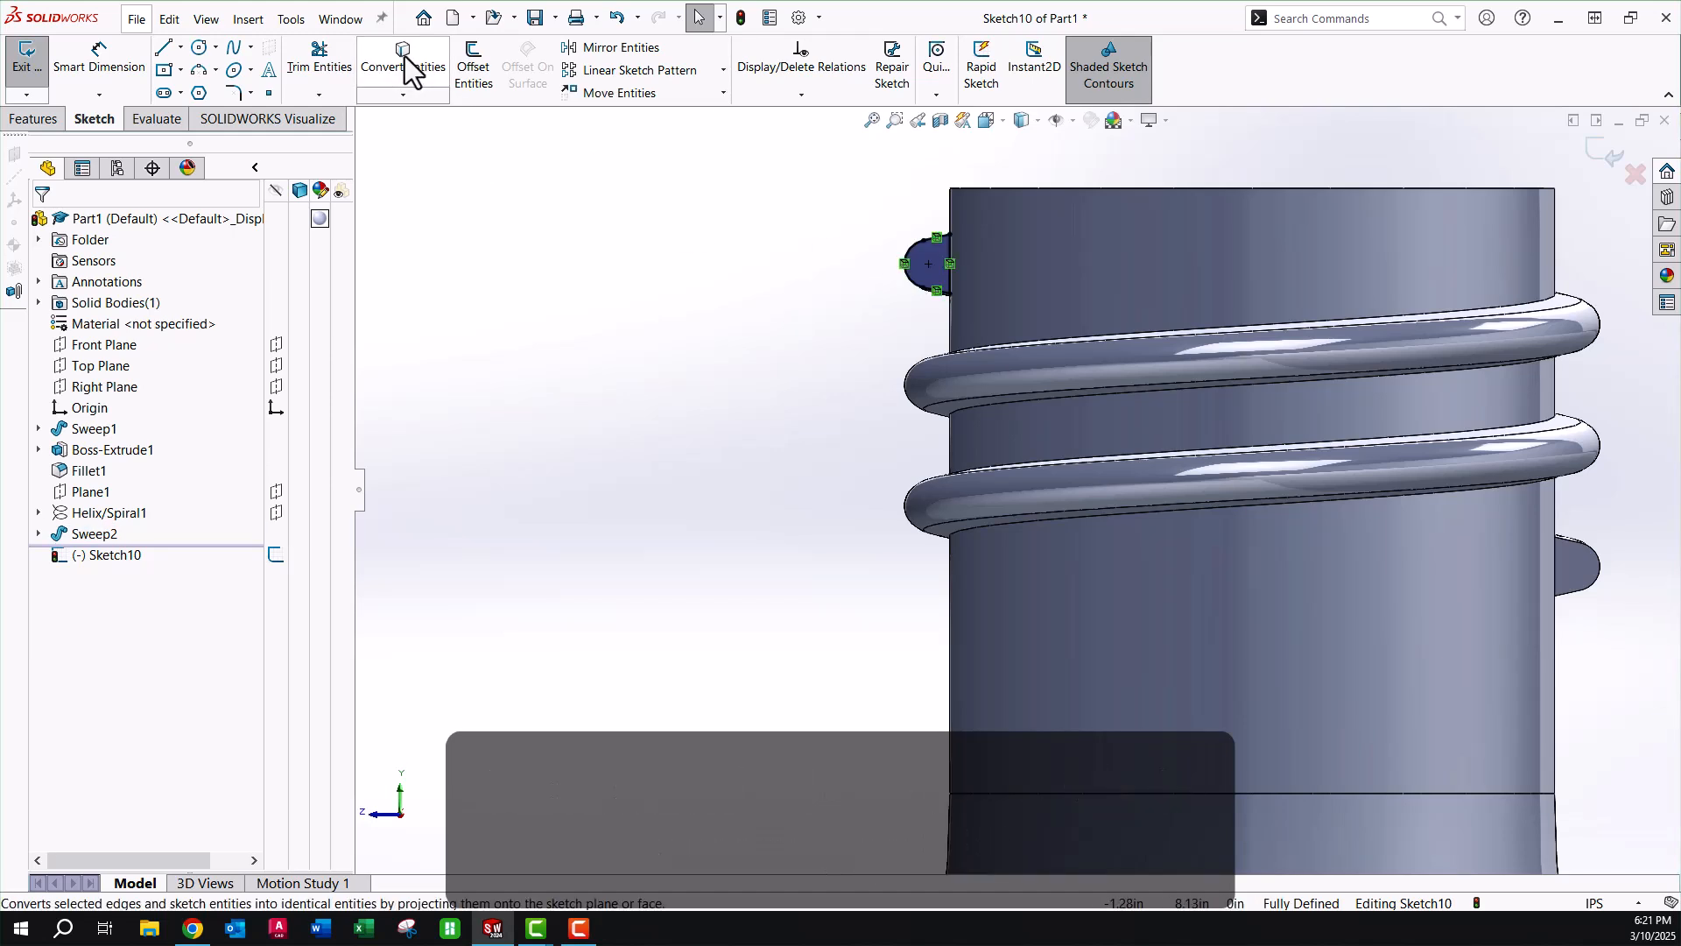
{"action": "left_click", "coordinate": [1611, 153]}
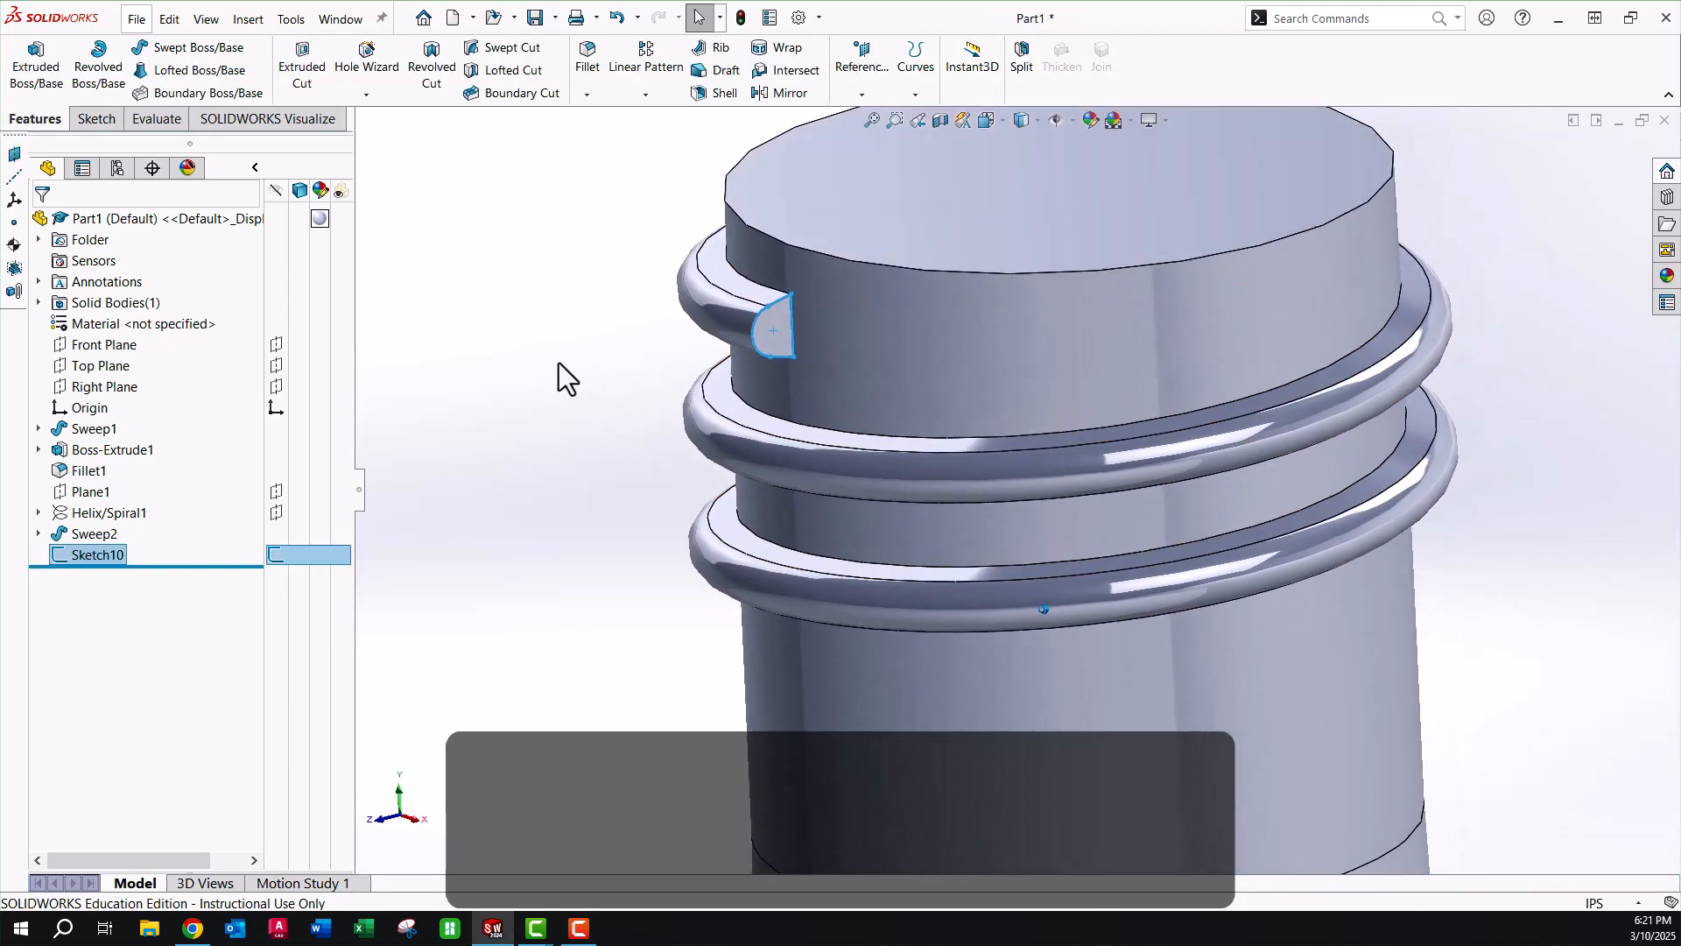
Revolve the thread's upper end sketch 120 degrees about its straight edge along the neck to make a rounded boss.
{"action": "left_click", "coordinate": [96, 61]}
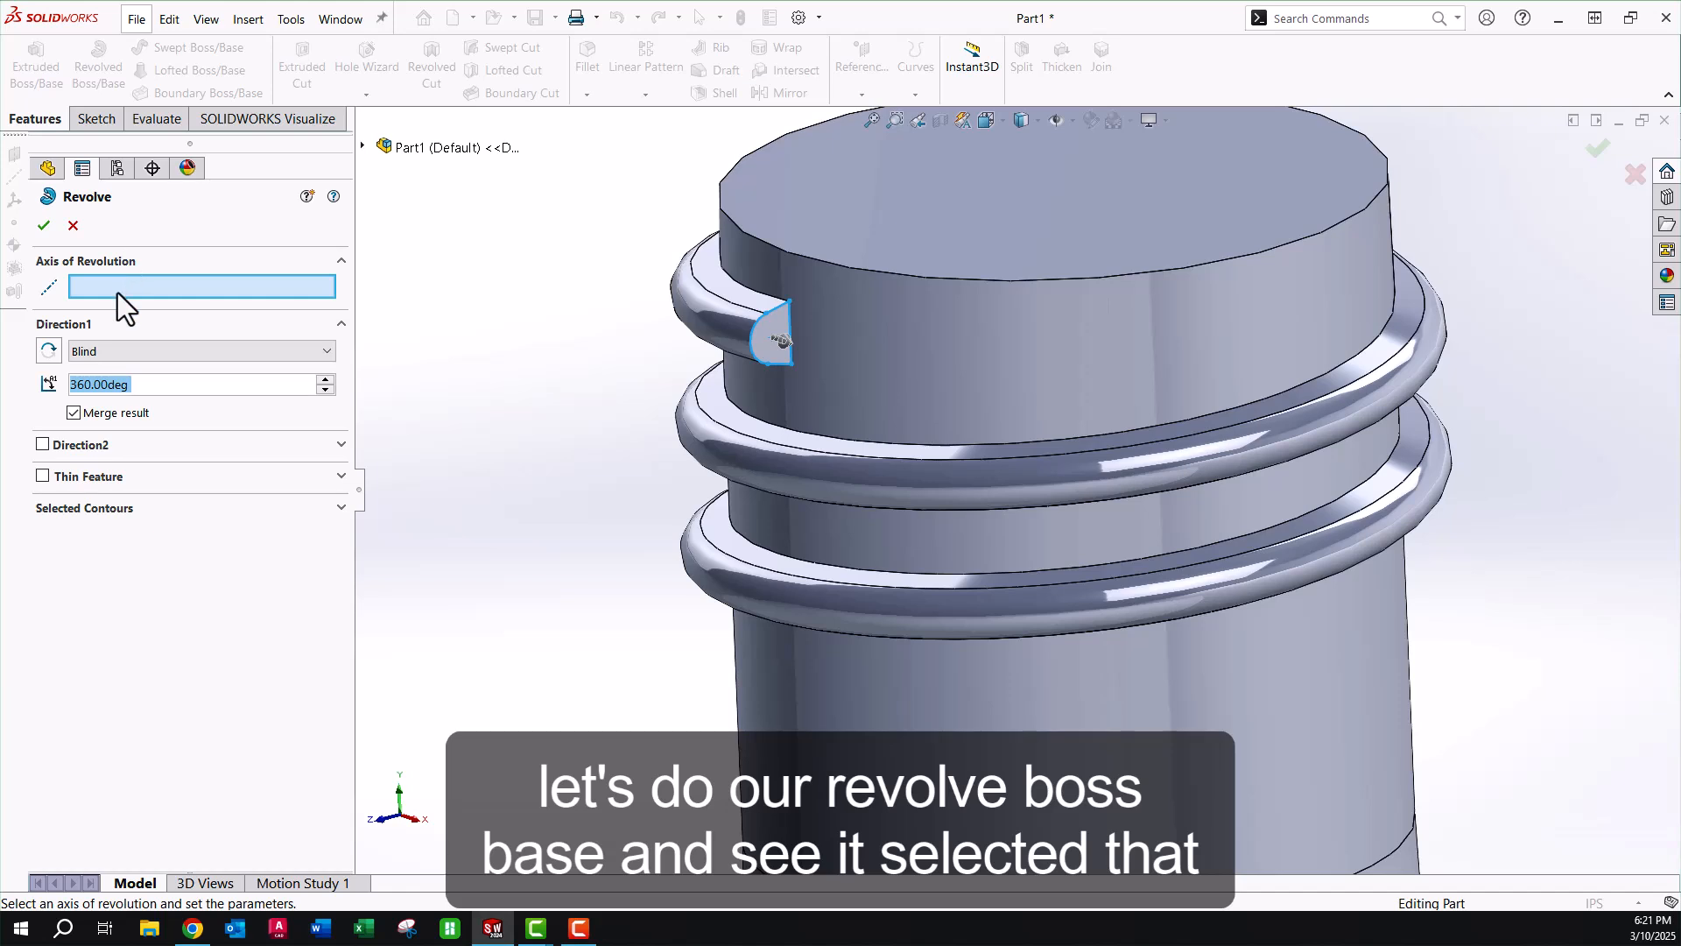
{"action": "left_click", "coordinate": [117, 291]}
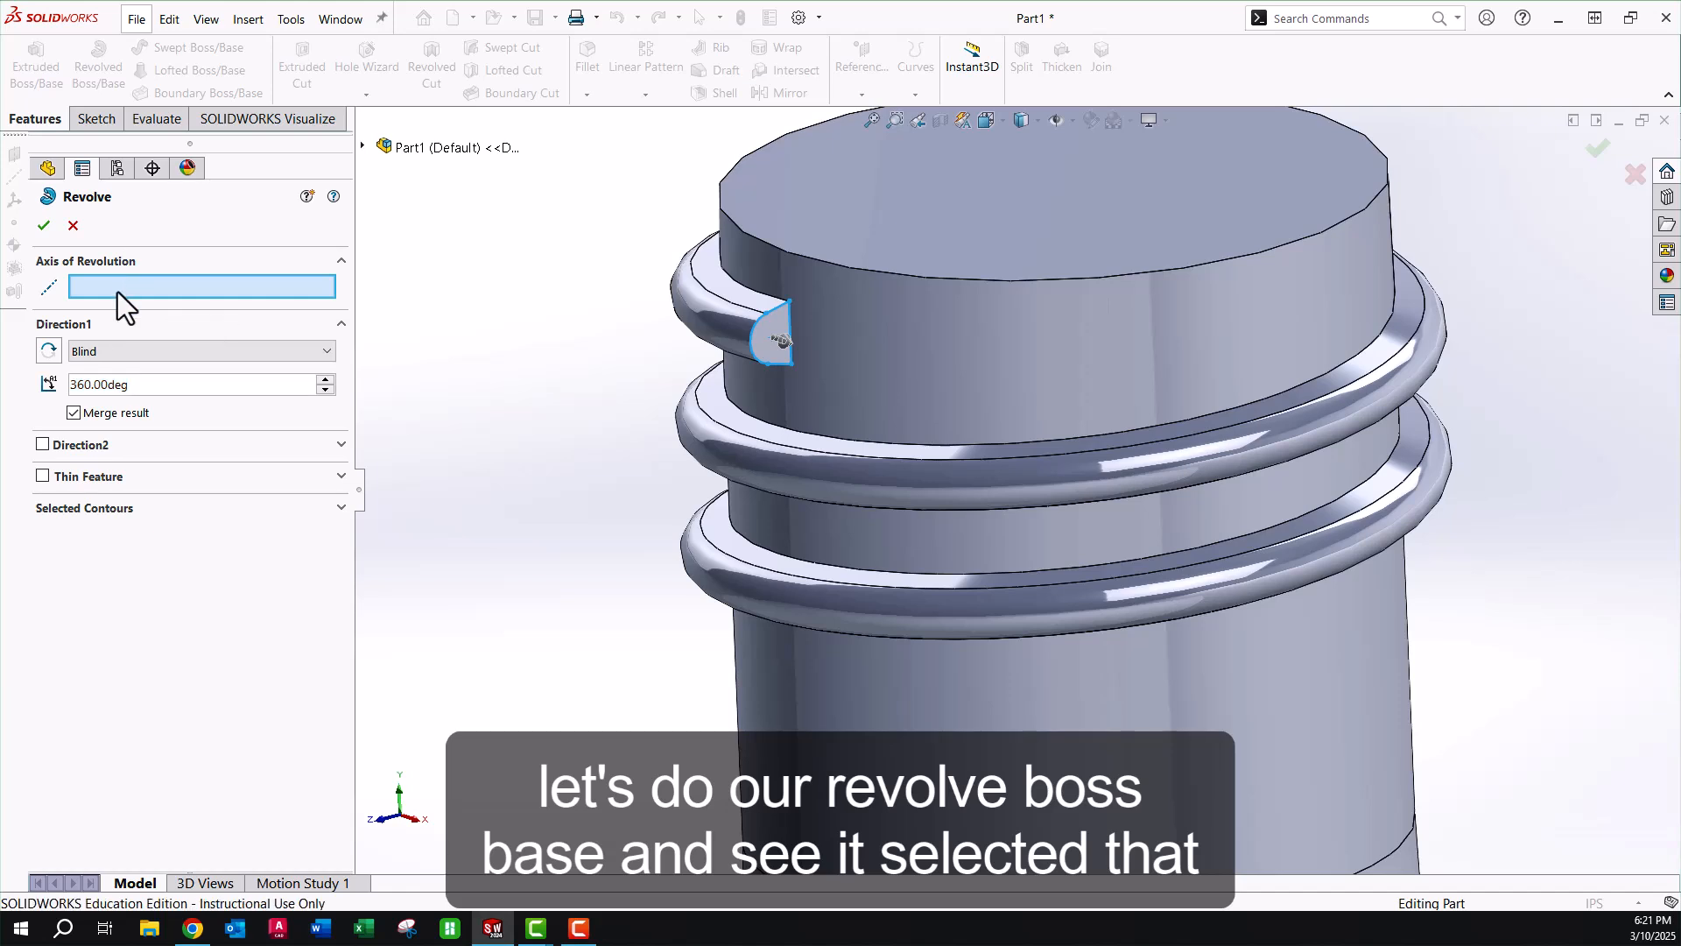
{"action": "scroll", "coordinate": [724, 296], "scroll_direction": "down", "scroll_amount": 5}
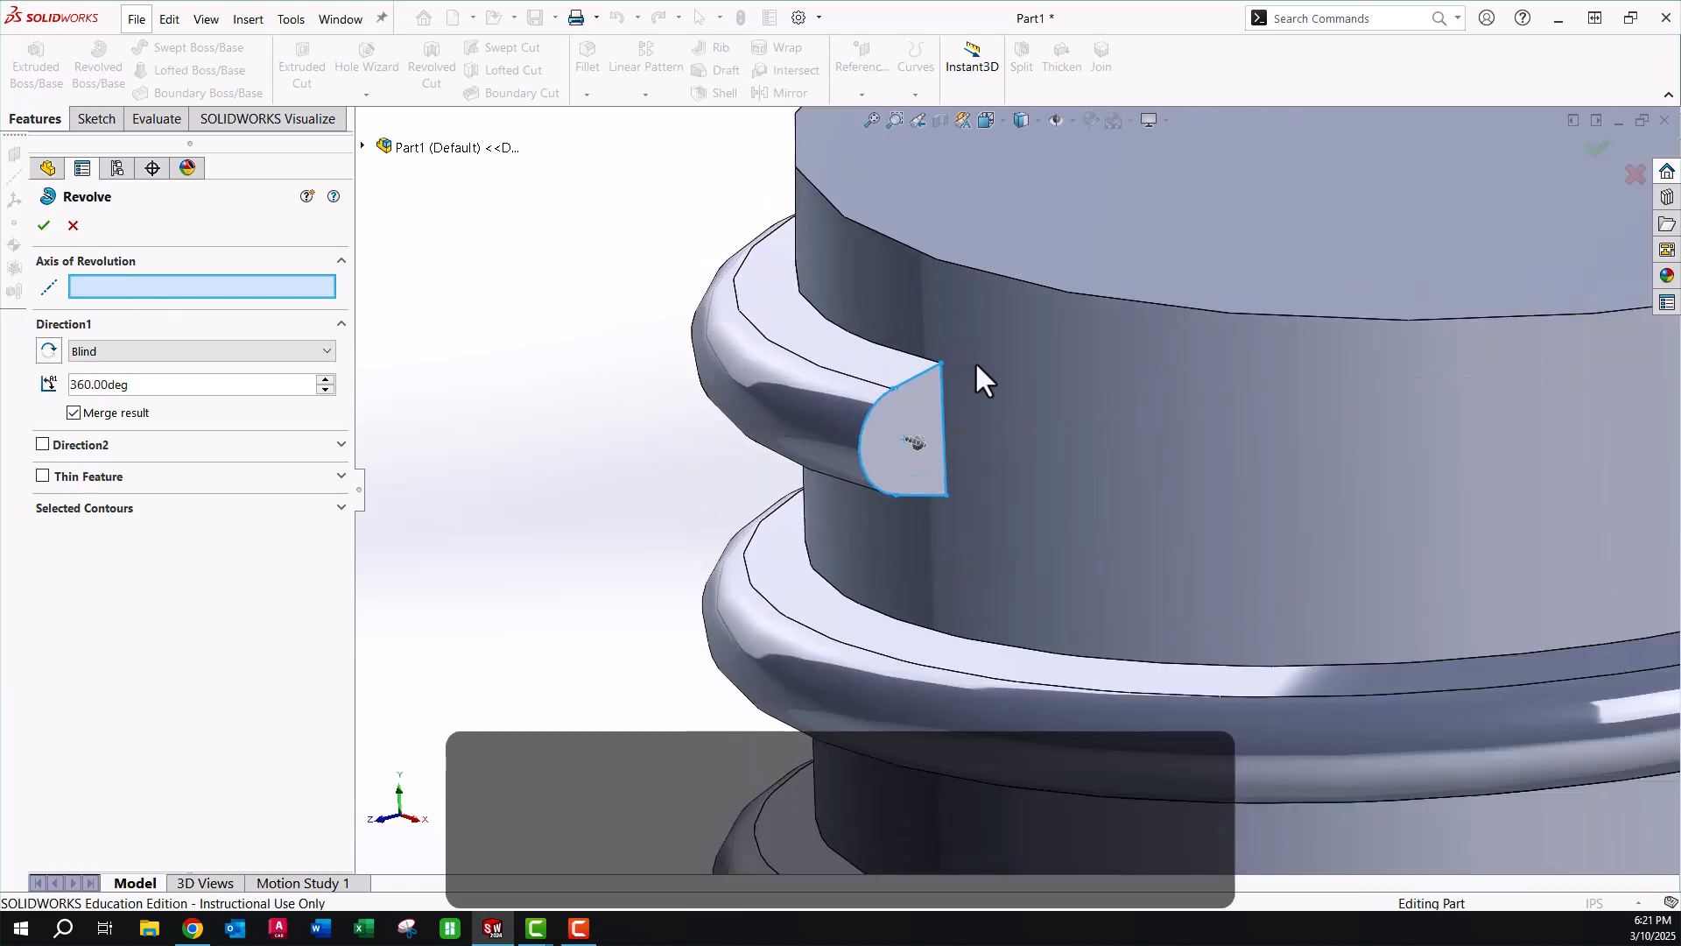
{"action": "left_click", "coordinate": [944, 387]}
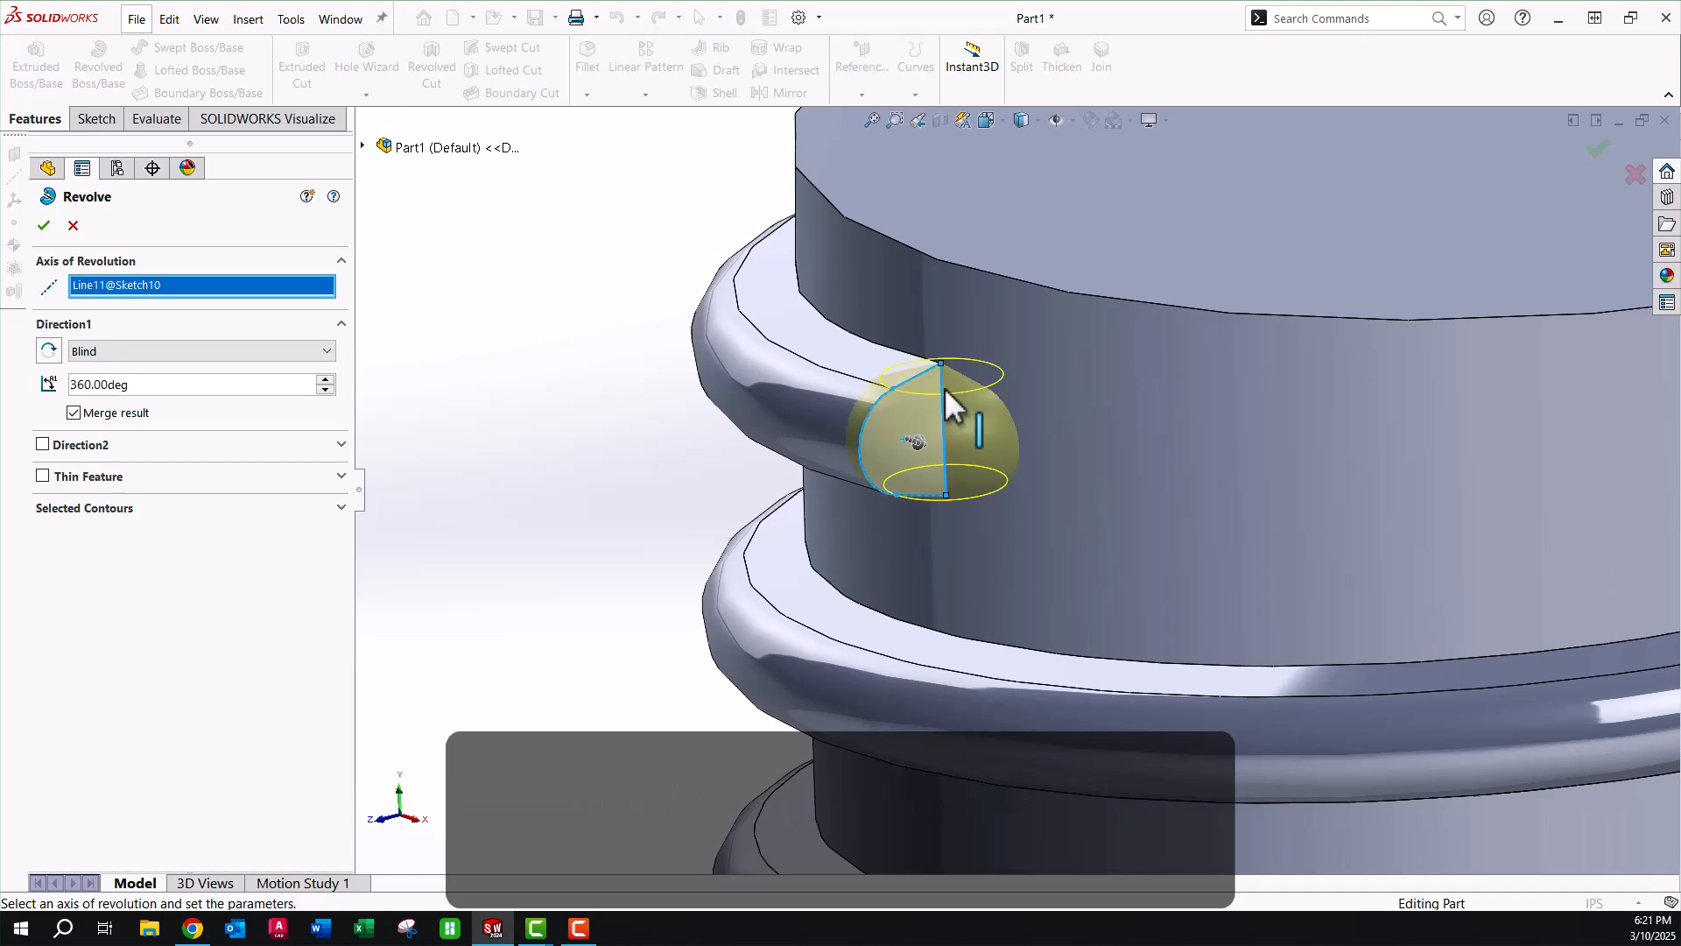
{"action": "double_click", "coordinate": [149, 387]}
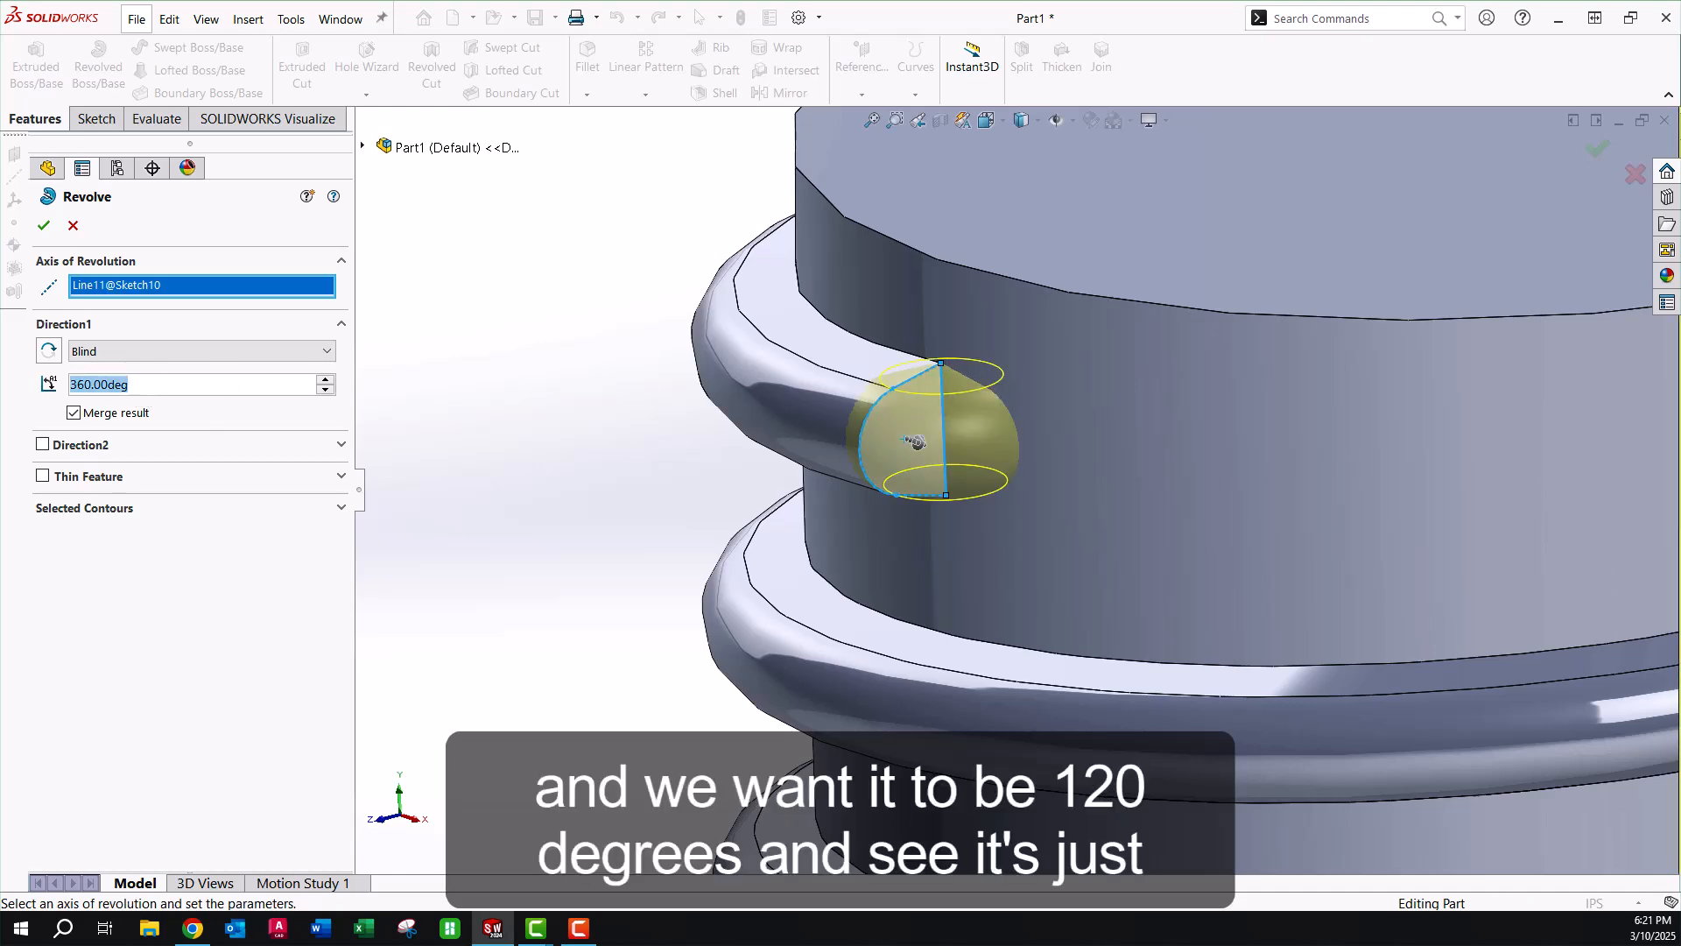
{"action": "type", "text": "120"}
{"action": "key", "text": "Return"}
{"action": "middle_click_drag", "start_coordinate": [718, 455], "coordinate": [1109, 455]}
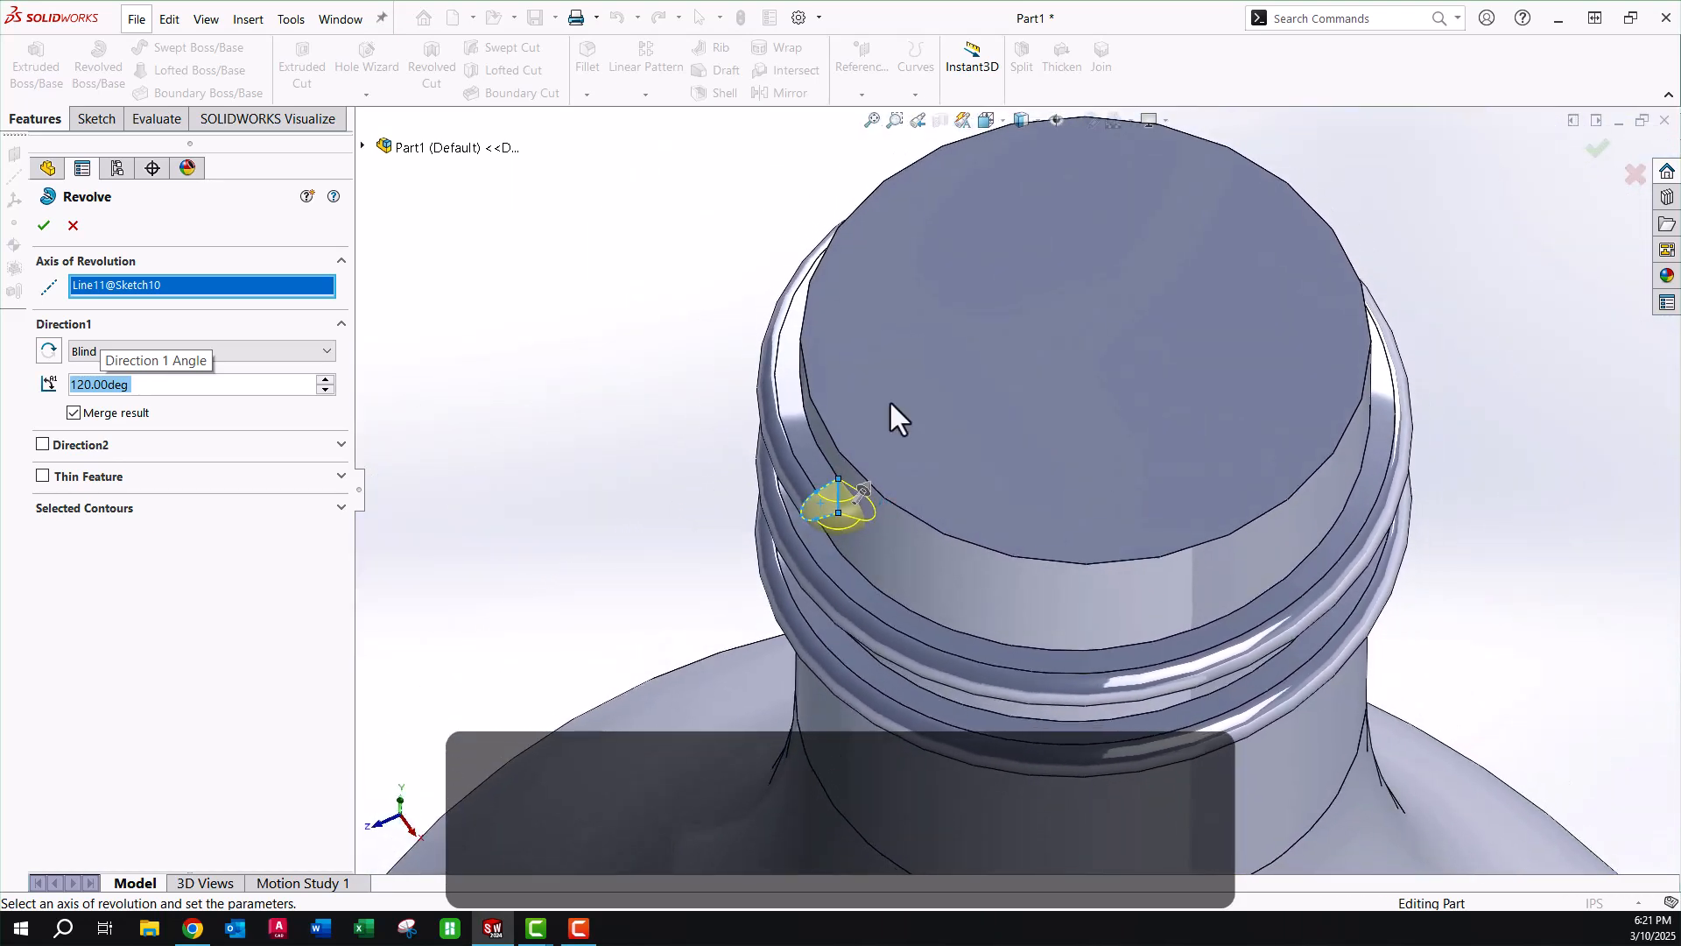
{"action": "left_click", "coordinate": [45, 227]}
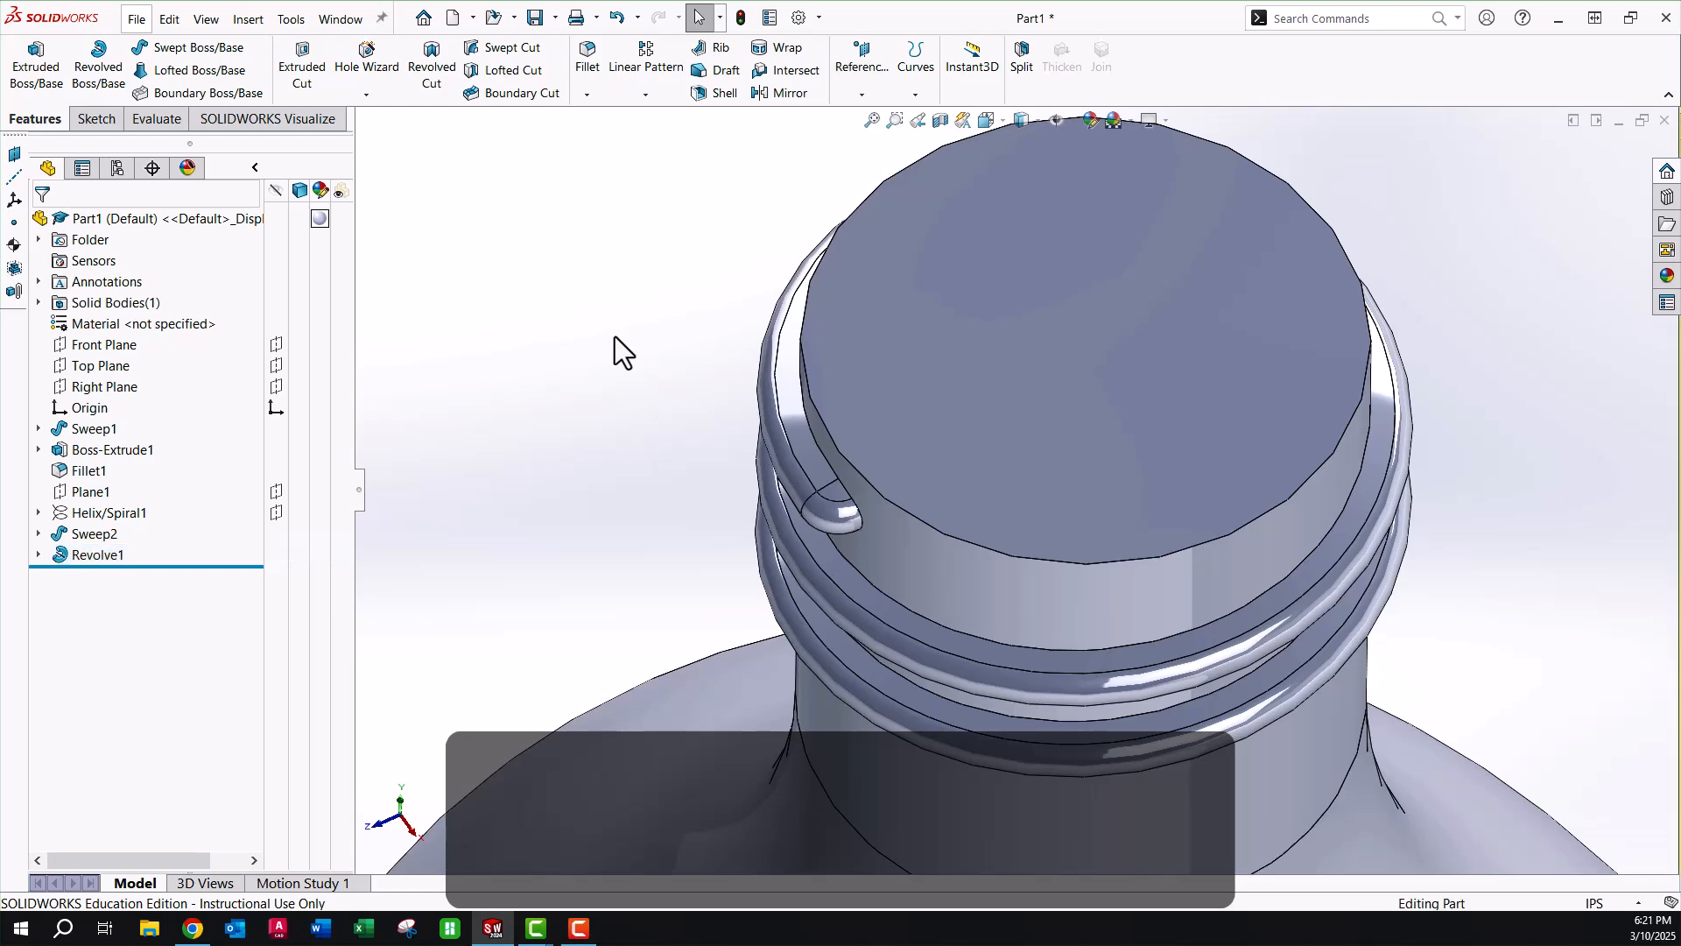
Start a sketch on the thread's lower end face, convert the face's edges into sketch entities, and exit the sketch.
{"action": "middle_click_drag", "start_coordinate": [614, 336], "coordinate": [1268, 449]}
{"action": "scroll", "coordinate": [1279, 476], "scroll_direction": "down", "scroll_amount": 1}
{"action": "scroll", "coordinate": [1128, 506], "scroll_direction": "up", "scroll_amount": 5}
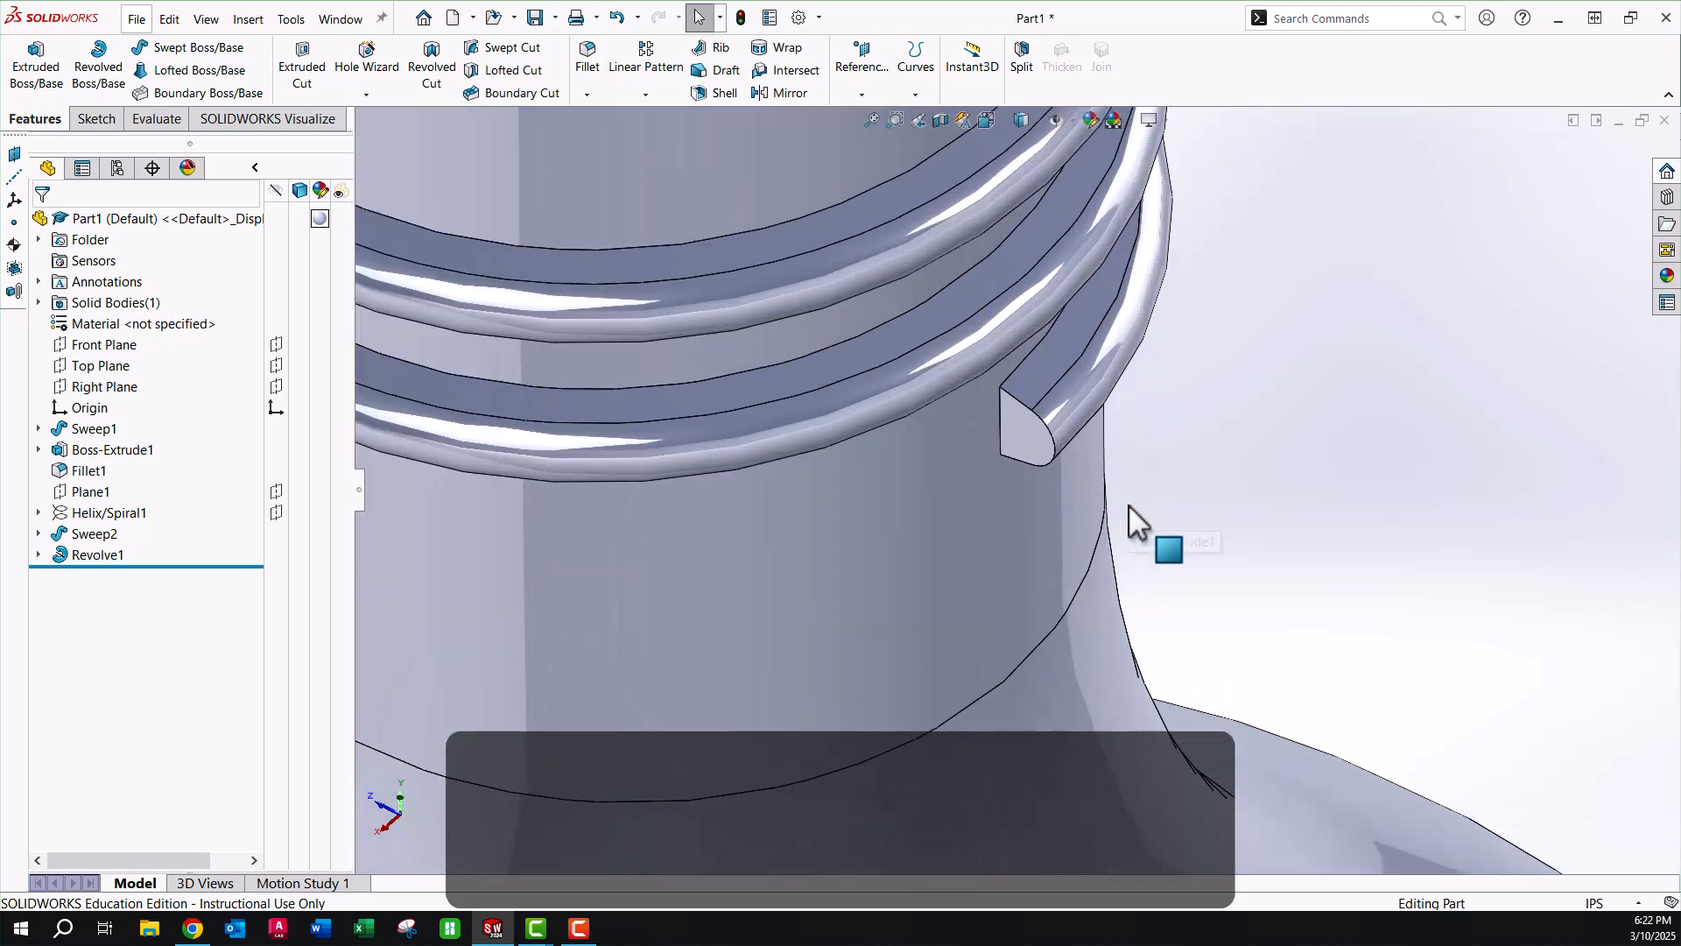
{"action": "left_click", "coordinate": [963, 406]}
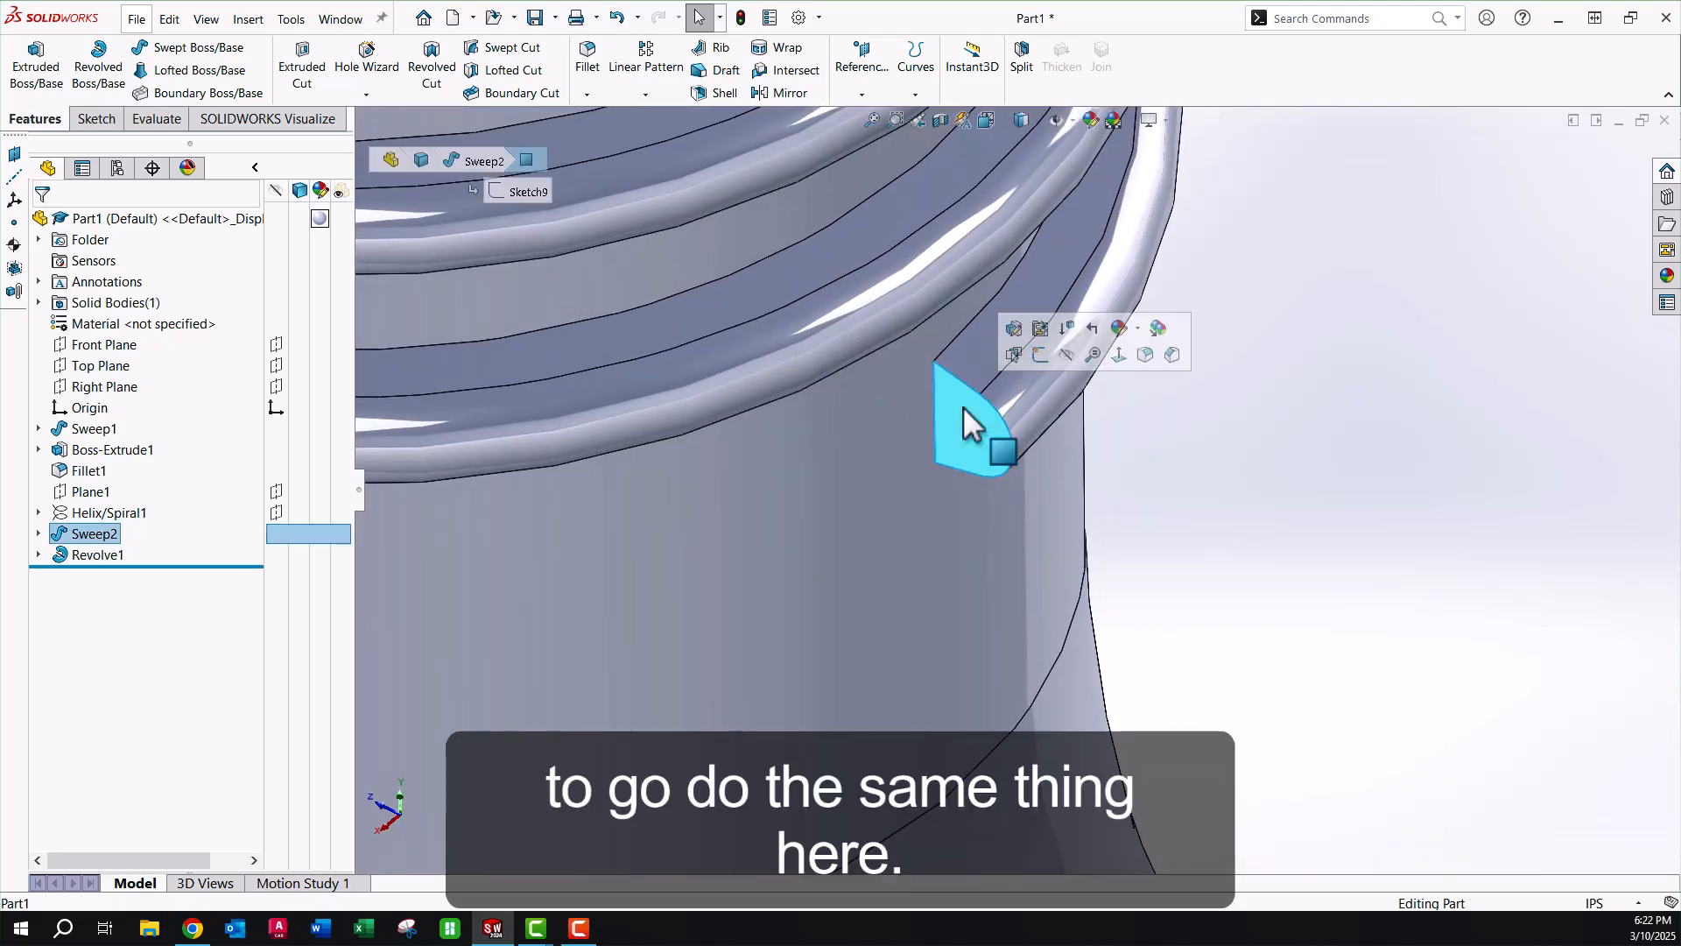
{"action": "left_click", "coordinate": [1047, 352]}
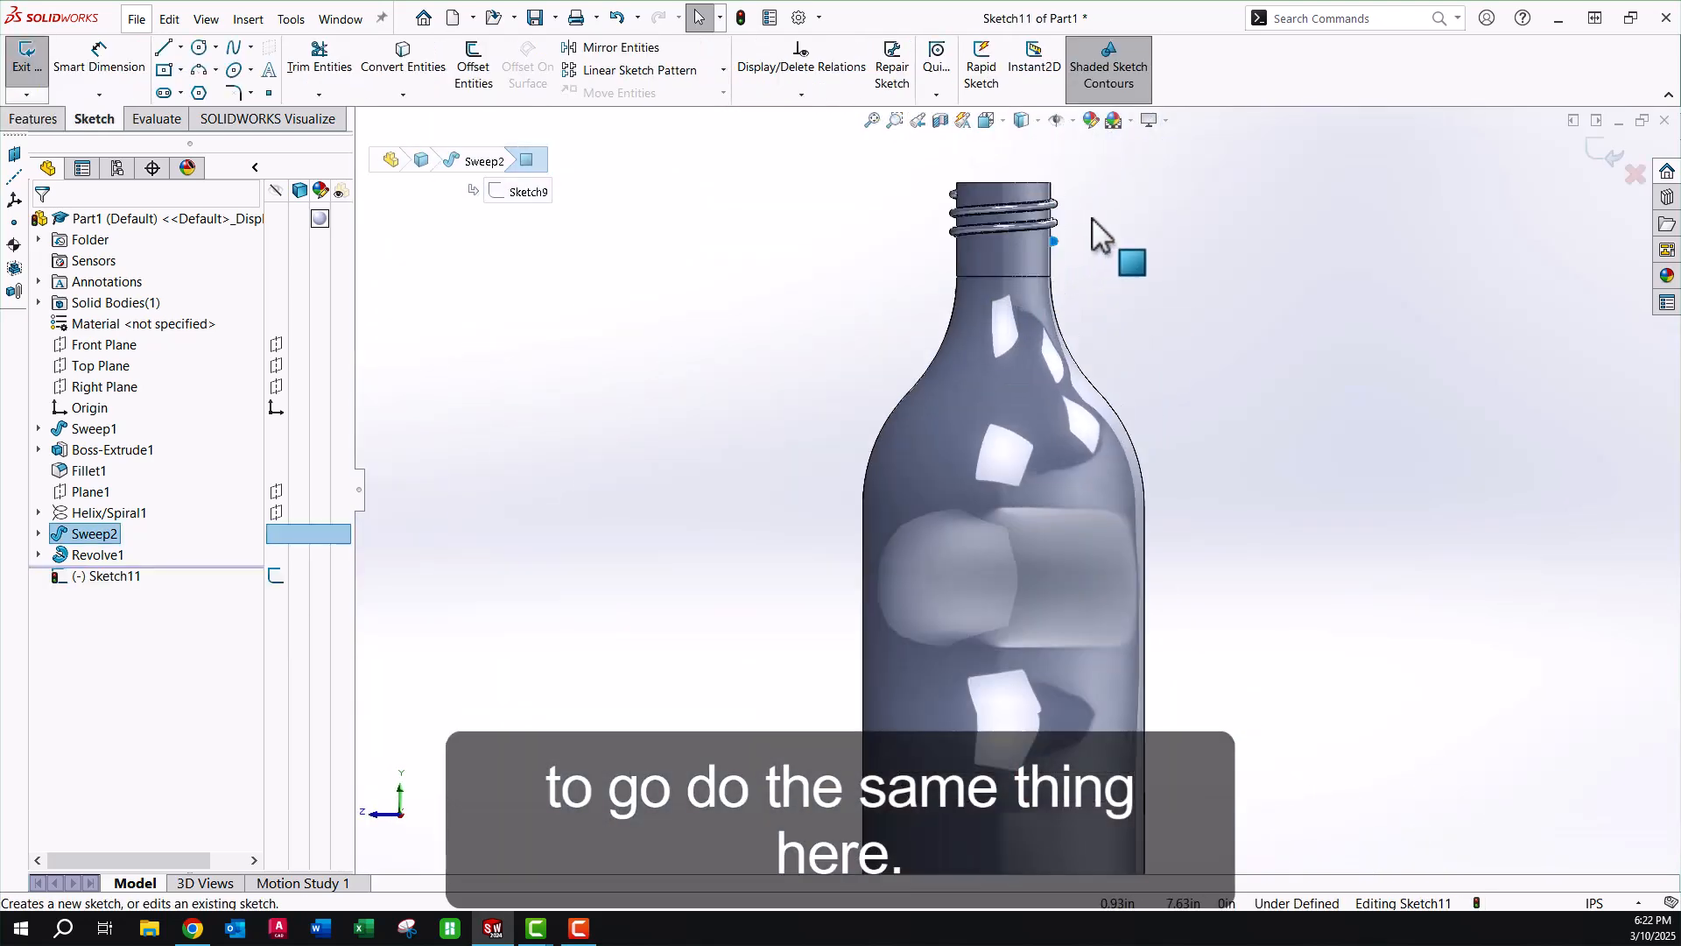
{"action": "scroll", "coordinate": [953, 397], "scroll_direction": "up", "scroll_amount": 4}
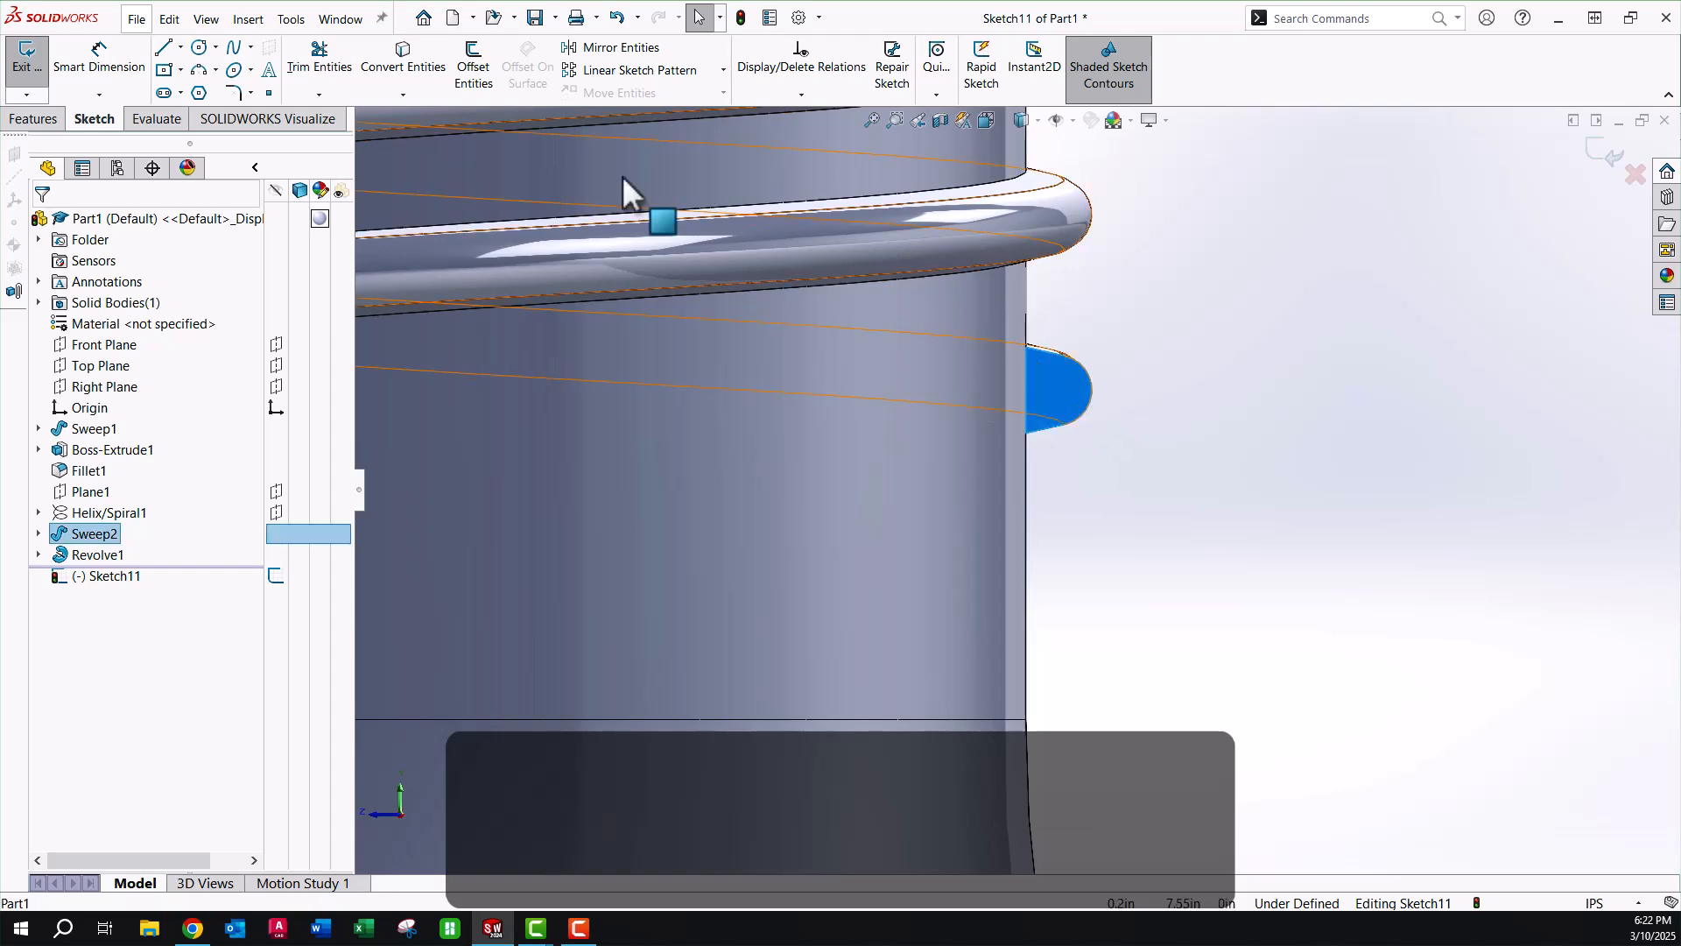
{"action": "left_click", "coordinate": [393, 67]}
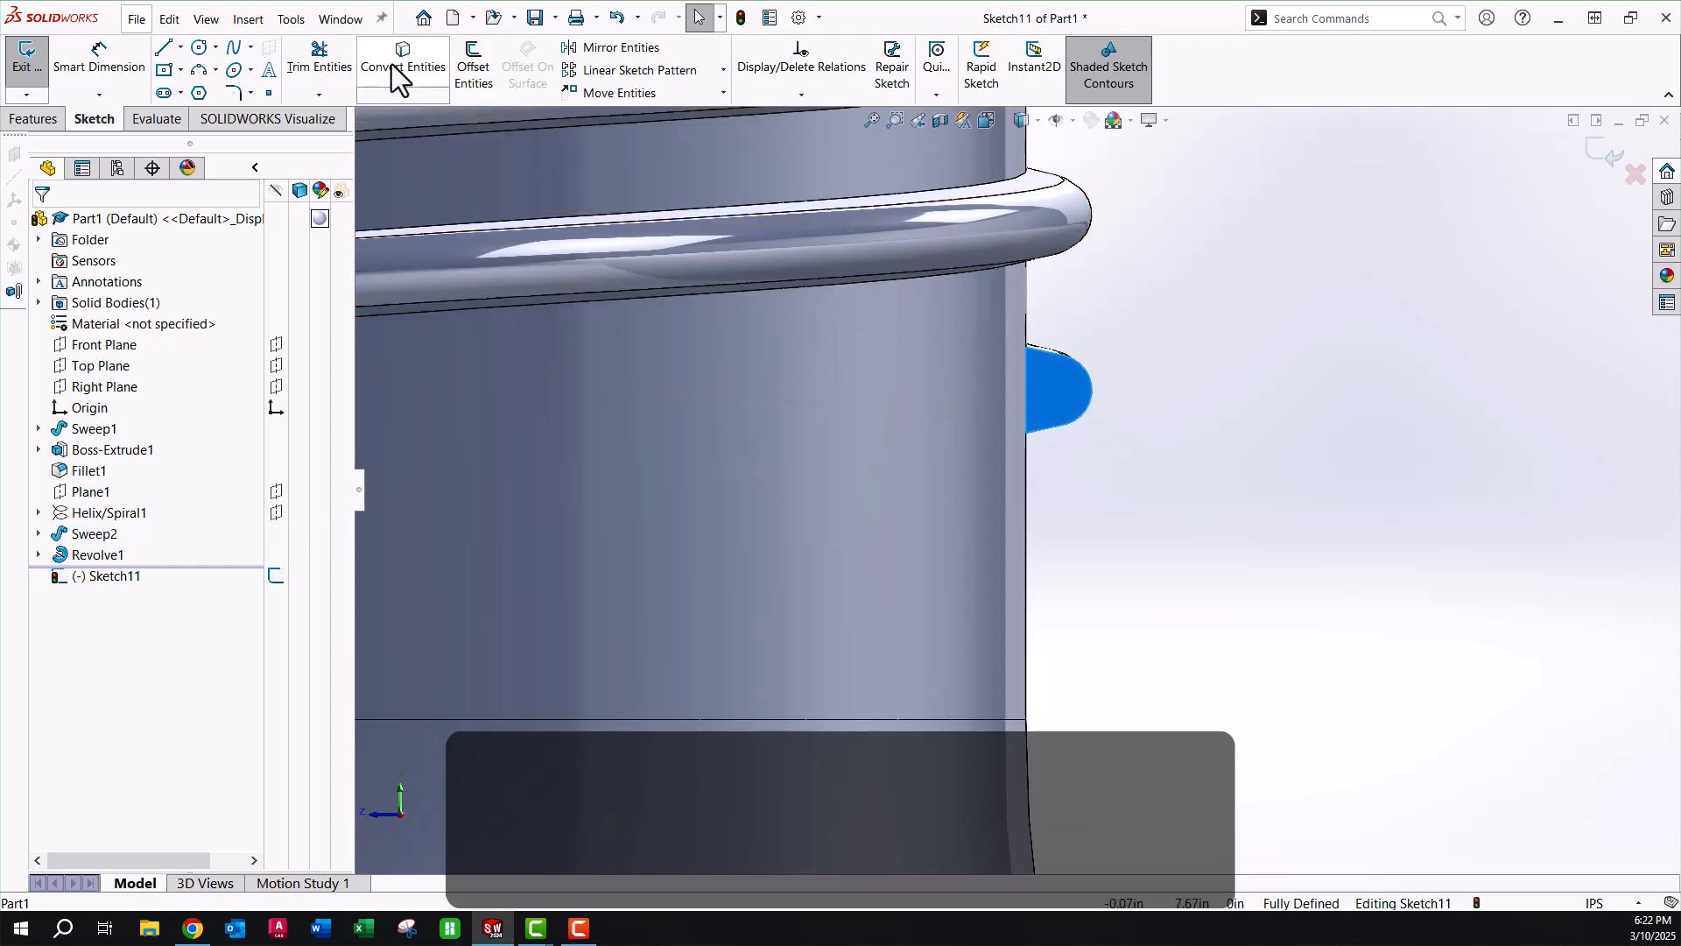
{"action": "left_click", "coordinate": [1611, 155]}
Revolve the thread's lower end sketch 120 degrees about its straight edge along the neck to round off that end.
{"action": "middle_click_drag", "start_coordinate": [1132, 401], "coordinate": [1131, 401]}
{"action": "left_click", "coordinate": [112, 55]}
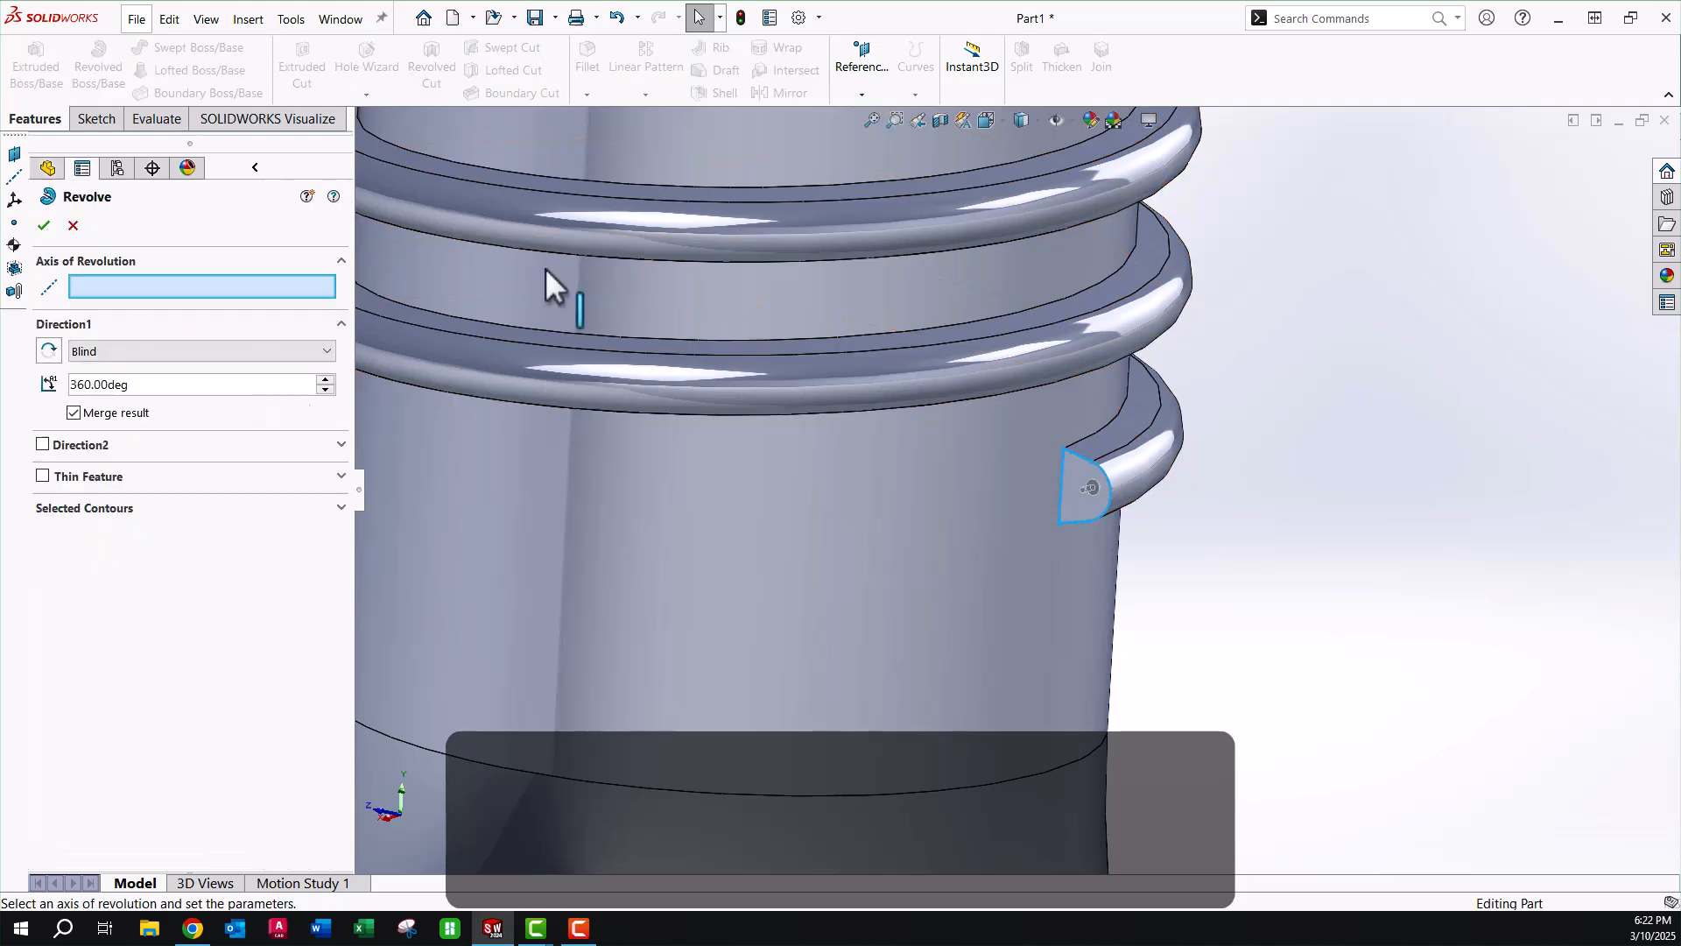
{"action": "left_click", "coordinate": [1061, 465]}
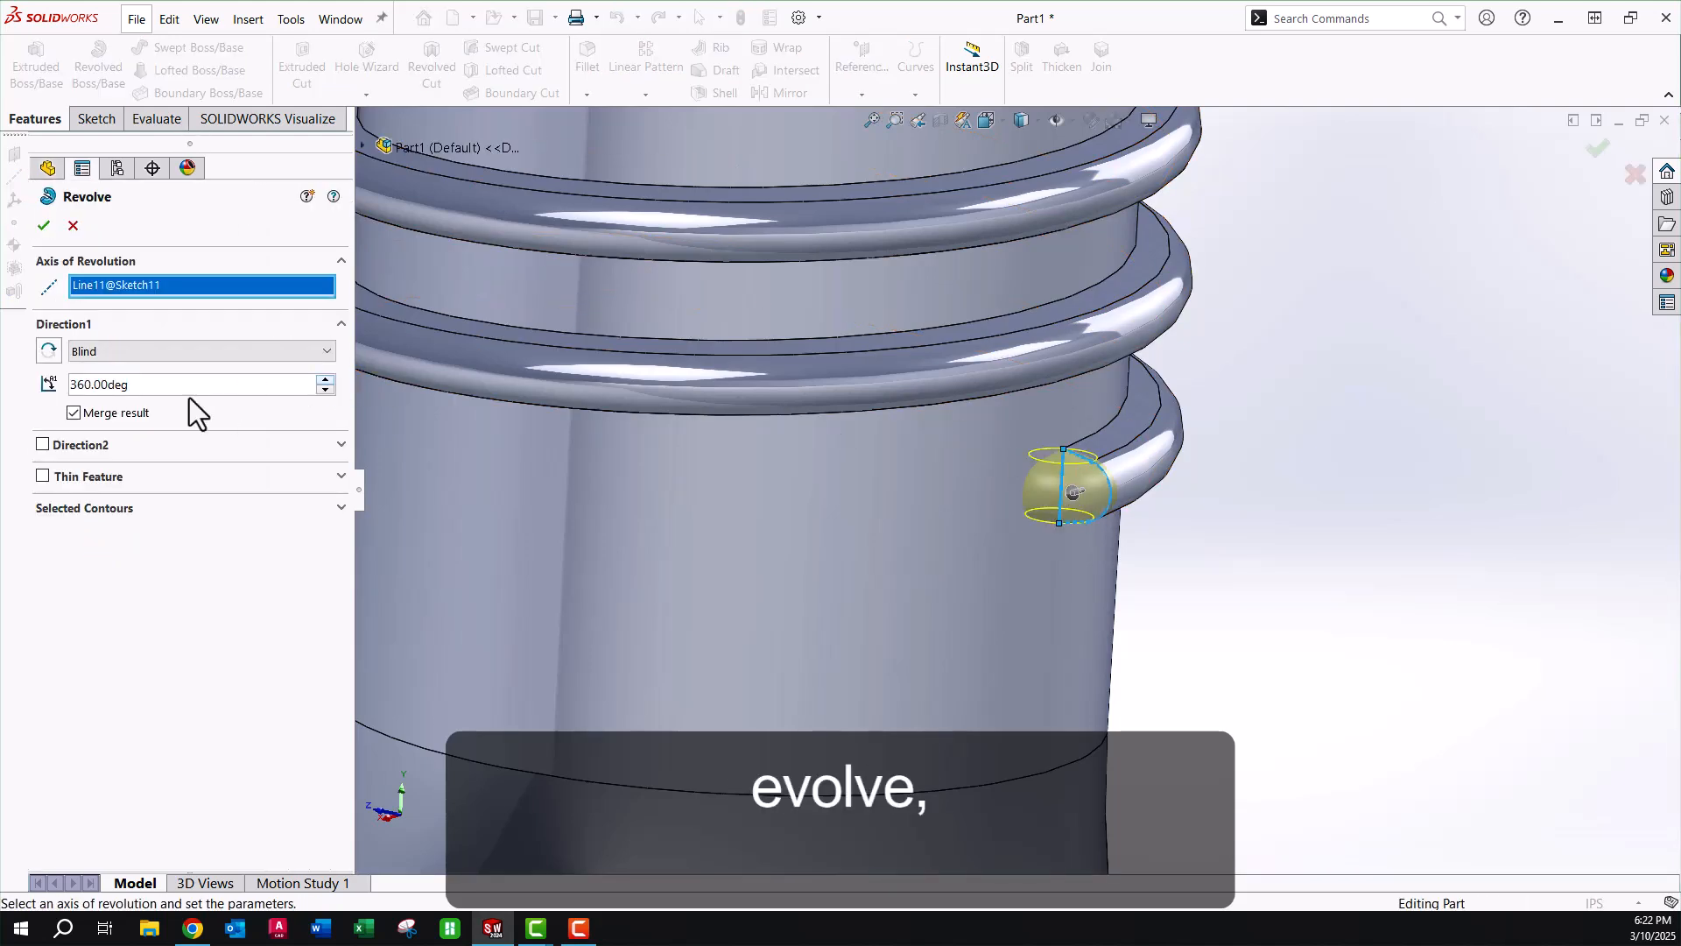
{"action": "double_click", "coordinate": [161, 384]}
{"action": "type", "text": "120"}
{"action": "key", "text": "Return"}
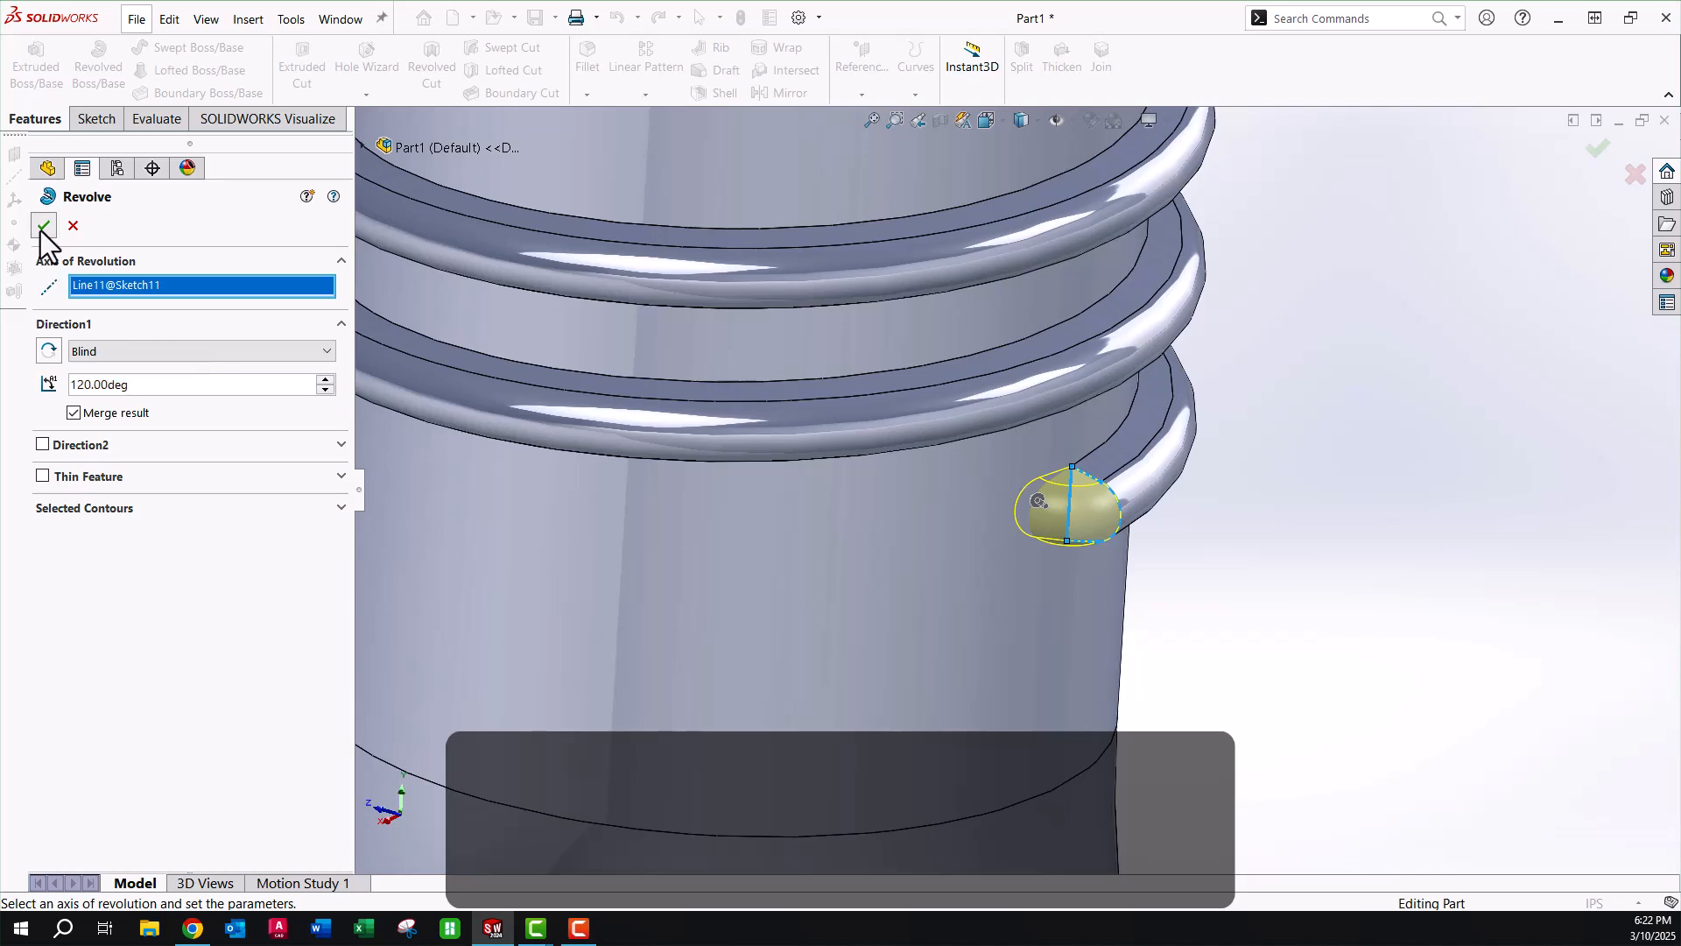
{"action": "left_click", "coordinate": [43, 225]}
{"action": "left_click", "coordinate": [1322, 479]}
{"action": "scroll", "coordinate": [1316, 478], "scroll_direction": "up", "scroll_amount": 5}
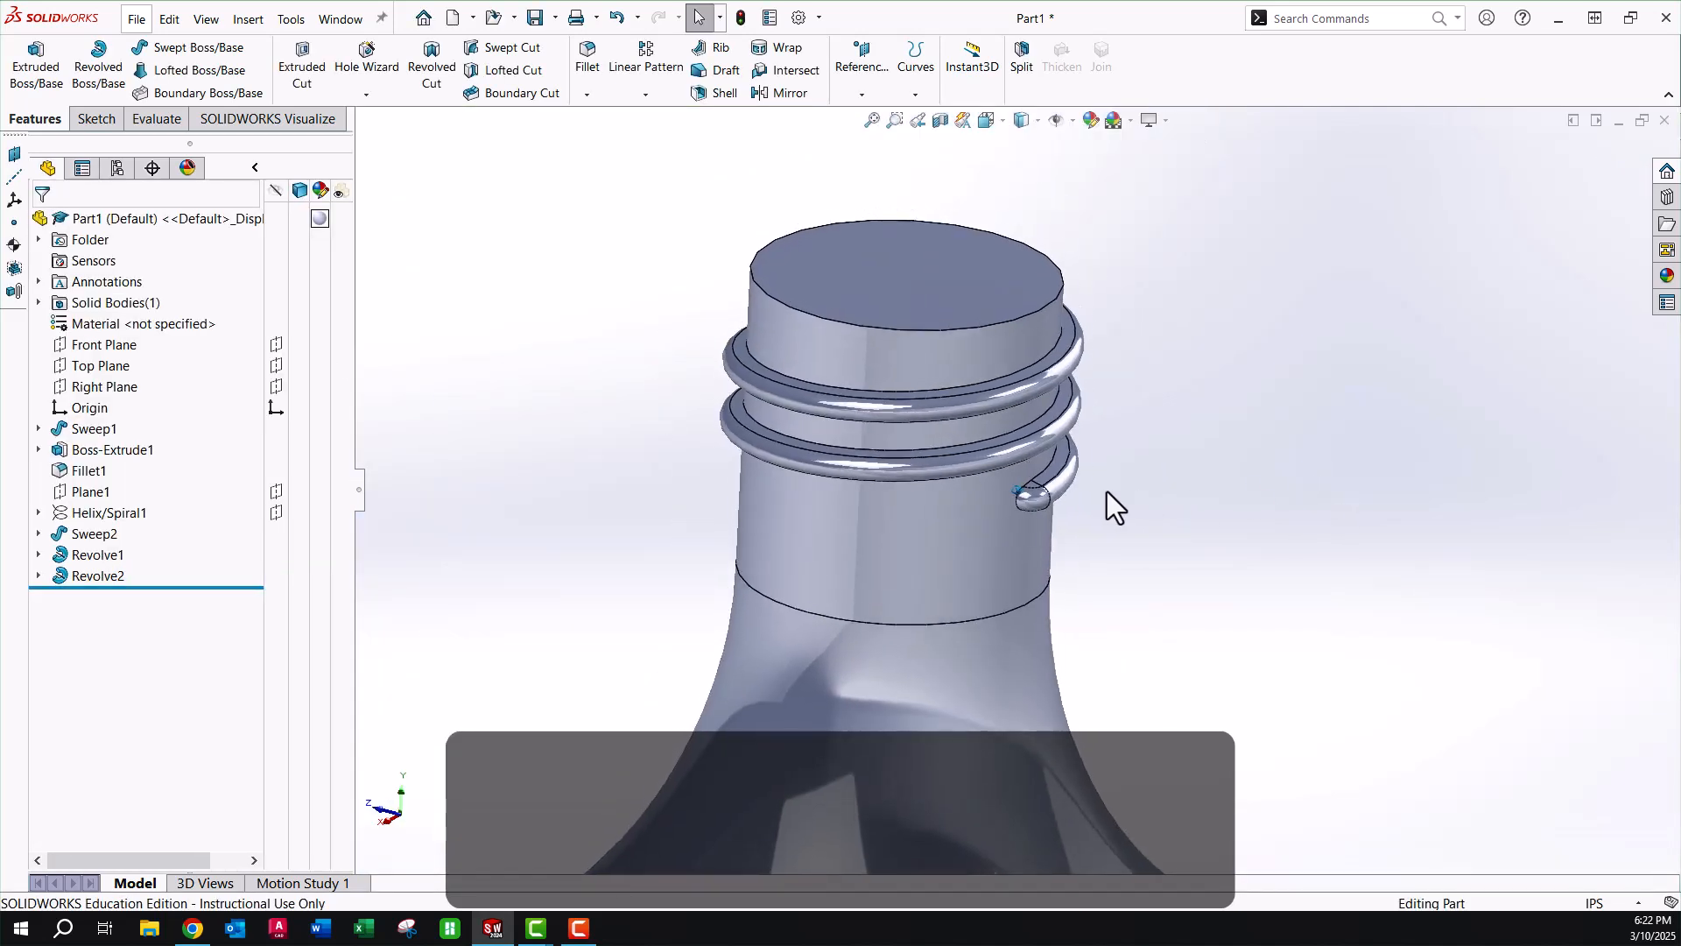
{"action": "scroll", "coordinate": [1106, 491], "scroll_direction": "up", "scroll_amount": 2}
{"action": "scroll", "coordinate": [1107, 491], "scroll_direction": "up", "scroll_amount": 5}
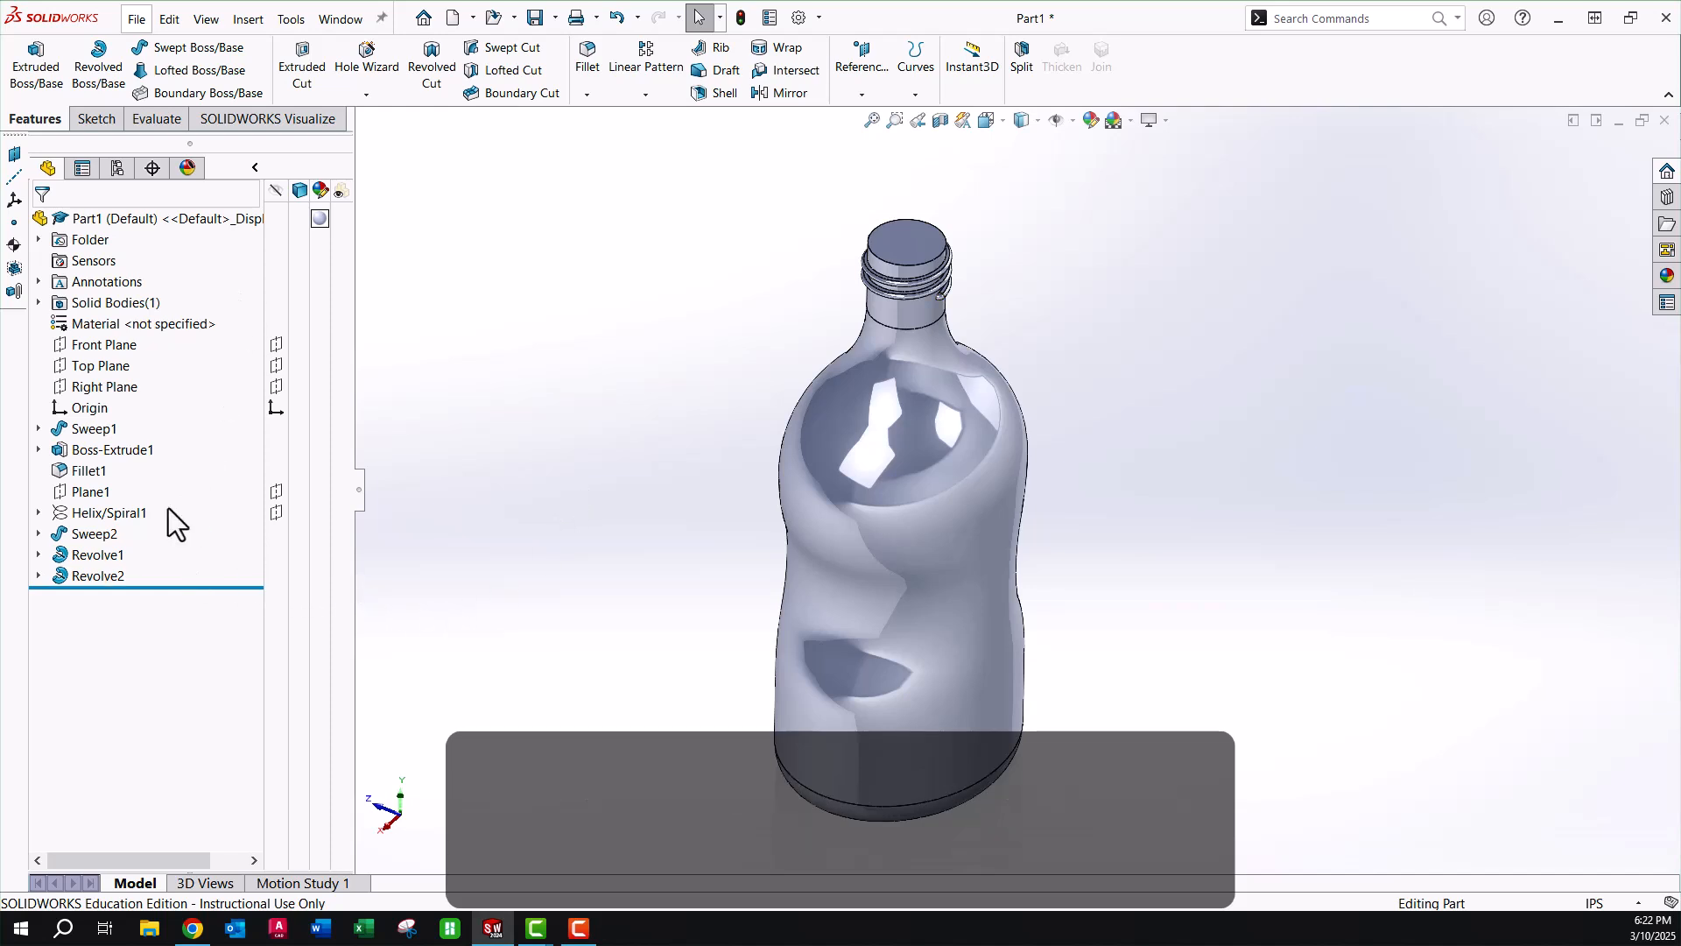
Roll the model back to just after Fillet1 and shell the bottle 0.05 in thick, removing the neck's top face, with the preview shown.
{"action": "left_click_drag", "start_coordinate": [175, 586], "coordinate": [184, 481]}
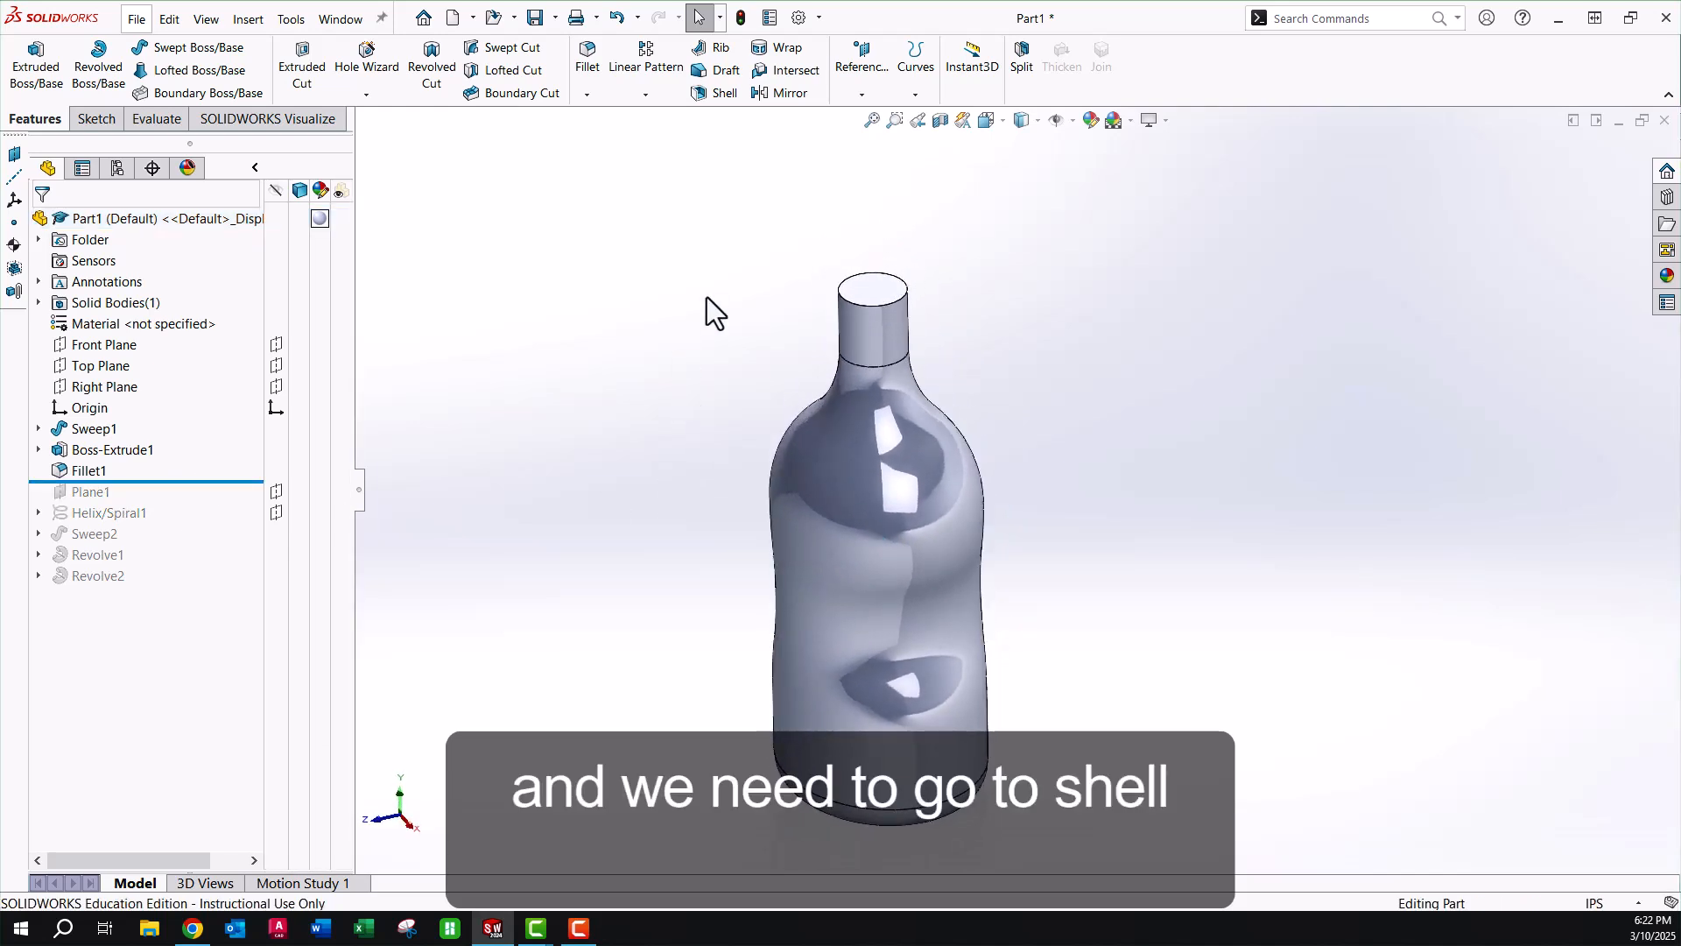
{"action": "left_click", "coordinate": [714, 93]}
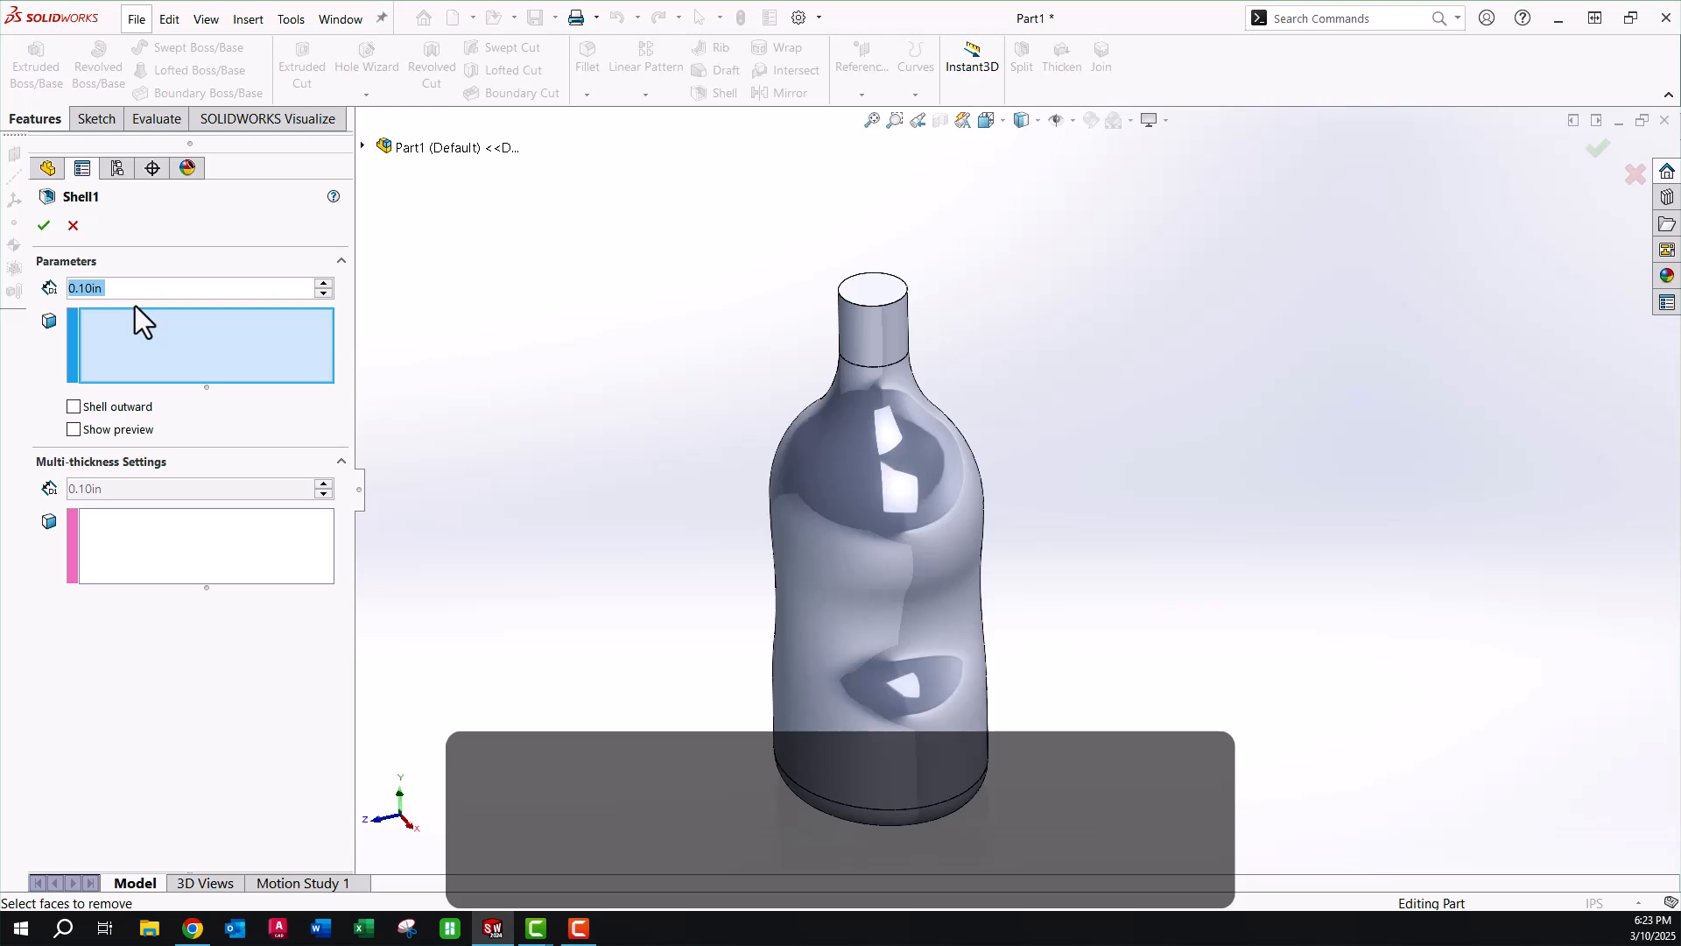
{"action": "type", "text": ".05"}
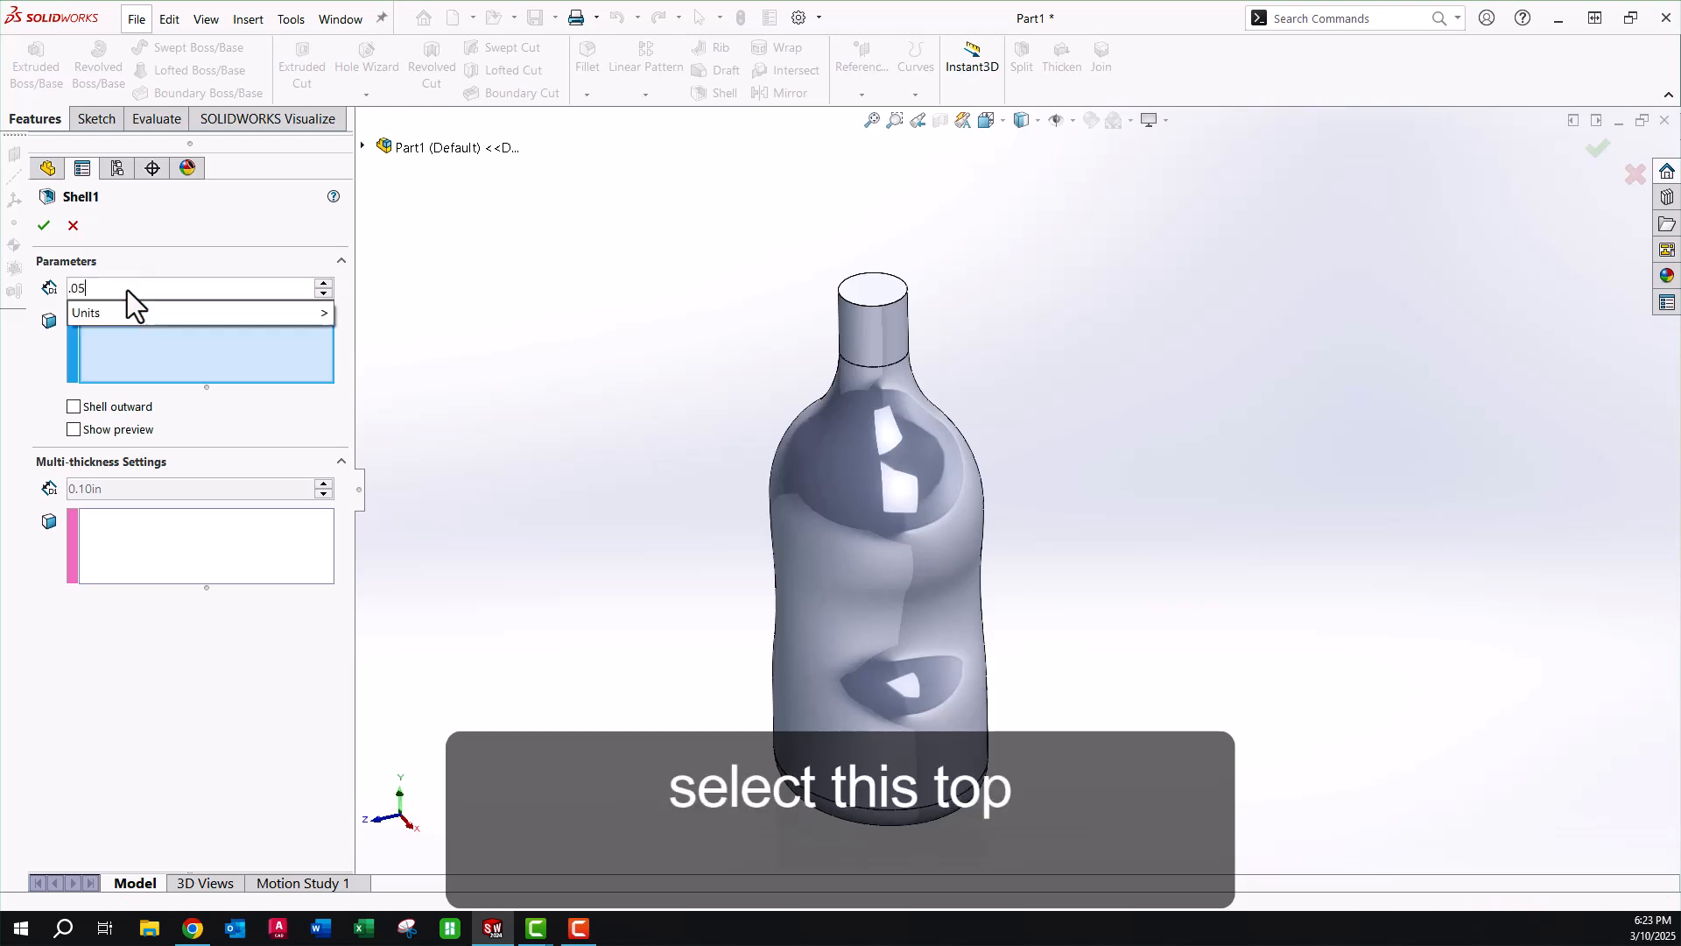
{"action": "key", "text": "Return"}
{"action": "left_click", "coordinate": [136, 339]}
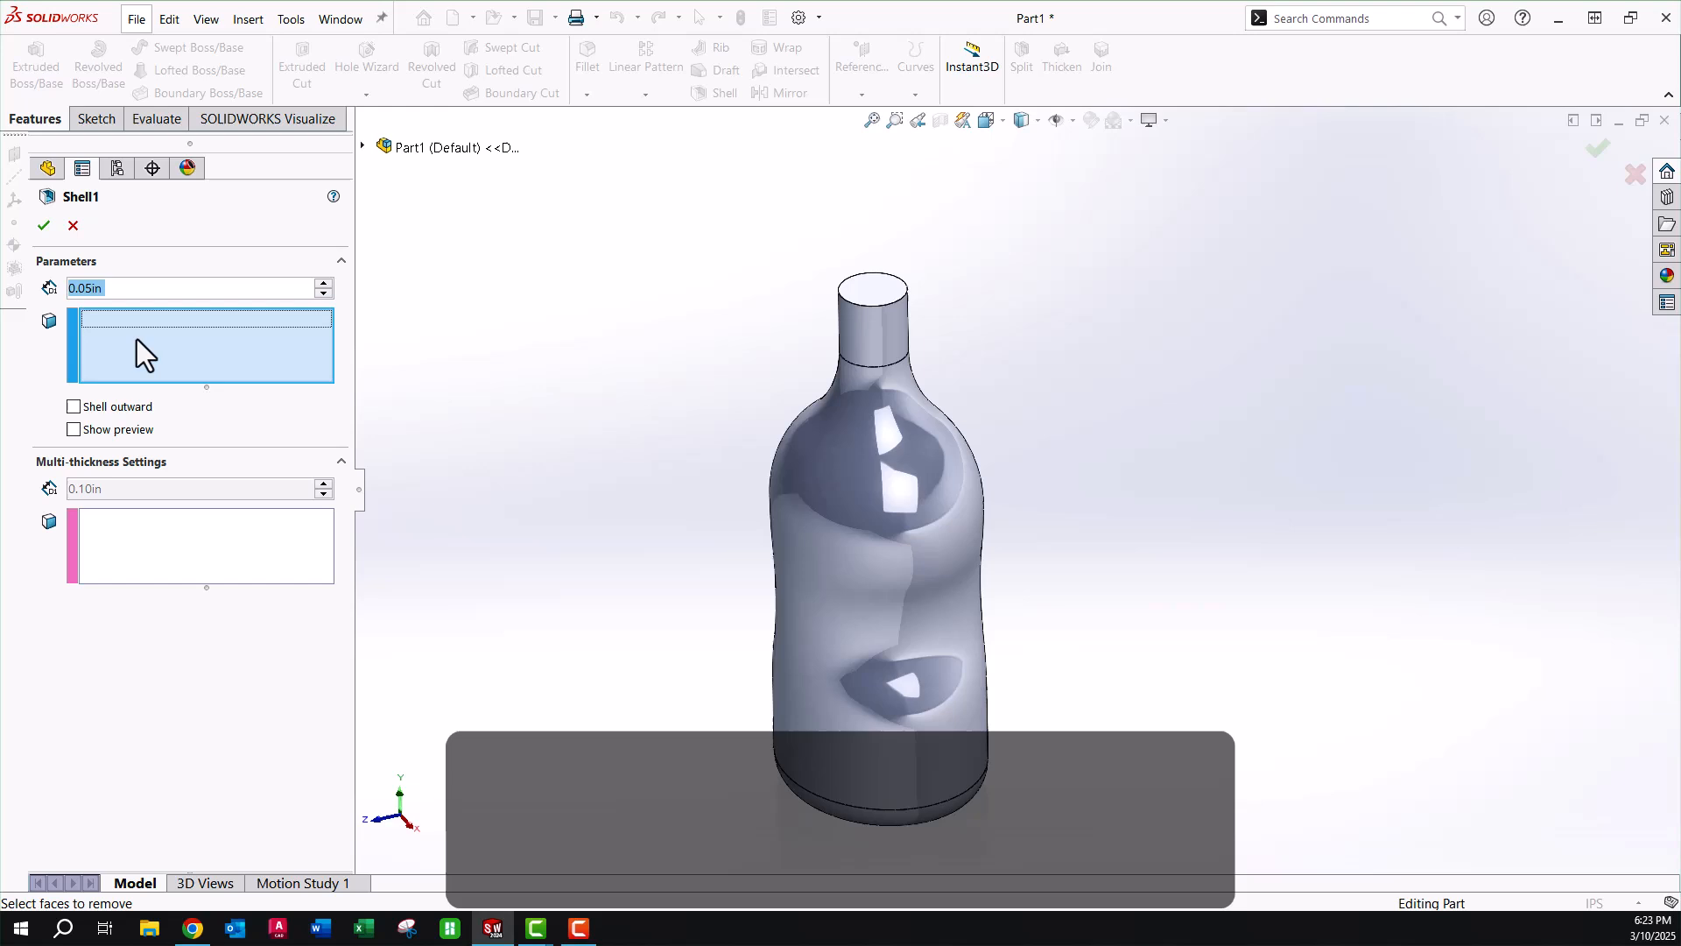
{"action": "left_click", "coordinate": [862, 289]}
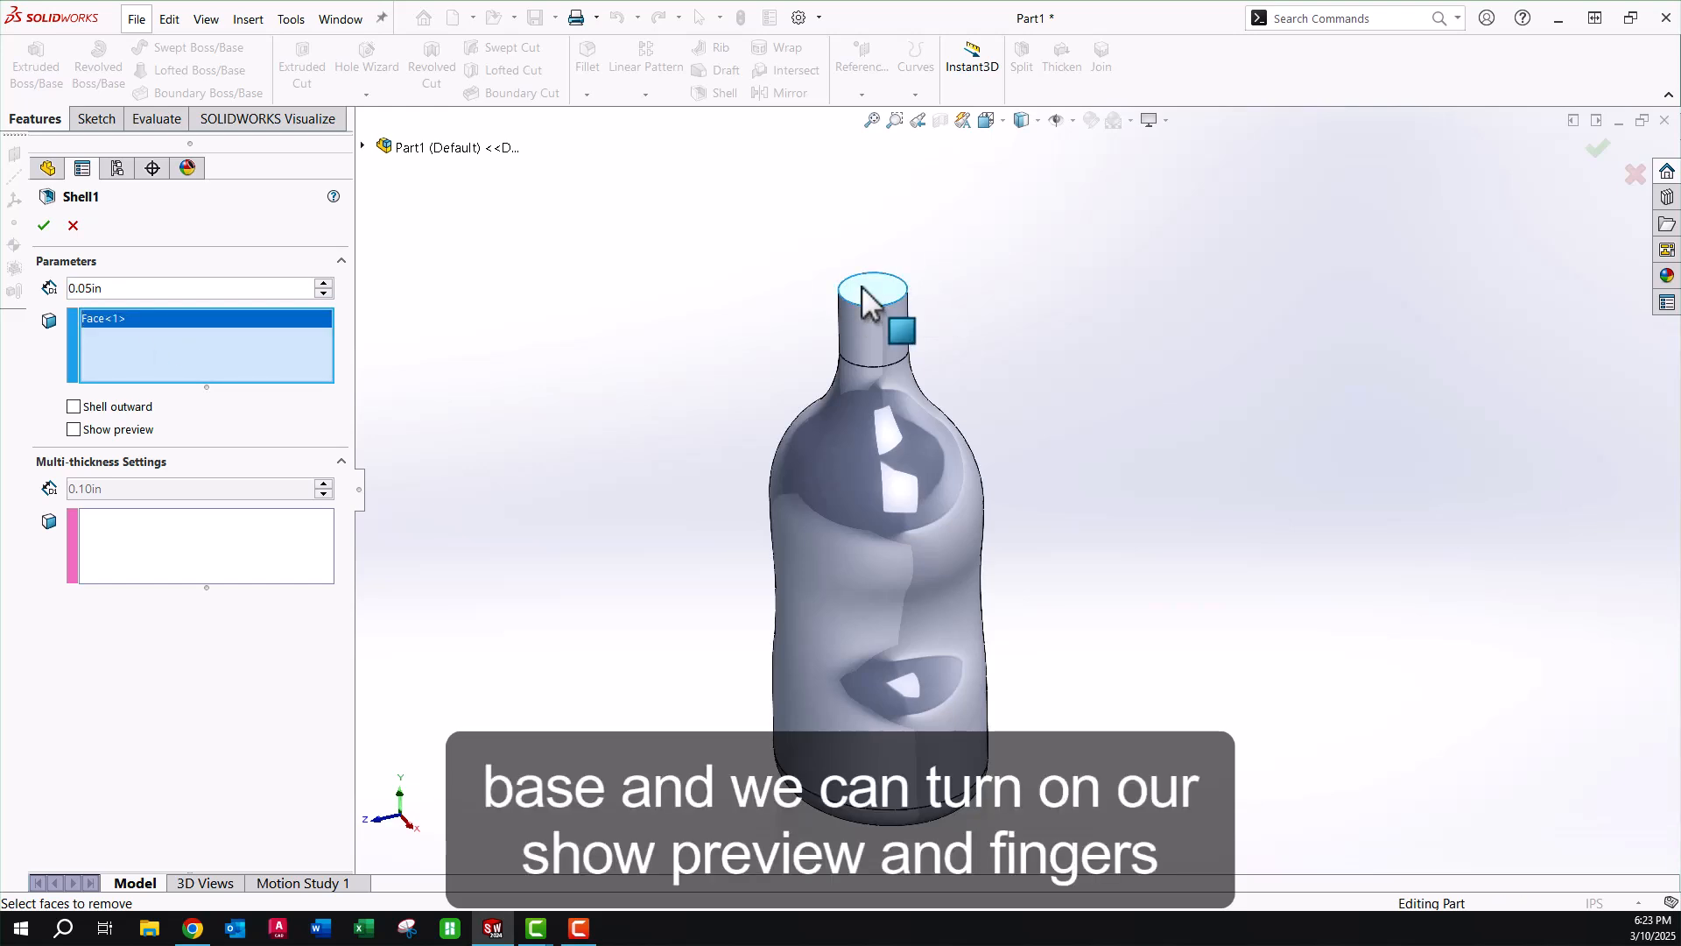
{"action": "left_click", "coordinate": [74, 430]}
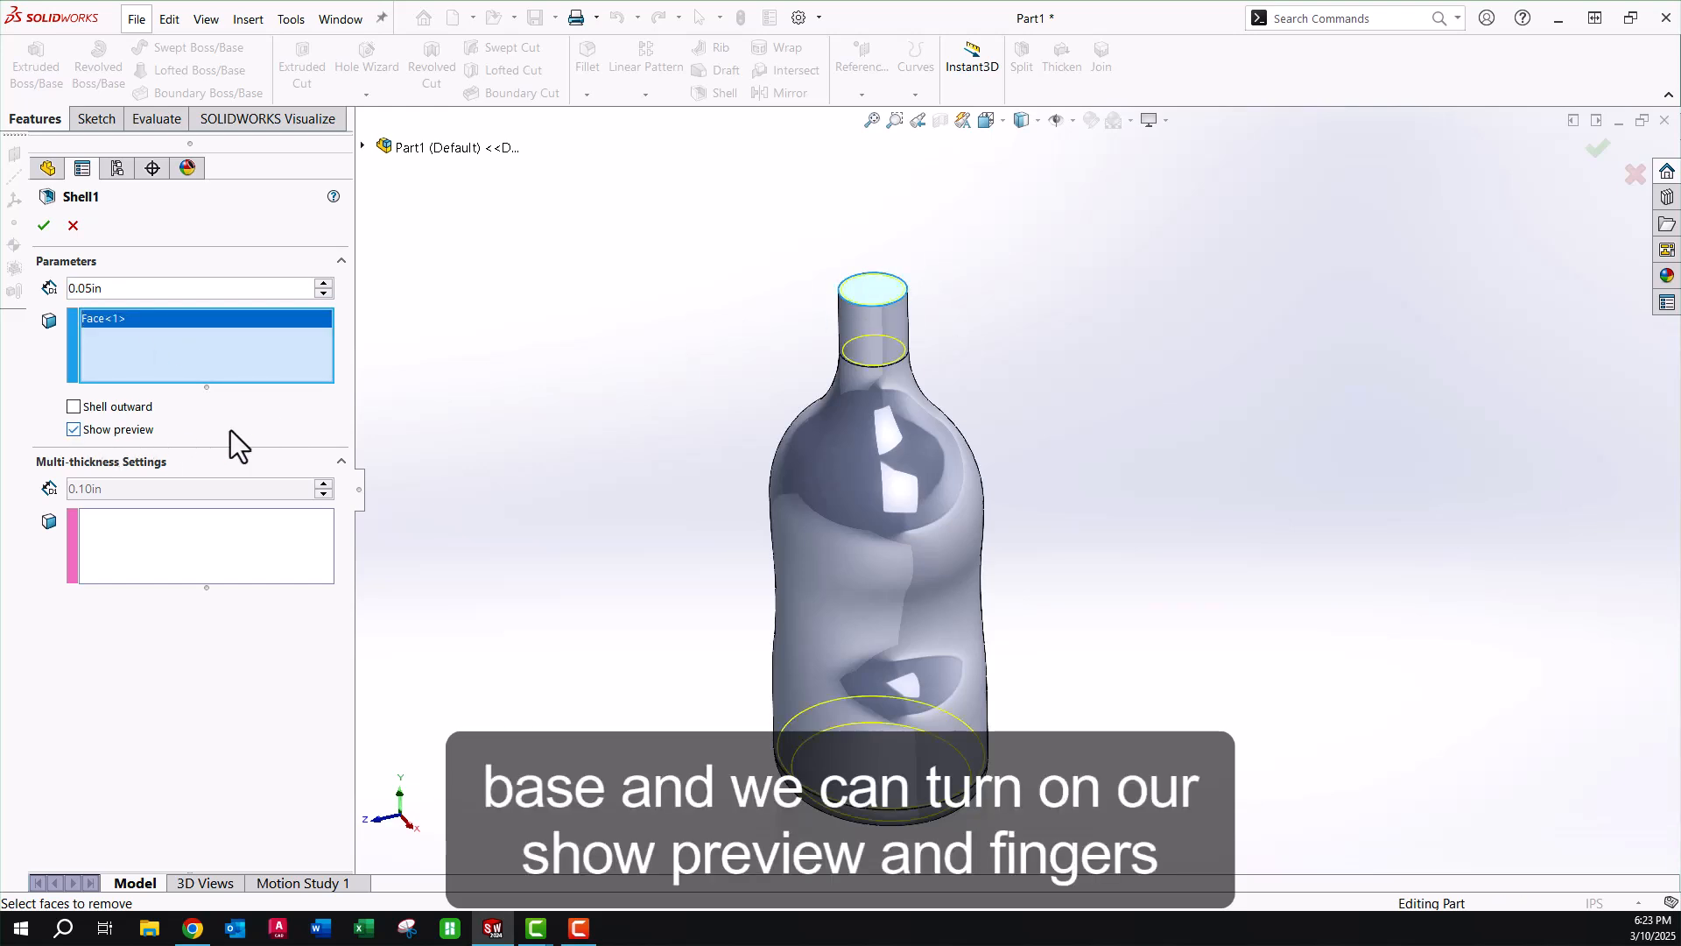
{"action": "left_click", "coordinate": [45, 228]}
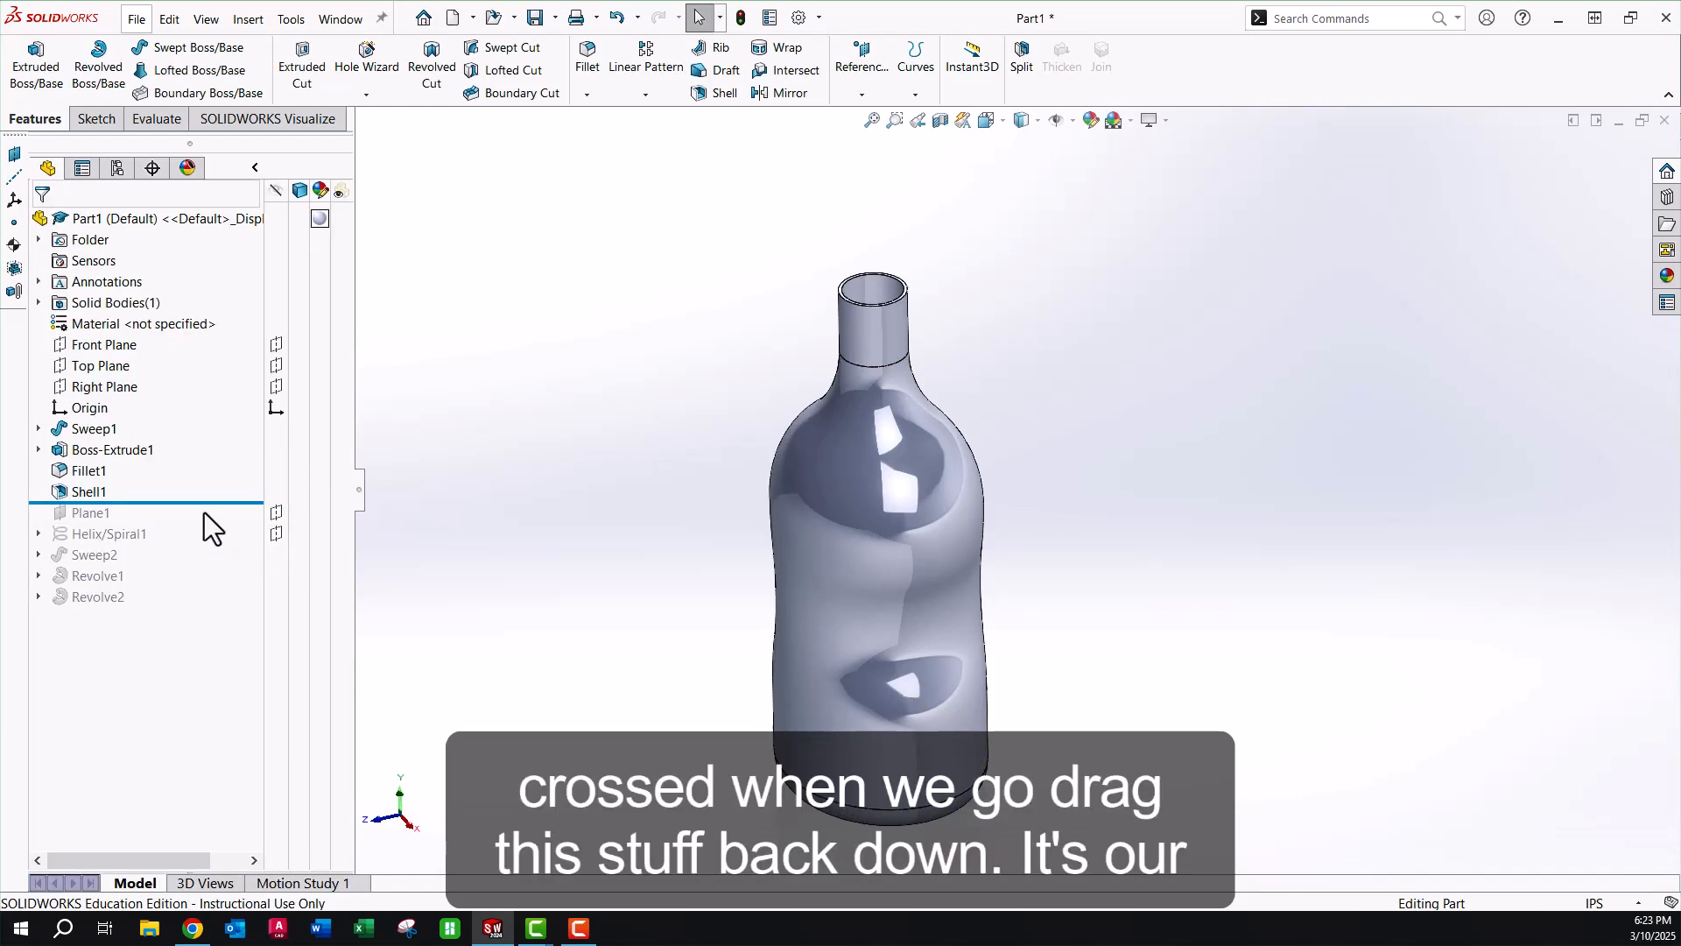
Roll the model forward past Revolve2 to restore the helix, the thread sweep and both revolved thread ends.
{"action": "left_click_drag", "start_coordinate": [218, 502], "coordinate": [136, 543]}
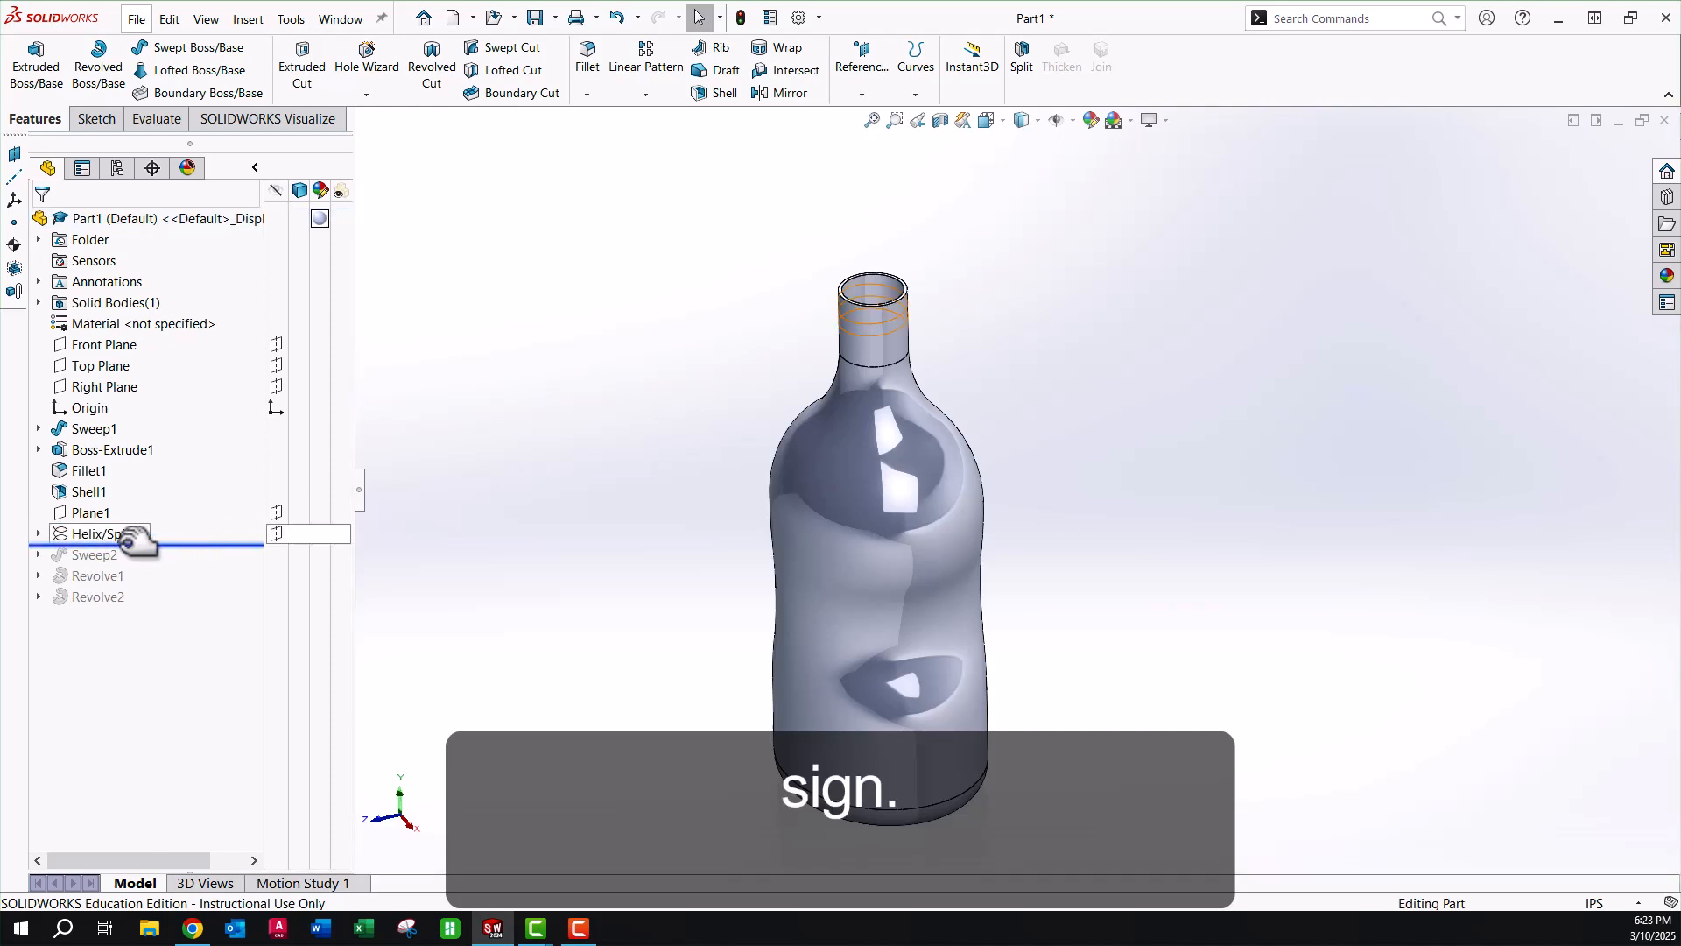
{"action": "left_click_drag", "start_coordinate": [178, 563], "coordinate": [175, 604]}
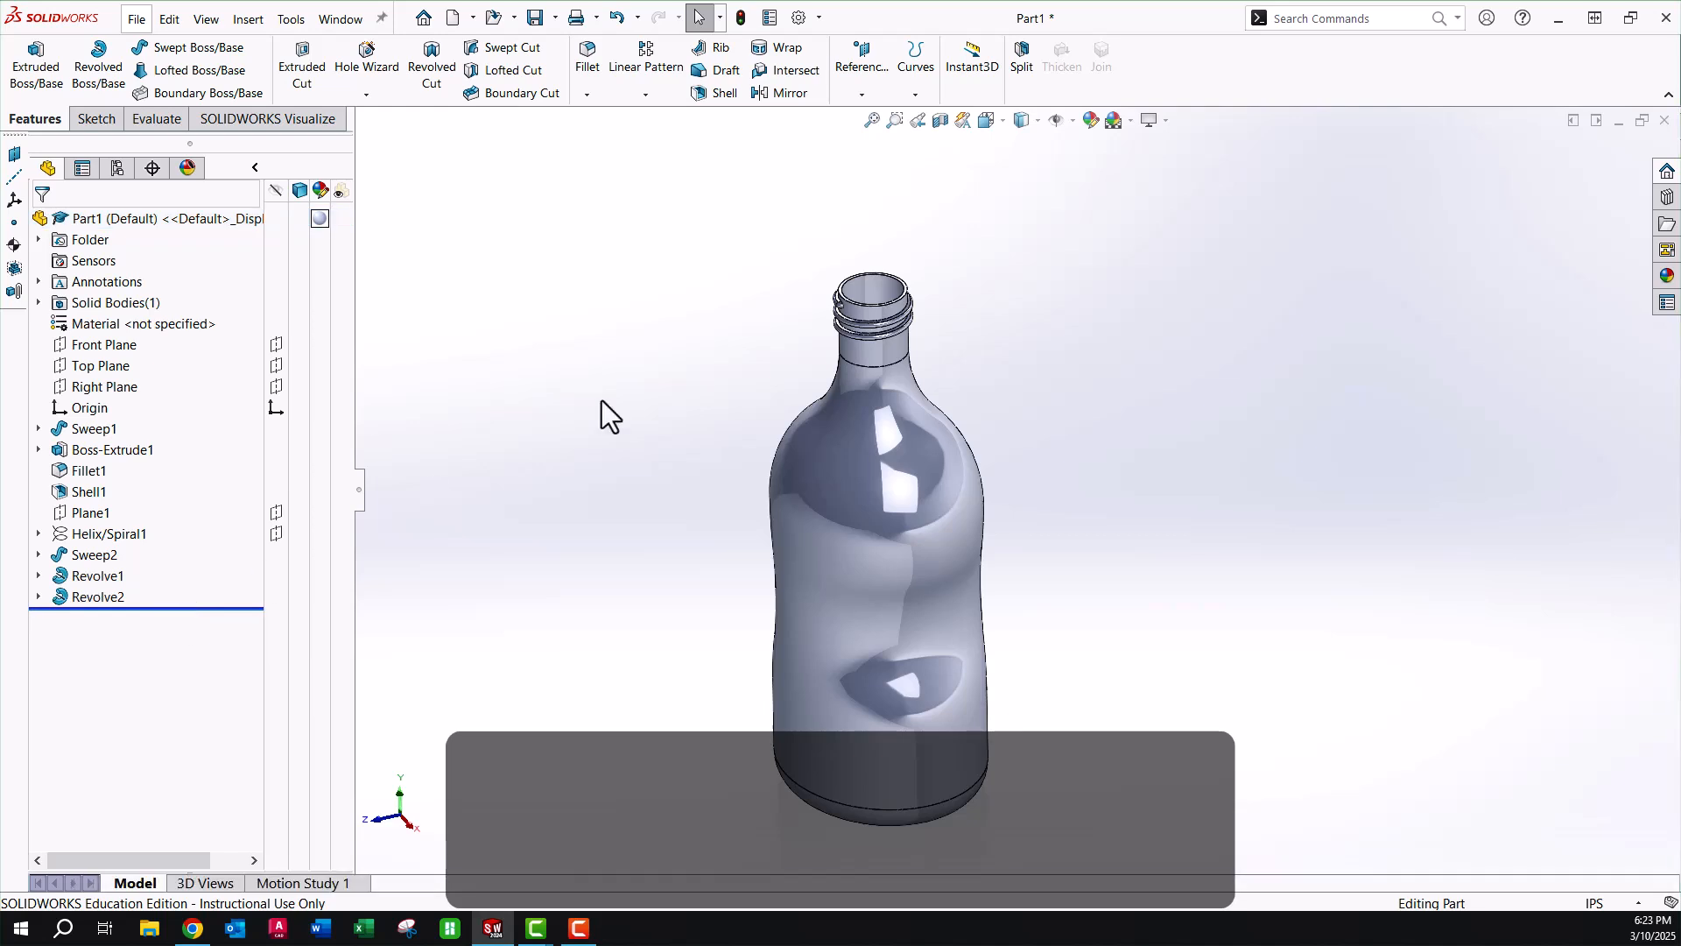
{"action": "scroll", "coordinate": [816, 361], "scroll_direction": "down", "scroll_amount": 5}
{"action": "middle_click_drag", "start_coordinate": [1289, 259], "coordinate": [1272, 331]}
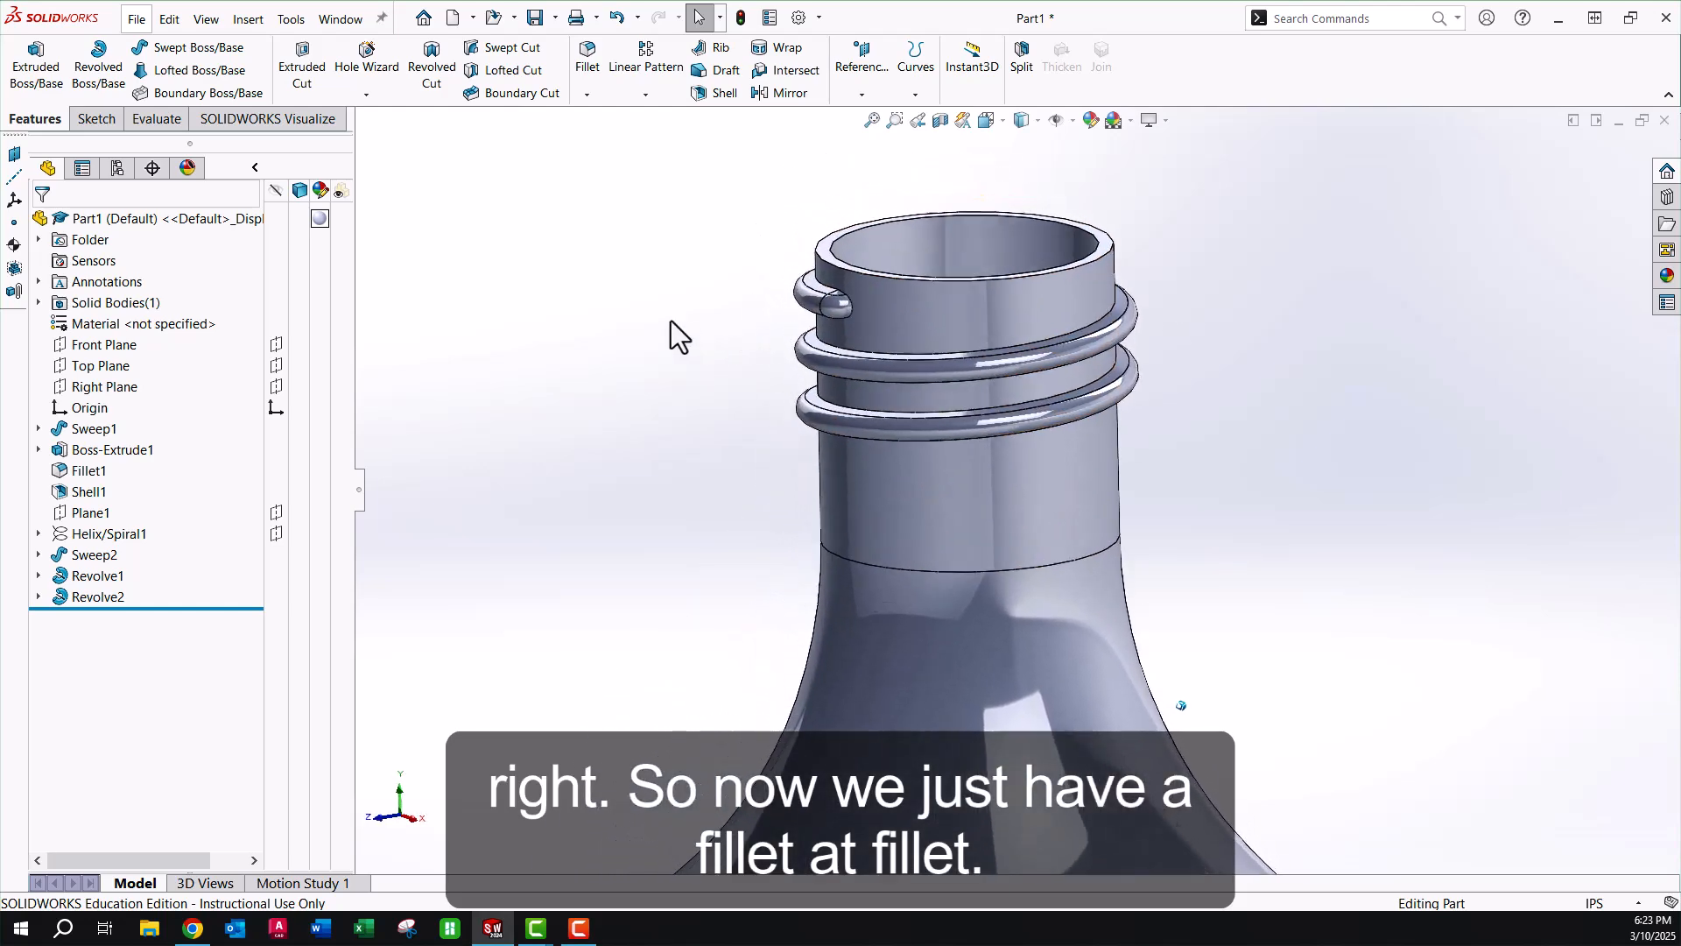
Start a constant-size fillet with symmetric parameters and a radius of 0.02 in.
{"action": "left_click", "coordinate": [588, 58]}
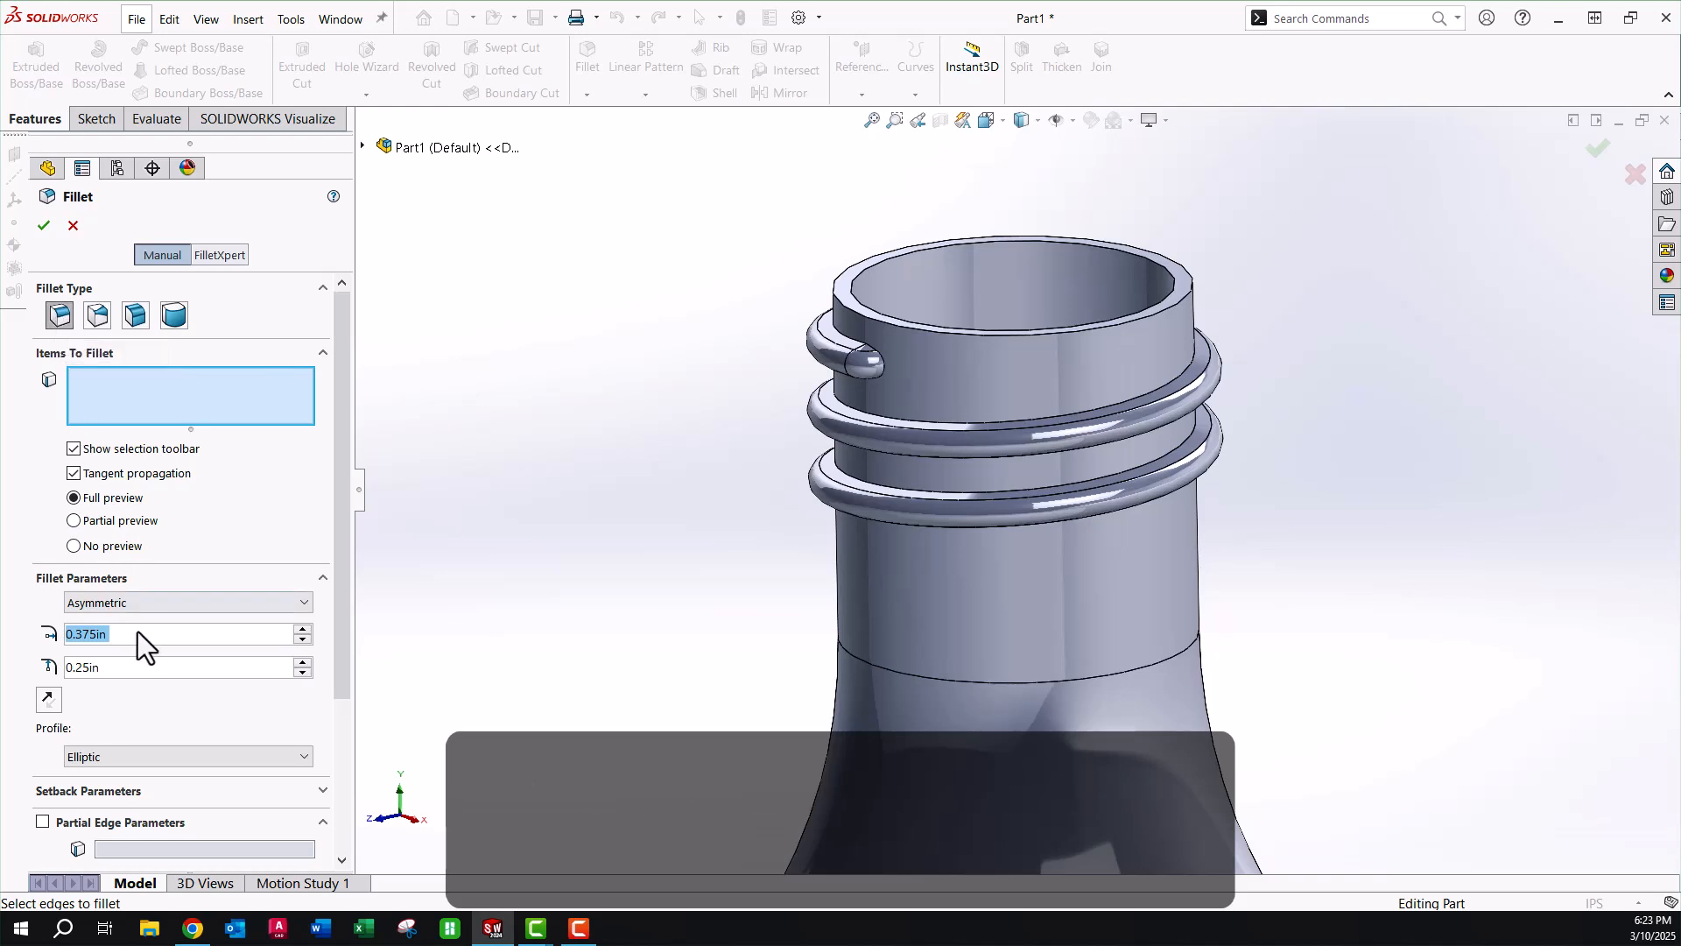
{"action": "left_click", "coordinate": [136, 606]}
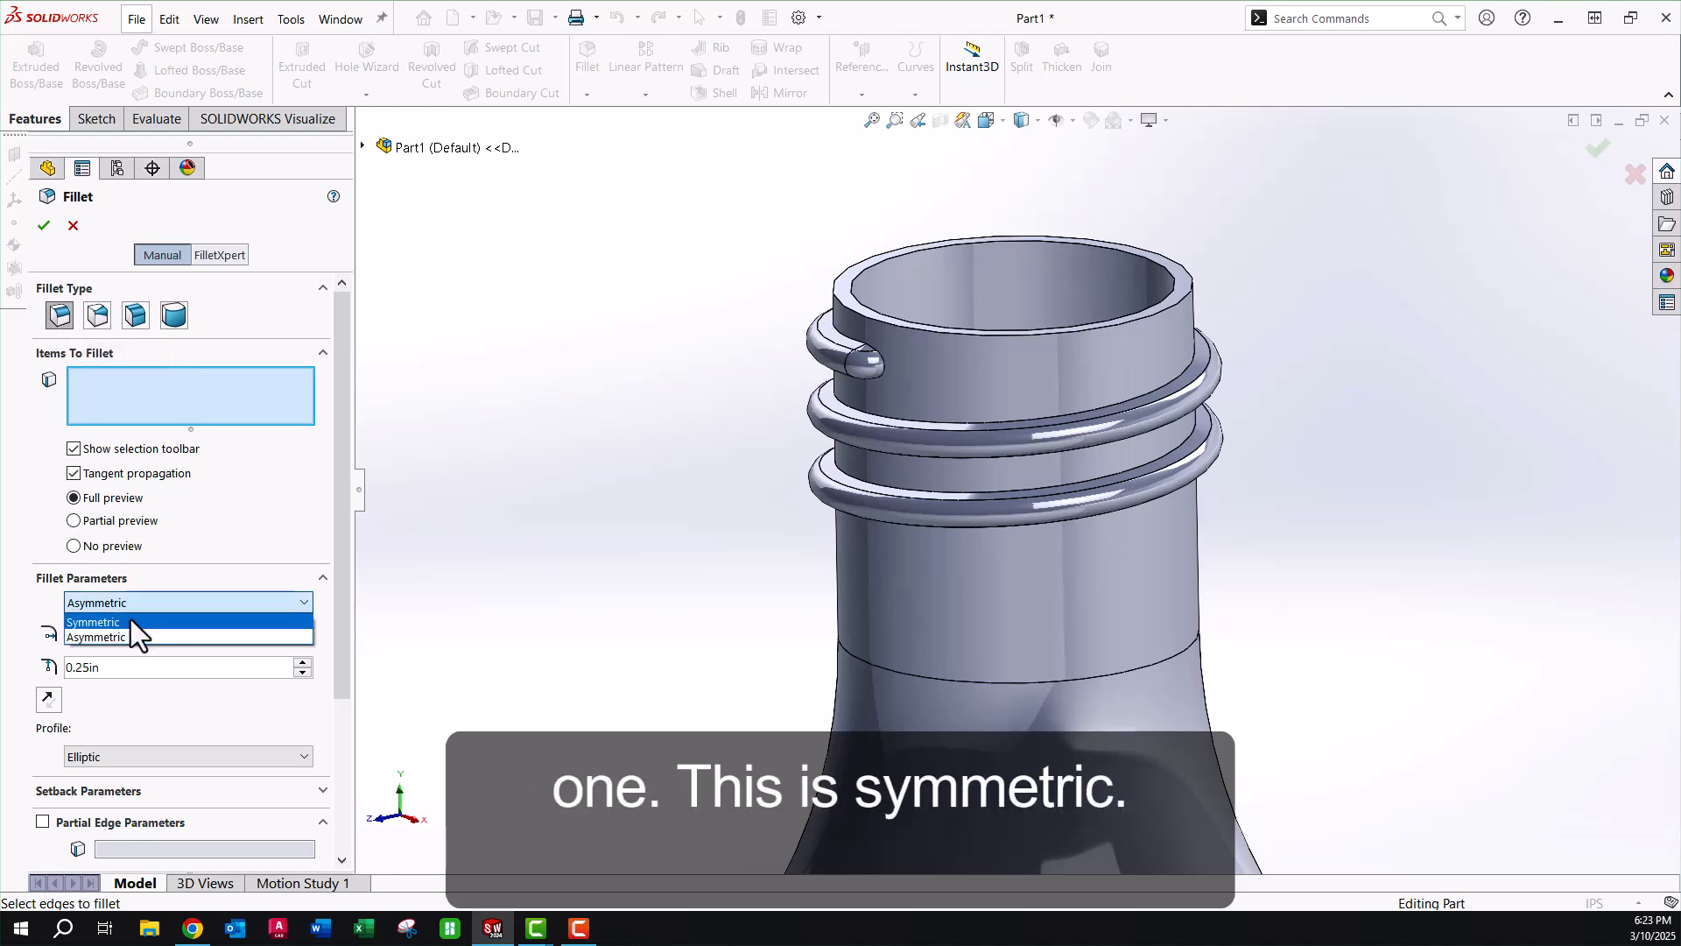
{"action": "left_click", "coordinate": [130, 618]}
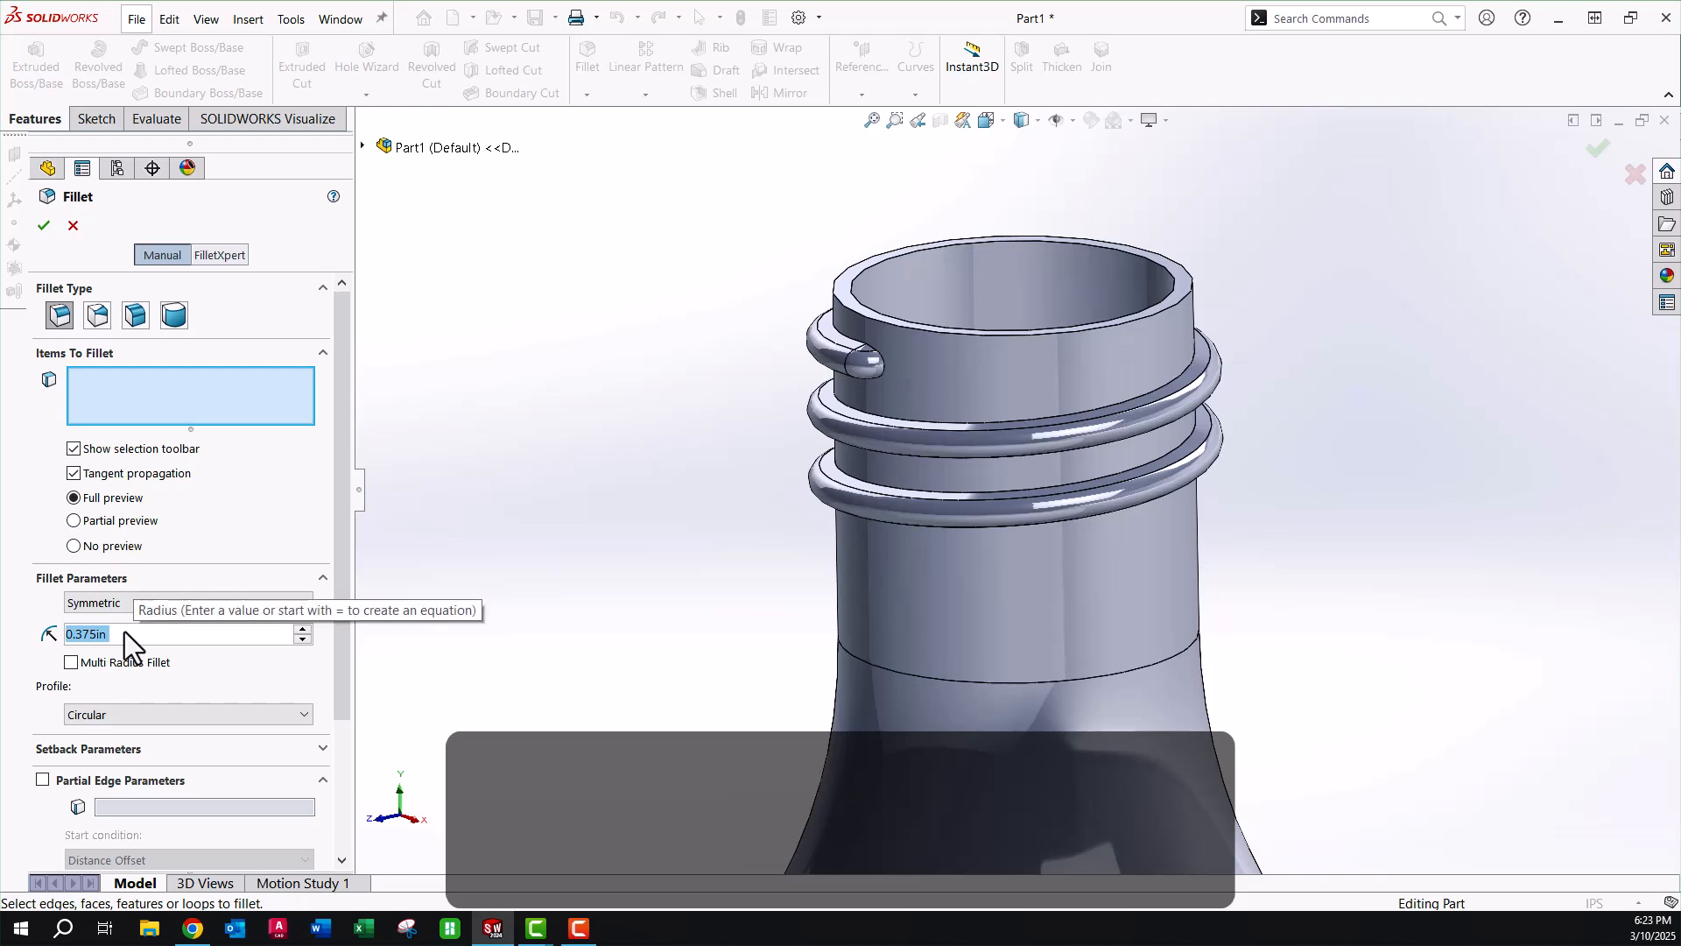
{"action": "type", "text": ".02"}
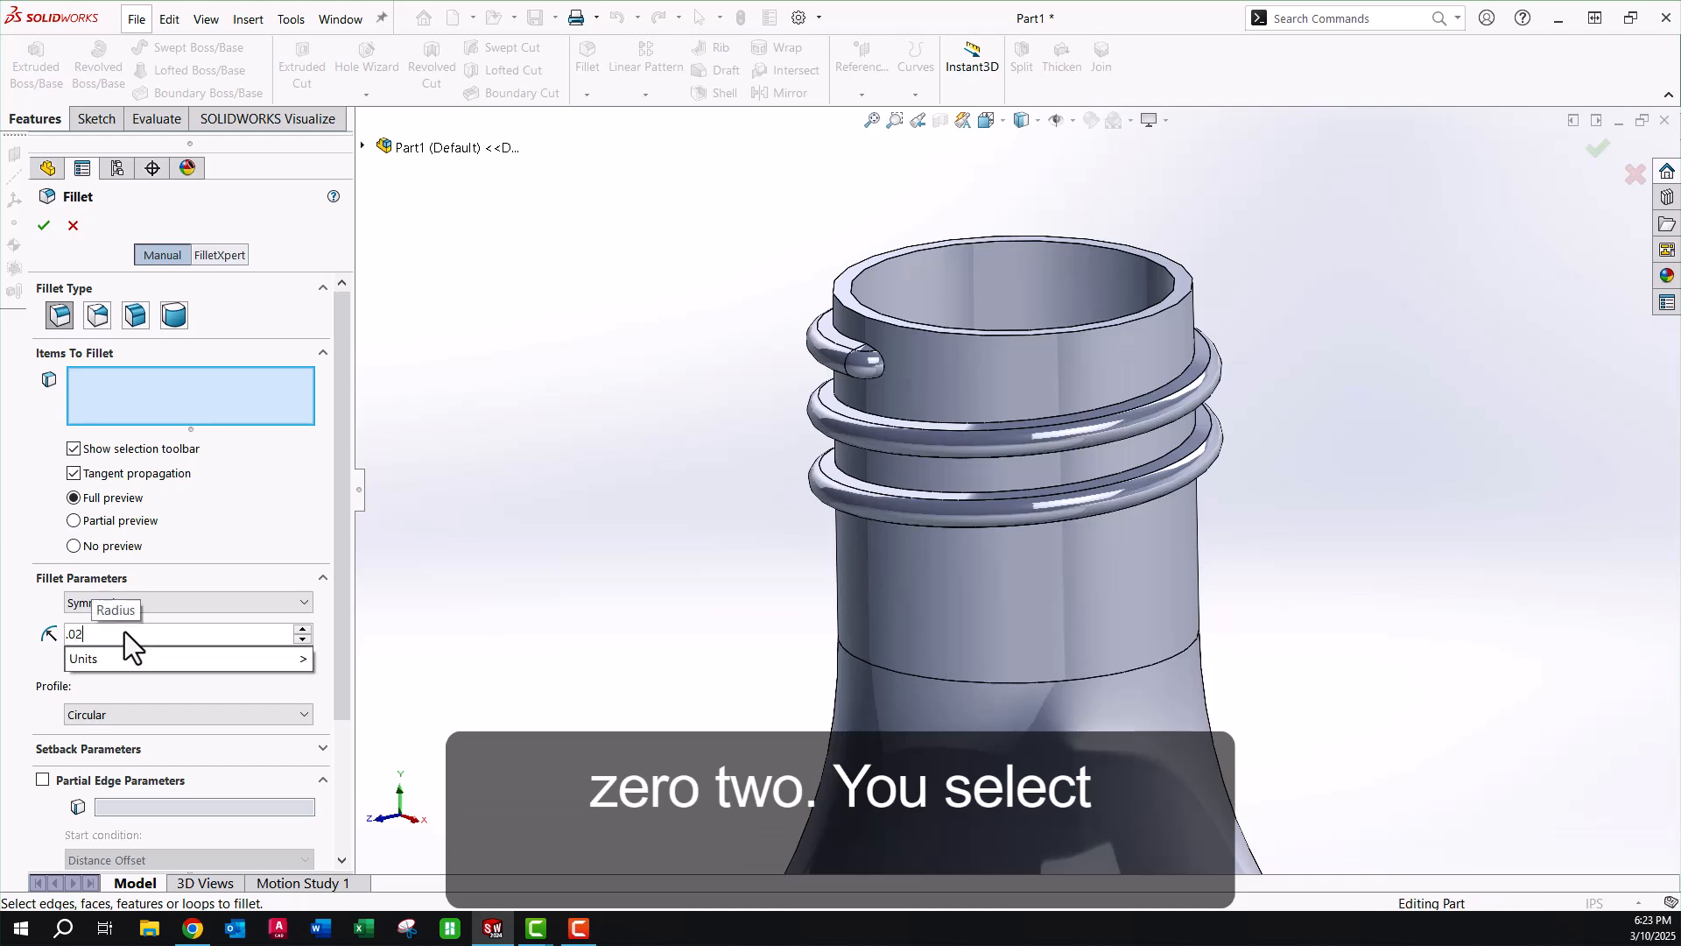
{"action": "key", "text": "Return"}
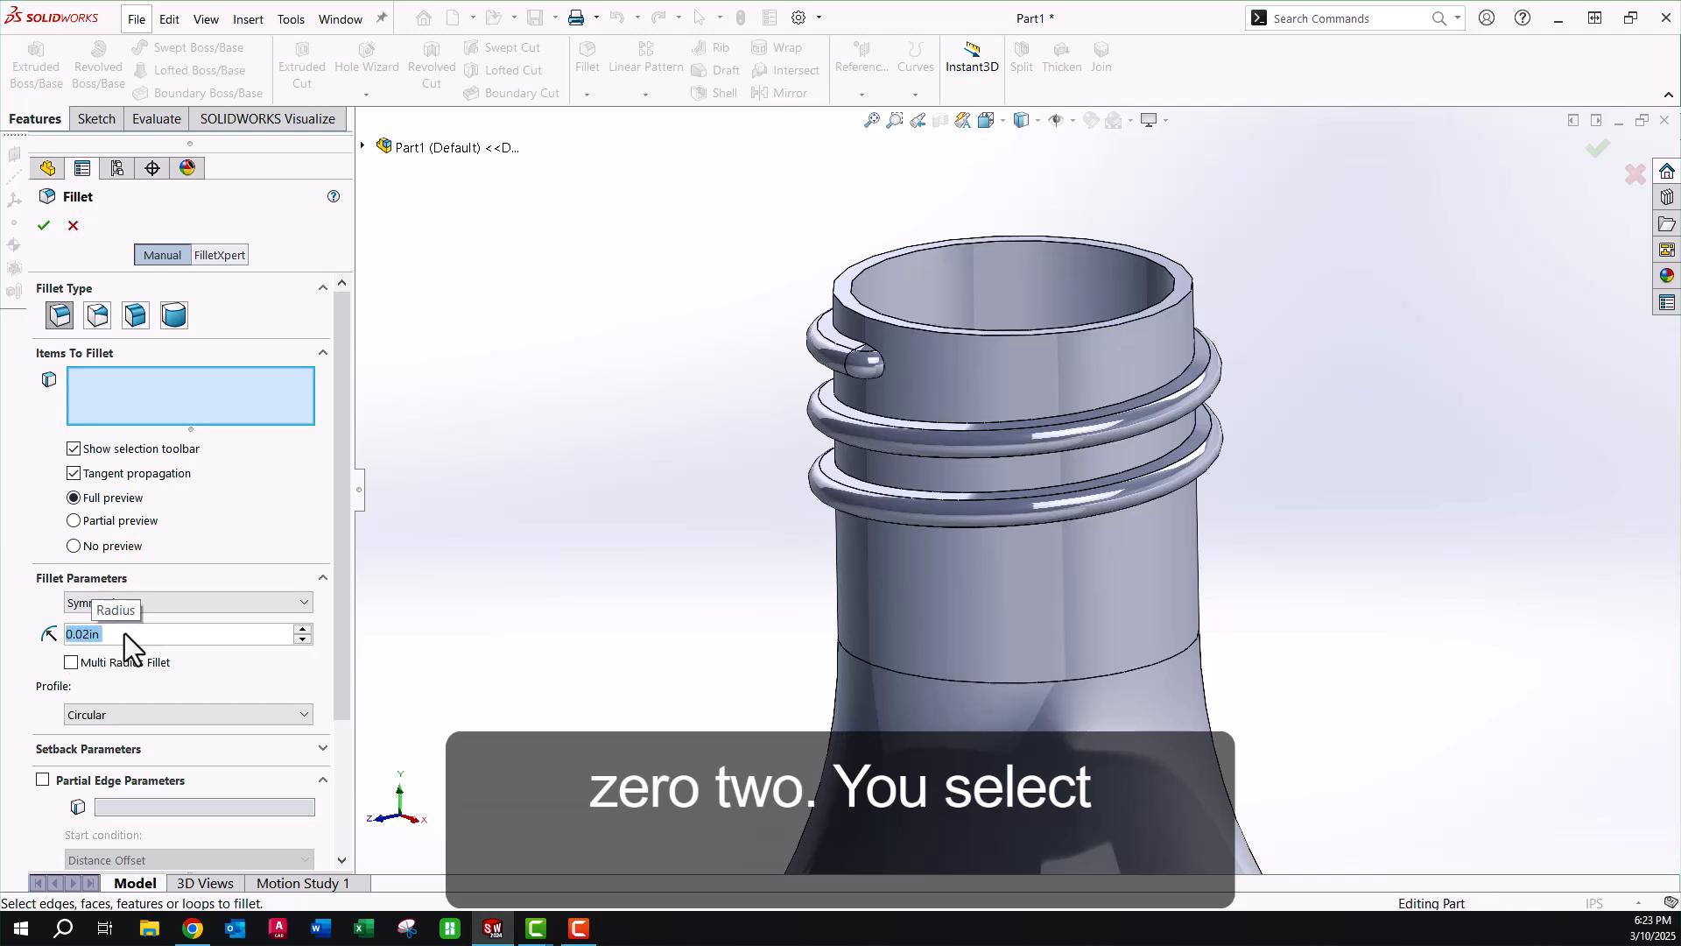
{"action": "left_click", "coordinate": [932, 365]}
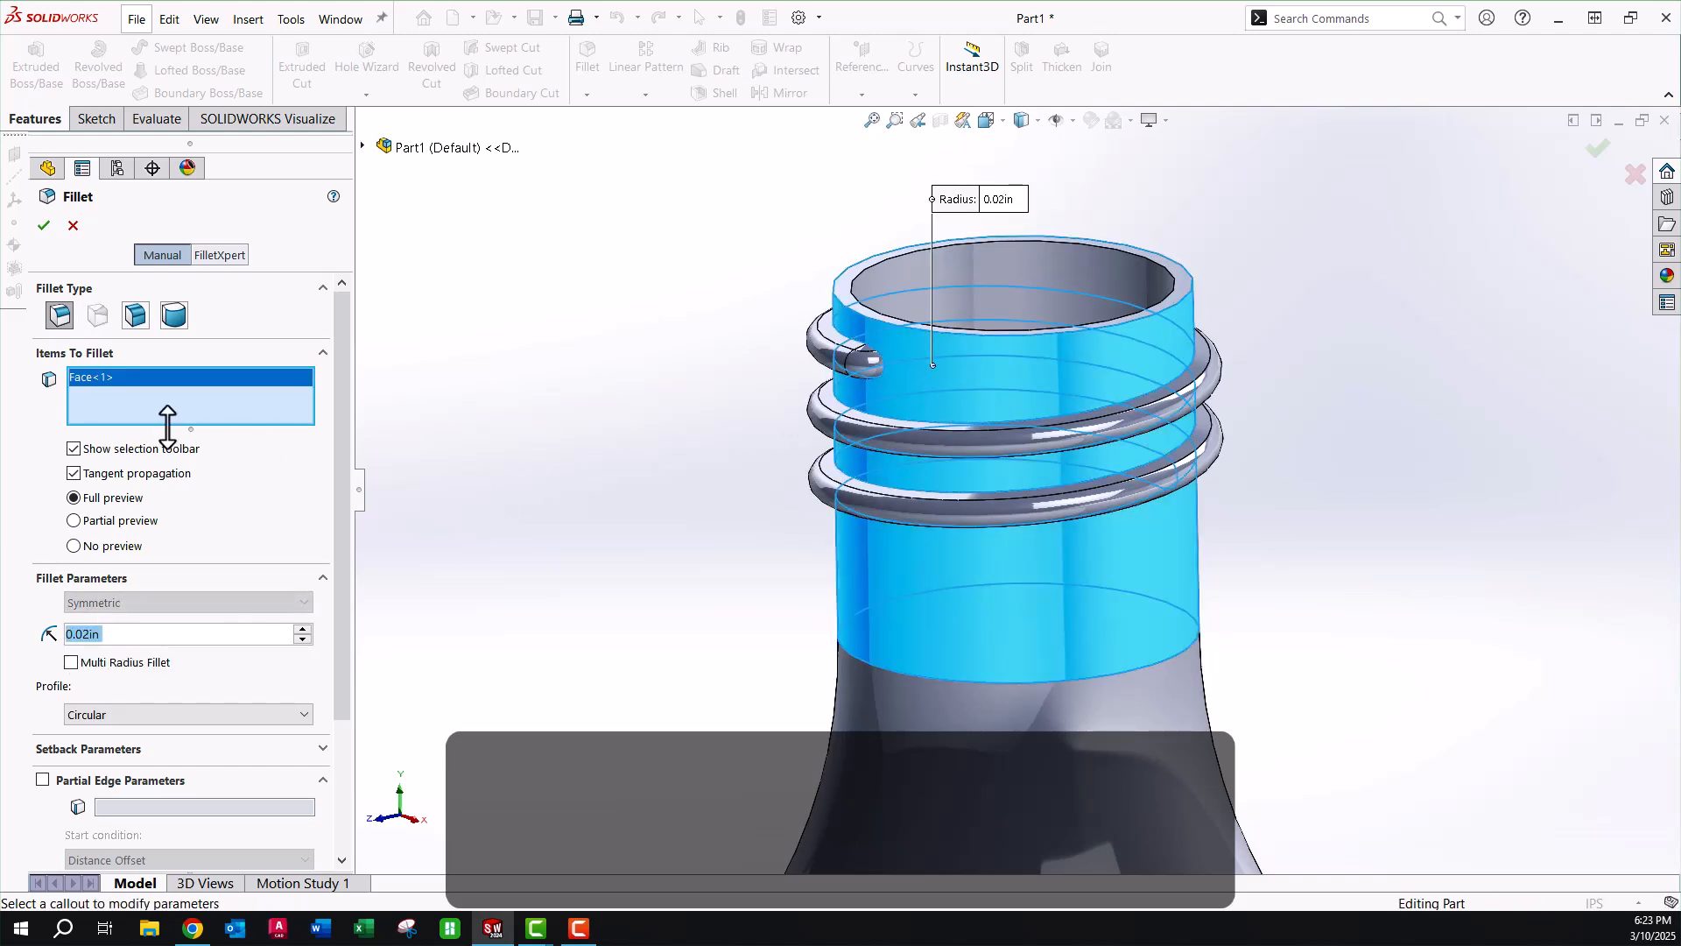
{"action": "right_click", "coordinate": [161, 399]}
{"action": "left_click", "coordinate": [208, 412]}
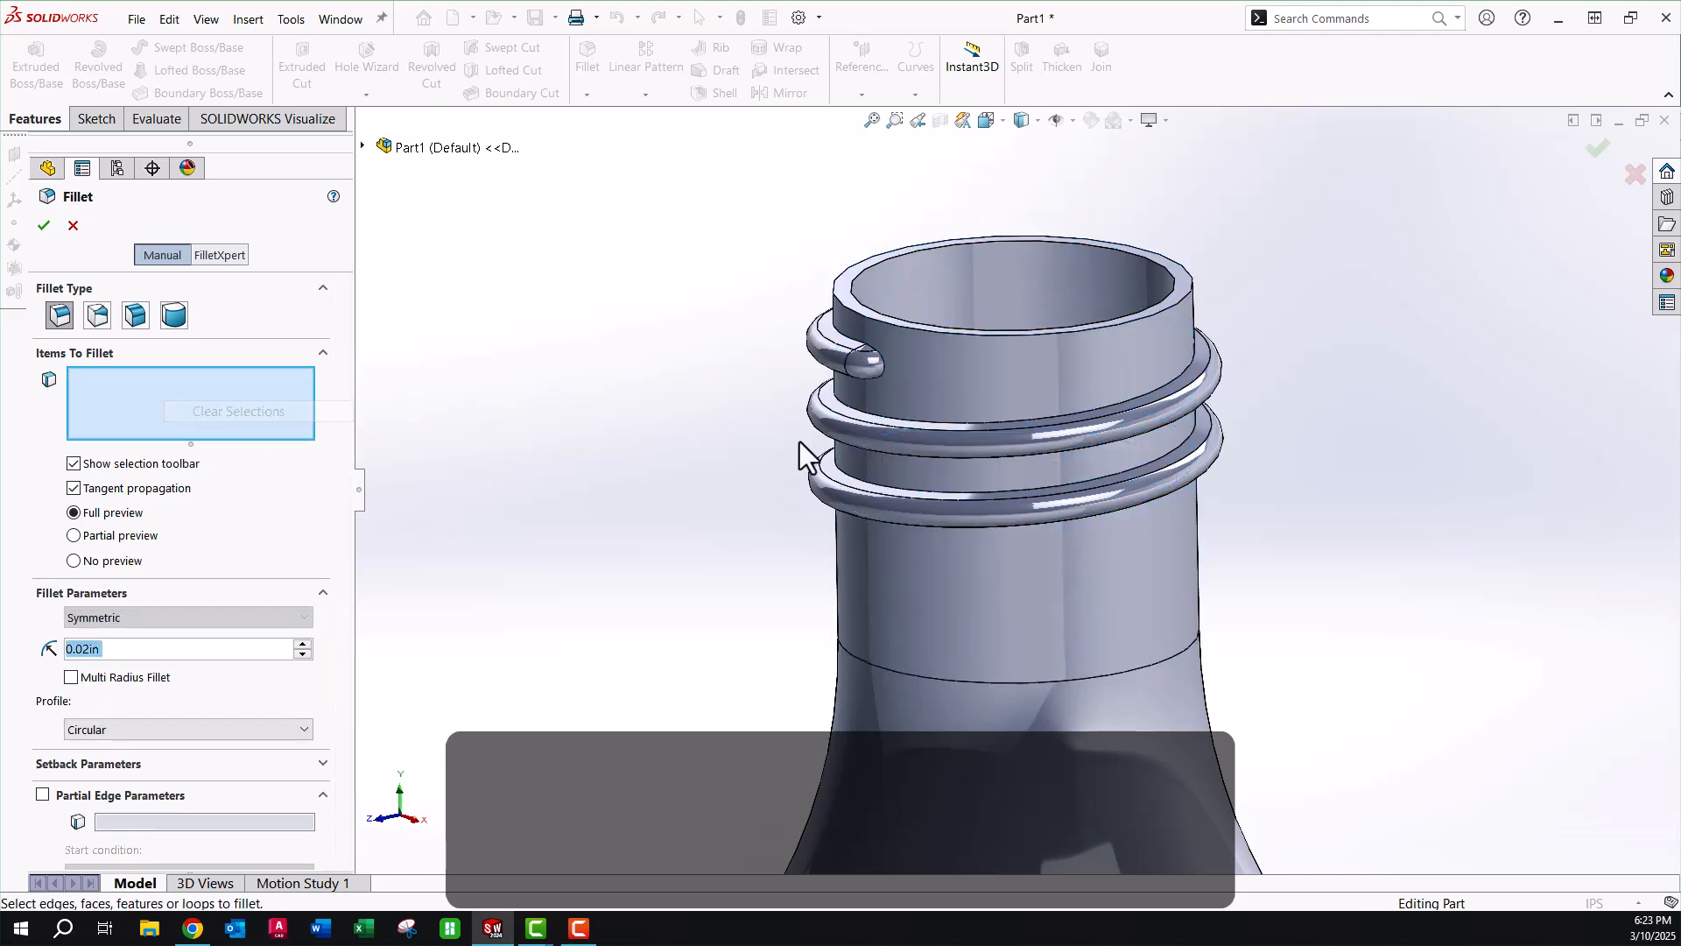
Select the thread's edge along the neck and the edges around its upper rounded end for filleting, removing the neck face from the selection.
{"action": "left_click", "coordinate": [849, 344]}
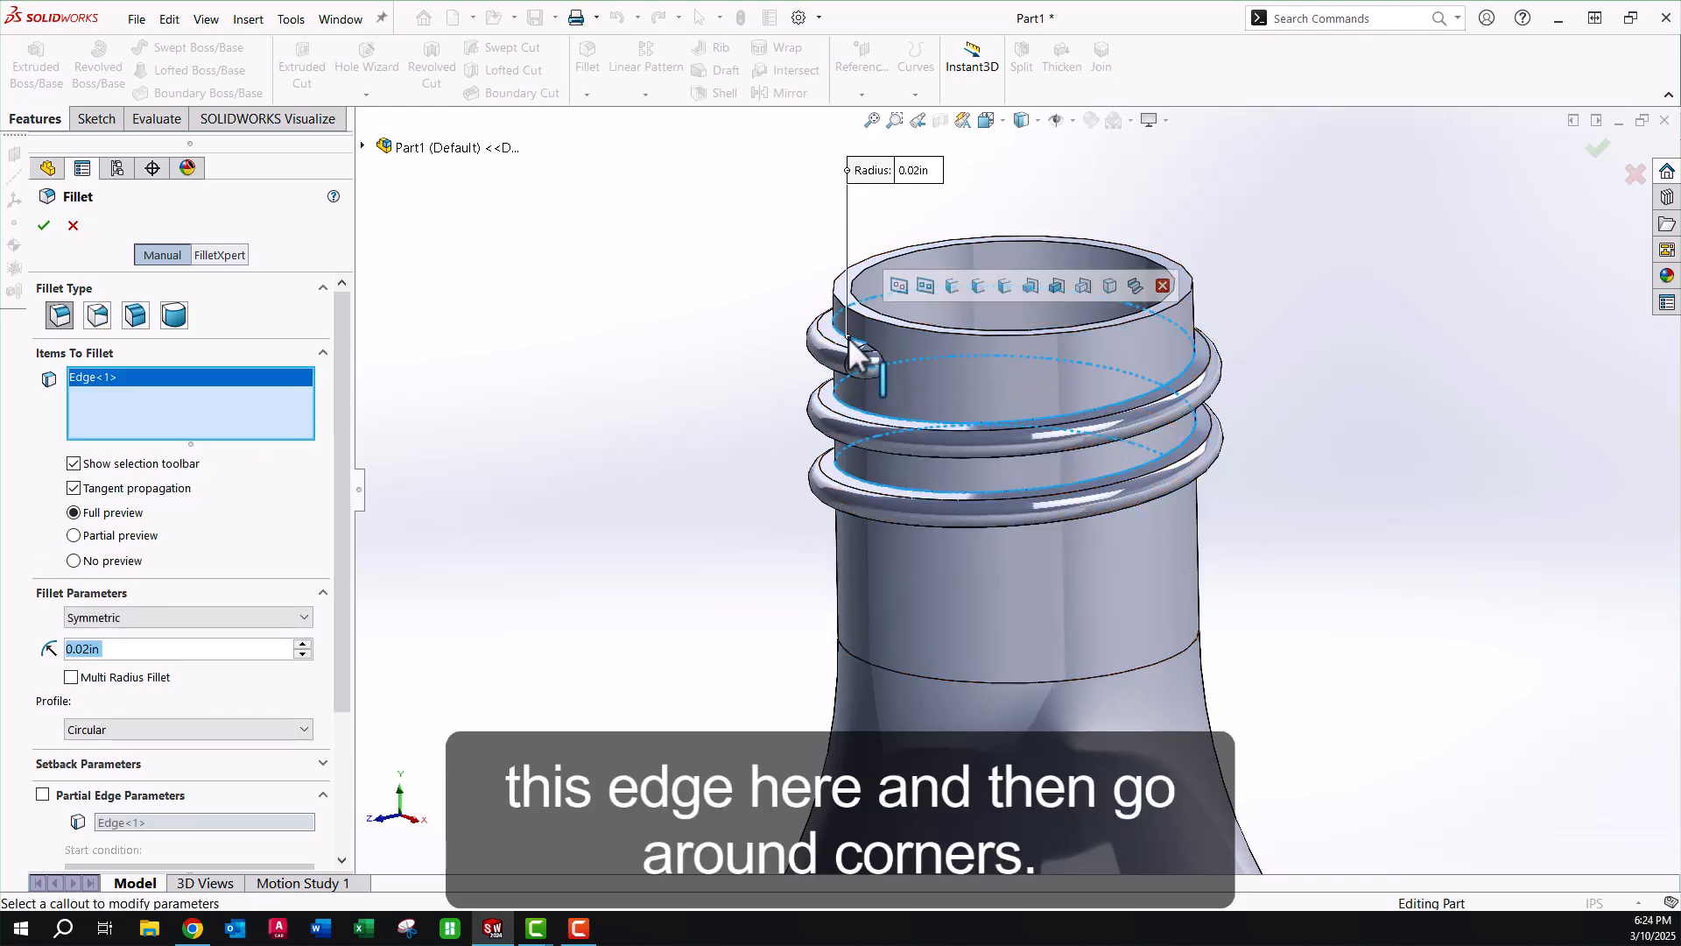
{"action": "scroll", "coordinate": [850, 346], "scroll_direction": "down", "scroll_amount": 5}
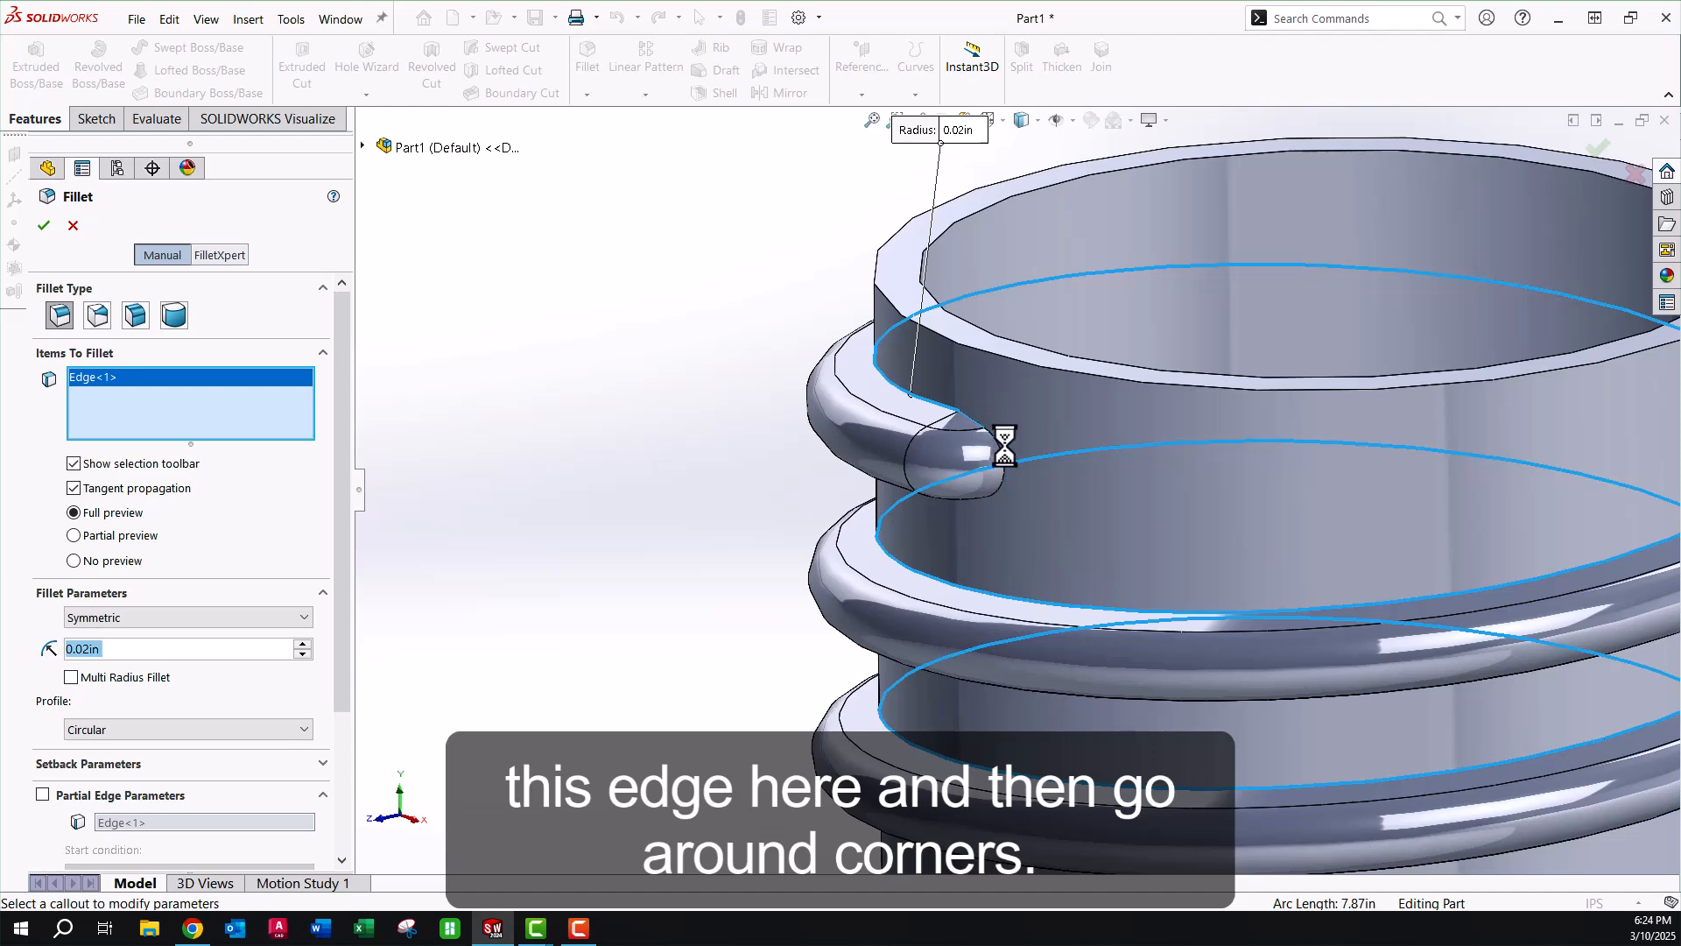
{"action": "left_click", "coordinate": [997, 441]}
{"action": "left_click", "coordinate": [974, 502]}
{"action": "middle_click_drag", "start_coordinate": [974, 505], "coordinate": [988, 415]}
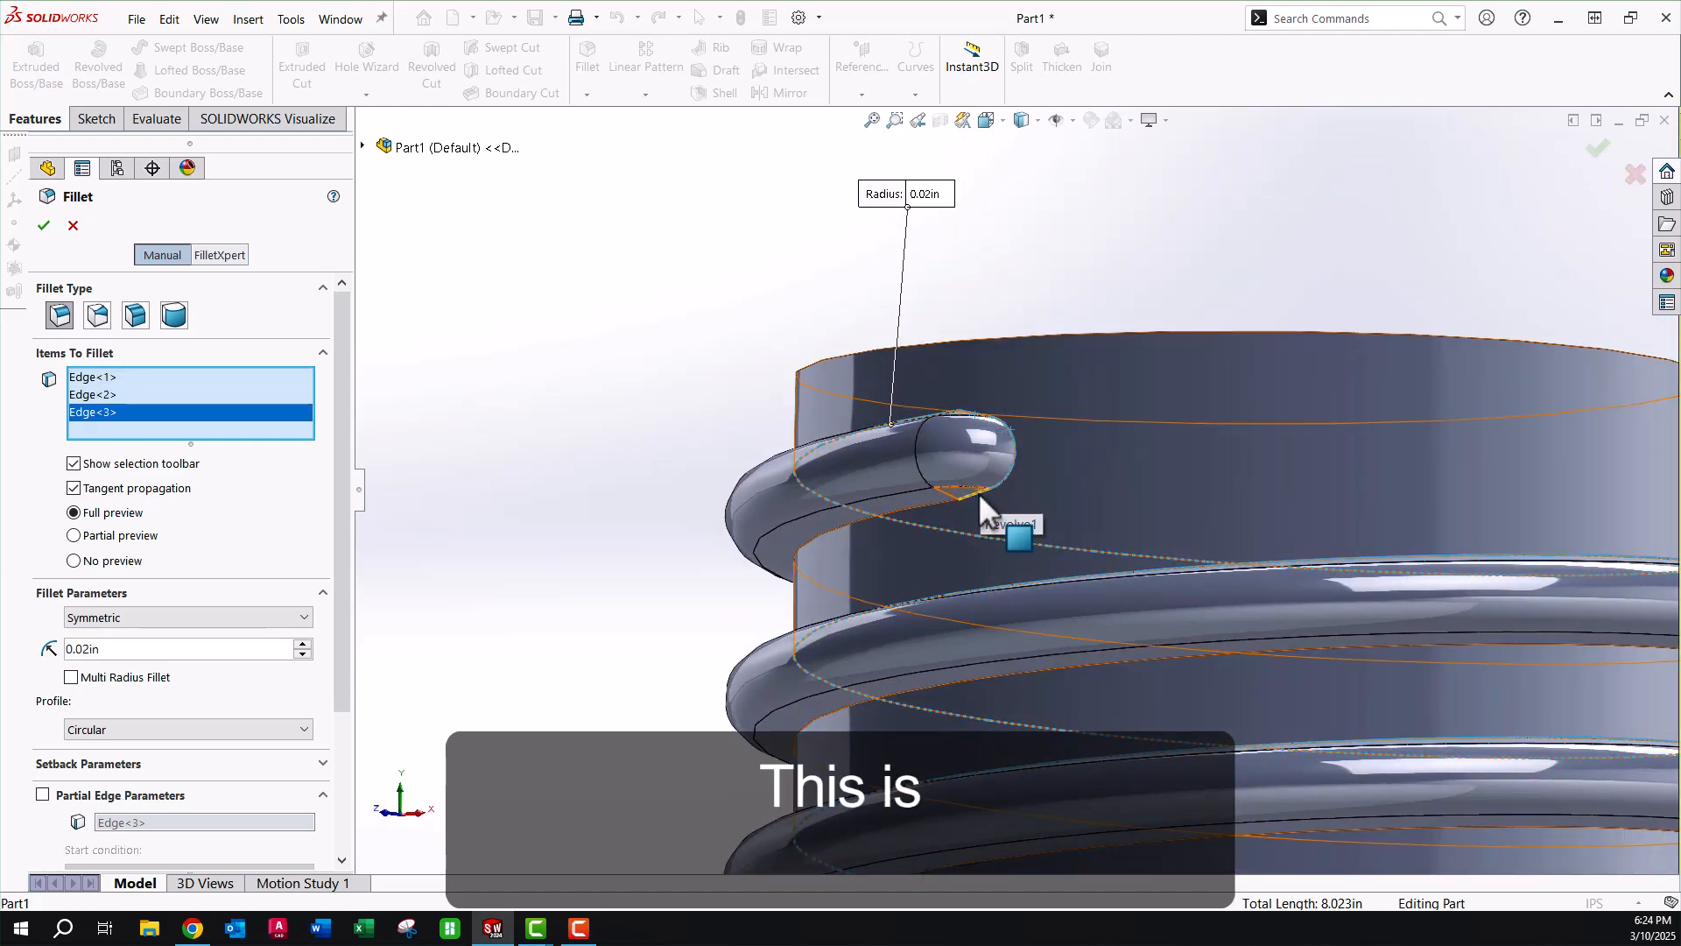
{"action": "left_click", "coordinate": [948, 504]}
{"action": "left_click", "coordinate": [947, 502]}
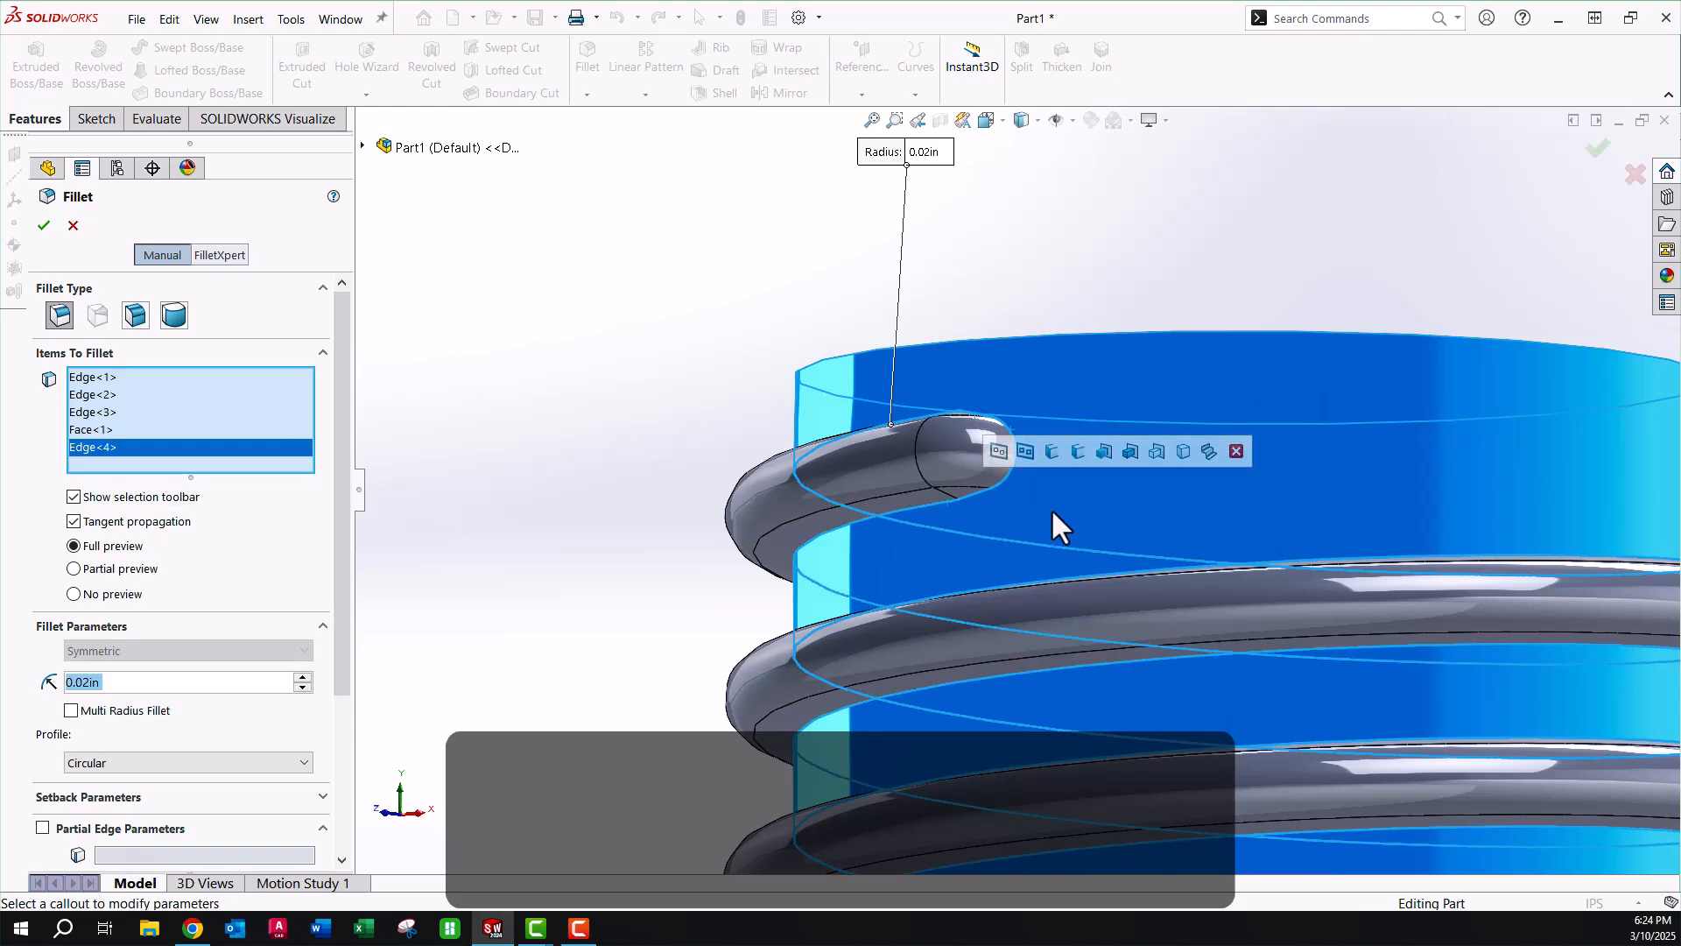
{"action": "left_click", "coordinate": [102, 429]}
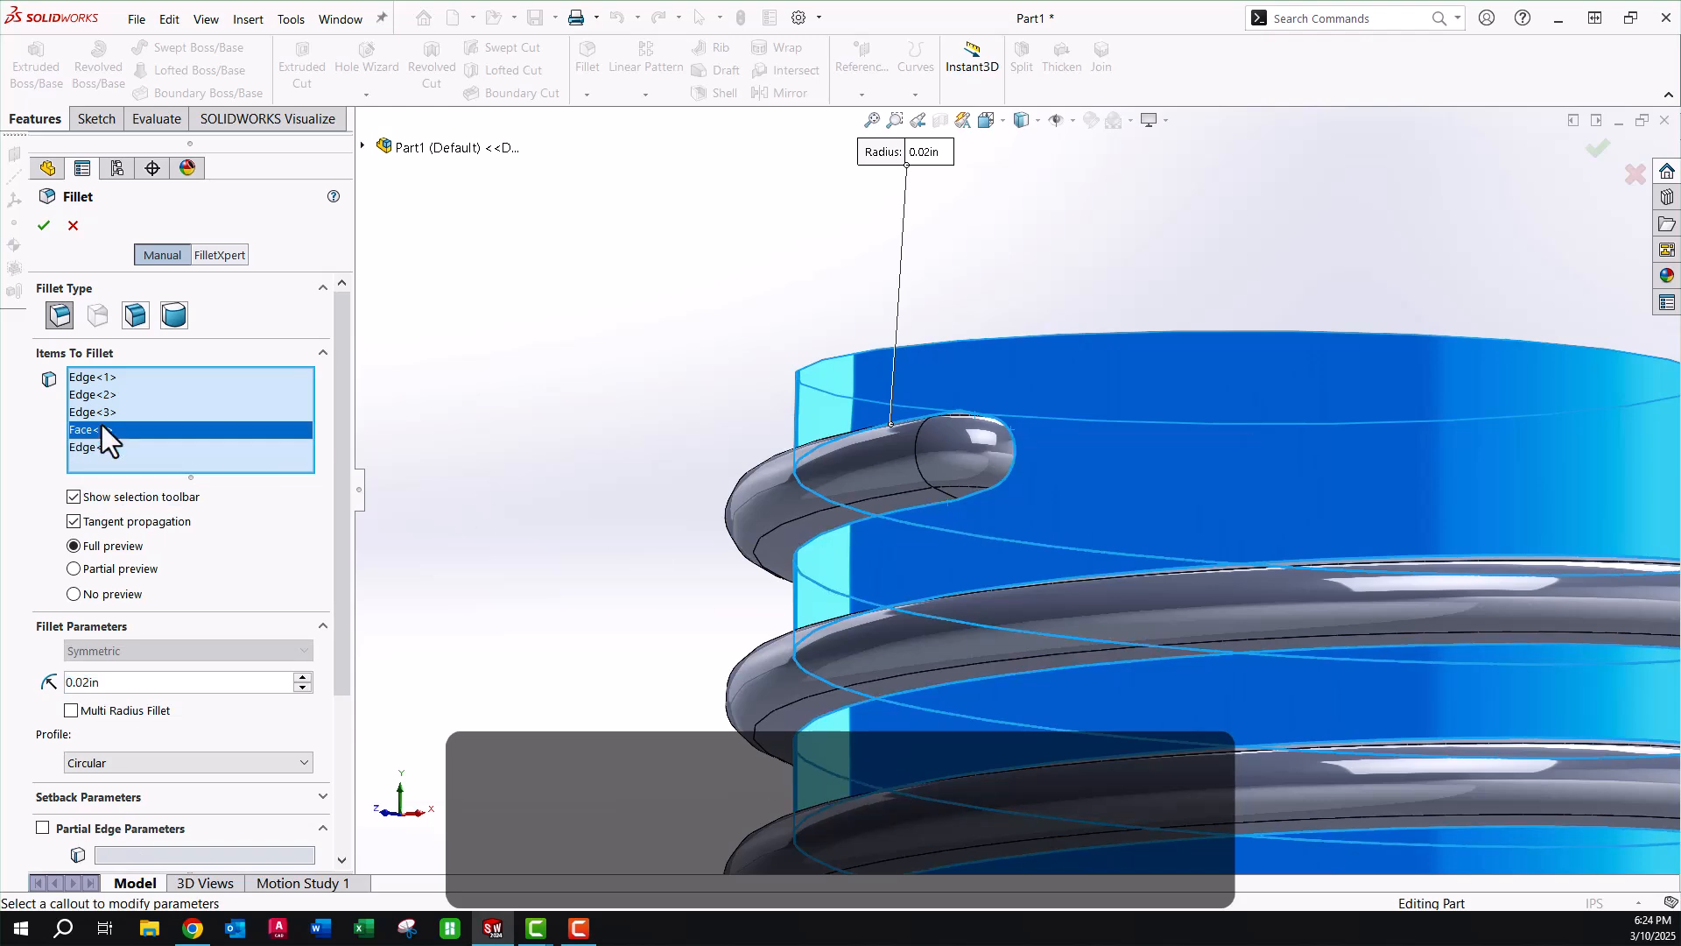
{"action": "key", "text": "Delete"}
Add the edges where the thread's lower rounded end meets the neck to the selection and apply the 0.02 in fillet.
{"action": "scroll", "coordinate": [1035, 549], "scroll_direction": "up", "scroll_amount": 8}
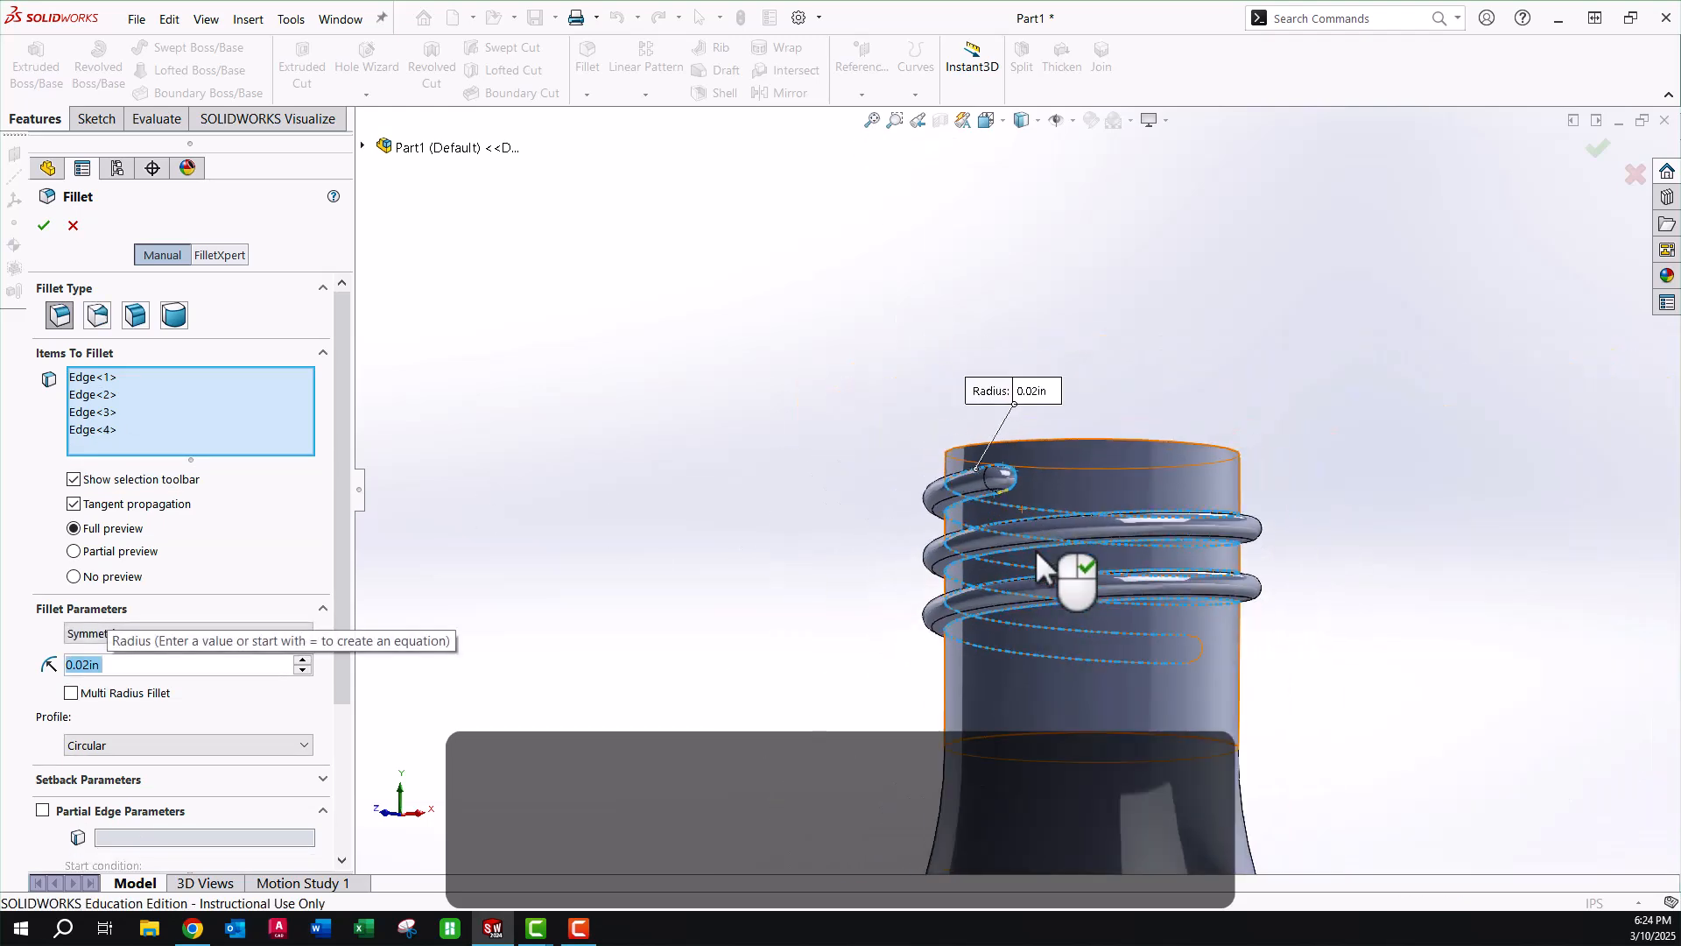
{"action": "scroll", "coordinate": [713, 297], "scroll_direction": "down", "scroll_amount": 5}
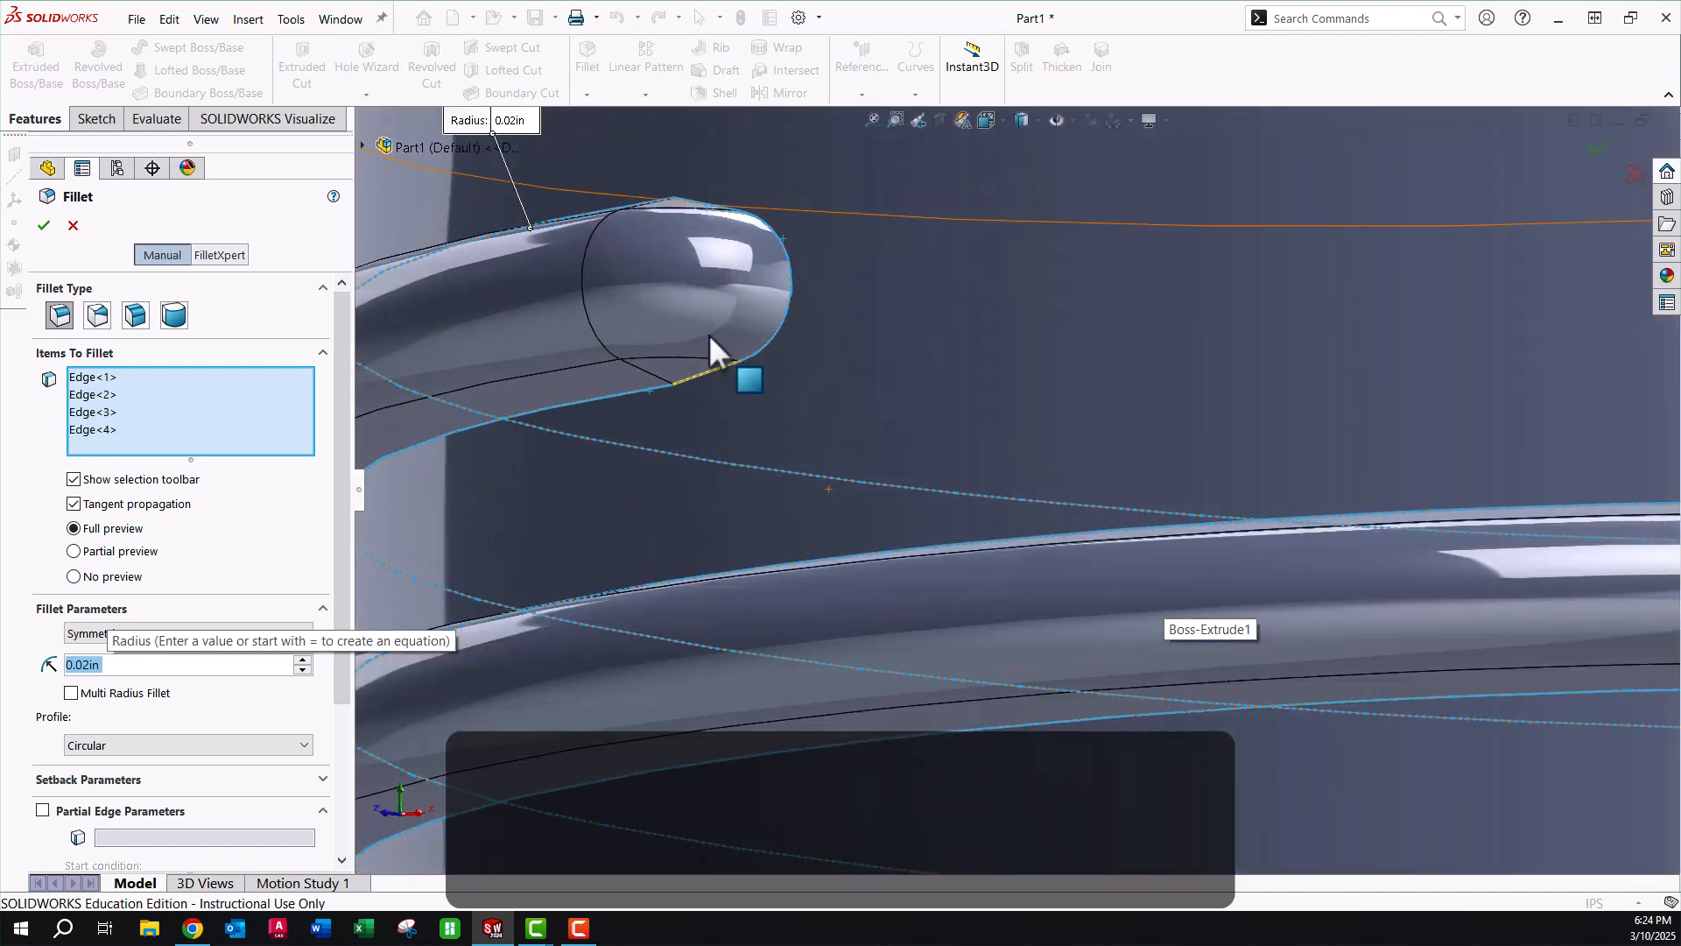
{"action": "scroll", "coordinate": [1042, 417], "scroll_direction": "up", "scroll_amount": 7}
{"action": "middle_click_drag", "start_coordinate": [1201, 526], "coordinate": [1238, 650]}
{"action": "scroll", "coordinate": [1235, 595], "scroll_direction": "down", "scroll_amount": 5}
{"action": "scroll", "coordinate": [1234, 550], "scroll_direction": "down", "scroll_amount": 4}
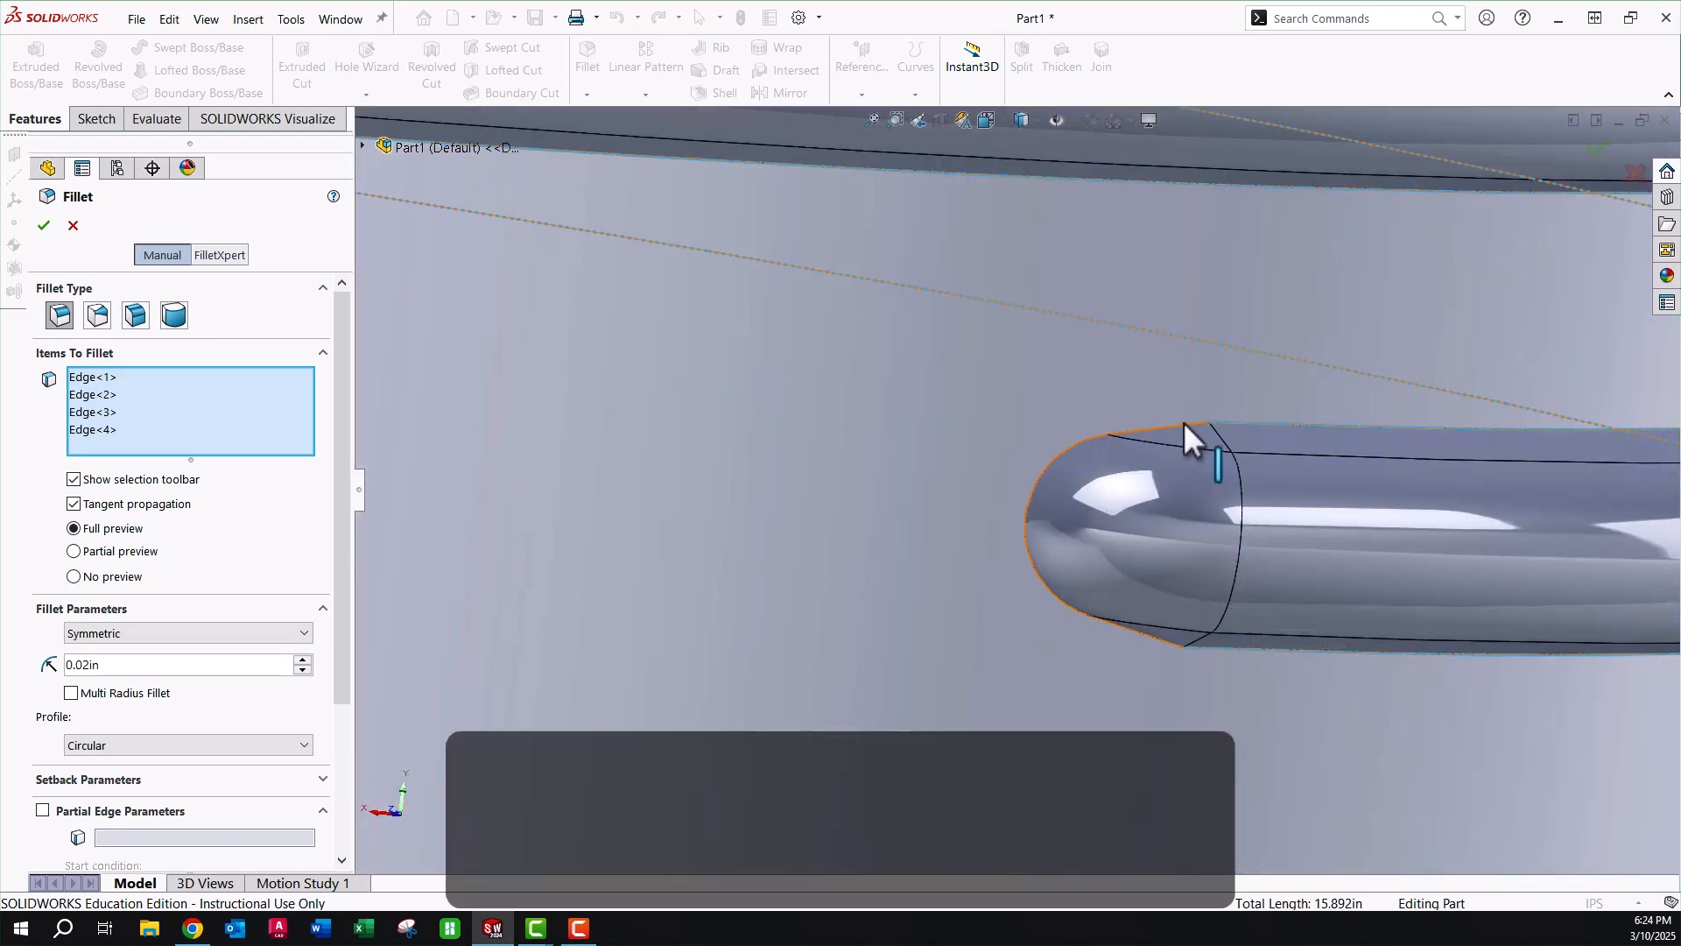
{"action": "left_click", "coordinate": [1184, 423]}
{"action": "left_click", "coordinate": [1065, 479]}
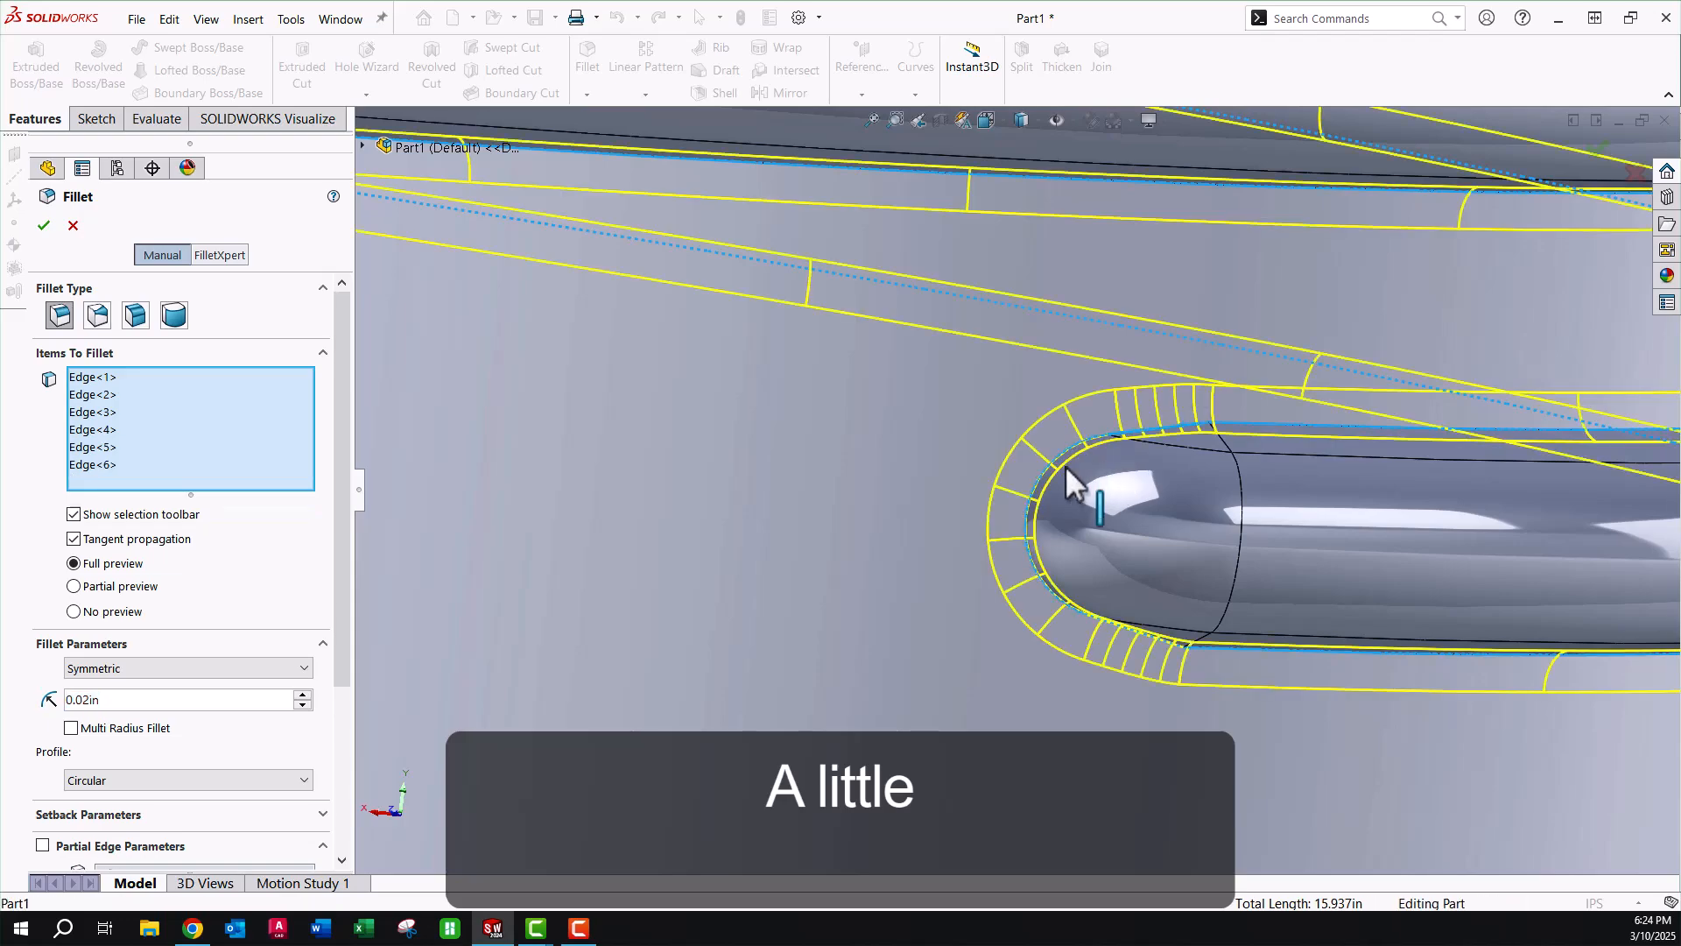
{"action": "scroll", "coordinate": [1138, 589], "scroll_direction": "up", "scroll_amount": 6}
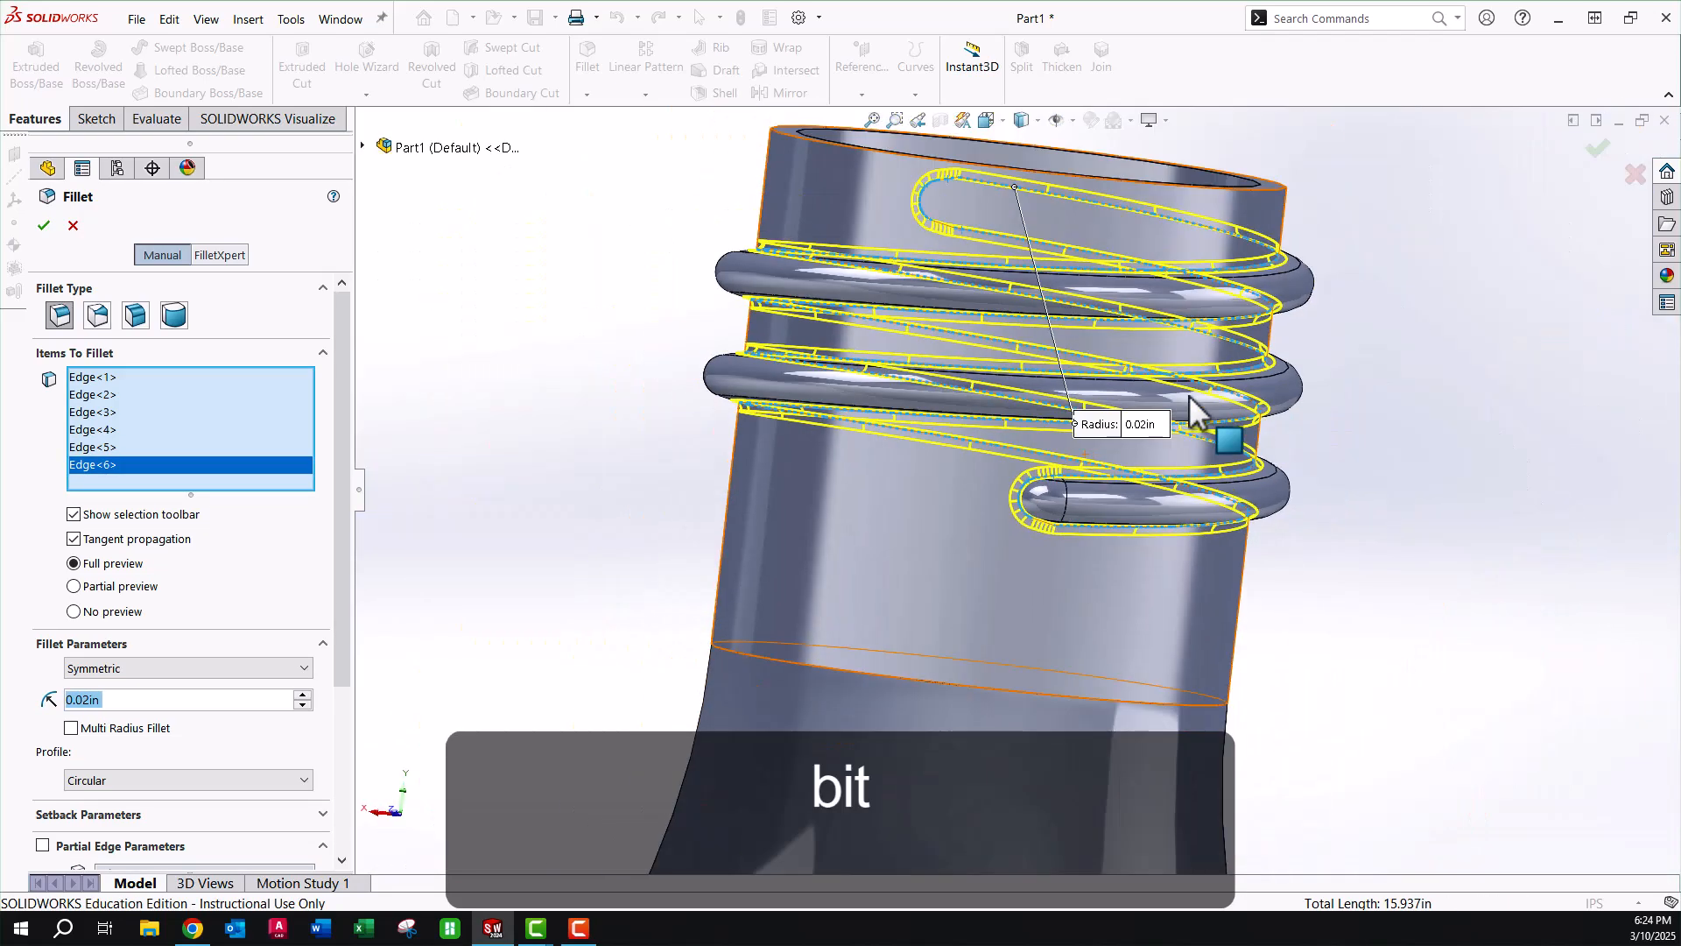
{"action": "middle_click_drag", "start_coordinate": [1152, 364], "coordinate": [1177, 296]}
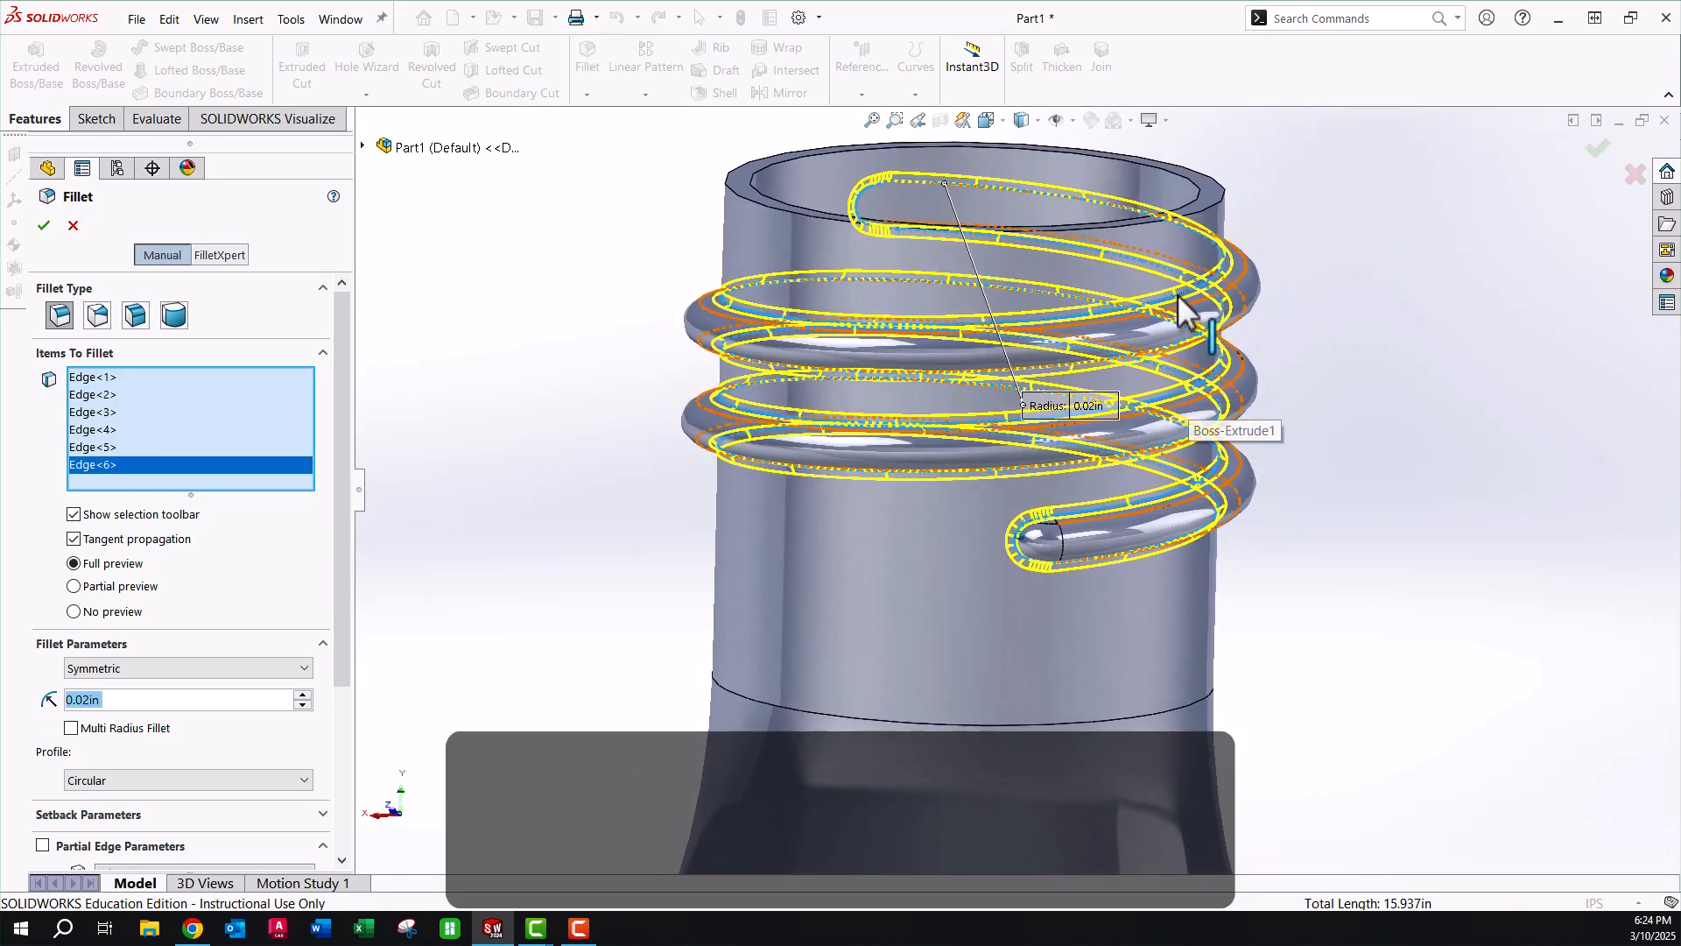
{"action": "left_click", "coordinate": [44, 226]}
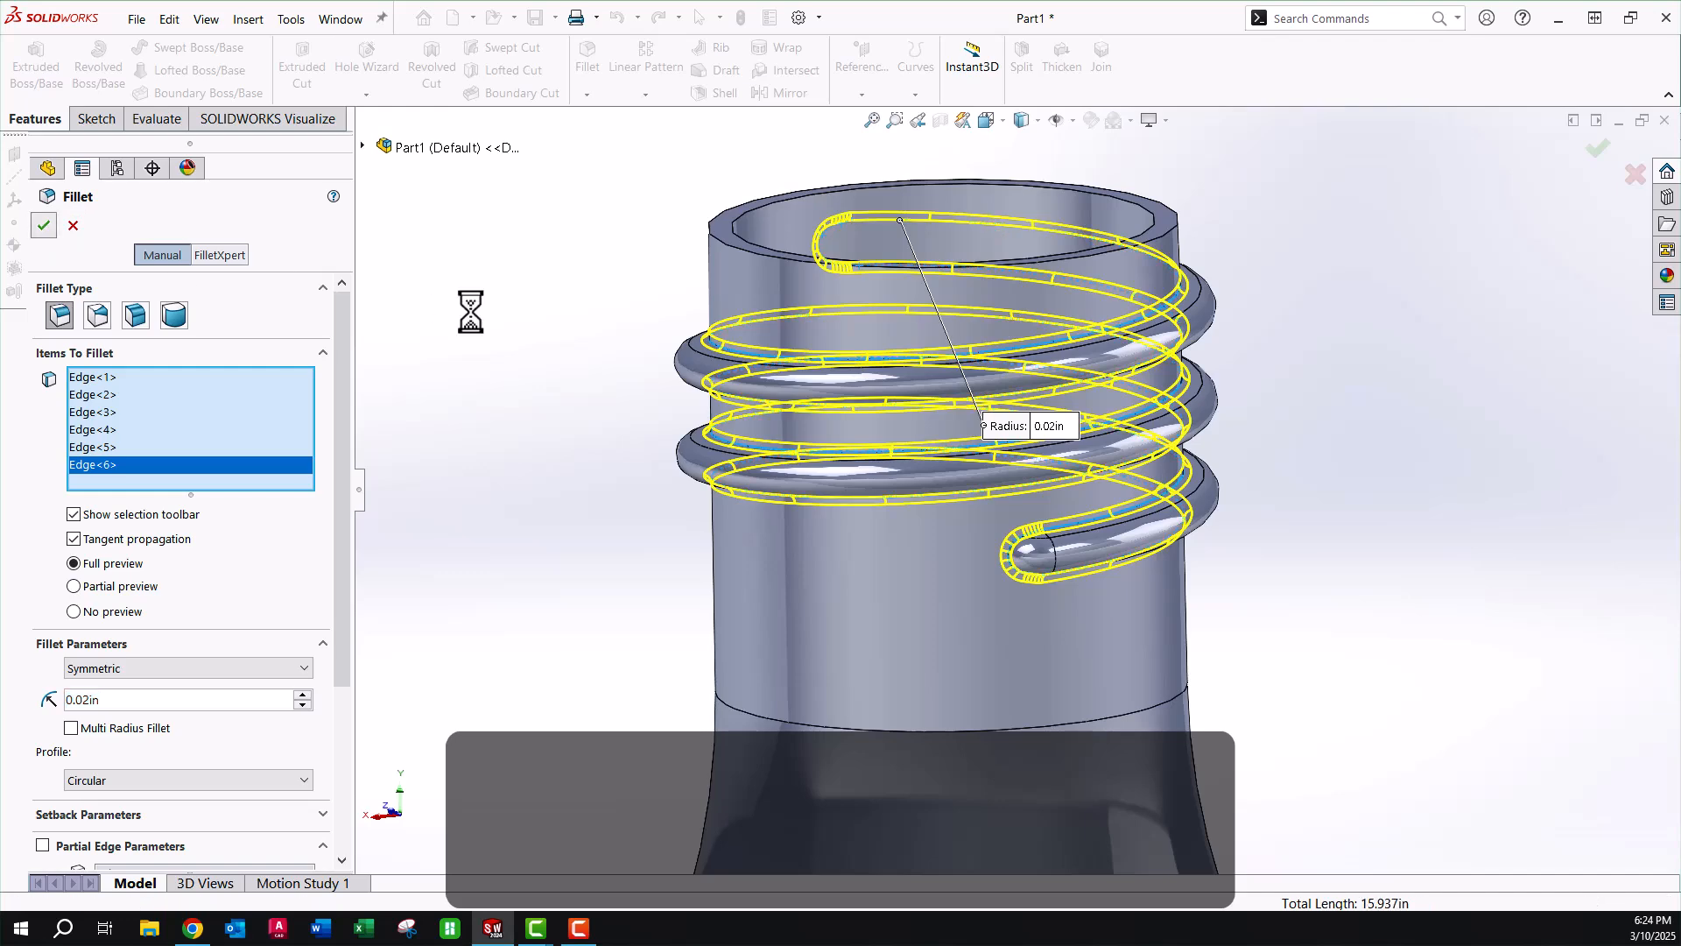
{"action": "scroll", "coordinate": [1032, 443], "scroll_direction": "up", "scroll_amount": 6}
{"action": "scroll", "coordinate": [1047, 532], "scroll_direction": "up", "scroll_amount": 4}
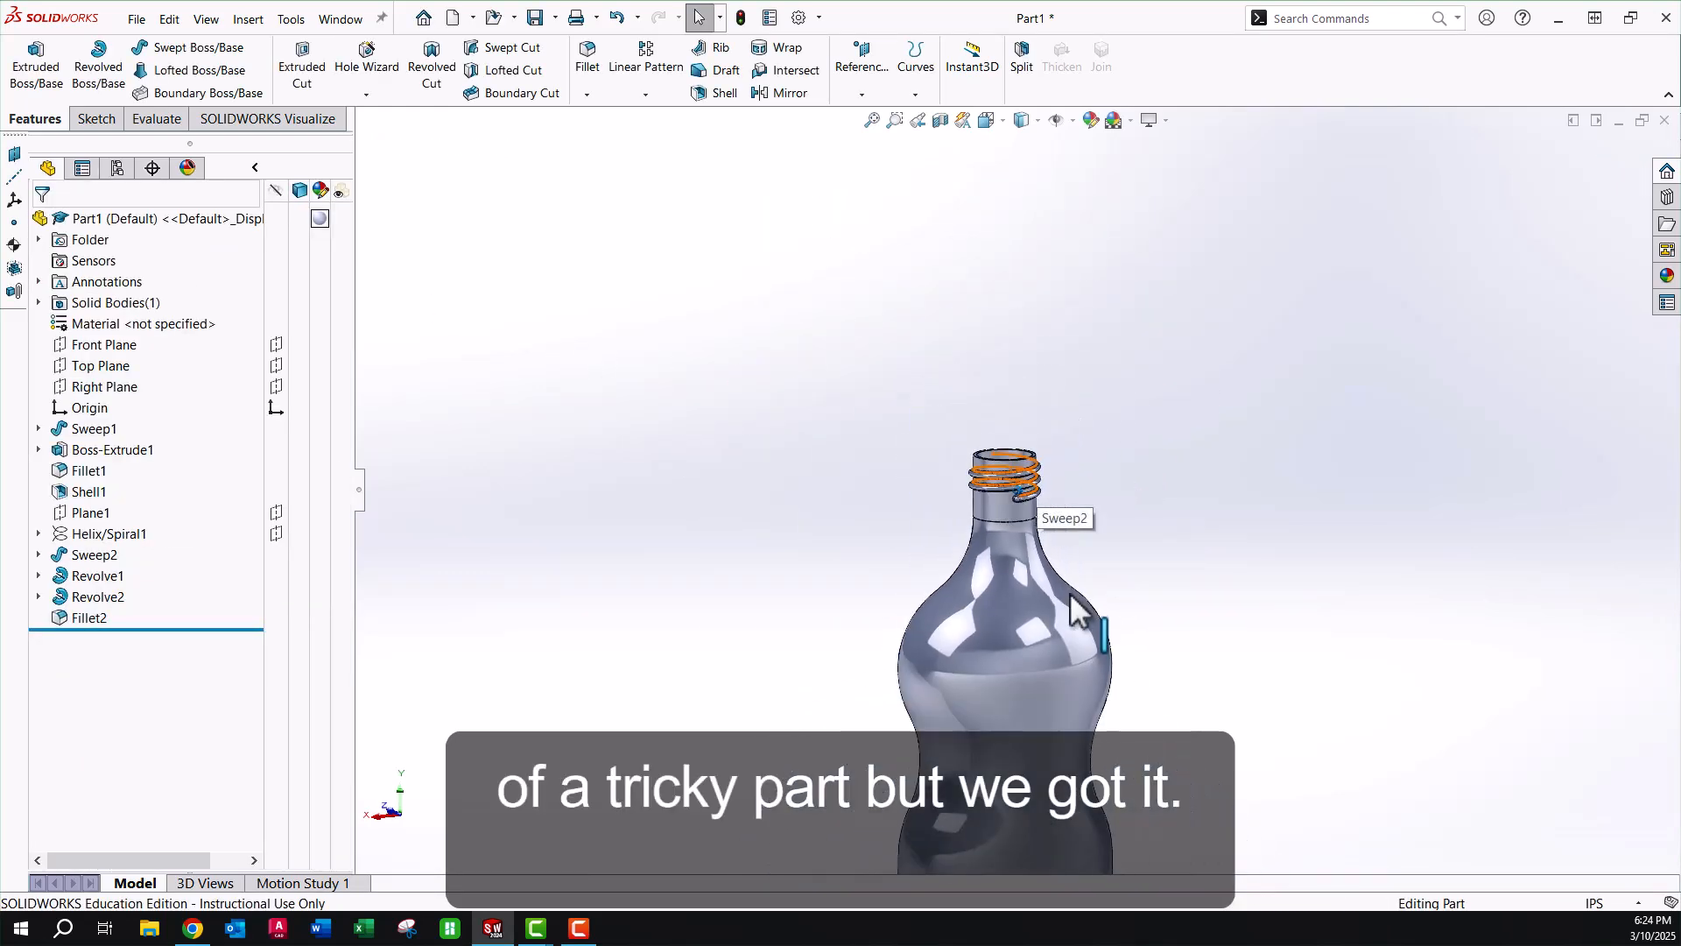